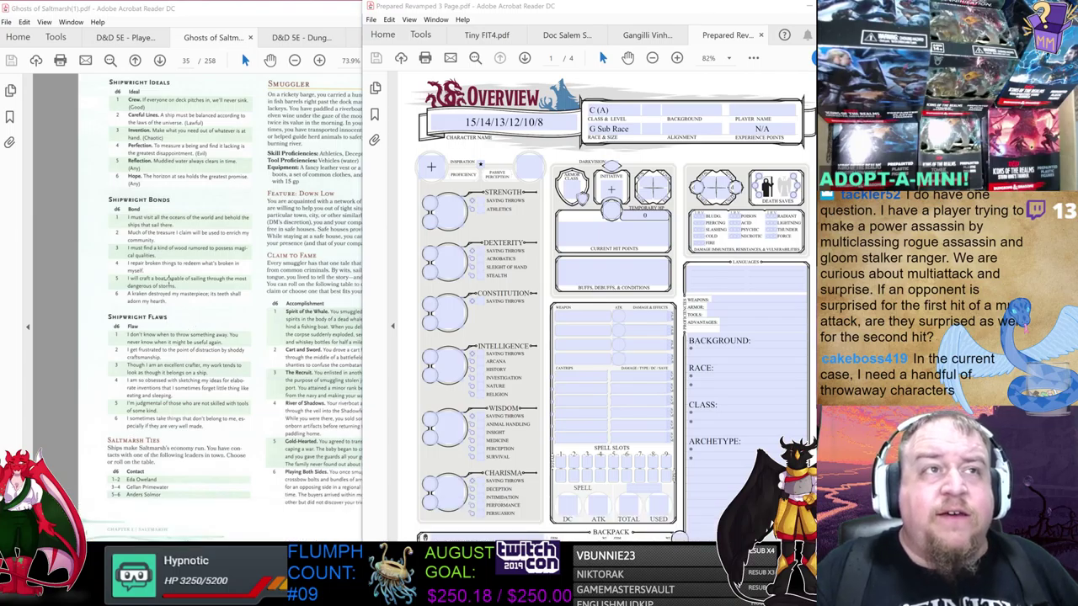
- Open the Player's Handbook with its bookmarks shown and look through the index pages at the end
click(125, 37)
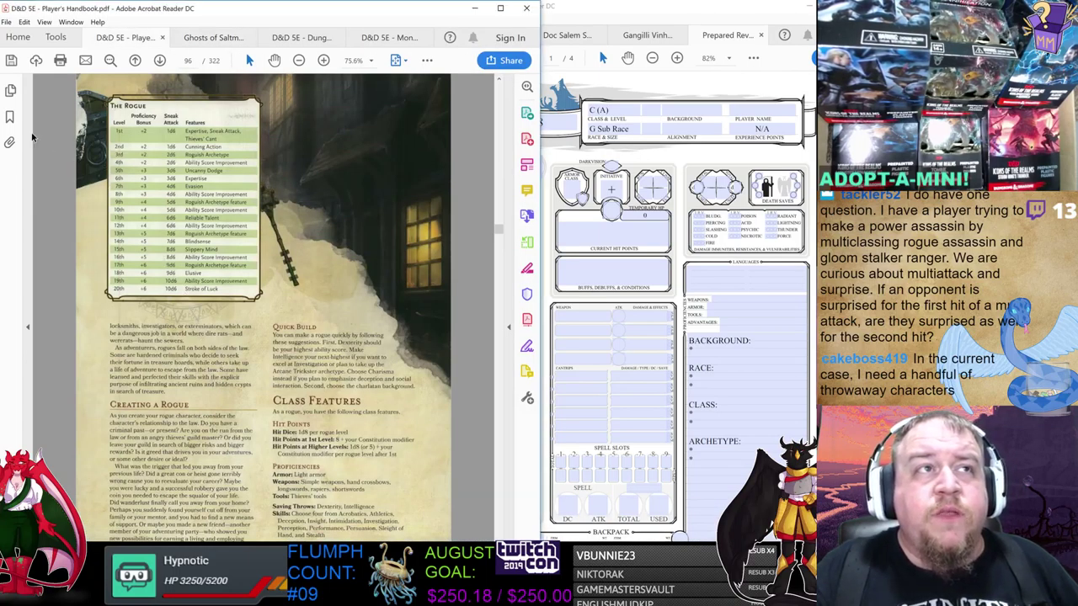
click(10, 117)
scroll(150, 419, down, 5)
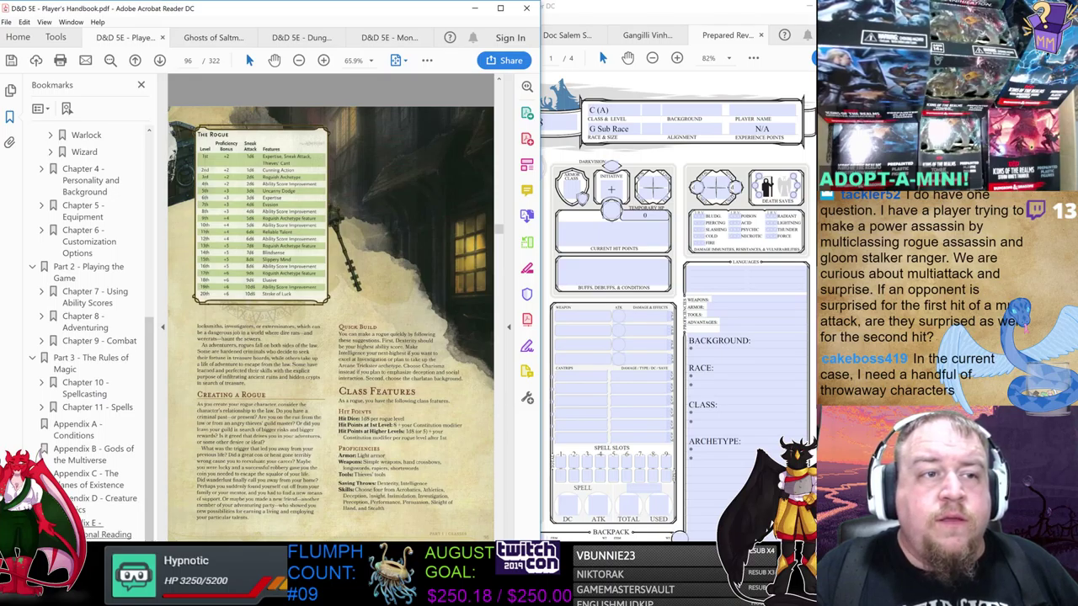
key(End)
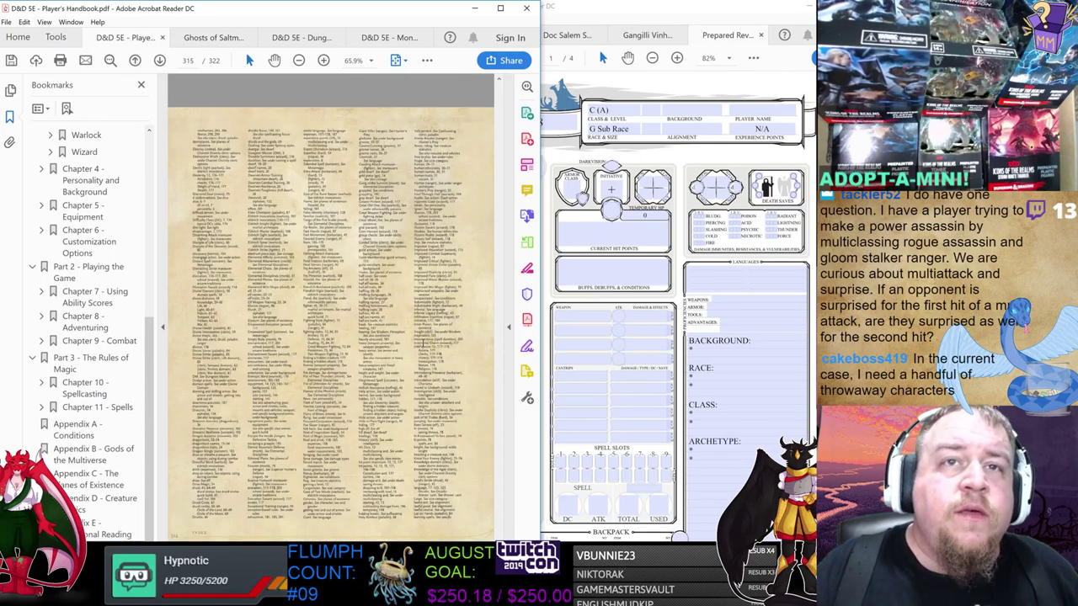
scroll(420, 341, down, 3)
scroll(404, 343, up, 1)
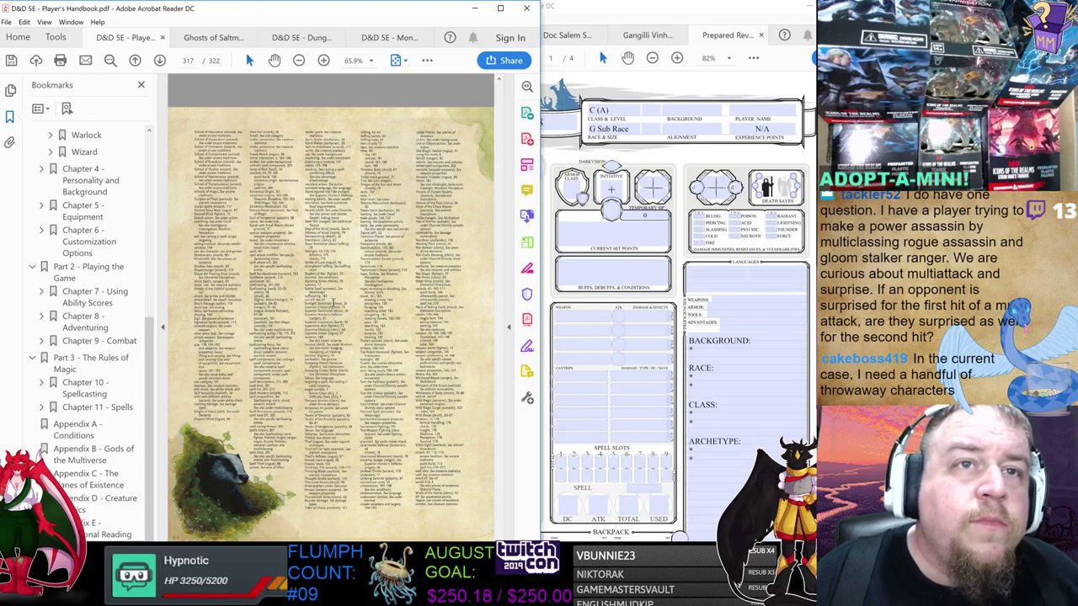
- Go to page 189 of the Player's Handbook and advance to the opening page of Chapter 9: Combat
key(ctrl+shift+n)
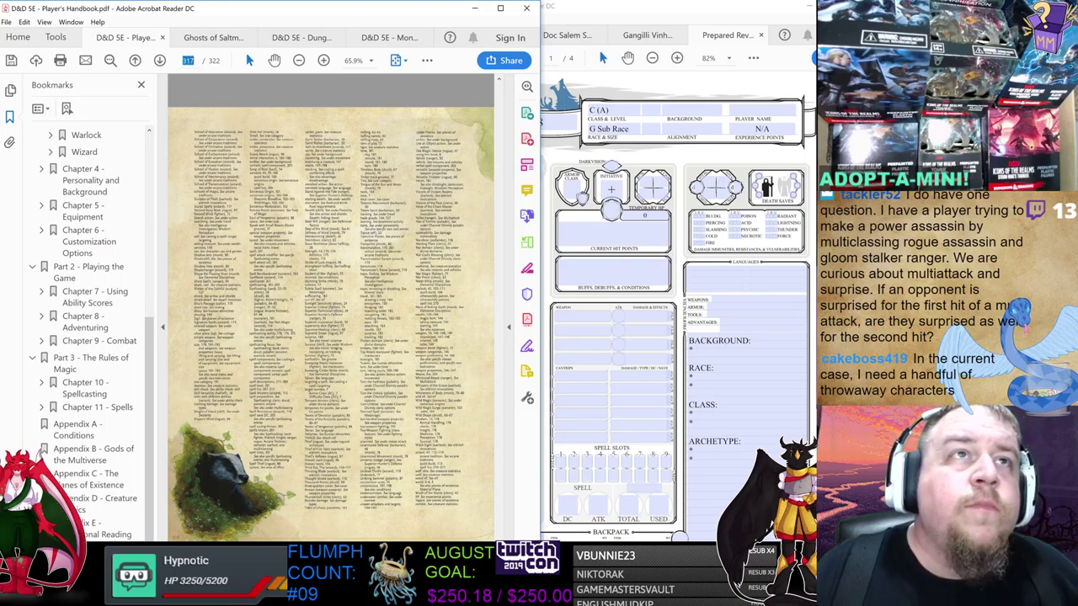
text(189)
key(Return)
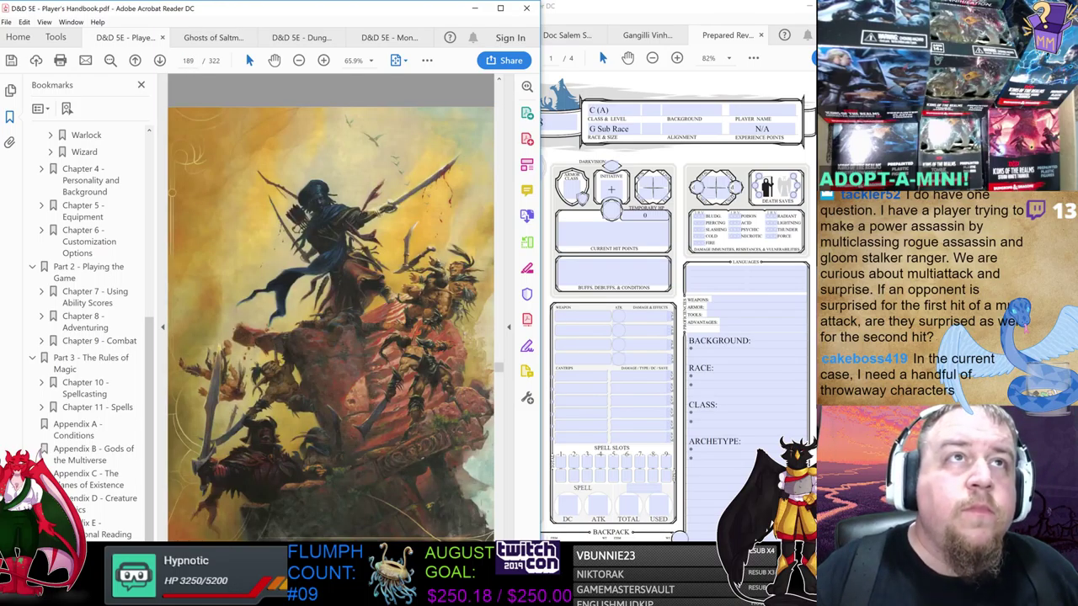
key(Right)
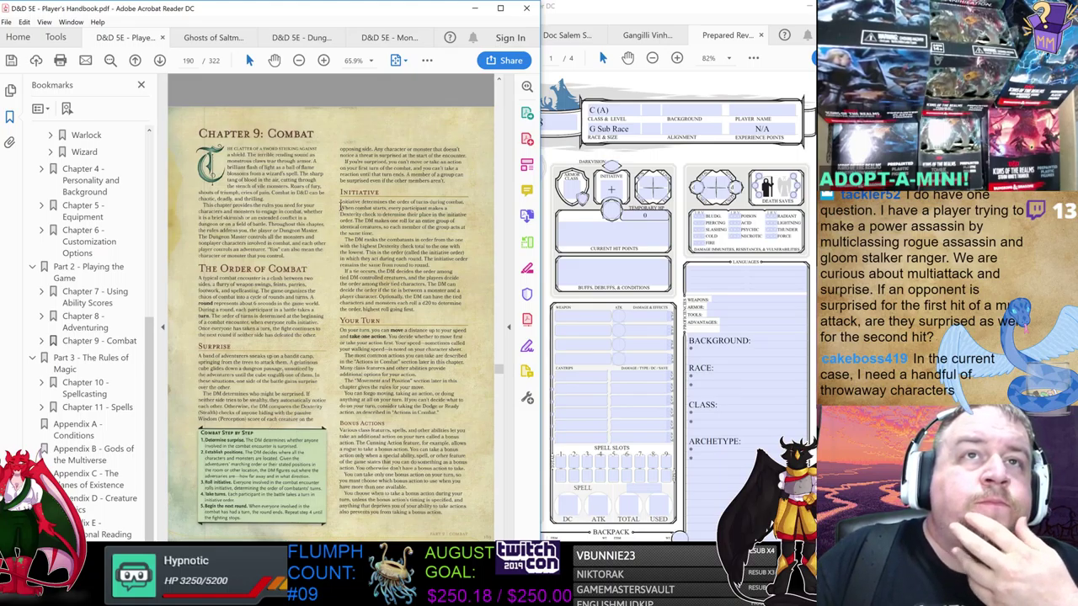
- Hide the bookmarks and read the surprise rules on the first page of Chapter 9: Combat
click(10, 116)
scroll(265, 320, down, 3)
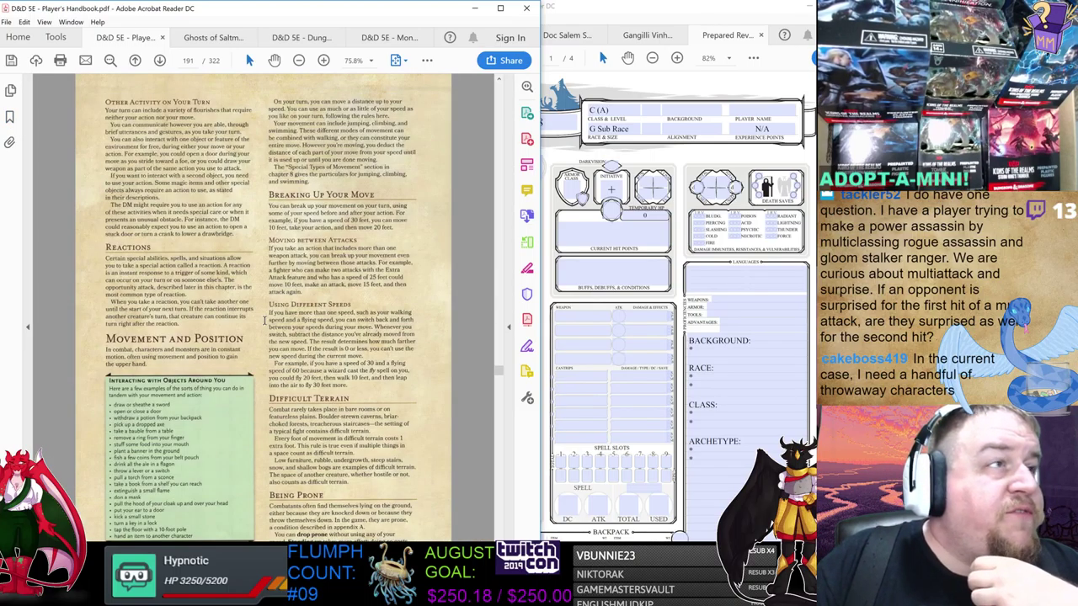
scroll(264, 335, up, 3)
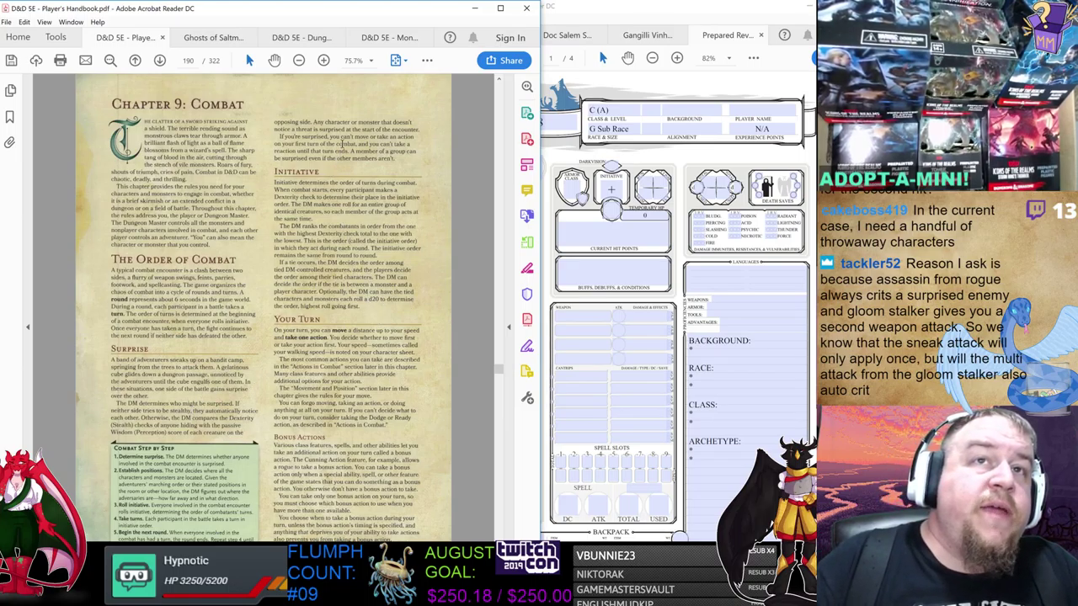
drag(337, 144, 345, 151)
click(347, 152)
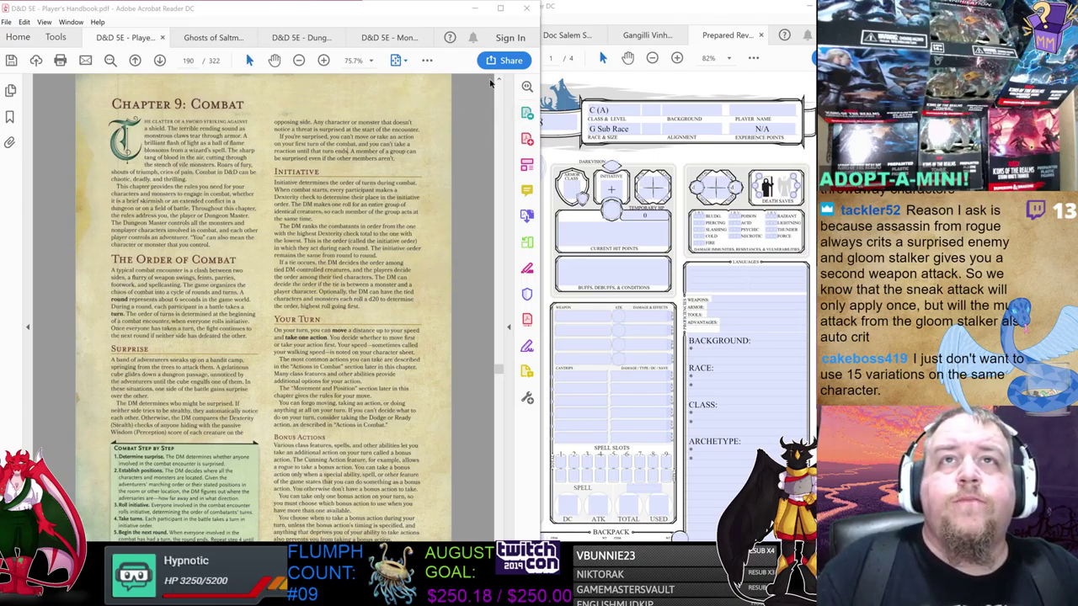
- Switch to the Character Randomizer spreadsheet, open its dice roller beside the tables, and roll 1d100 for sex
click(222, 37)
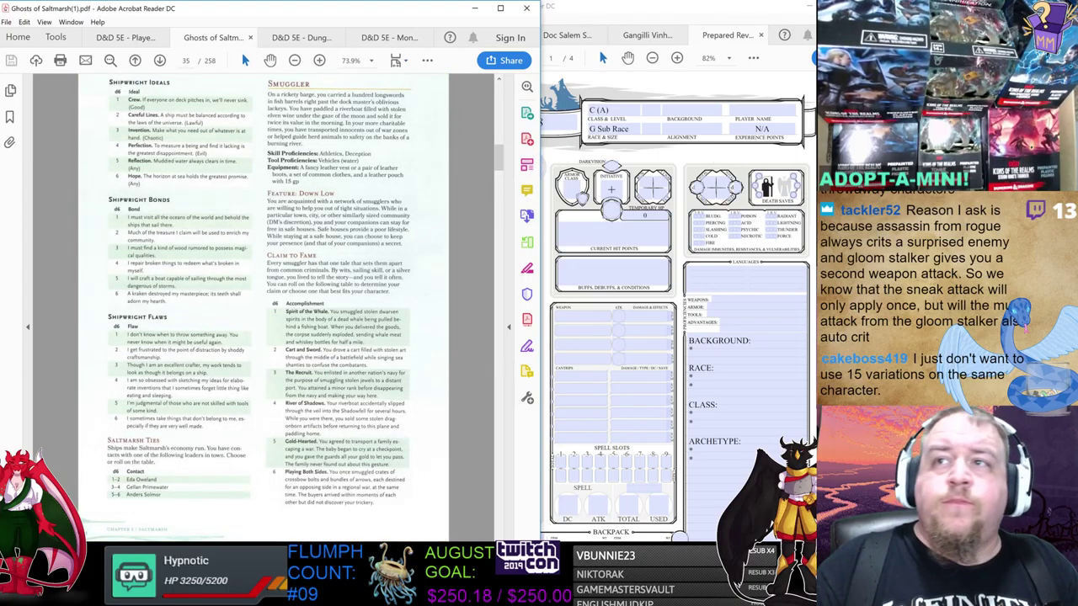
key(alt+Tab)
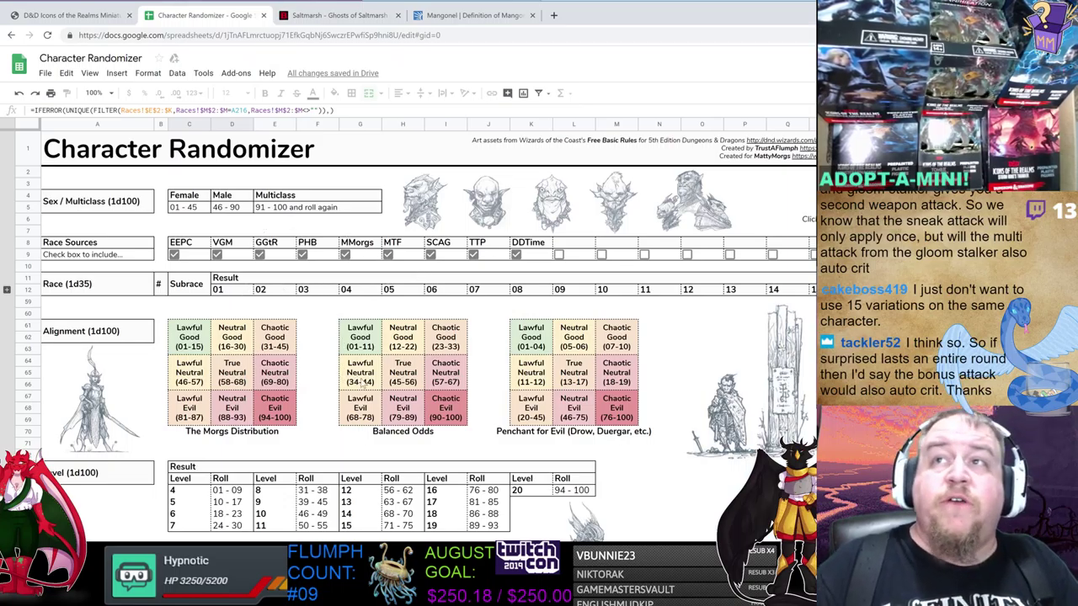
click(806, 215)
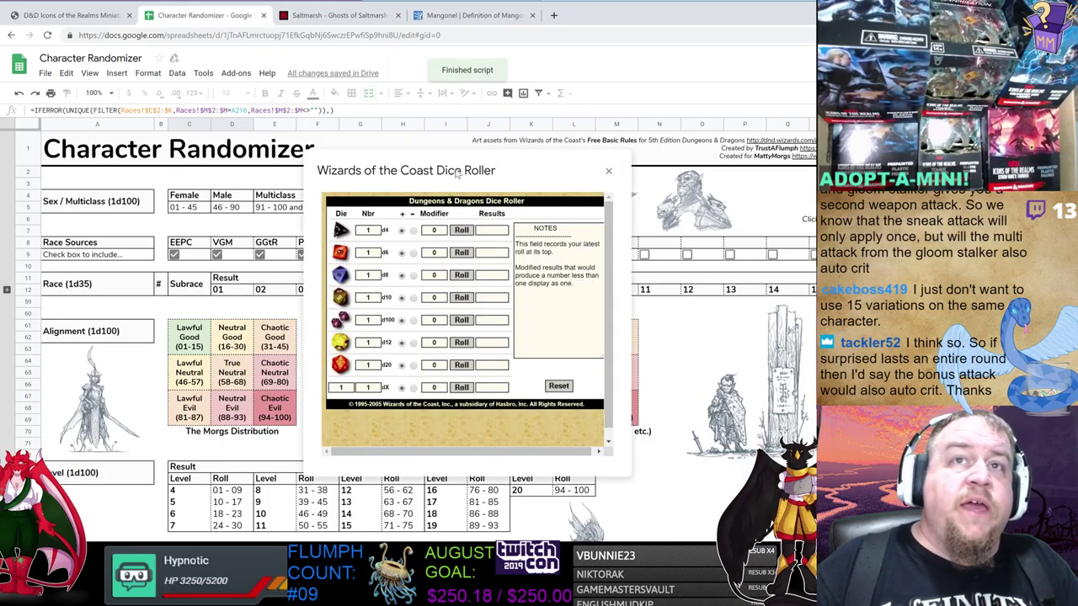
drag(459, 173, 666, 162)
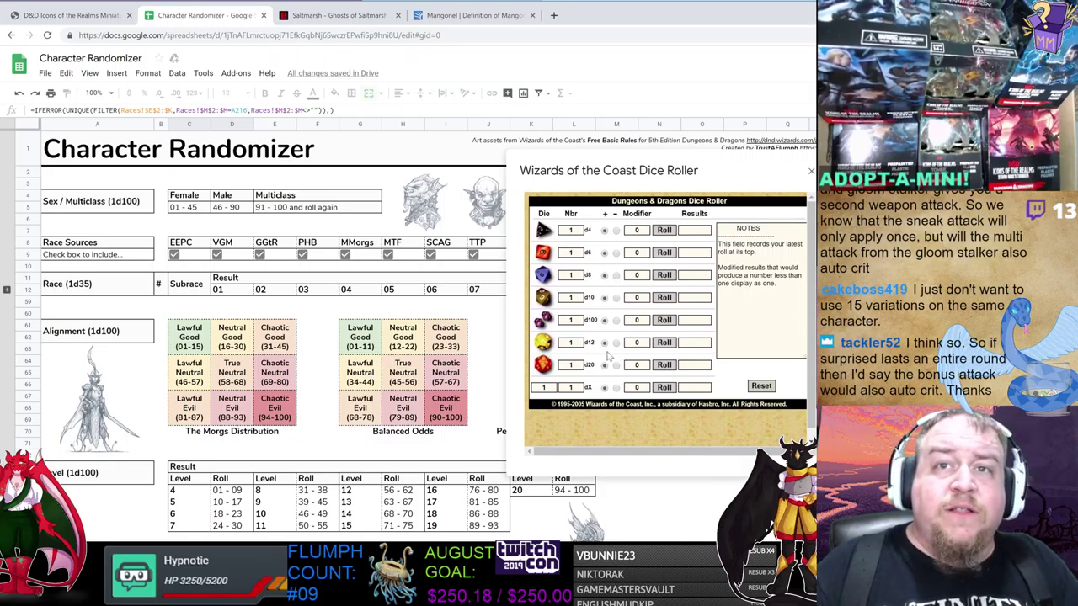
click(544, 321)
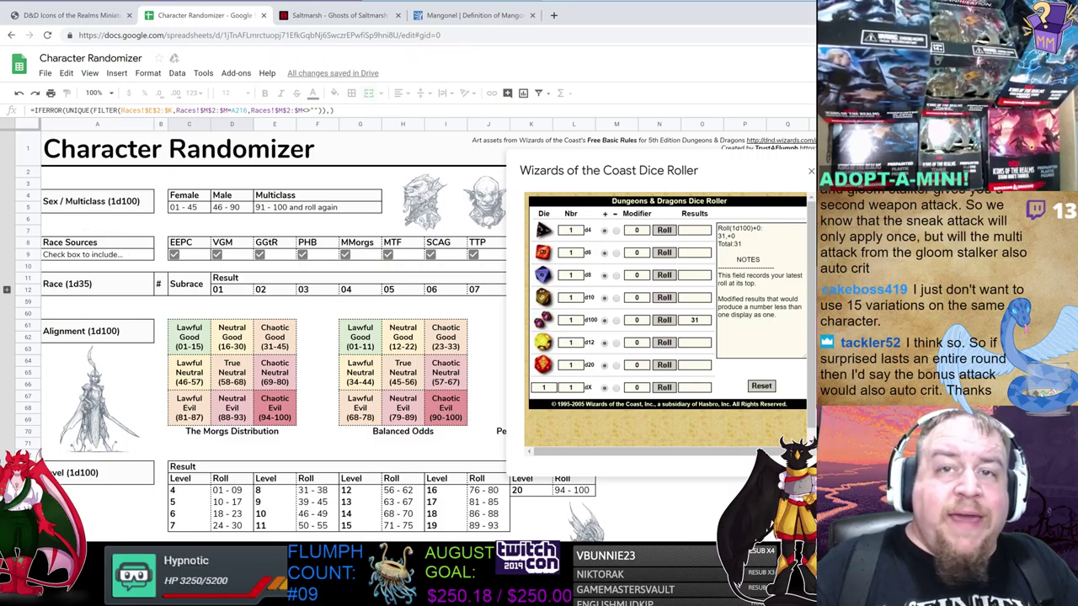
- Set the custom die to 35 sides, expand the race list, and roll 1d35 for the race
double_click(544, 387)
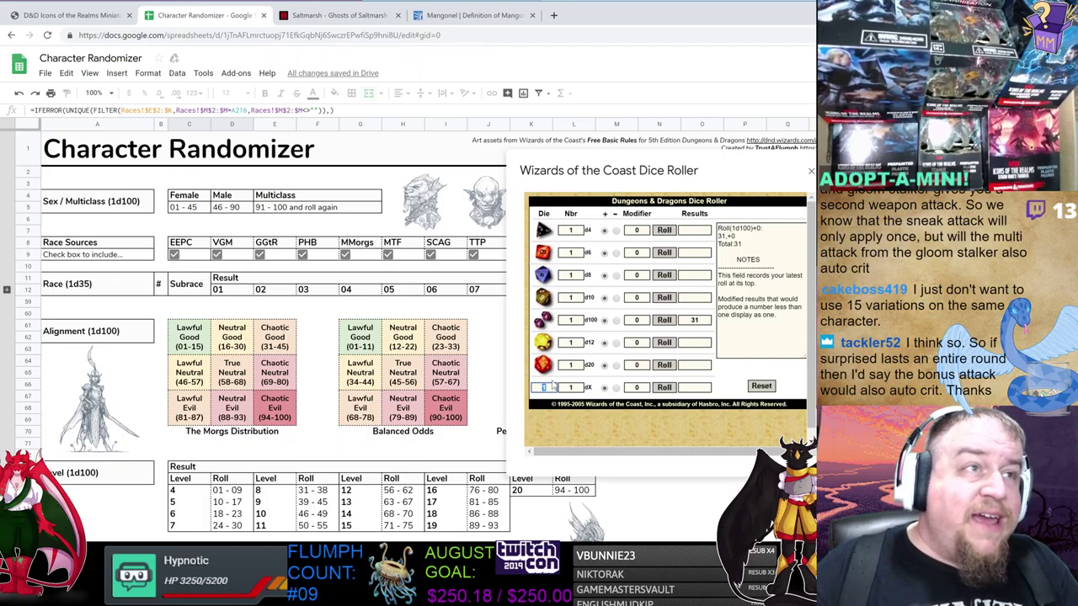
text(35)
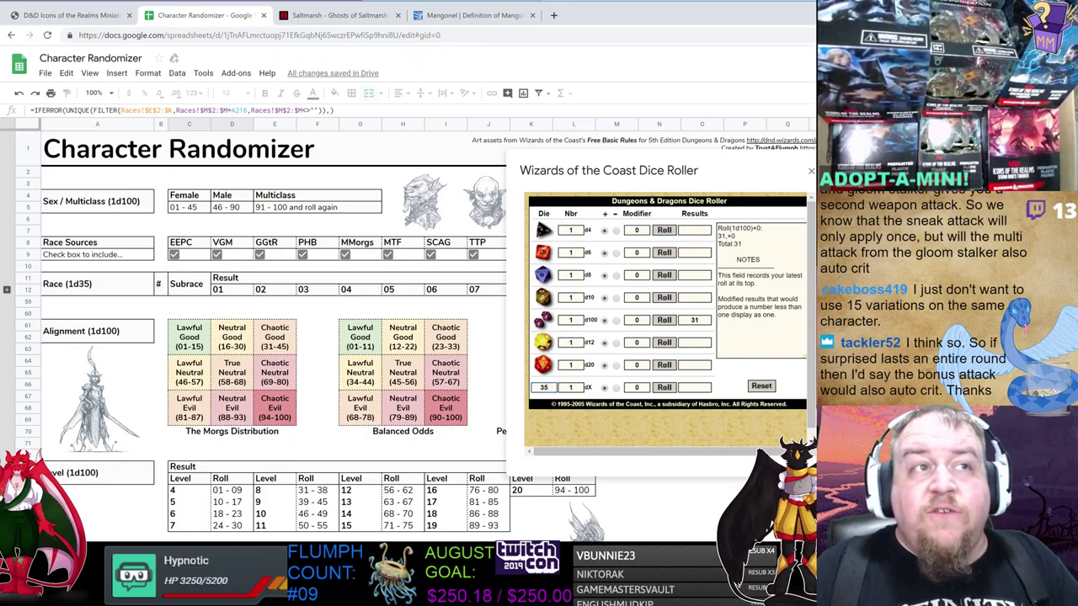
click(7, 290)
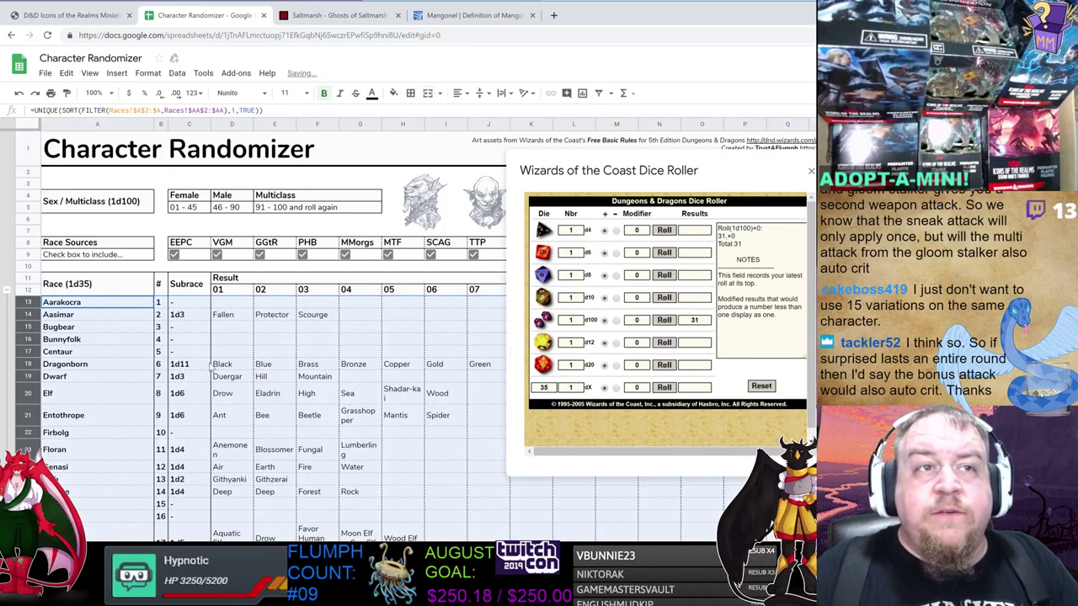
scroll(196, 381, down, 5)
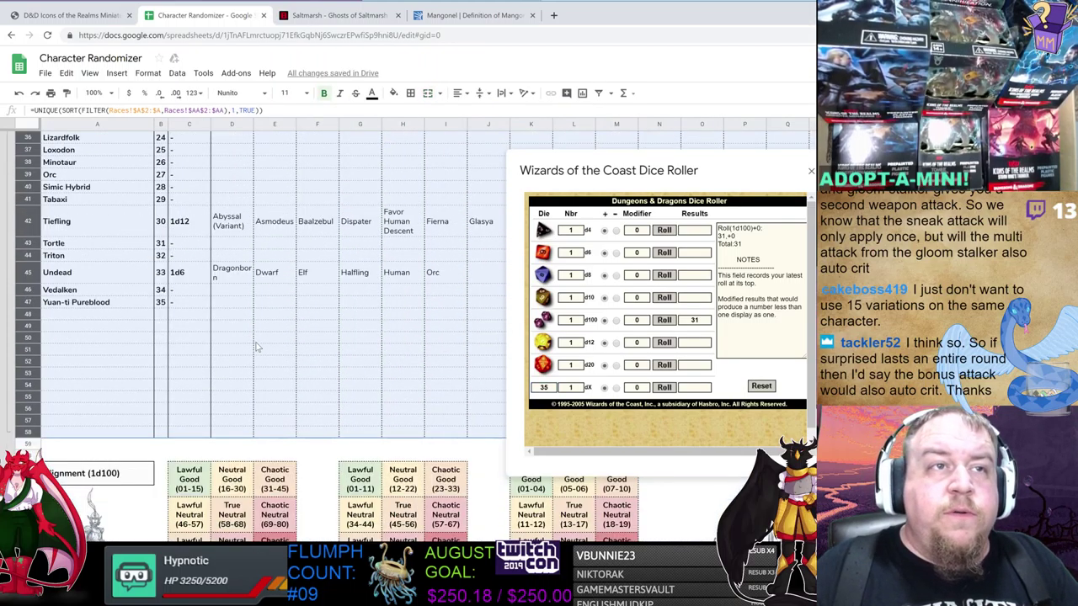
scroll(244, 345, up, 2)
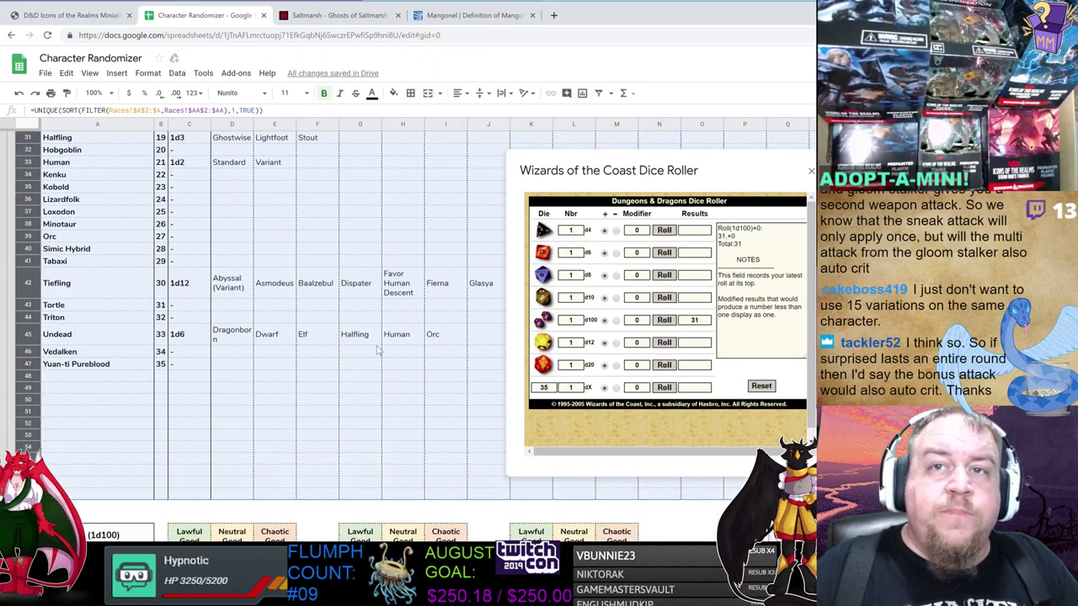
click(664, 388)
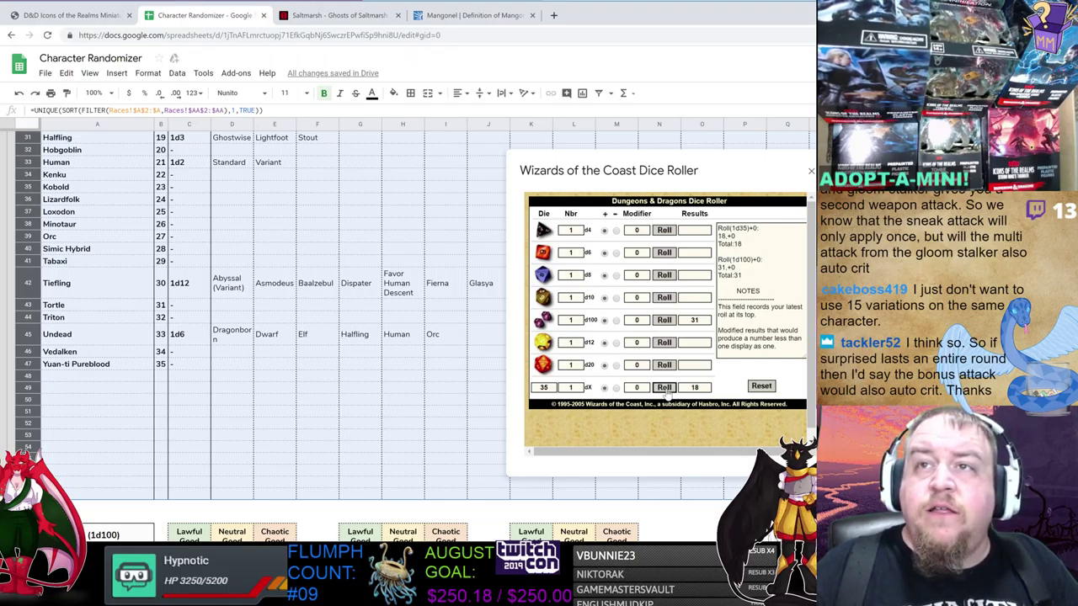
- Find the Half-Orc row in the race list and roll 1d10 for its subrace
scroll(289, 278, up, 1)
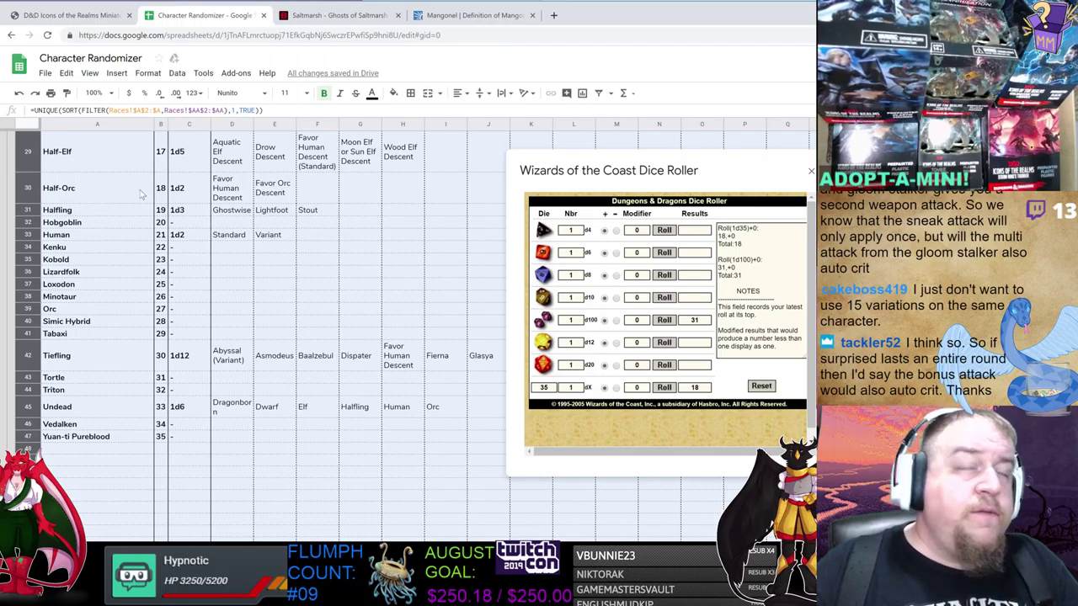
scroll(401, 281, up, 2)
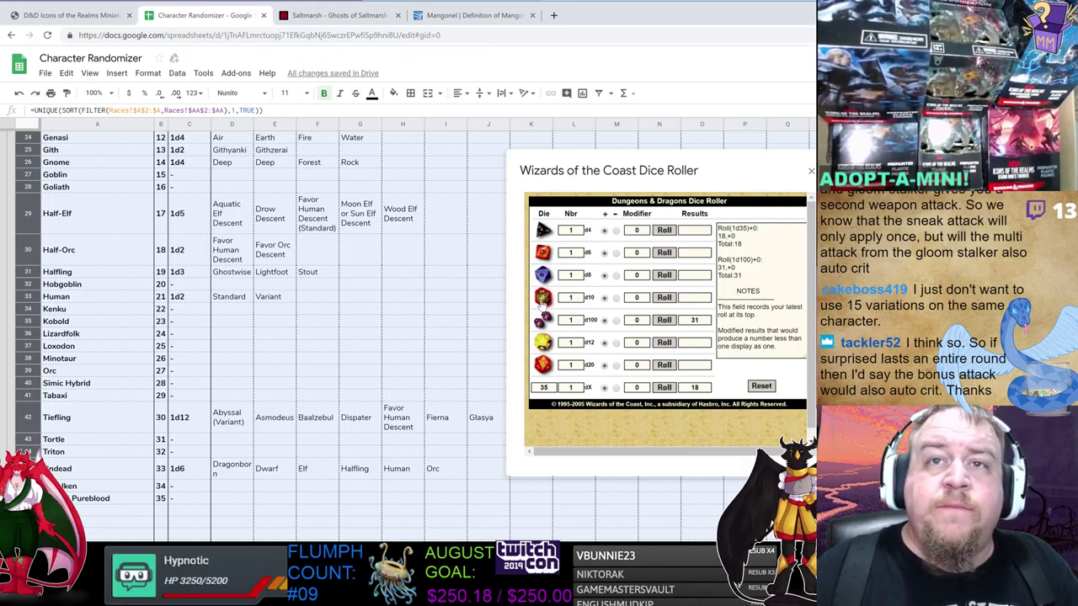
click(541, 298)
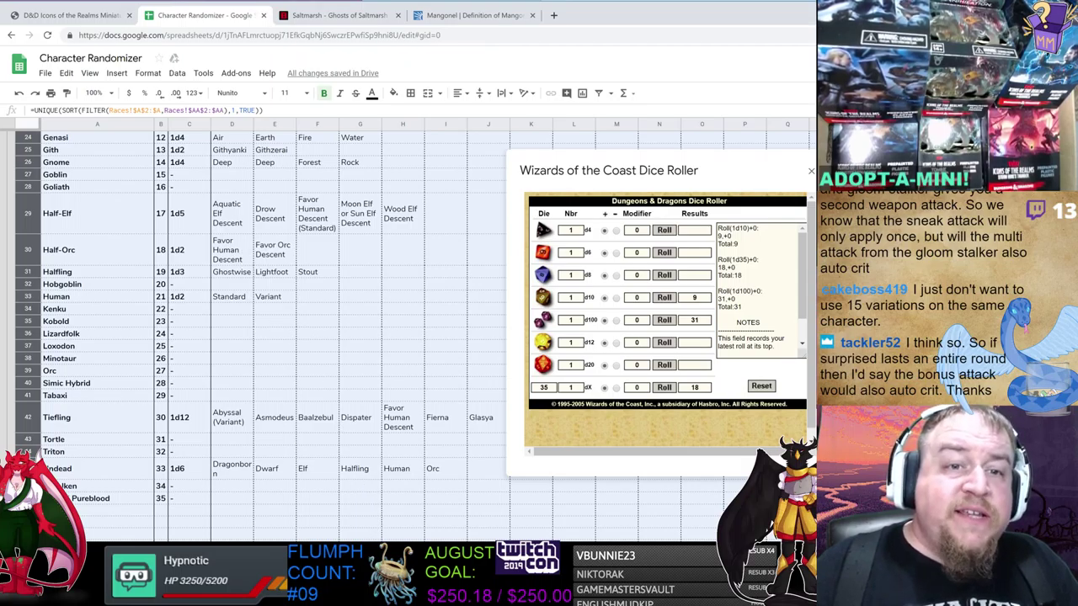
- Switch to the character sheet PDF in Acrobat Reader and enter "F Half-Orc (f.h.)" as the race
click(371, 593)
click(639, 518)
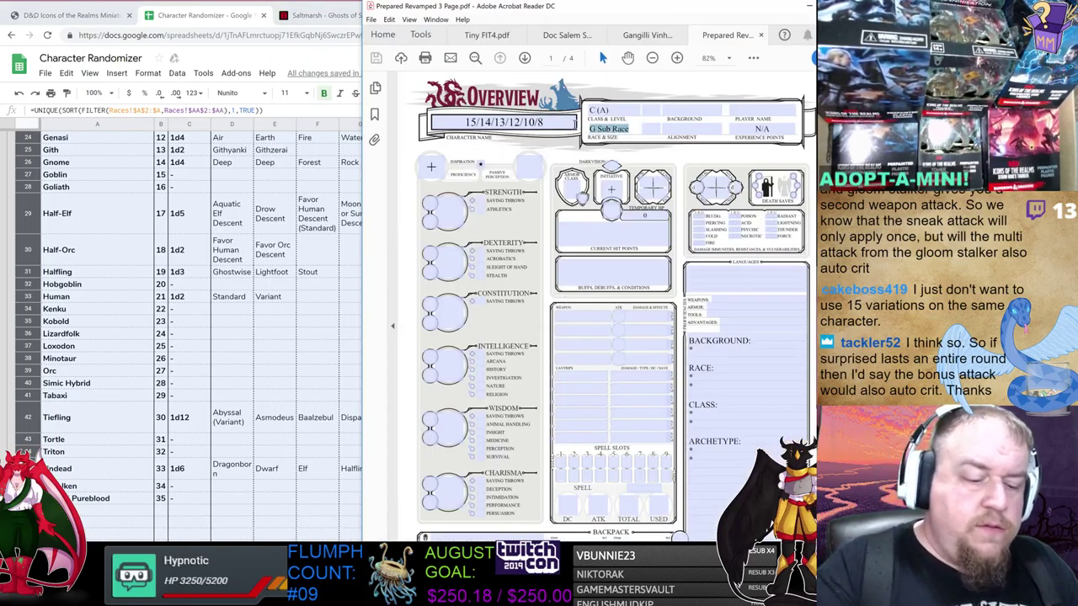
text(F Half-Orc ()
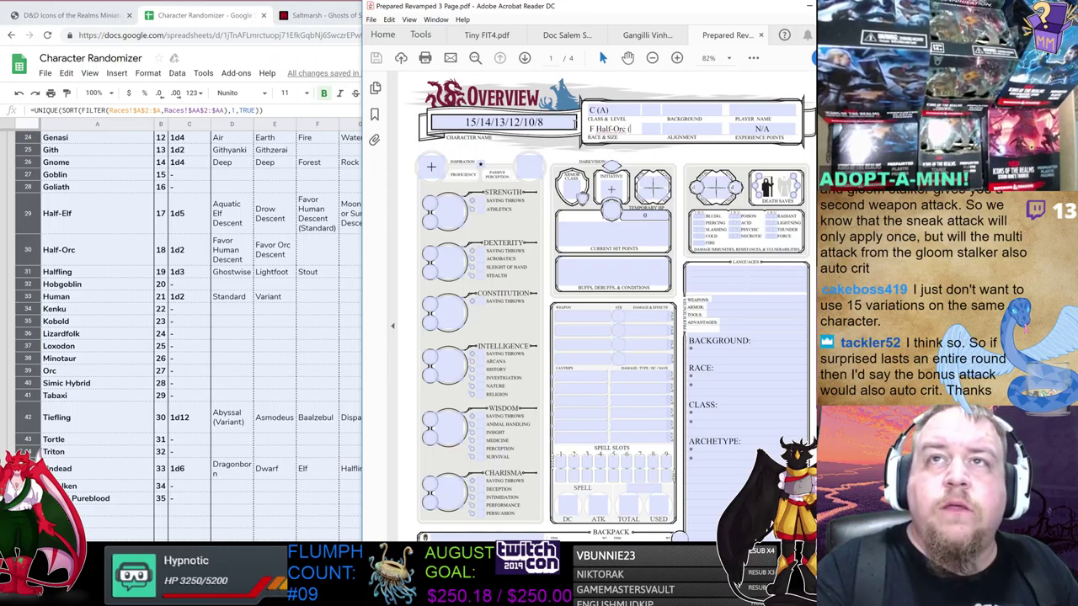
text(Hu)
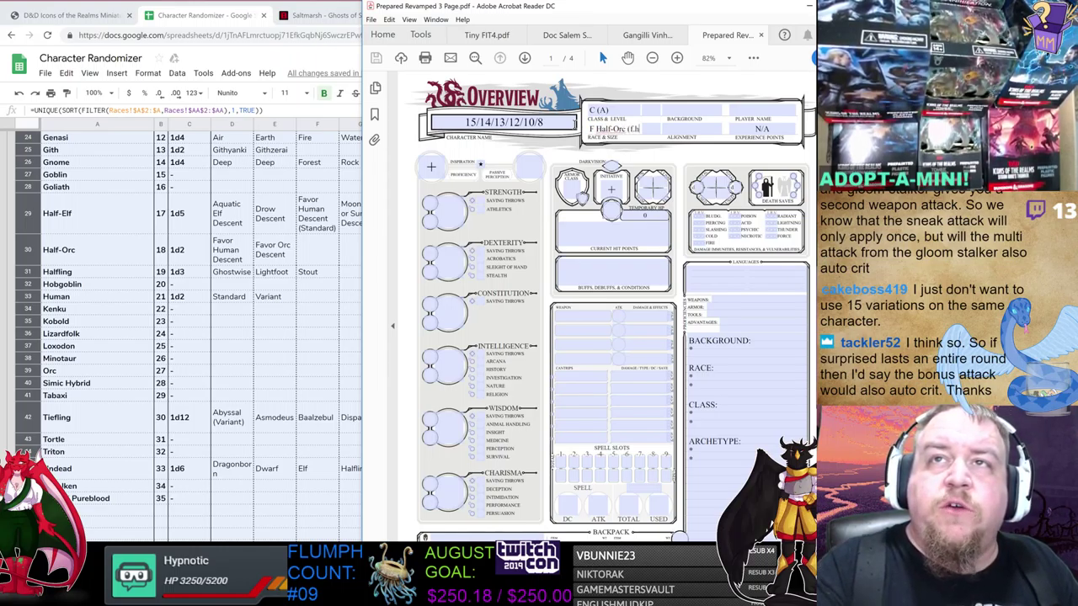
text(man))
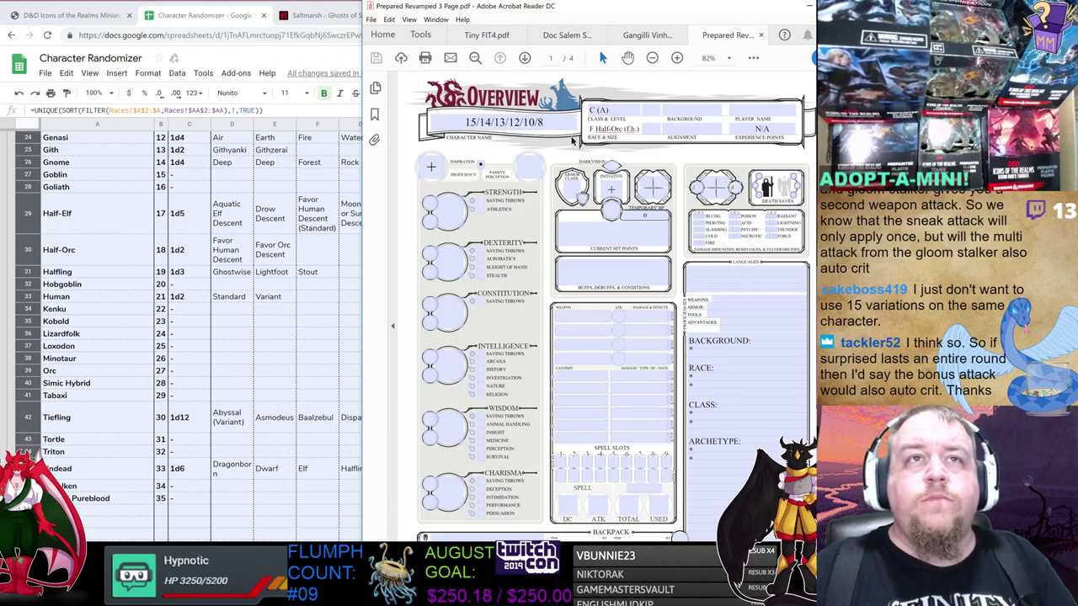
- Return to the Character Randomizer spreadsheet, collapse the race list, and roll 1d100 for alignment
click(251, 213)
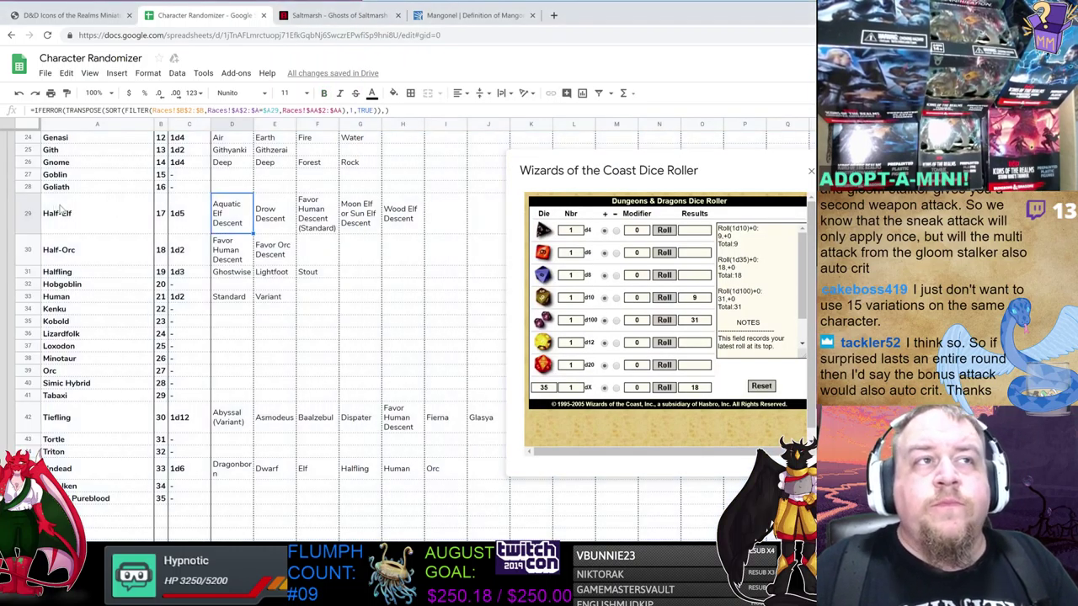
scroll(26, 235, up, 10)
click(7, 293)
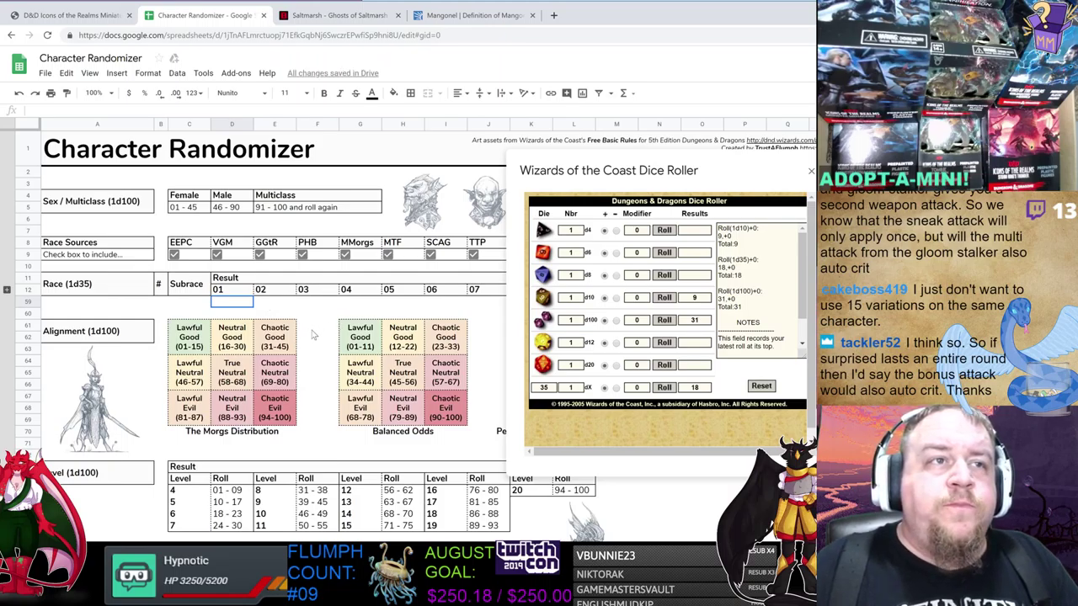
scroll(313, 335, down, 1)
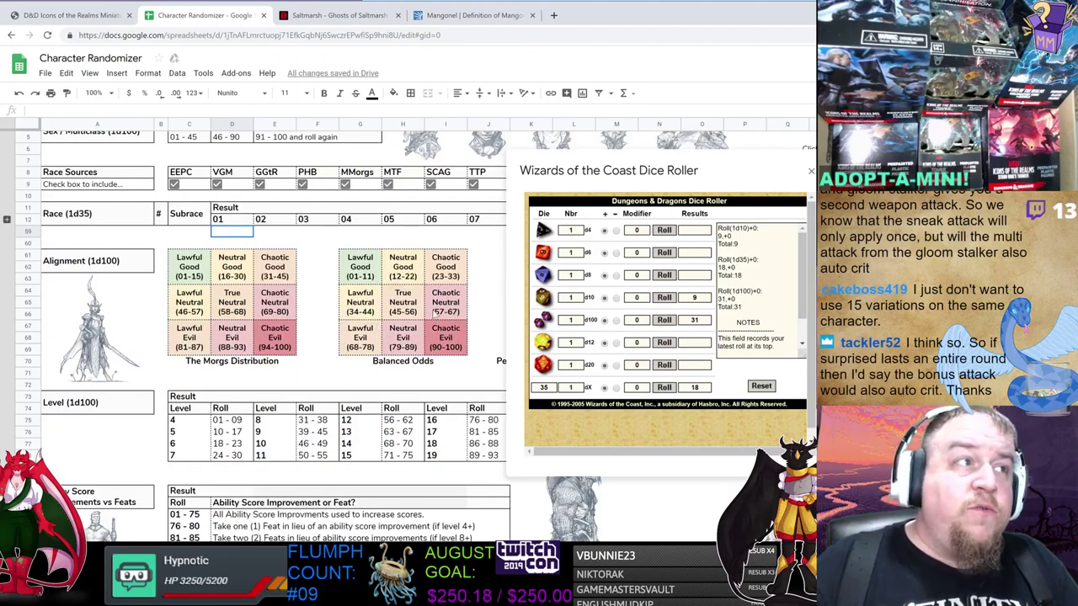
click(544, 320)
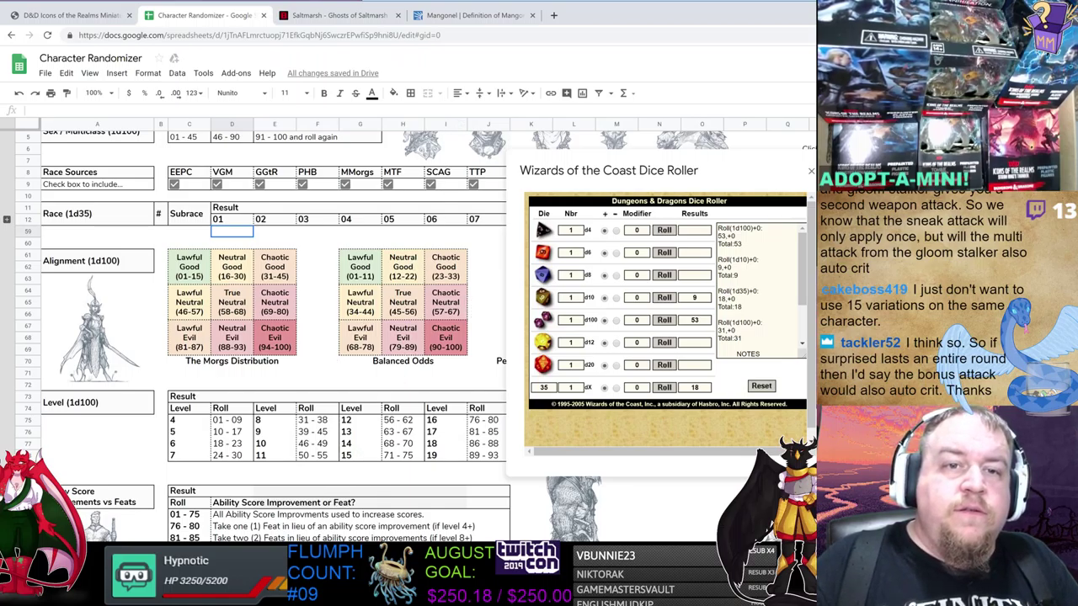
- Bring the Level table into view and roll 1d100 for the character's level
scroll(391, 436, down, 3)
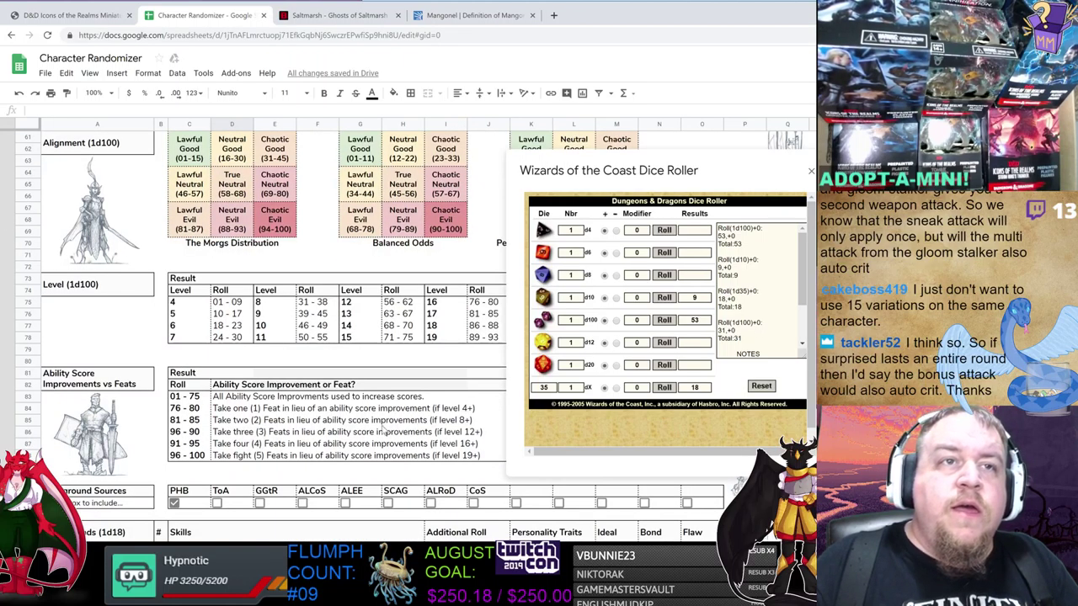
scroll(400, 405, down, 2)
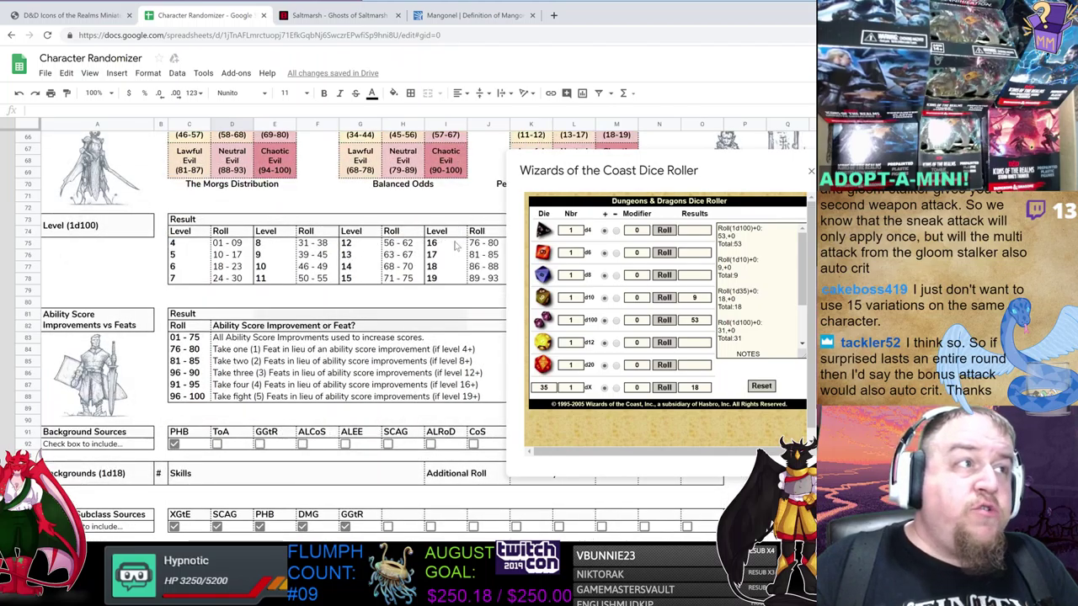
click(543, 322)
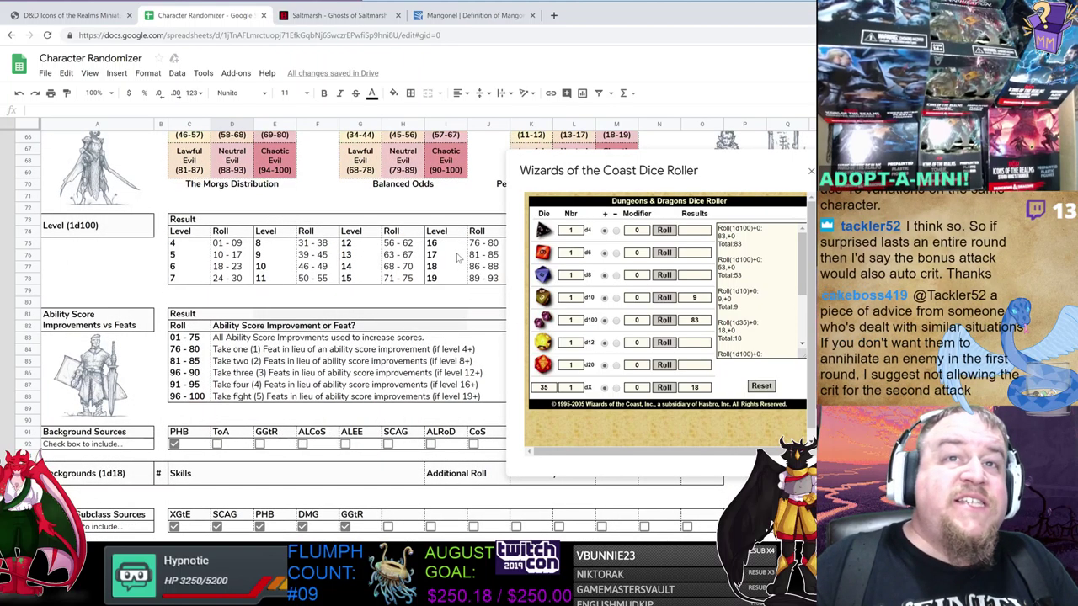
- Switch to the blank character sheet PDF in Acrobat Reader and enter level 17 and alignment N
mouse_move(372, 559)
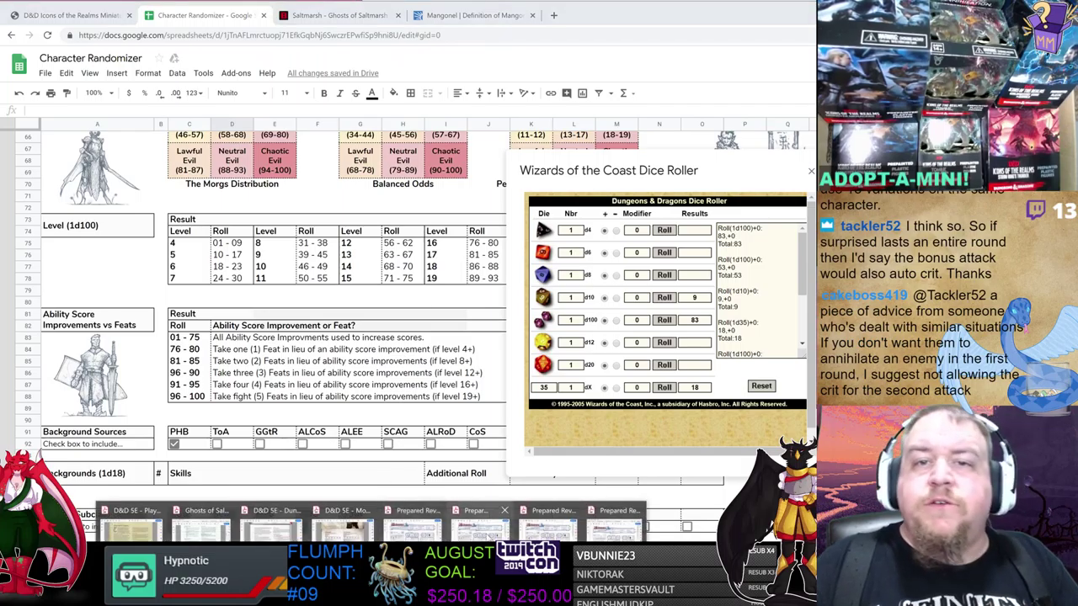
click(614, 522)
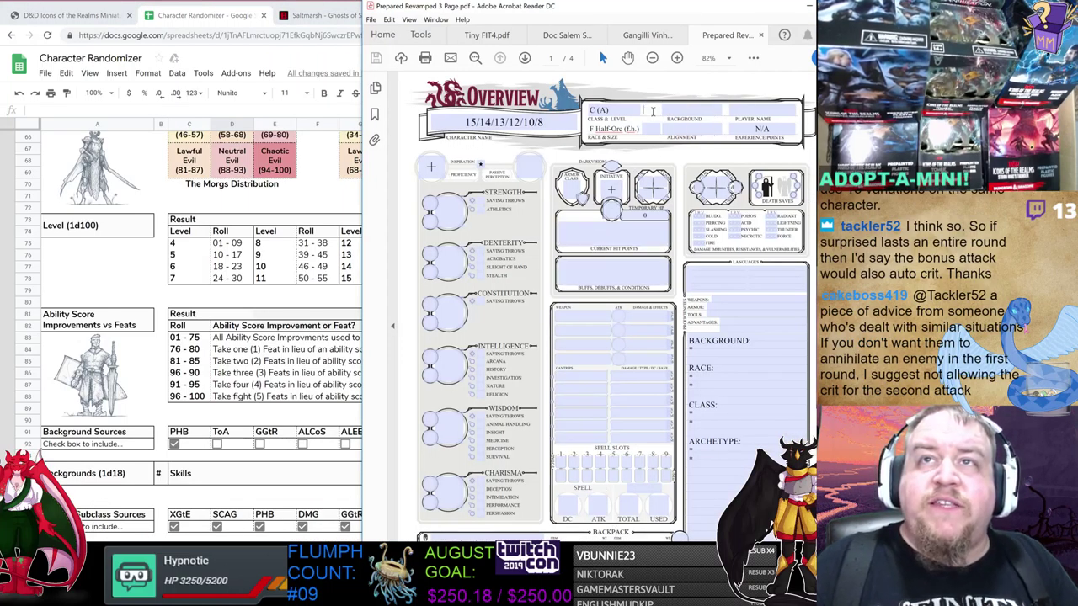
text(17)
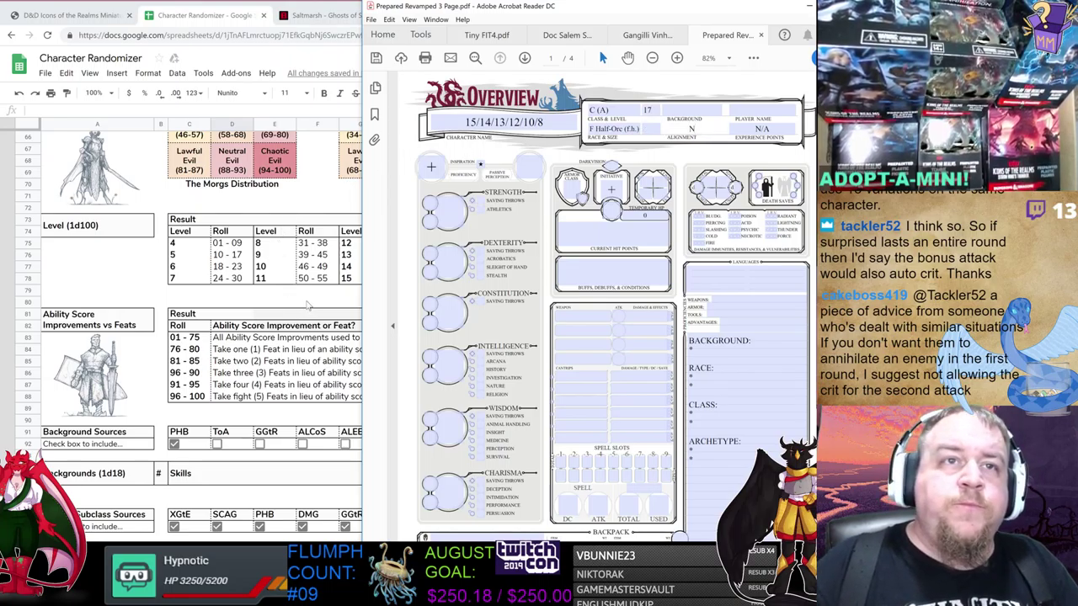
- Return to the Character Randomizer spreadsheet and roll 1d100 for Ability Score Improvements vs Feats
click(313, 291)
scroll(345, 281, down, 1)
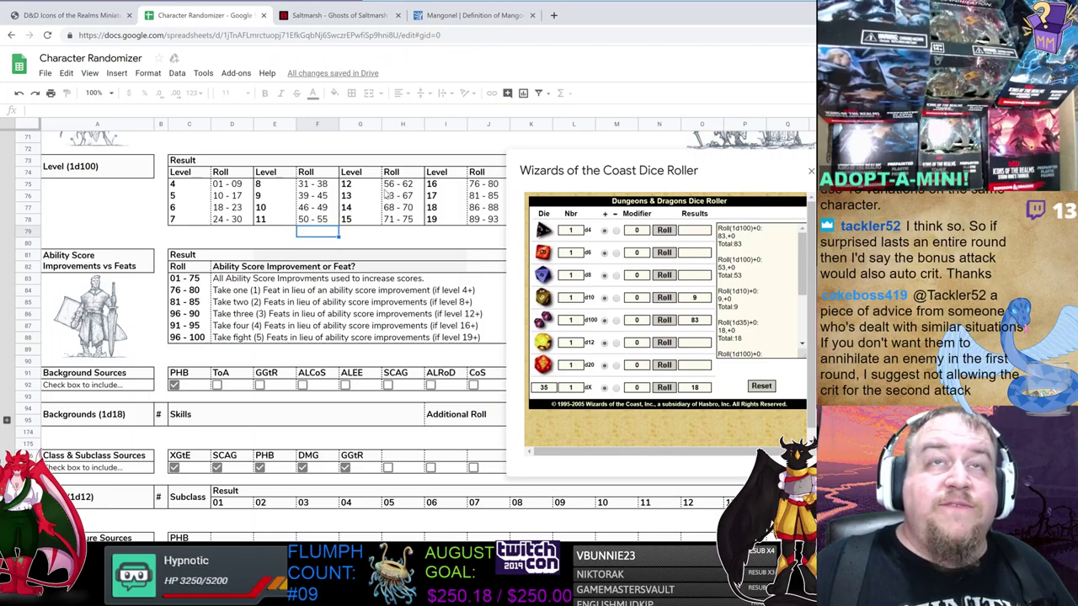
click(544, 321)
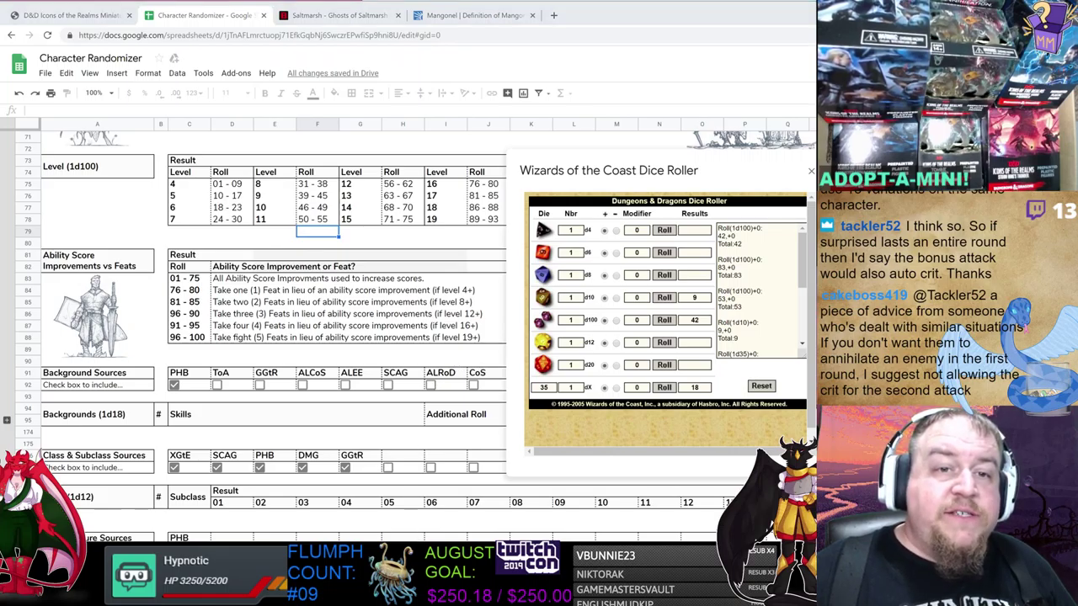
- Switch to the Player's Handbook PDF and go to the Rogue class table through its bookmarks
key(alt+Tab)
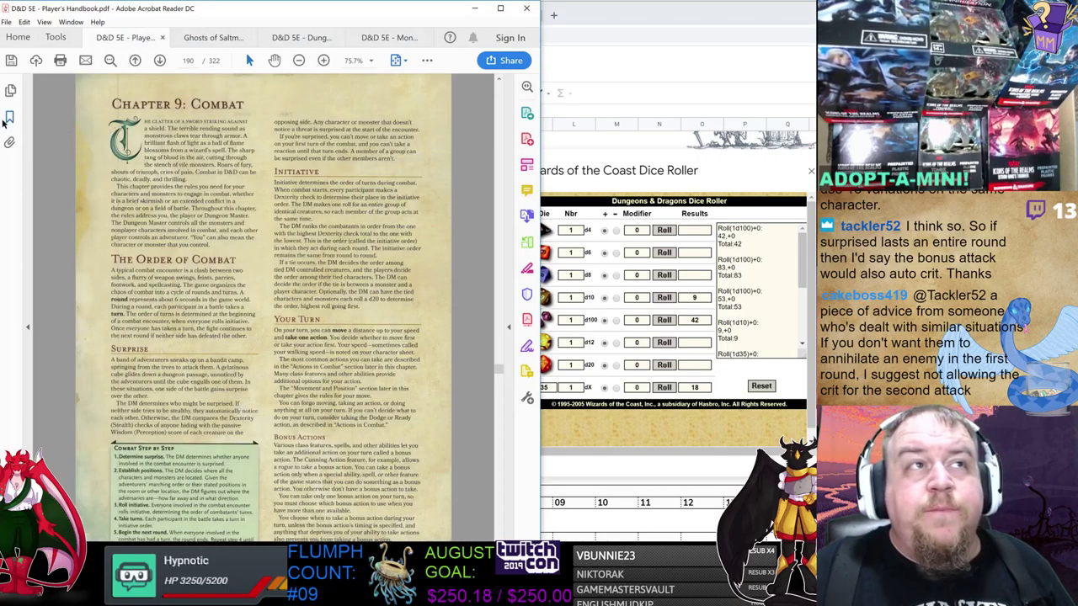
click(8, 118)
click(84, 165)
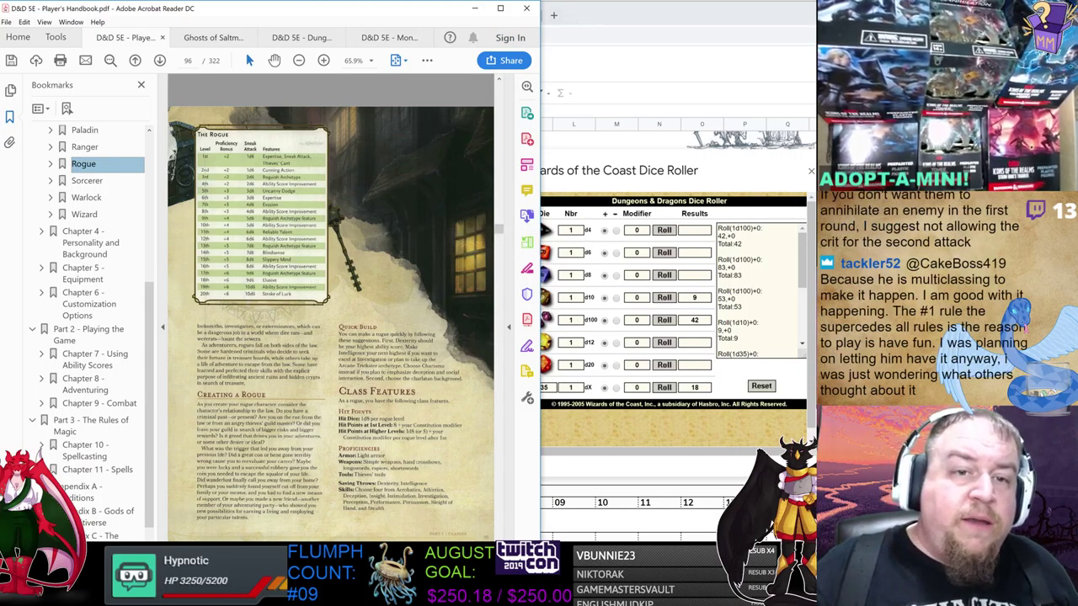
- Note 2 ASI as owed under Buffs, Debuffs & Conditions on the level 13 Rogue's sheet, and return to the blank character sheet
click(471, 520)
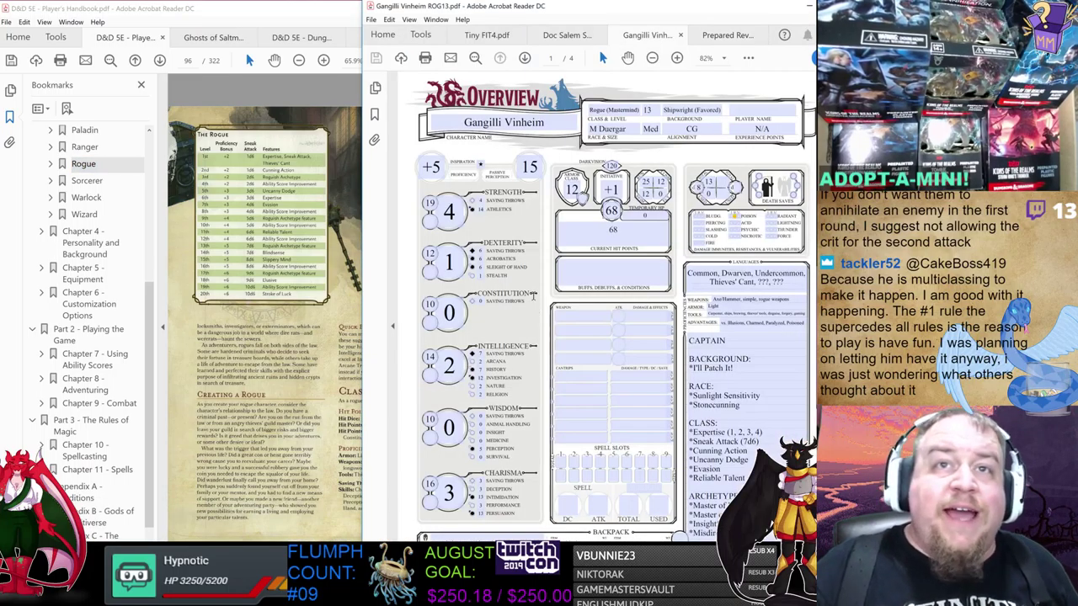
scroll(456, 364, down, 1)
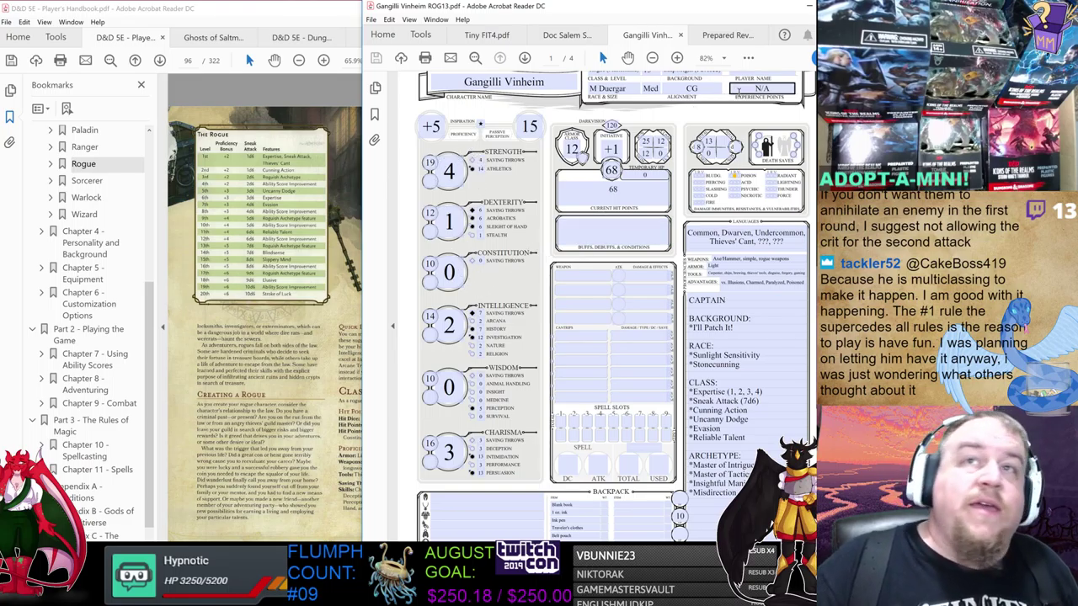
click(753, 36)
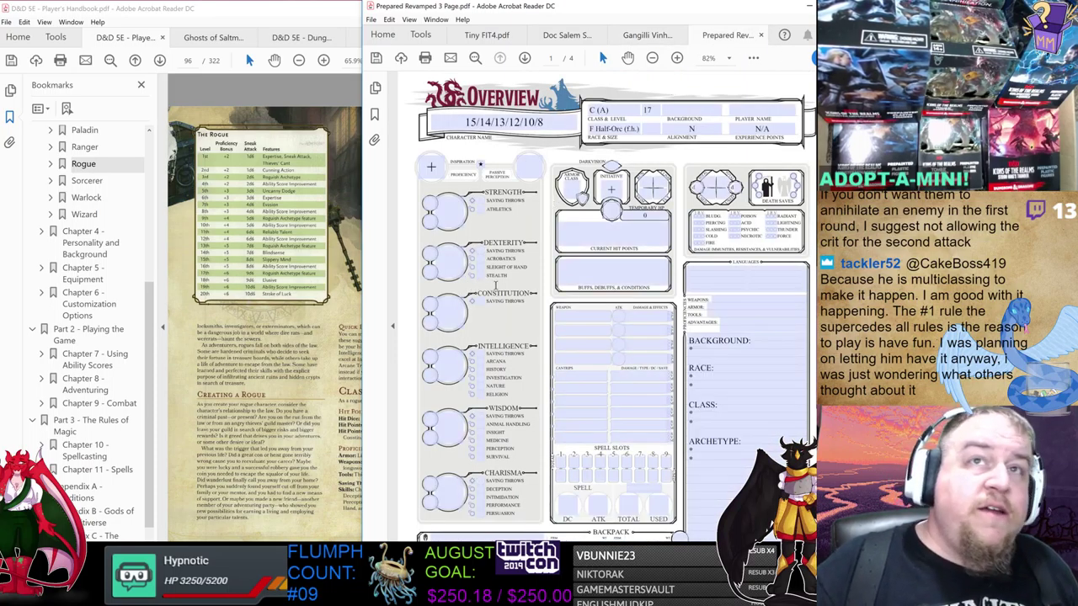
click(652, 37)
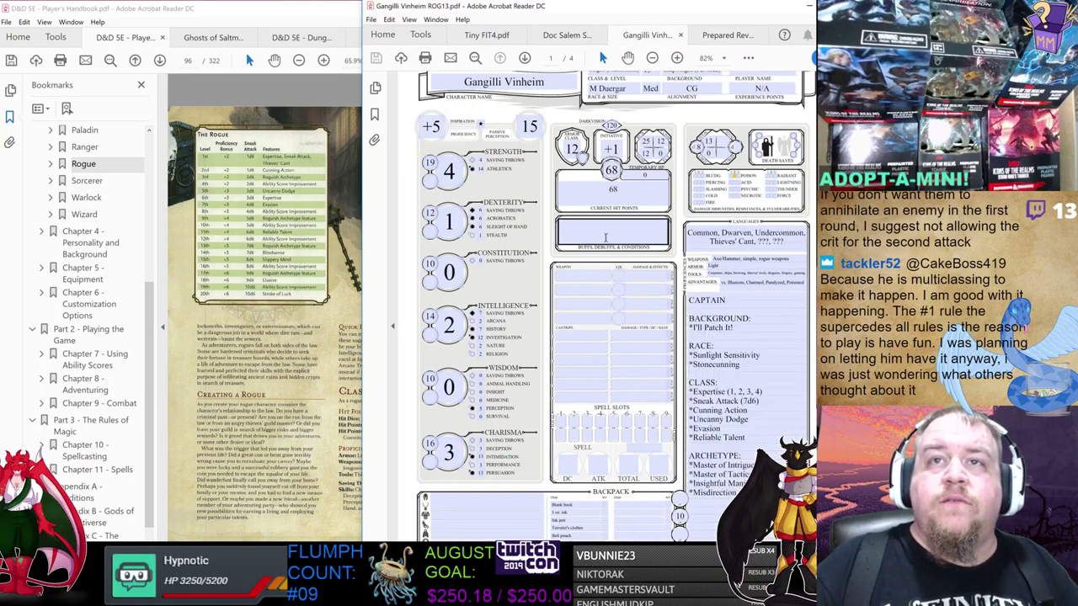
text(@ ASI)
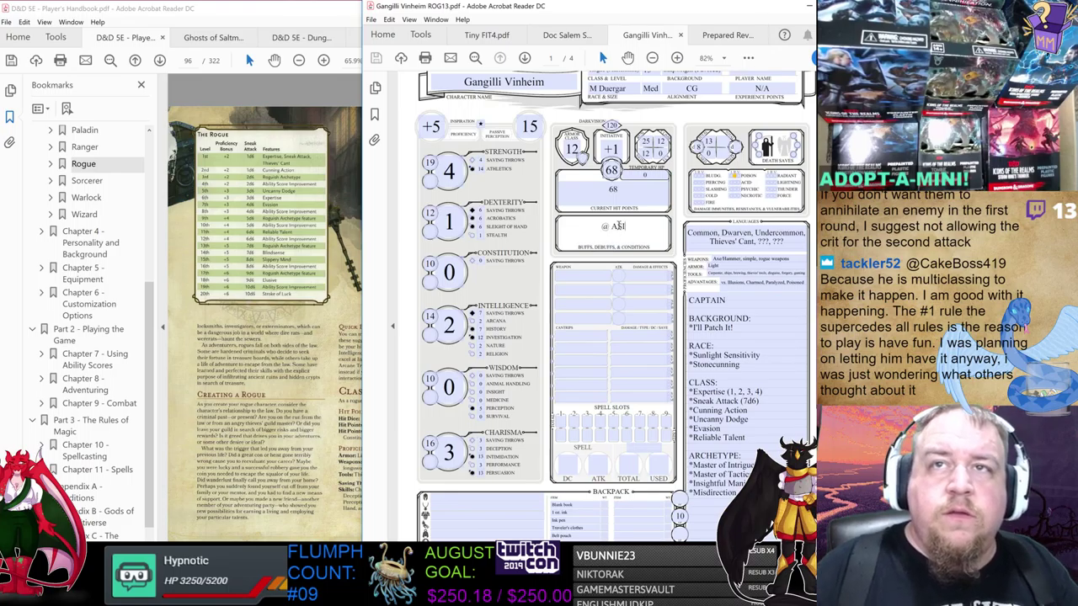
double_click(605, 226)
text(2)
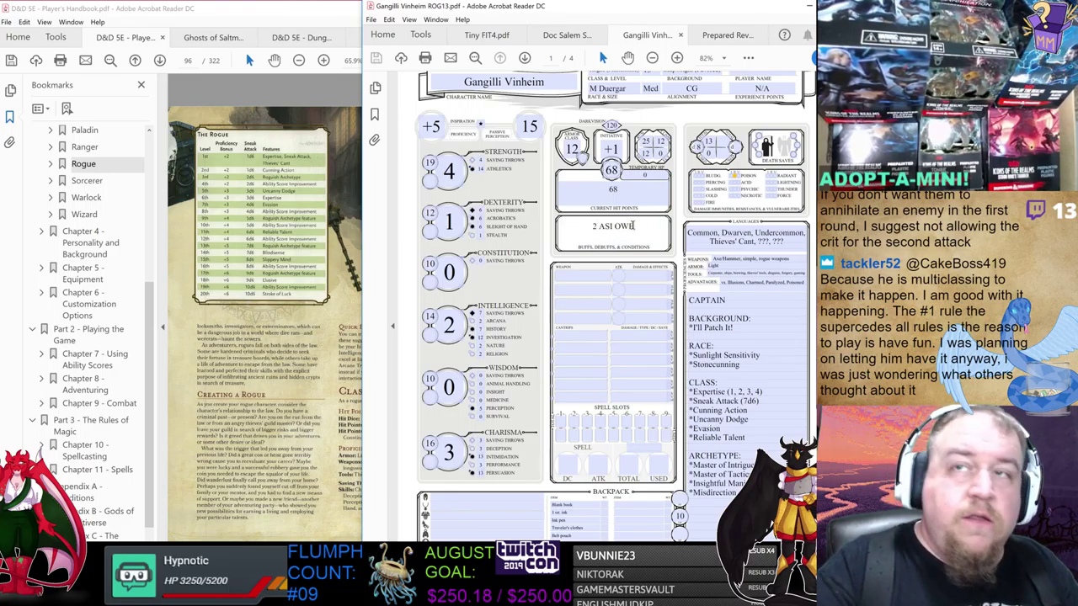
click(741, 36)
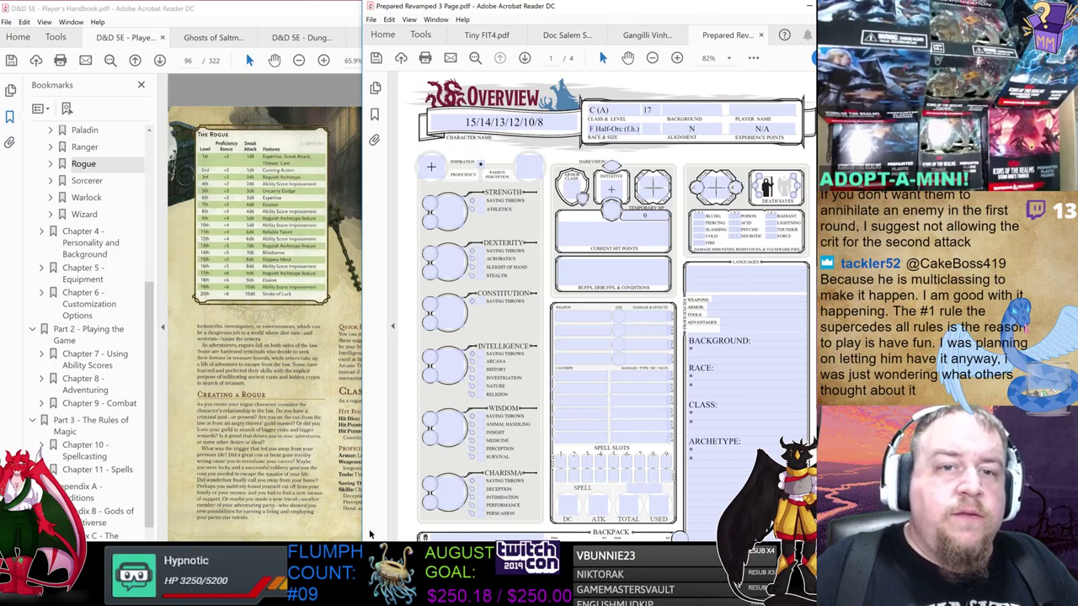
- Check the spreadsheet's Backgrounds section and enter "Smuggler ()" as the background on the level 17 character sheet
key(alt+Tab)
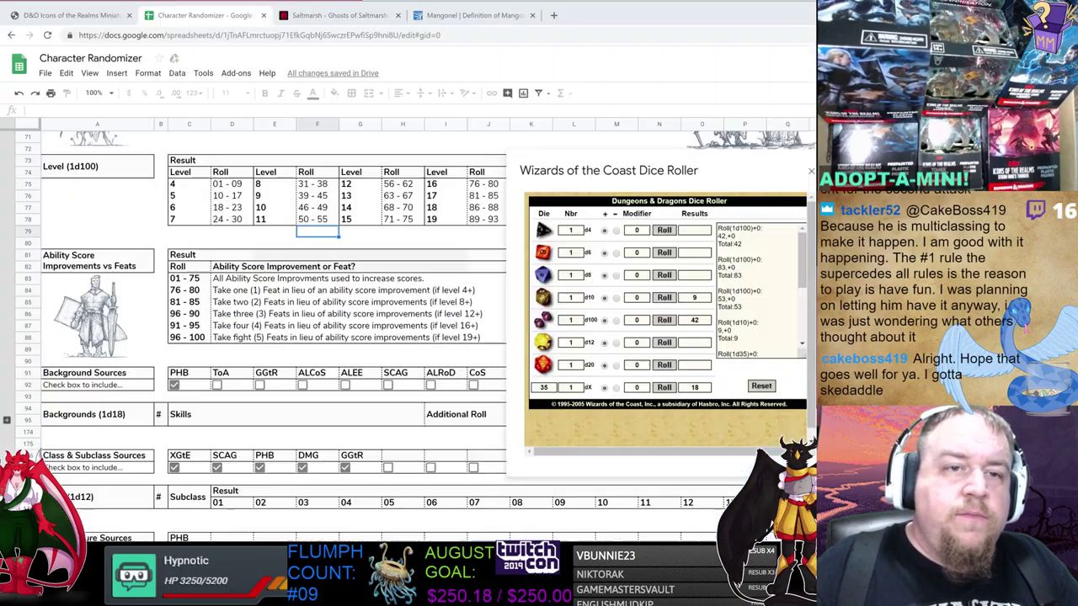
scroll(301, 324, down, 3)
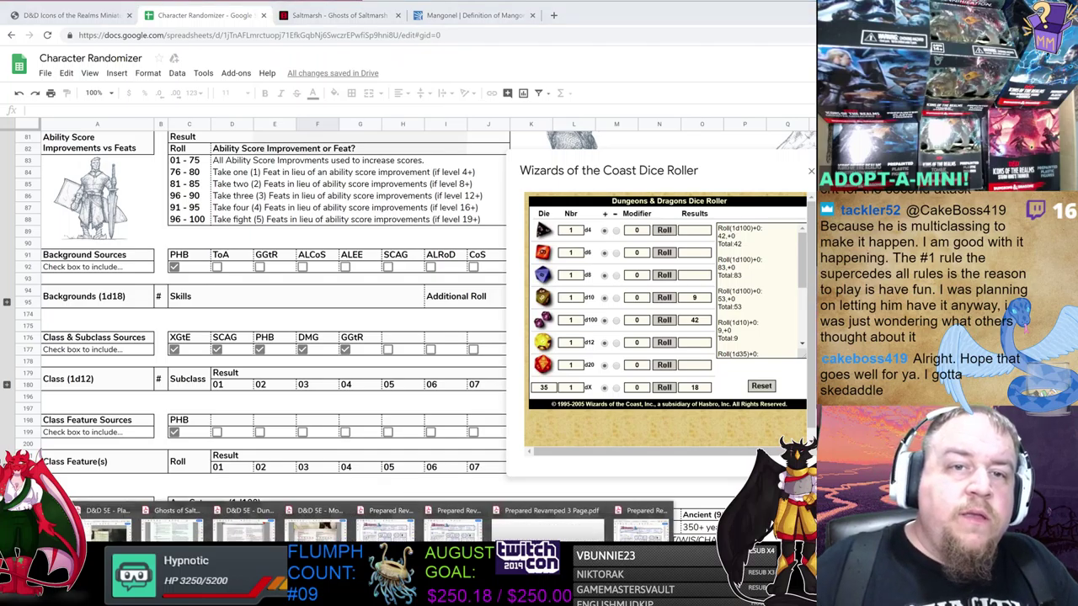
key(alt+Tab)
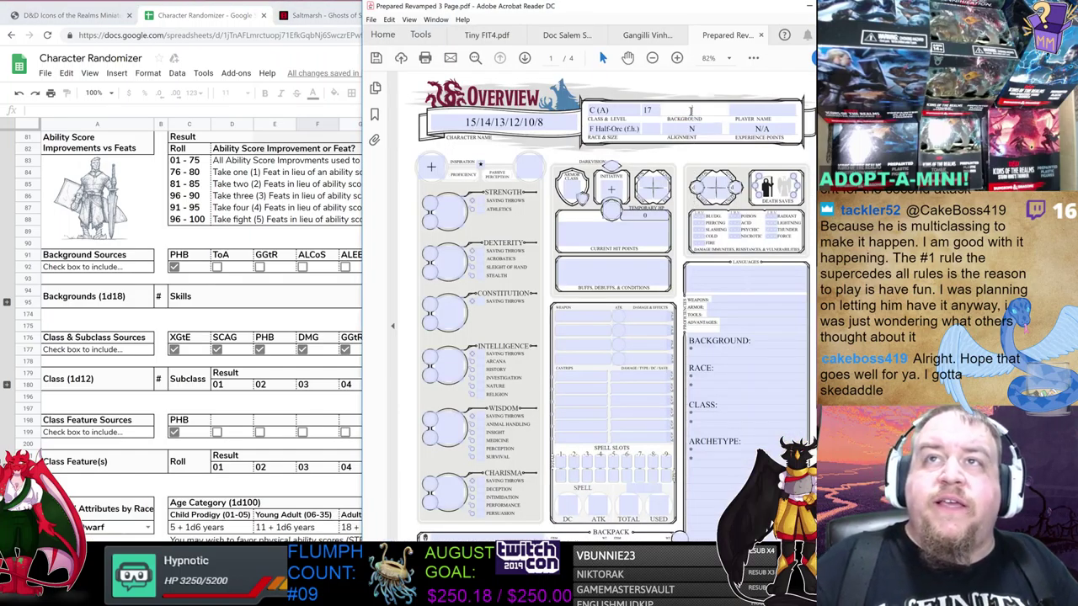
click(691, 110)
text(Smuggler ()
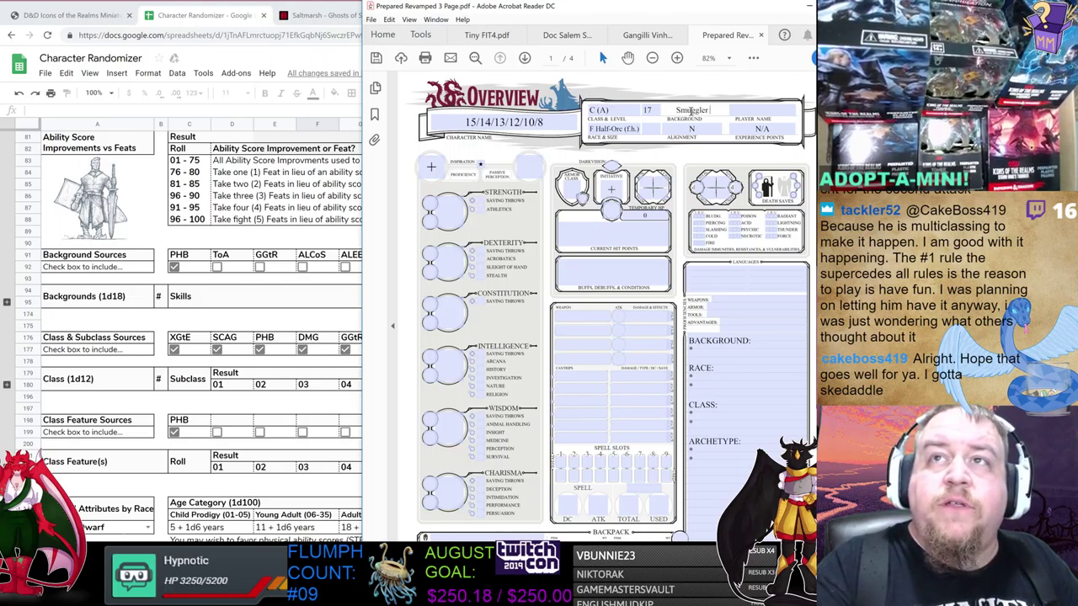
text())
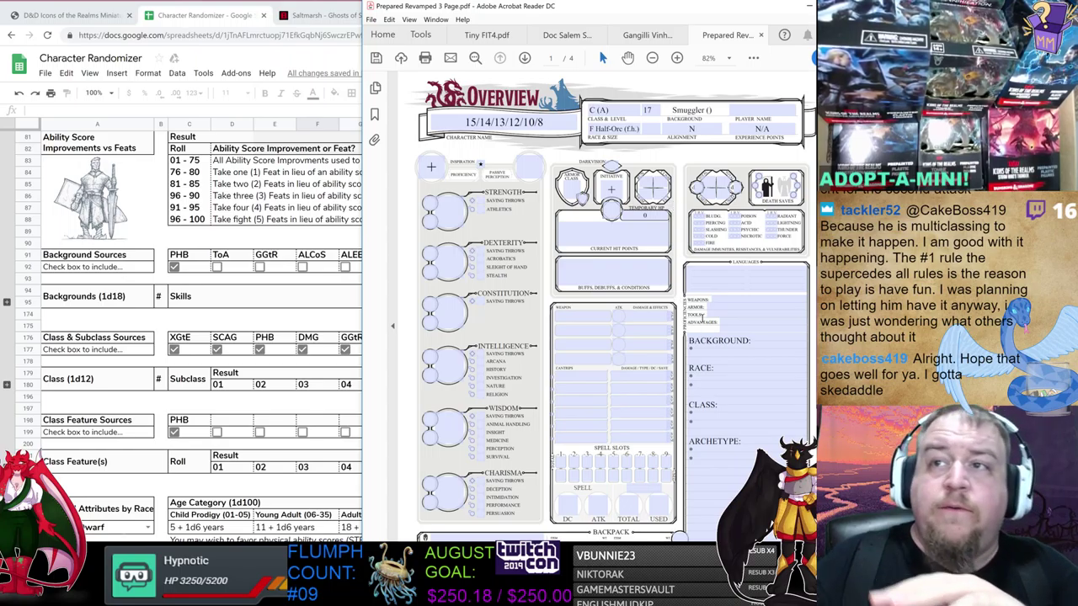
- Return to the spreadsheet's dice roller and roll 2d8 and 4d6 for the background characteristics
key(alt+Tab)
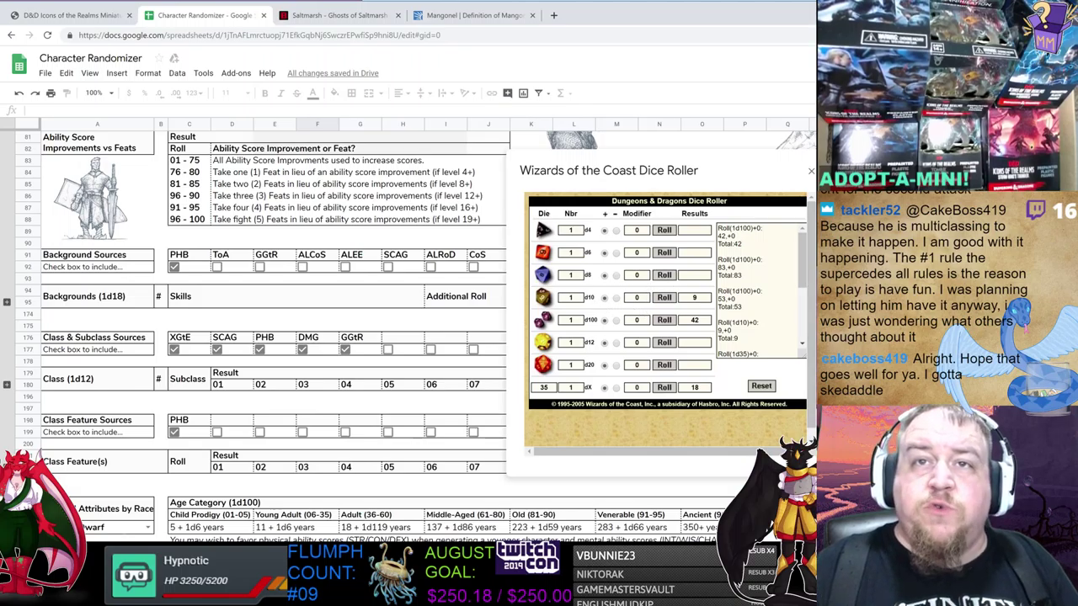
double_click(571, 275)
text(2)
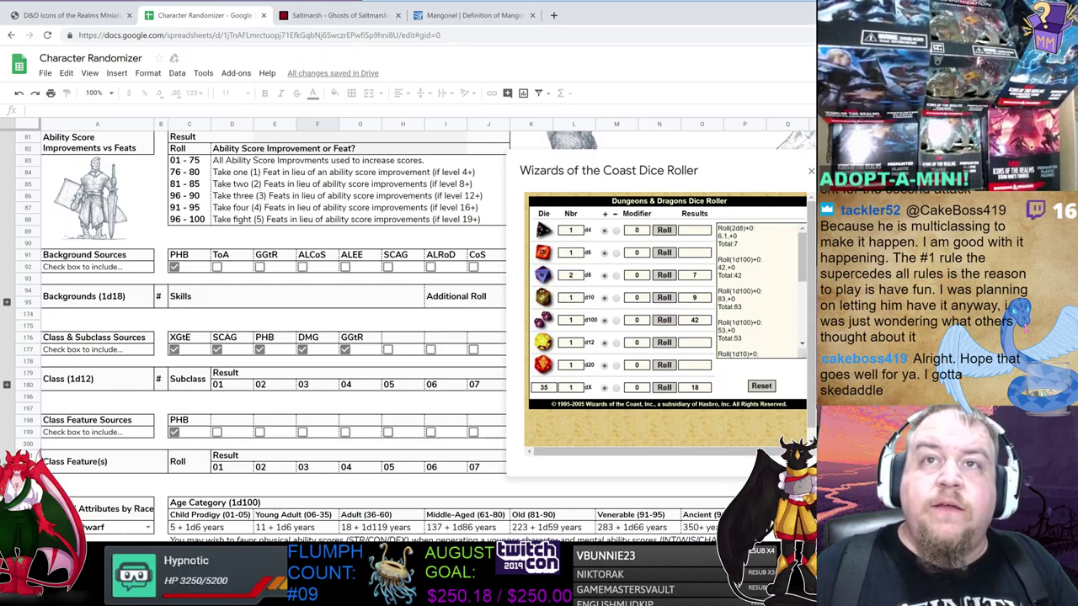
text(4)
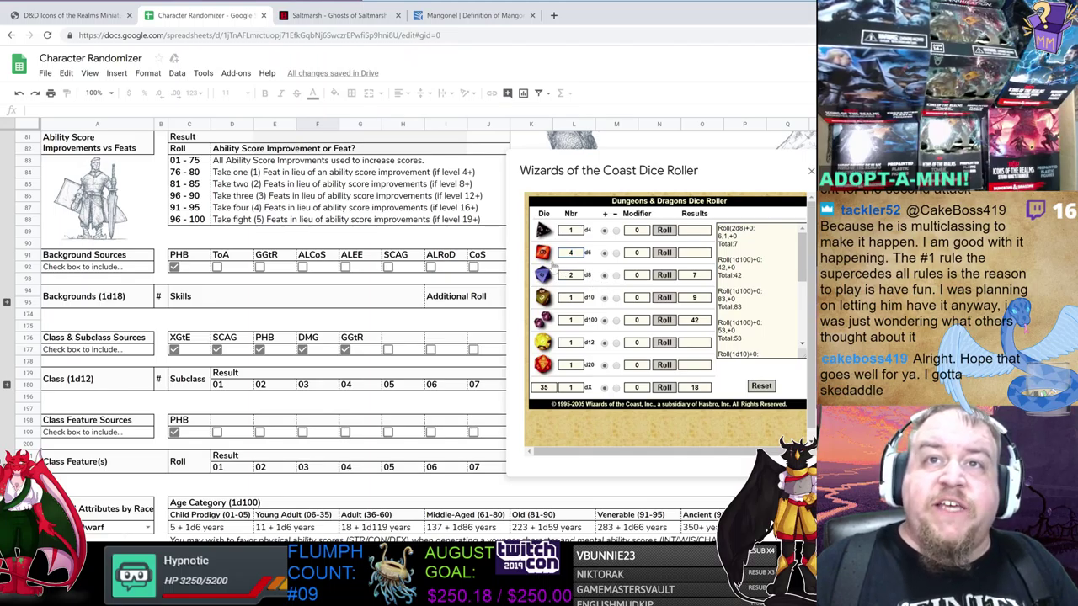
click(543, 253)
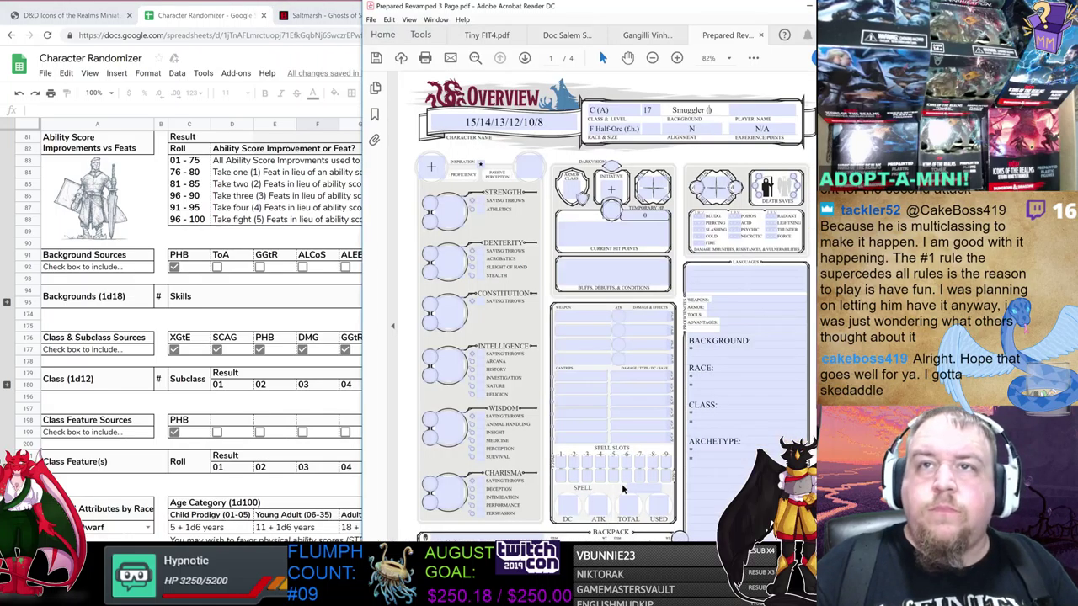
- On the character sheet's second page, enter 6 under Ideals, 1 under Bonds and 4 under Flaws
click(547, 521)
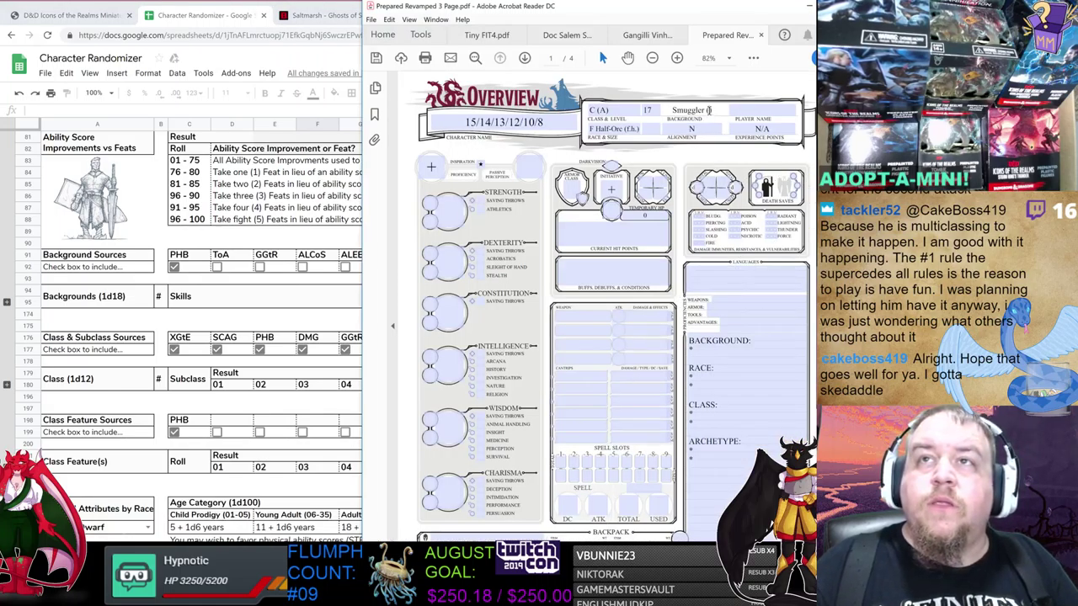
scroll(613, 303, down, 10)
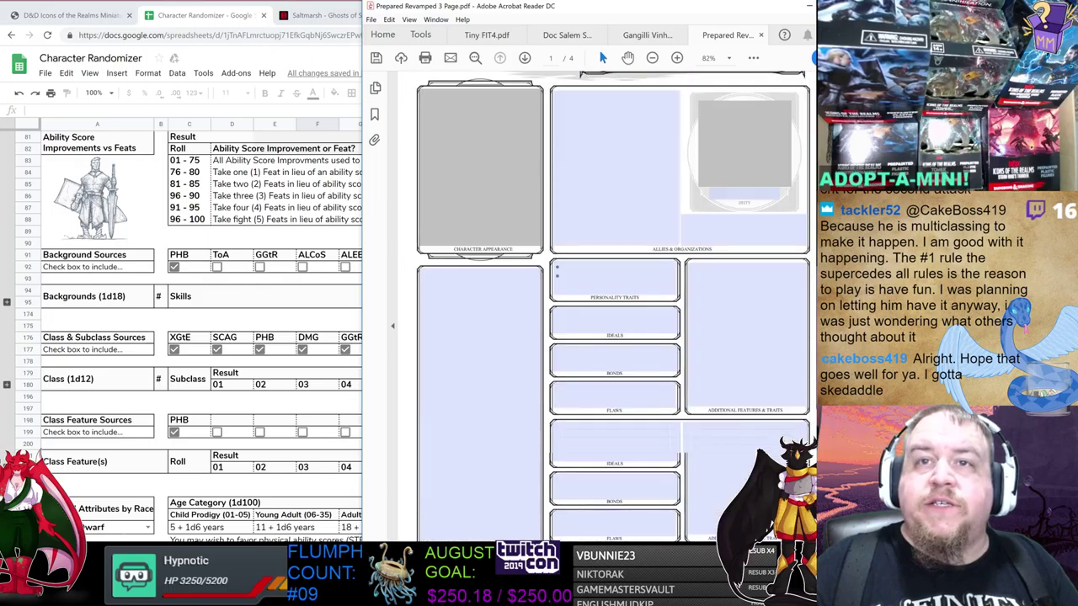
scroll(583, 250, down, 2)
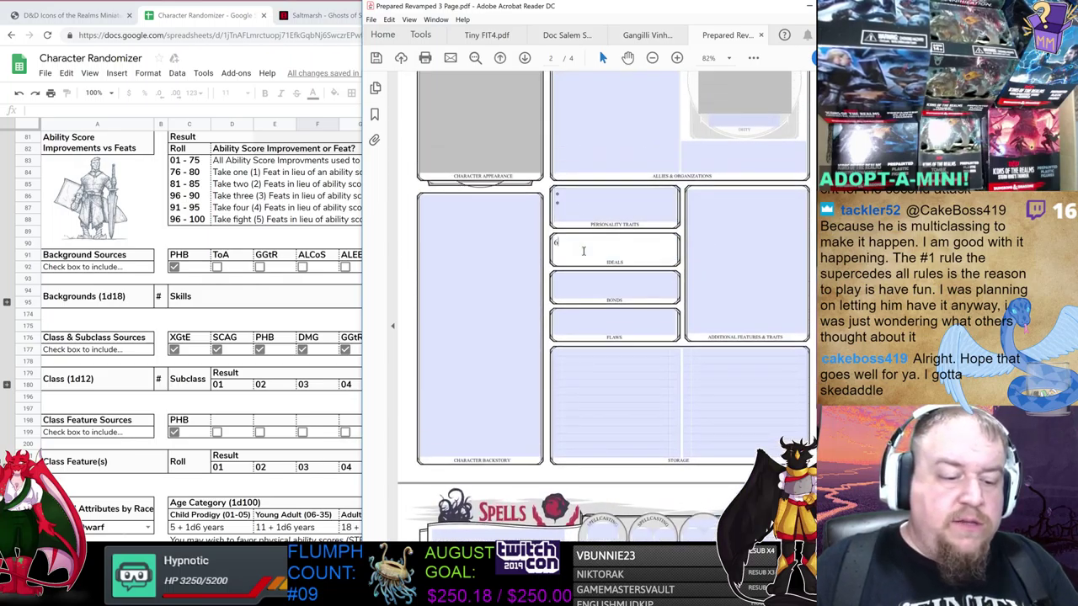
click(595, 284)
text(1)
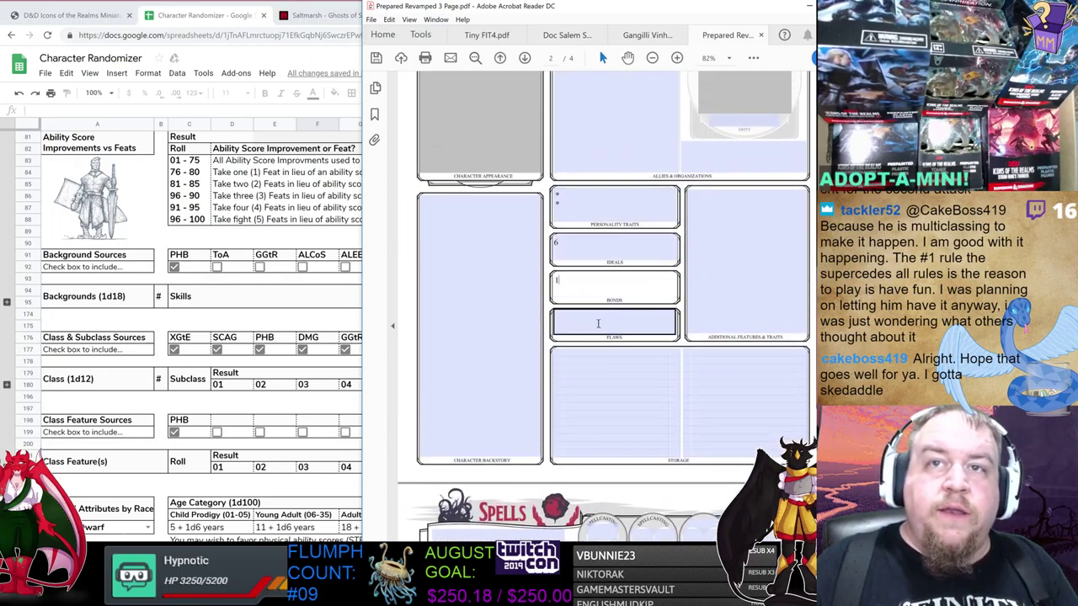
click(596, 321)
text(4)
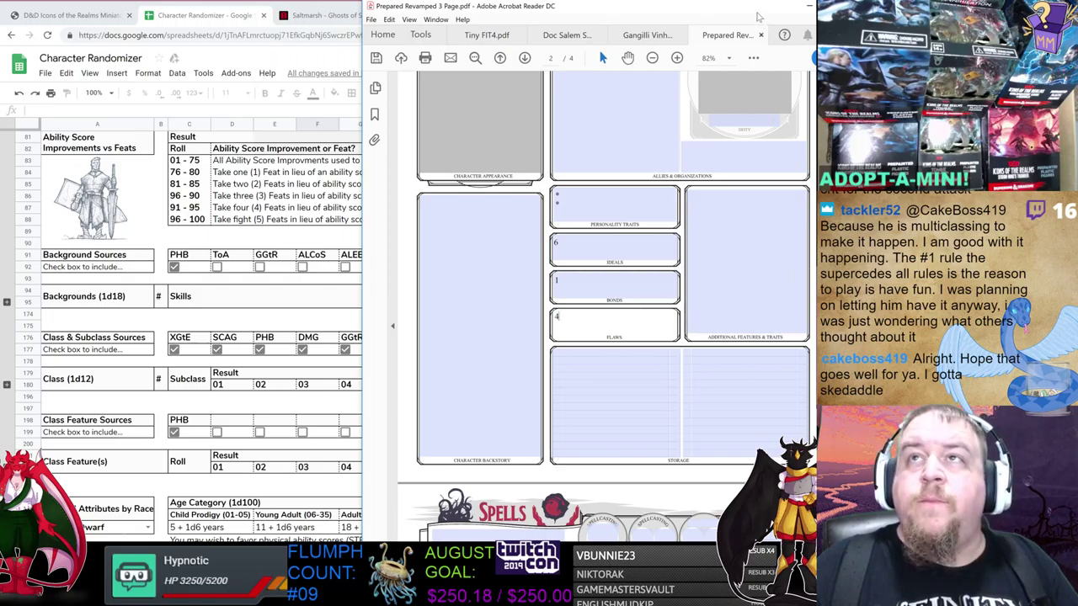
- Enter 6 and 1 as the two Personality Traits bullets
mouse_move(755, 11)
mouse_down()
mouse_move(530, 33)
mouse_move(800, 19)
mouse_move(758, 25)
mouse_up()
click(602, 206)
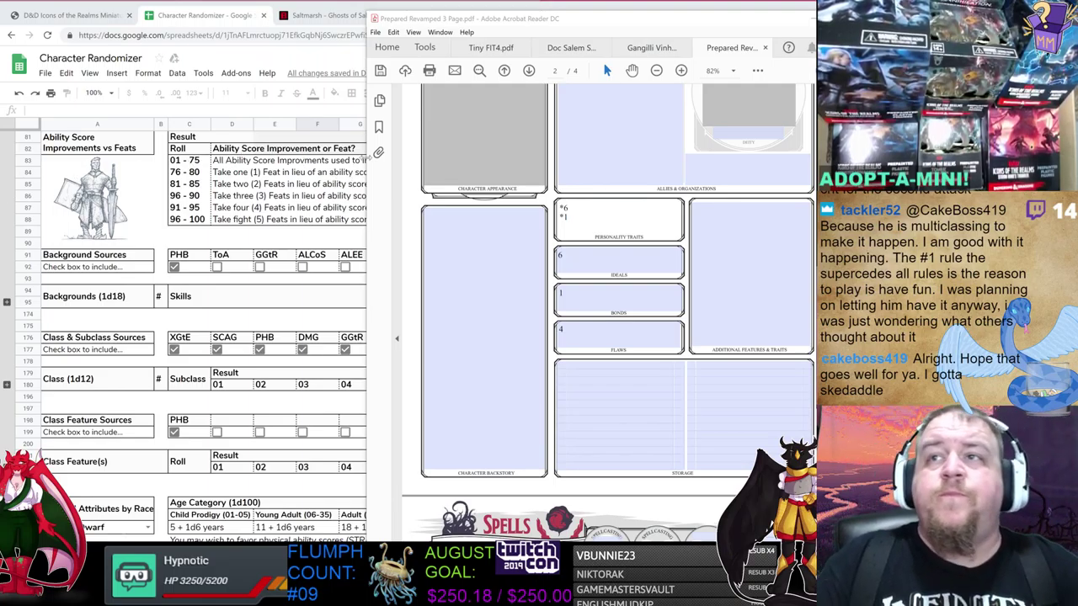
click(508, 242)
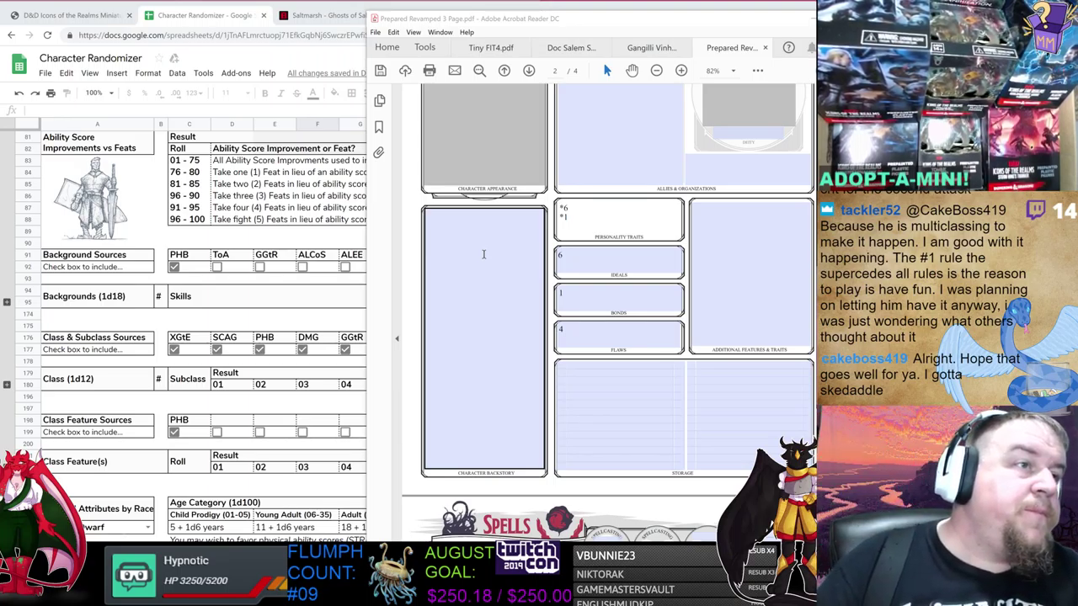
click(613, 267)
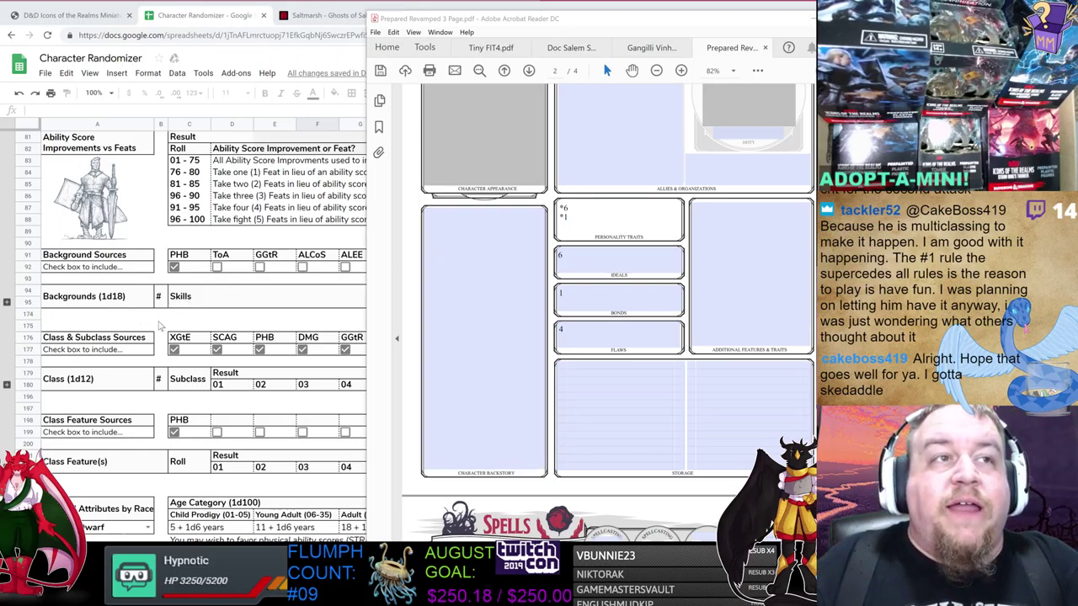
- Return to the Character Randomizer spreadsheet and expand the Class (1d12) list to show all classes and subclasses
scroll(162, 324, down, 2)
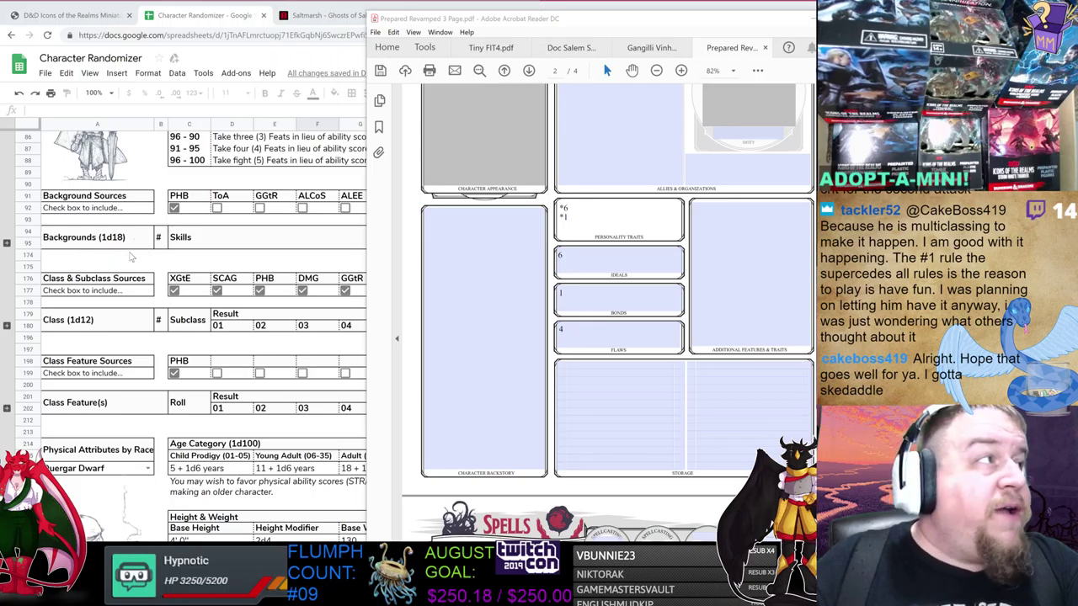
click(6, 326)
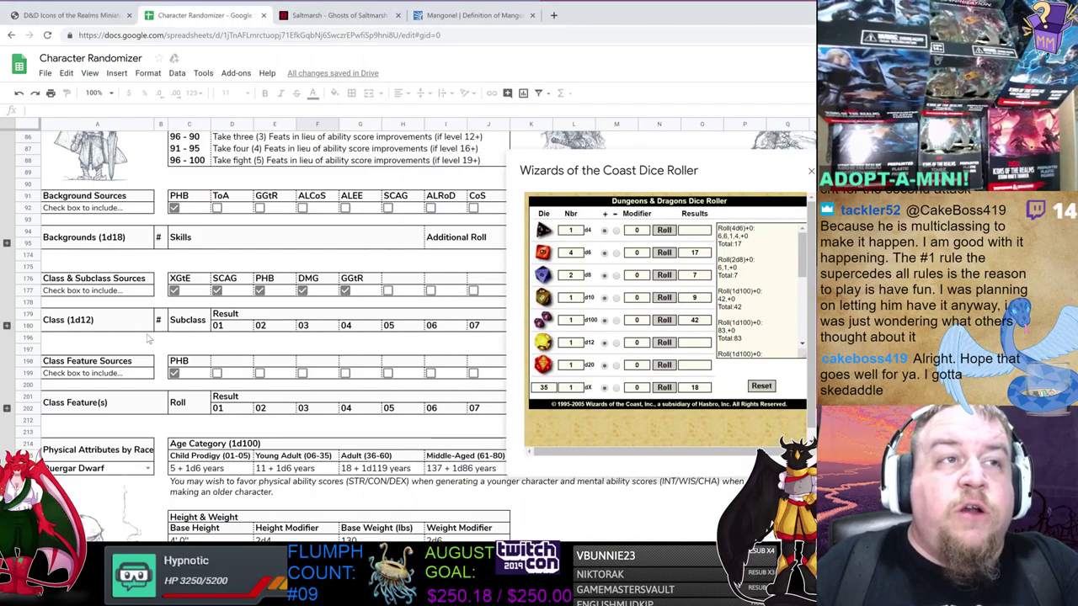
scroll(202, 351, down, 2)
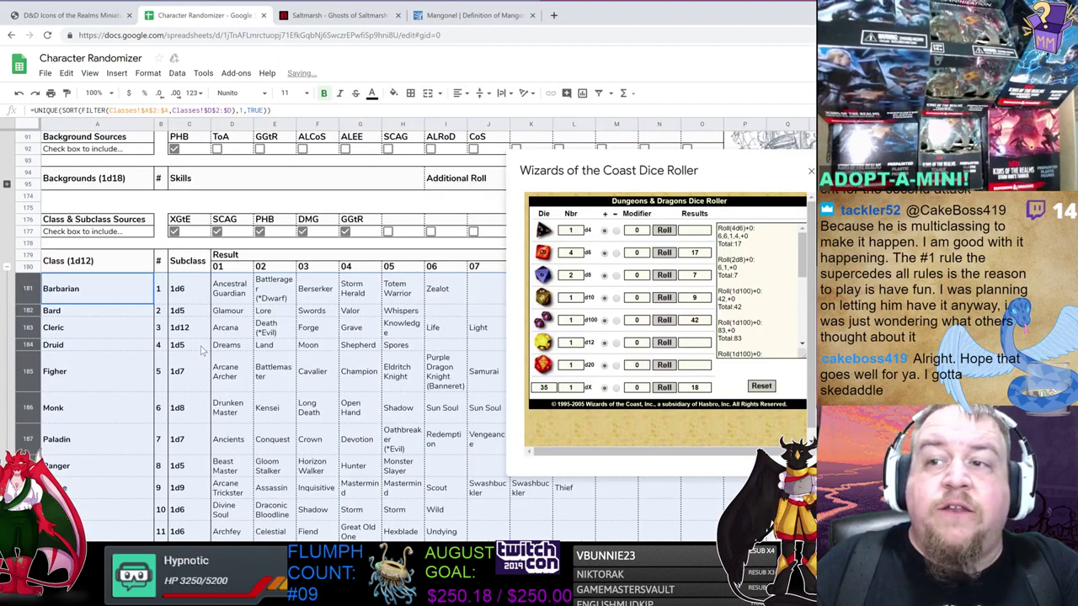
scroll(202, 349, down, 2)
scroll(210, 344, down, 1)
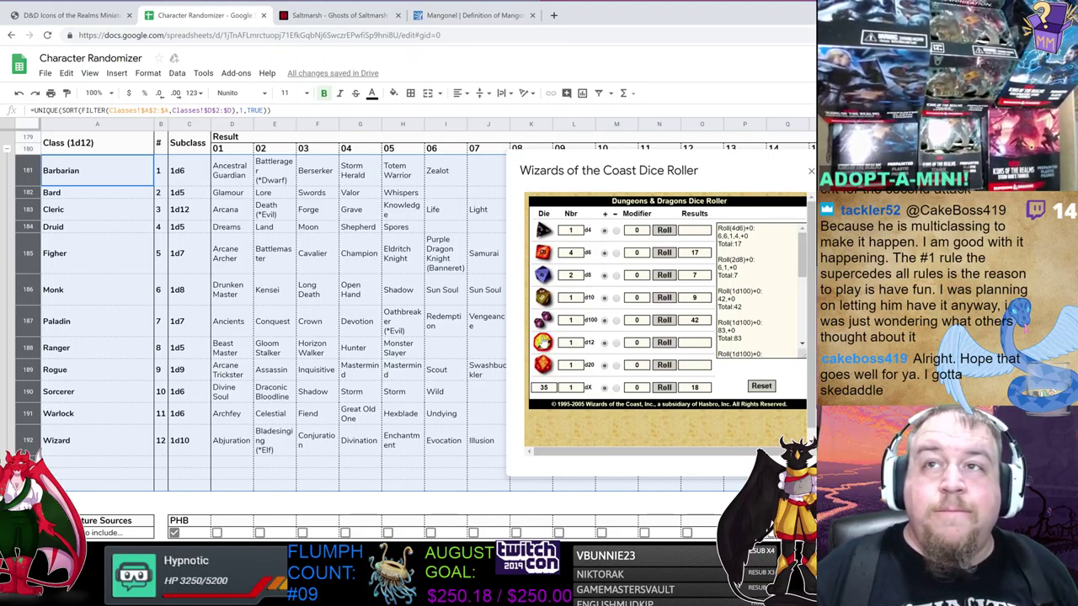
- Roll 1d12 for the class and 1d5 for the subclass, and record Ranger (Gloom Stalker) as the class on the PDF character sheet
click(542, 342)
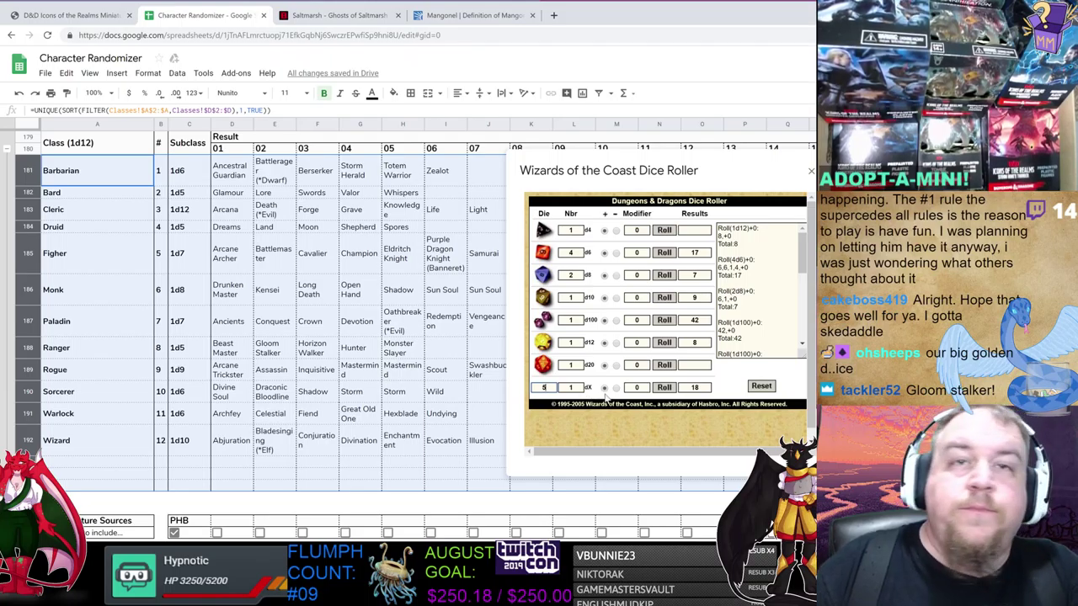
click(664, 388)
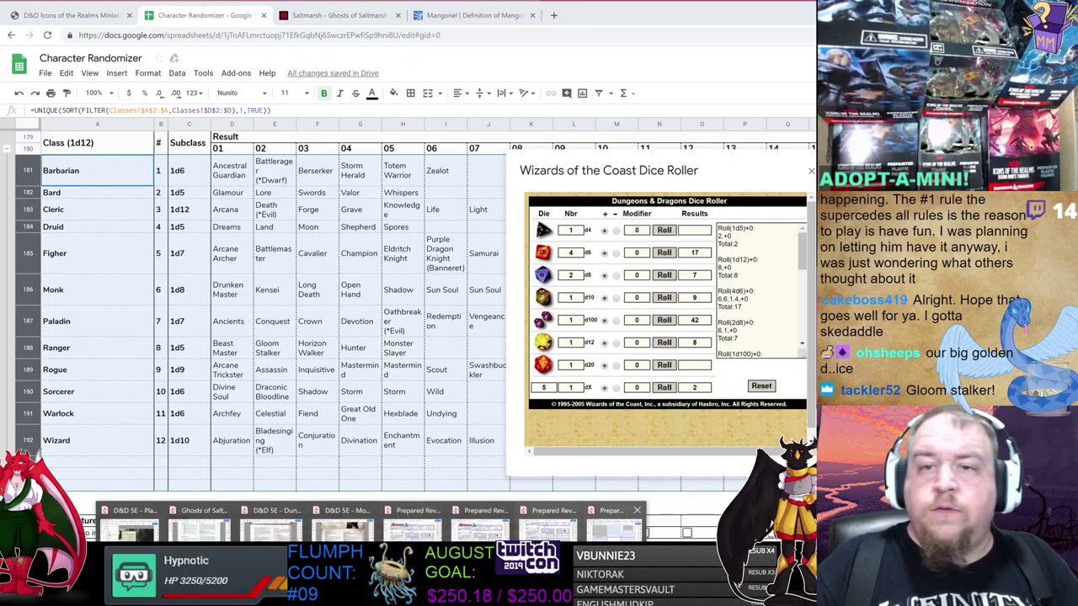
key(alt+Tab)
scroll(773, 274, up, 15)
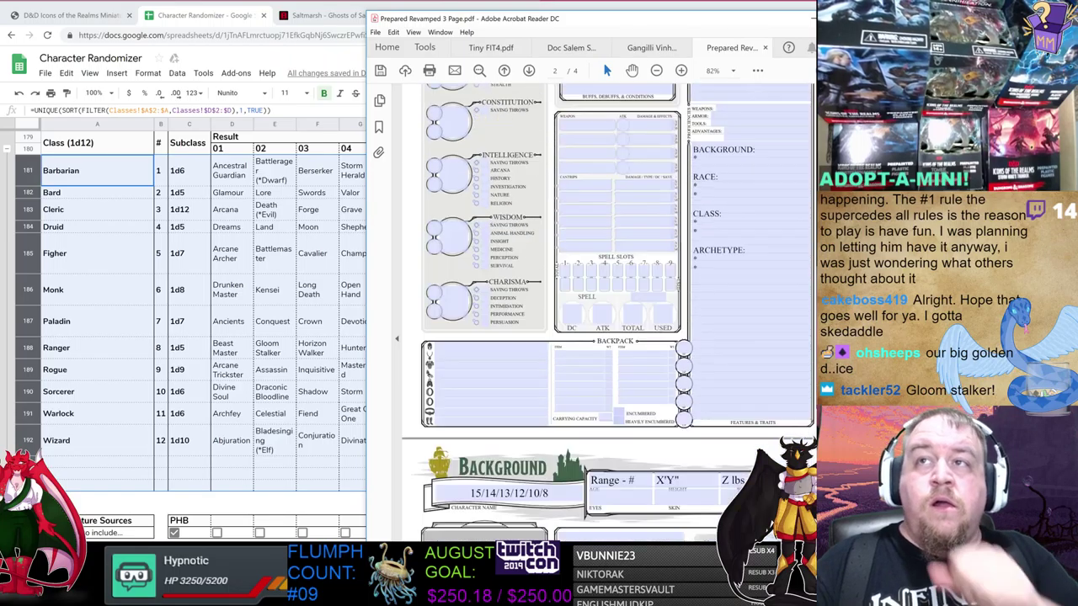
click(622, 102)
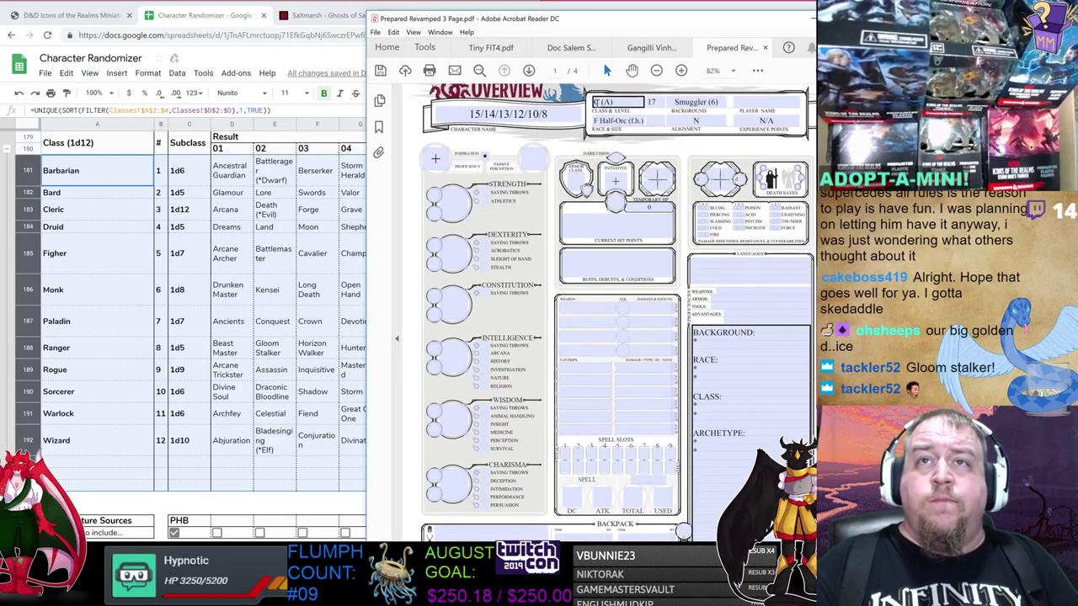
text(Ran)
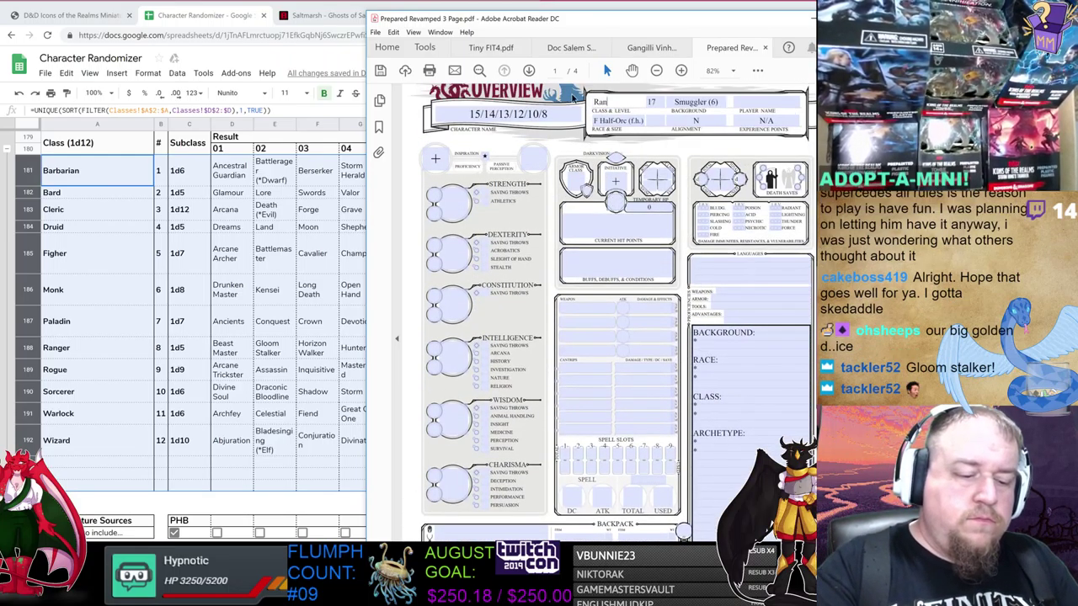
text(ger (Gloom Stalker))
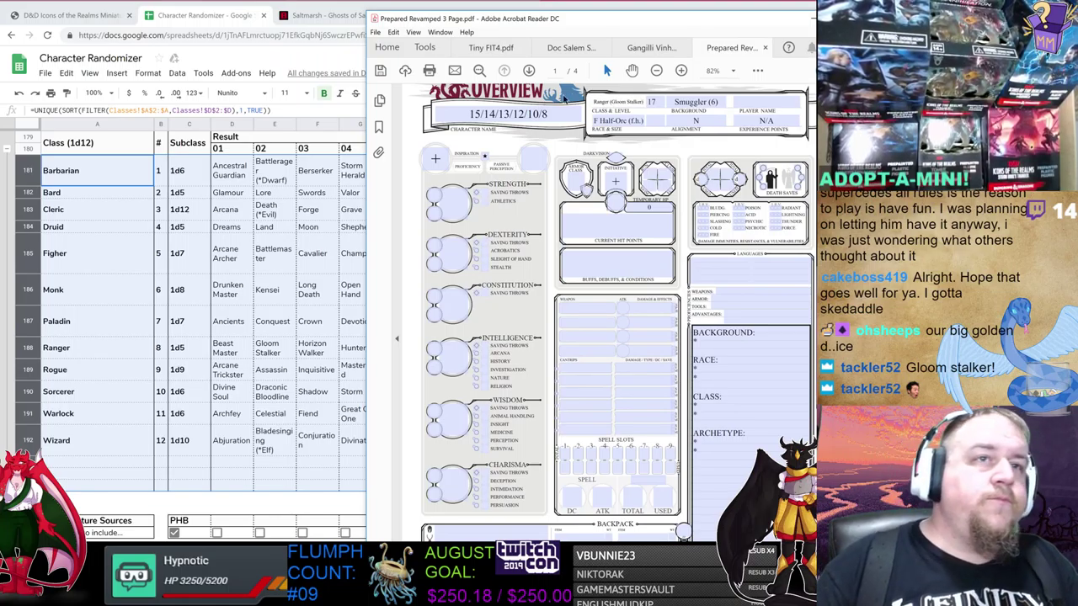
- Back in the Character Randomizer spreadsheet, collapse the Class list, expand the Class Feature(s) list and reposition the dice roller to read its results
click(7, 149)
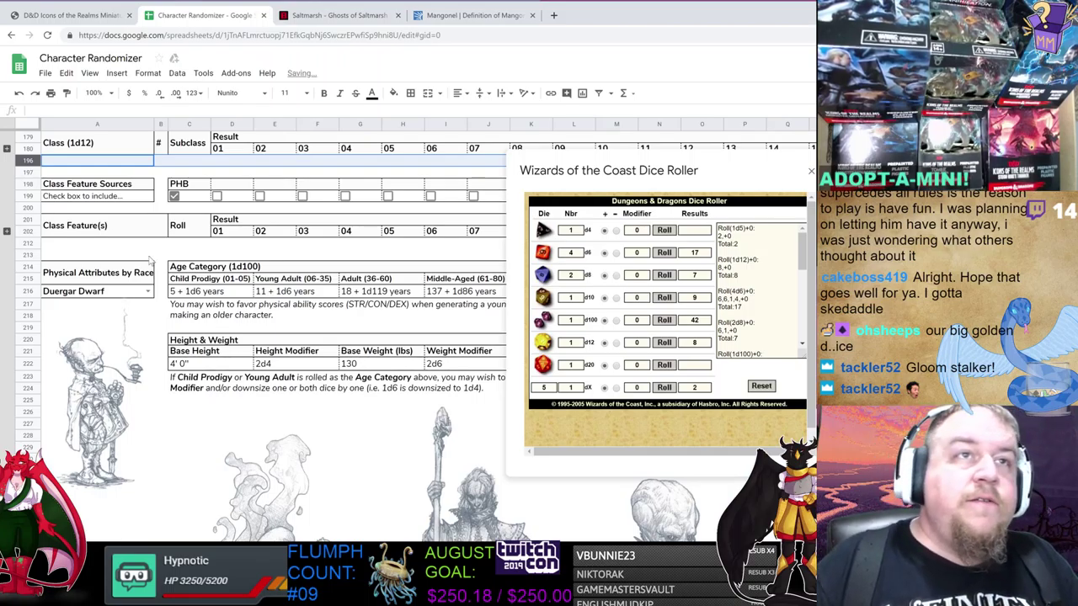
click(7, 231)
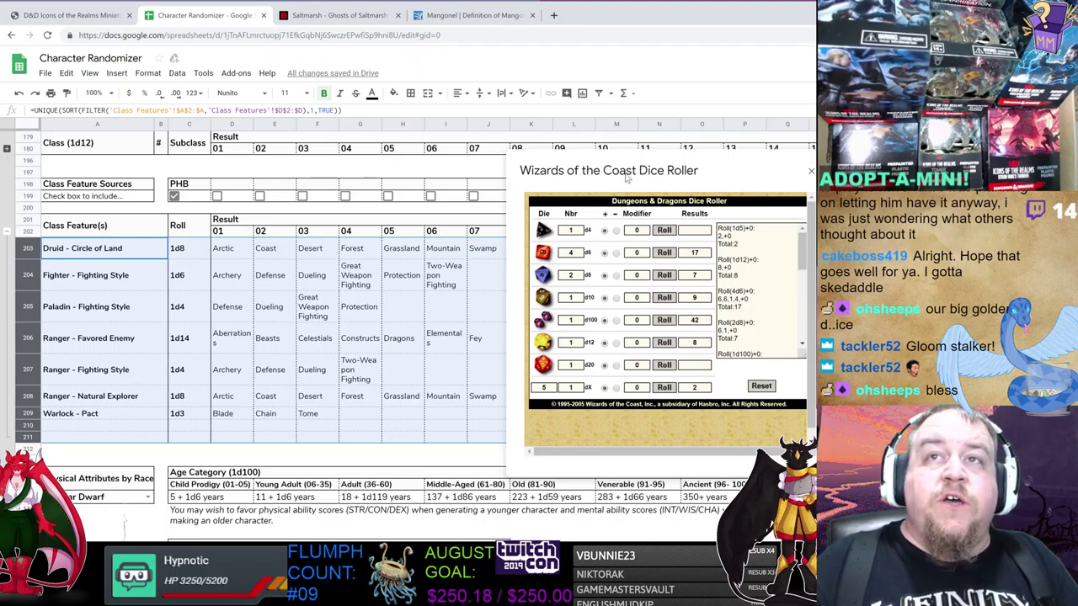
drag(626, 177, 673, 198)
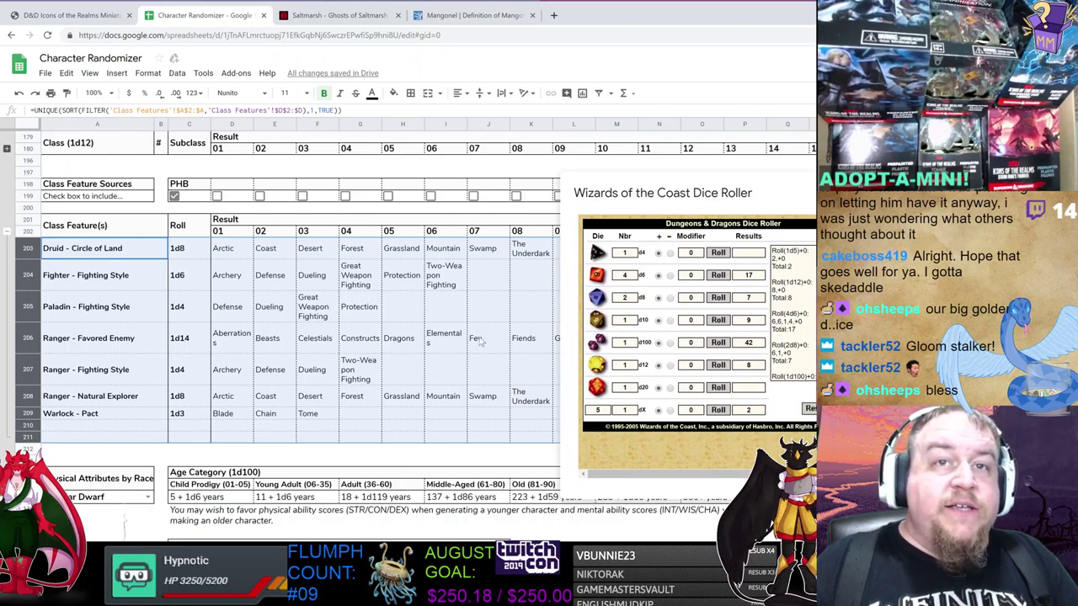
drag(734, 195, 654, 131)
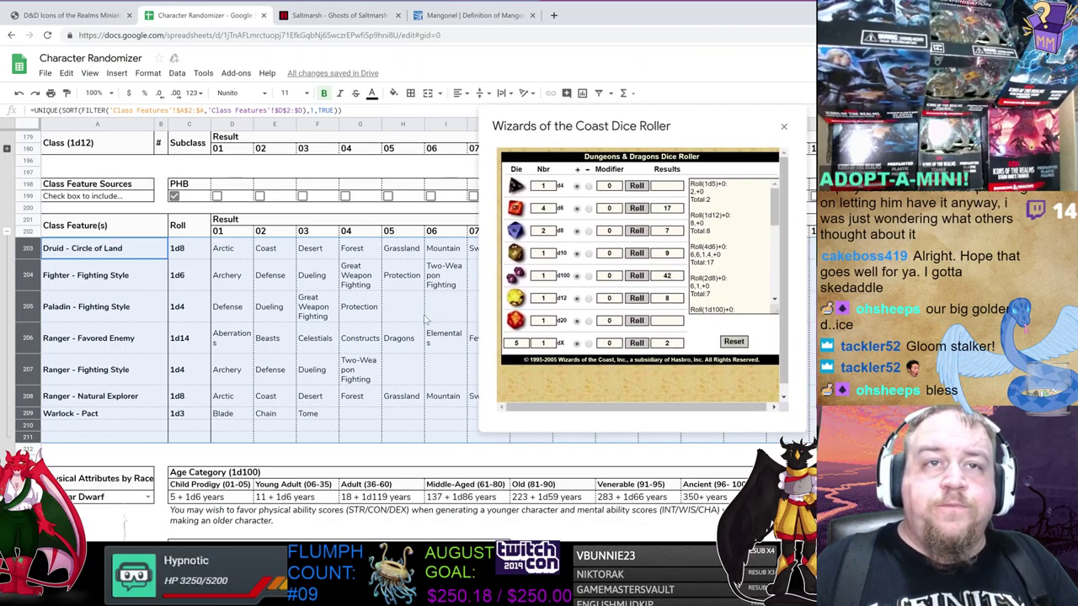
- Set the race under Physical Attributes by Race to Half-Orc
scroll(427, 320, down, 3)
scroll(389, 321, down, 2)
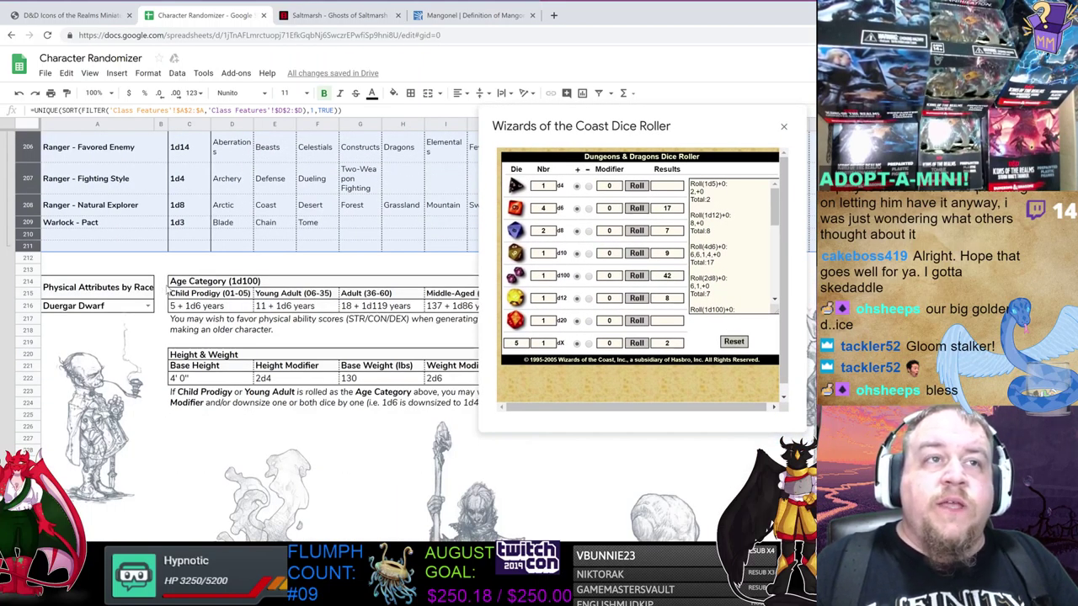
click(147, 306)
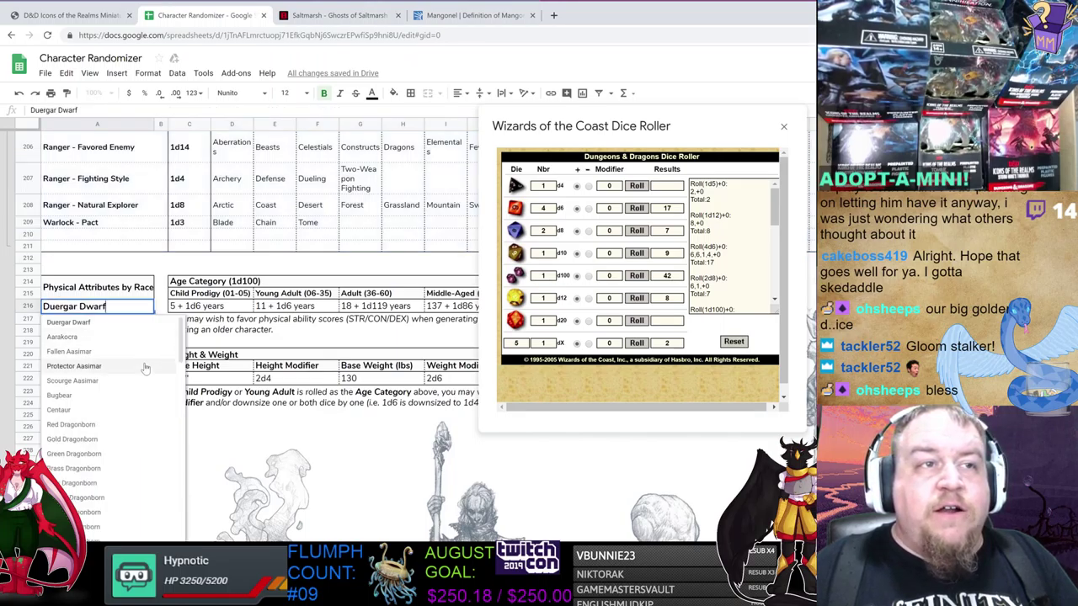
scroll(143, 429, down, 2)
scroll(143, 433, down, 4)
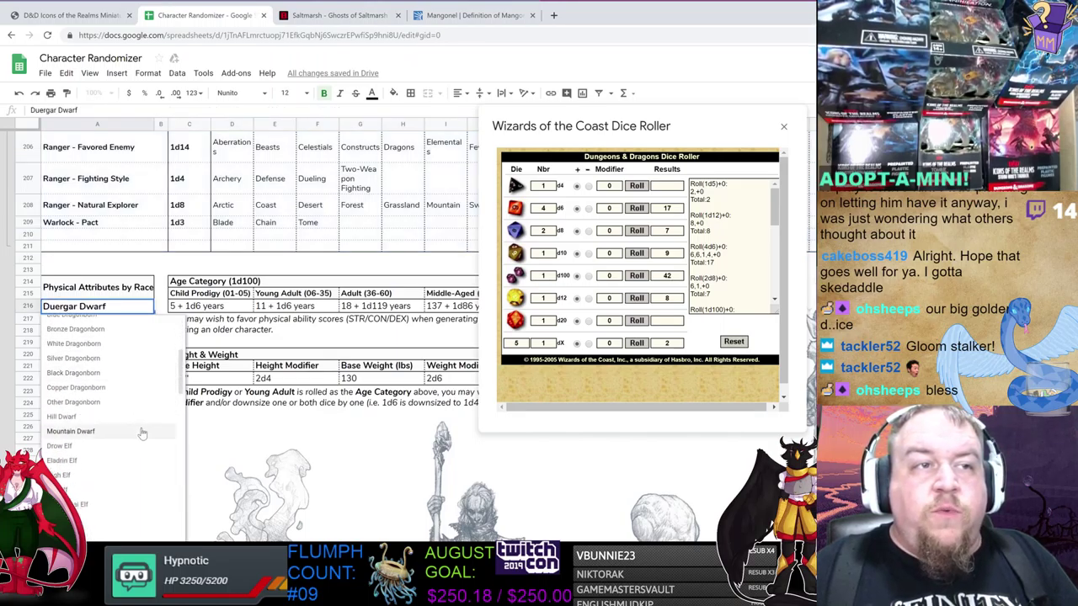
scroll(131, 440, down, 2)
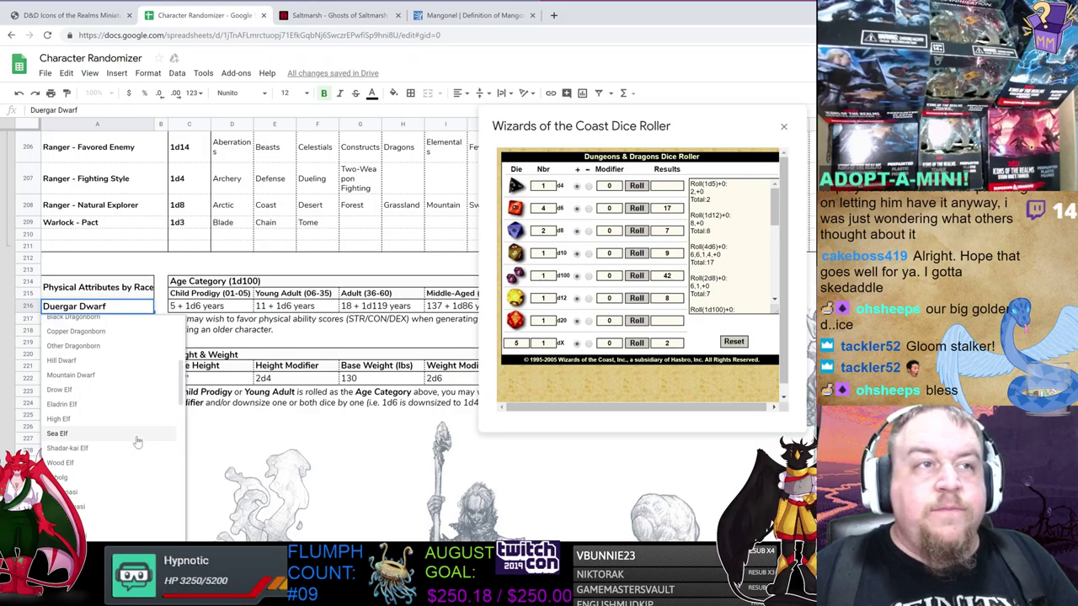
scroll(139, 438, down, 6)
scroll(138, 442, down, 4)
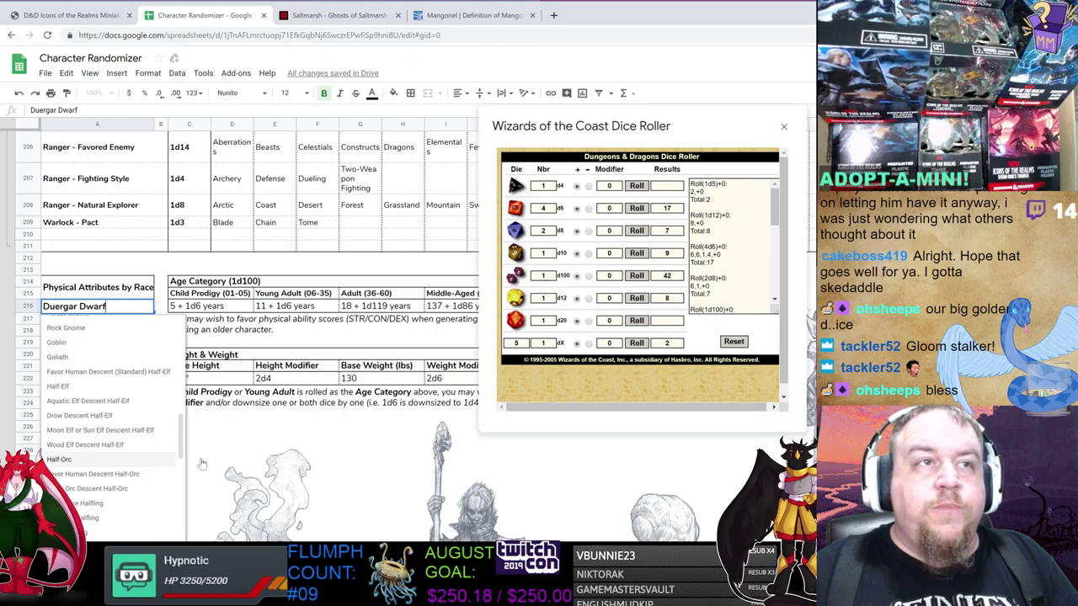
click(99, 461)
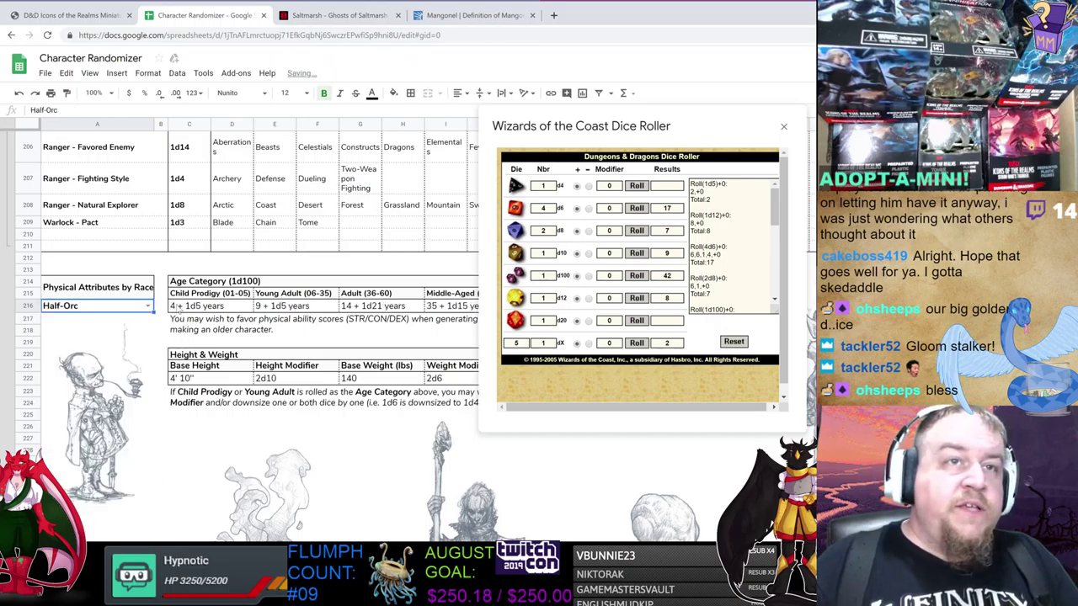
- Roll 1d100 for the age category and 1d5 for the age, moving the dice roller to uncover the age table
click(511, 278)
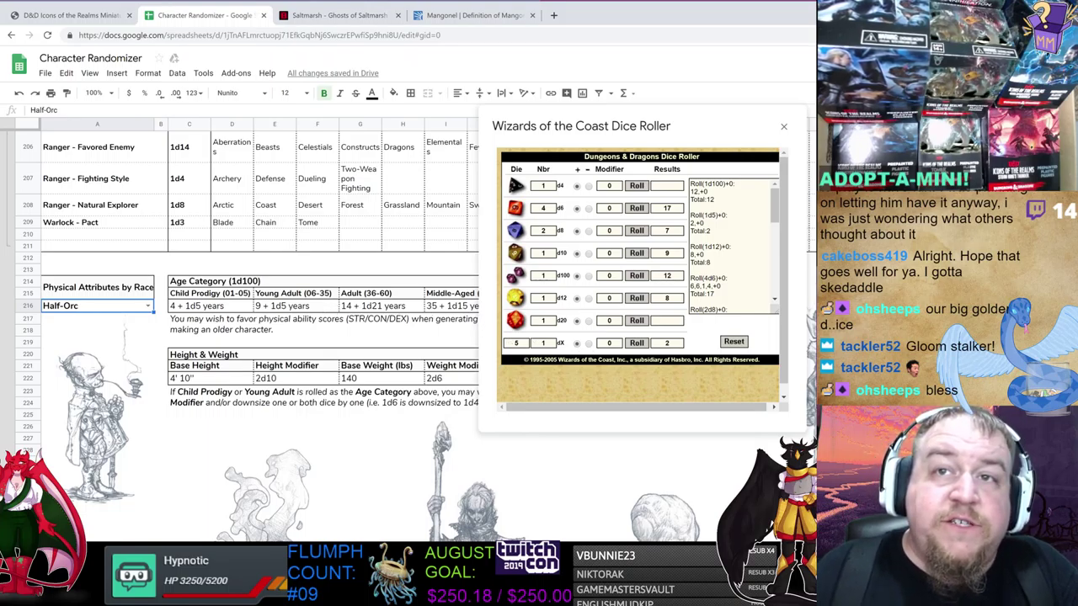
click(638, 343)
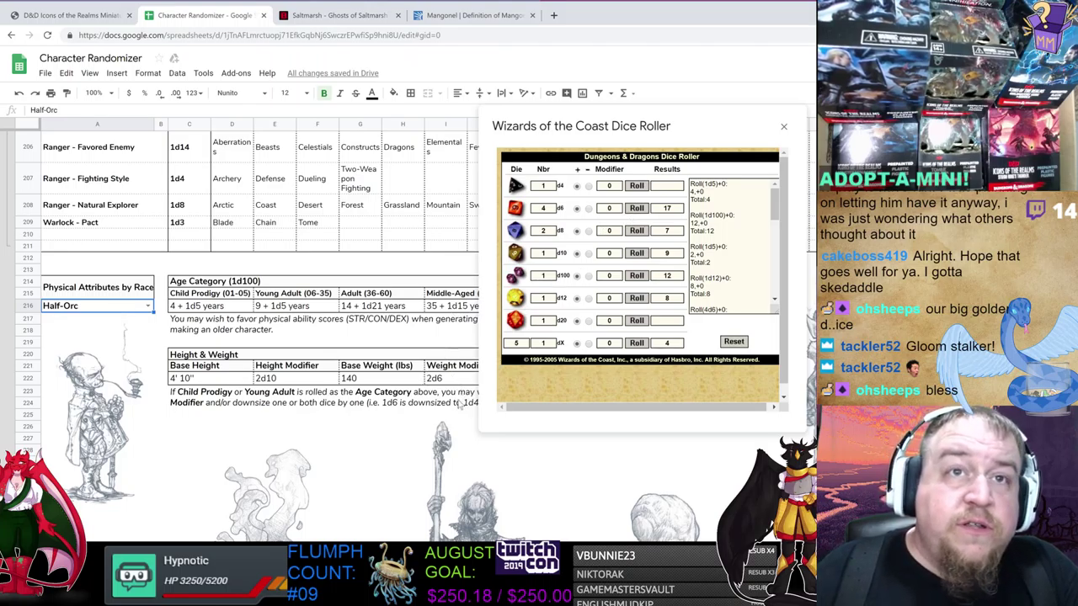
drag(602, 134, 700, 204)
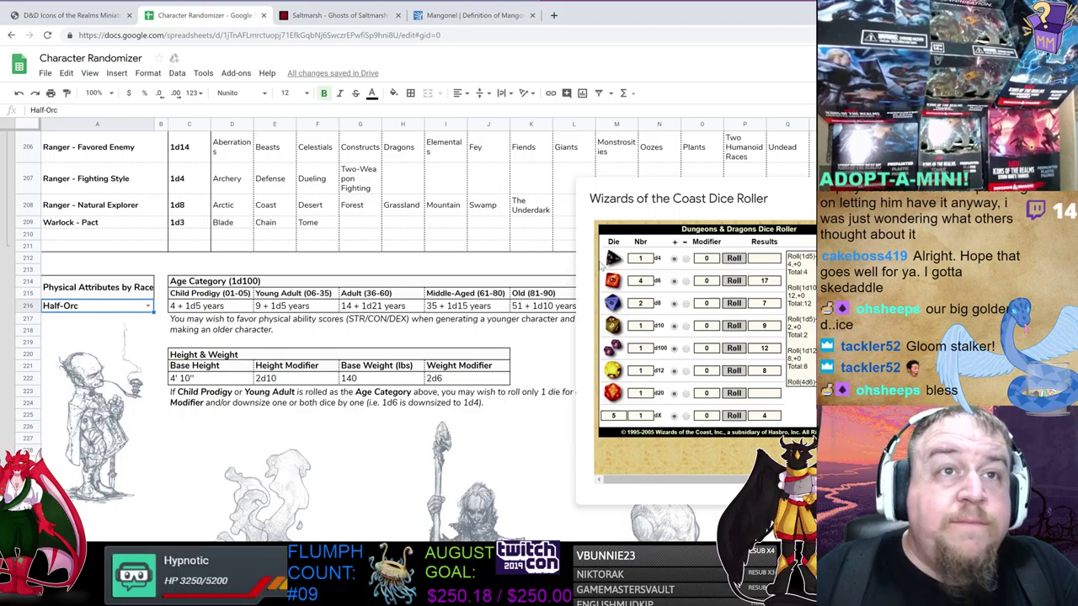
drag(726, 204, 562, 198)
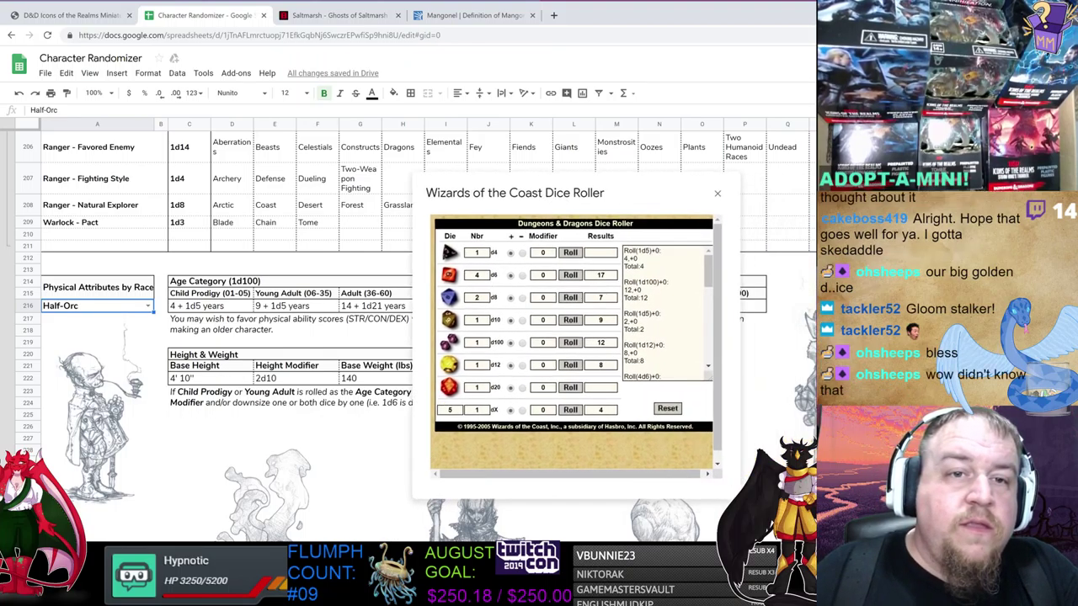
- Switch to the PDF character sheet and enter "Young Adult: 13" as the age on the Background page
click(412, 530)
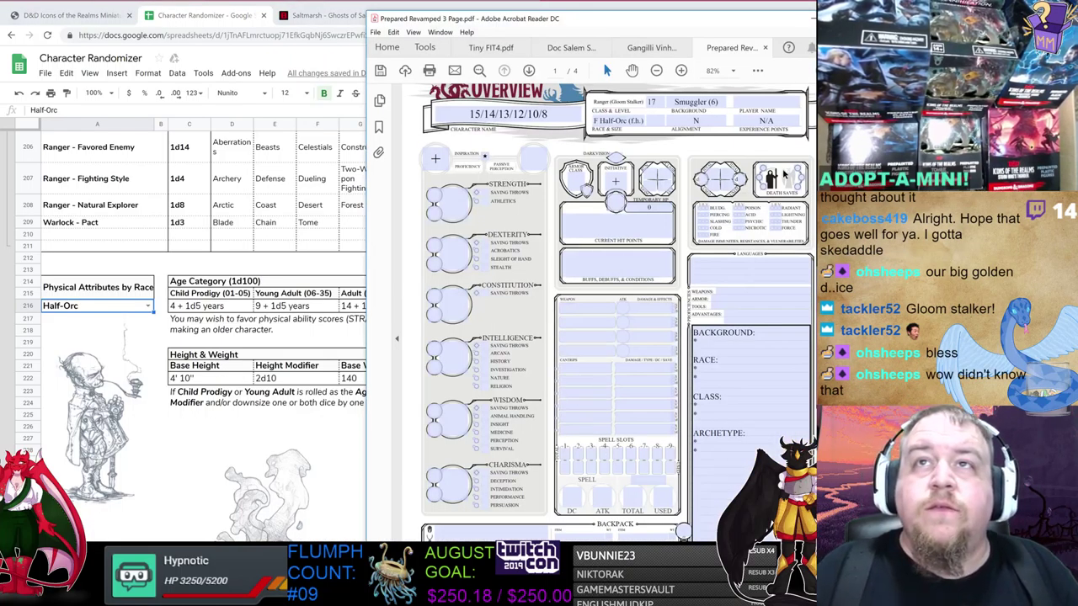
scroll(505, 354, down, 10)
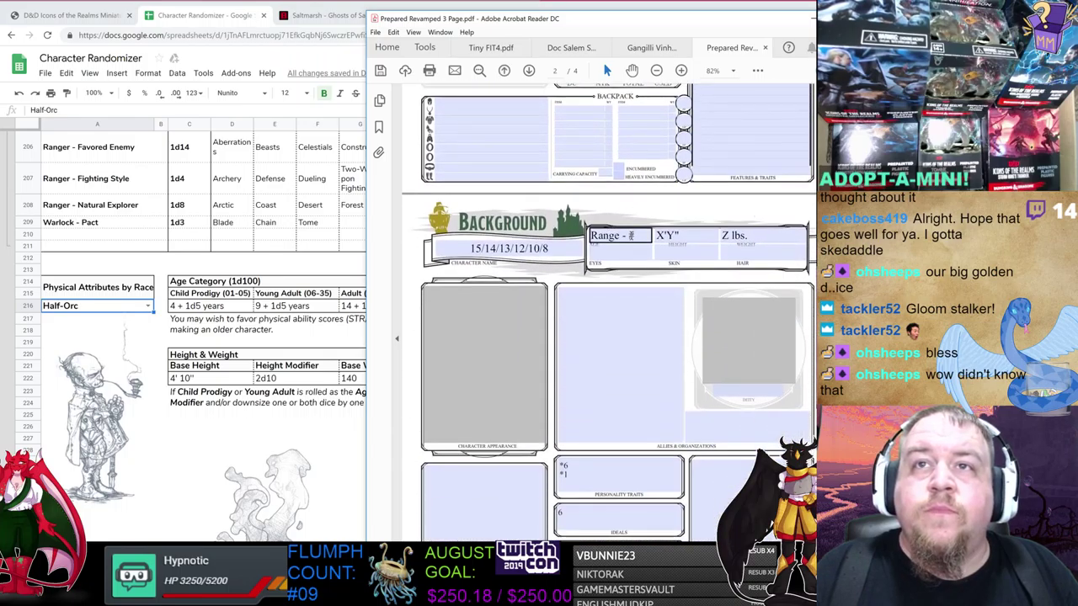
text(Young A)
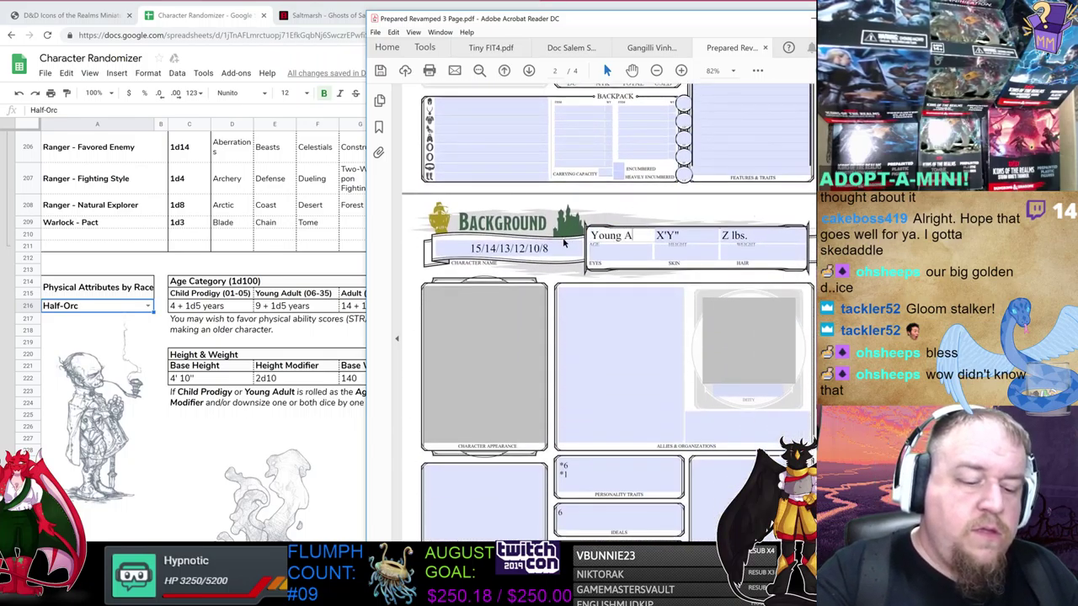
text(dult: 13)
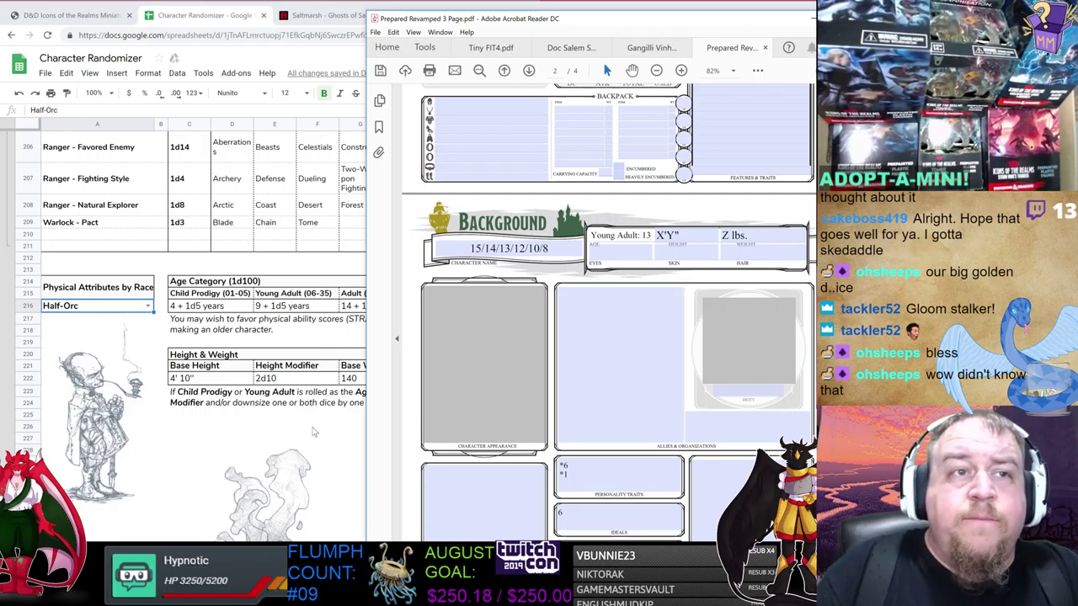
- Return to the spreadsheet's dice roller and roll 2d4 for the downsized height modifier
click(312, 431)
drag(528, 204, 664, 198)
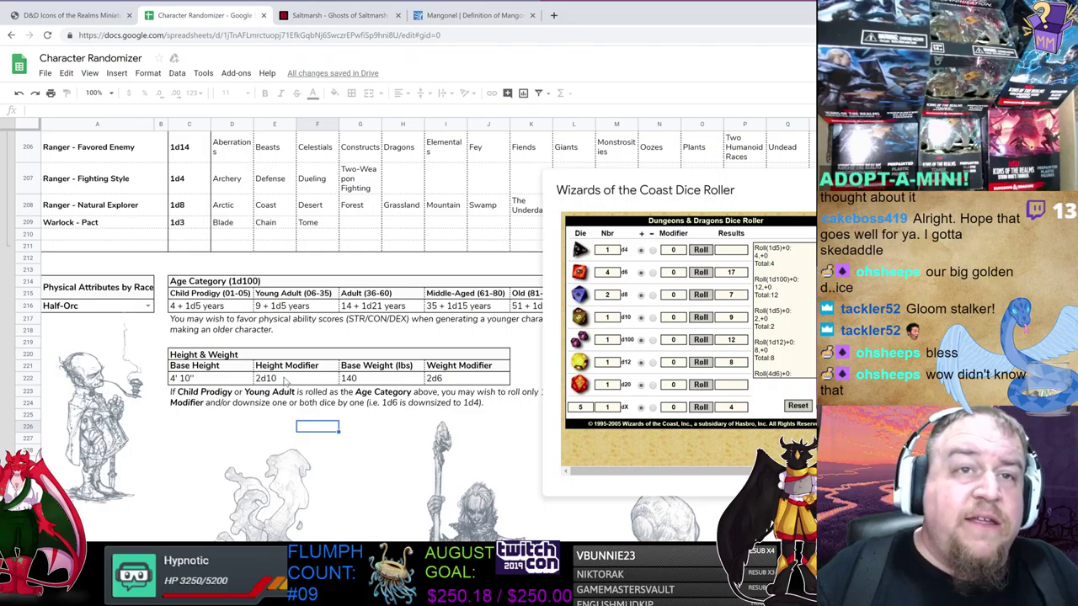
text(2)
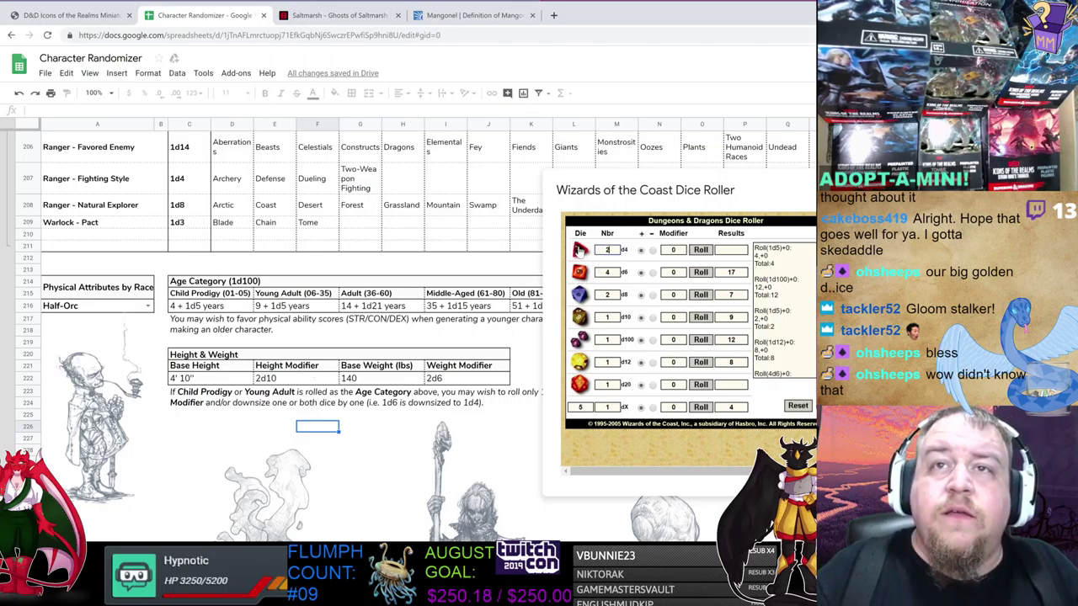
click(580, 250)
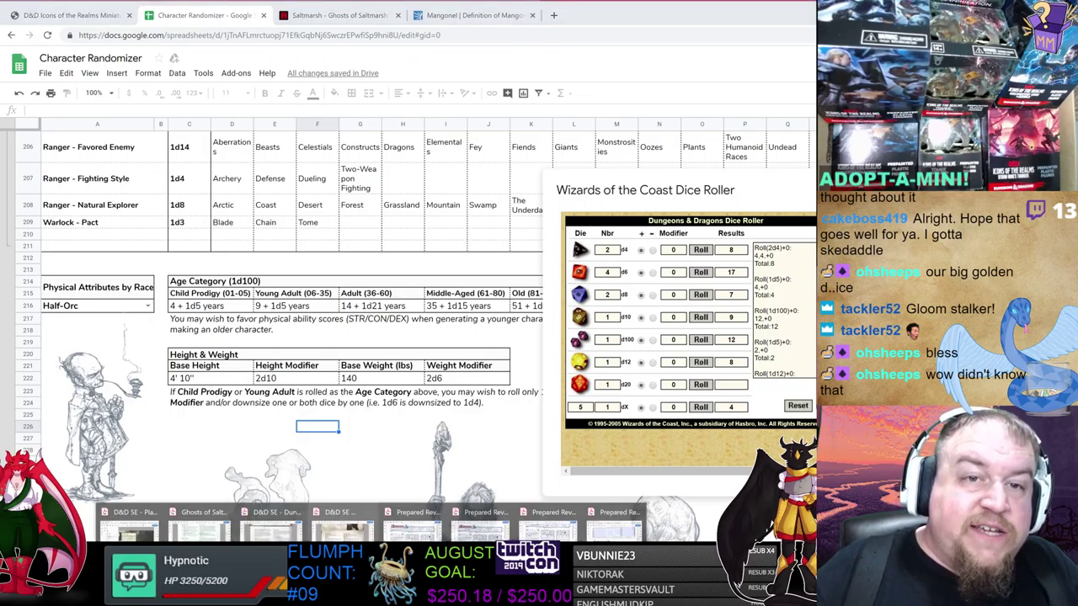
- Enter 5'6" as the height on the character sheet's Background page
click(613, 520)
click(660, 235)
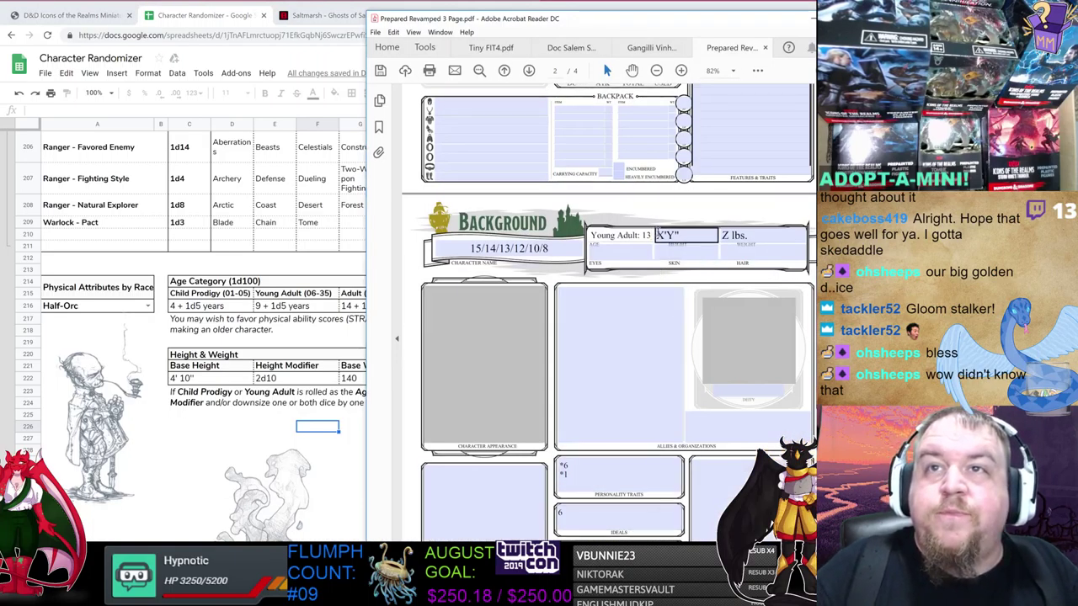
text(5'6")
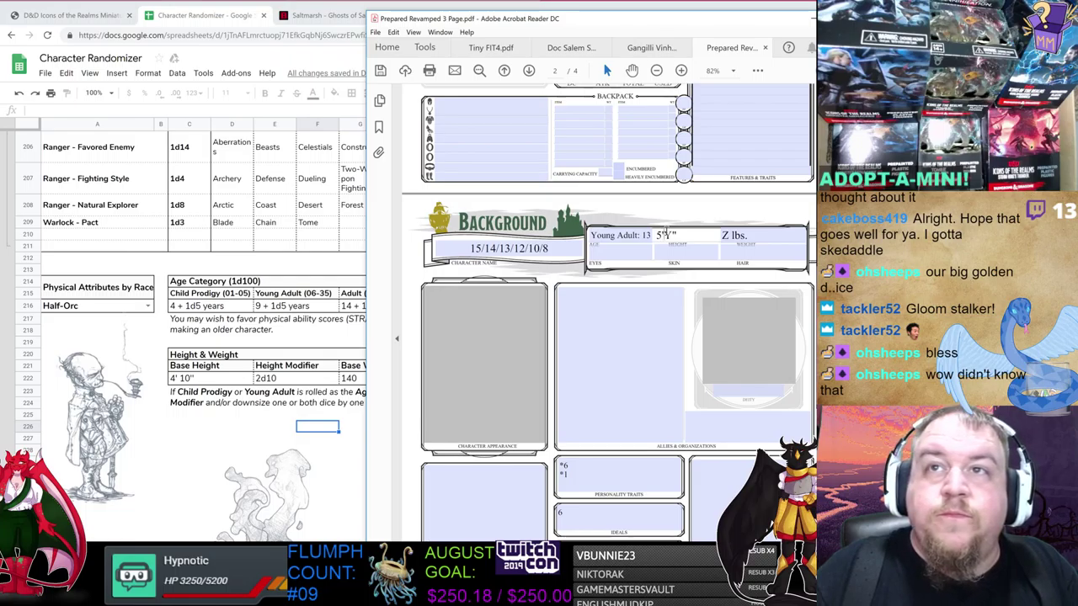
key(Tab)
- Return to the dice roller and roll a single d6 for the weight modifier
click(317, 437)
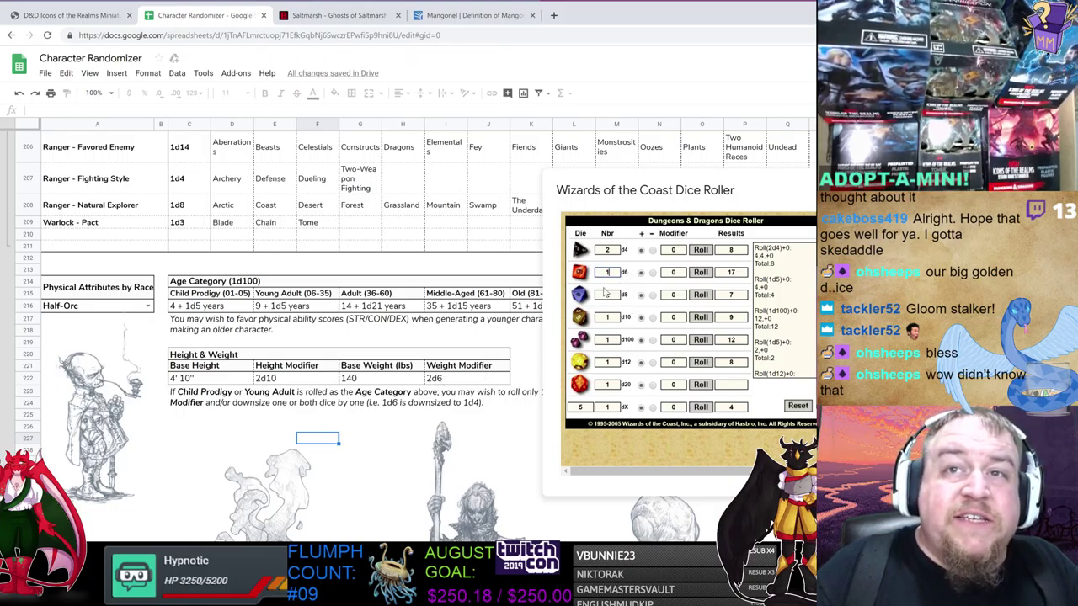
double_click(607, 271)
text(1)
click(582, 281)
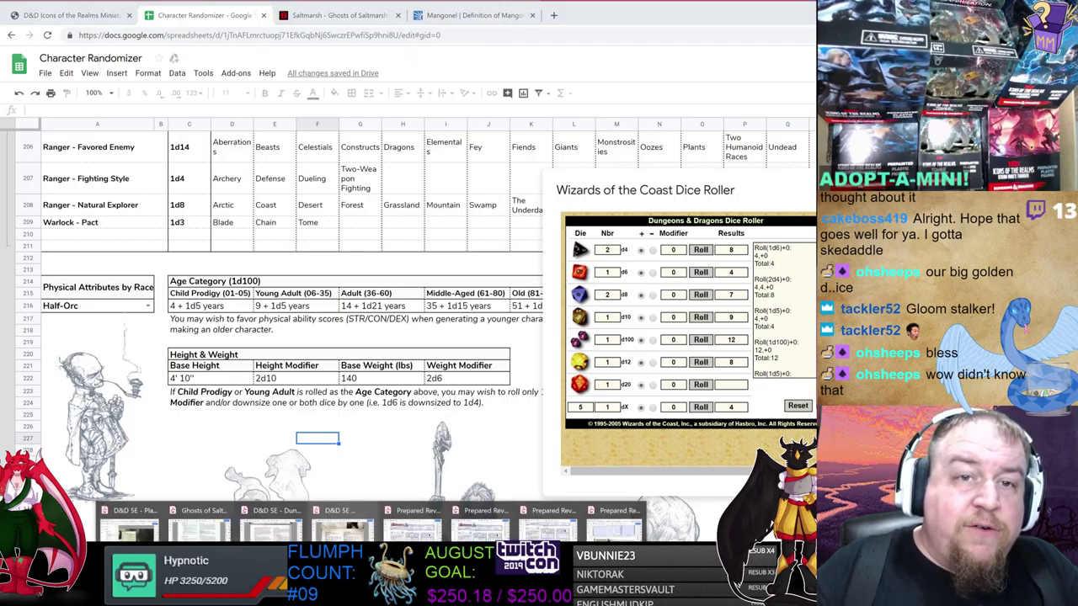
- Enter 172 lbs. as the weight on the character sheet's Background page
key(alt+Tab)
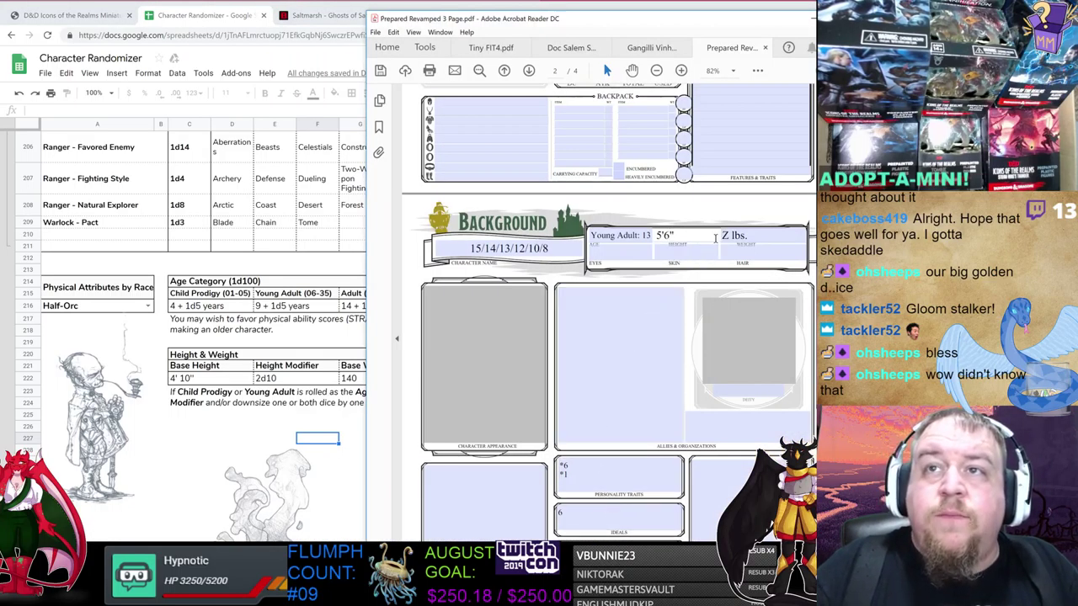
click(726, 238)
key(BackSpace)
text(1)
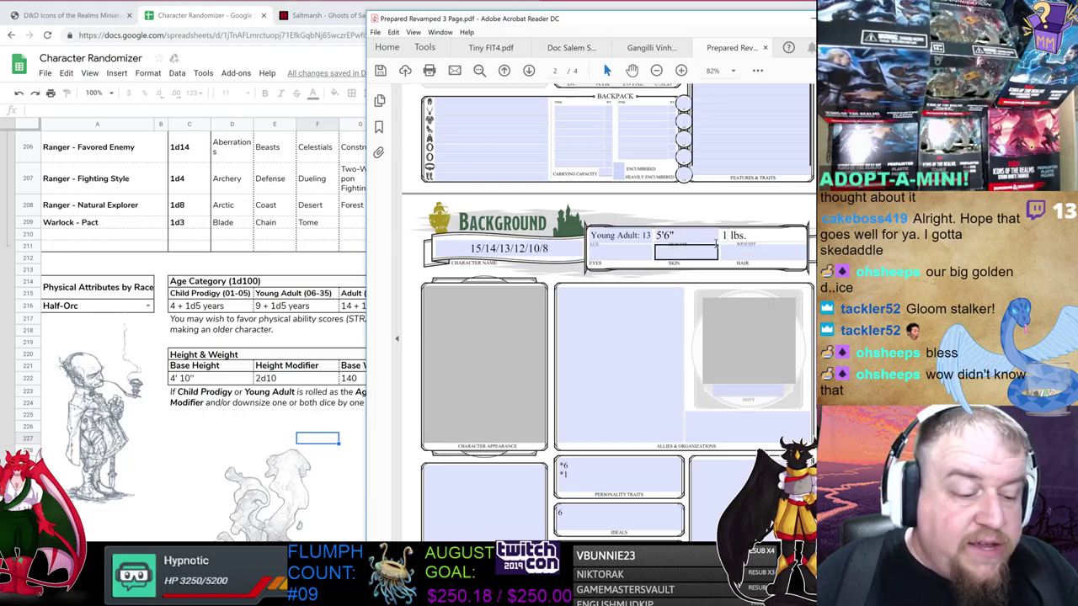
text(72)
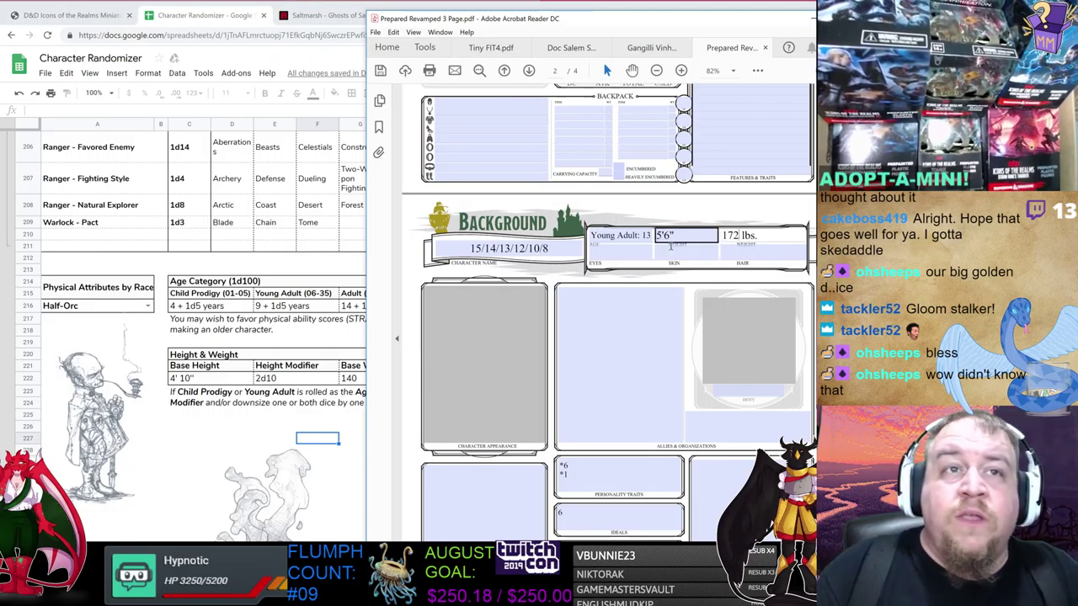
- Return to the spreadsheet and select the Half-Orc base weight value in the Height & Weight table
click(352, 372)
click(368, 382)
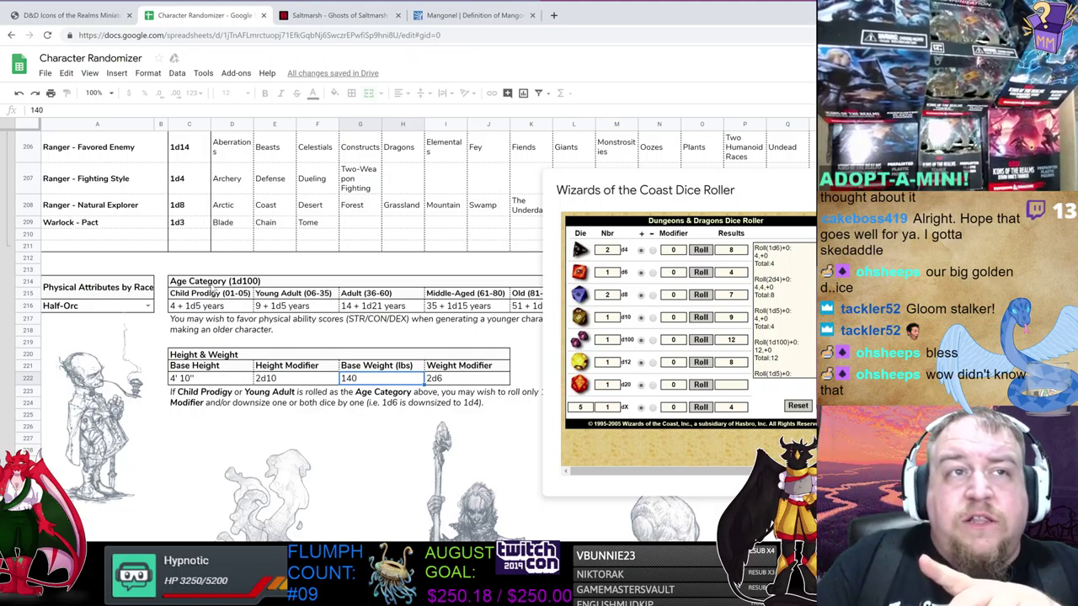
- Review the age categories from Child Prodigy to Old in the Half-Orc physical attributes table, moving the dice roller aside to uncover the last column
click(202, 293)
click(319, 299)
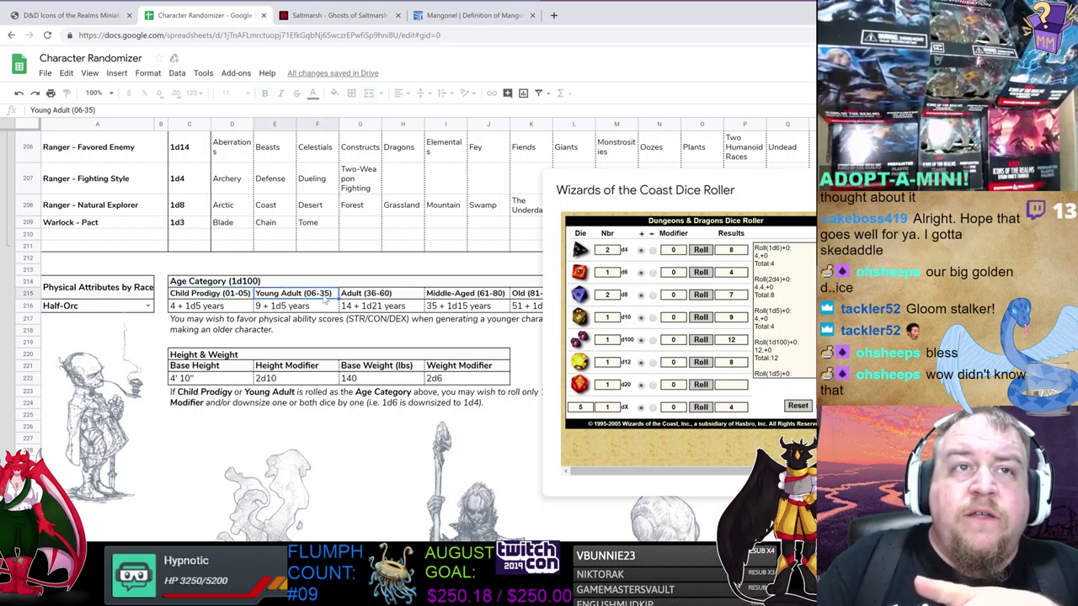
click(368, 297)
click(457, 298)
click(533, 301)
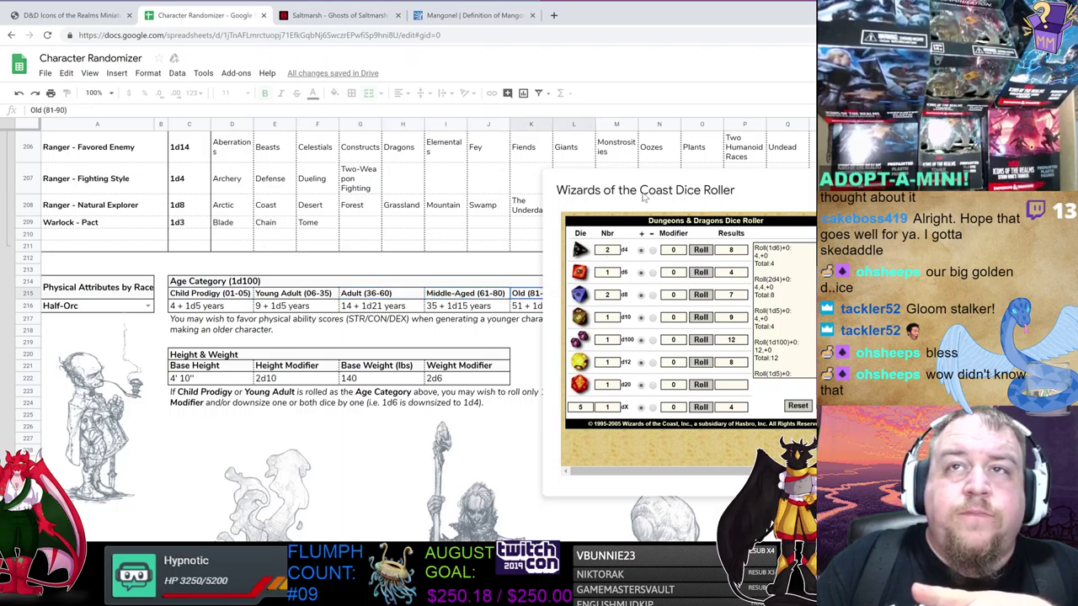
drag(645, 197, 686, 282)
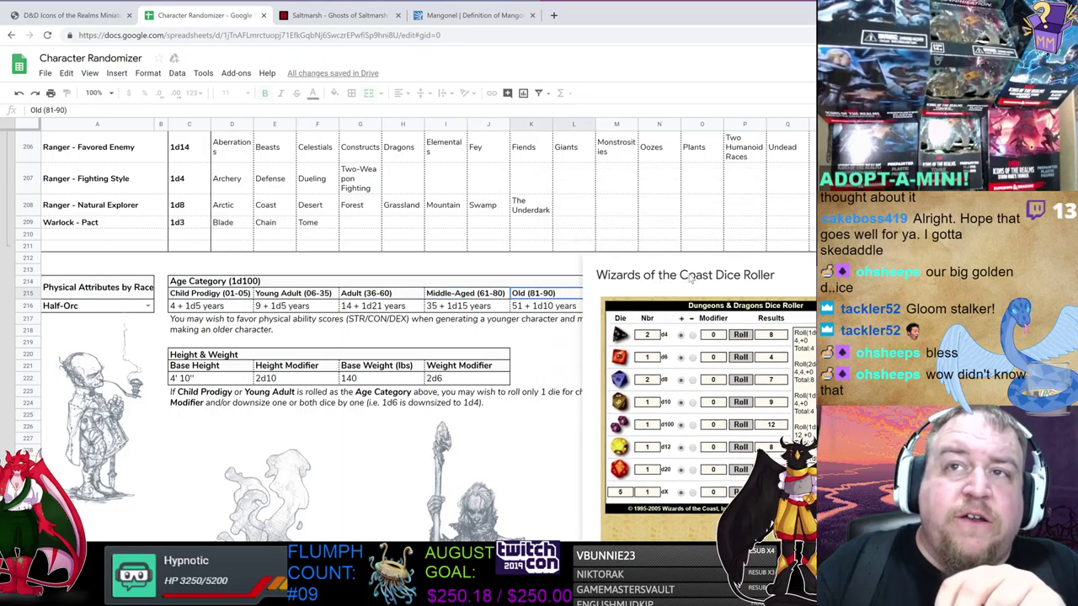
drag(686, 280, 659, 192)
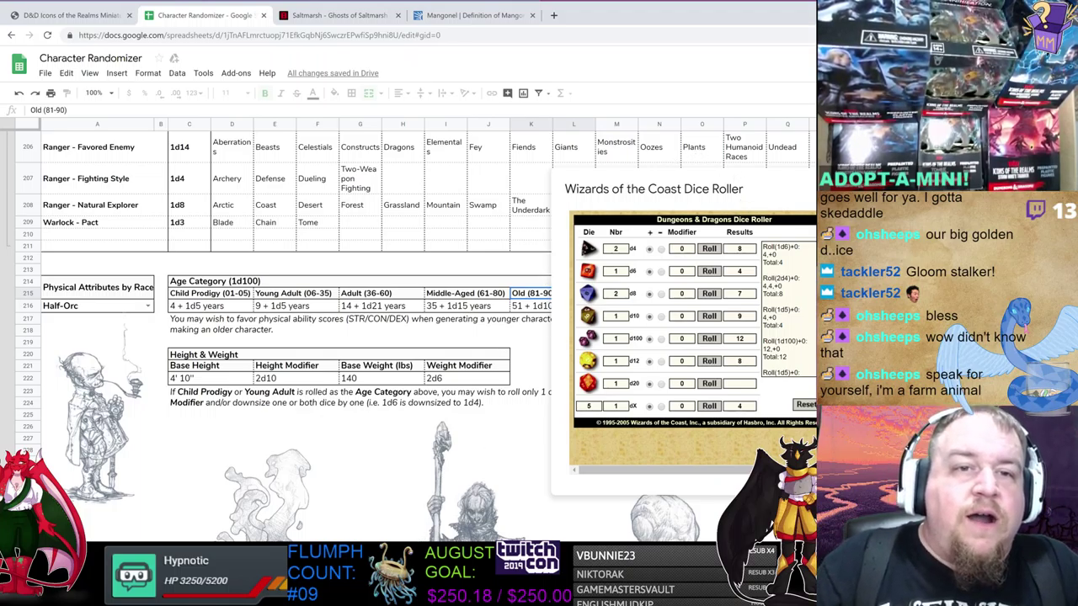
- Return to the character sheet's Overview page and bring up the Ghosts of Saltmarsh PDF at the Smuggler background
key(alt+Tab)
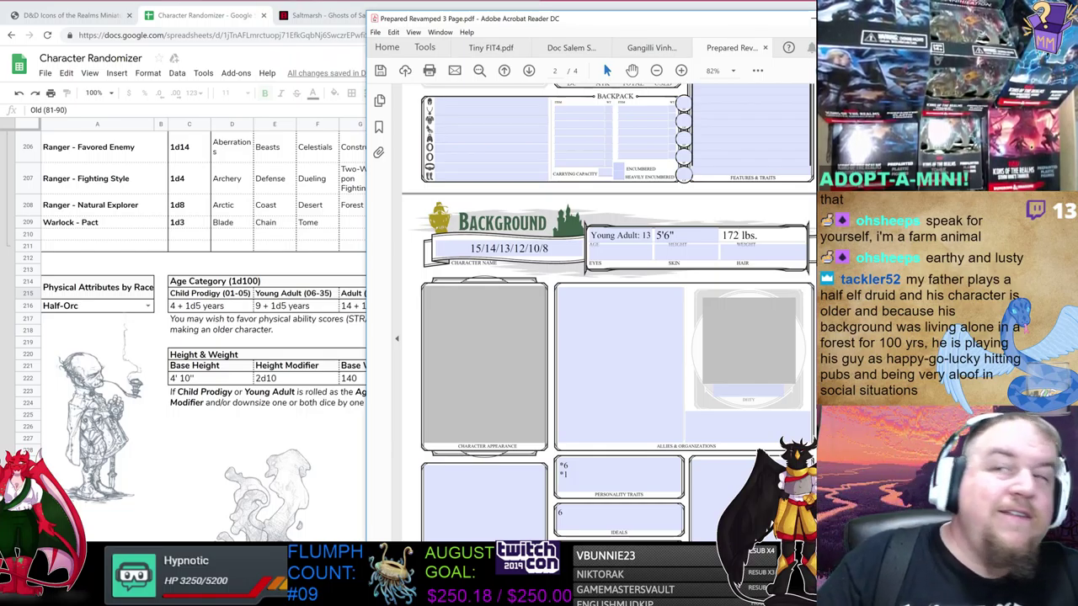
scroll(609, 312, down, 4)
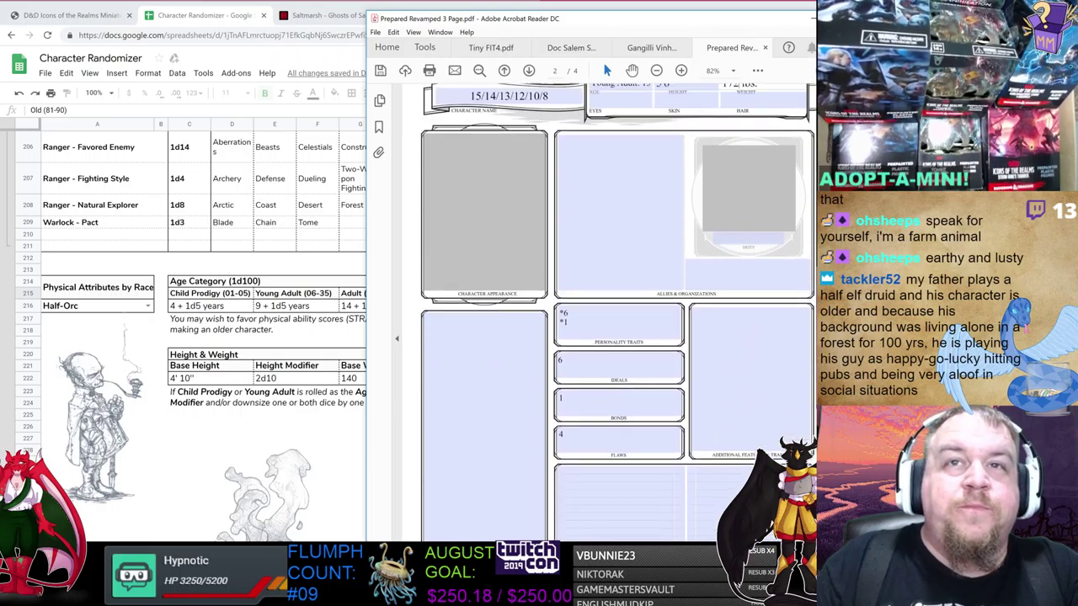
scroll(609, 311, up, 10)
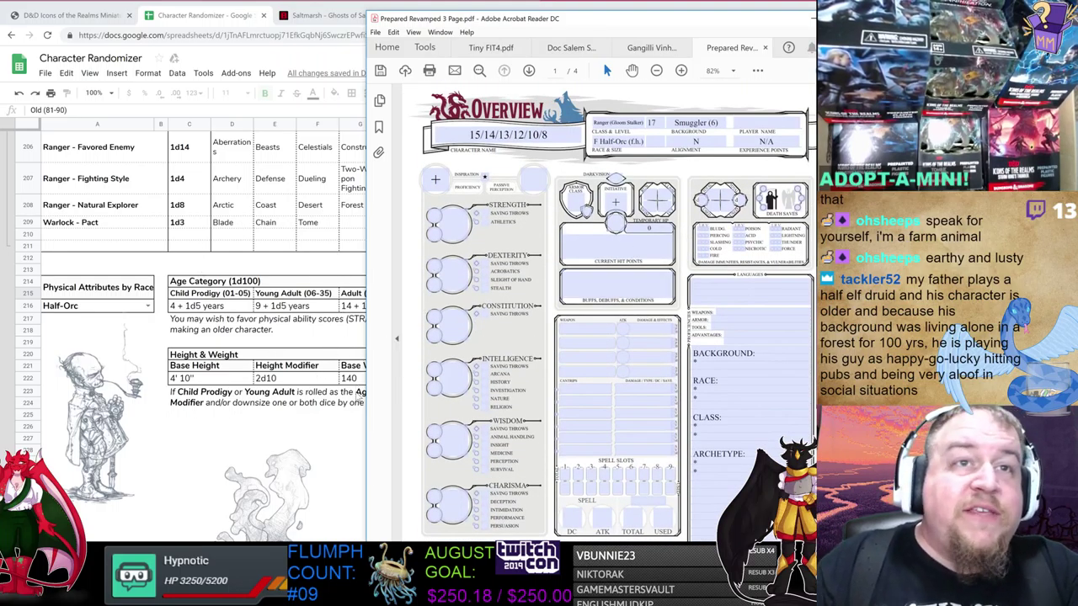
mouse_move(371, 594)
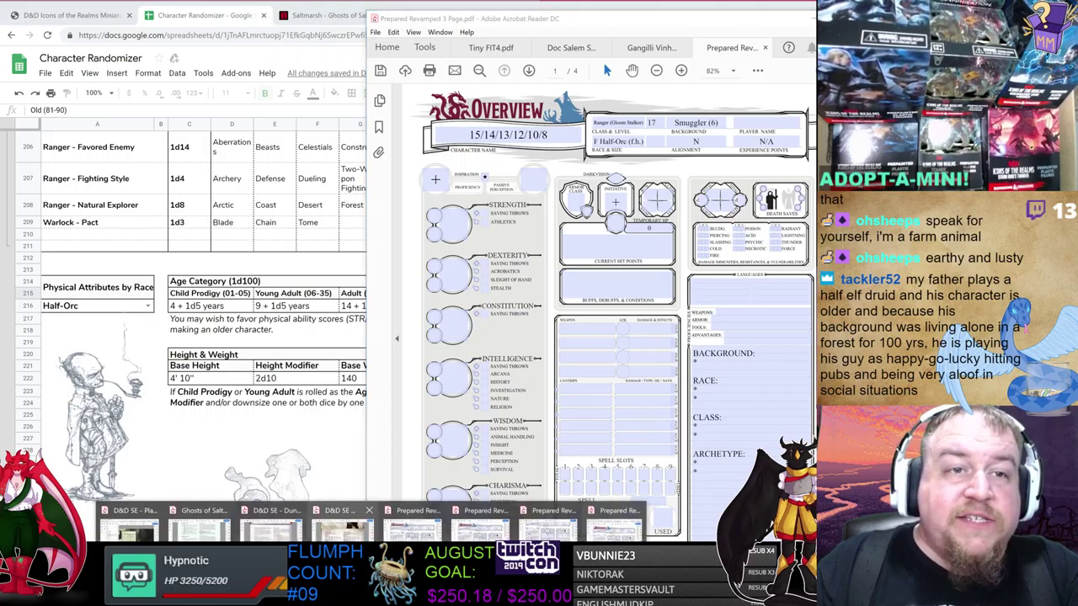
click(198, 526)
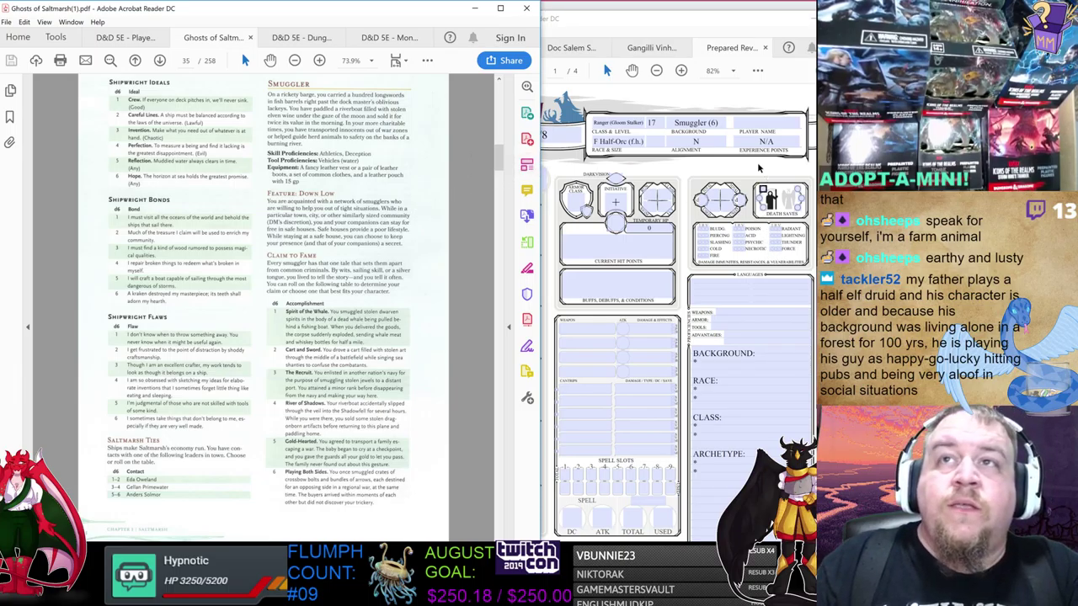
click(721, 124)
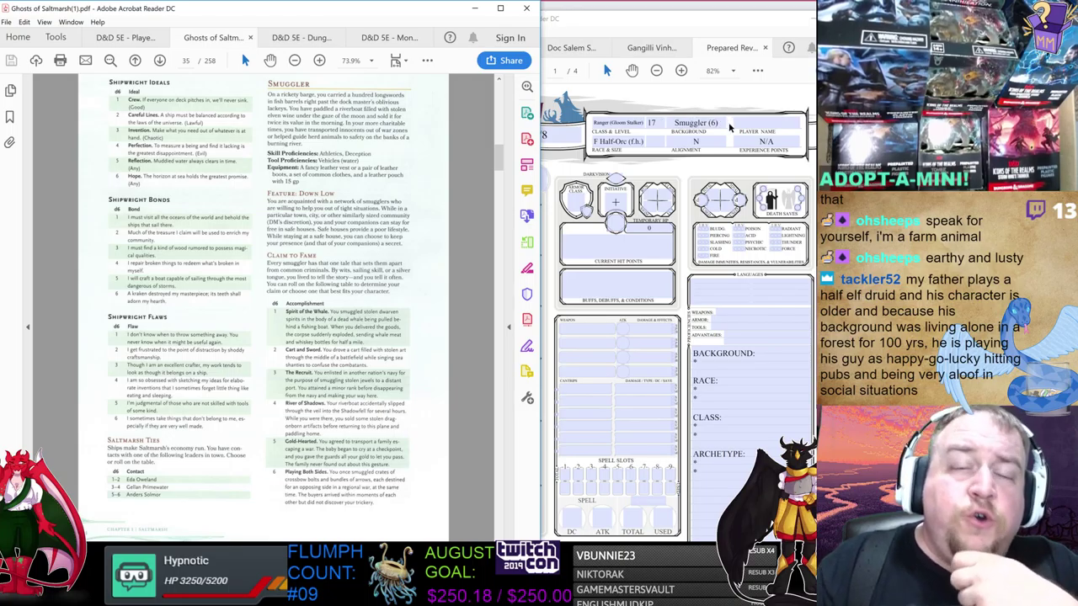
key(BackSpace)
key(BackSpace)
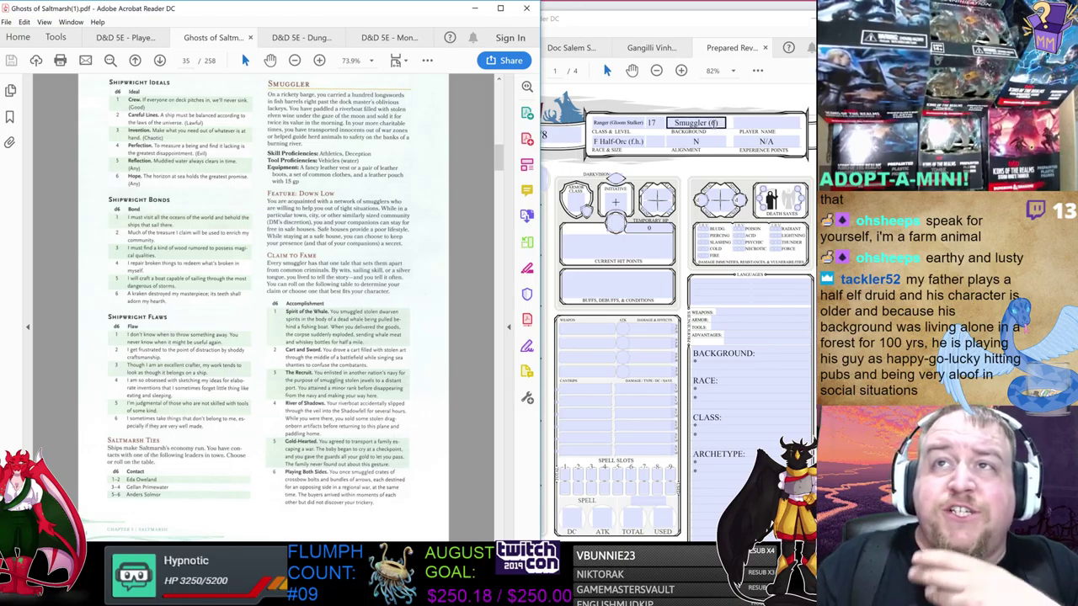
text(5))
- Mark Athletics and Deception as proficient skills on the character sheet's Overview page
key(alt+Tab)
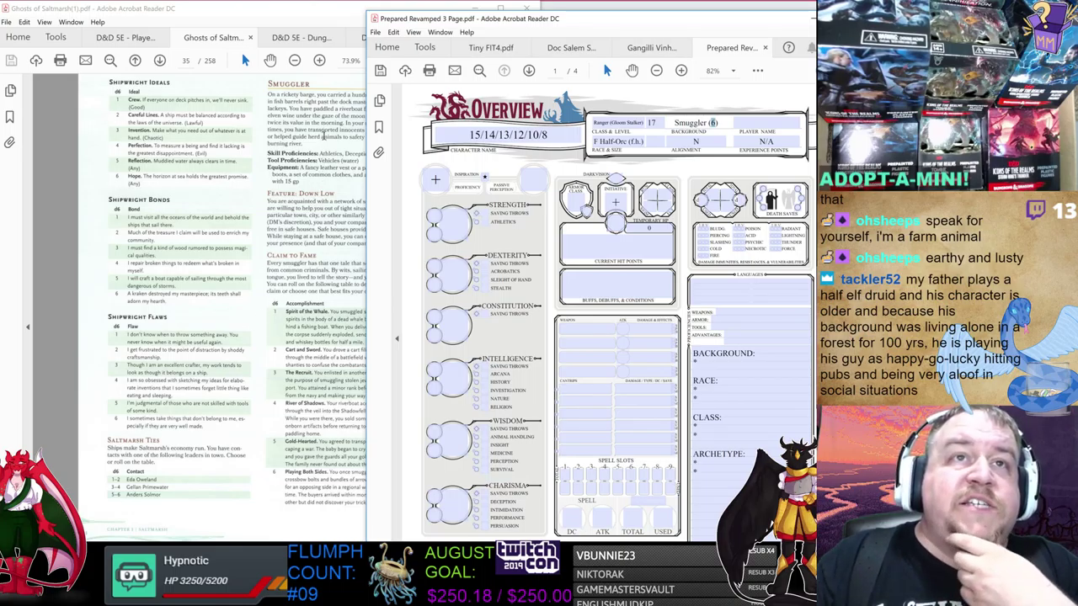
key(alt+Tab)
key(alt+Tab)
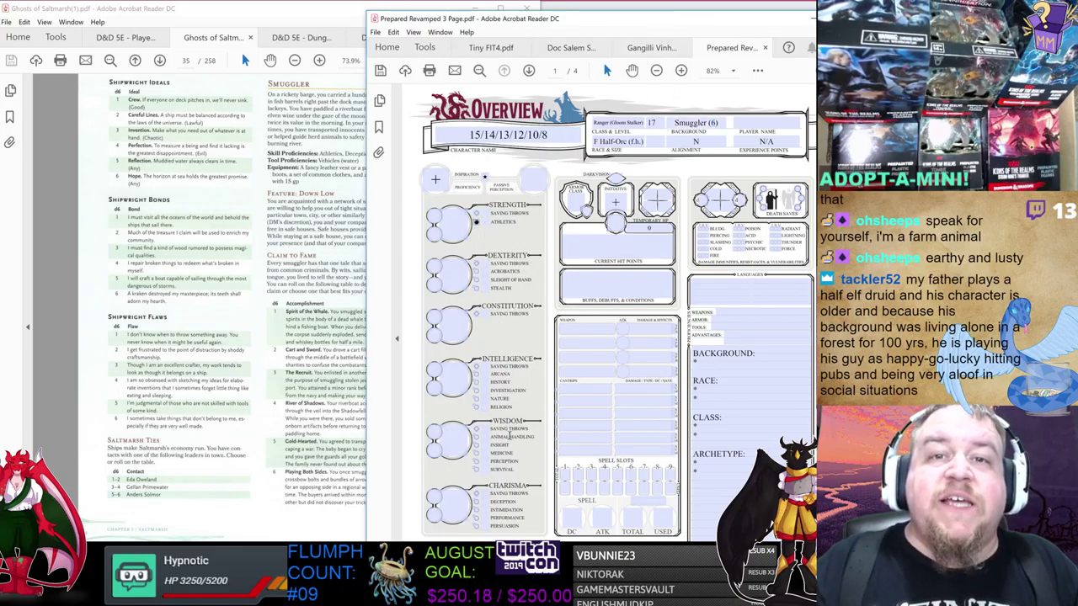
click(477, 501)
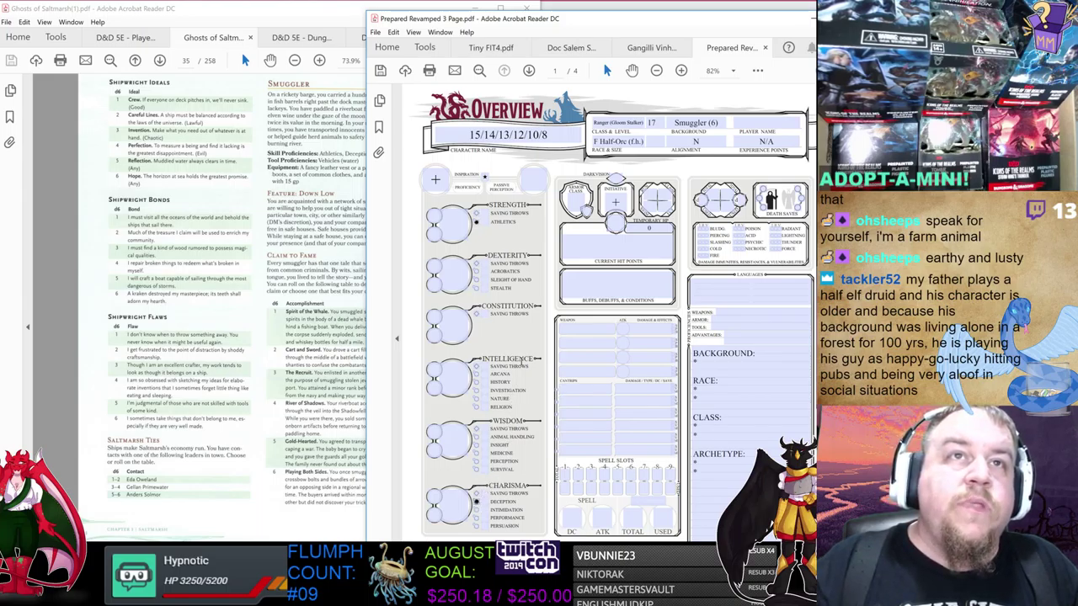
- Enter Vehicles (water) as the tool proficiency on the character sheet
click(726, 326)
text(Vehicles)
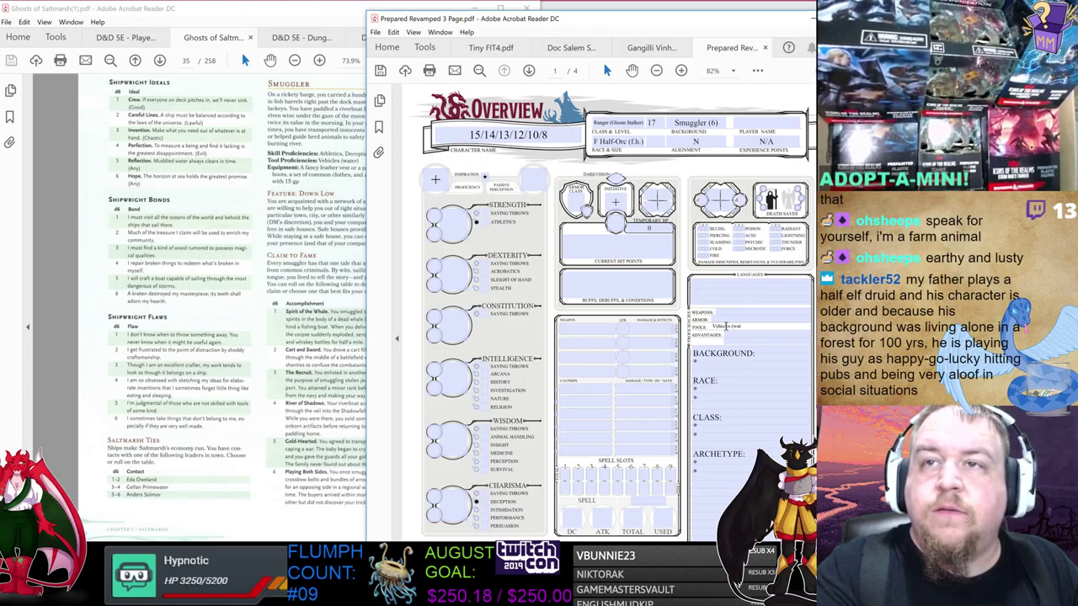
text( (water))
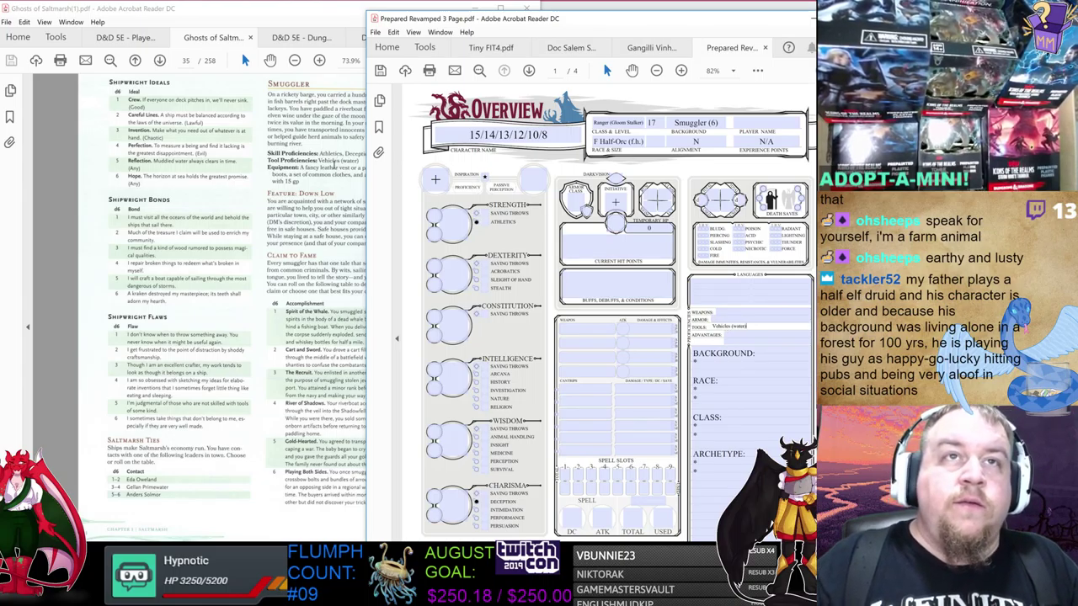
- Record the Smuggler equipment on the character sheet: 15 gp, plus Fancy vest, Common clothes and Belt pouch in the backpack list
click(334, 165)
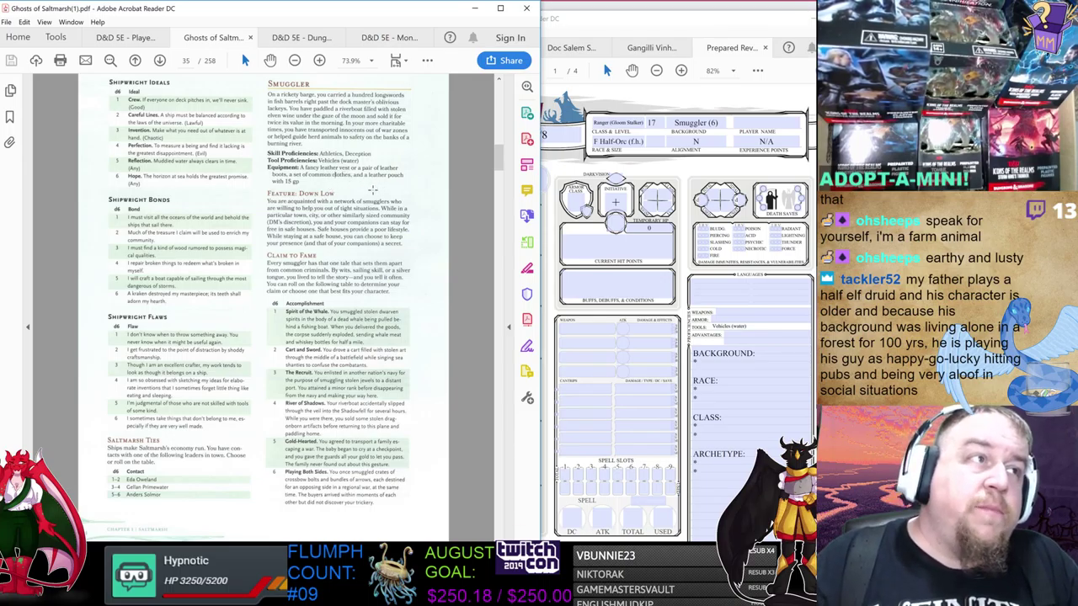
scroll(667, 510, down, 2)
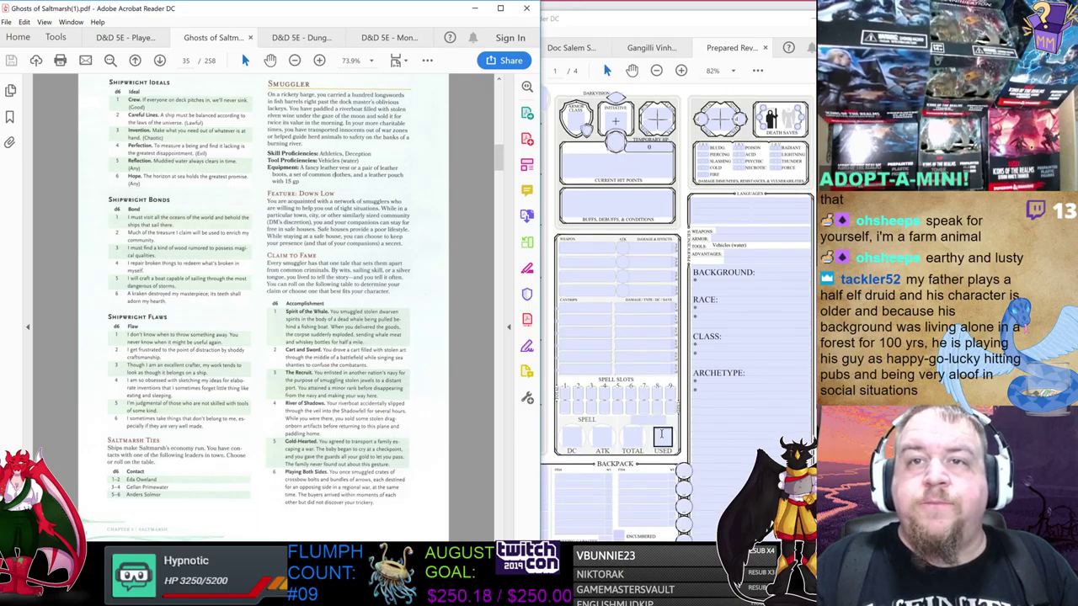
click(683, 487)
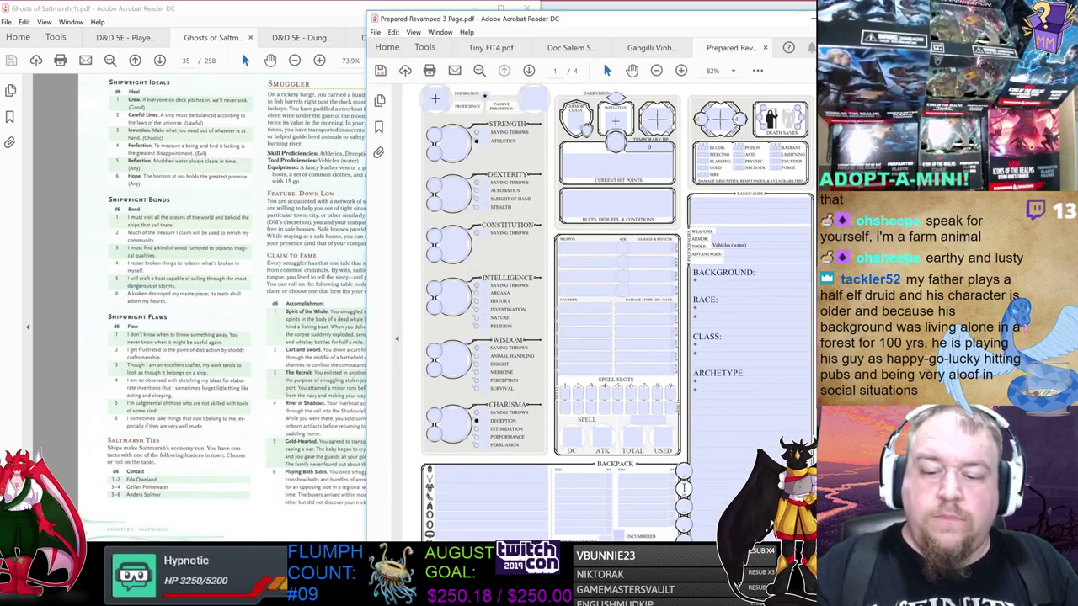
click(573, 477)
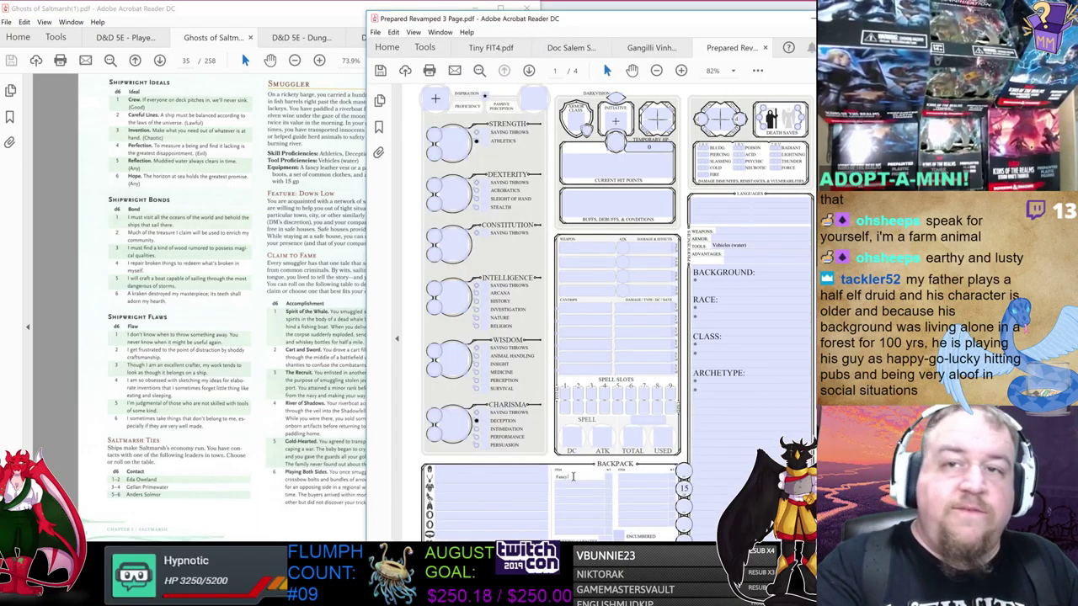
text(Fancy vest)
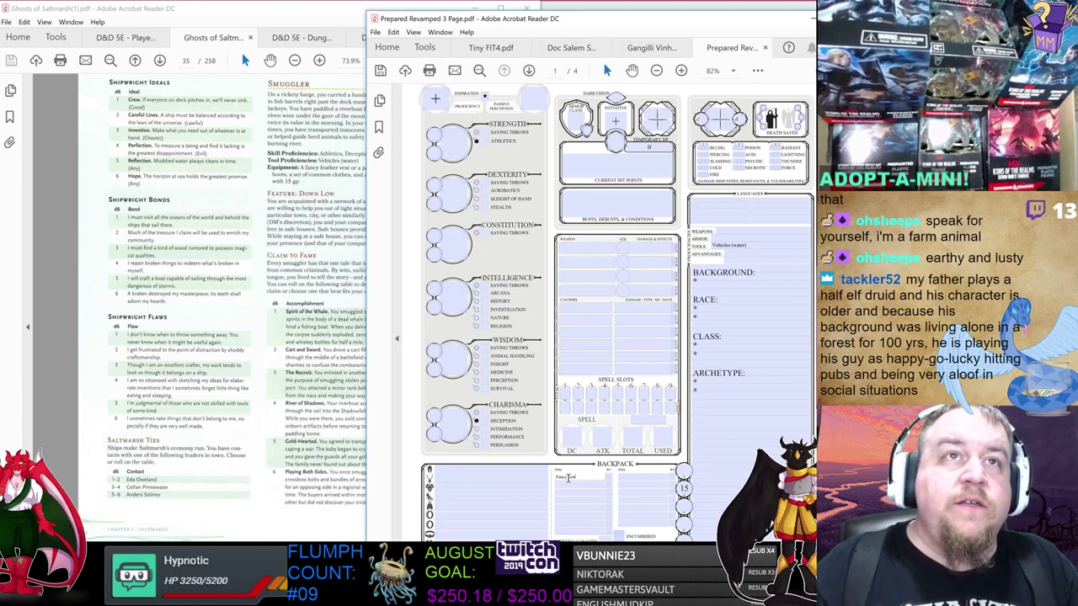
key(Return)
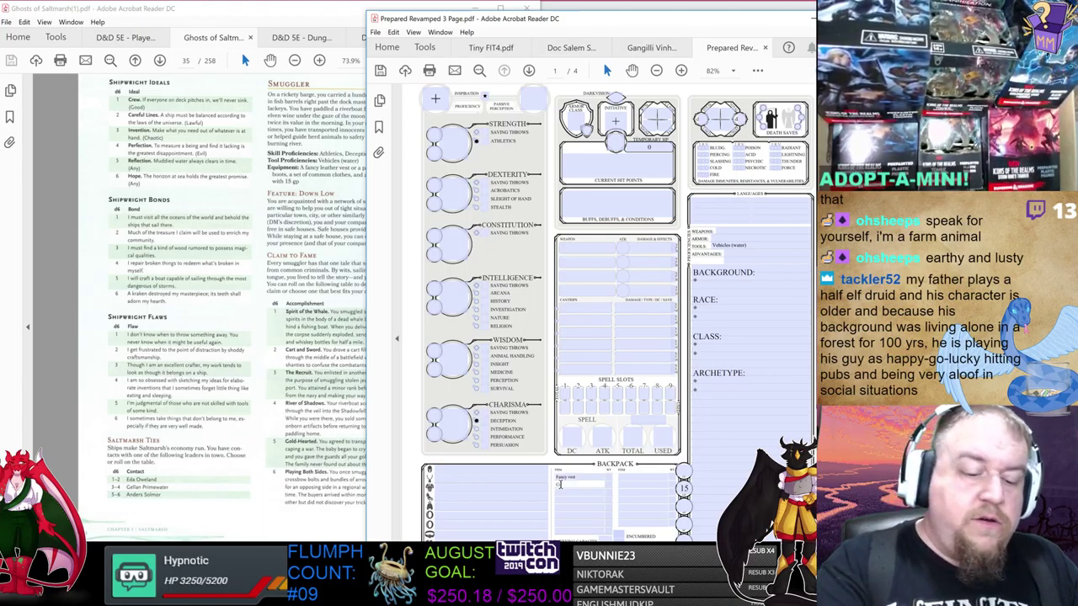
text(Common clothes)
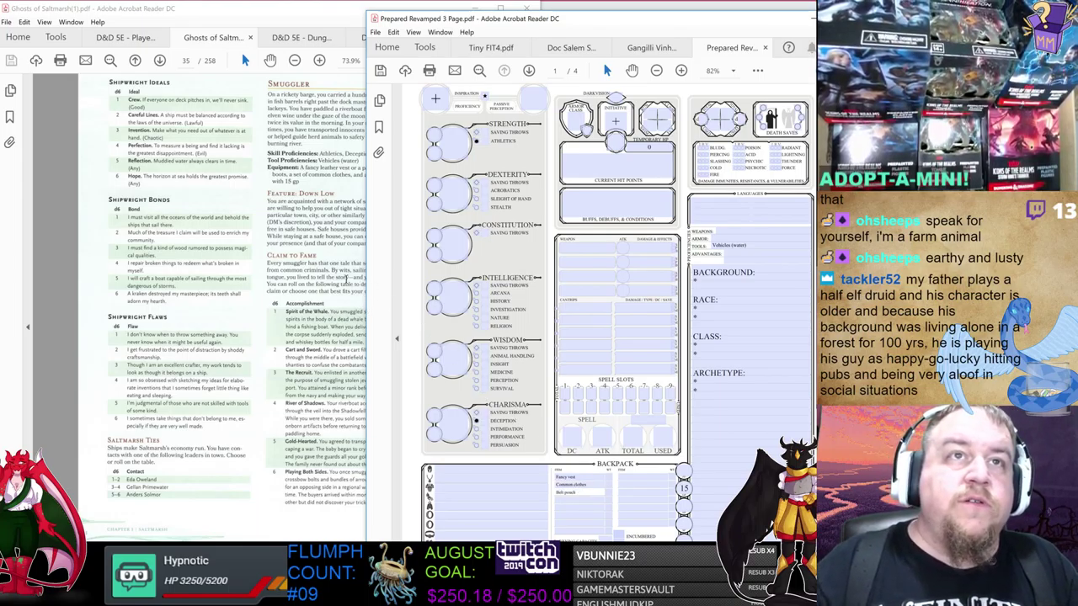
- Enter Down Low as the background feature and consult its description in the Smuggler section of Ghosts of Saltmarsh
click(718, 282)
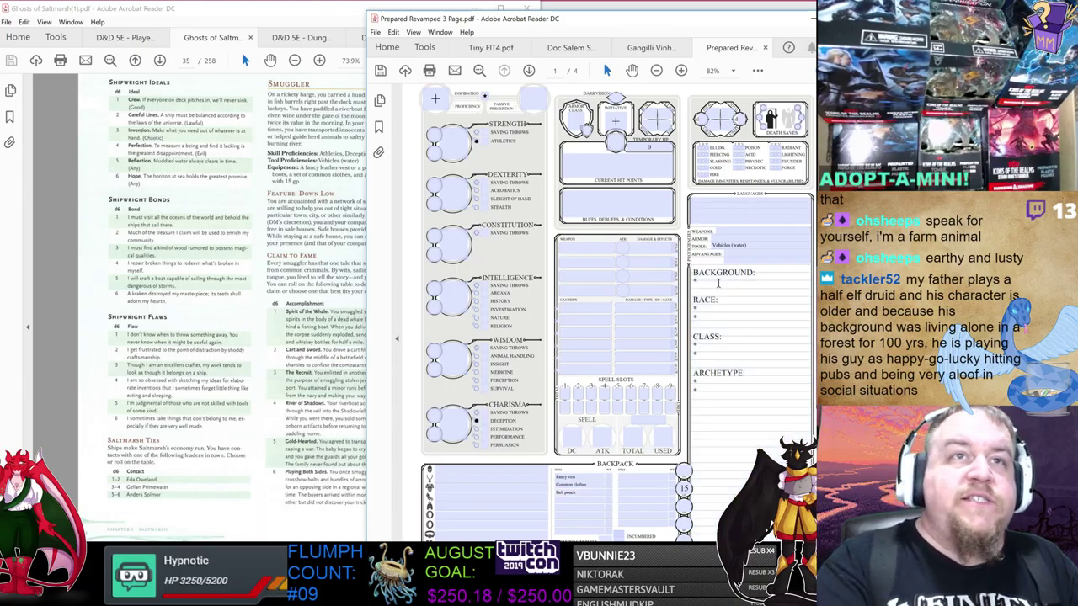
text(Down Low)
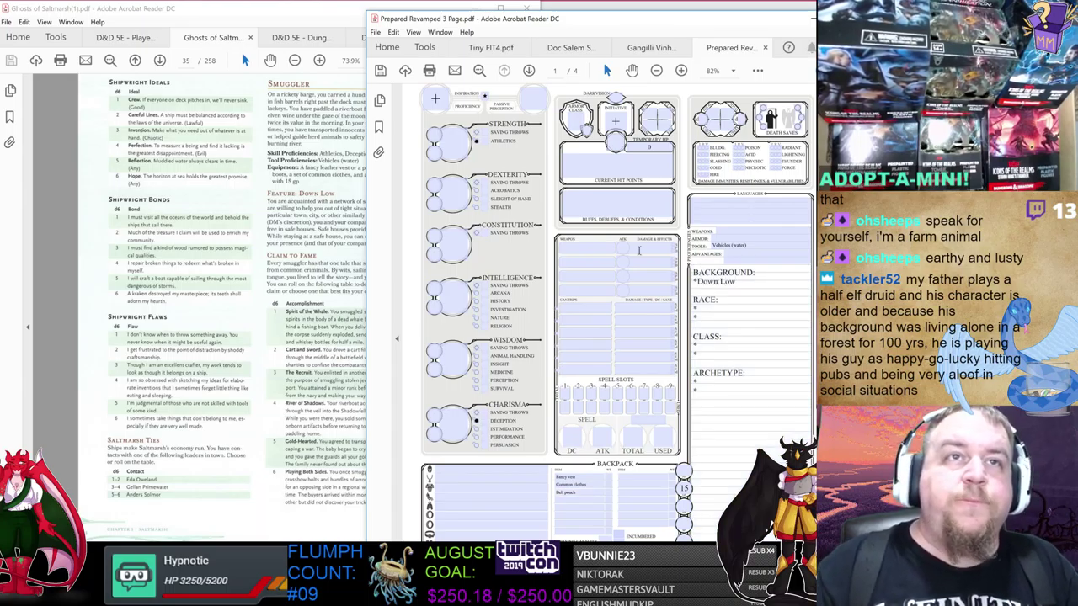
click(348, 250)
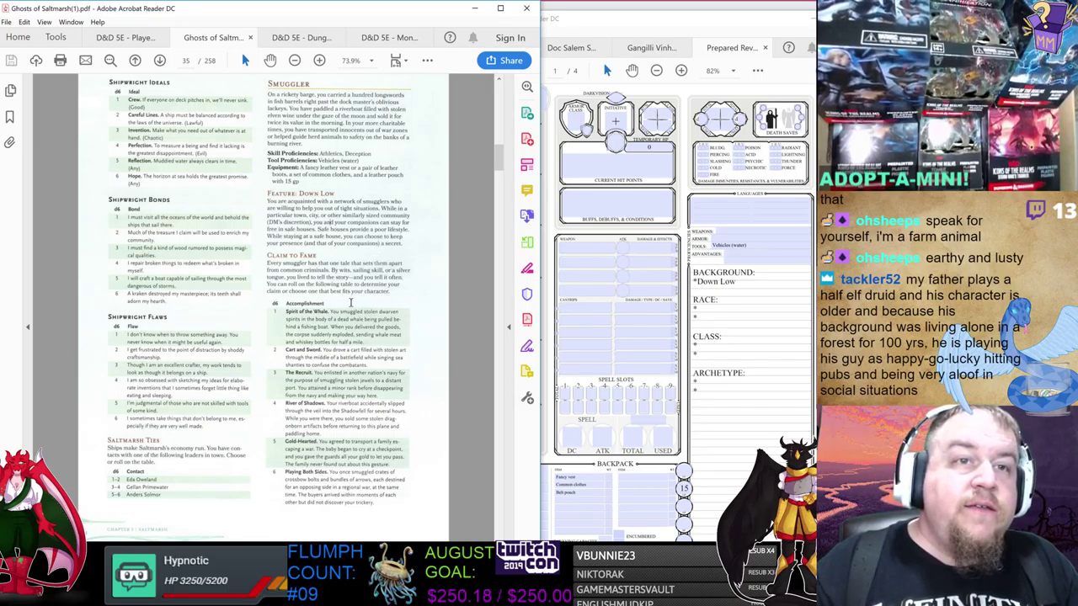
- Replace the number in the sheet's Smuggler background entry with Playing Both Sides, shifting the sheet window aside to keep the accomplishment table readable
scroll(659, 180, up, 1)
scroll(659, 179, up, 1)
click(714, 95)
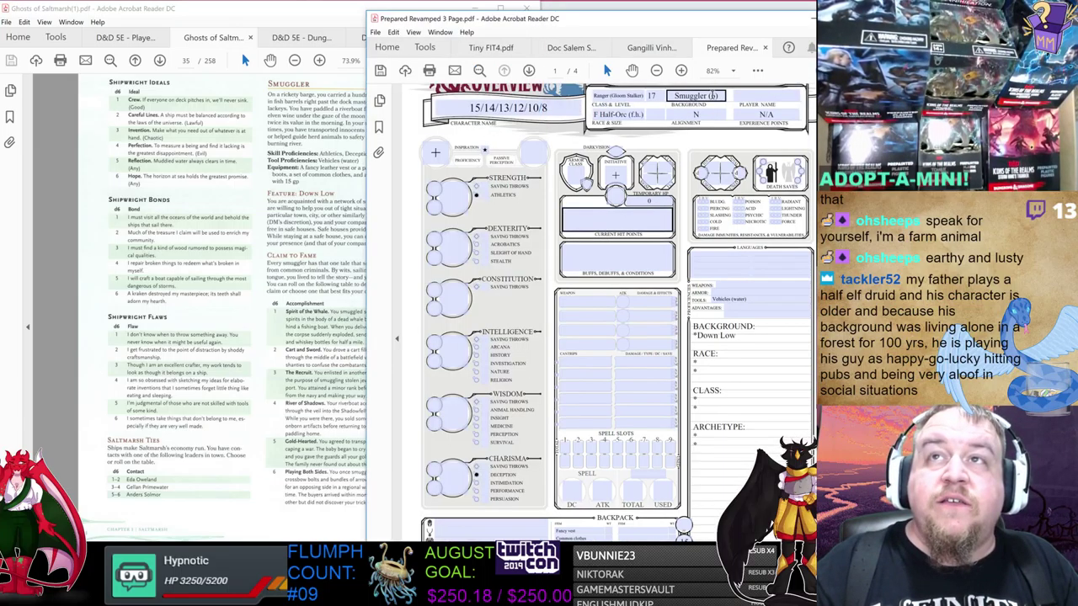
text())
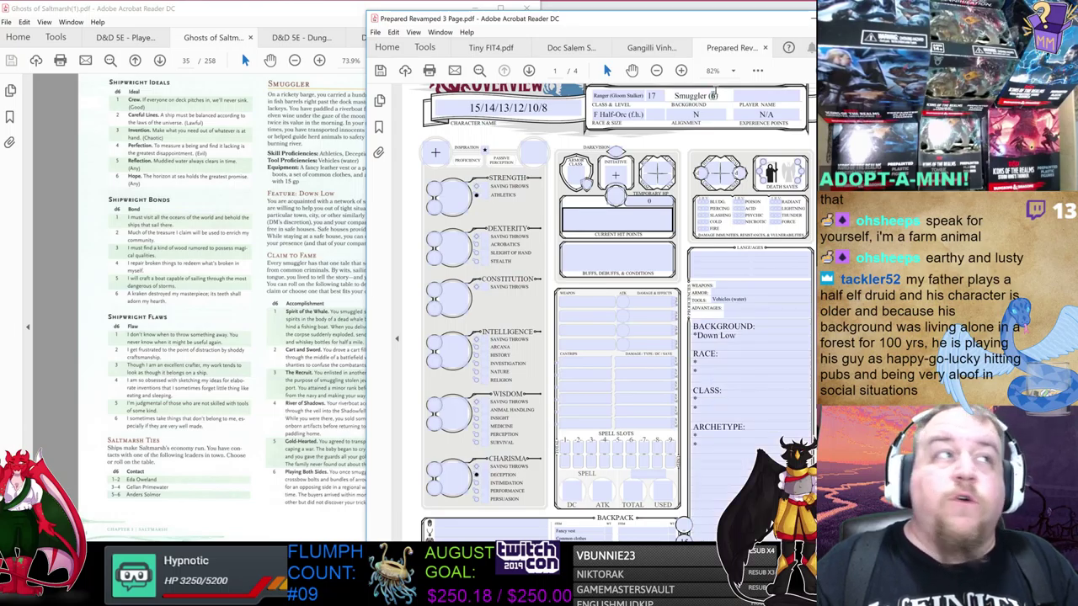
drag(627, 25, 667, 17)
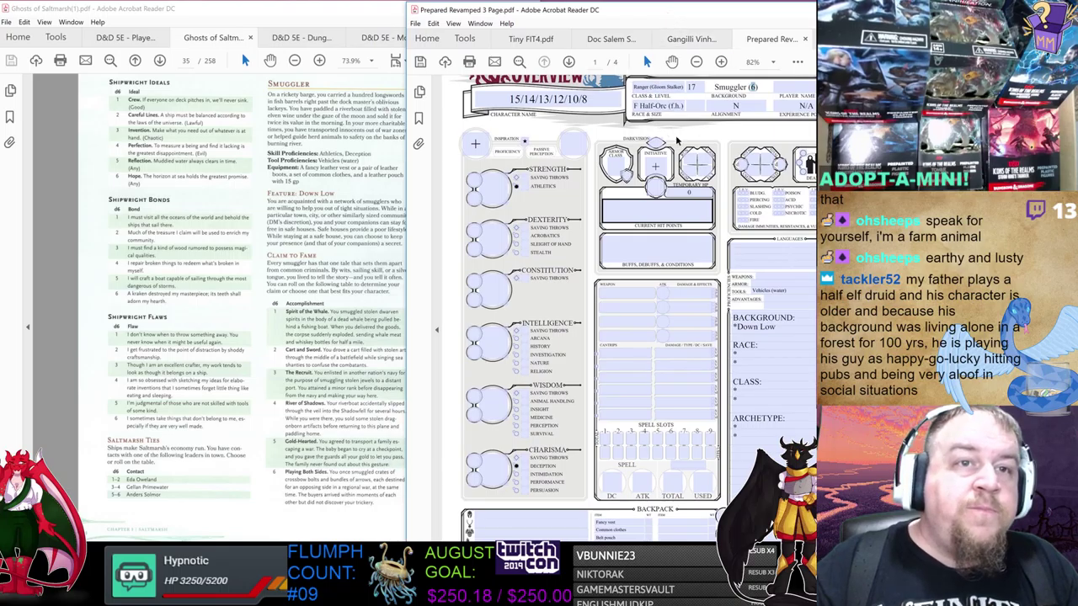
click(752, 87)
text(Playing )
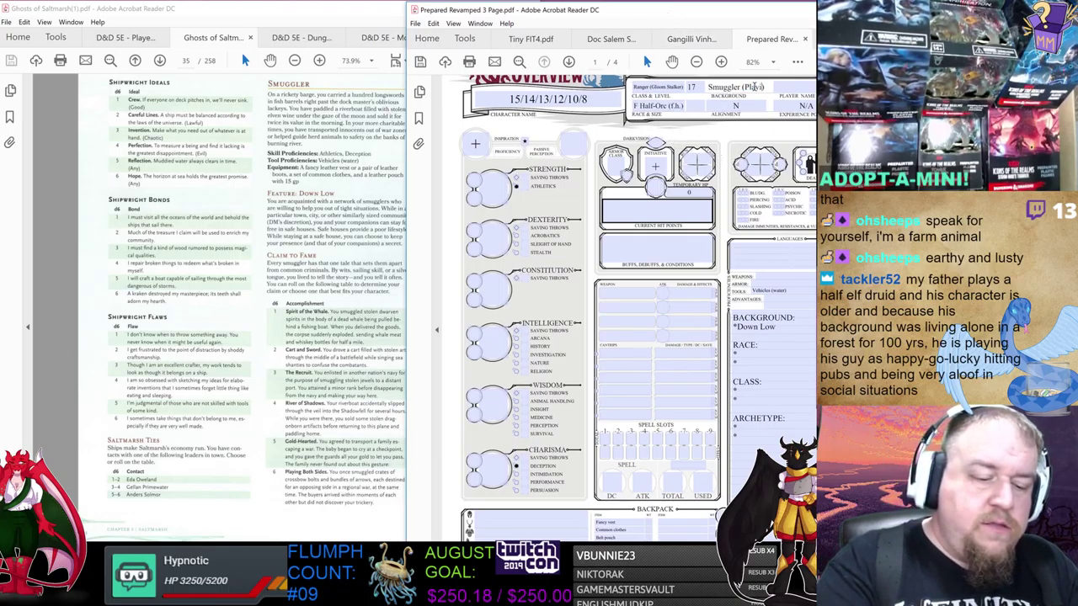
text(Both Sides)
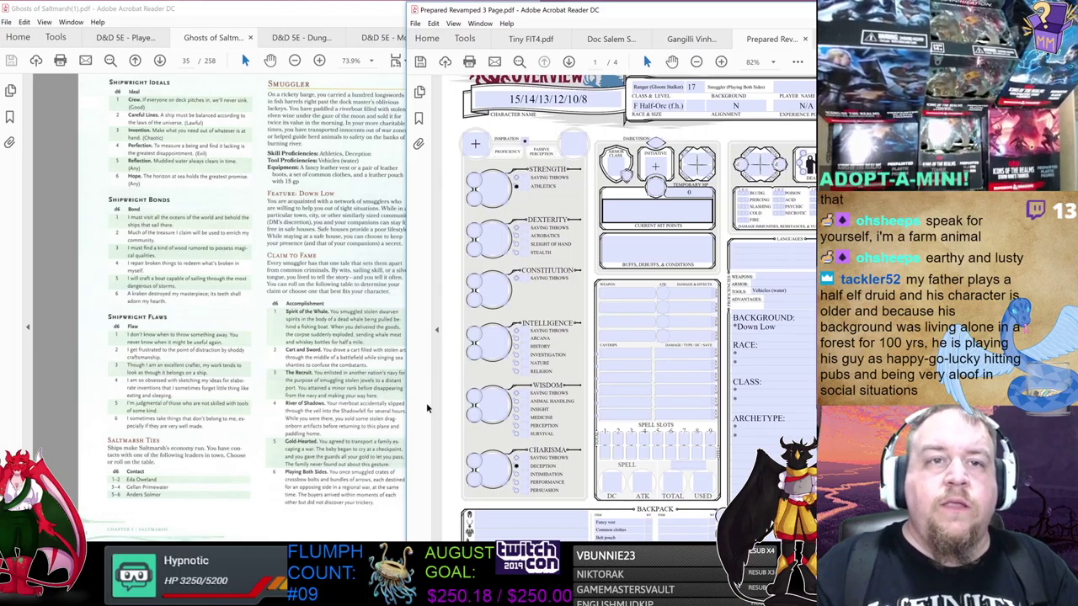
- Go through the Smuggler accomplishments in Ghosts of Saltmarsh and on to the Smuggler personality traits, ideals, bonds and flaws tables
click(348, 415)
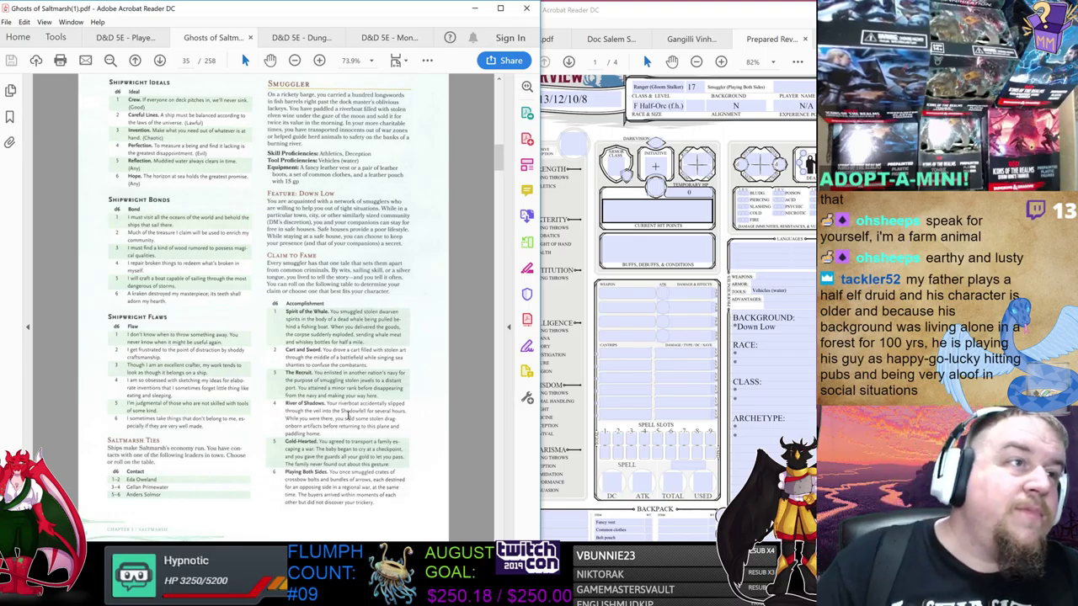
click(750, 87)
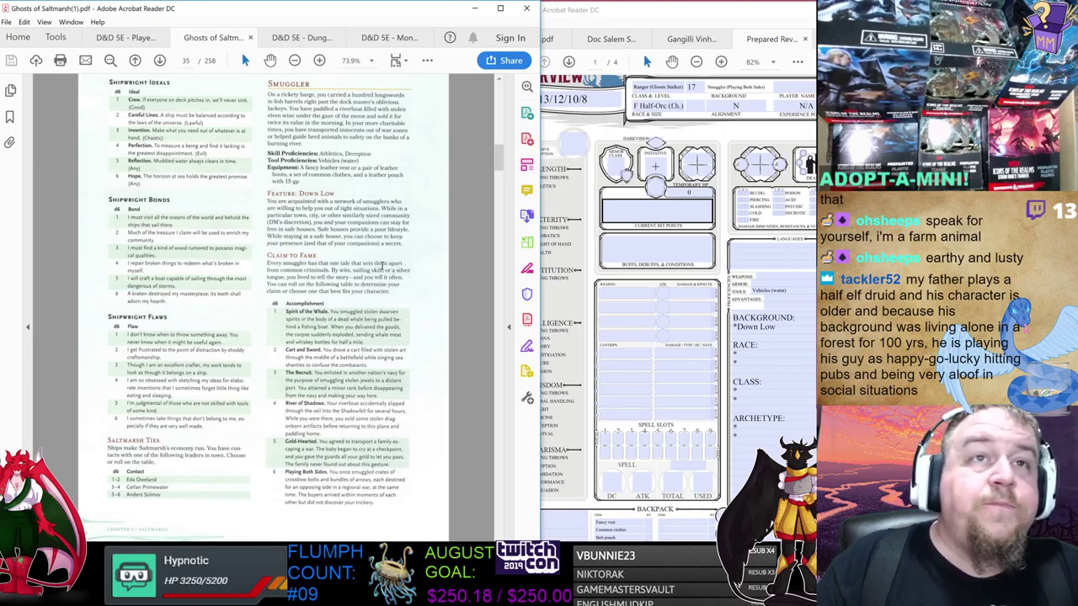
scroll(370, 270, down, 1)
scroll(367, 272, down, 10)
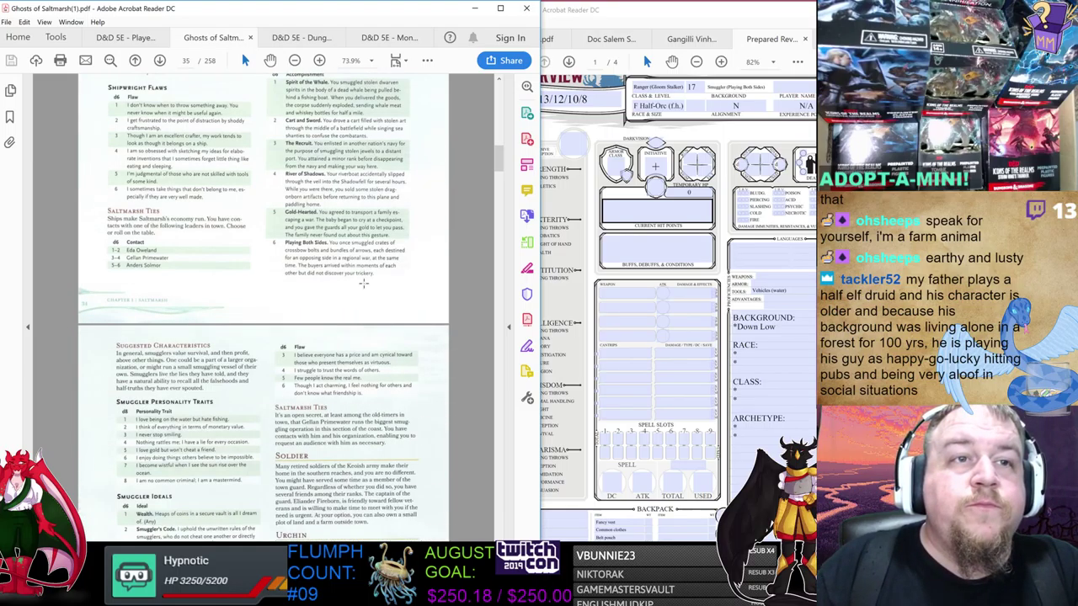
scroll(359, 270, down, 1)
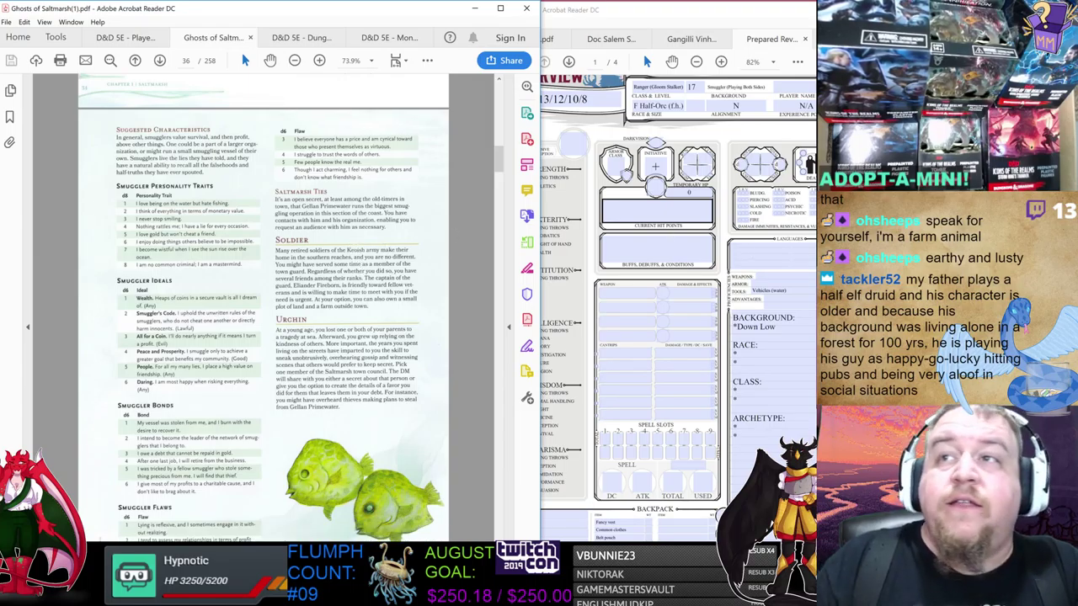
- Replace the first number in the sheet's Personality Traits with the Smuggler trait "I enjoy doing things others believe to be impossible."
scroll(262, 303, down, 4)
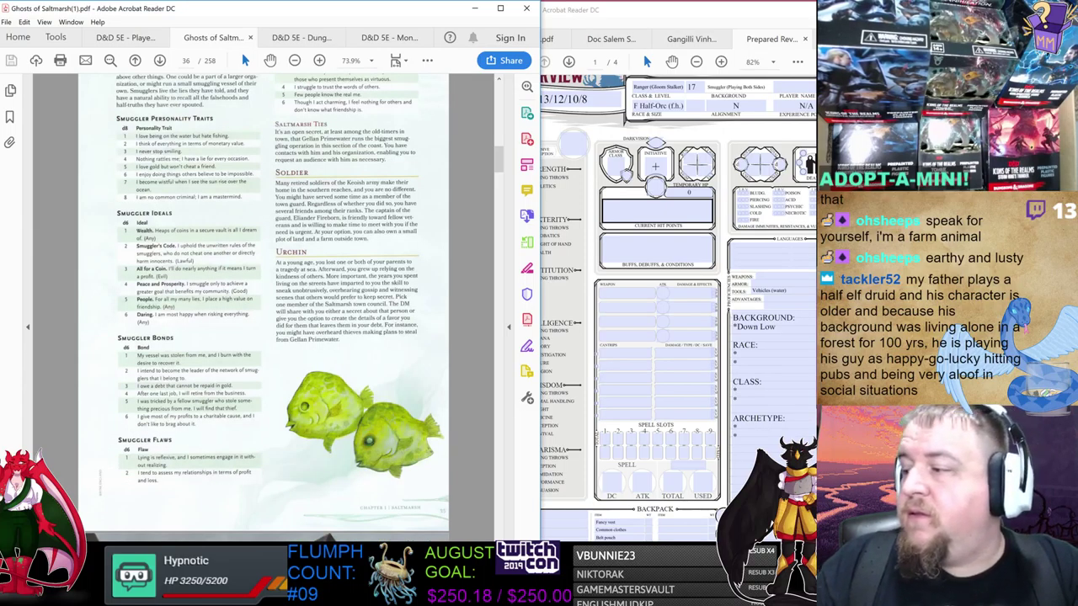
click(643, 54)
scroll(643, 278, down, 15)
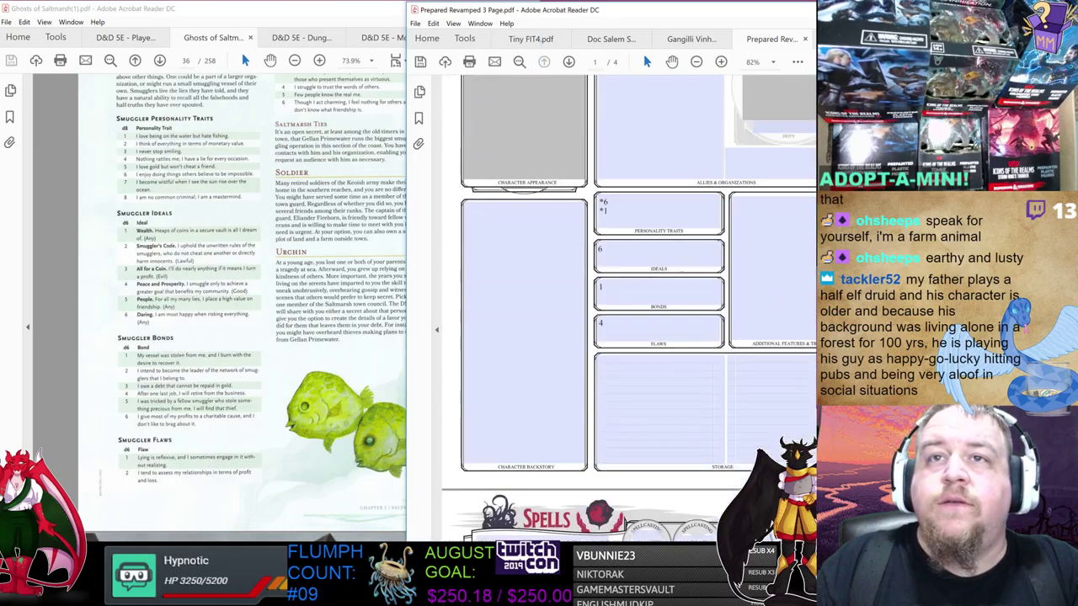
scroll(616, 168, down, 1)
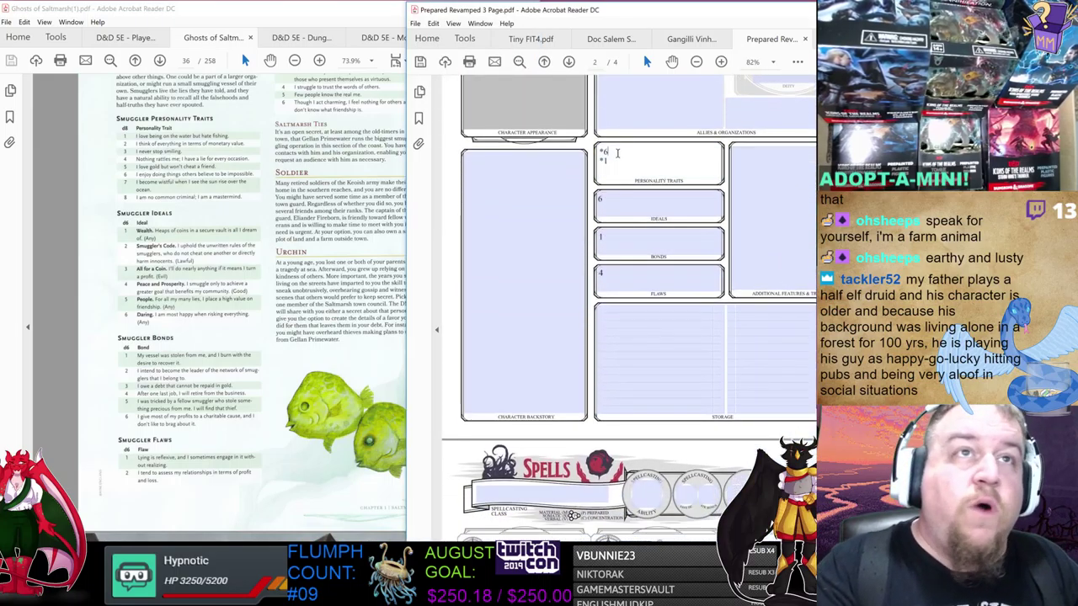
key(BackSpace)
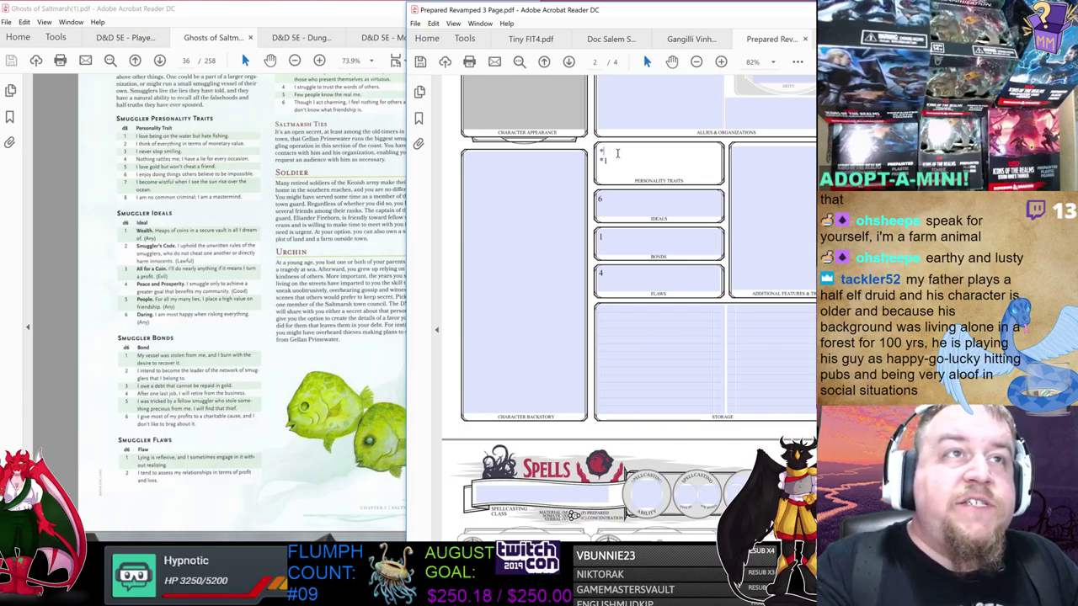
text(I enjoy doi)
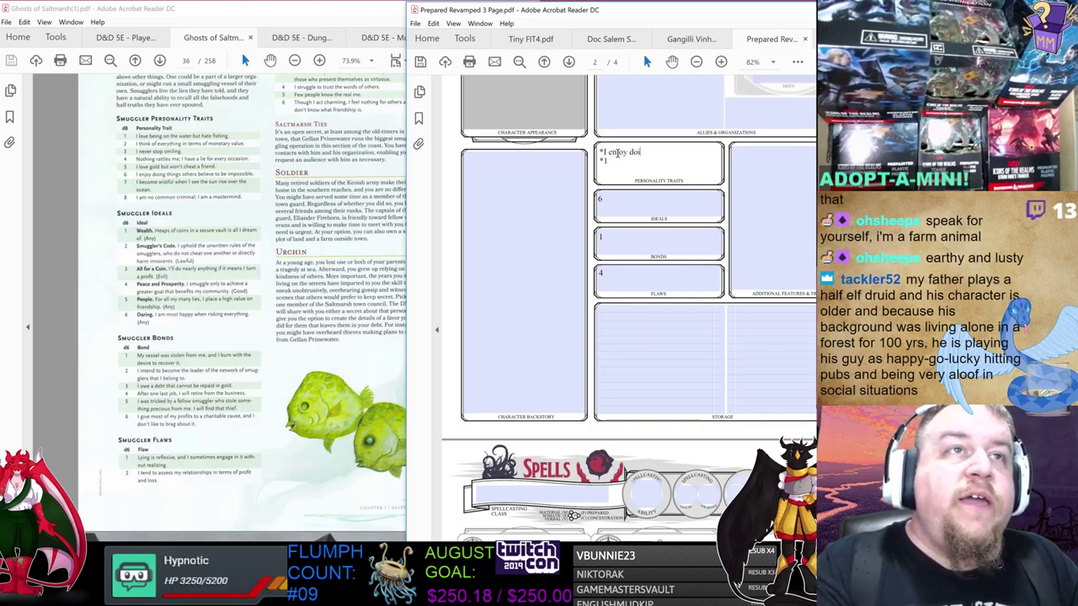
text(ng things others bel)
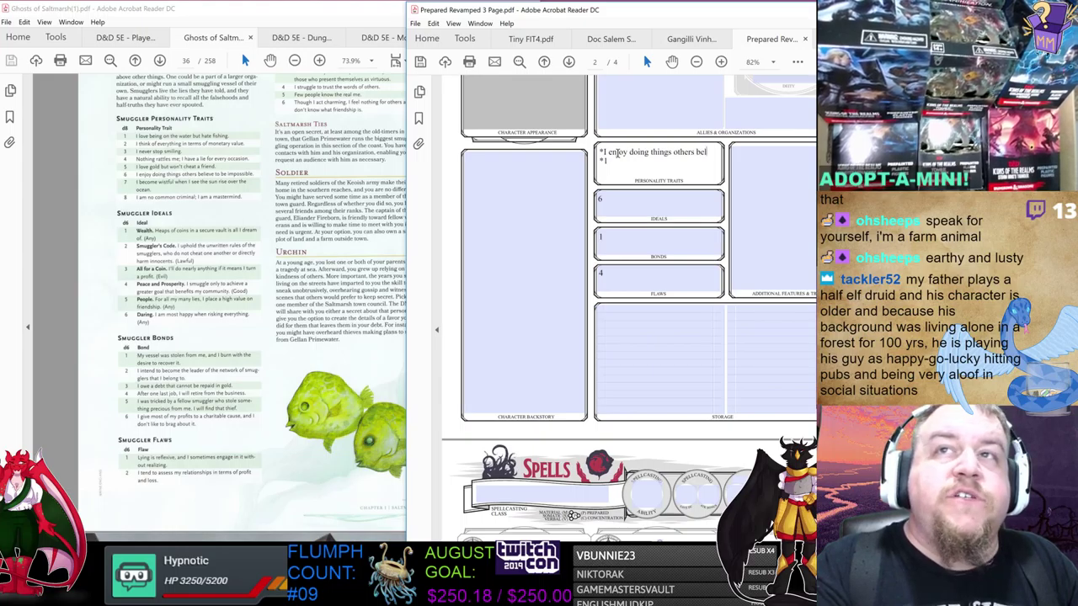
text(ieve to be impossible.)
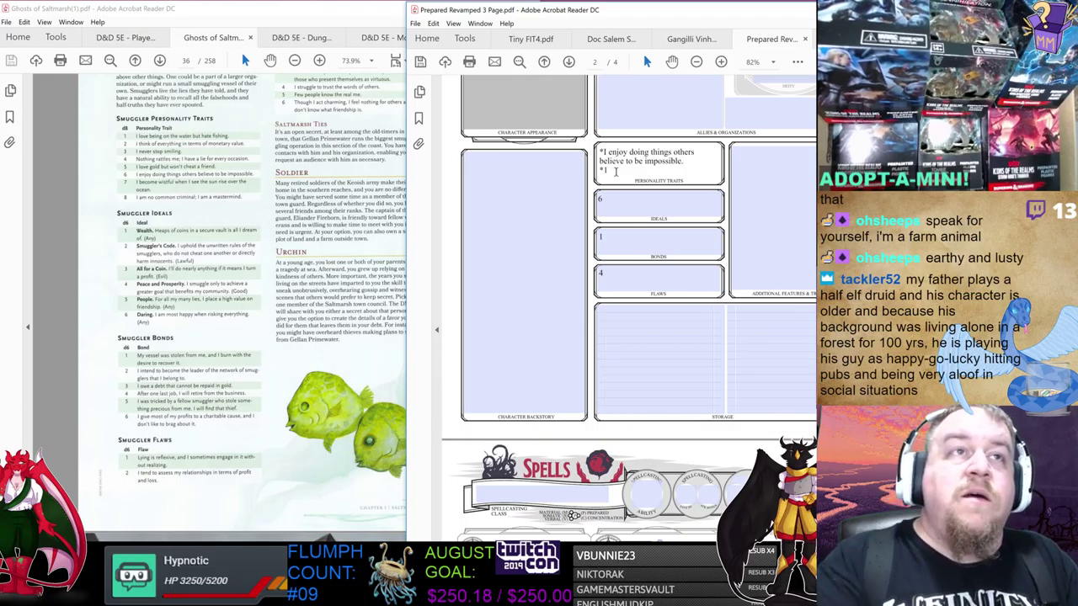
- Replace the second Personality Traits number with "I love being on the water, but hate fishing."
text(*I l)
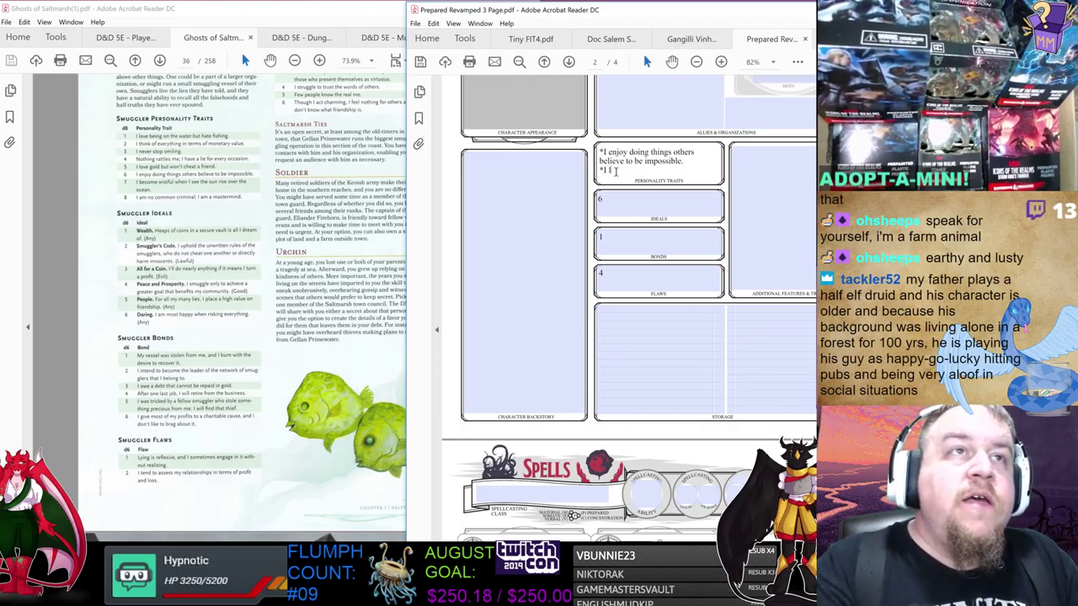
text(ove being on the wate)
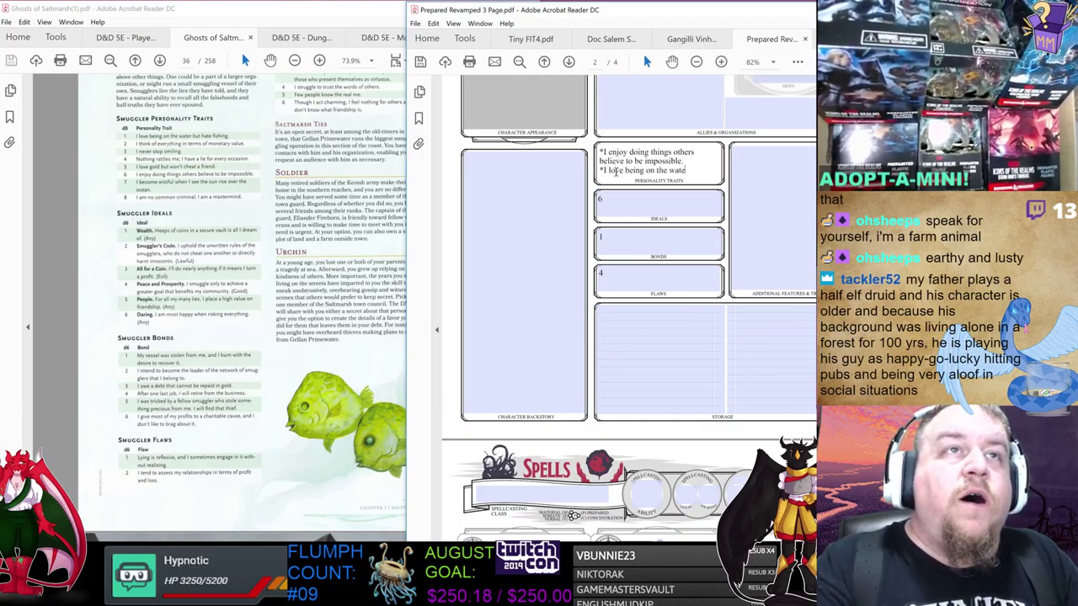
text(r, bu)
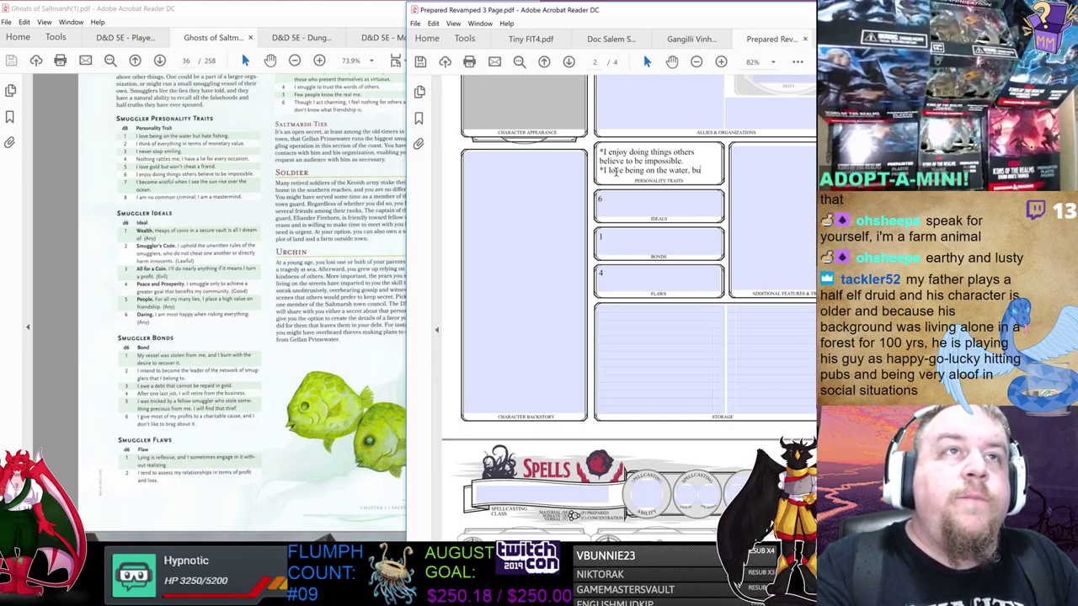
text(t hate fishing.)
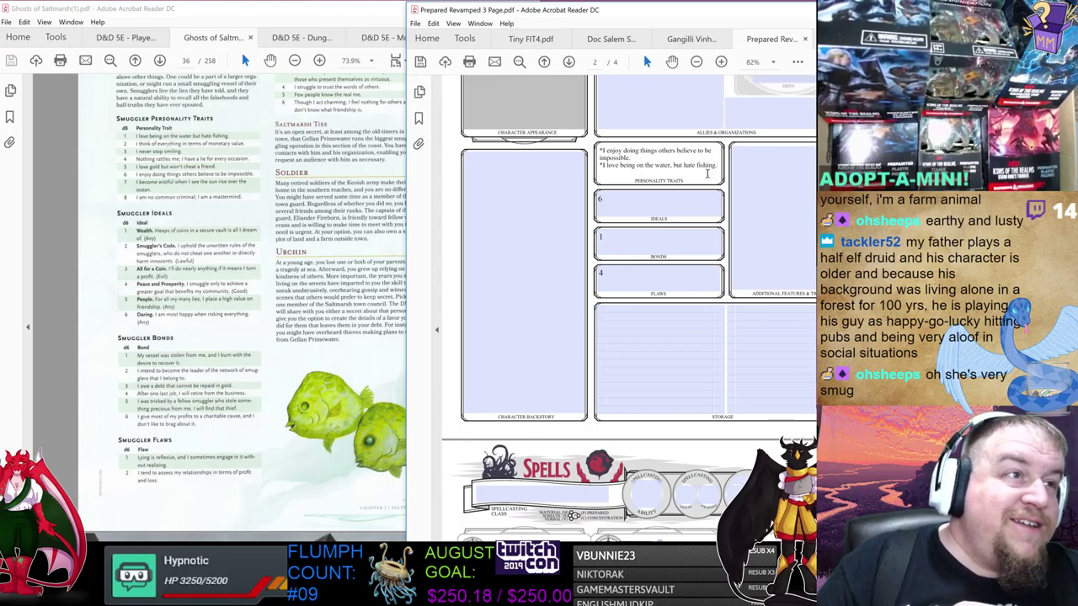
- Replace the number in the Ideals field with "Daring. I am most happy when risking everything."
scroll(670, 190, down, 1)
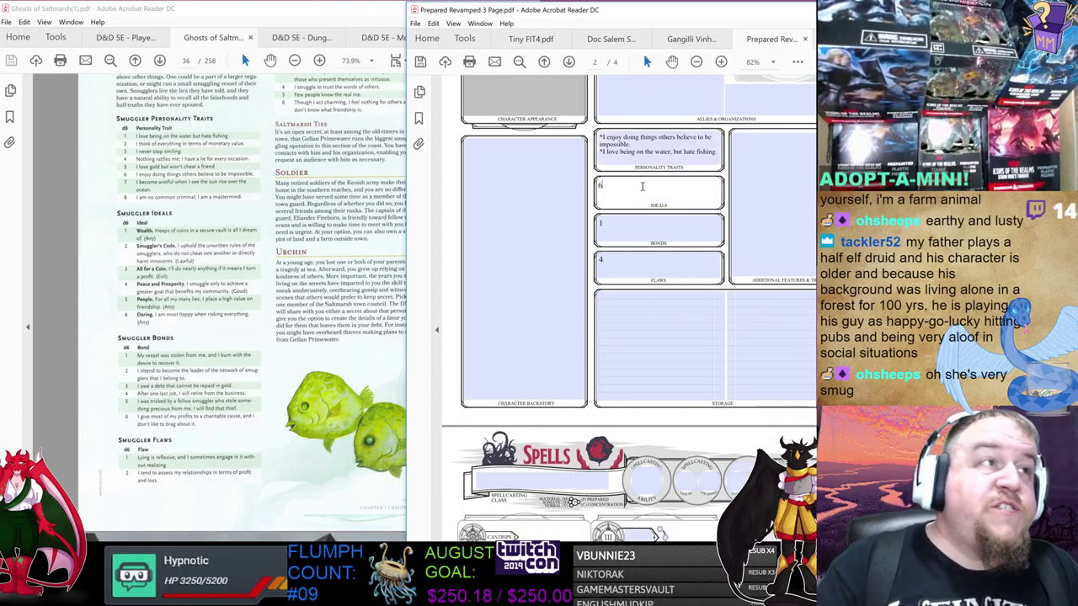
click(642, 186)
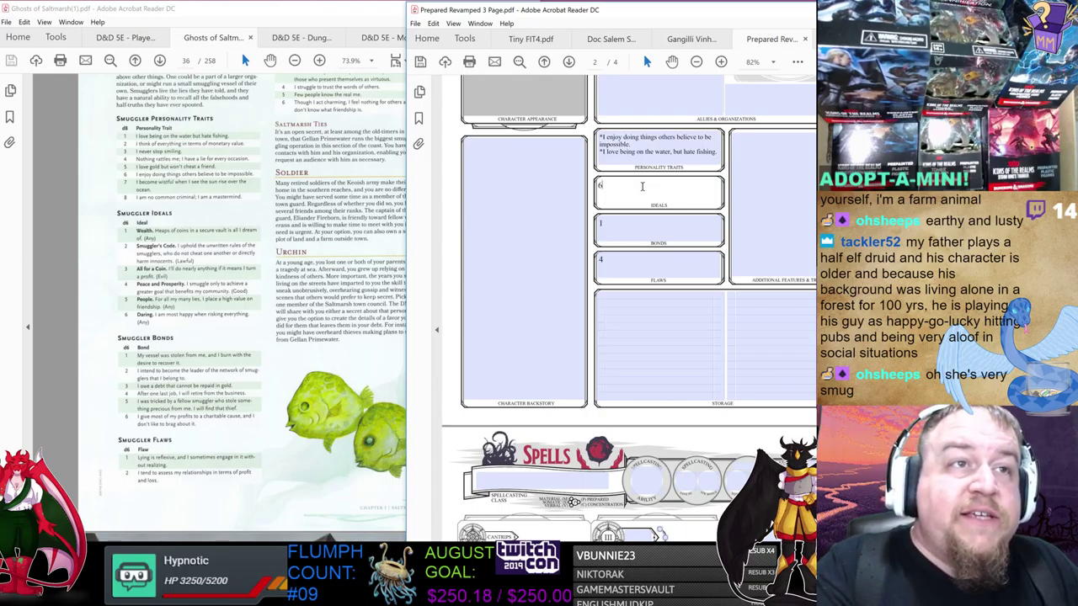
key(BackSpace)
text(Daring)
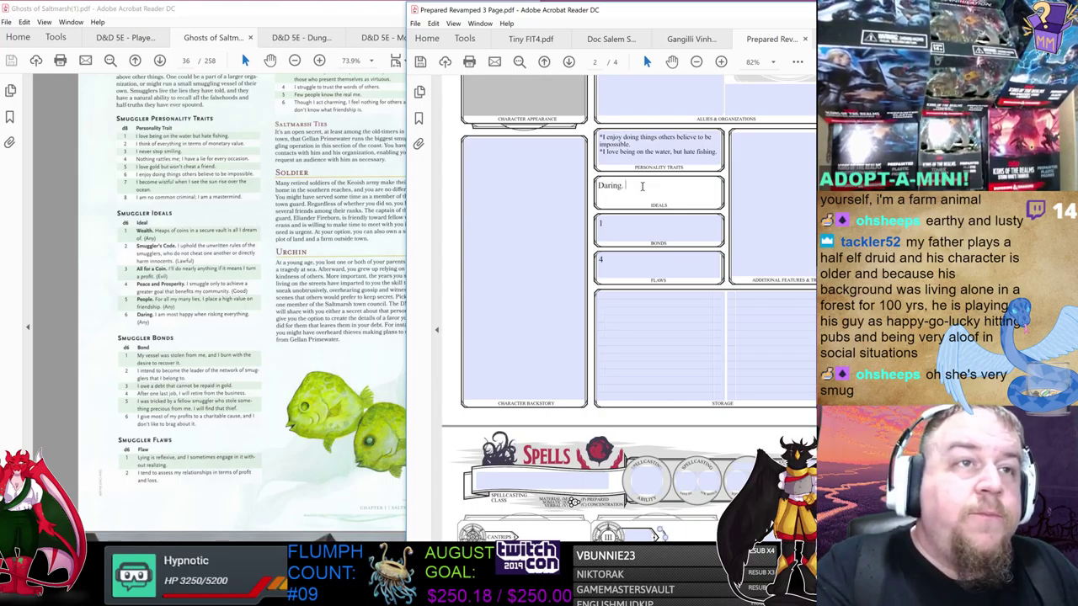
text(. I am most hap)
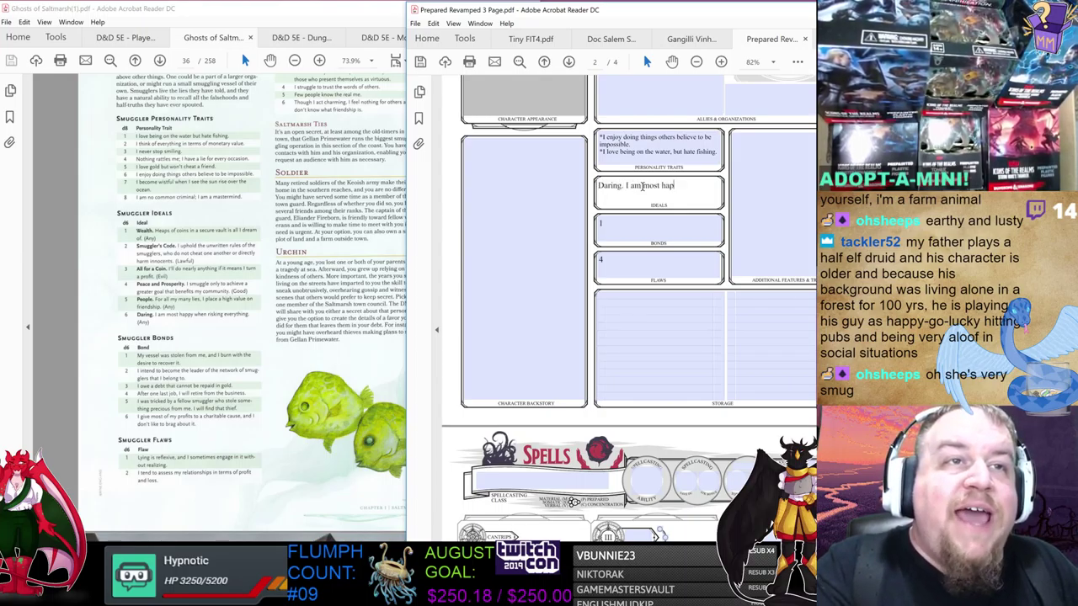
text(py when risking everything.)
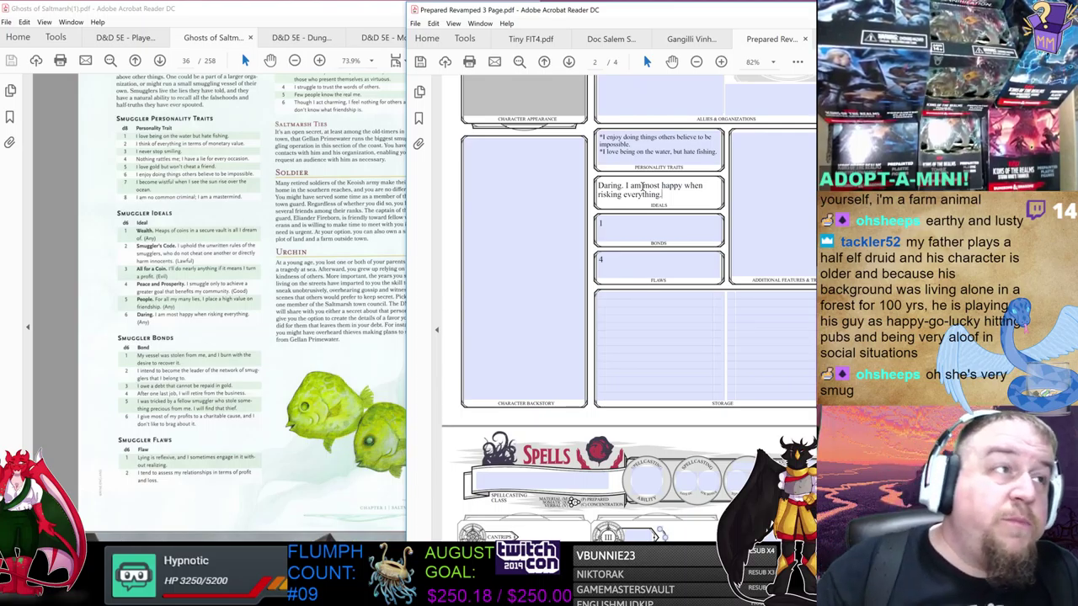
- Replace the number in the Bonds field with "My vessel was stolen from me, and I burn with the desire to recover it."
click(621, 223)
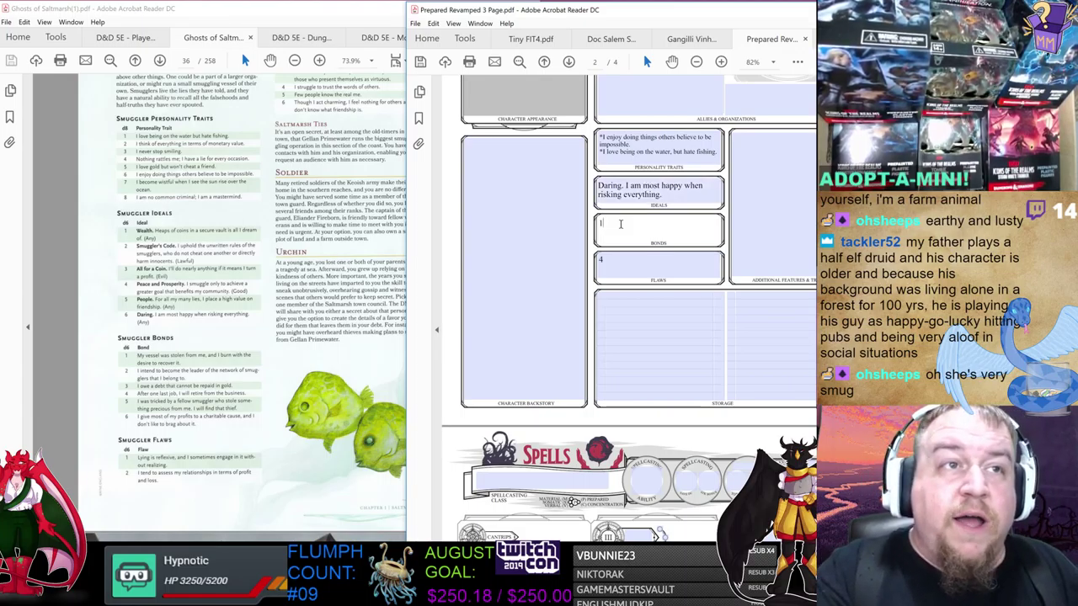
text(My vessel)
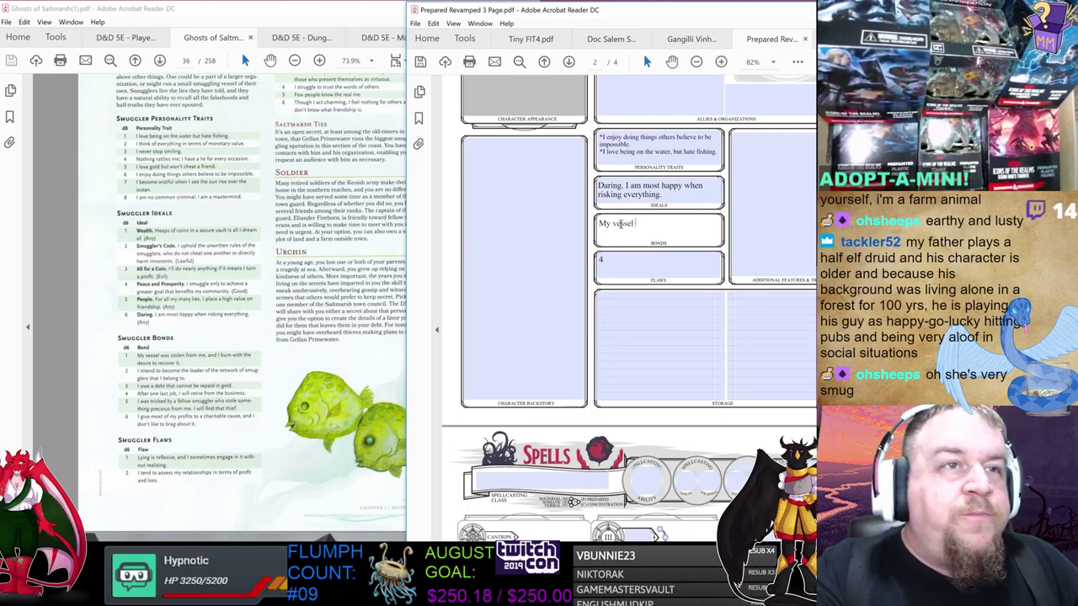
text(was sto)
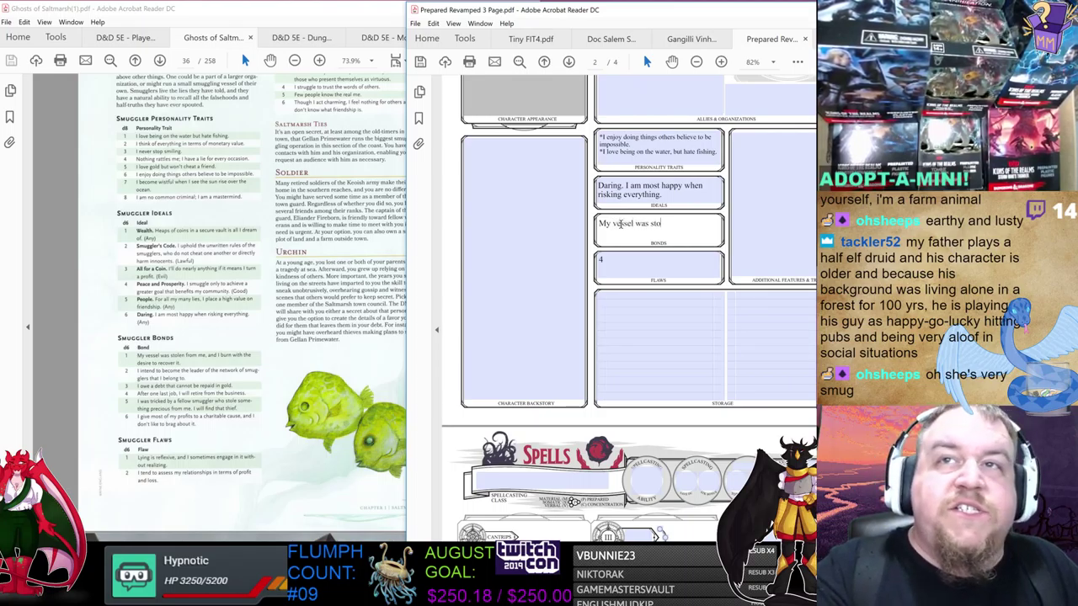
text(len from me,)
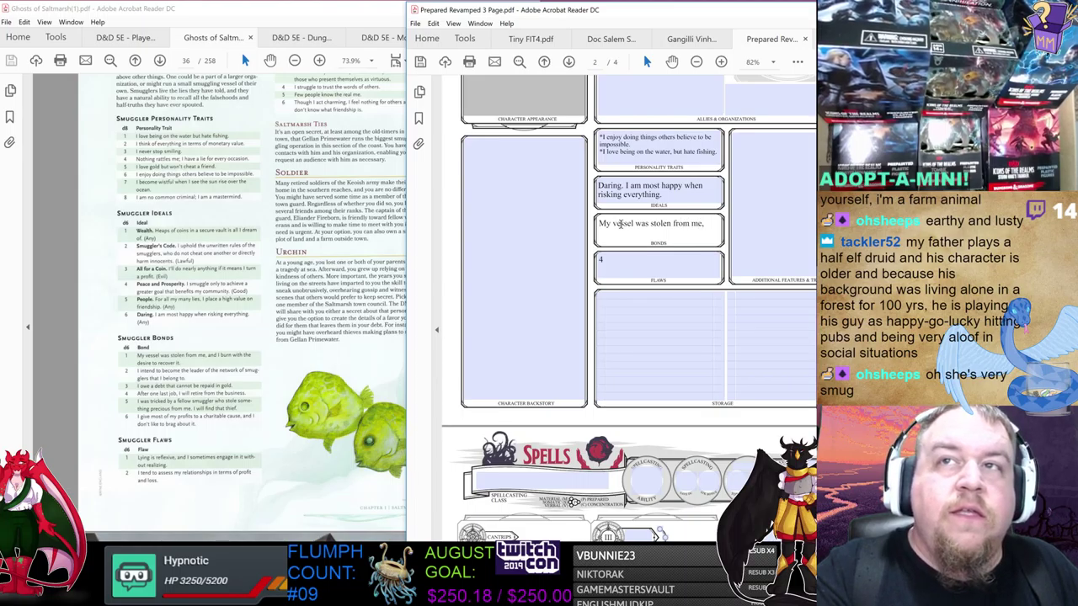
text( and I burn with)
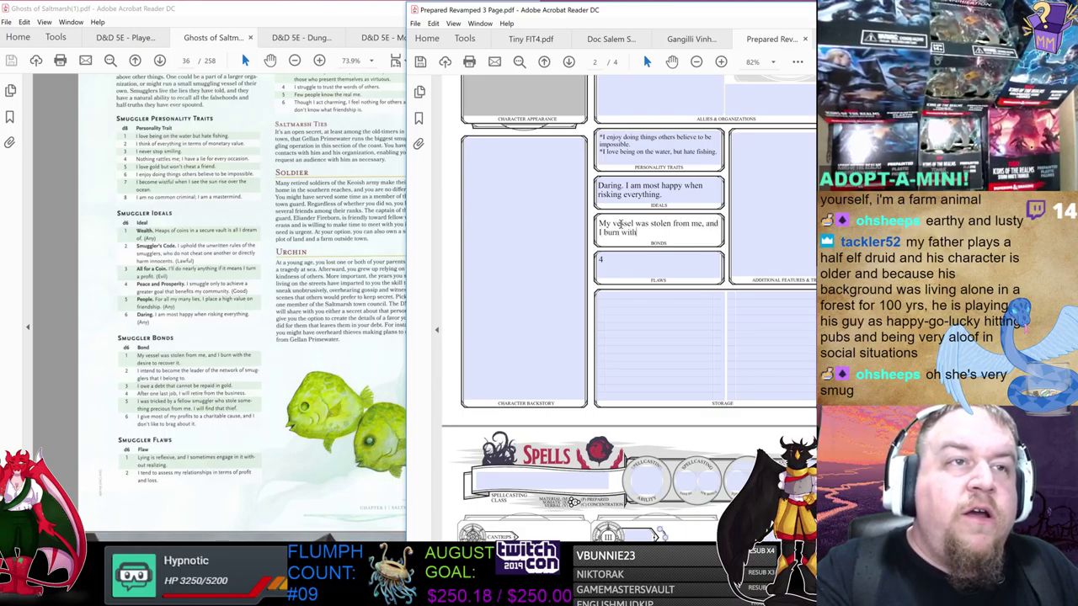
text( the desir)
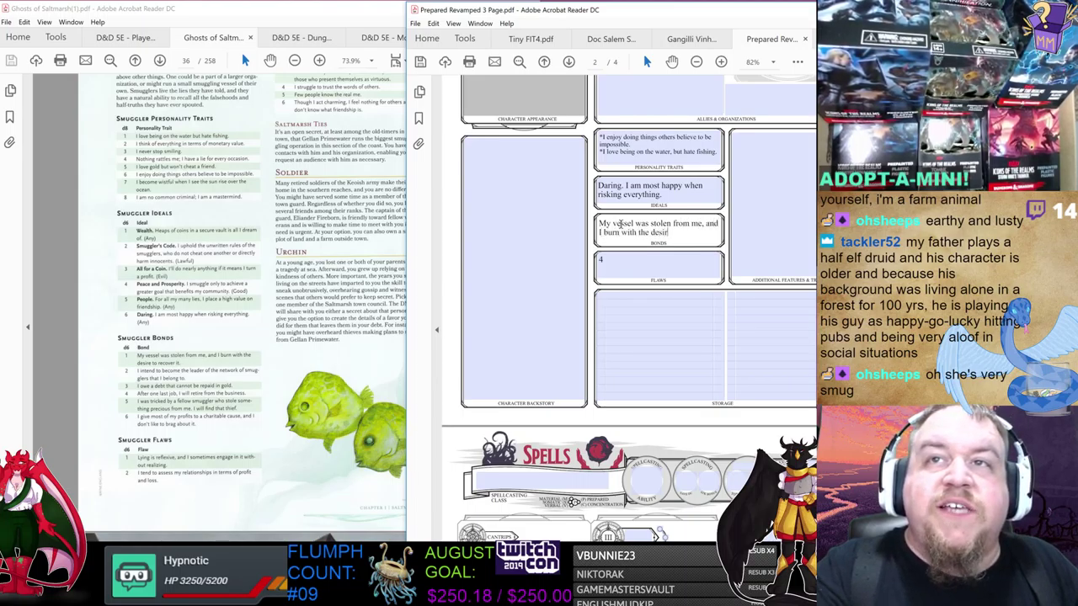
text(e to recover it.)
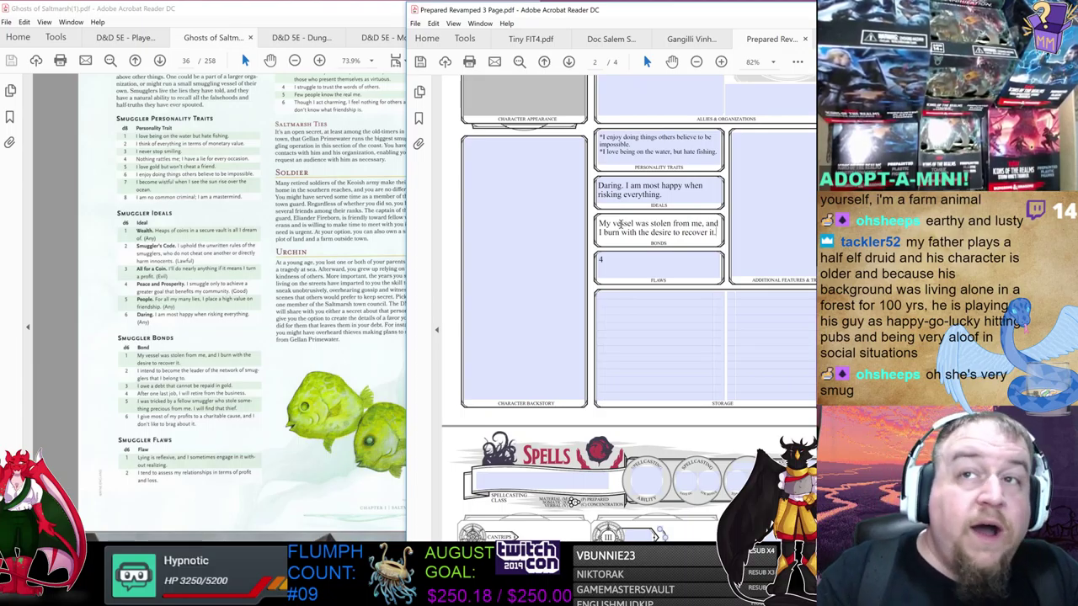
- Look through the Duergar rogue's character sheet, checking its overview, the age entry and the background characteristics
click(690, 39)
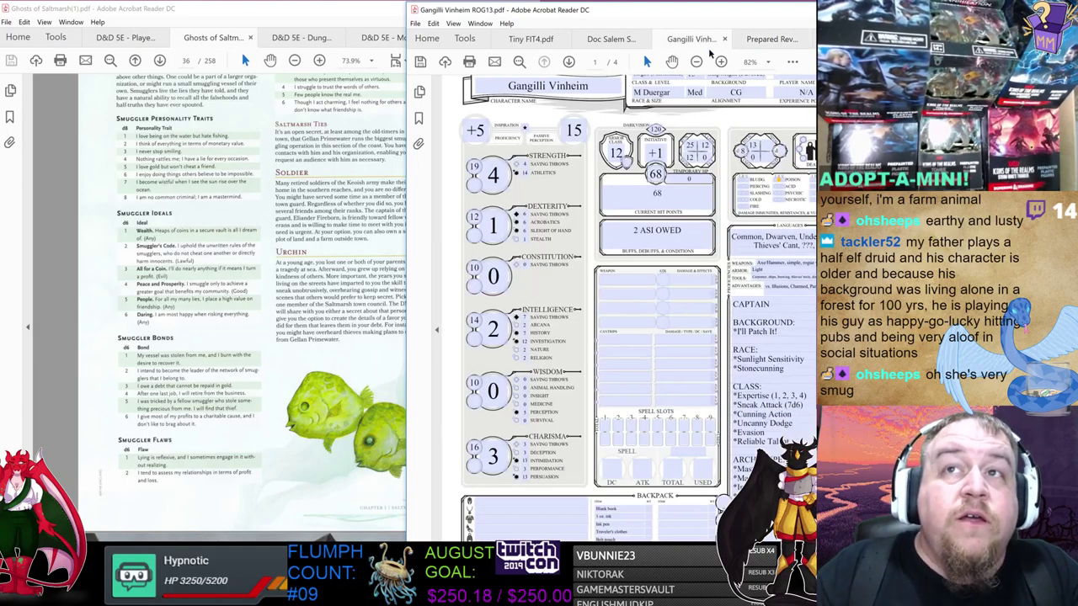
scroll(629, 308, down, 5)
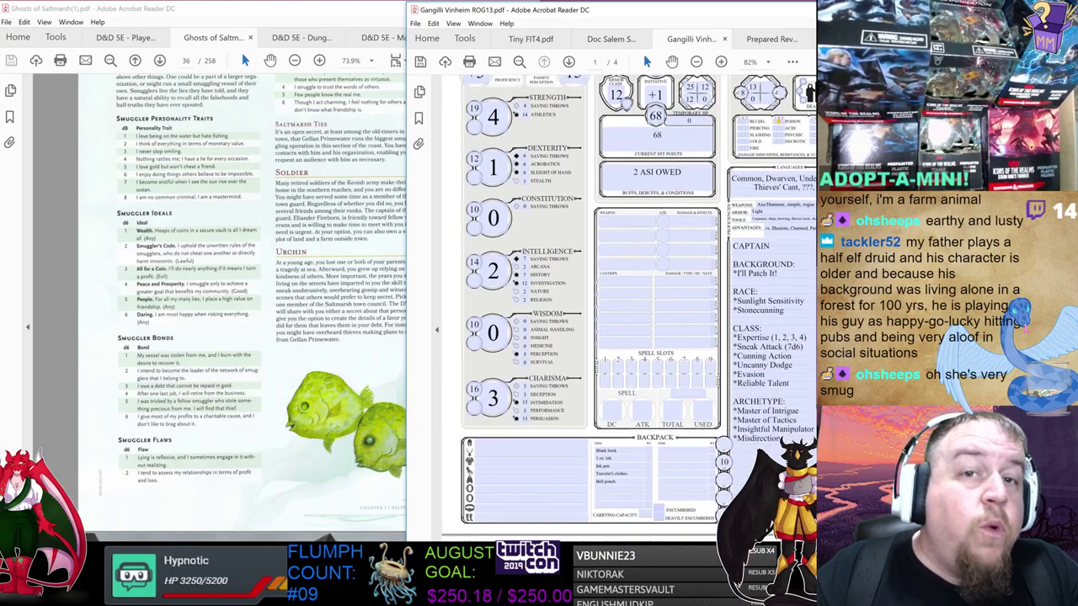
scroll(686, 244, down, 4)
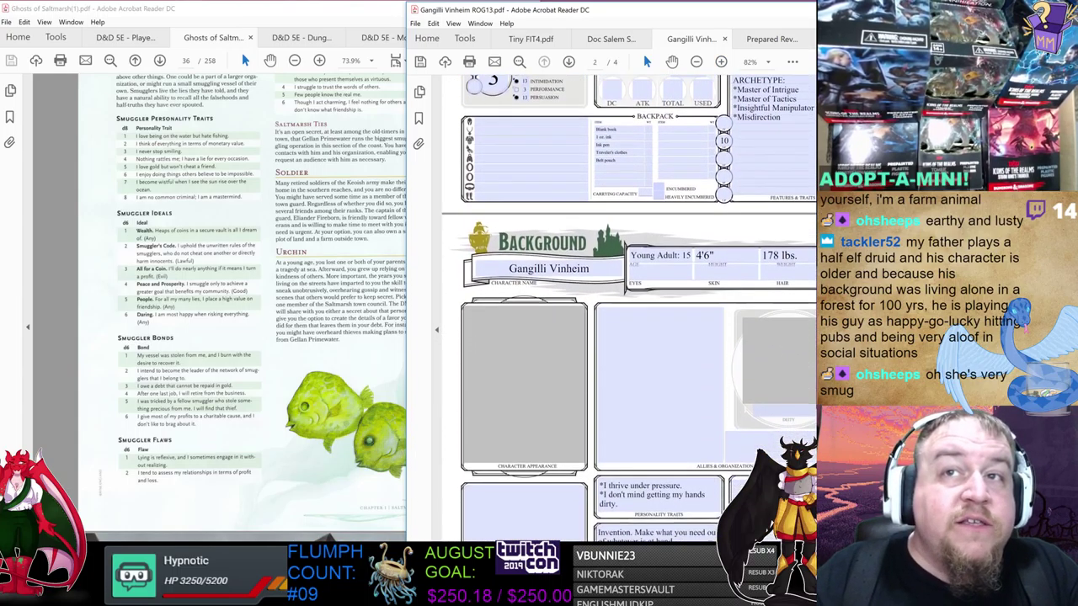
double_click(687, 244)
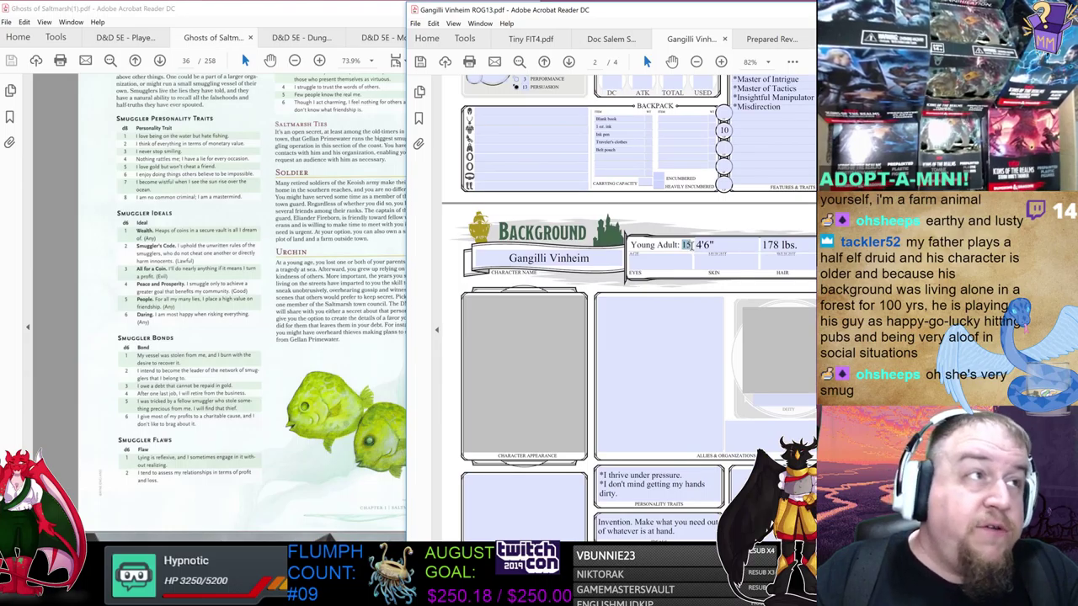
click(692, 244)
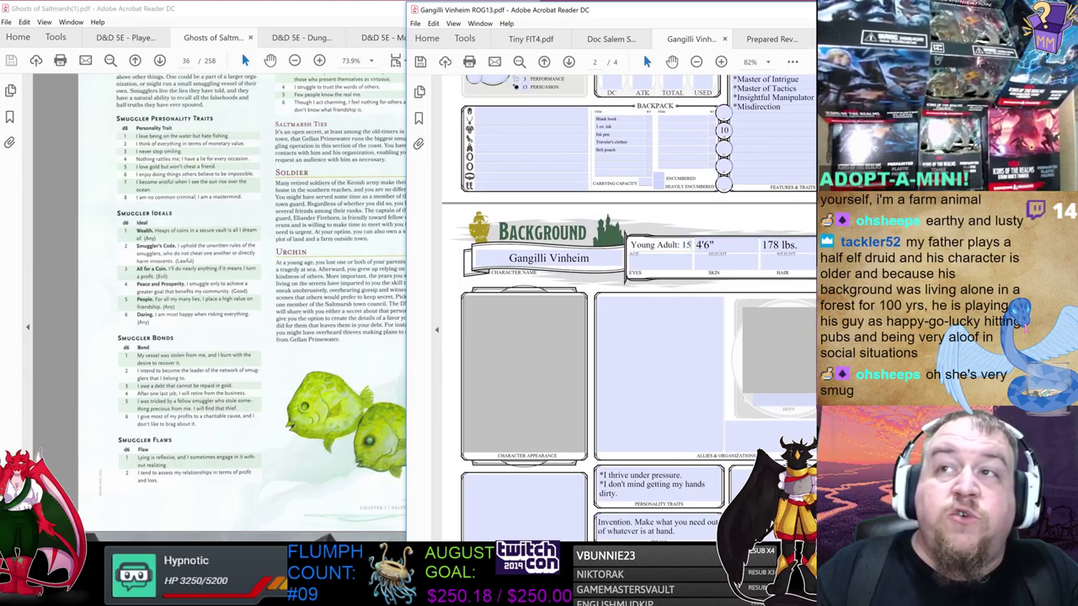
scroll(629, 308, up, 9)
scroll(629, 308, down, 10)
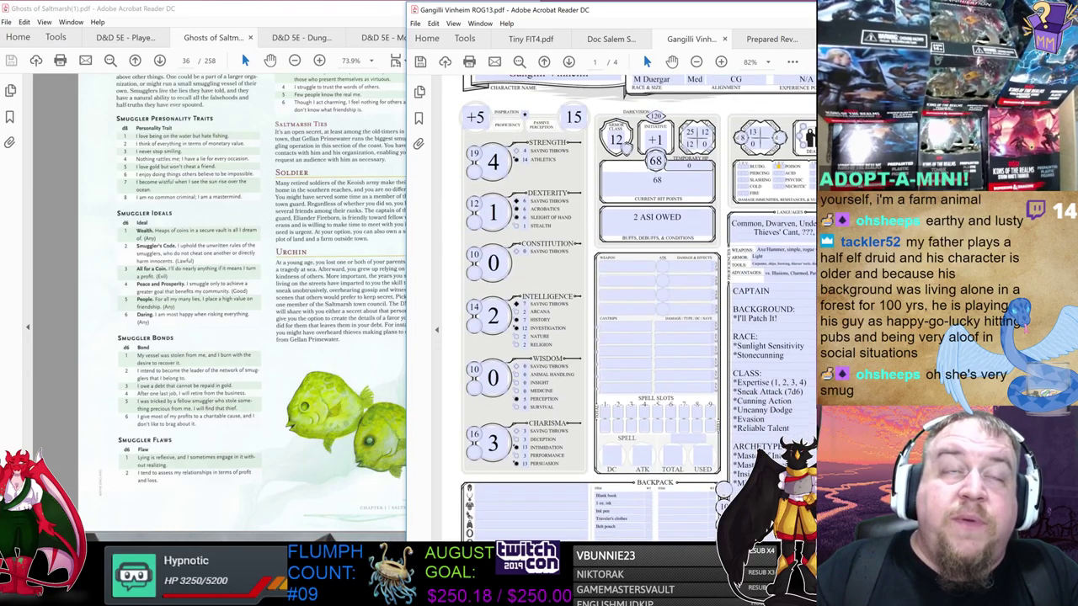
scroll(629, 308, down, 4)
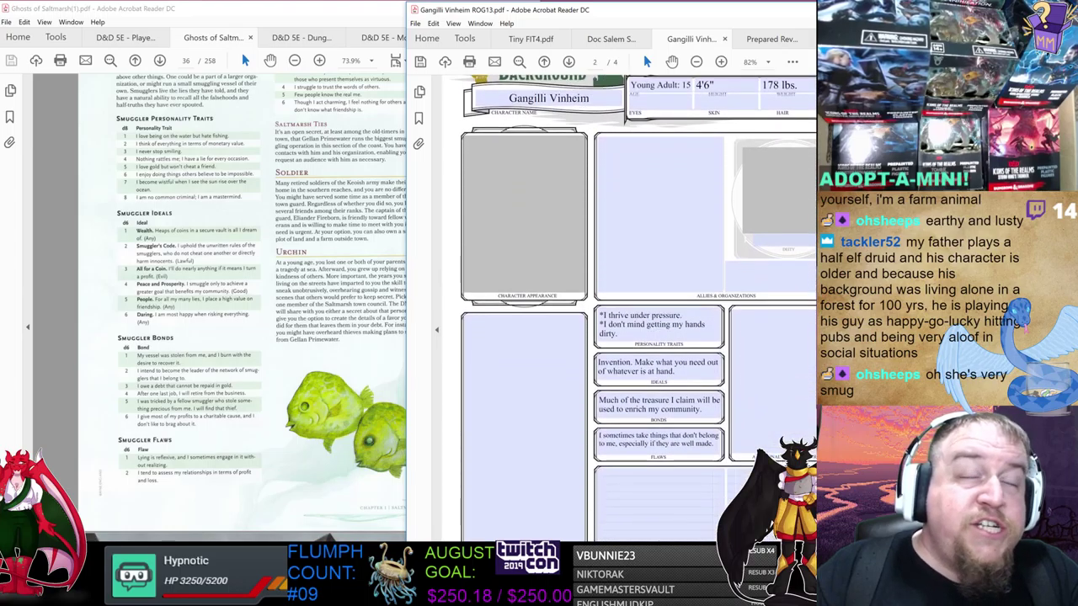
scroll(629, 308, up, 6)
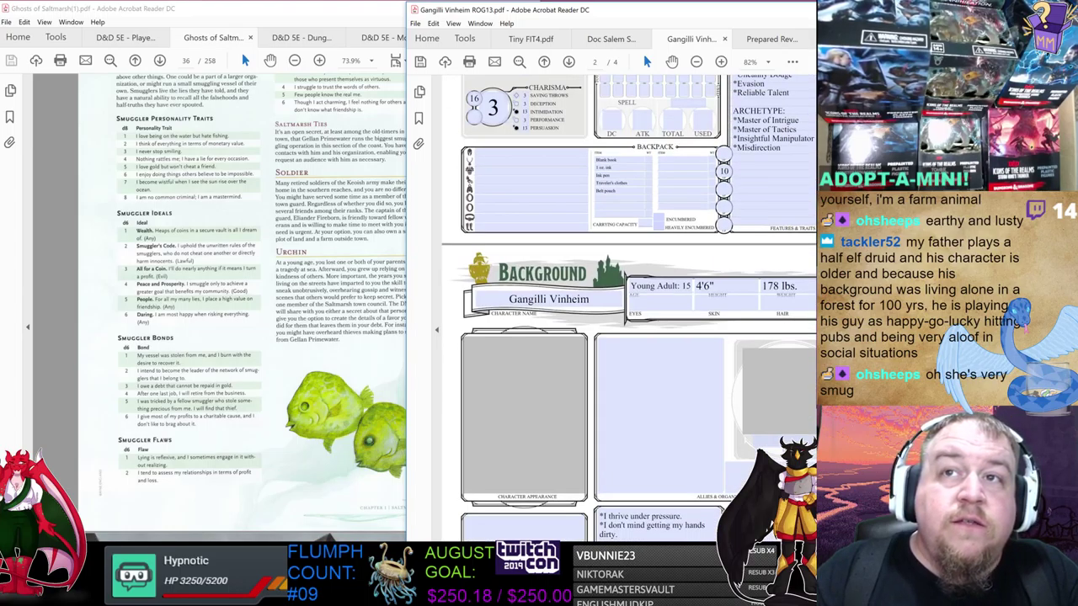
scroll(628, 309, up, 8)
- Compare the ranger's background characteristics with the traits, ideal, bond and flaw on the Loxodon fighter's sheet, Tiny FIT4.pdf
click(771, 39)
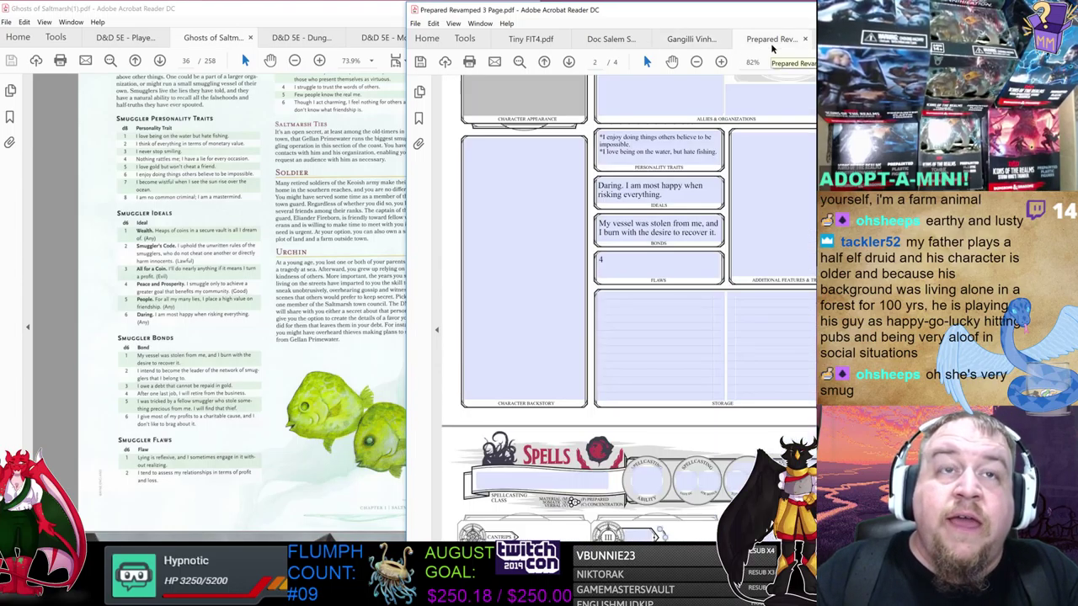
click(676, 255)
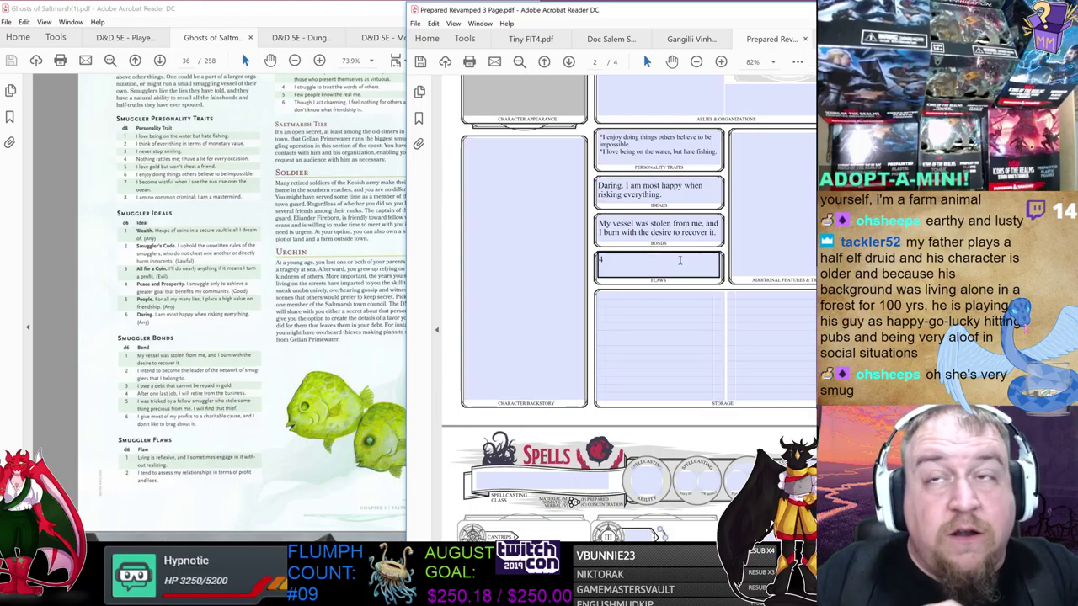
click(726, 254)
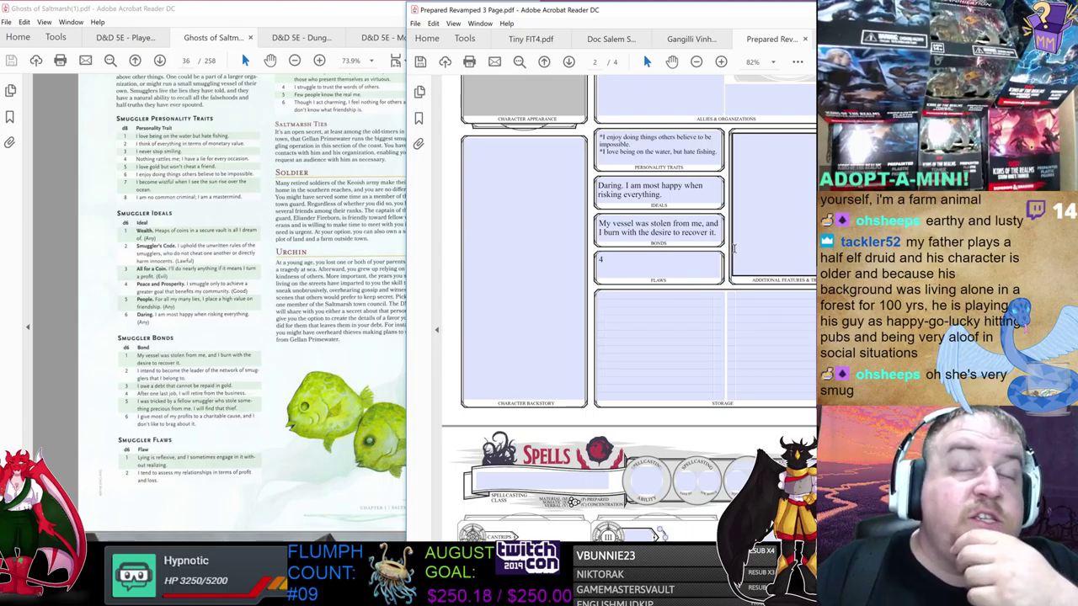
click(535, 44)
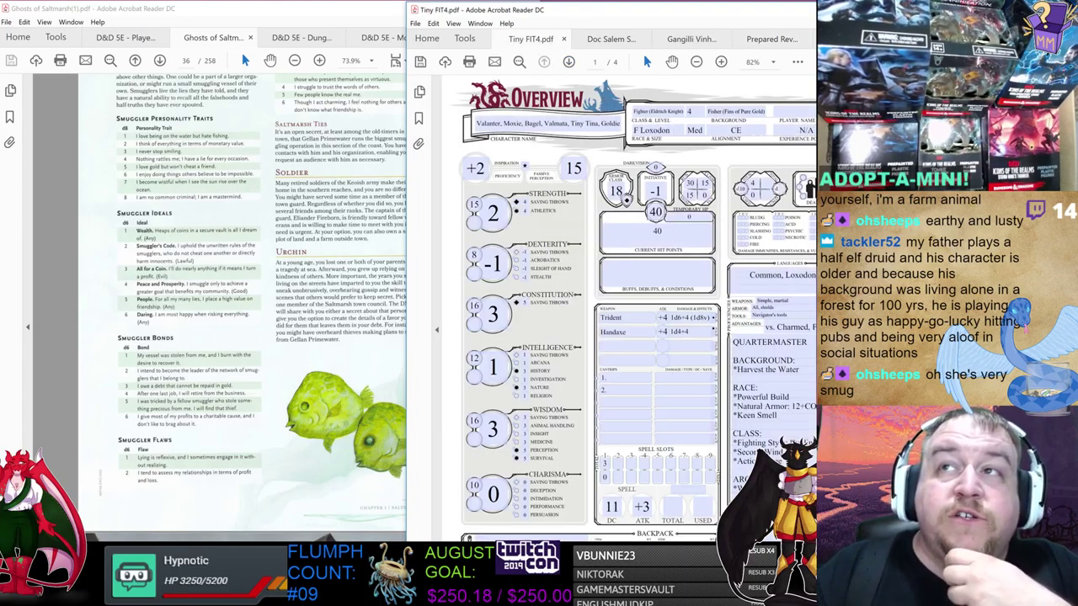
scroll(629, 308, down, 10)
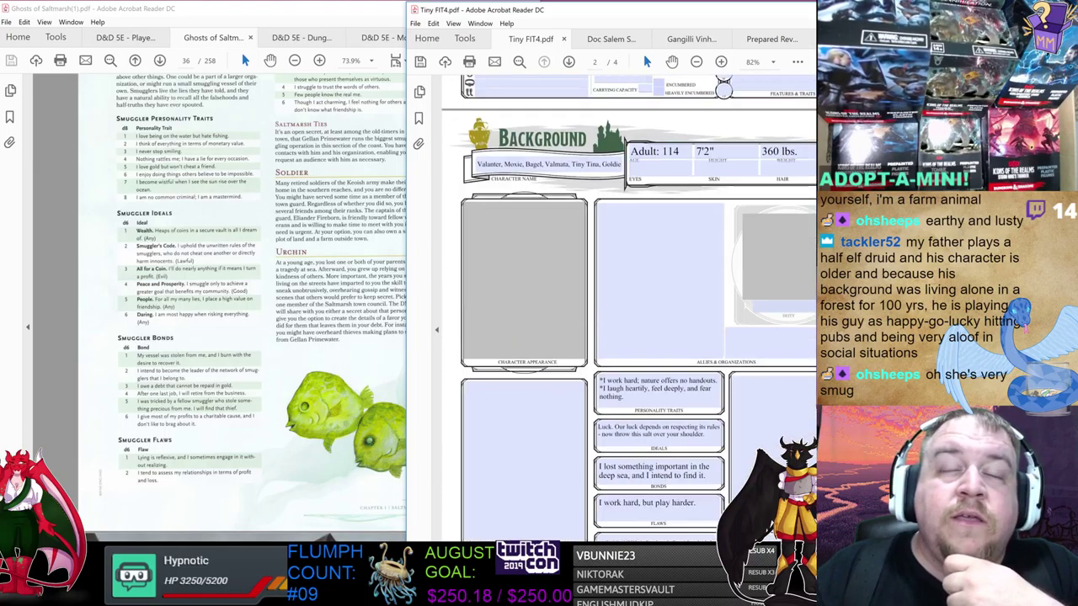
scroll(629, 308, down, 1)
scroll(628, 308, down, 3)
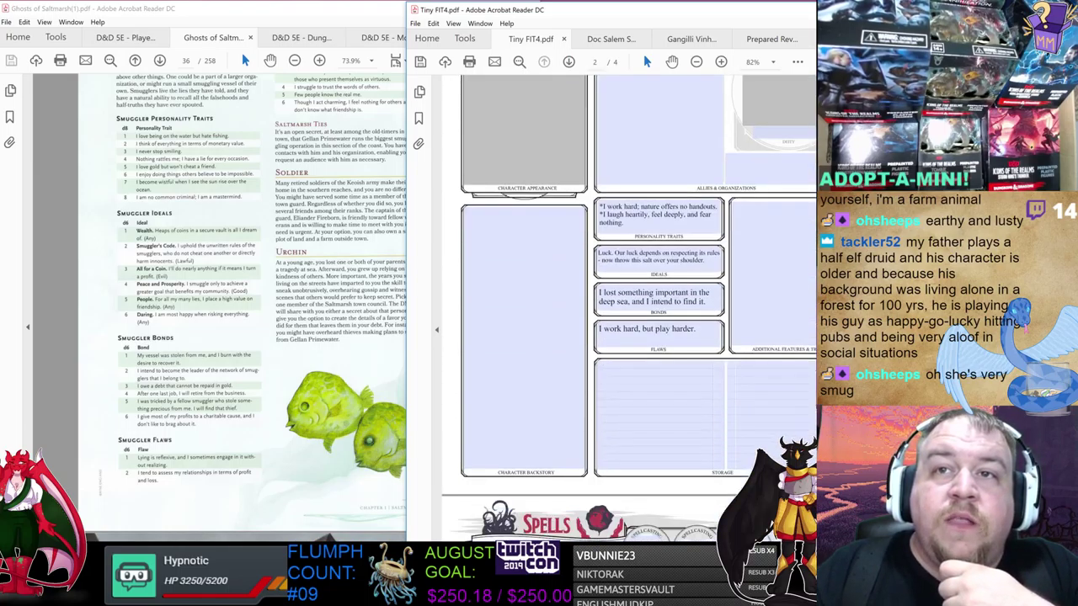
drag(623, 293, 711, 301)
click(711, 300)
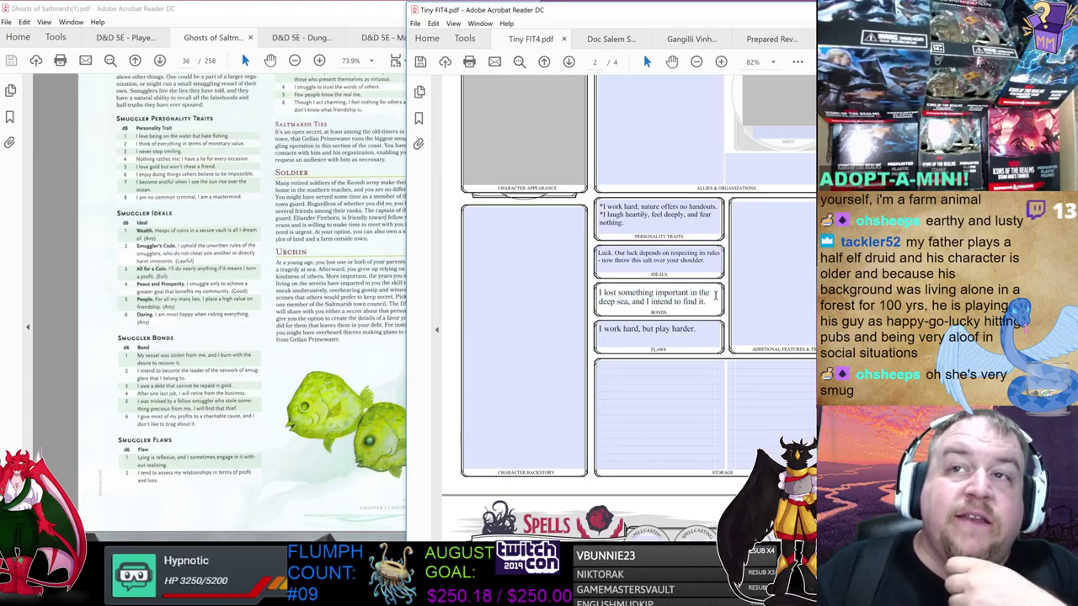
scroll(632, 320, up, 15)
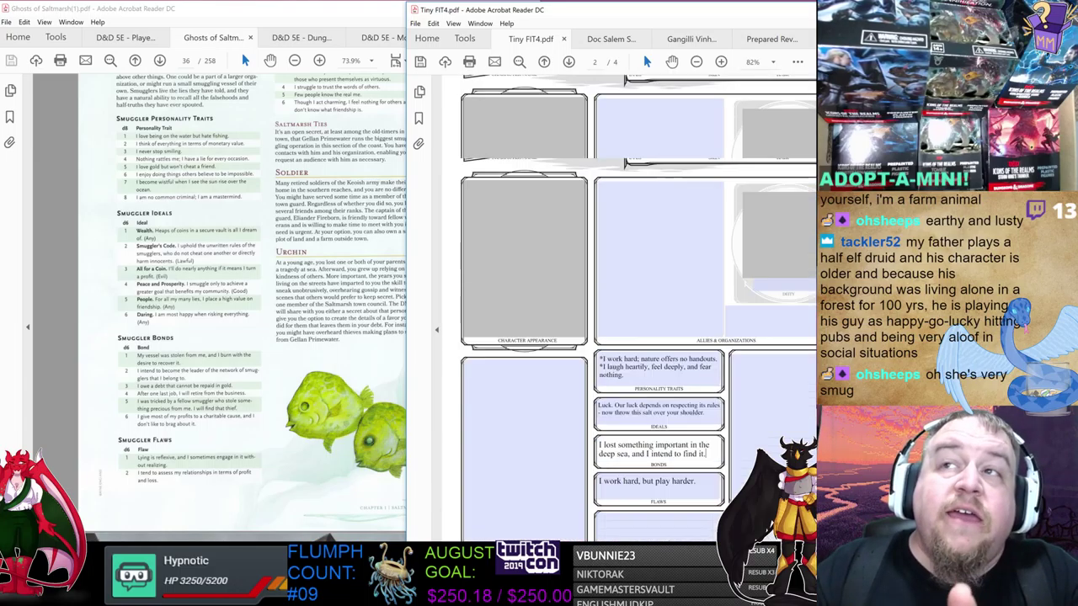
- Look over the Half-Orc ranger's overview, then the characteristics, age, height and weight on the background page
click(766, 39)
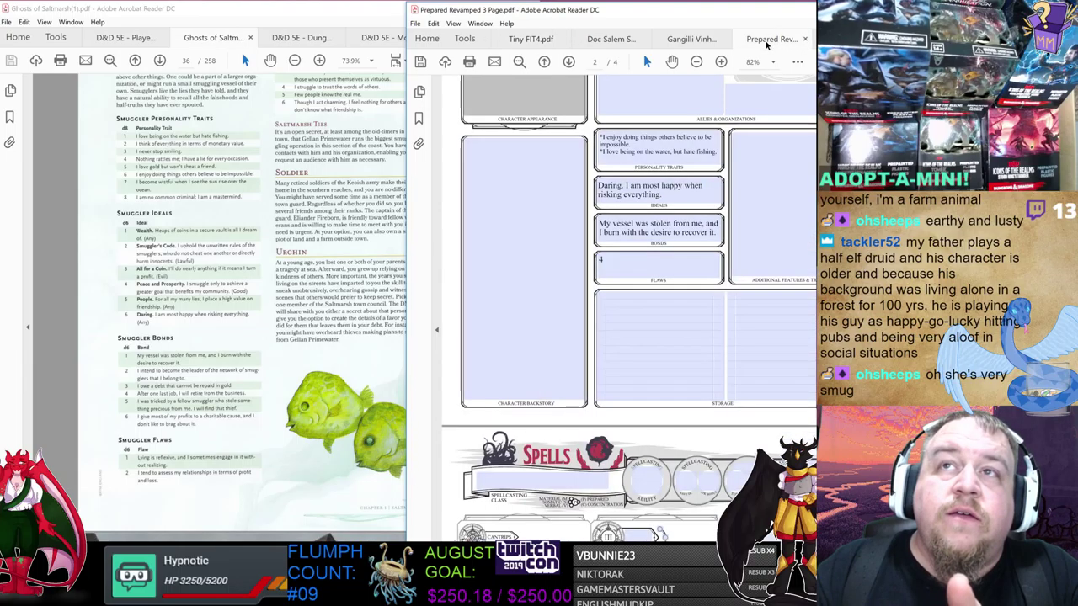
scroll(629, 308, up, 10)
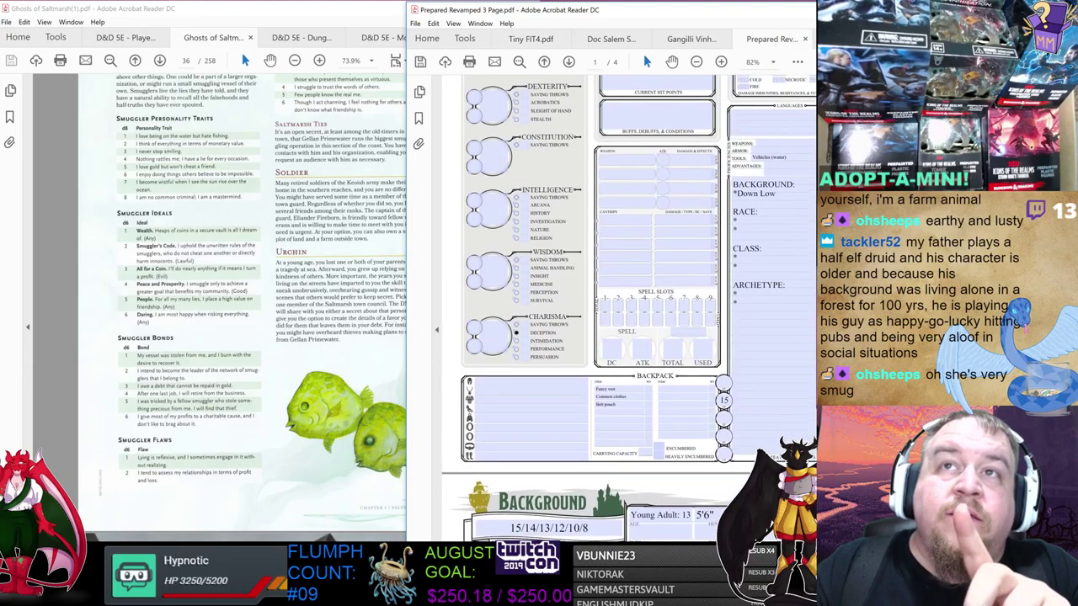
scroll(632, 309, up, 2)
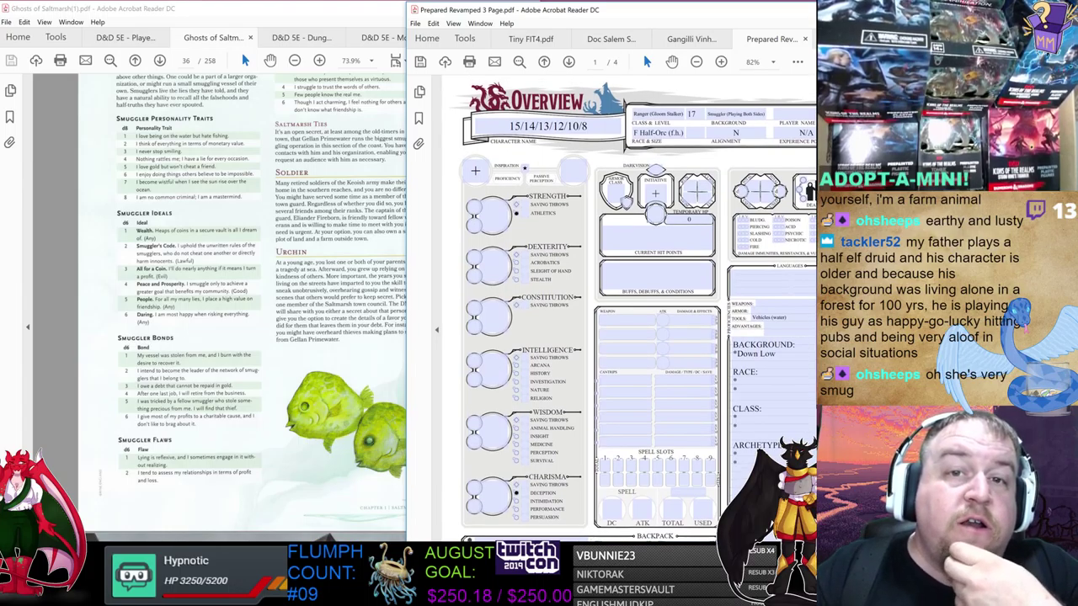
scroll(628, 308, down, 10)
scroll(629, 308, up, 2)
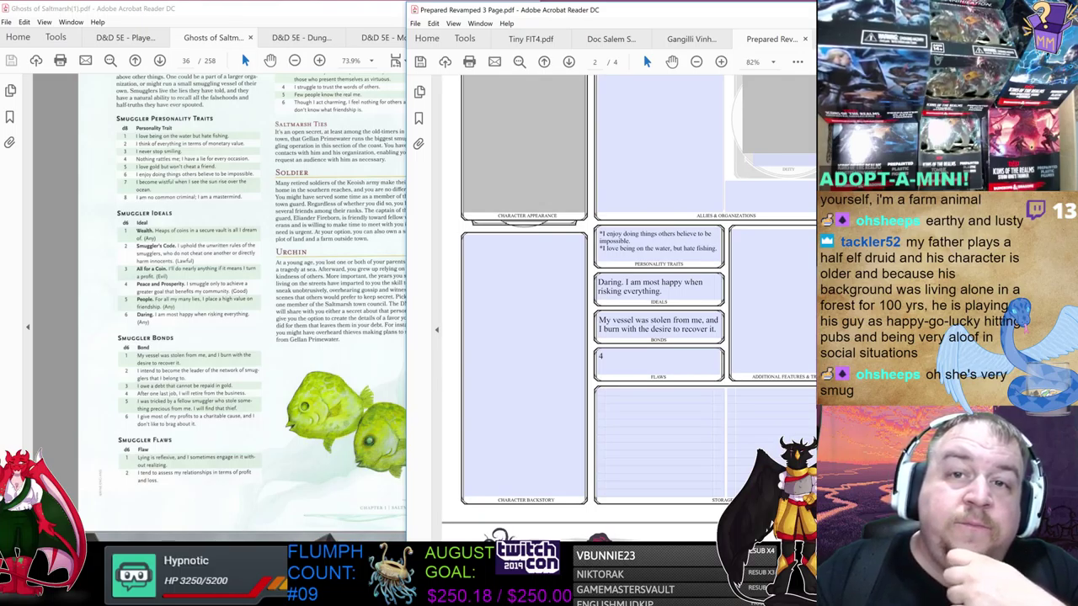
scroll(630, 308, up, 1)
scroll(630, 308, up, 5)
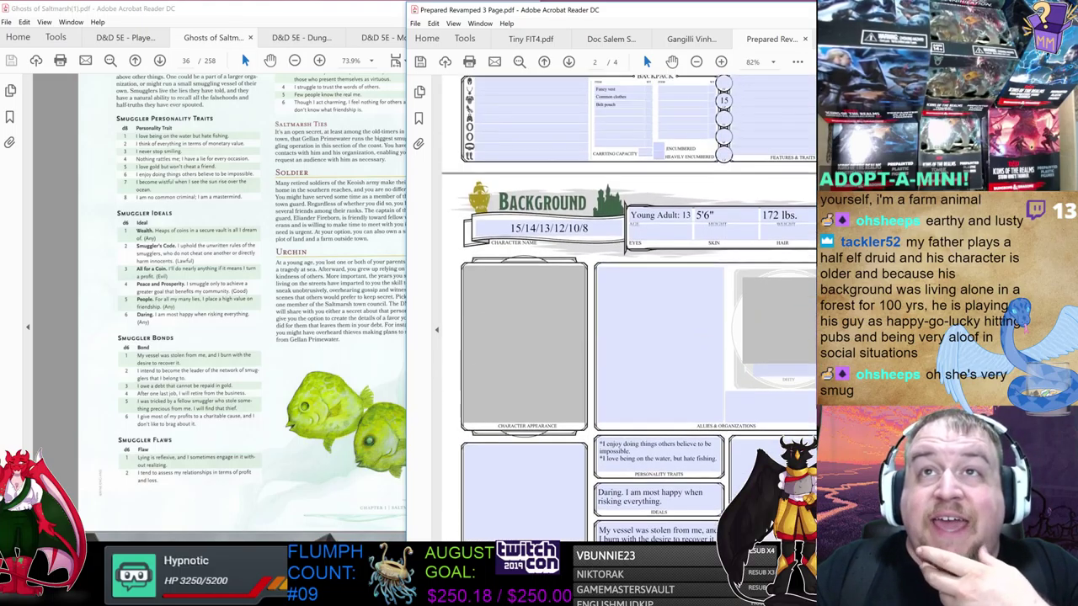
- Compare the Loxodon fighter's name, race and alignment entries with the overview of the Half-Orc ranger
click(551, 42)
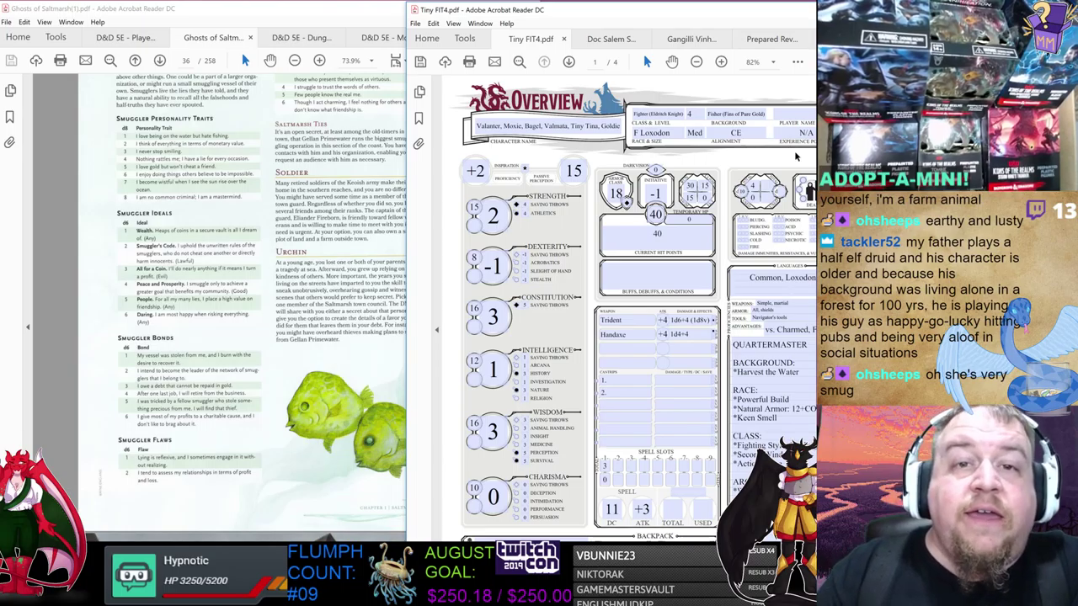
click(700, 266)
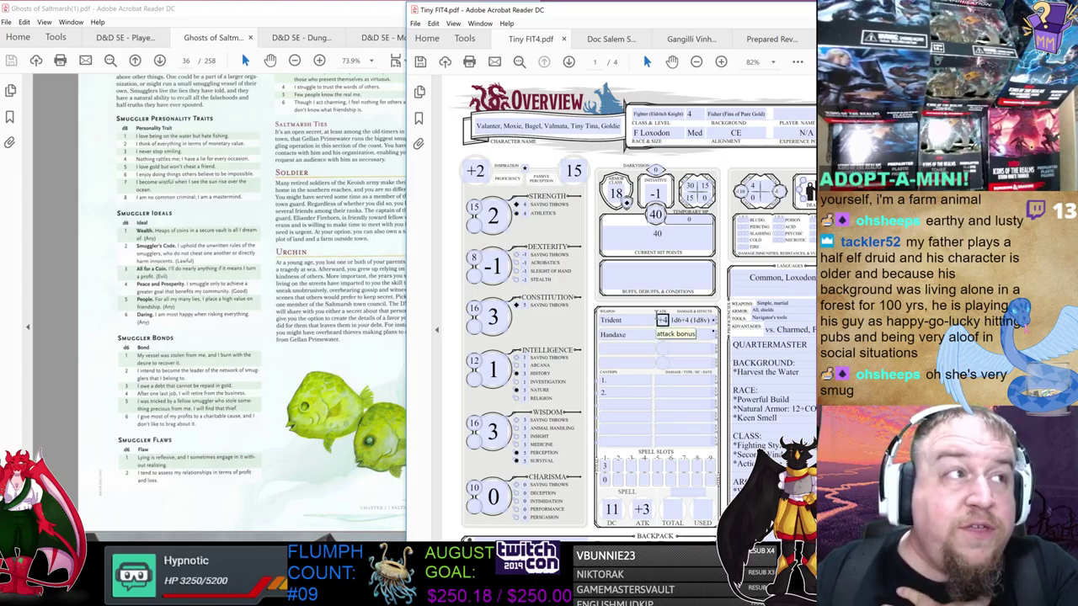
click(772, 39)
scroll(631, 295, up, 5)
scroll(631, 295, up, 3)
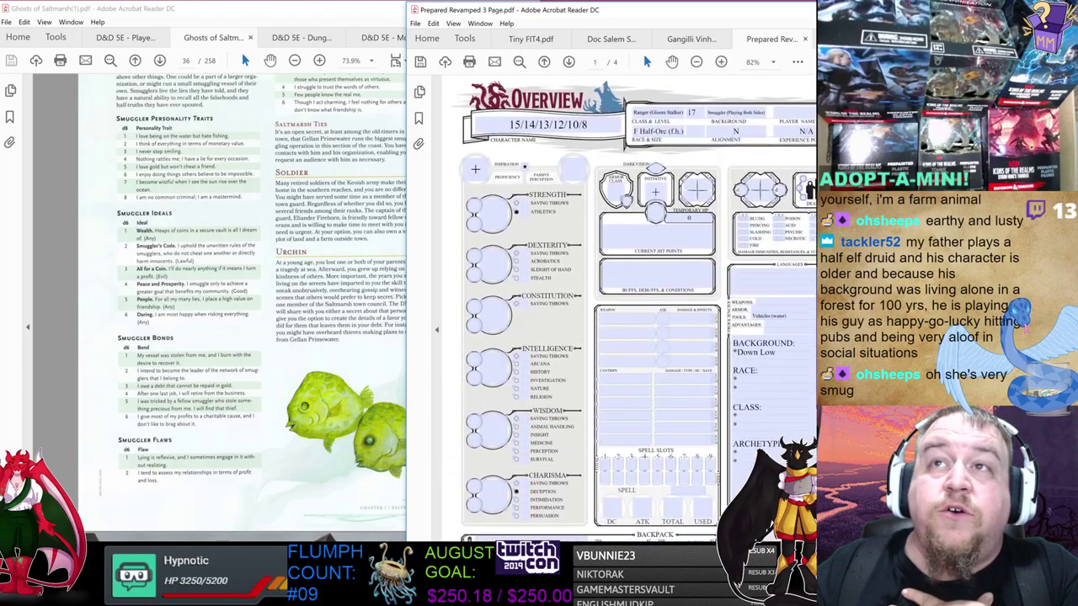
scroll(633, 308, up, 2)
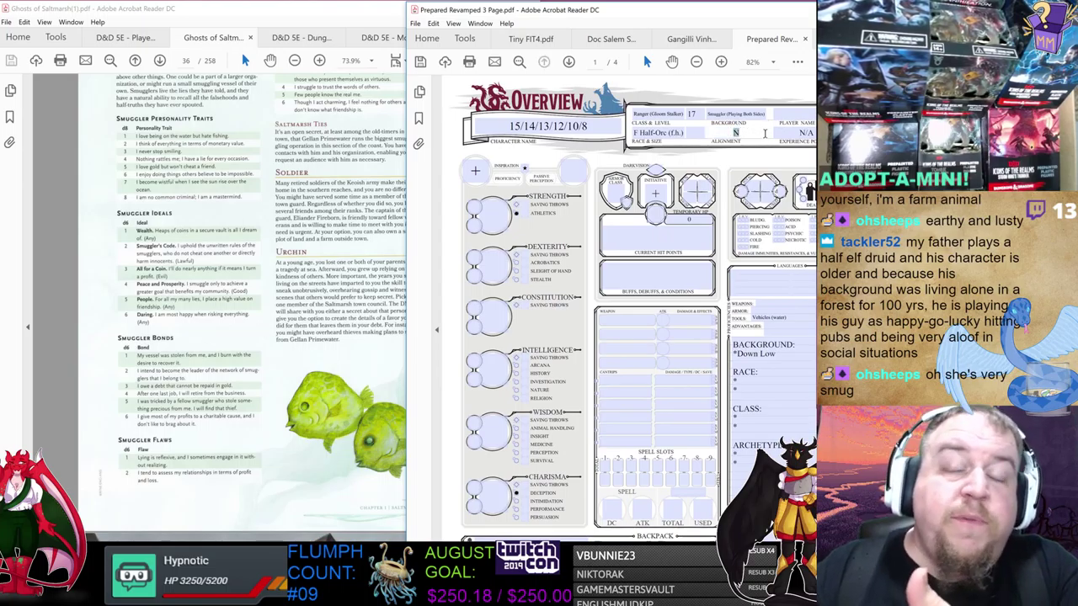
click(532, 43)
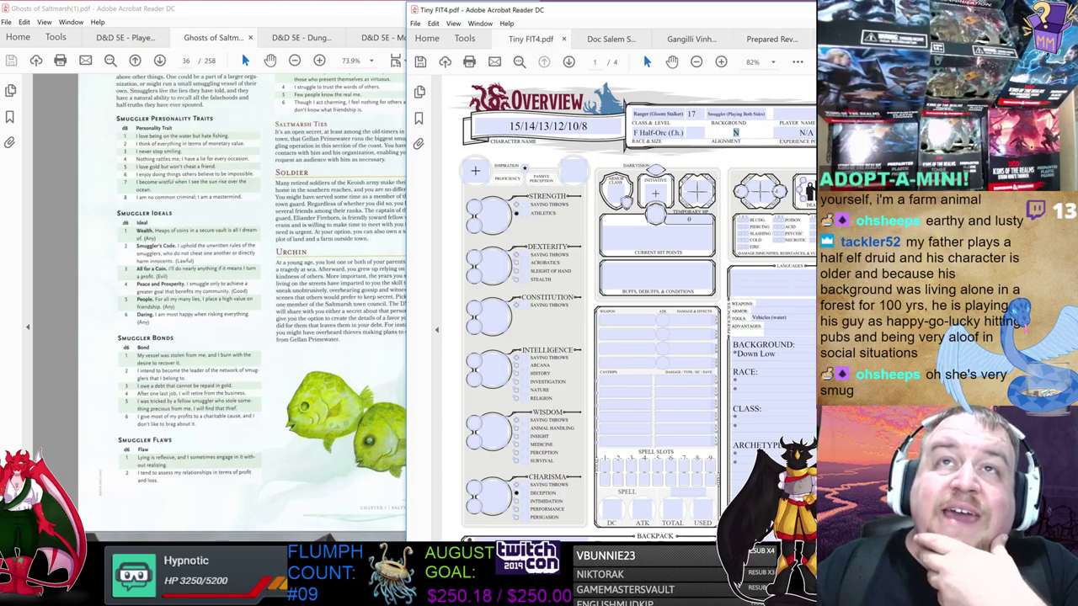
drag(477, 125, 622, 139)
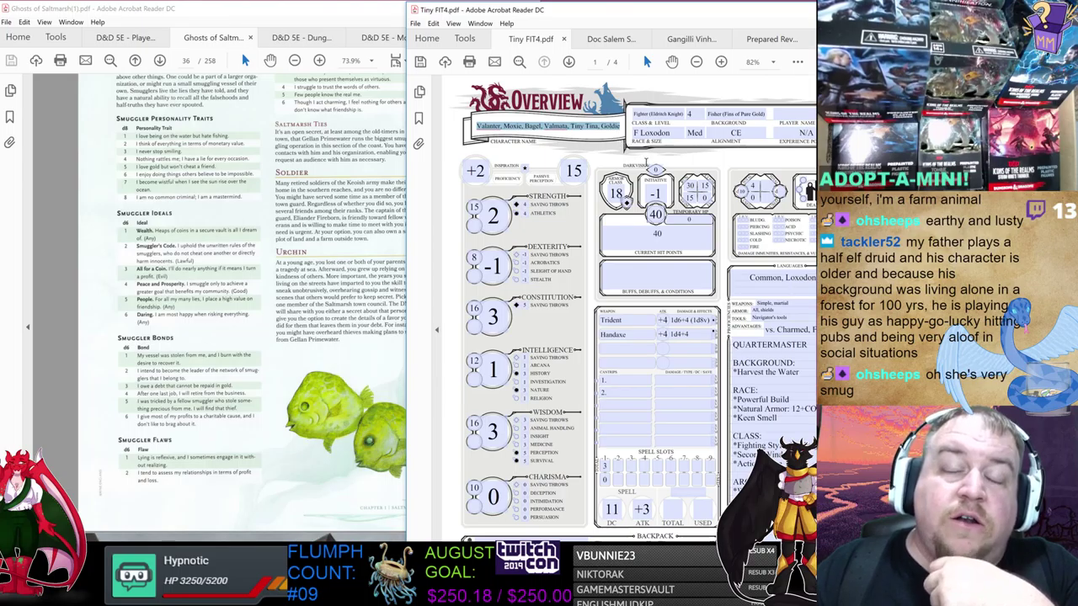
click(773, 39)
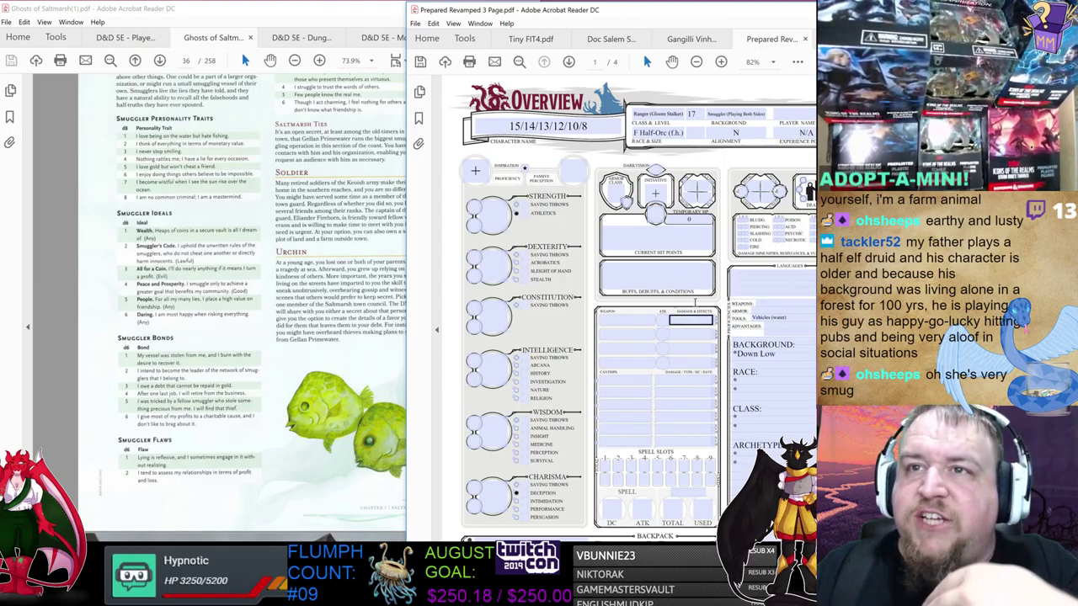
scroll(691, 303, down, 1)
scroll(629, 308, down, 8)
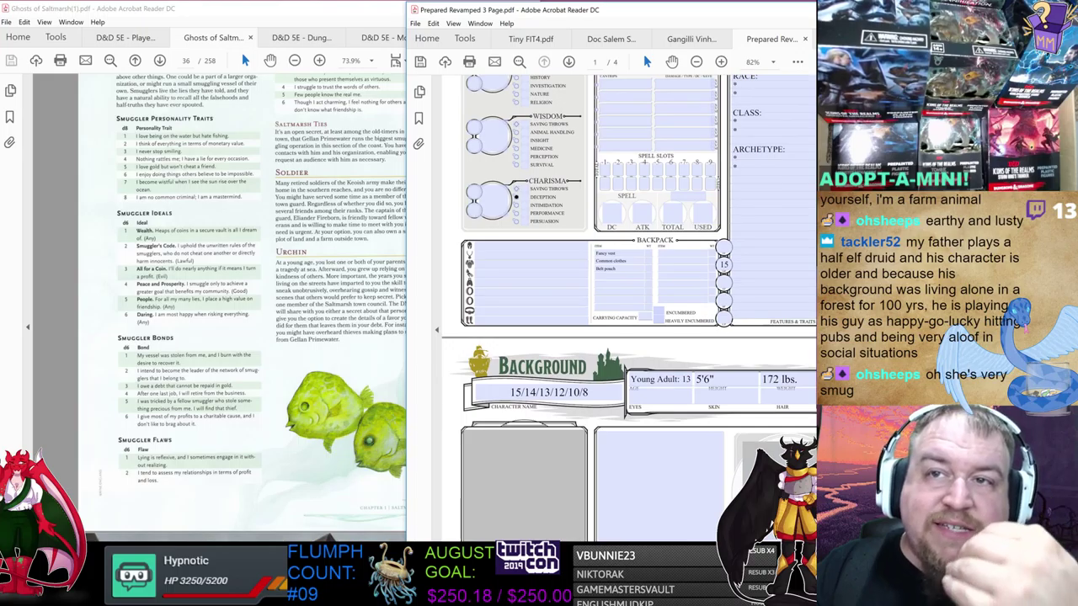
scroll(638, 303, up, 1)
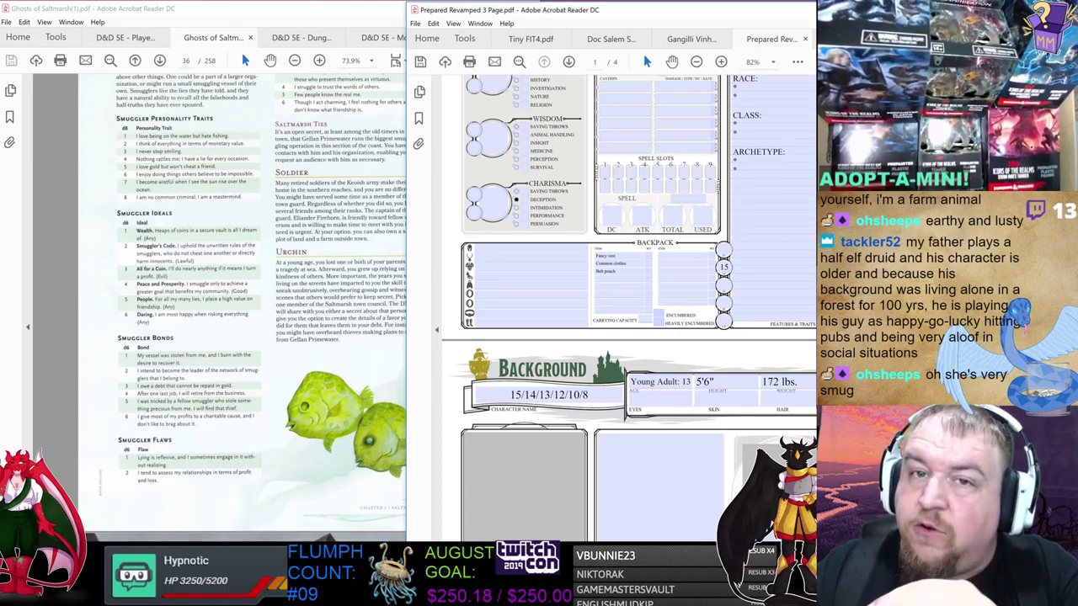
scroll(634, 308, up, 6)
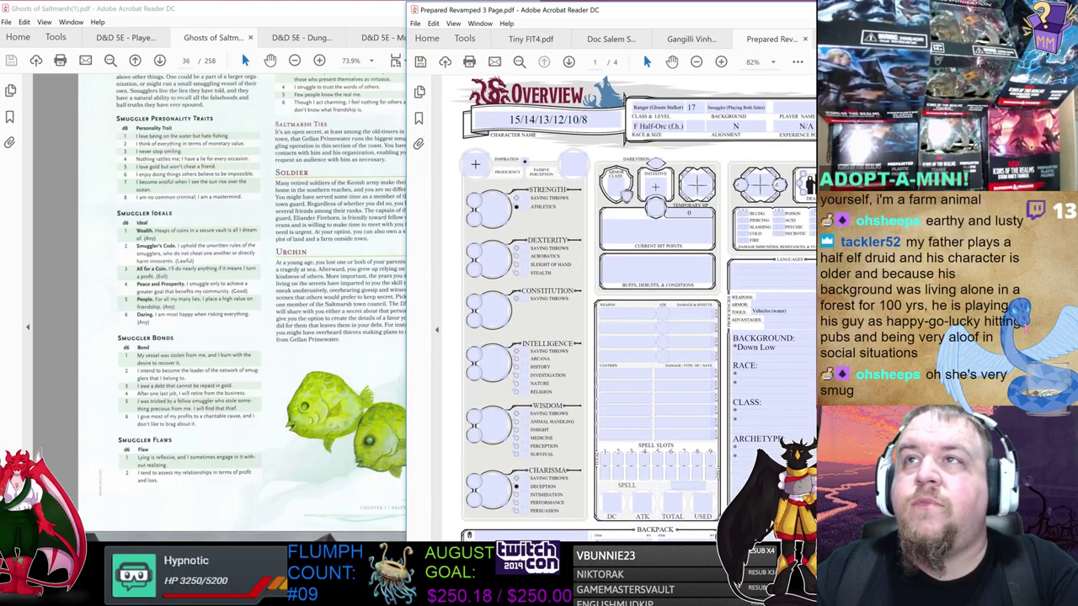
click(747, 289)
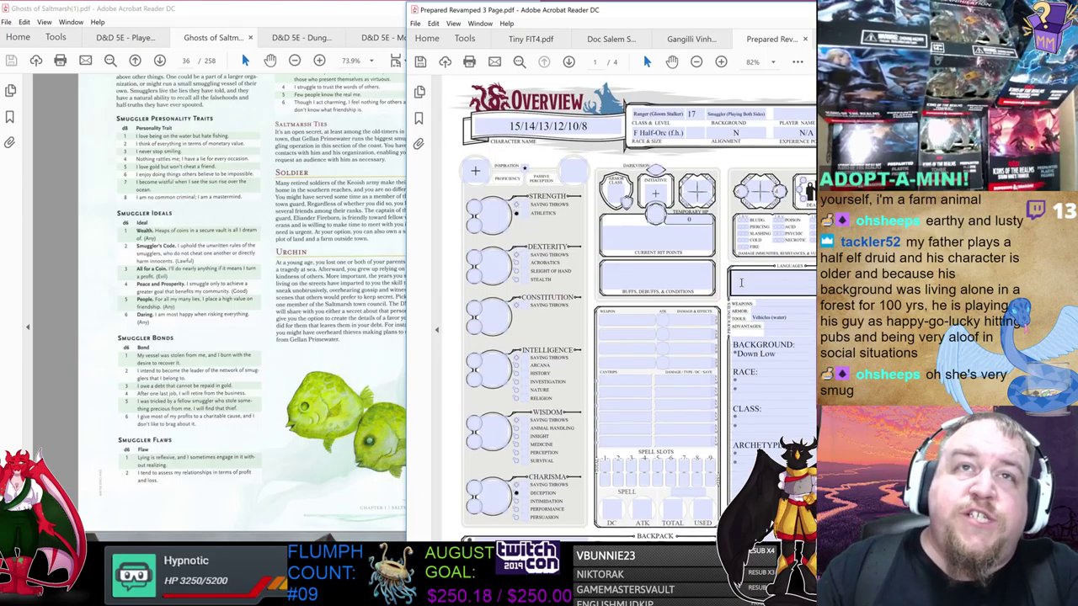
click(690, 279)
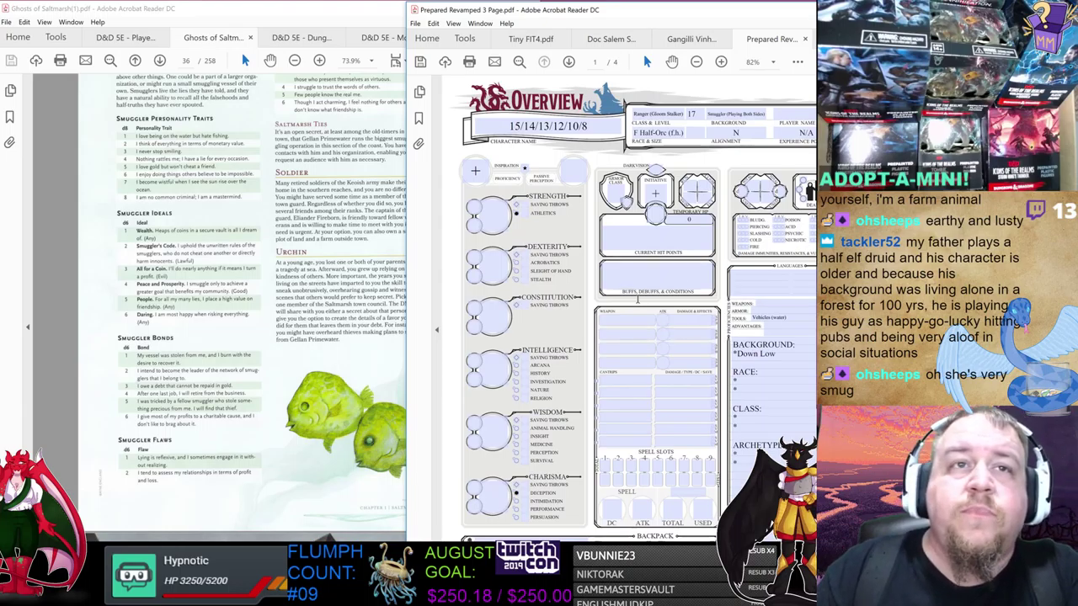
- Replace the number in the ranger's Flaws field with "I struggle to trust the words of others."
scroll(593, 308, down, 1)
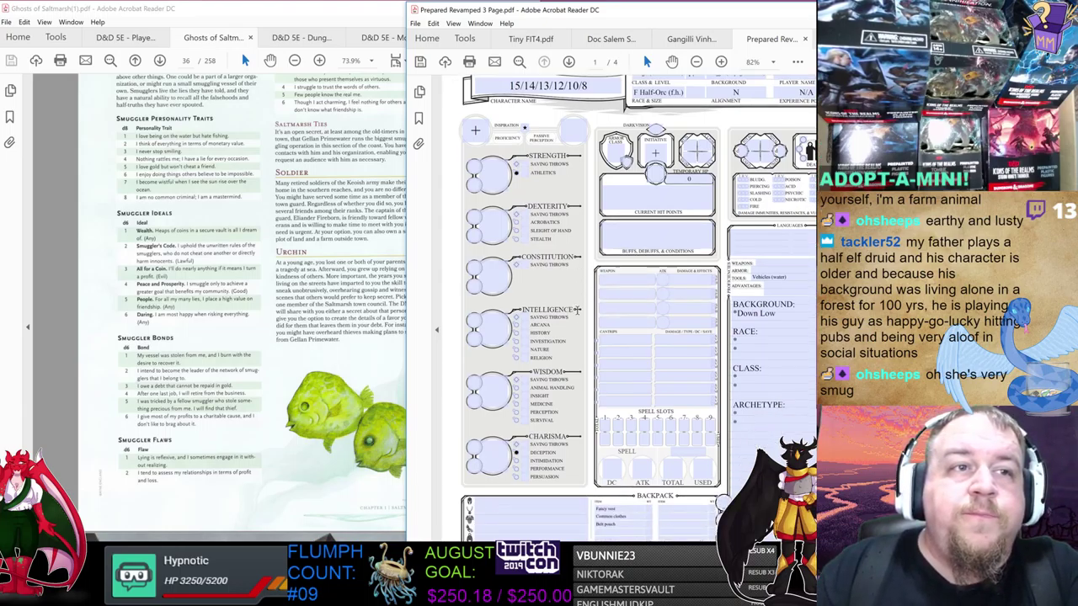
scroll(791, 288, down, 3)
scroll(631, 308, down, 15)
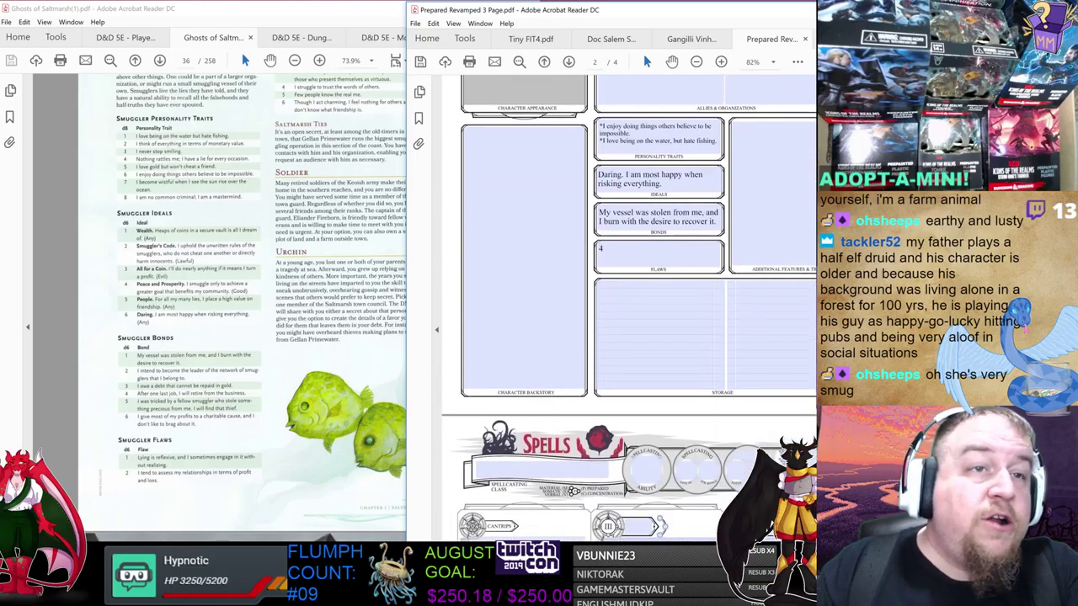
scroll(308, 270, up, 1)
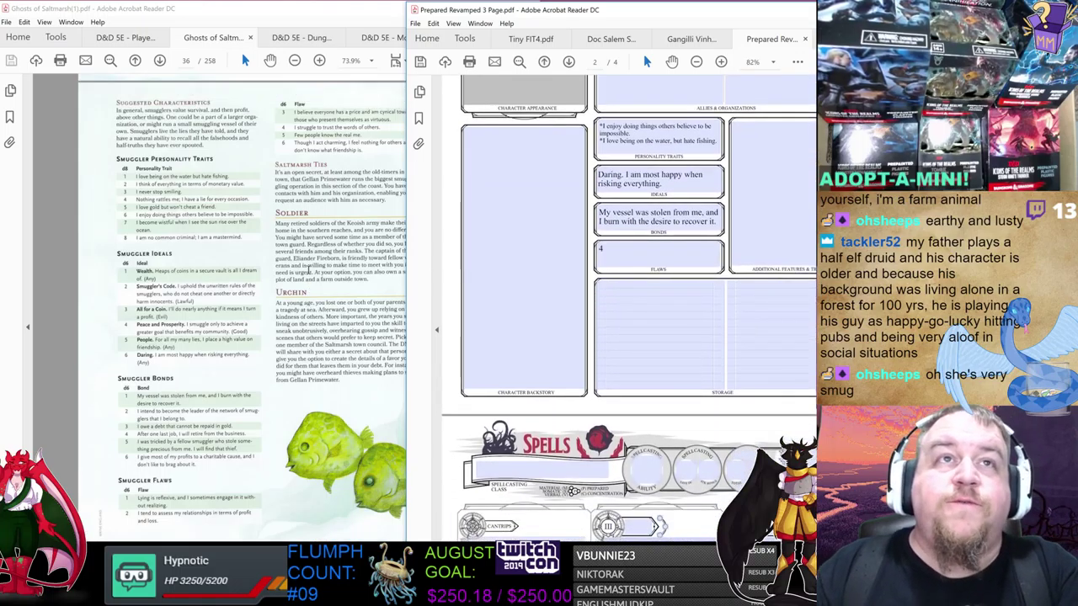
click(617, 250)
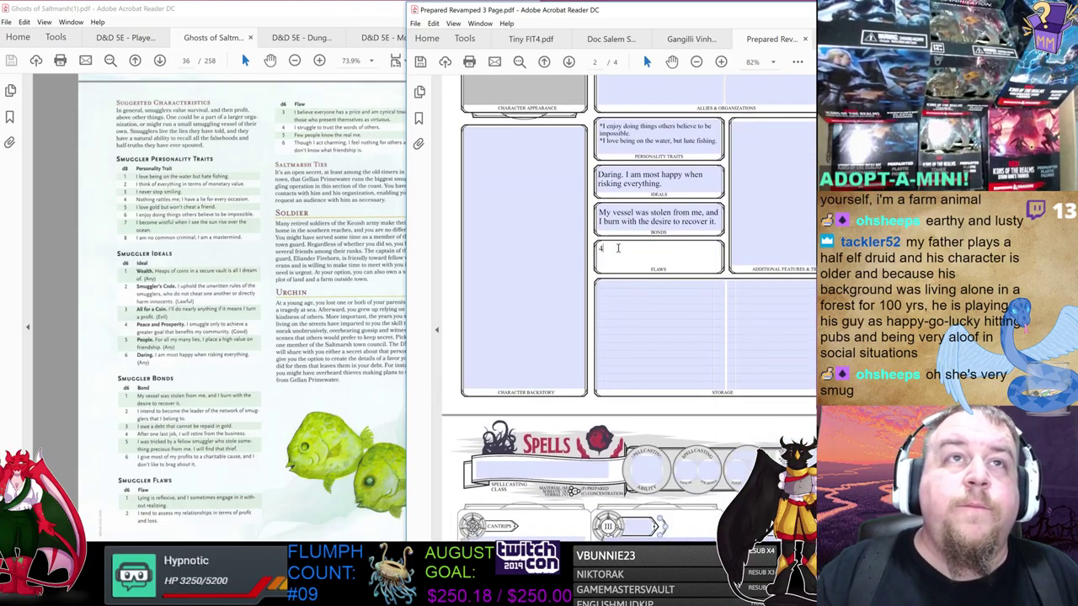
key(BackSpace)
text(I)
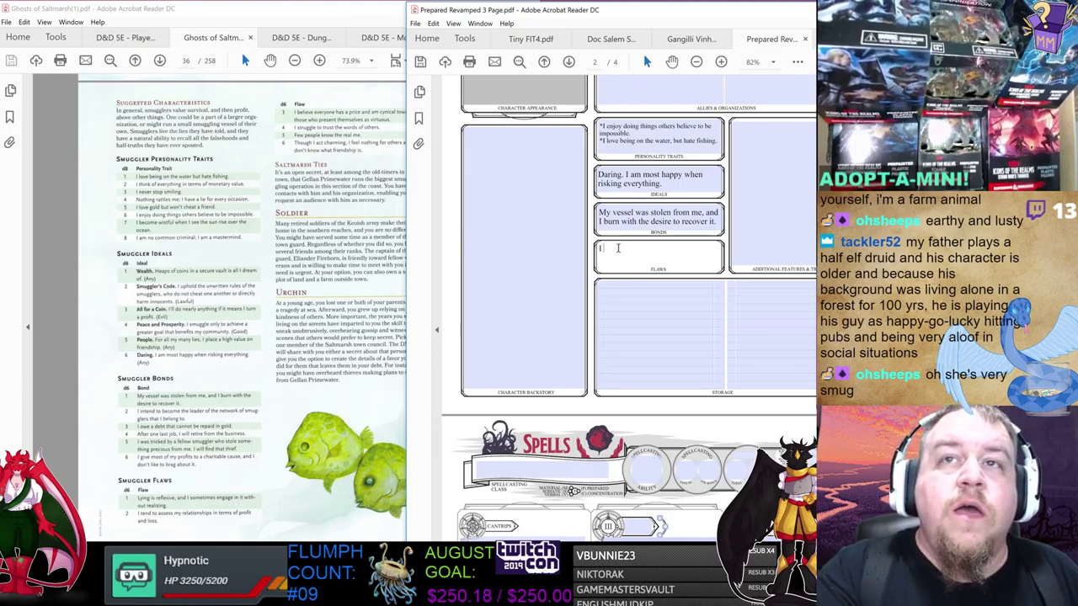
text( struggle )
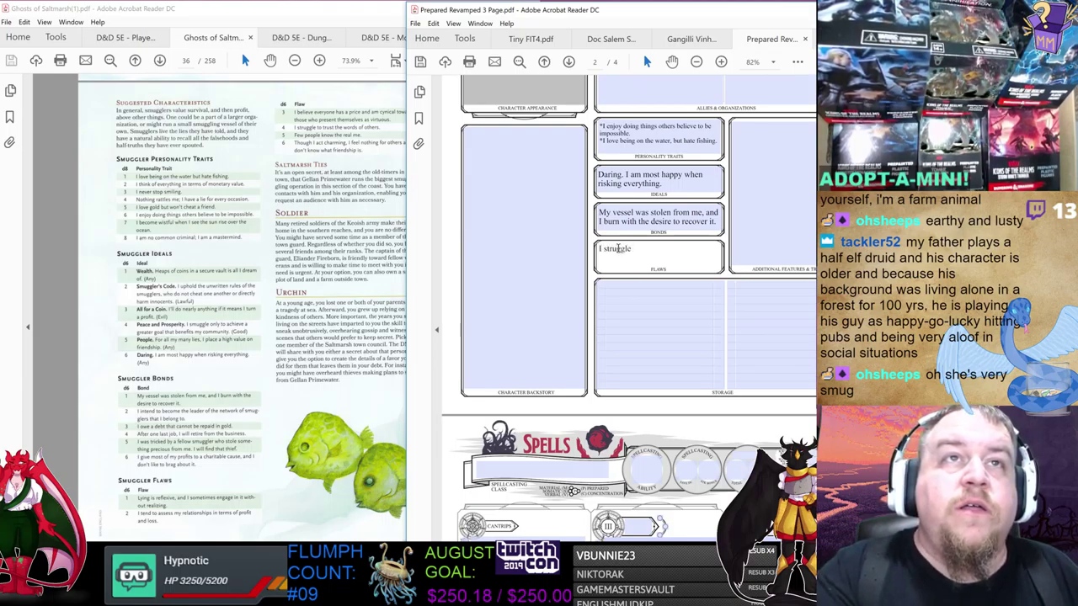
text(to trust the wor)
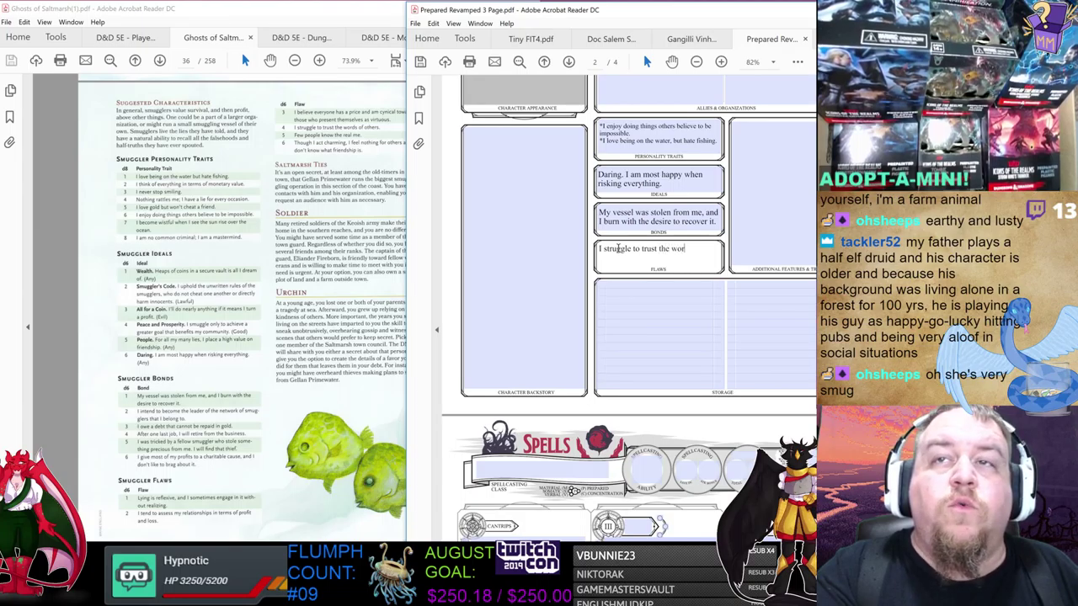
text(ds of others.)
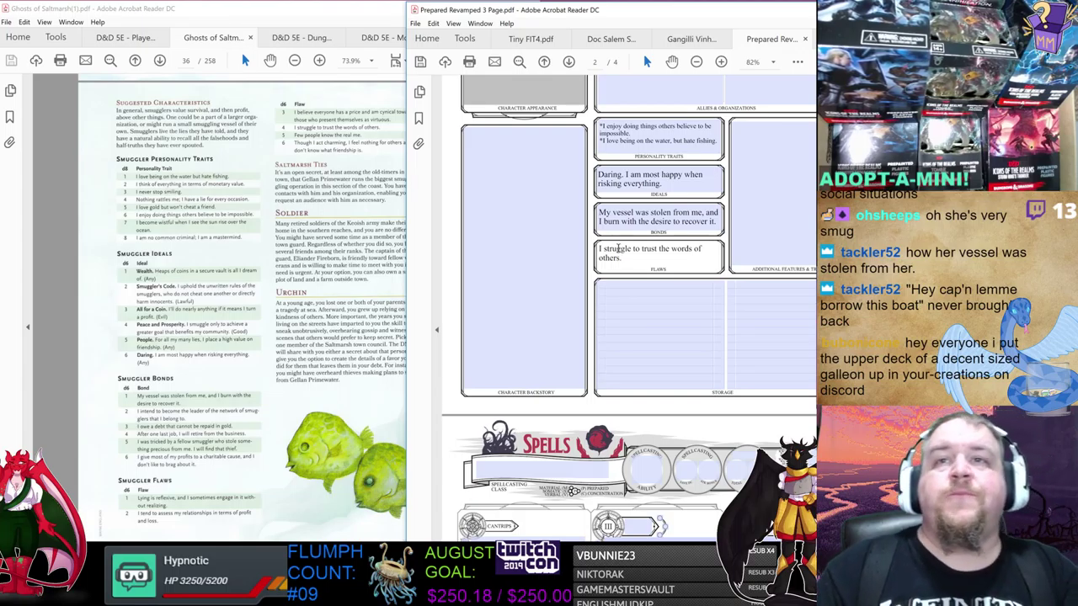
click(577, 232)
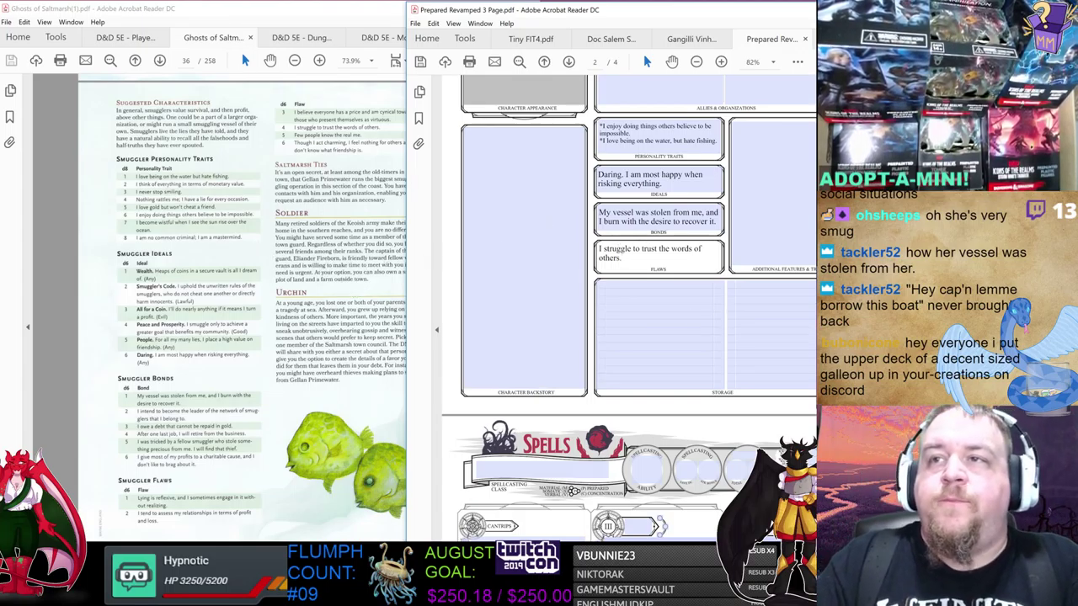
scroll(637, 303, up, 3)
scroll(637, 303, up, 10)
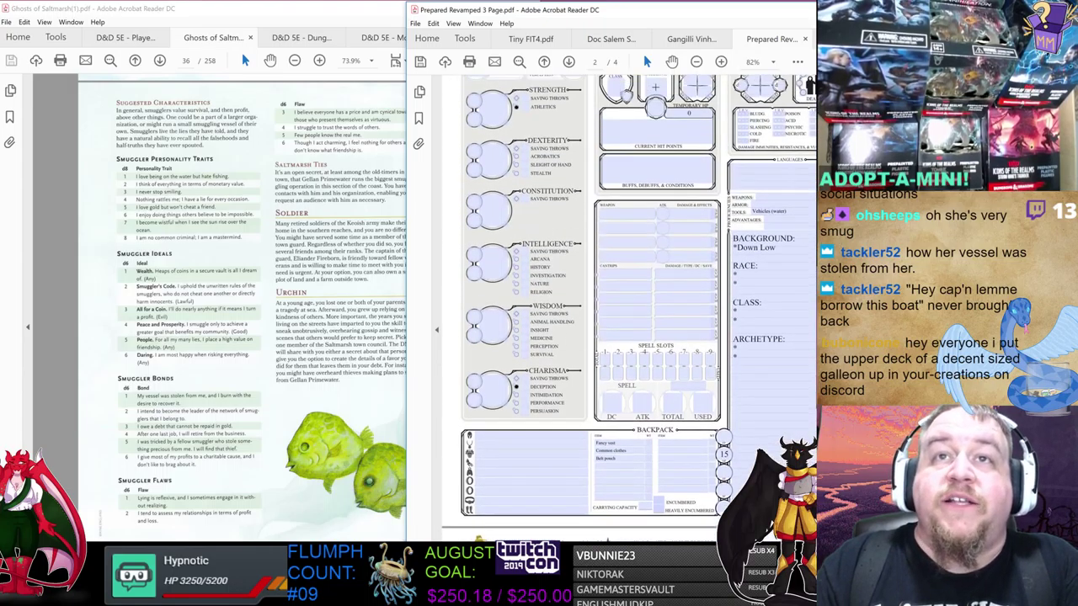
- Review the Half-Orc ranger's overview page, then the traits, ideal, bond and flaw on the background page
scroll(638, 303, up, 1)
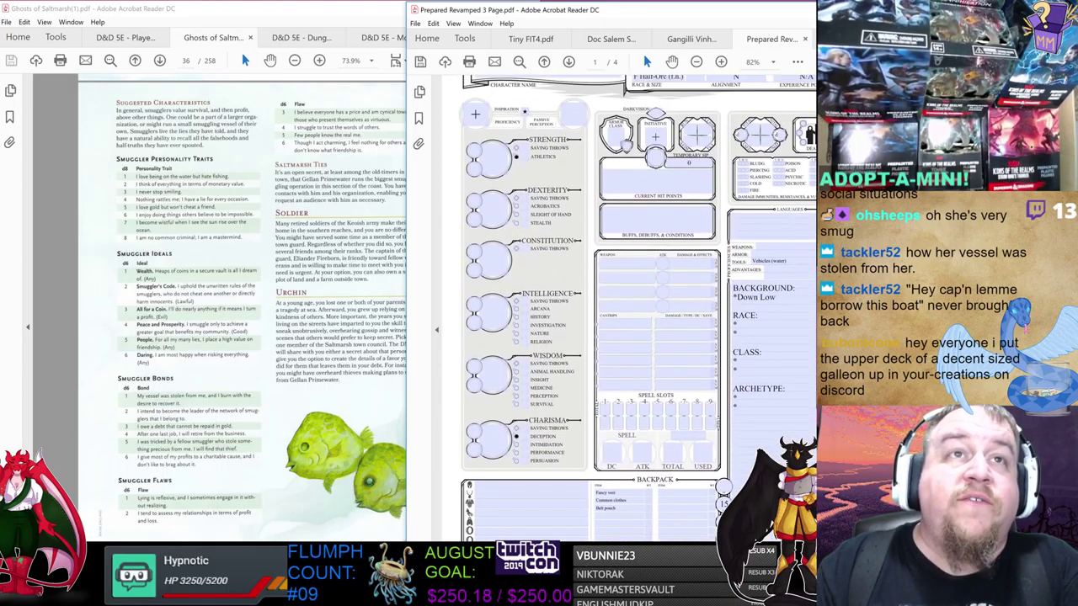
scroll(637, 303, up, 2)
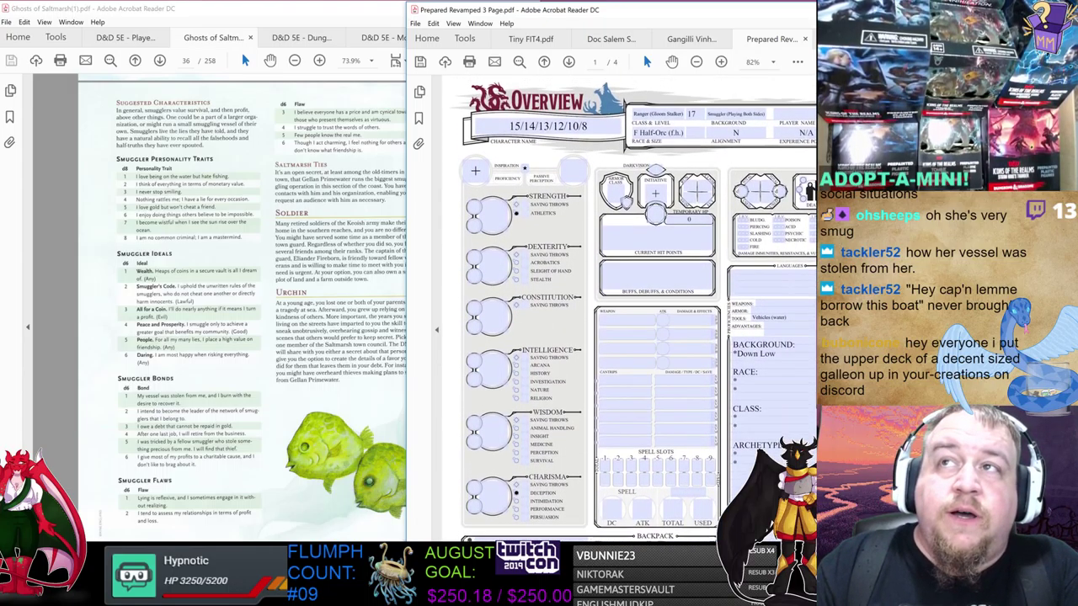
scroll(637, 303, down, 1)
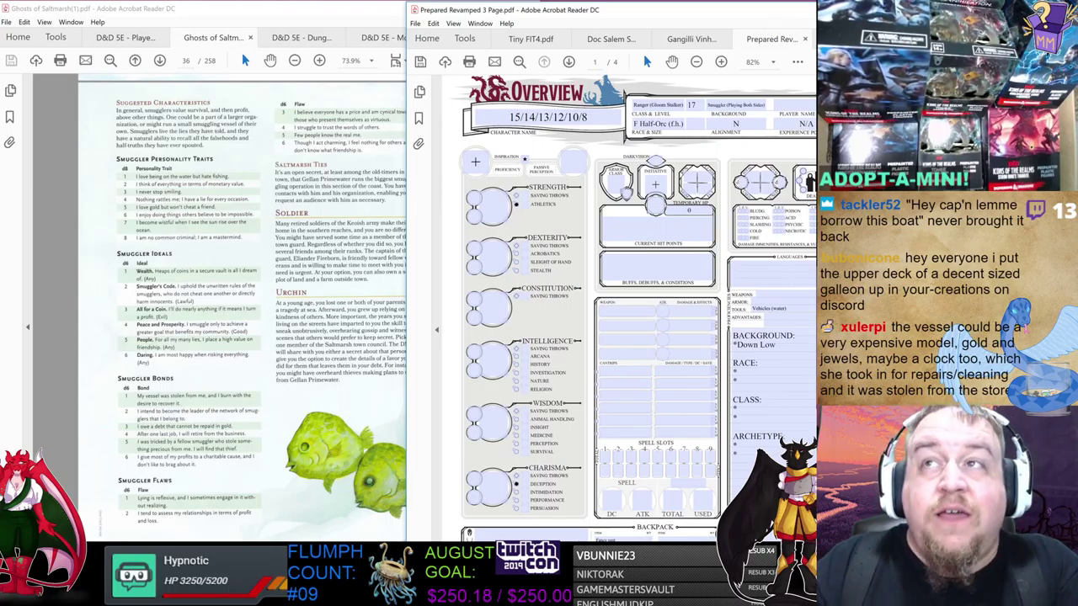
scroll(629, 308, down, 10)
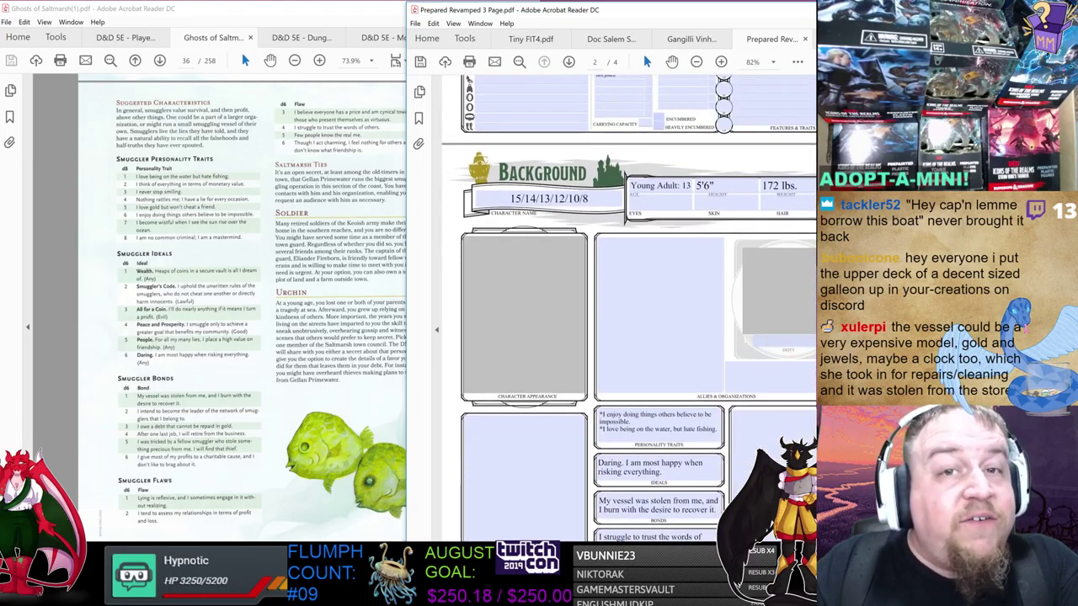
scroll(628, 308, down, 5)
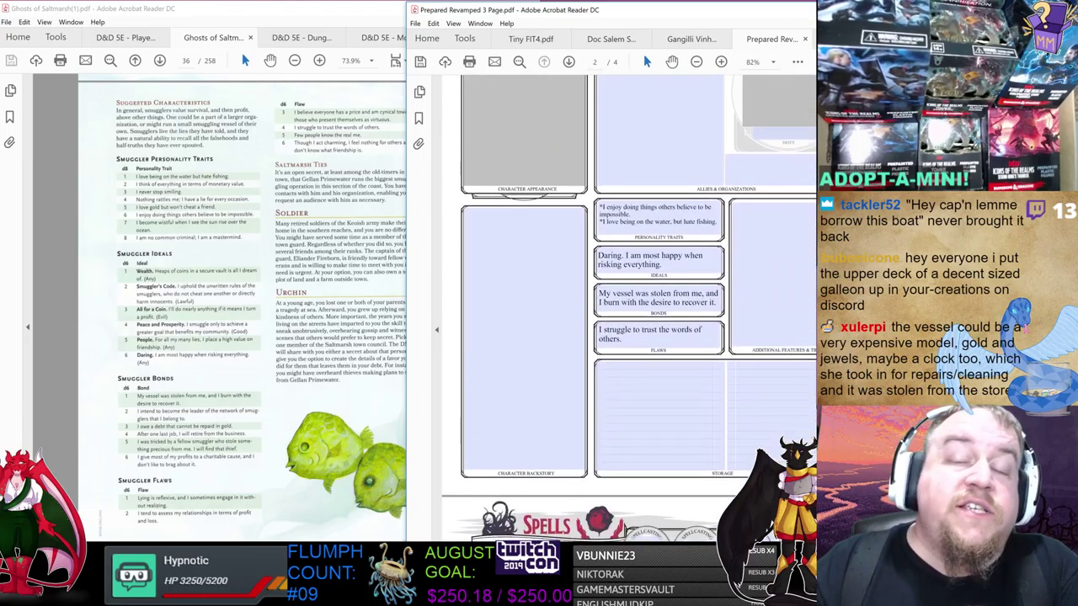
scroll(629, 308, up, 15)
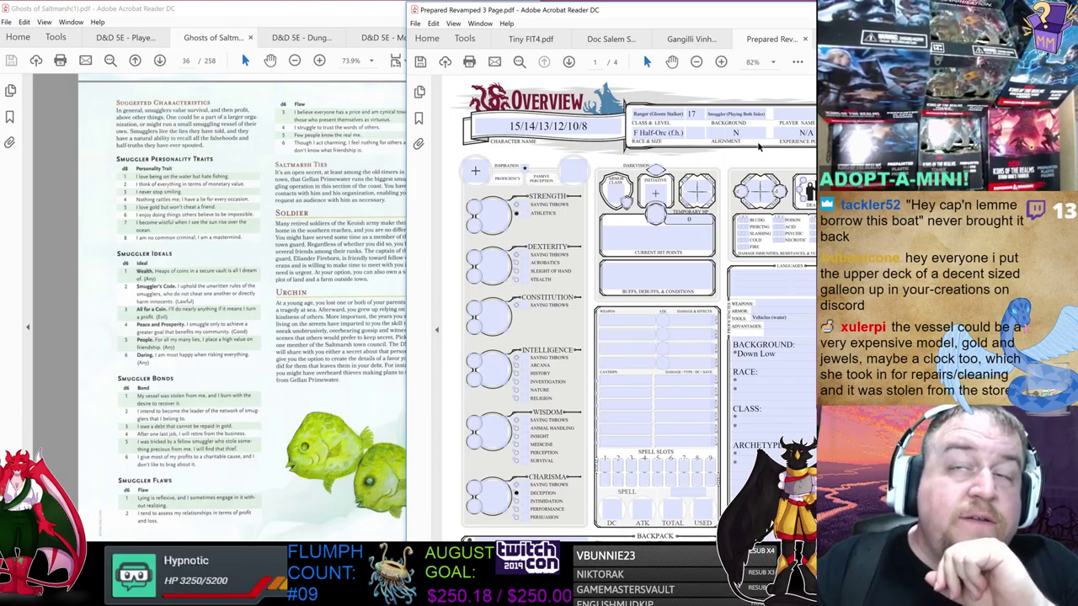
- Switch to the Character Randomizer spreadsheet and roll one three-sided die in its dice roller
drag(792, 1, 793, 14)
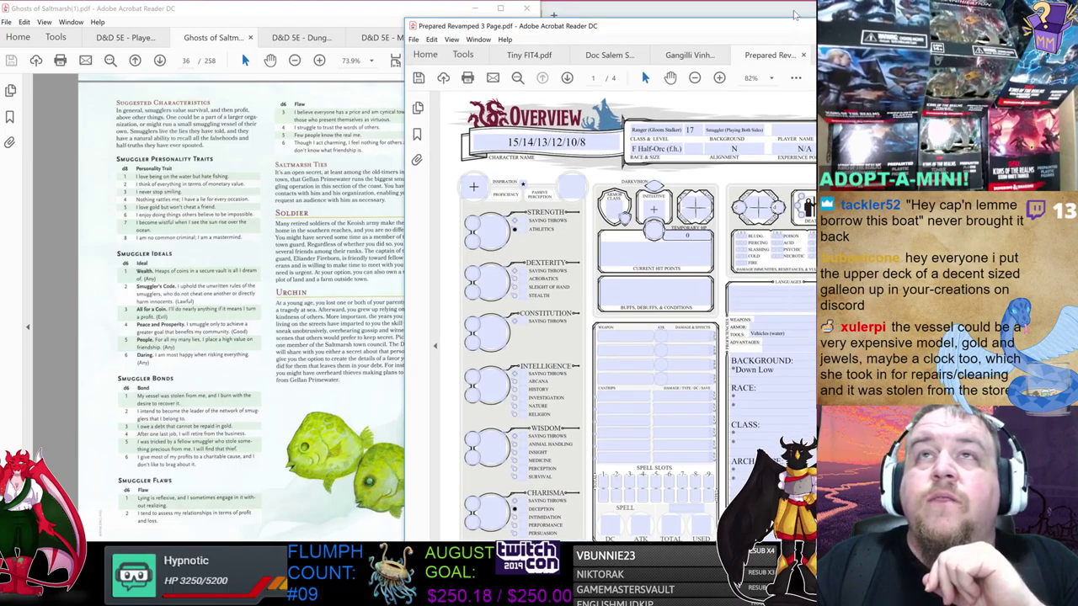
key(alt+Tab)
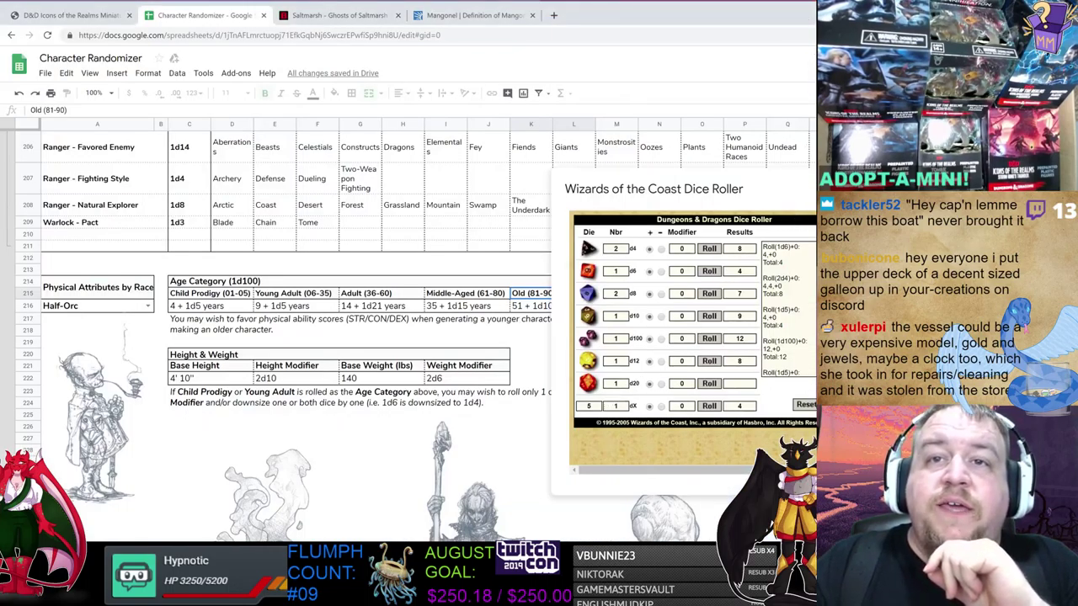
double_click(589, 405)
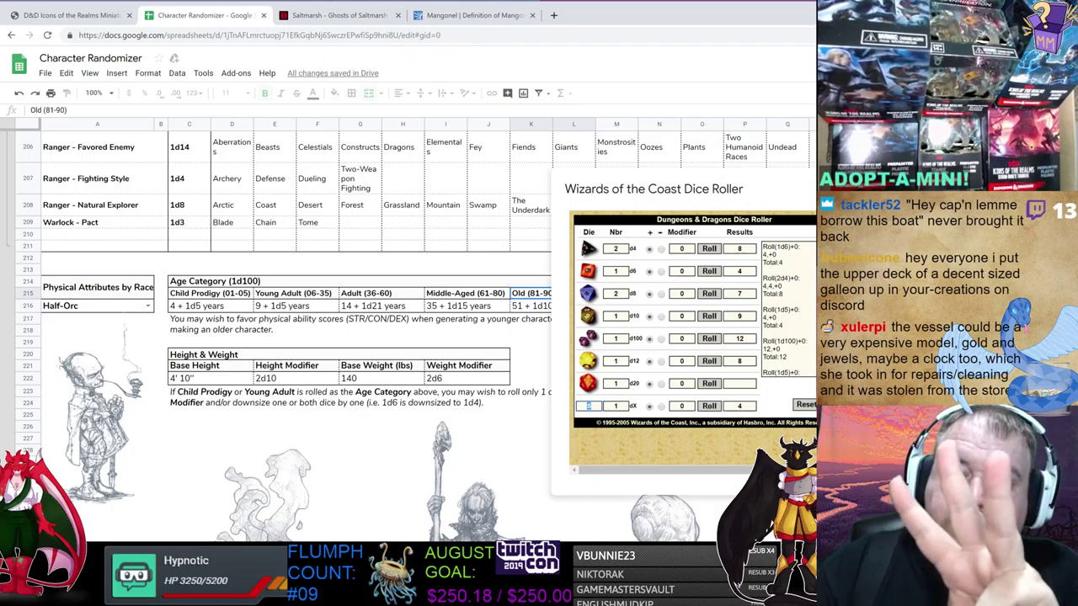
click(711, 406)
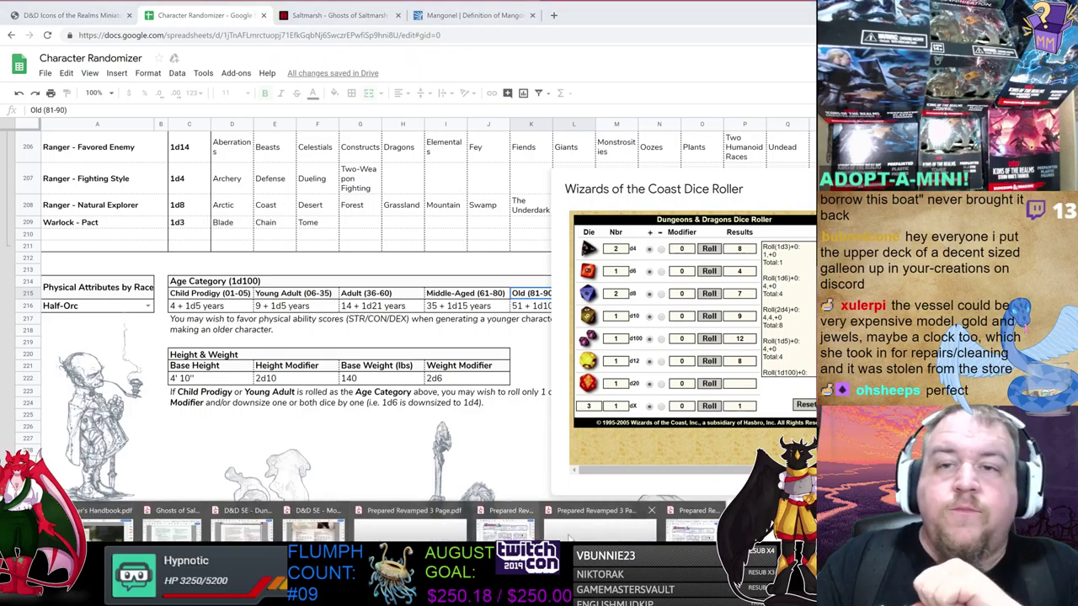
- Return to the ranger's sheet and add the line "FIRST MATE" above the BACKGROUND heading in the features and traits
key(alt+Tab)
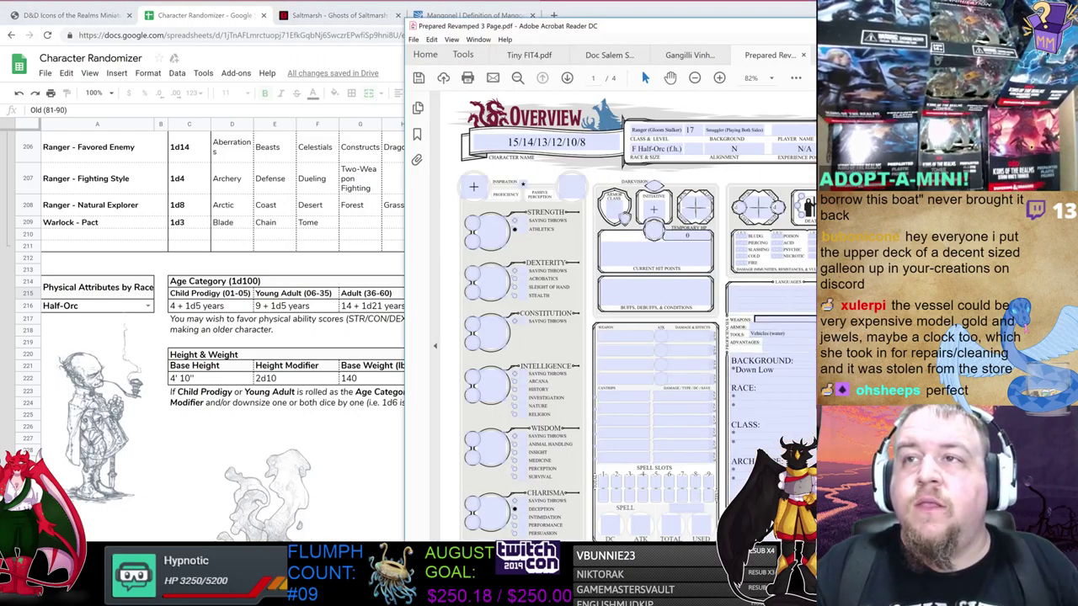
scroll(628, 316, down, 5)
scroll(628, 317, down, 4)
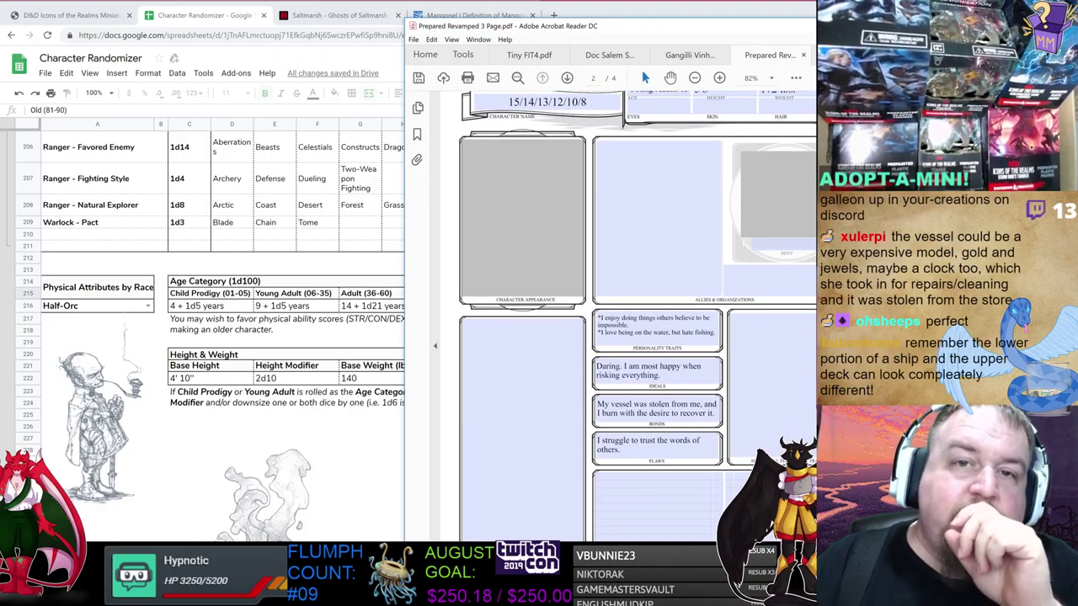
scroll(628, 317, down, 1)
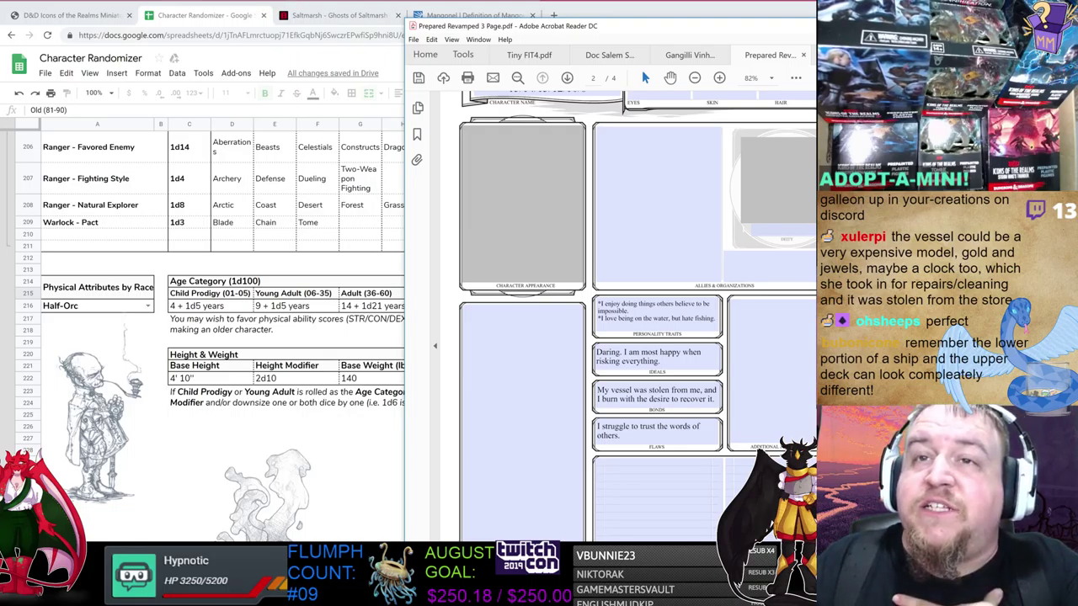
scroll(638, 317, up, 2)
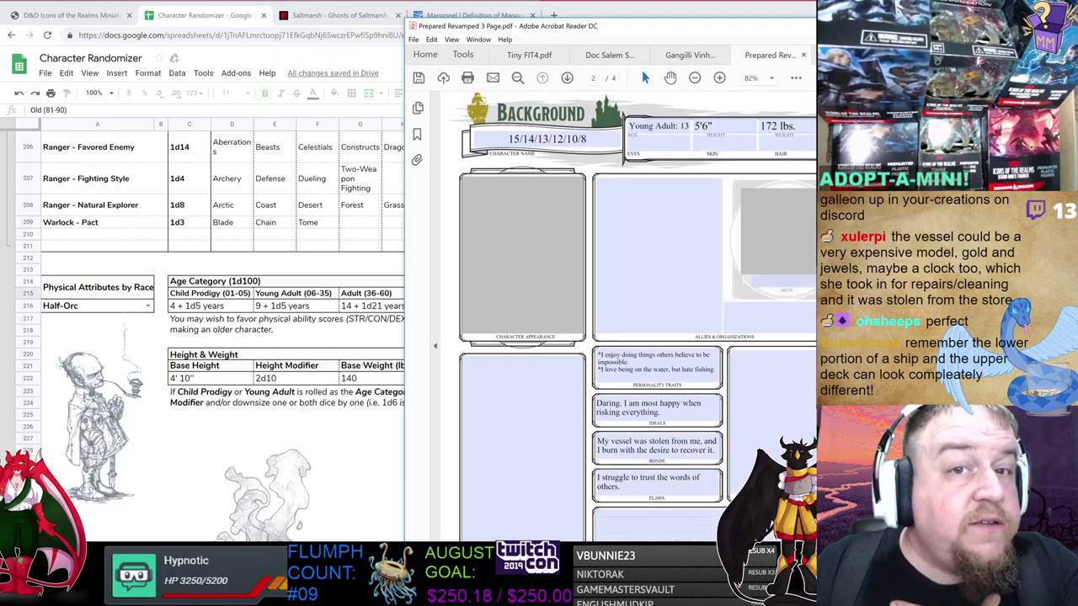
scroll(628, 317, up, 10)
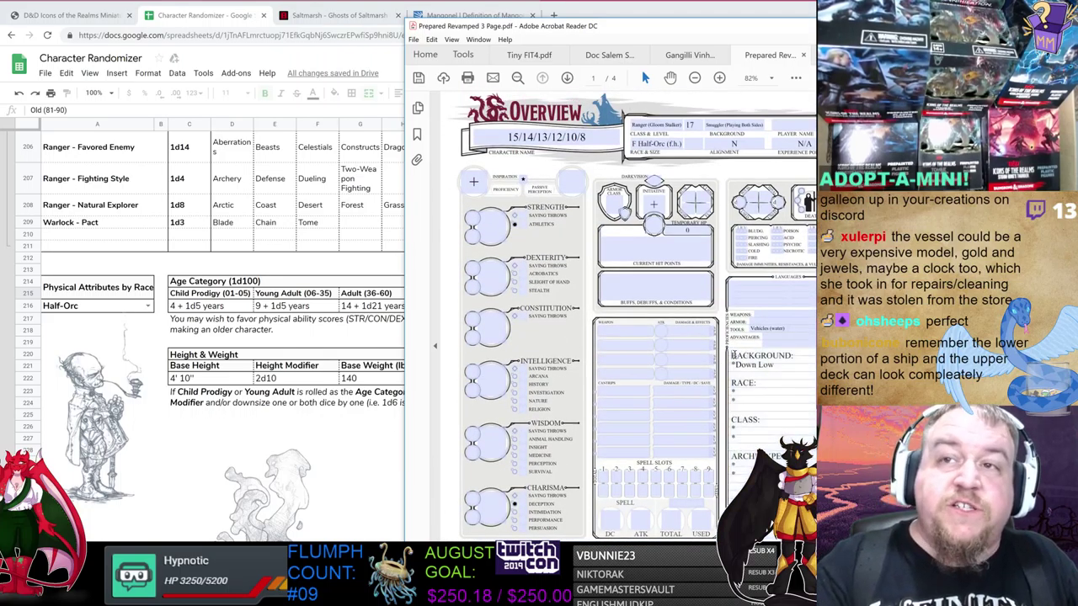
key(Return)
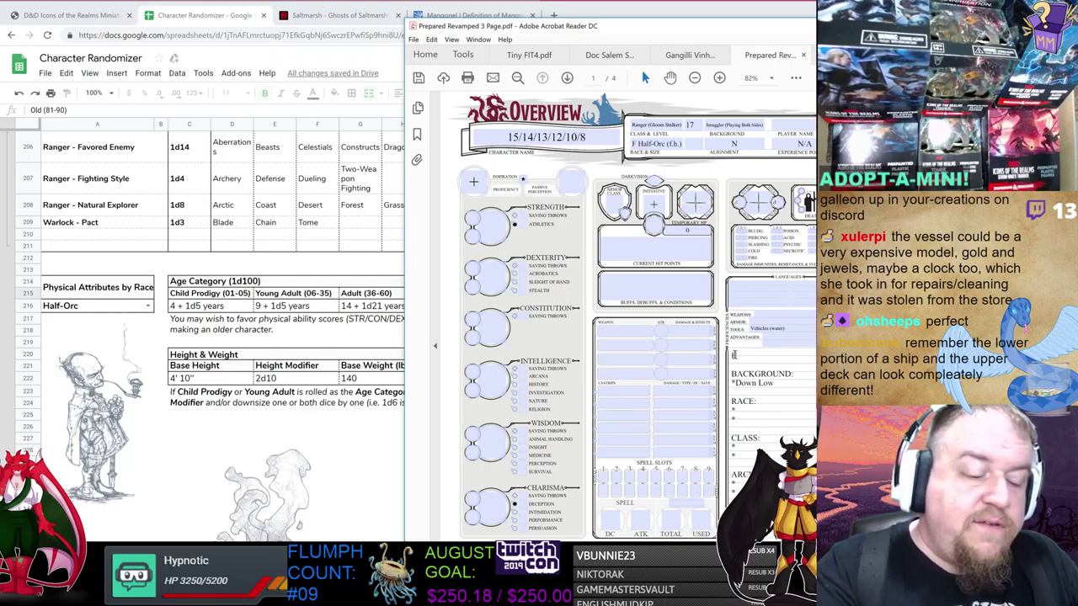
text(URS)
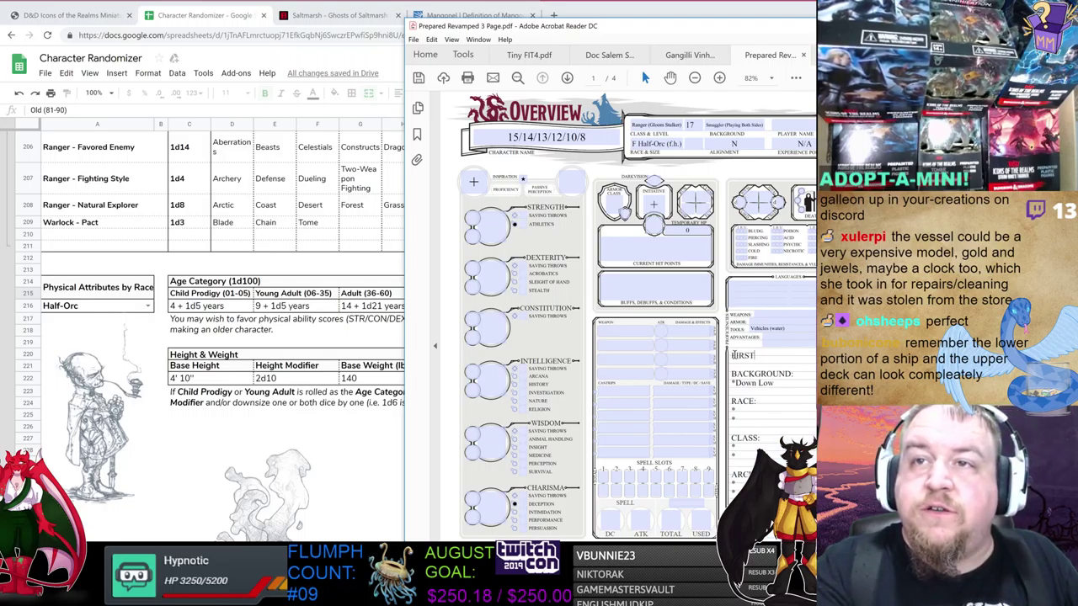
text(T MATE)
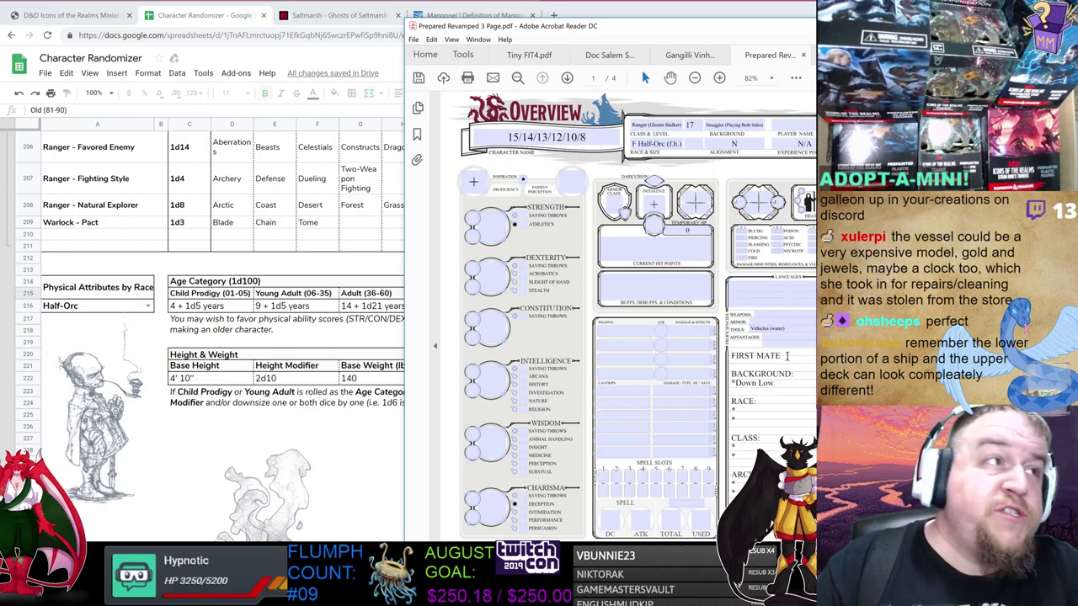
click(786, 356)
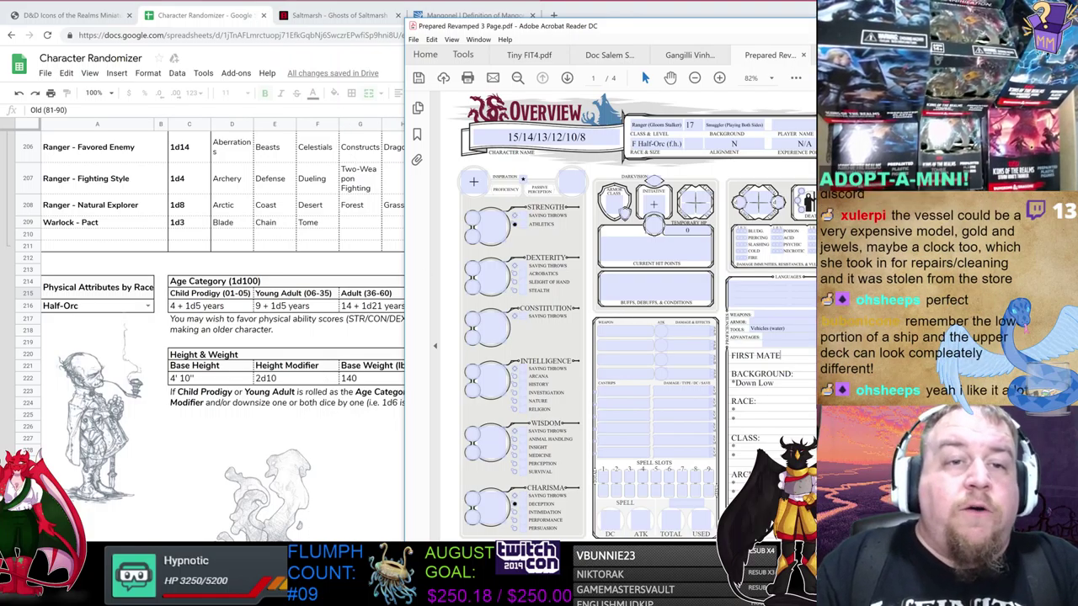
- Search Ghosts of Saltmarsh for the ship officer rules, checking pages 124 and 159 and the pages around 132
click(372, 599)
click(202, 524)
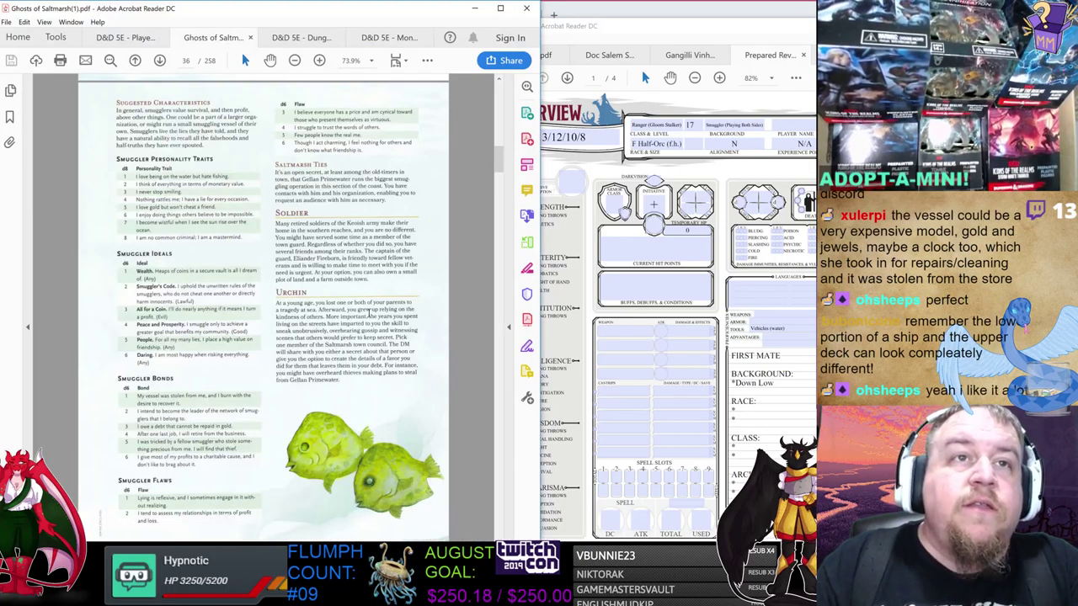
click(192, 63)
text(124)
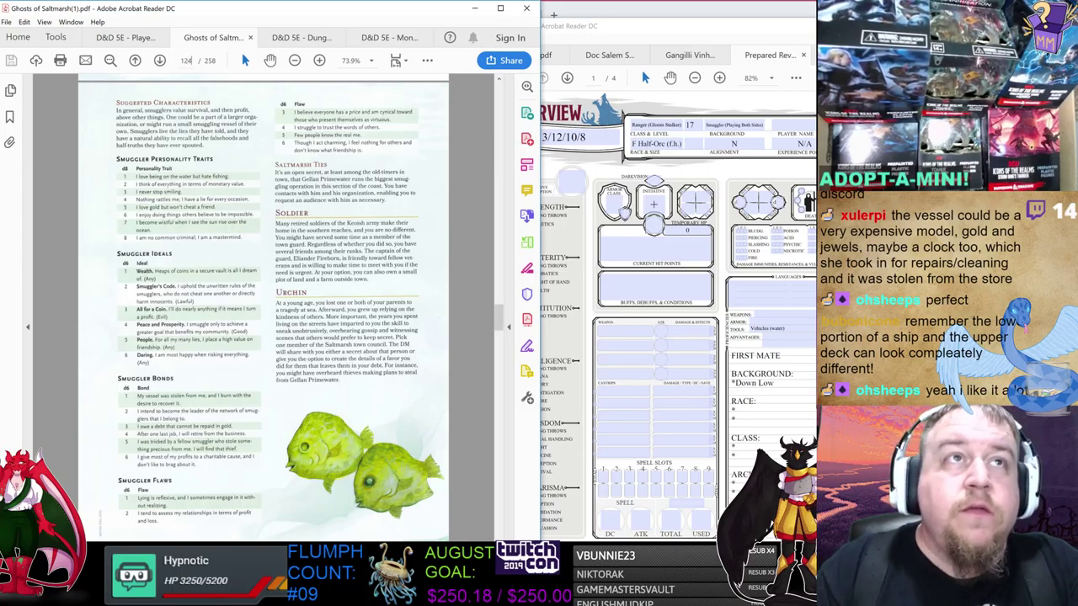
key(Return)
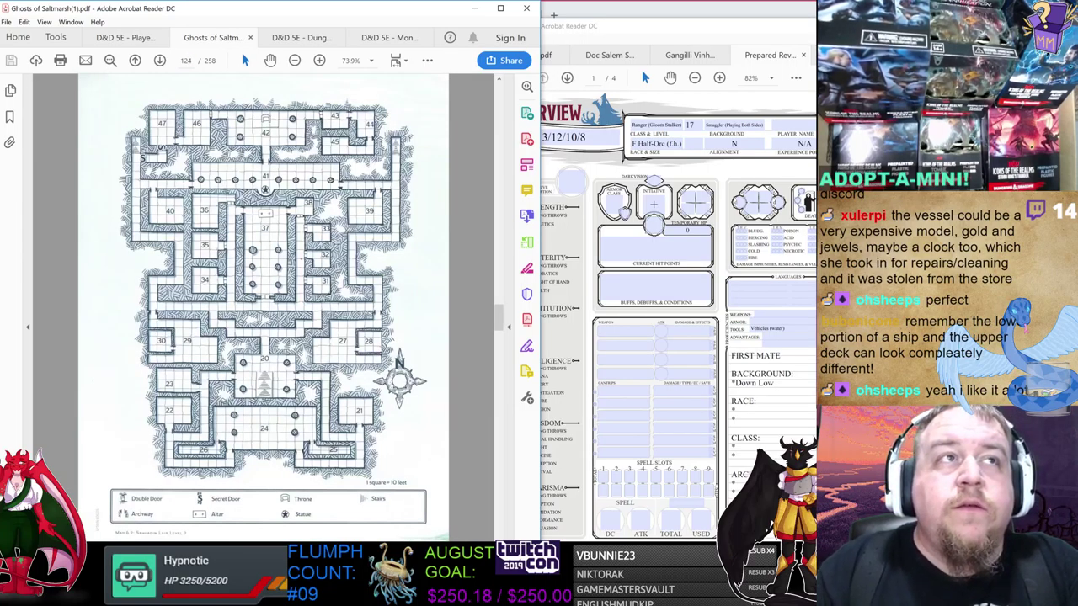
click(198, 64)
text(159)
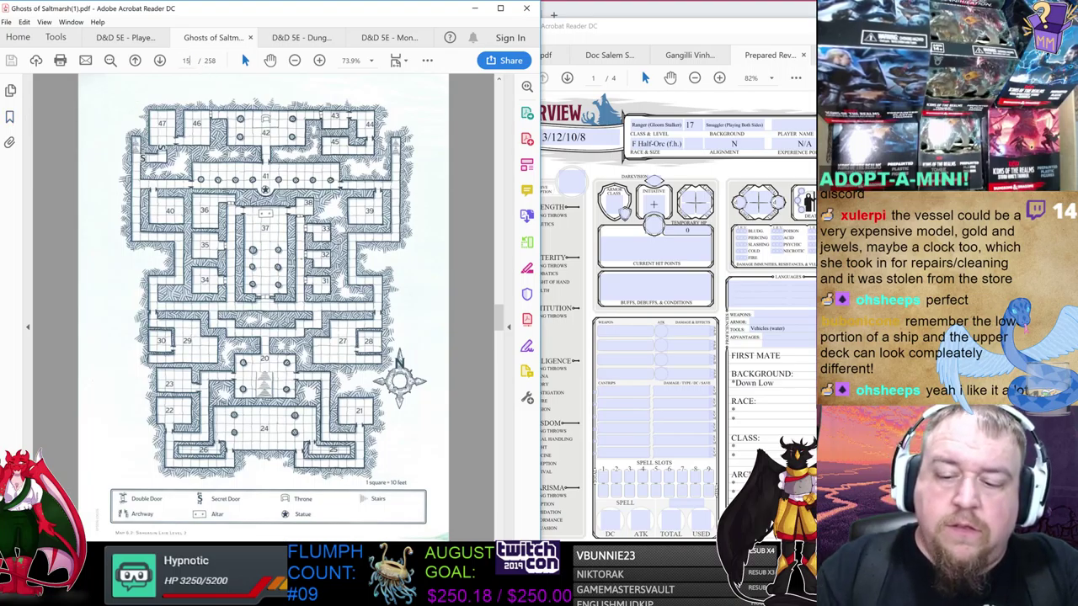
key(Return)
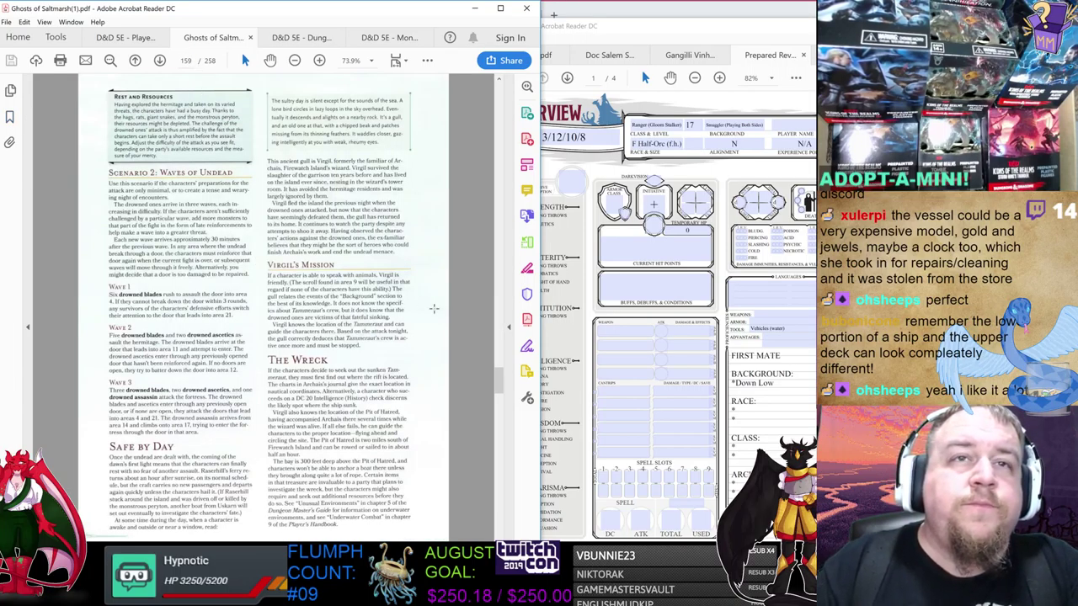
drag(498, 384, 499, 332)
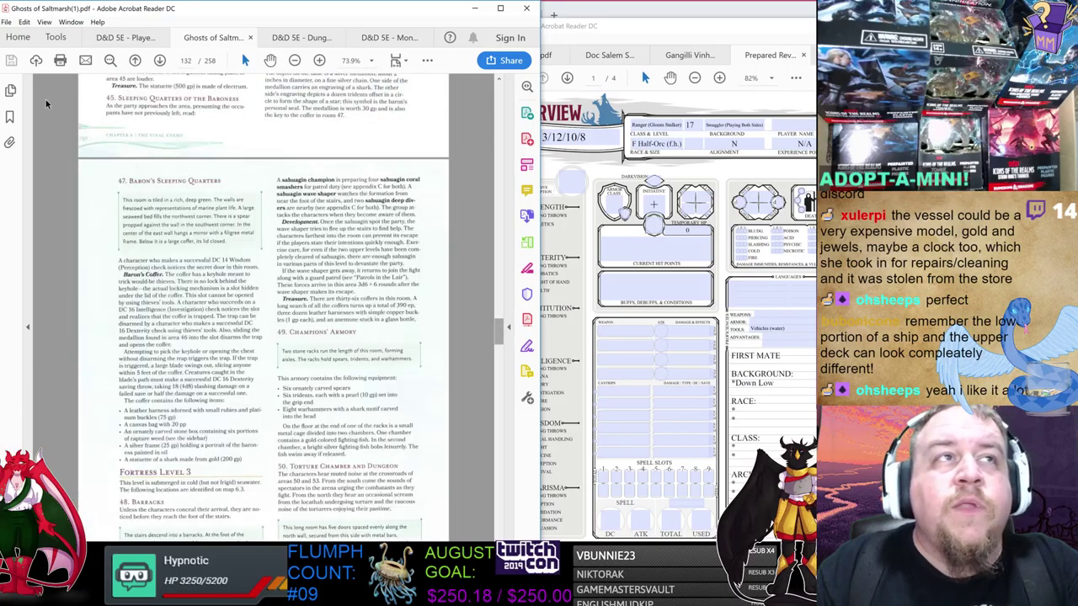
- Go to Appendix A: Of Ships and the Sea and find the First Mate entry on page 197
click(9, 116)
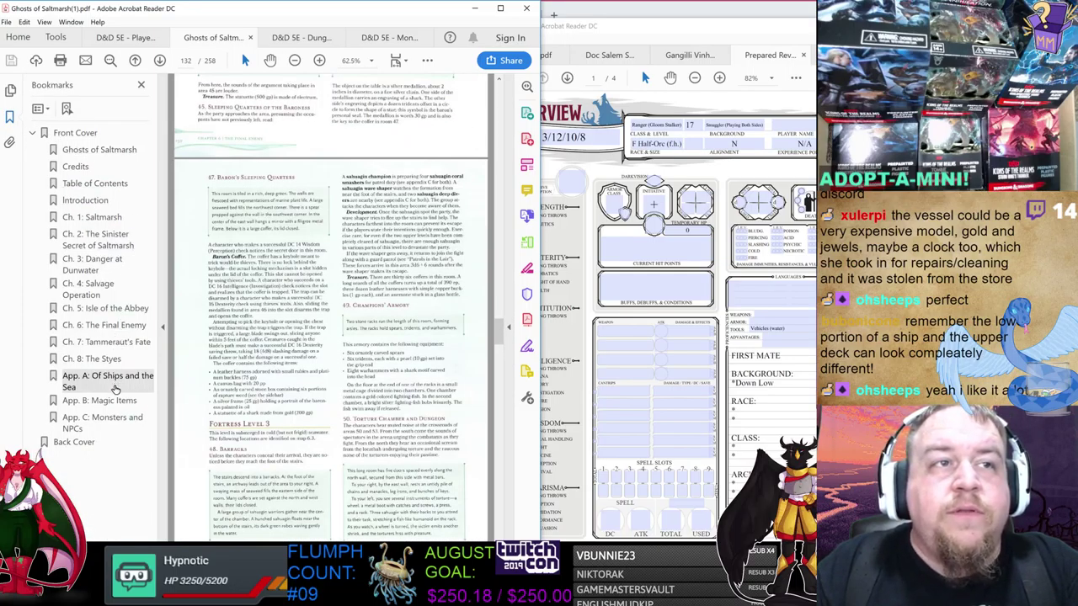
click(116, 380)
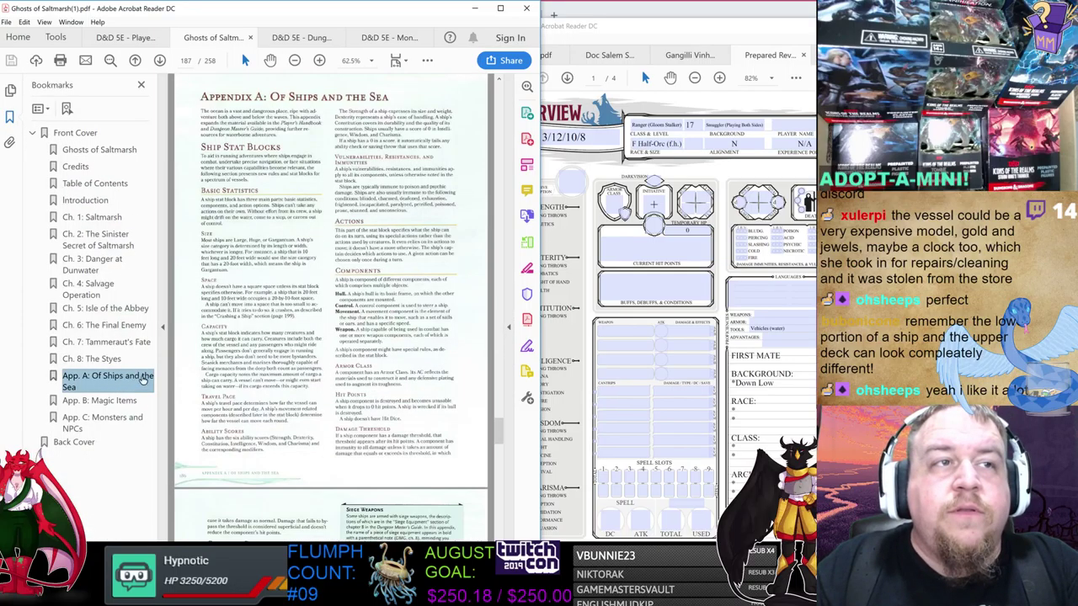
click(9, 117)
drag(500, 440, 490, 452)
scroll(257, 340, down, 10)
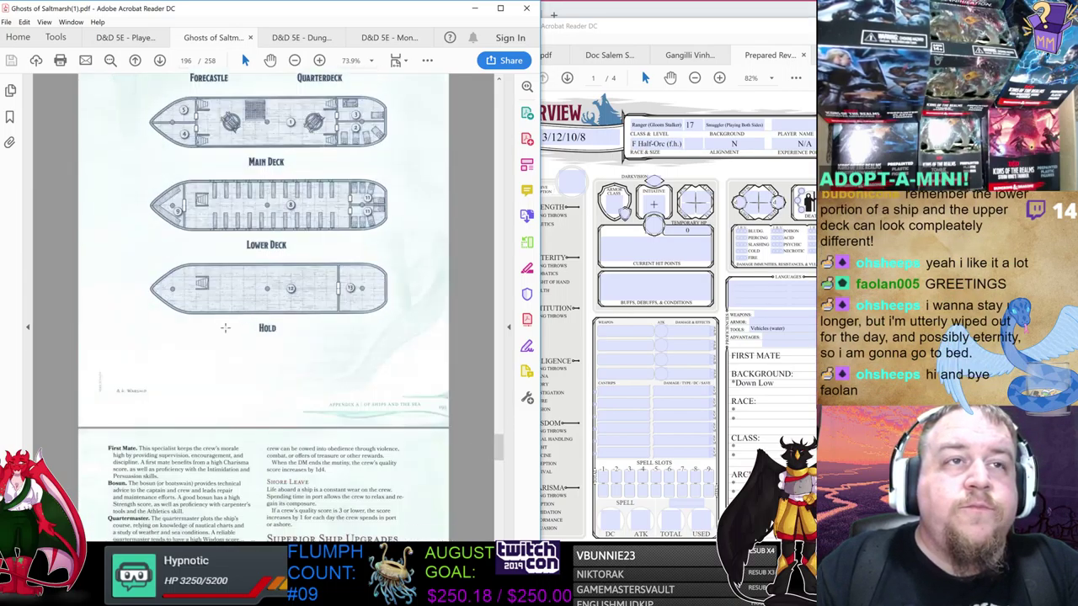
scroll(193, 283, down, 1)
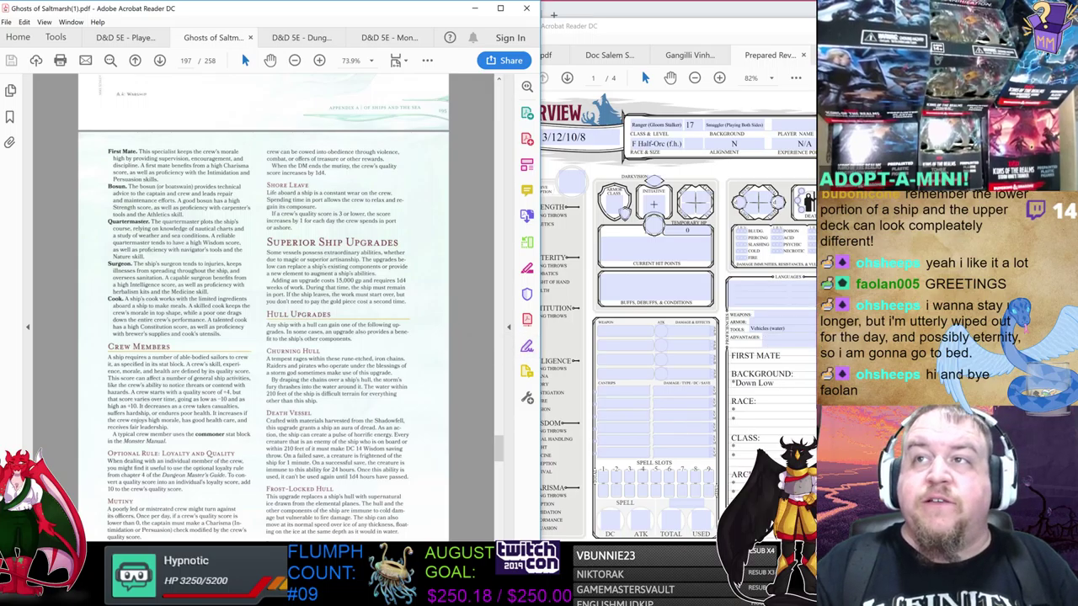
- On the ranger's sheet, mark the Charisma score with an X and tick the Intimidation and Persuasion proficiencies
click(551, 316)
scroll(551, 316, down, 5)
click(491, 326)
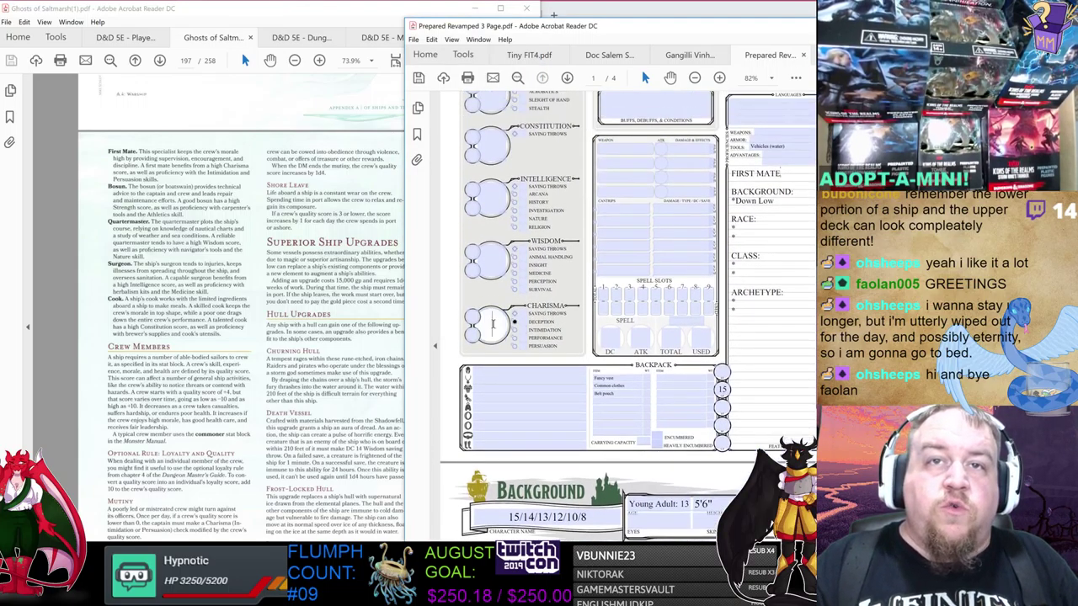
text(X)
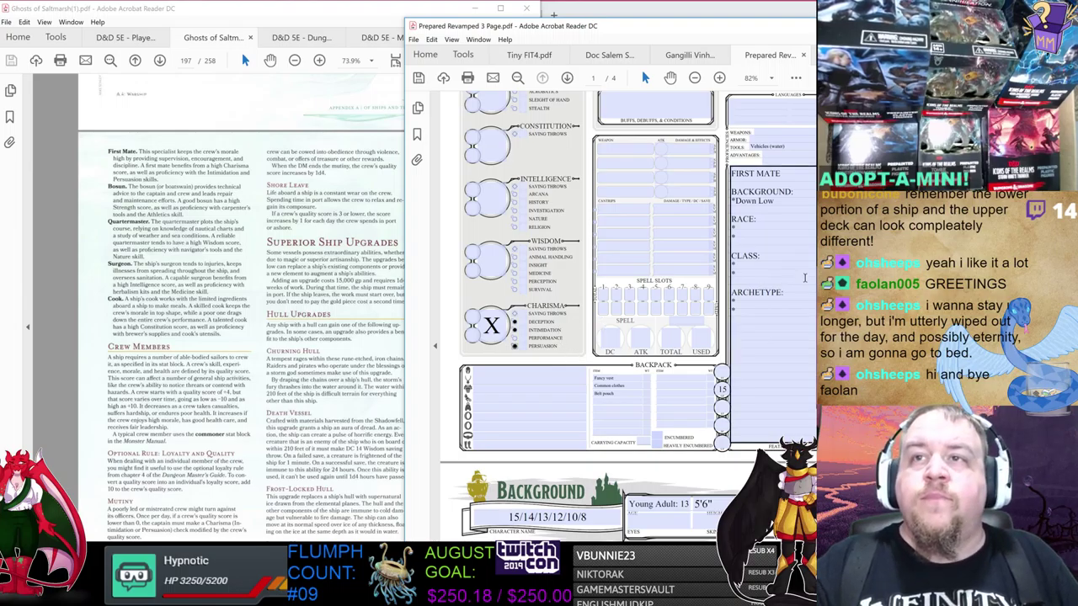
- Open the Half-Orc entry under Chapter 2 - Races in the Player's Handbook and find the racial traits on page 42
scroll(568, 331, up, 3)
scroll(567, 331, up, 1)
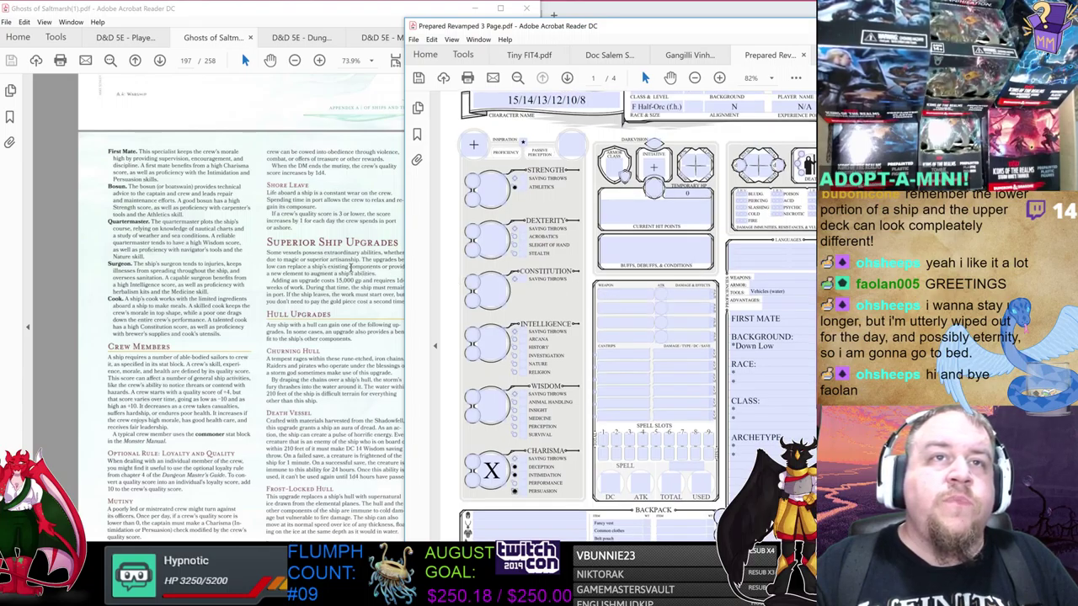
click(314, 250)
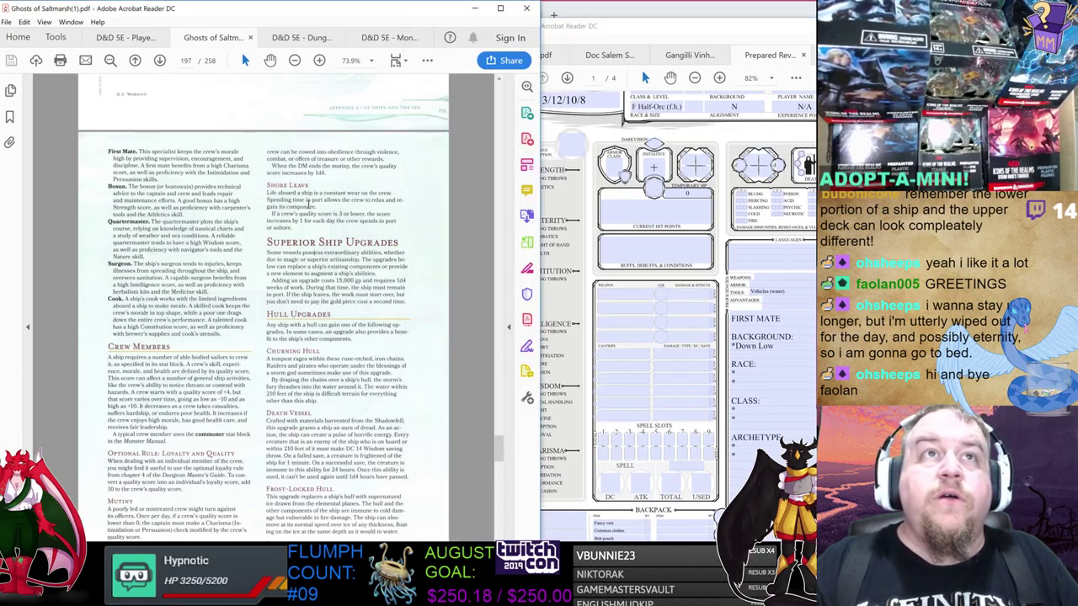
click(126, 37)
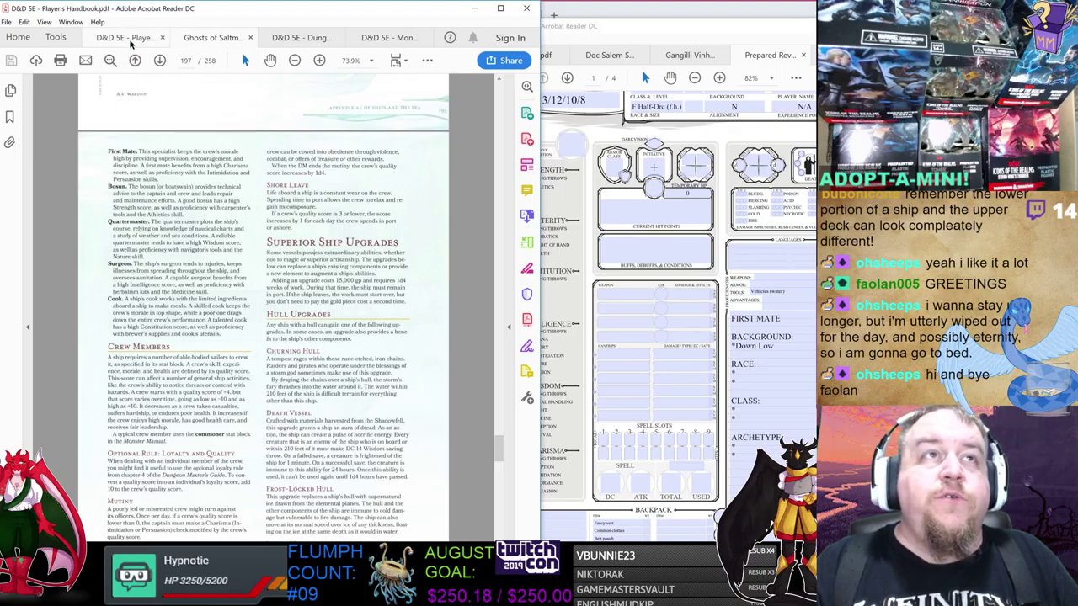
scroll(67, 168, up, 3)
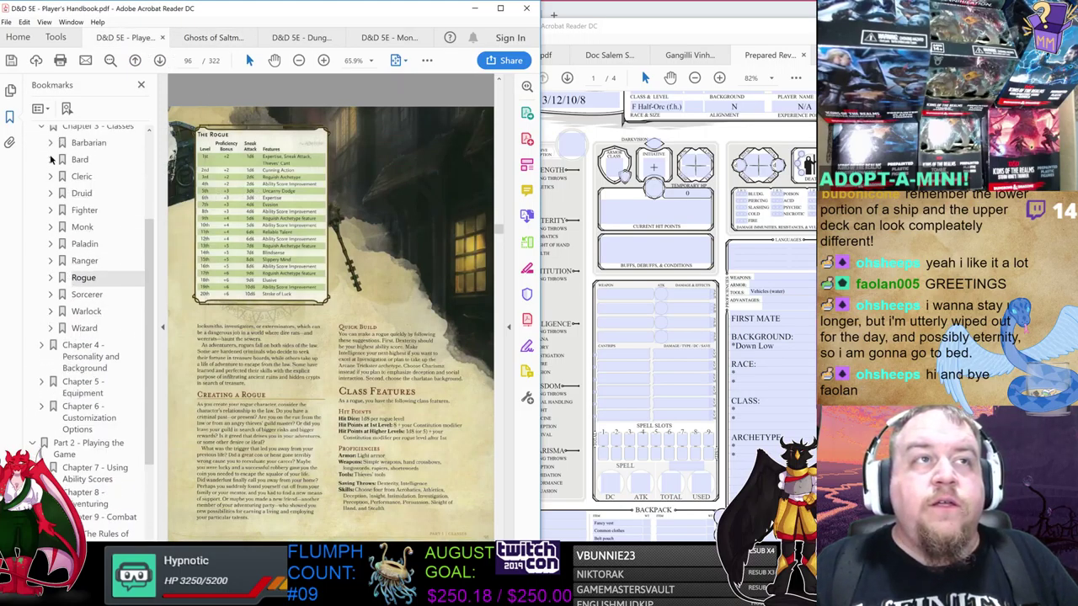
scroll(44, 139, up, 1)
click(41, 165)
click(42, 146)
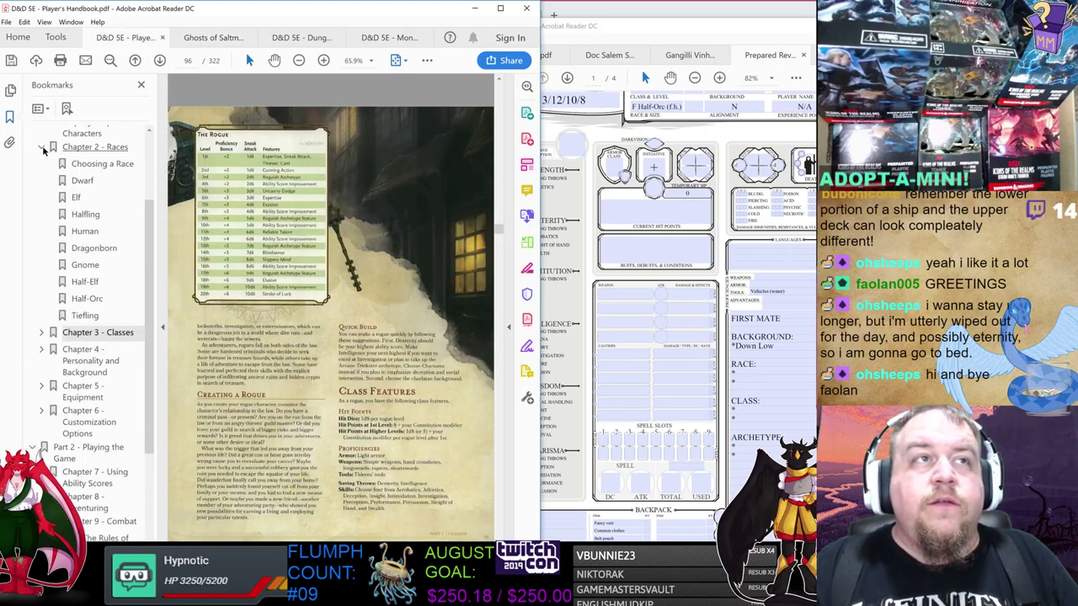
click(84, 298)
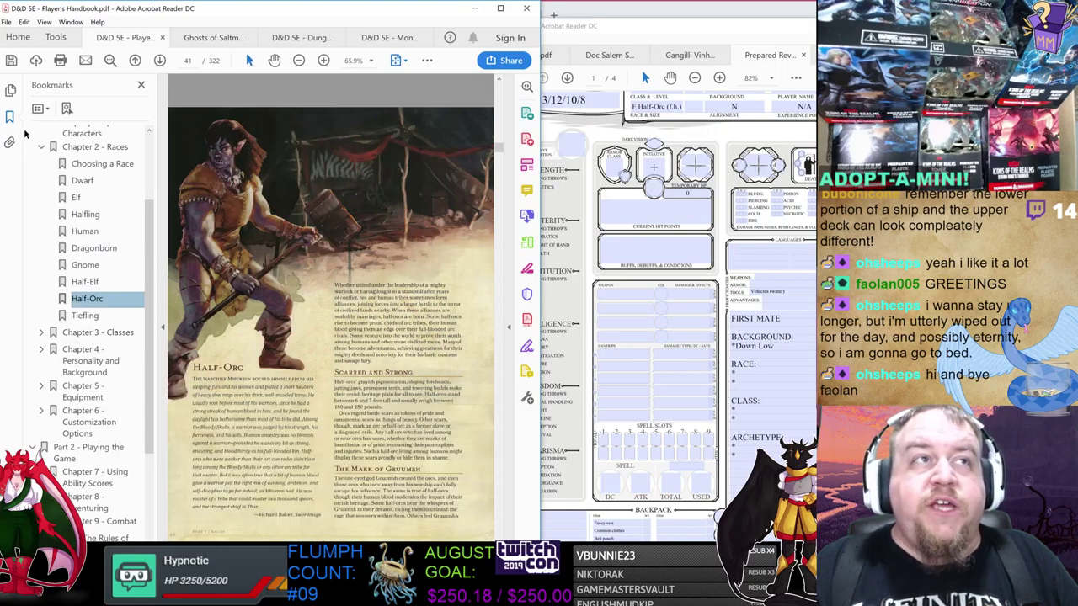
click(10, 117)
scroll(362, 237, down, 1)
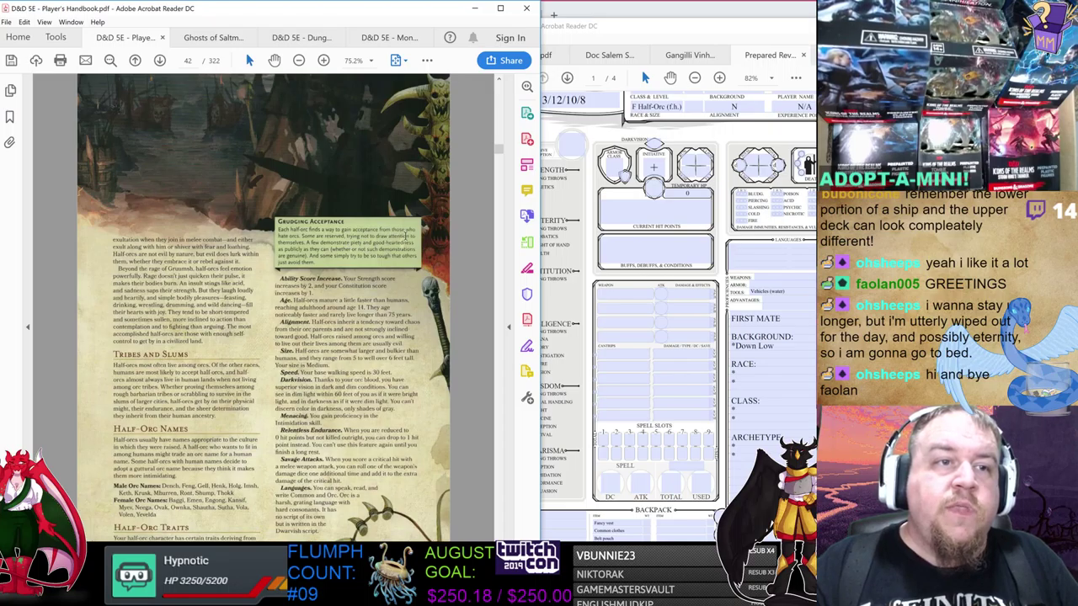
- On the ranger's sheet, enter the half-orc ability bonuses: 2 for Strength and 1 for Constitution
click(623, 307)
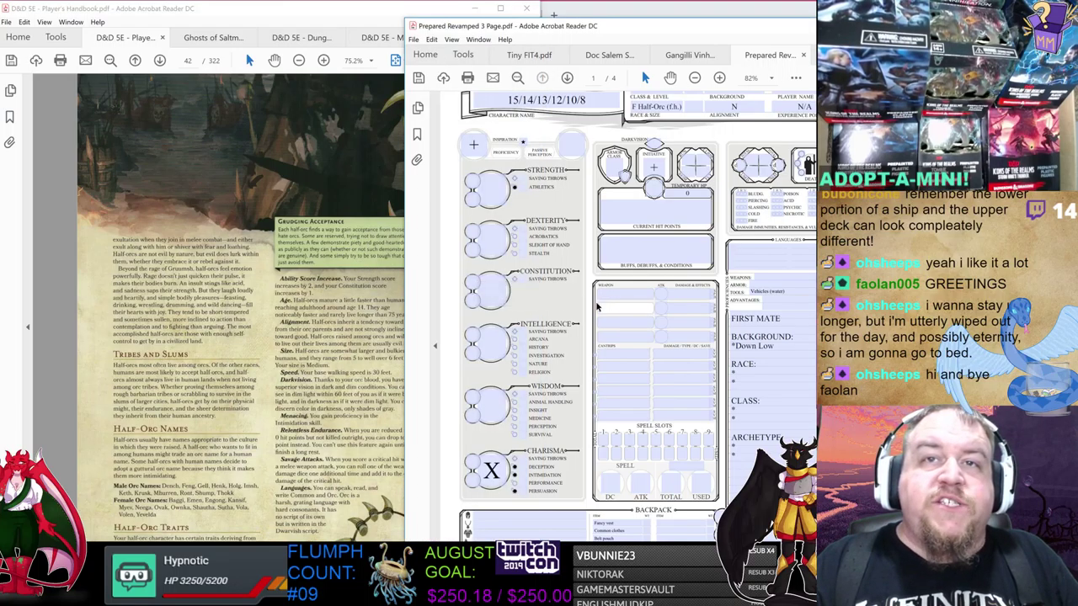
click(473, 196)
text(2)
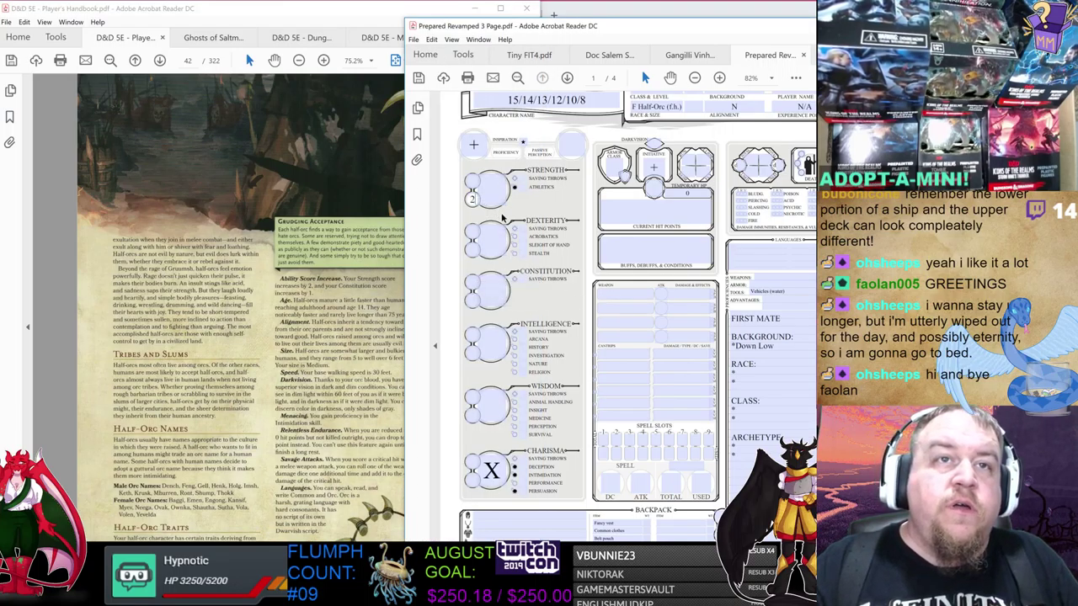
click(472, 299)
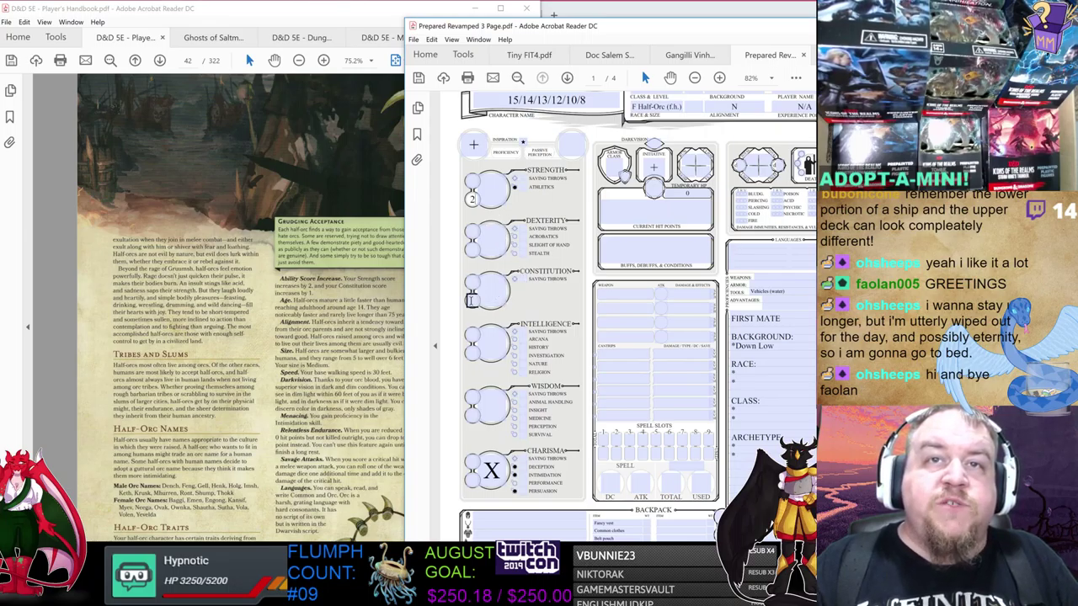
text(1)
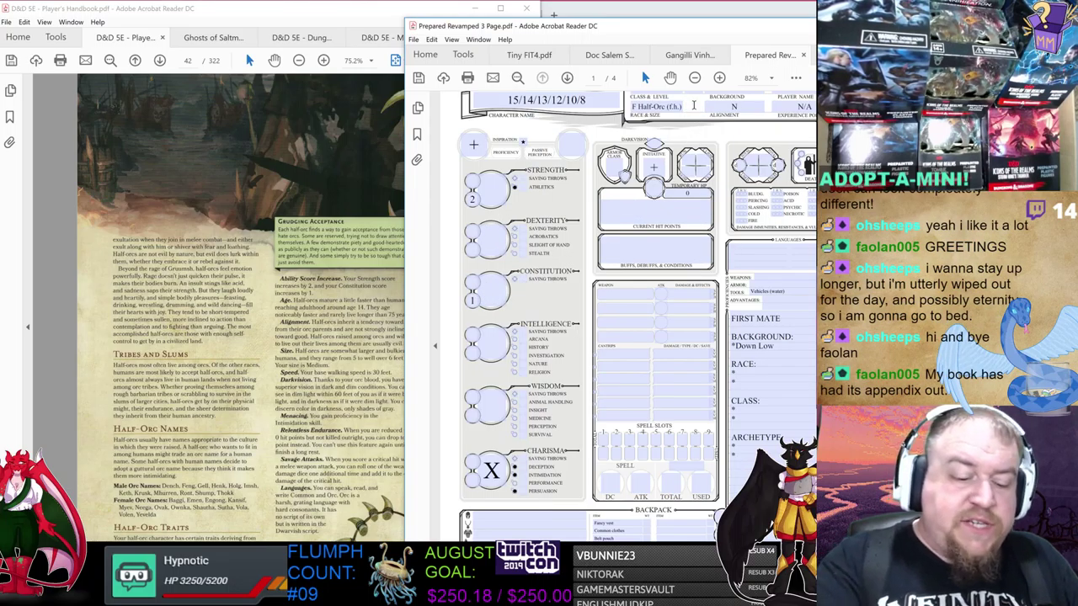
- Set the ranger's size to Med, the four speed values to 30, 15, 15 and 0, and darkvision to 60
text(Med)
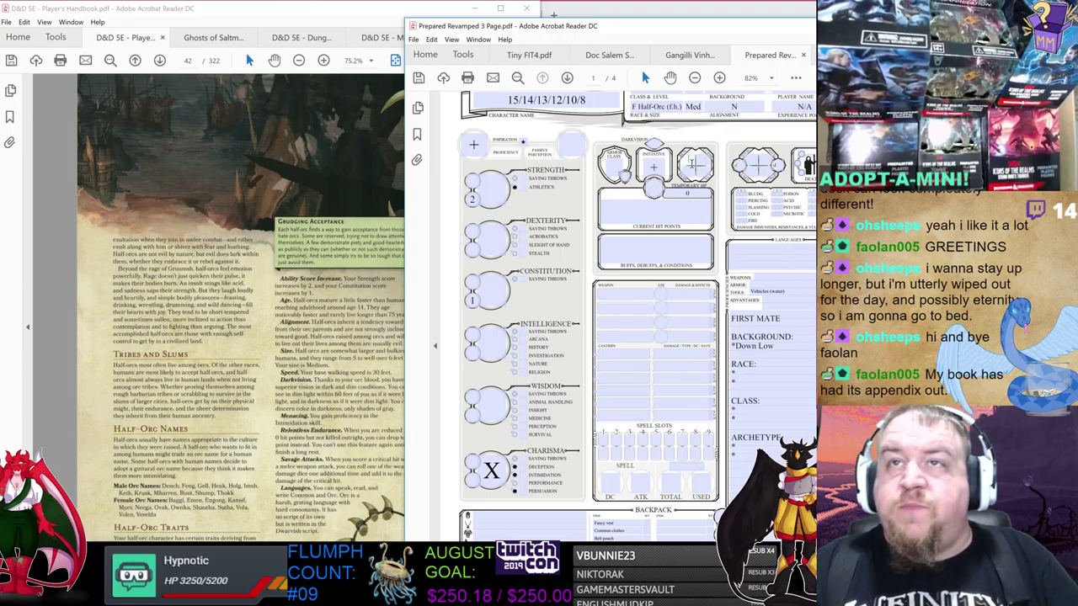
click(692, 163)
text(30)
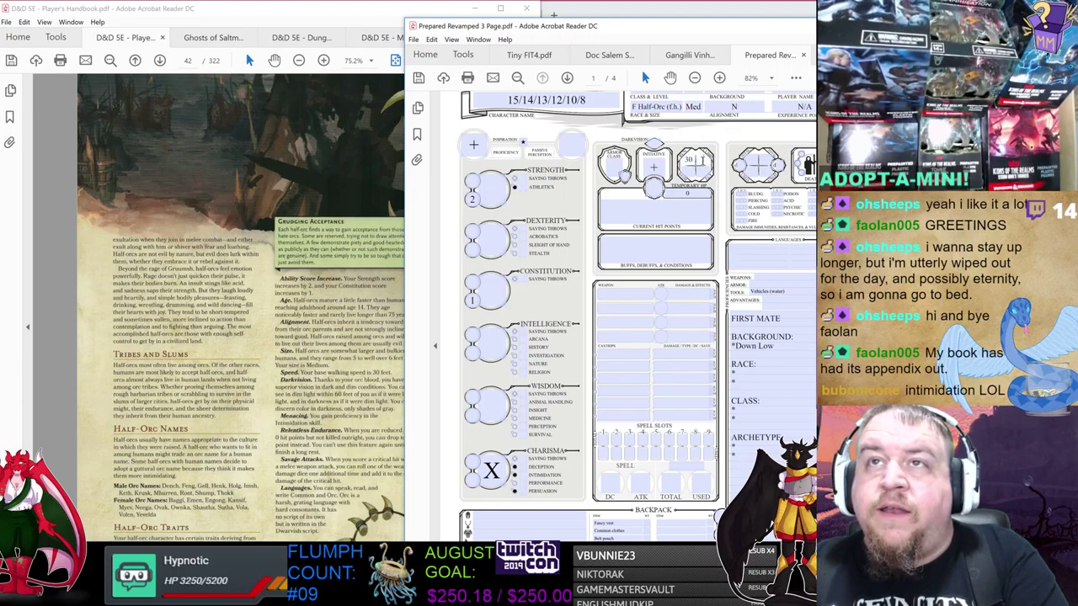
key(Tab)
text(15)
key(Tab)
text(15)
key(Tab)
text(0)
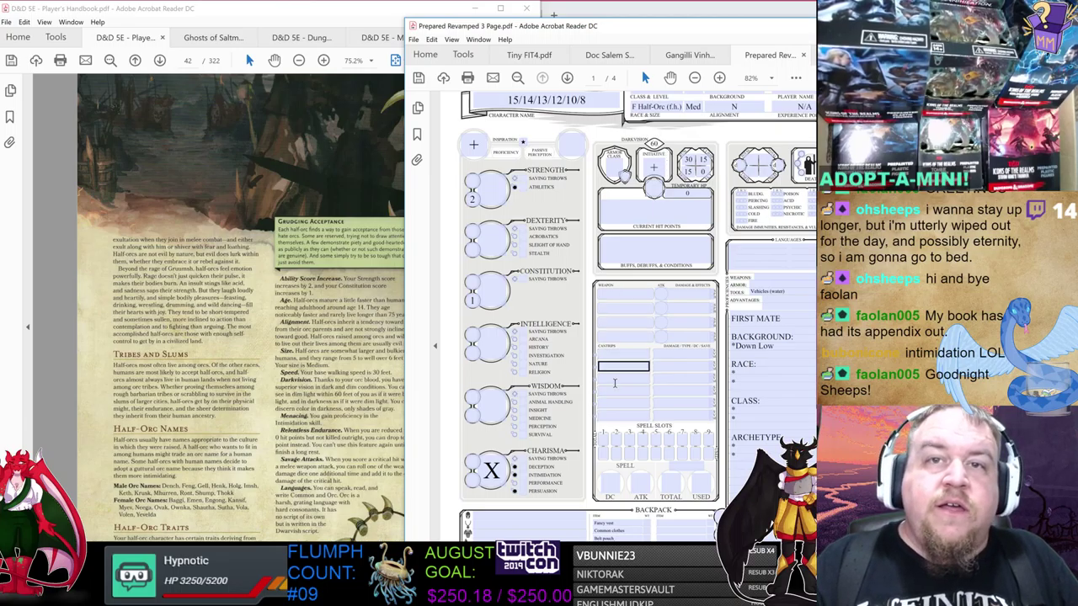
- Check the remaining half-orc traits and list Relentless Endurance and Savage Attacks under the sheet's RACE heading
click(341, 459)
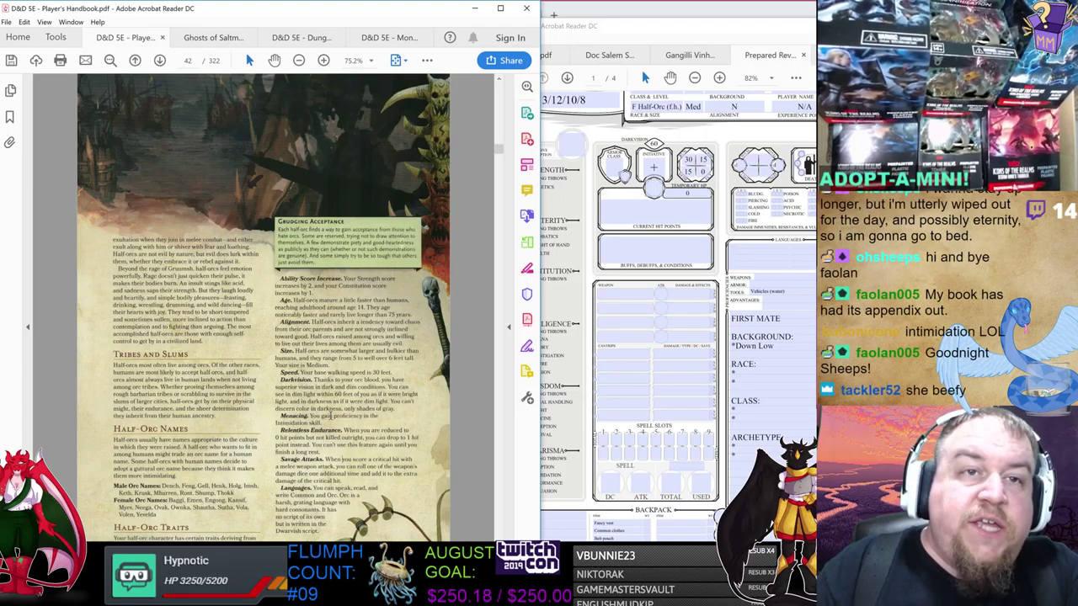
click(623, 390)
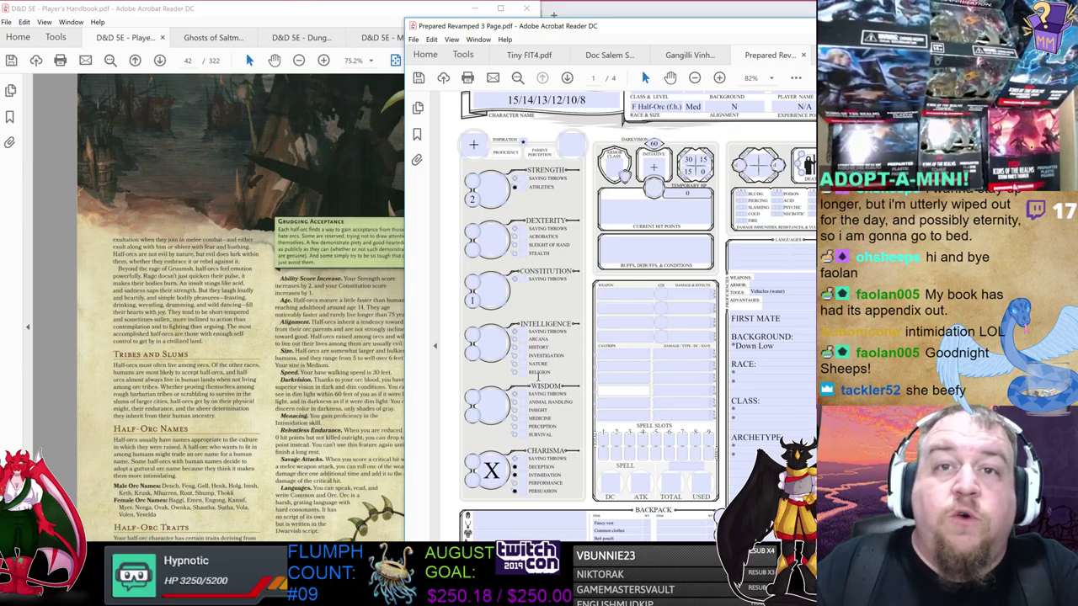
scroll(626, 338, down, 1)
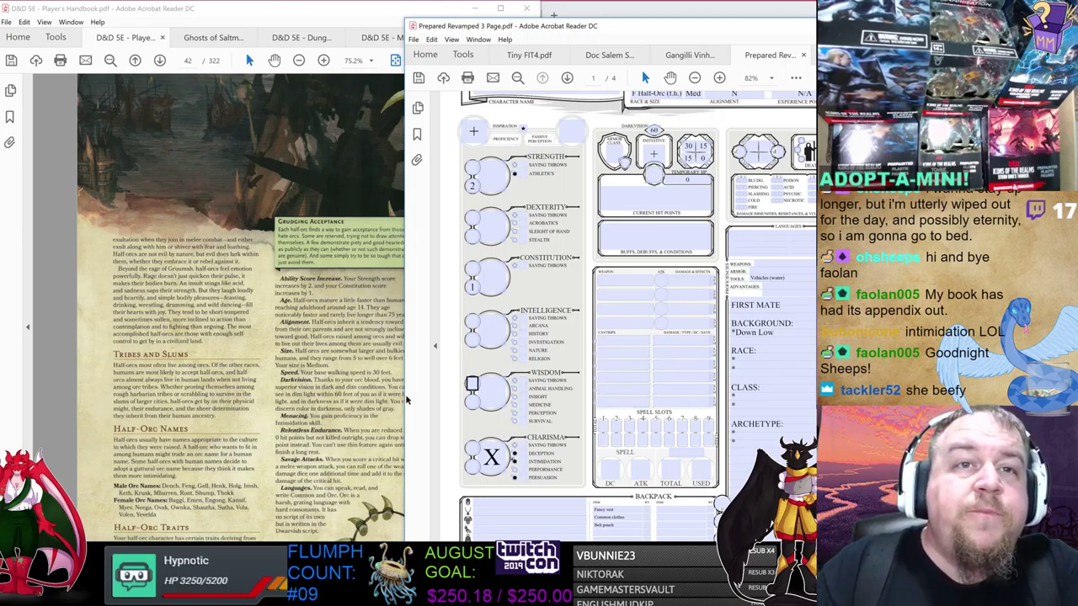
click(361, 436)
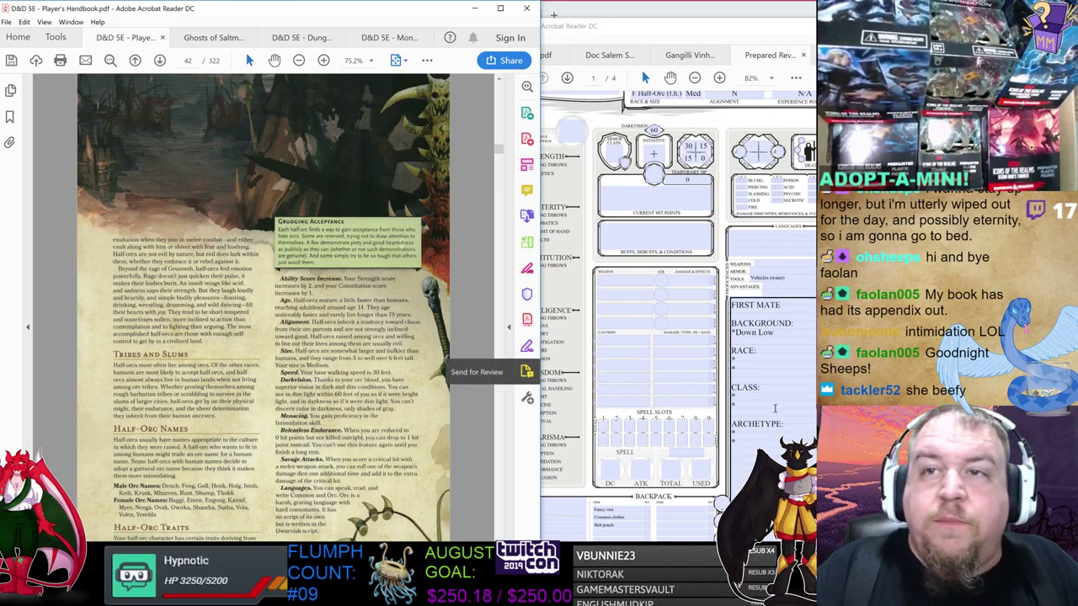
click(746, 357)
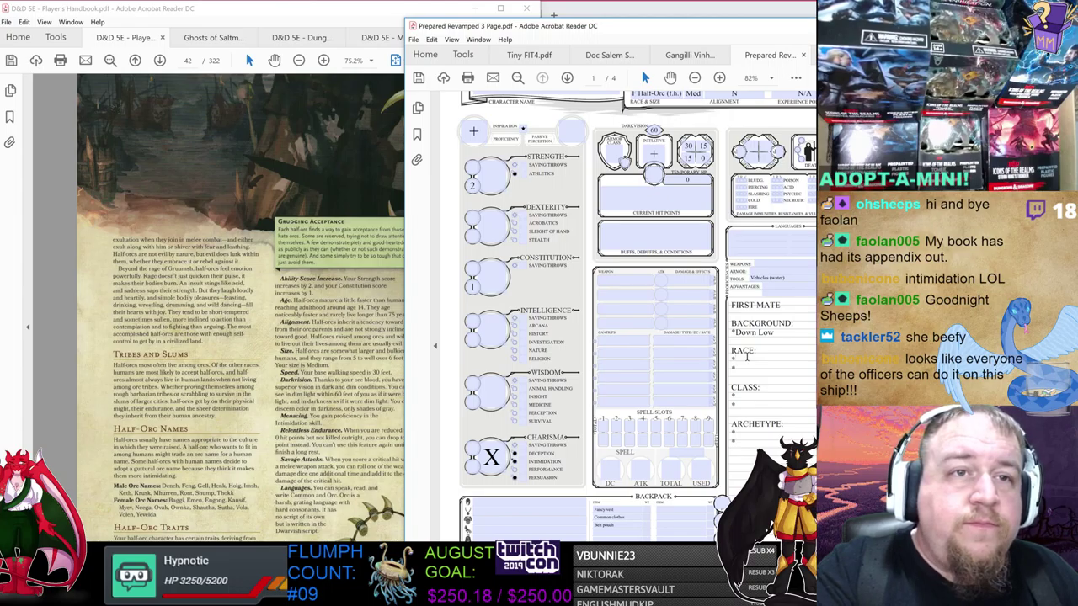
text(Re)
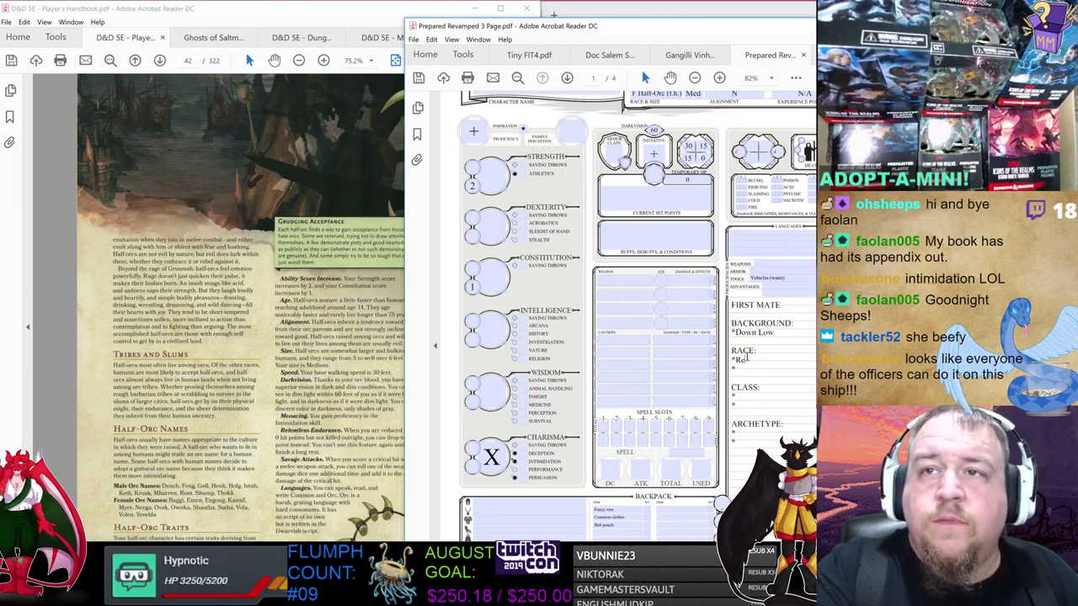
text(lentless Endura)
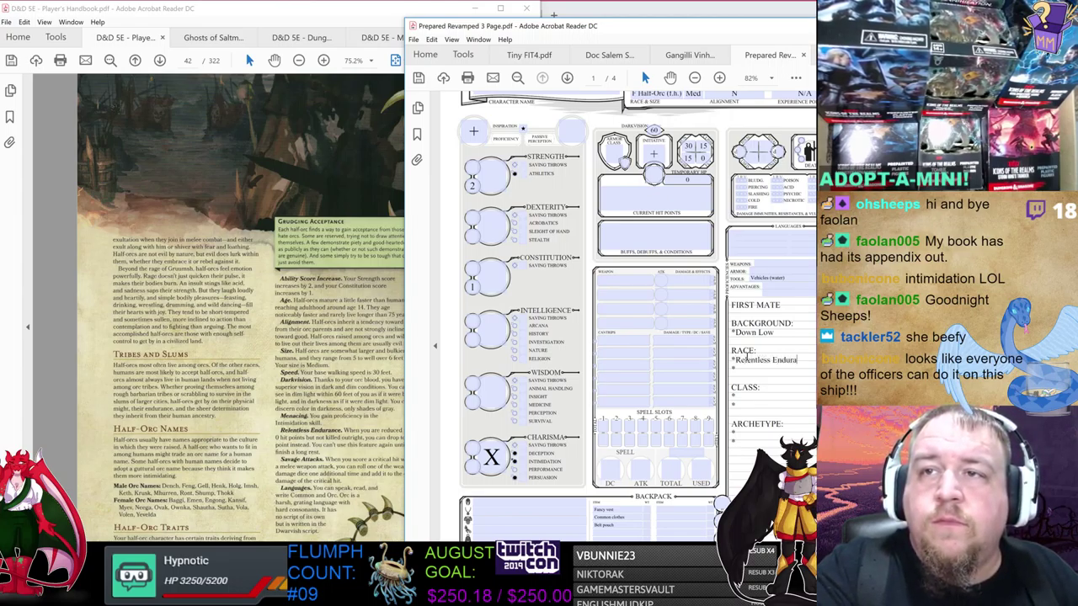
text(nce *)
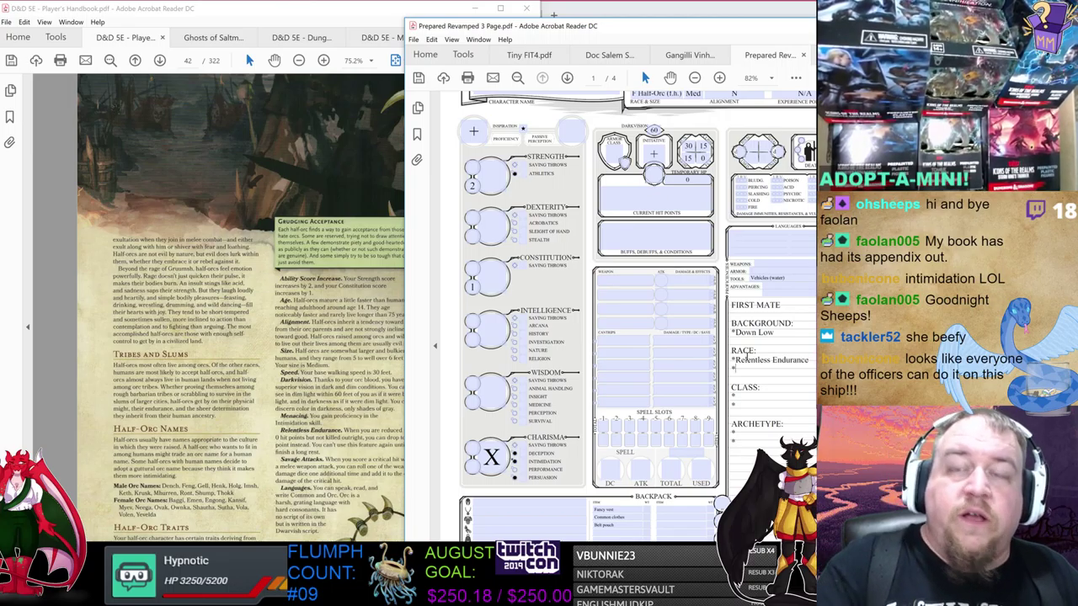
text(Savage)
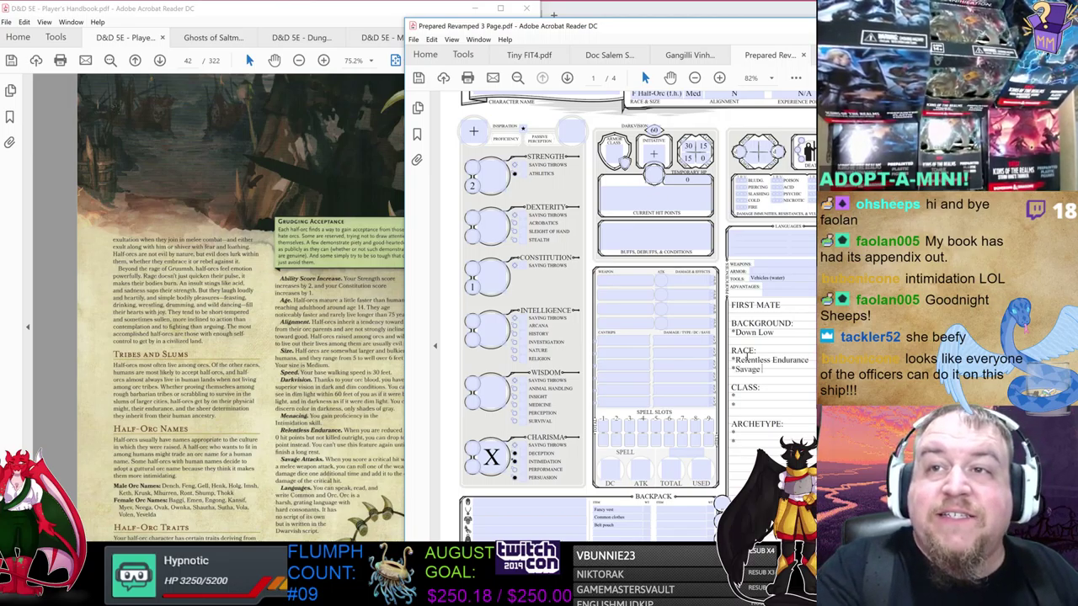
text( Attacks)
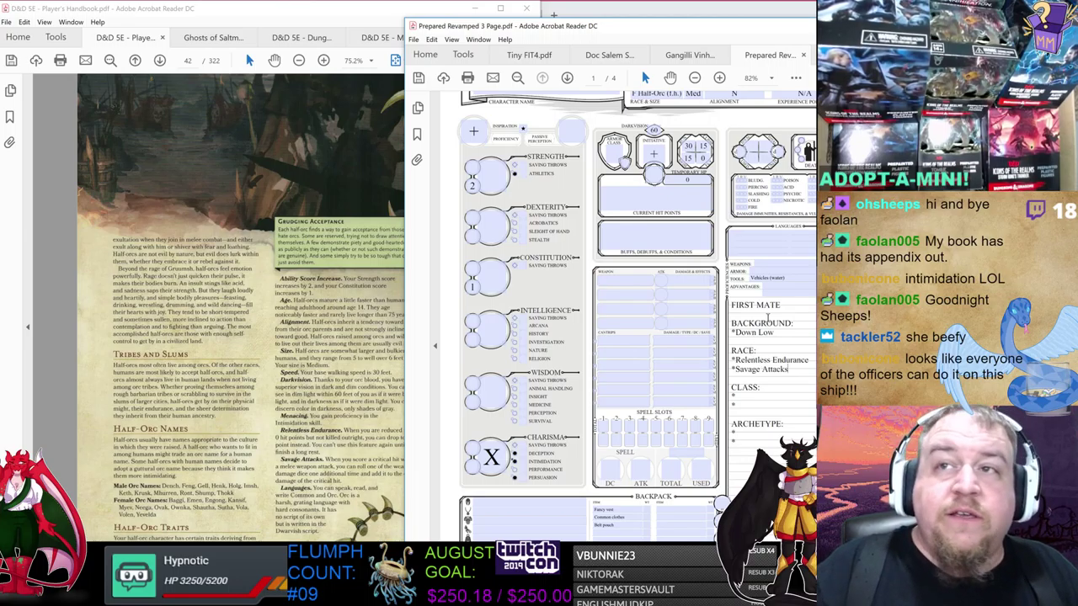
- Enter Common and Orcish as the ranger's languages
click(784, 283)
click(770, 243)
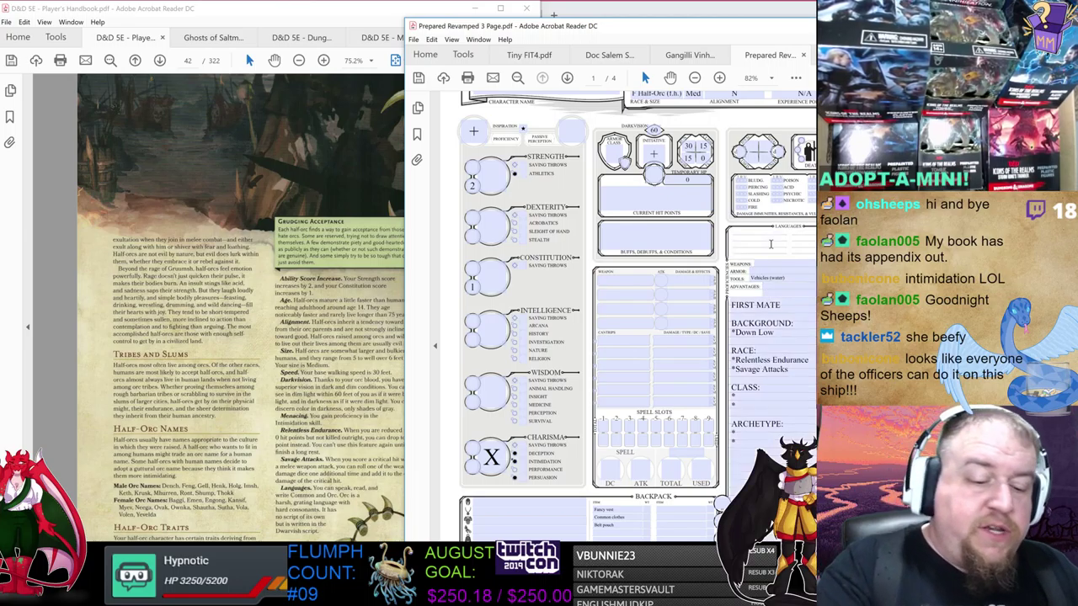
text(Common, O)
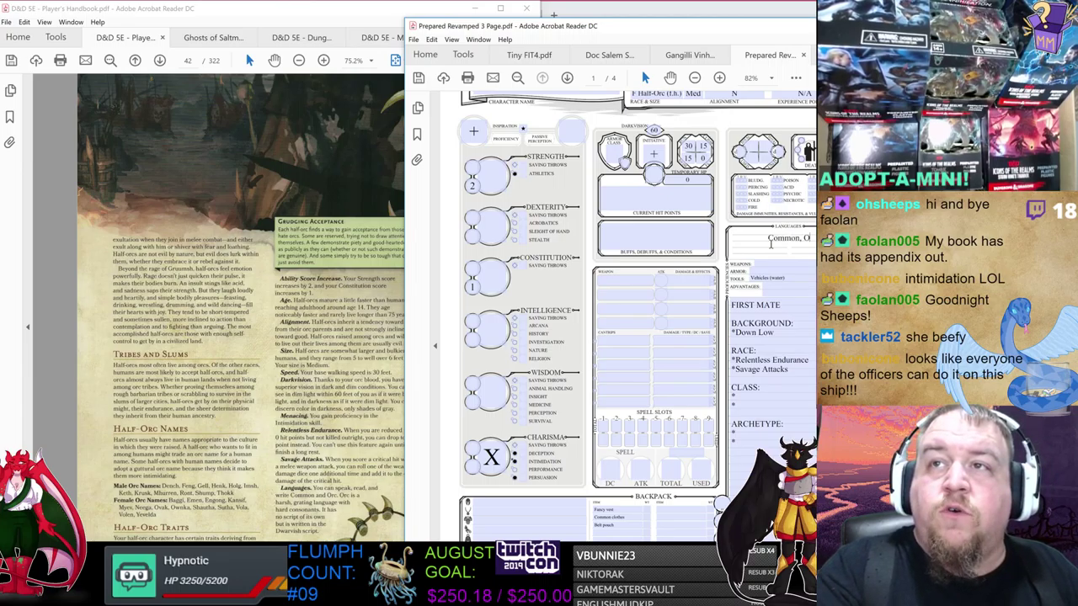
text(rcish)
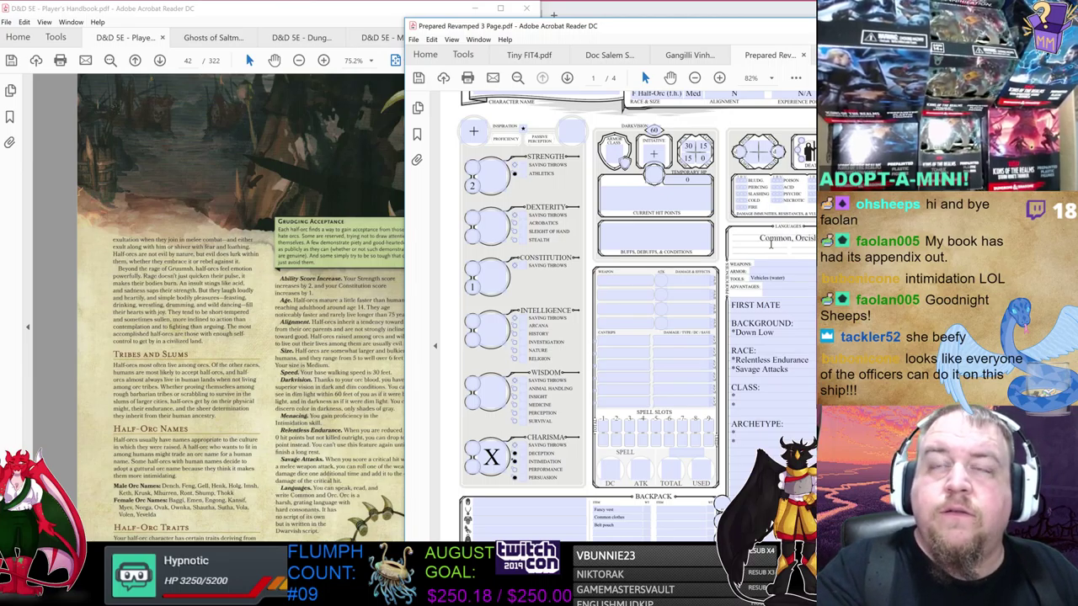
- Open the Ranger class entry in the Player's Handbook and highlight the Ranger table's 1st to 17th level rows on page 91
click(350, 335)
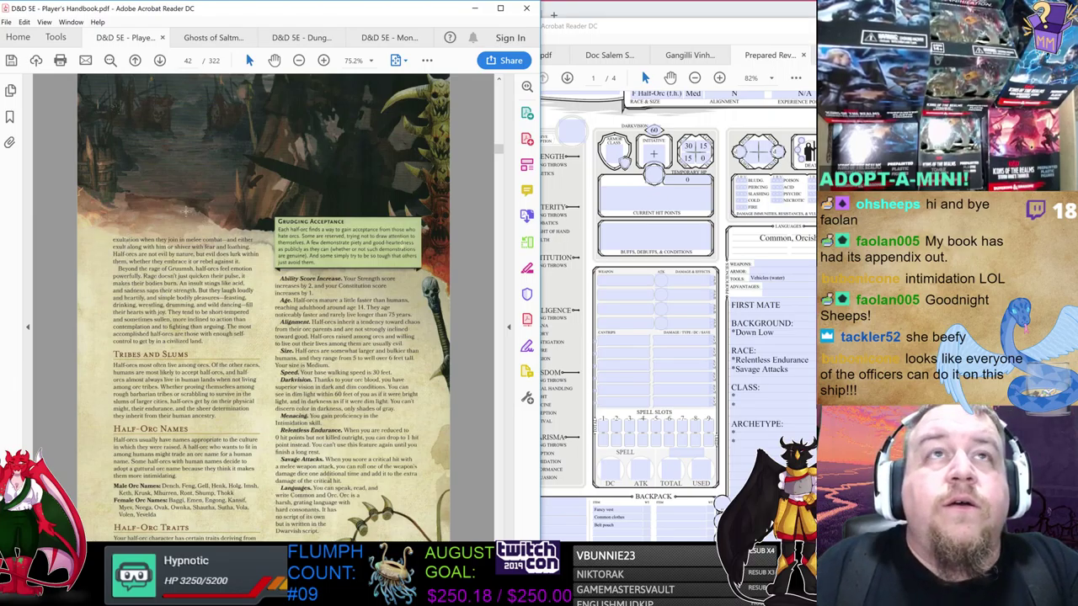
click(671, 196)
scroll(671, 196, up, 2)
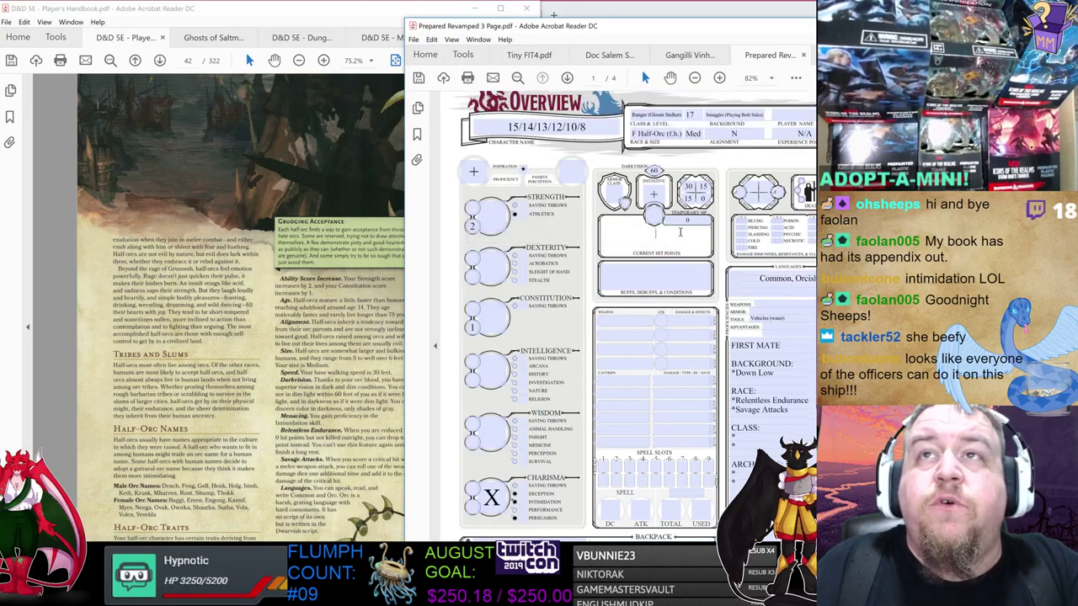
click(11, 118)
click(43, 149)
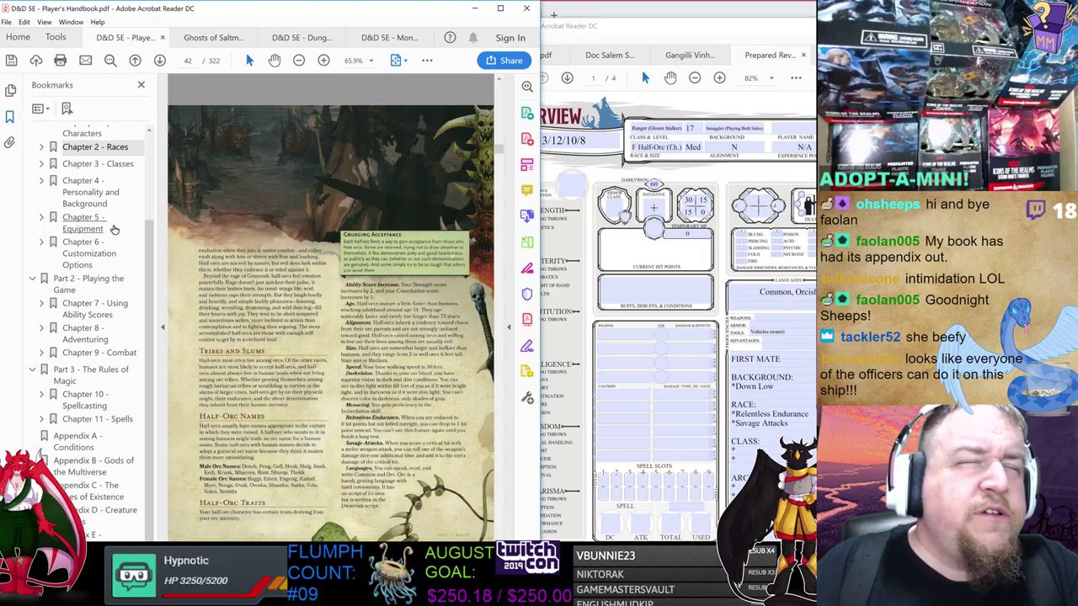
click(41, 163)
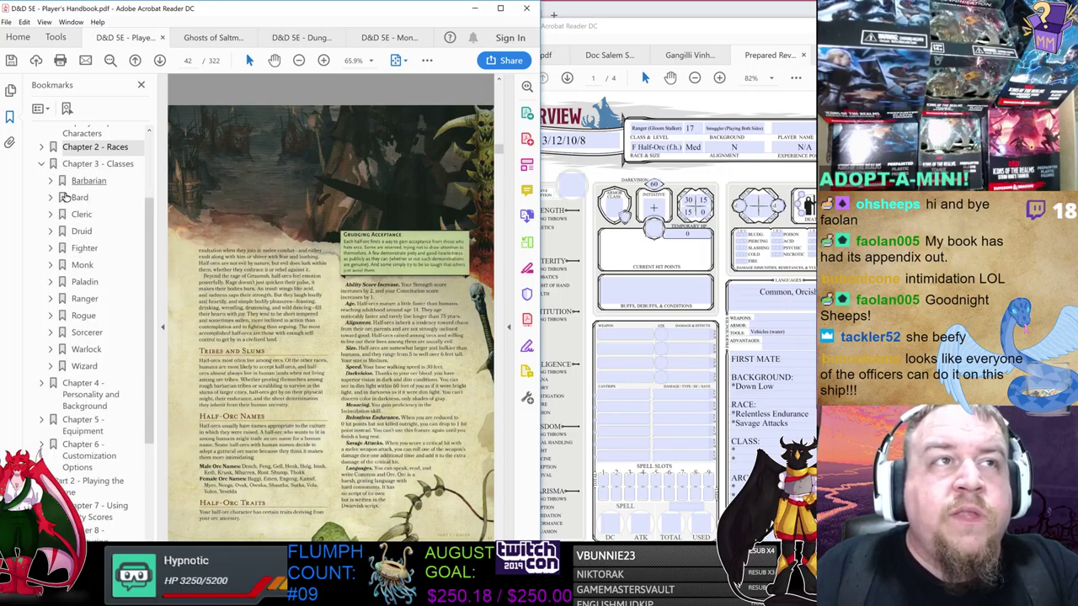
click(86, 305)
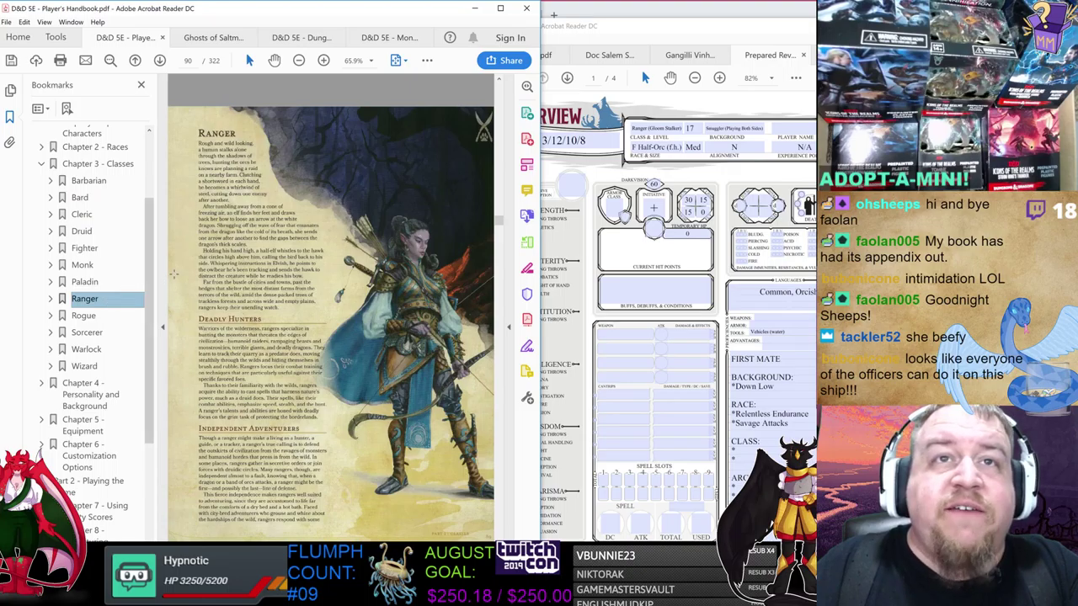
click(11, 118)
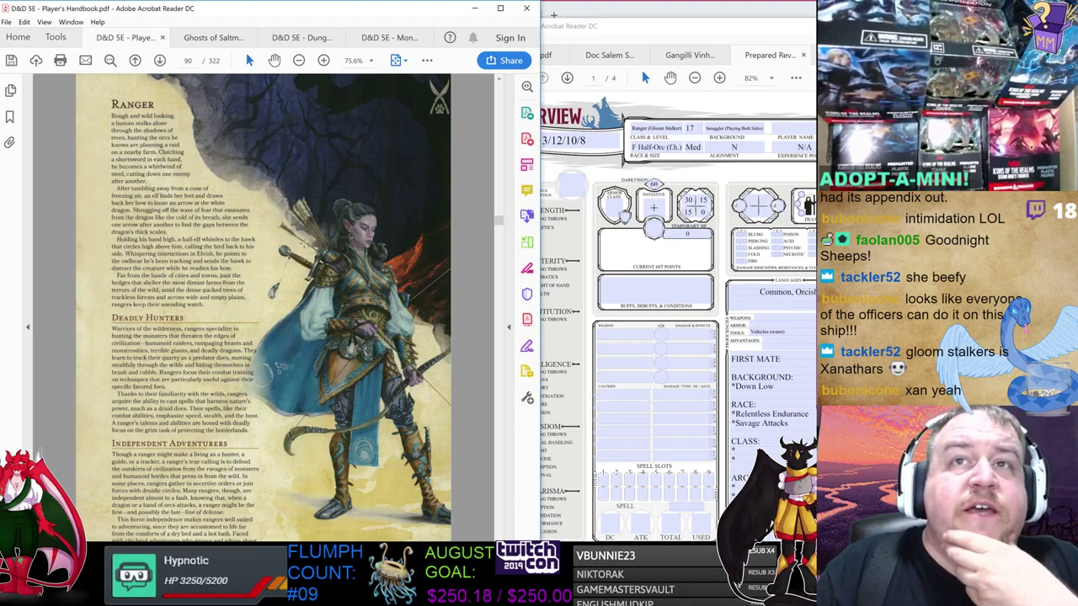
scroll(307, 253, down, 2)
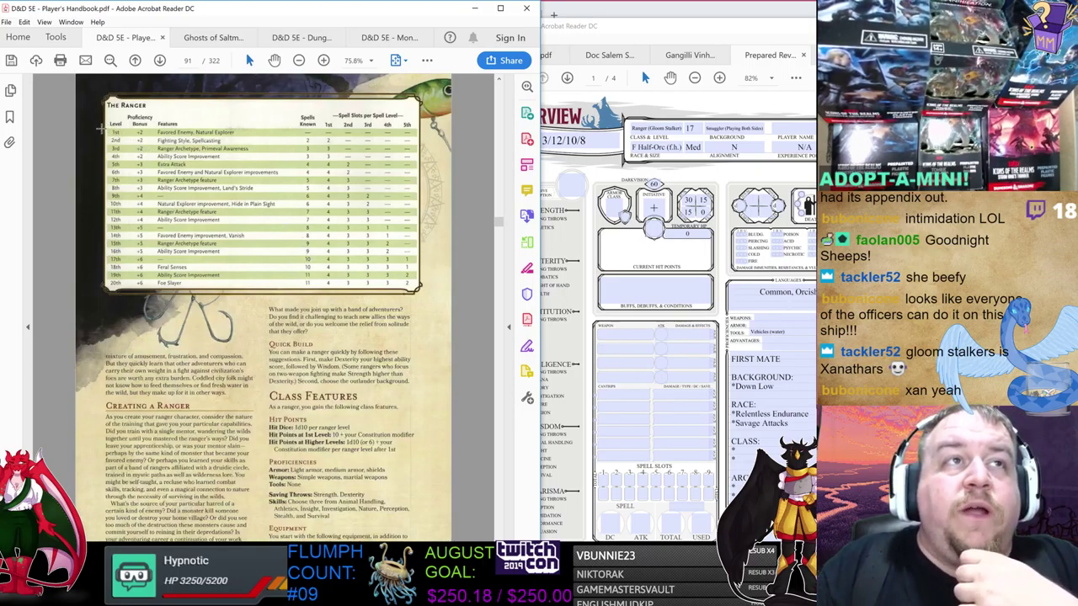
drag(106, 128, 415, 265)
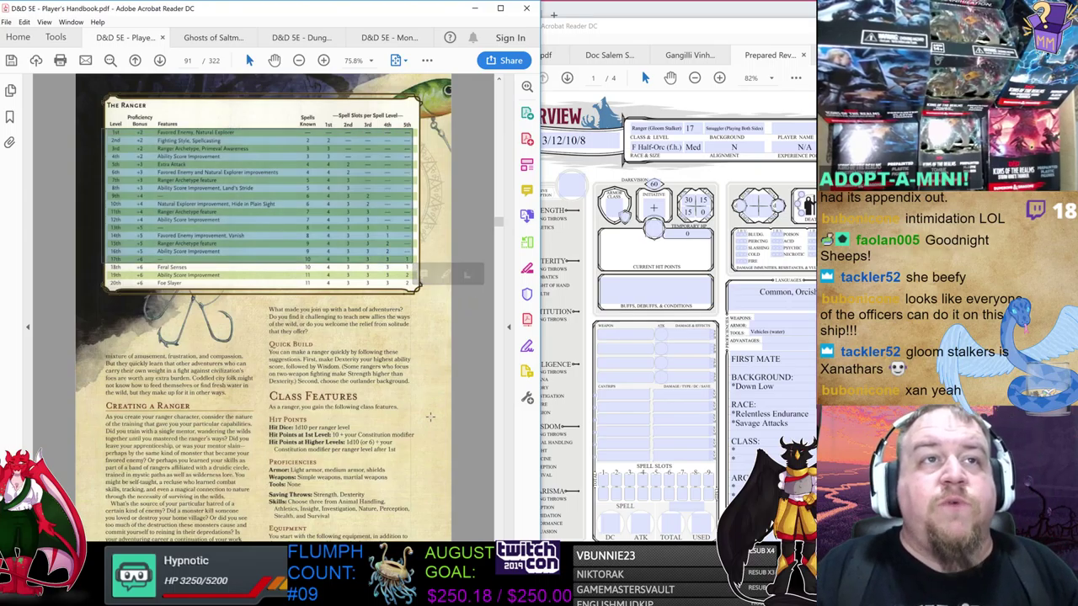
- Set the ranger's proficiency bonus to +6 on the character sheet
click(572, 185)
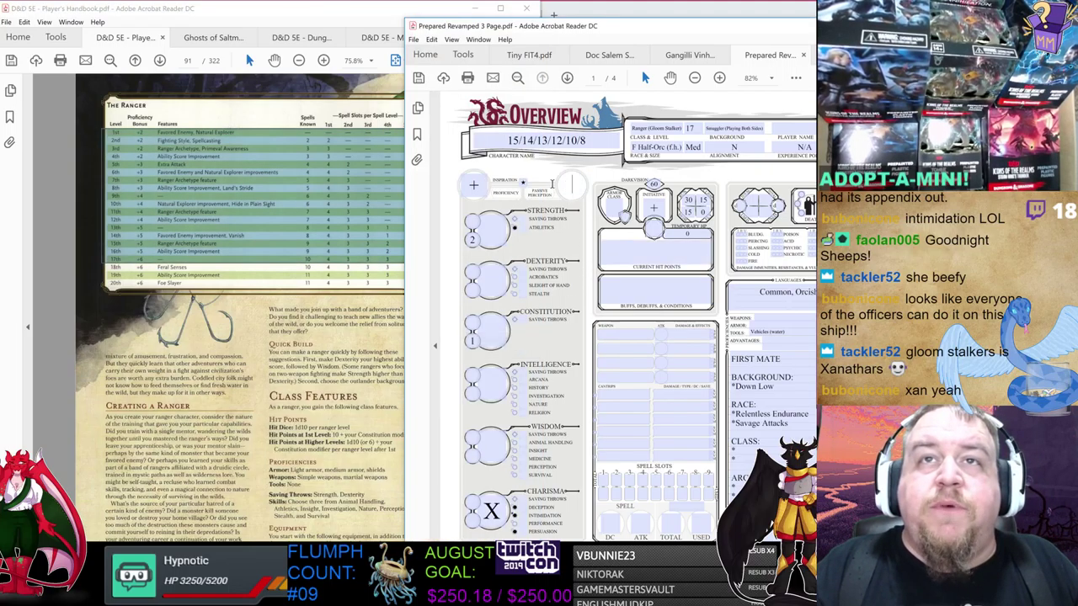
click(484, 185)
text(+6)
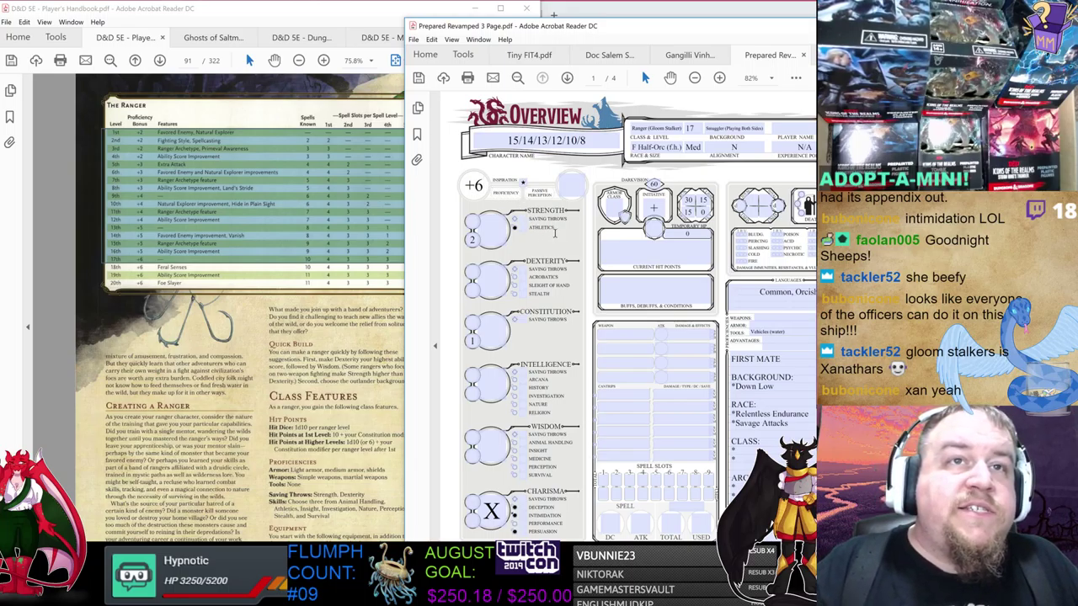
- Enter the ranger's spell slots for 1st to 5th level as 4, 3, 3, 3 and 1
mouse_move(595, 30)
mouse_down()
mouse_move(617, 20)
mouse_move(602, 15)
mouse_up()
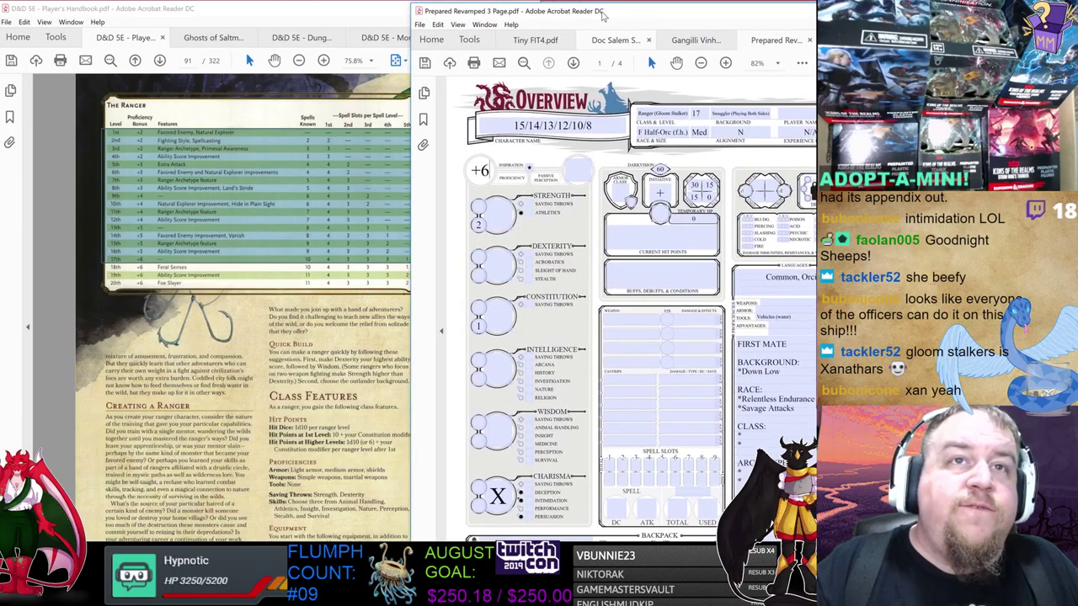
drag(602, 15, 540, 16)
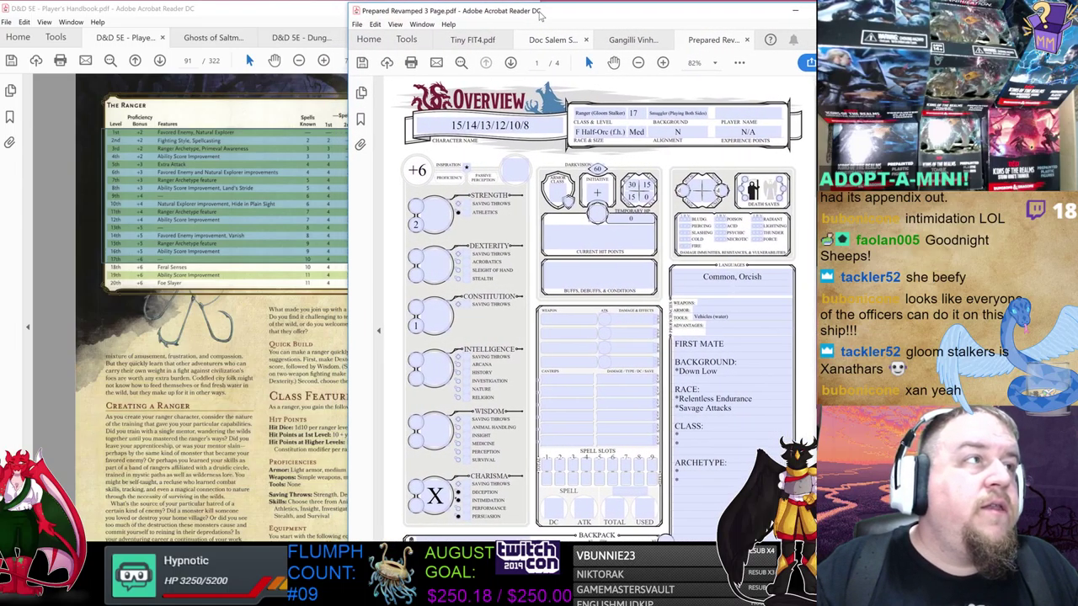
click(547, 465)
text(4)
click(560, 465)
text(3)
click(575, 465)
text(3)
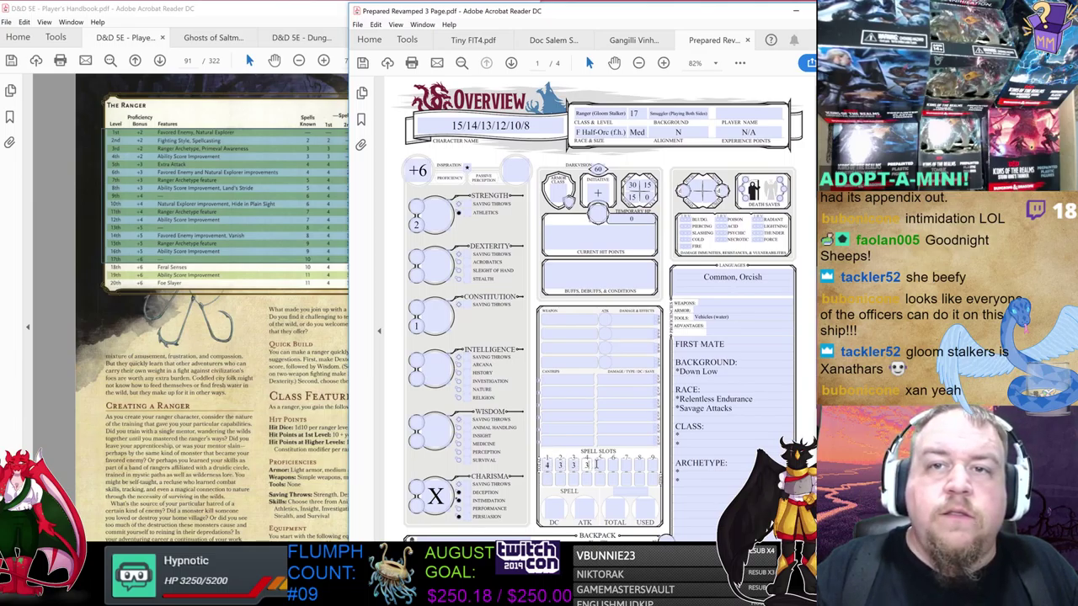
text(1)
- Fill the second row of spell slot boxes with 0 for 1st to 5th level
key(Tab)
text(0)
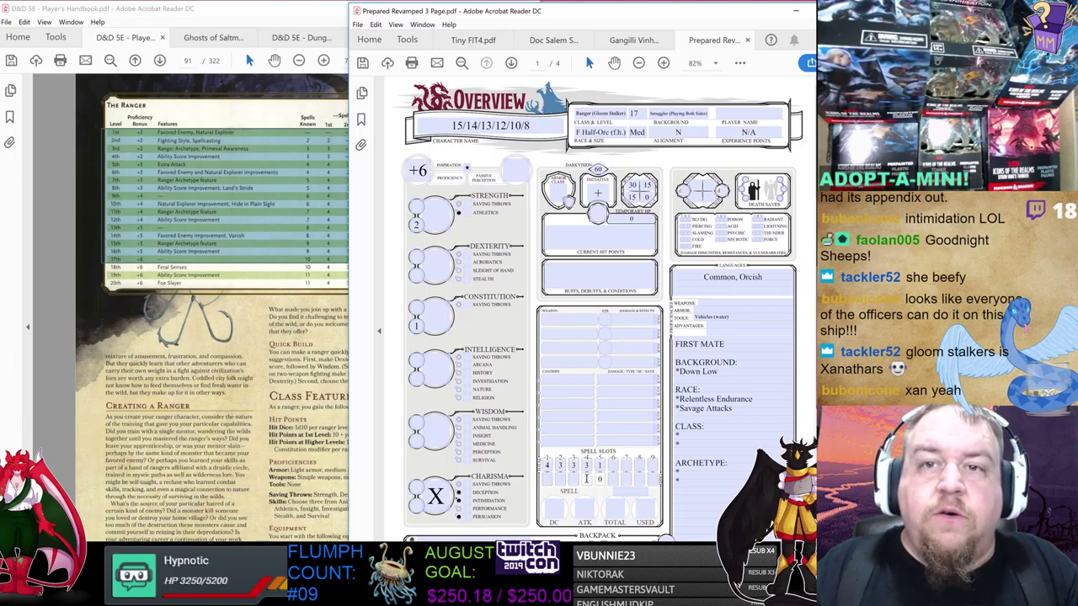
key(Tab)
text(0)
key(Tab)
text(0)
key(Tab)
text(0)
key(Tab)
text(0)
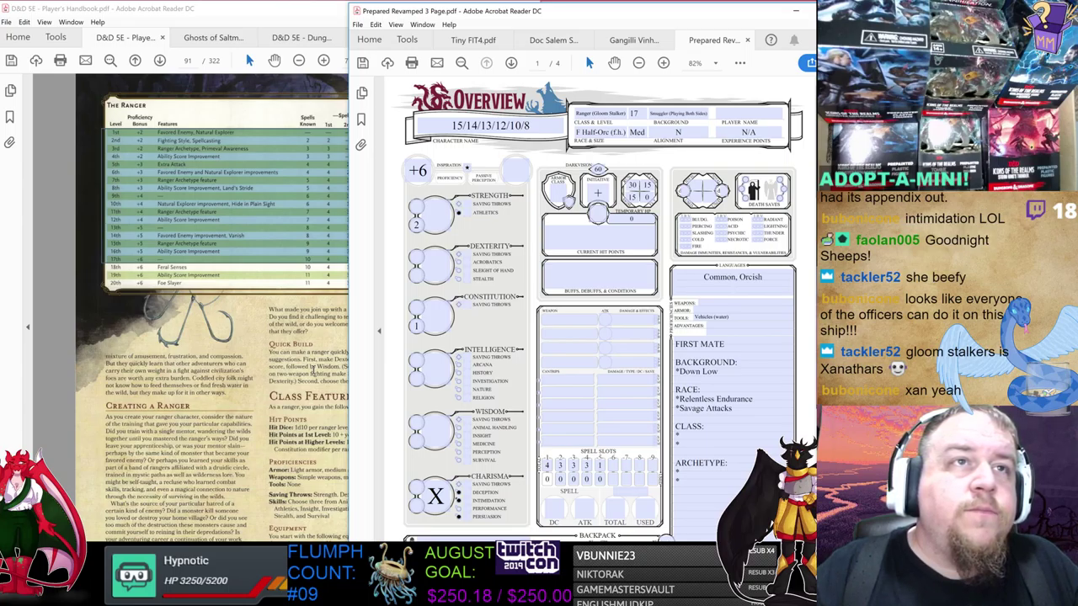
- Check the hit die in the Ranger class features and fill the sheet's hit dice with d10, 17 and 0
click(313, 370)
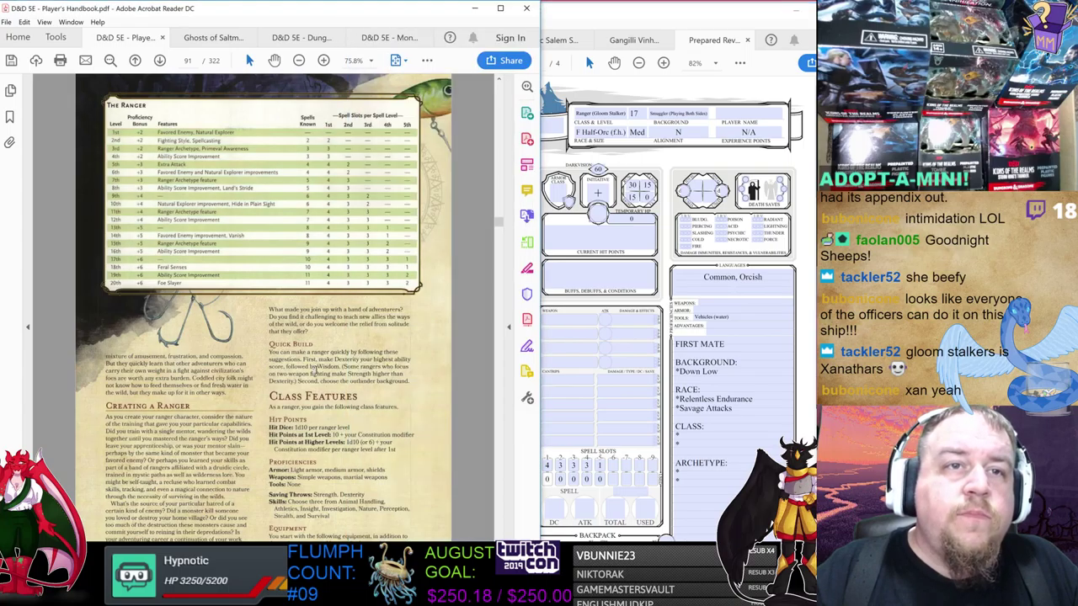
click(690, 222)
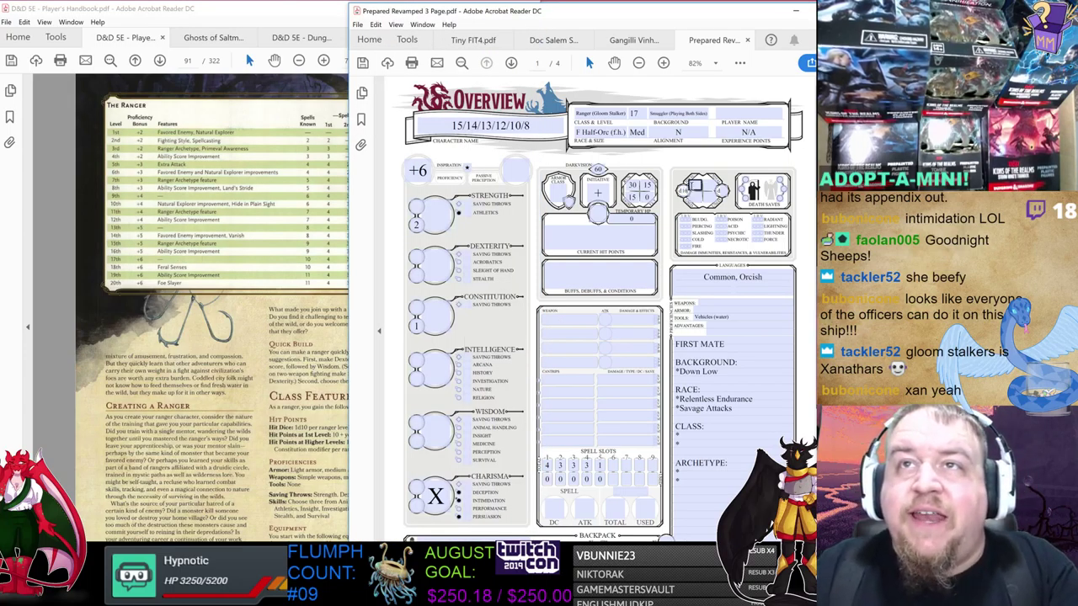
text(17)
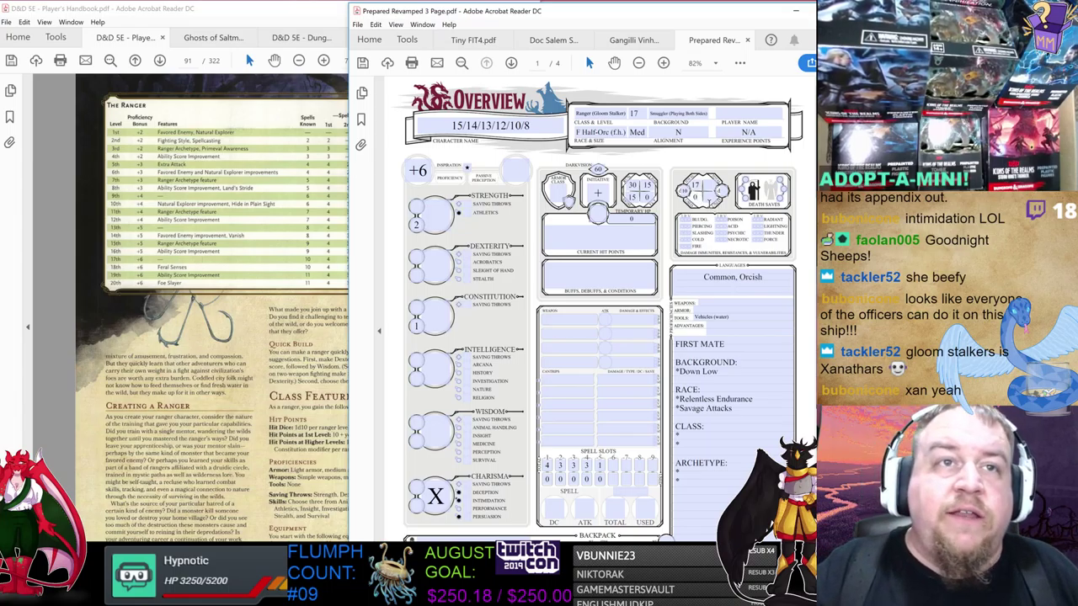
- Enter Simple, martial as weapon and Light, medium, shields as armor proficiencies, and mark the Strength and Dexterity saving throws
click(700, 304)
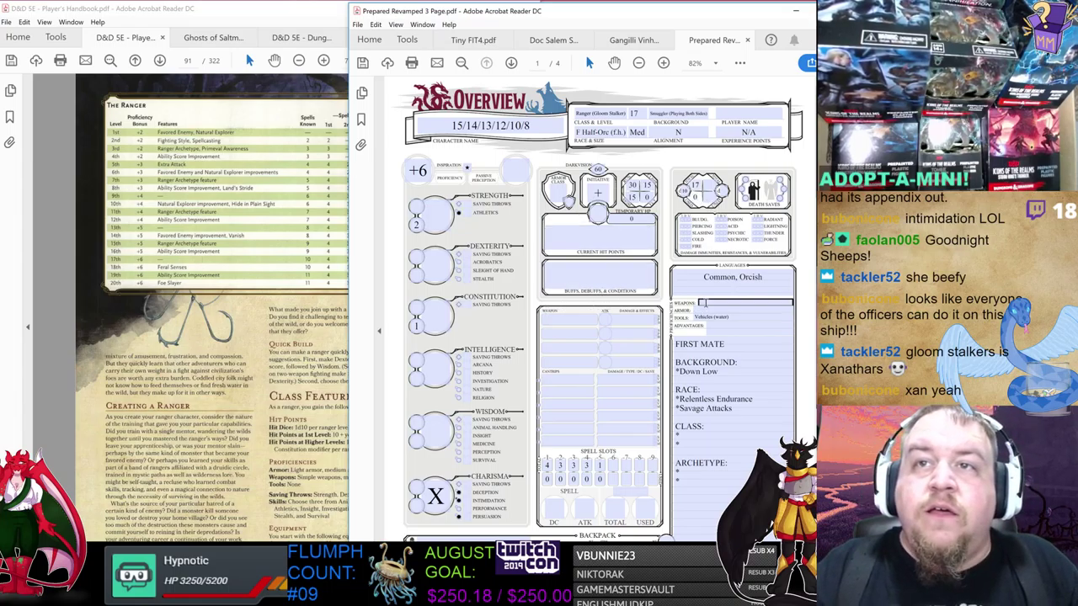
click(704, 308)
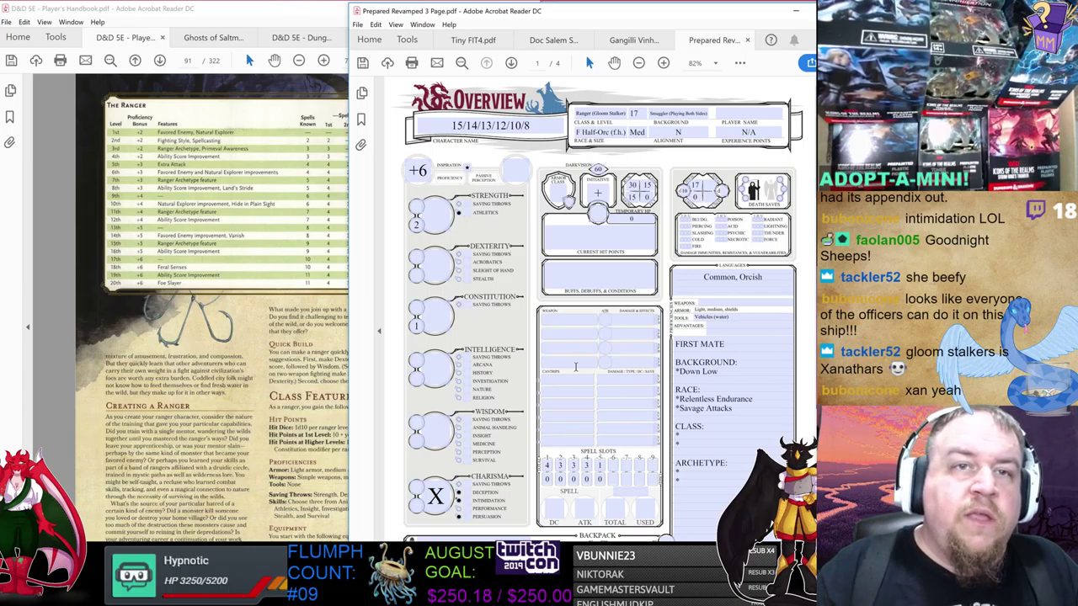
click(707, 304)
text(Sim)
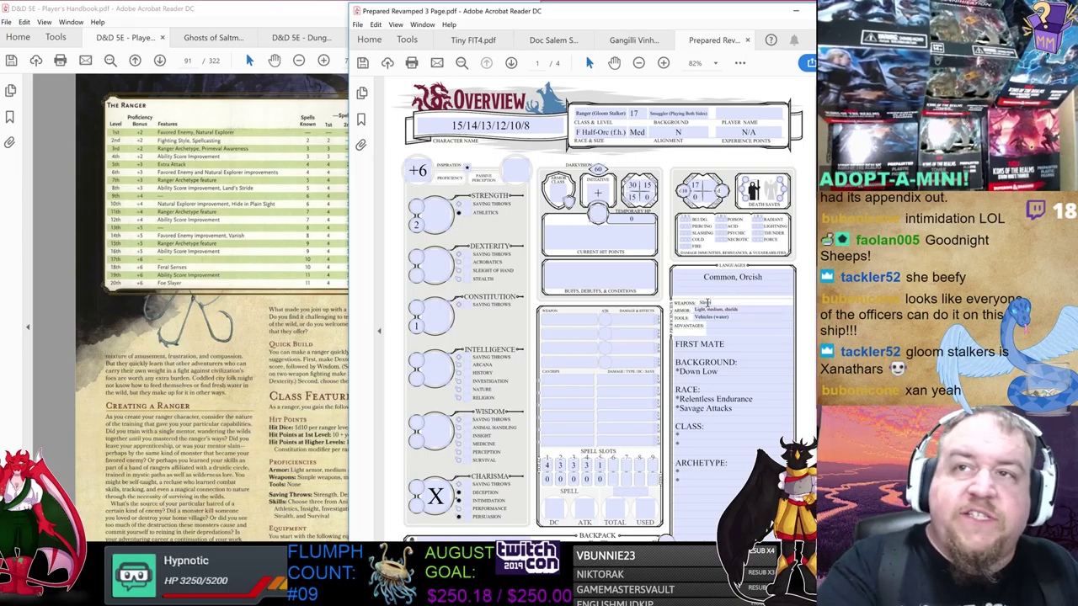
text(ple, martial)
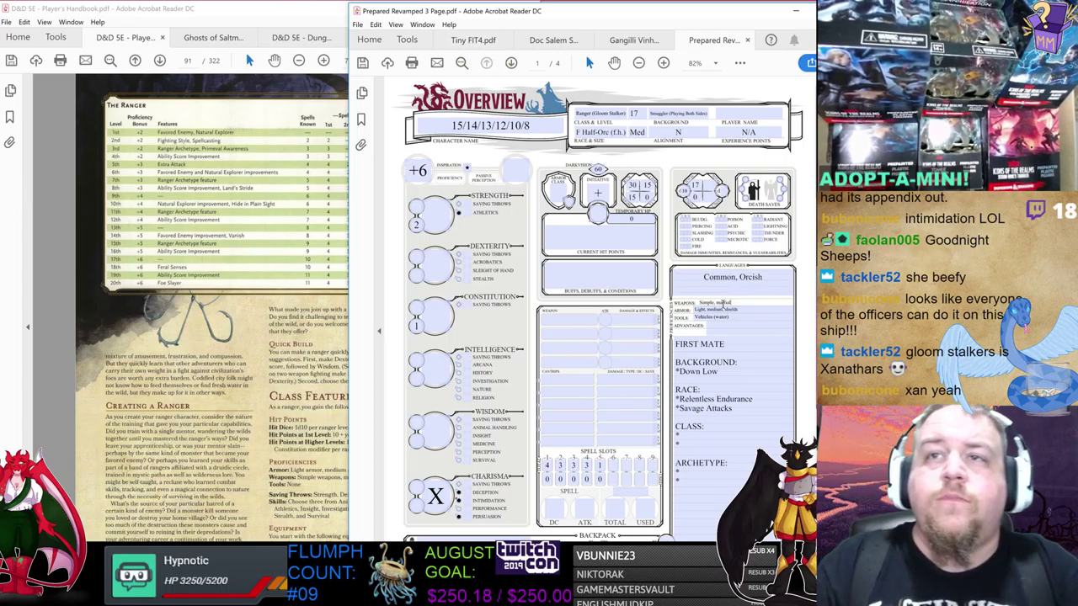
click(742, 328)
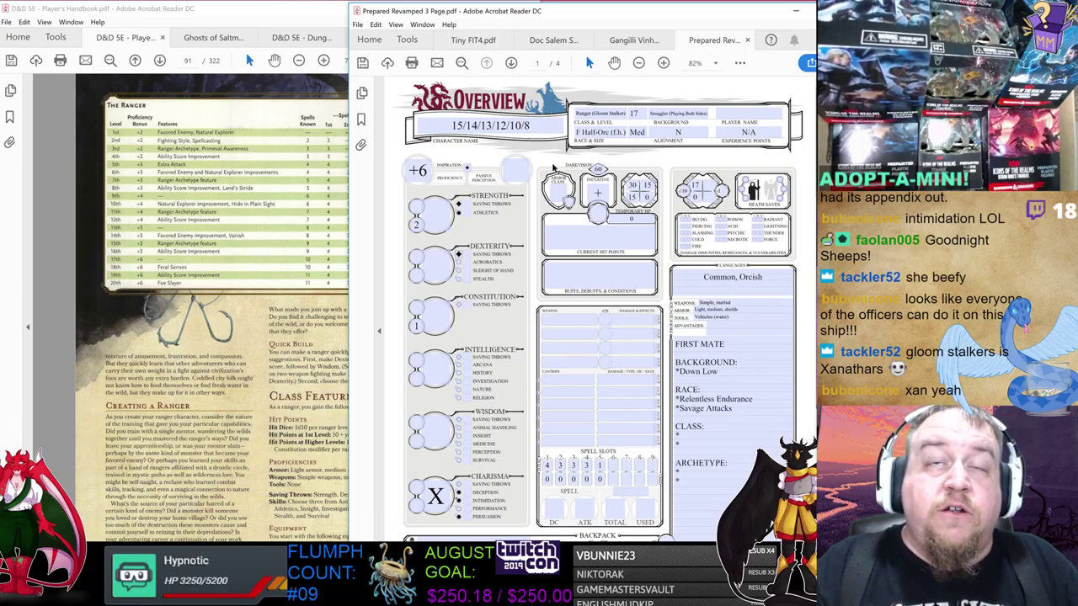
- Compare the Ranger's list of class skills with the sheet's marked skills and its personality traits, ideal, bond and flaw
click(341, 482)
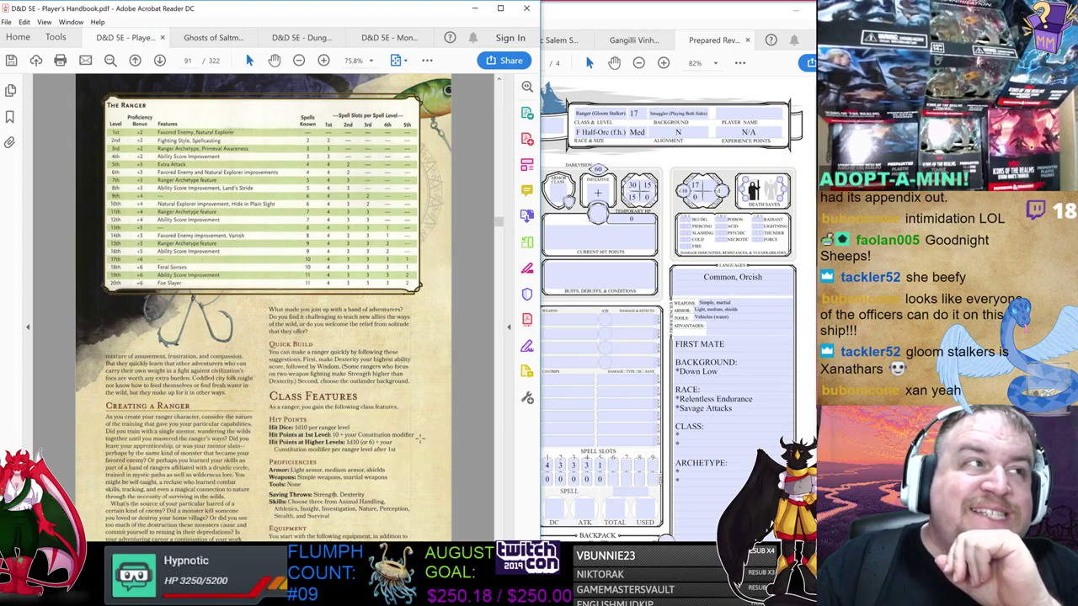
click(801, 299)
scroll(802, 299, down, 10)
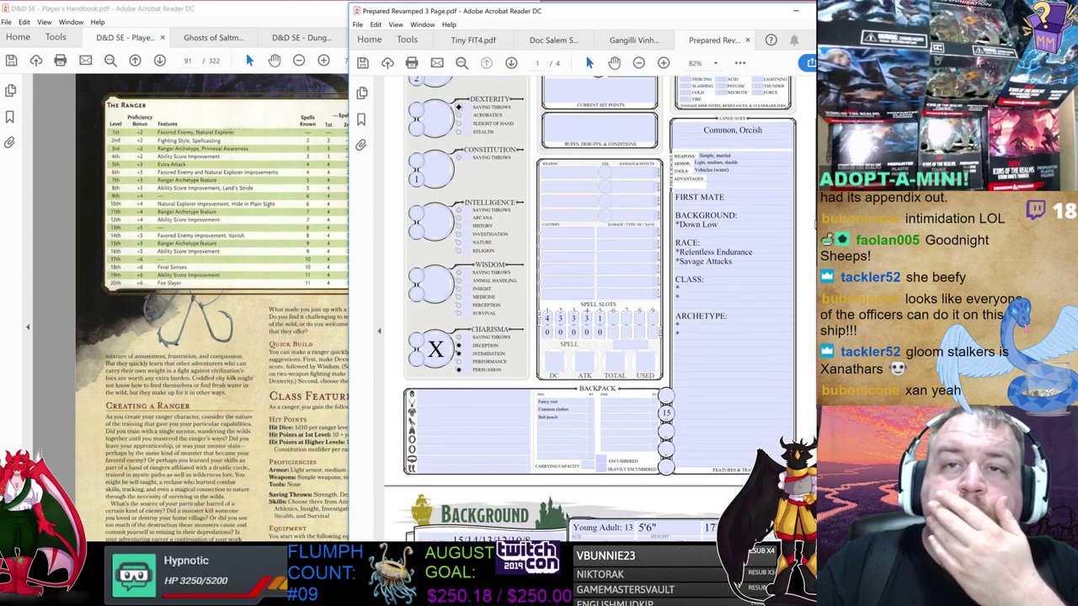
scroll(802, 299, down, 4)
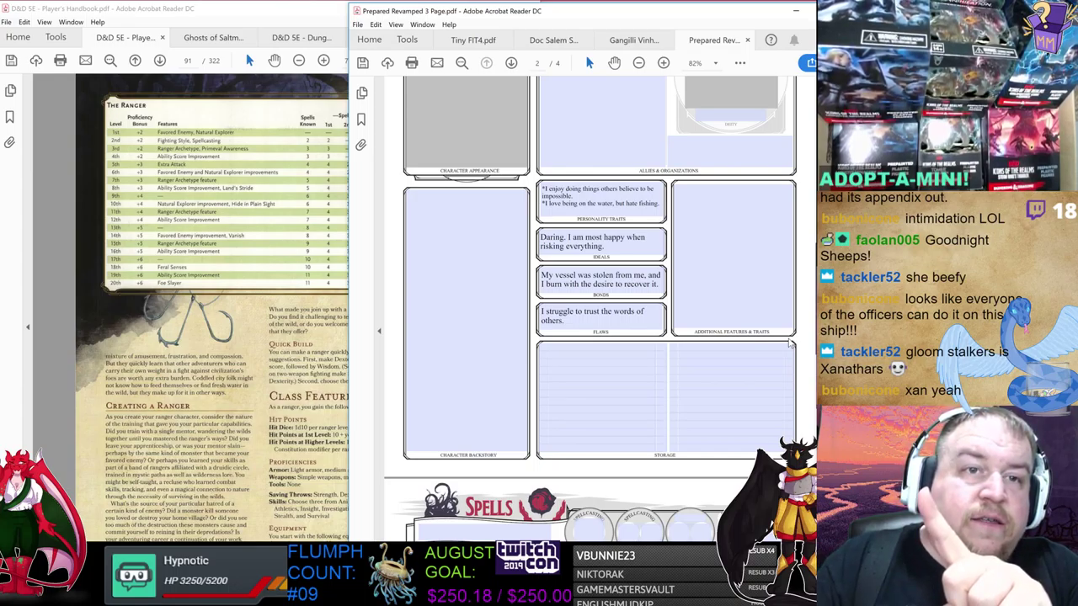
scroll(789, 344, up, 10)
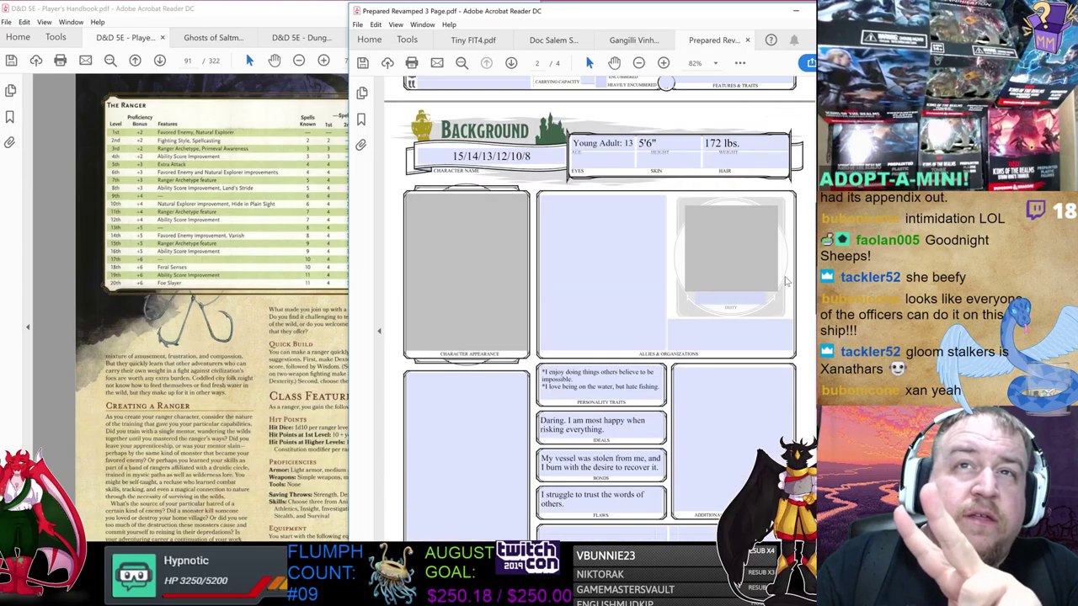
scroll(789, 206, up, 2)
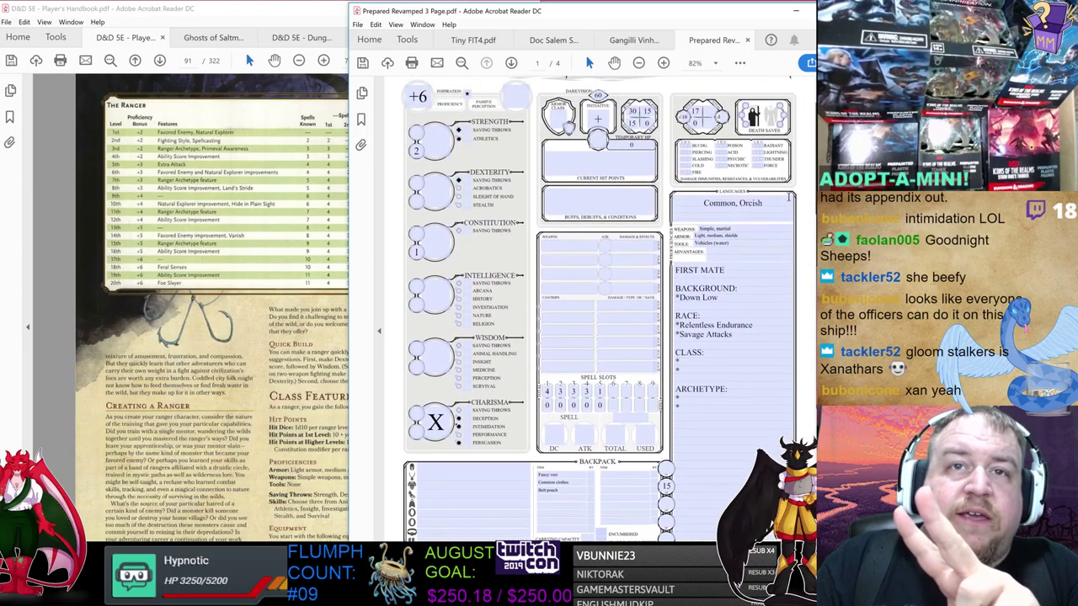
click(310, 494)
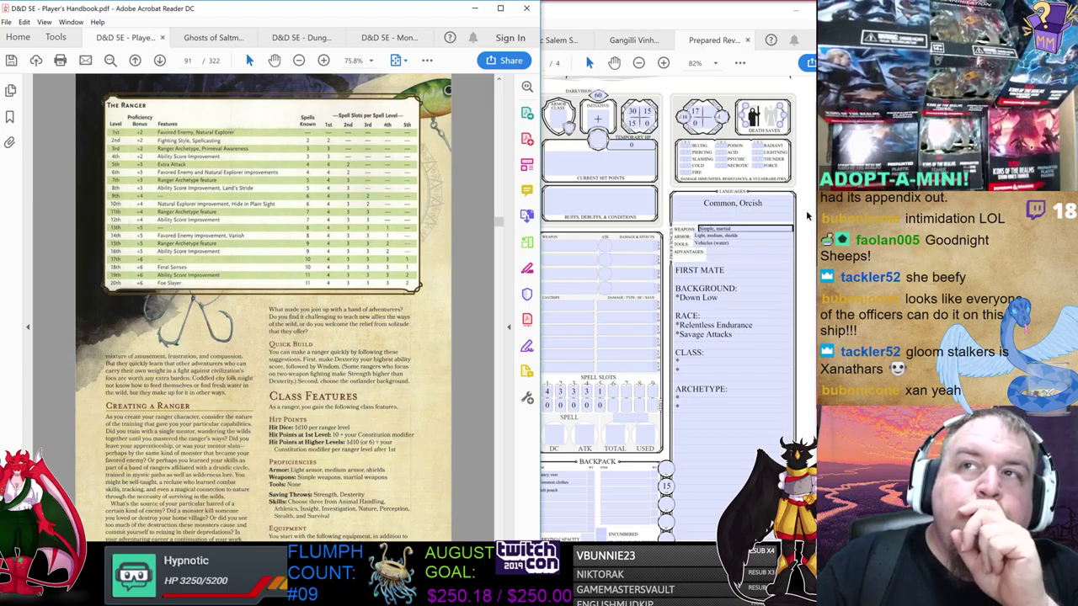
click(770, 345)
scroll(770, 346, down, 12)
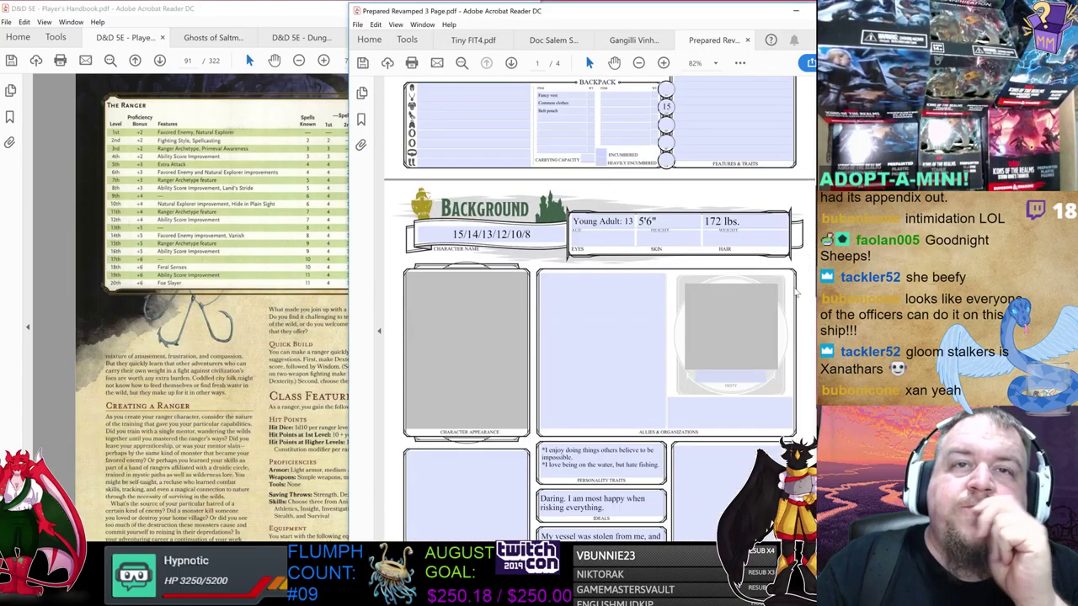
scroll(771, 345, down, 10)
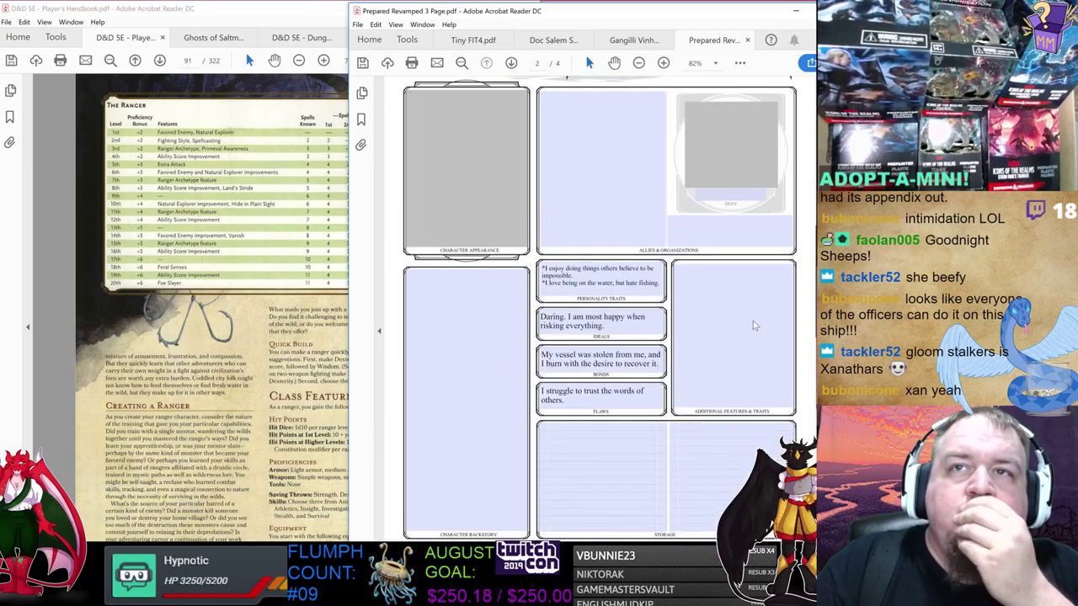
scroll(753, 321, up, 15)
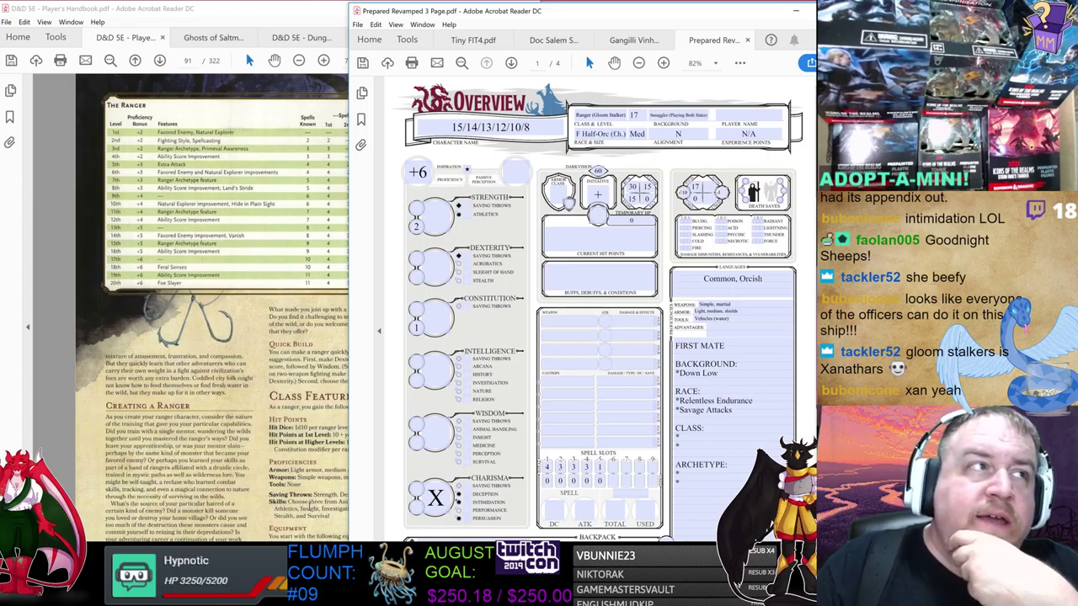
- Recheck the Ranger's skill options and mark Investigation, Stealth and Insight as proficient on the sheet
click(312, 507)
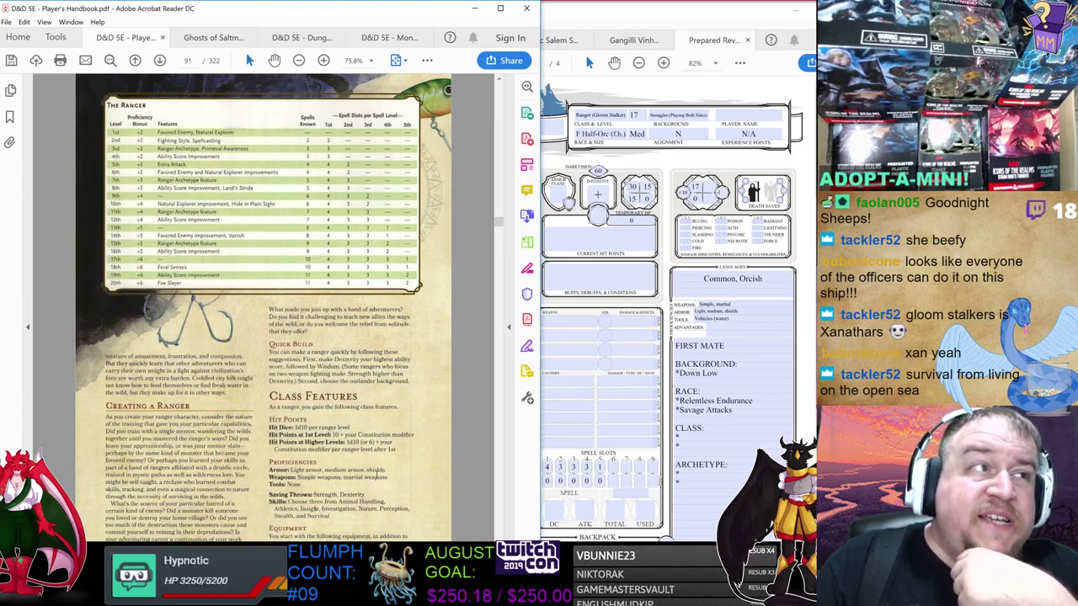
click(709, 41)
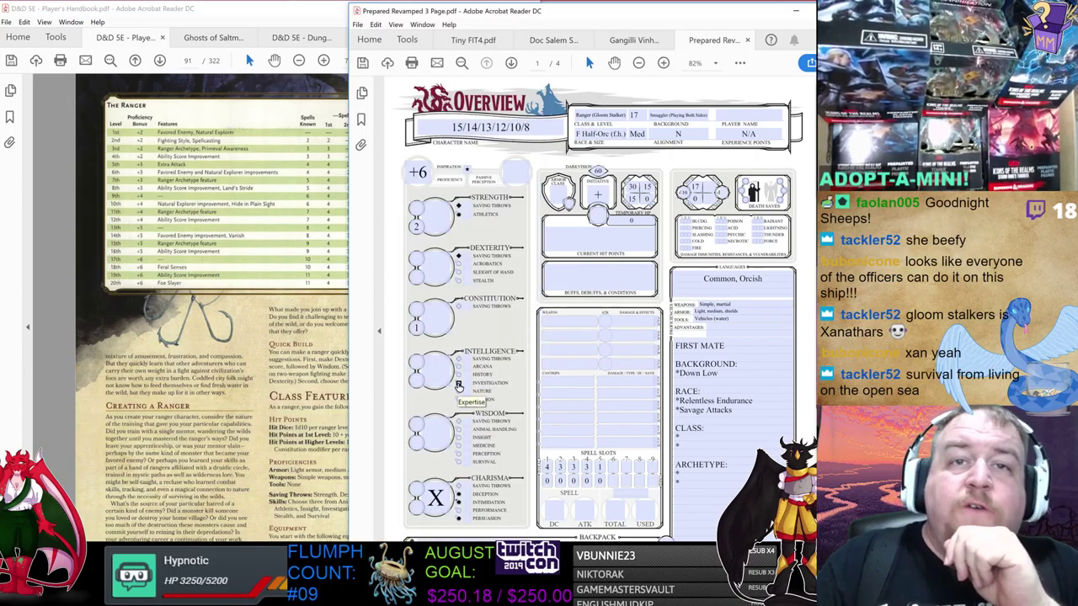
click(458, 384)
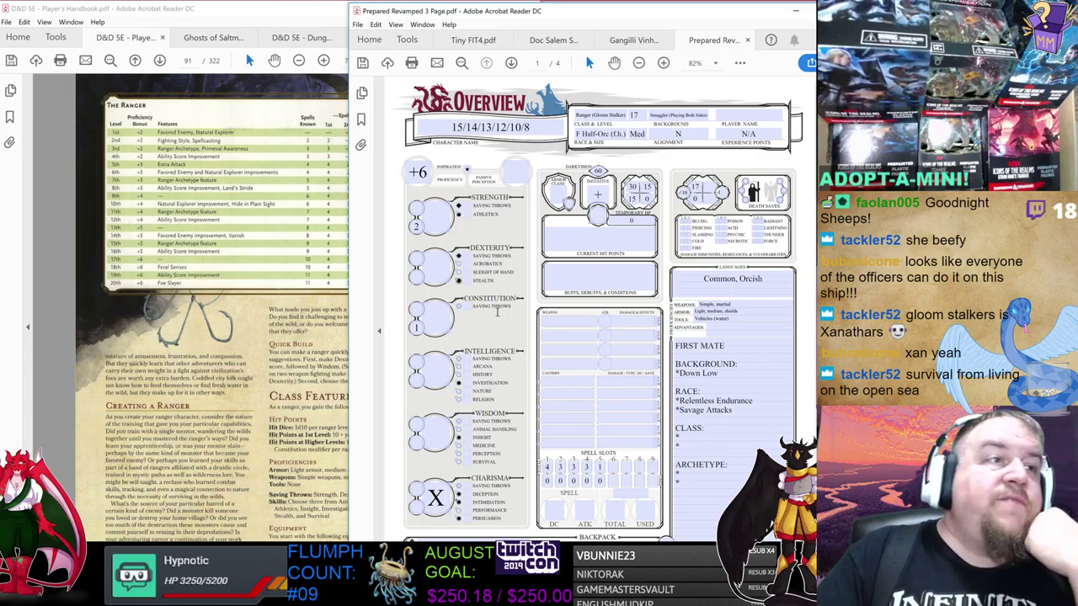
- Review the sheet's background page once more and mark Survival as a proficient skill
scroll(796, 289, down, 10)
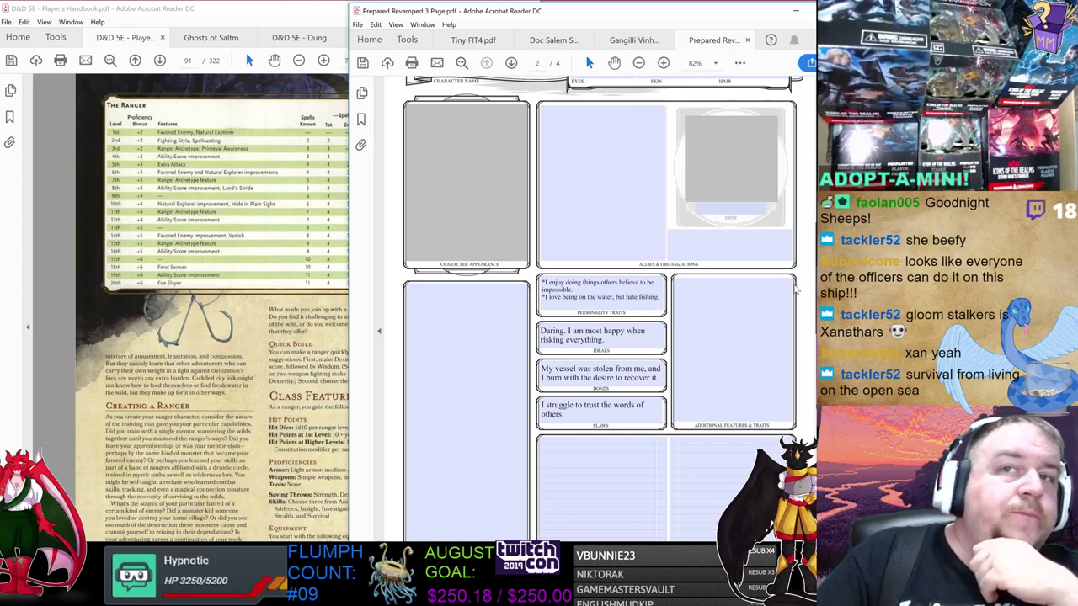
scroll(794, 289, up, 10)
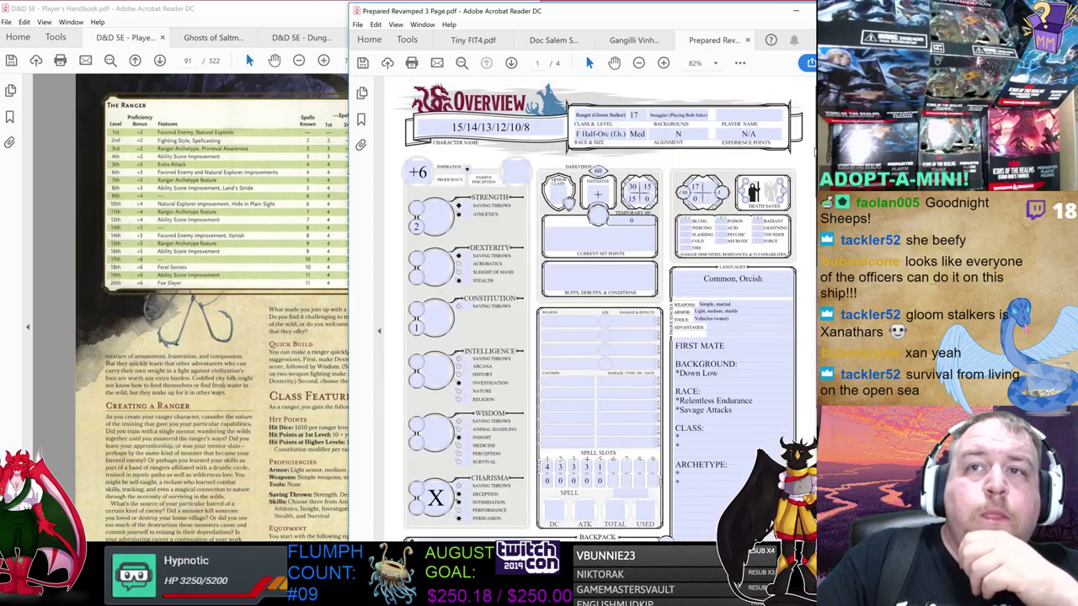
scroll(598, 309, down, 1)
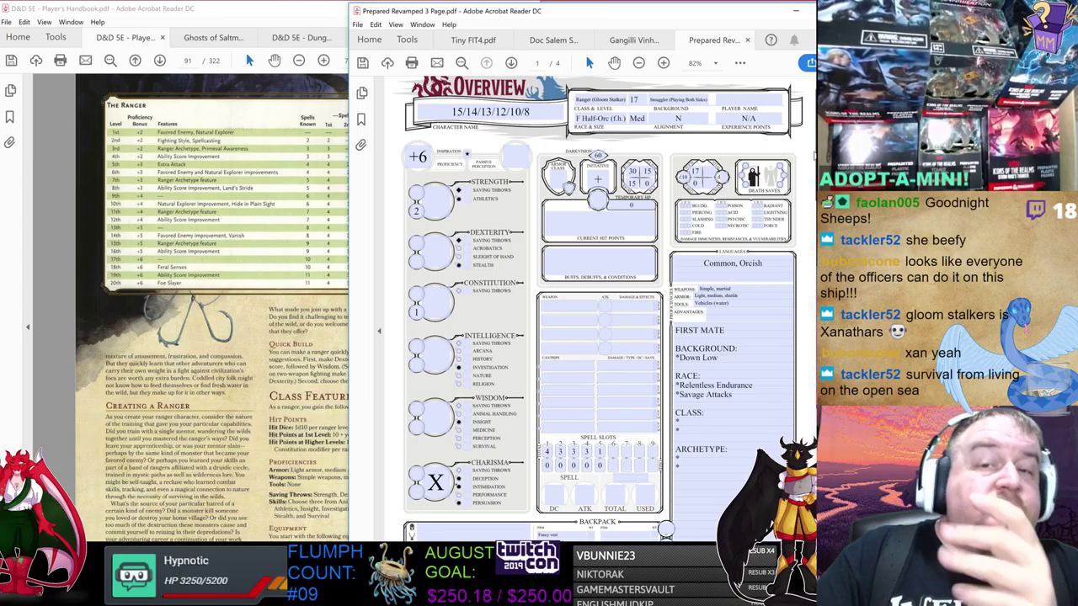
scroll(814, 155, down, 1)
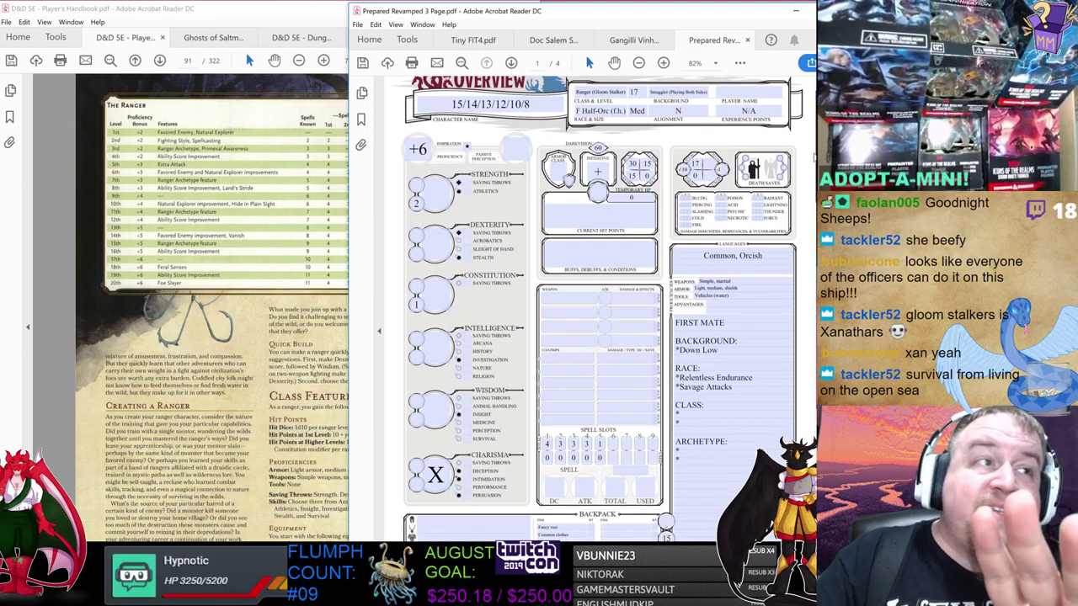
scroll(814, 154, down, 3)
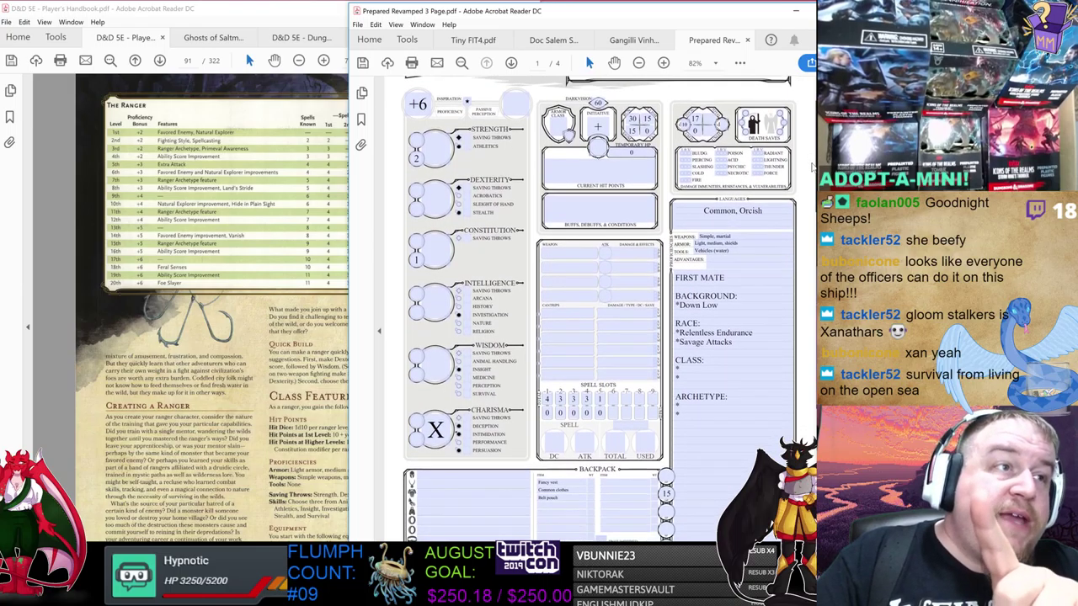
scroll(812, 166, down, 1)
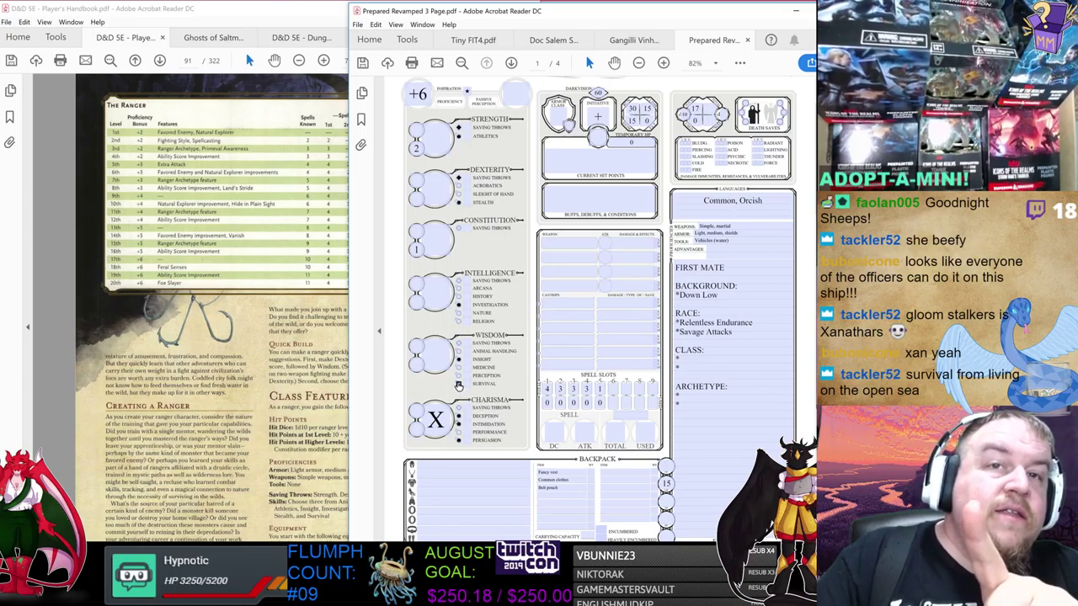
click(459, 383)
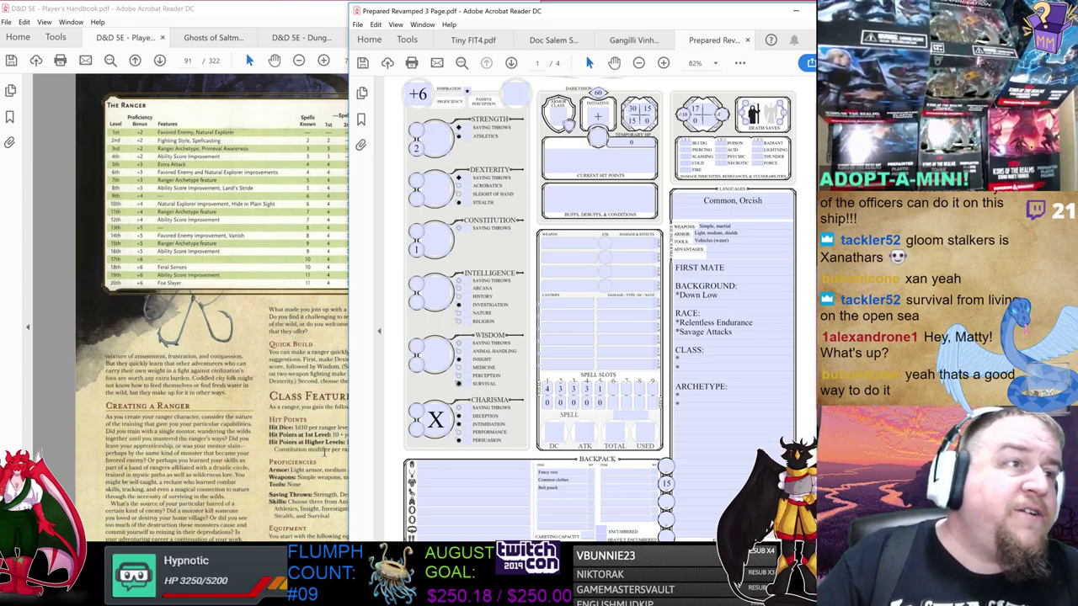
- Look up the Ranger's starting equipment choices and first class features in the Player's Handbook
click(308, 425)
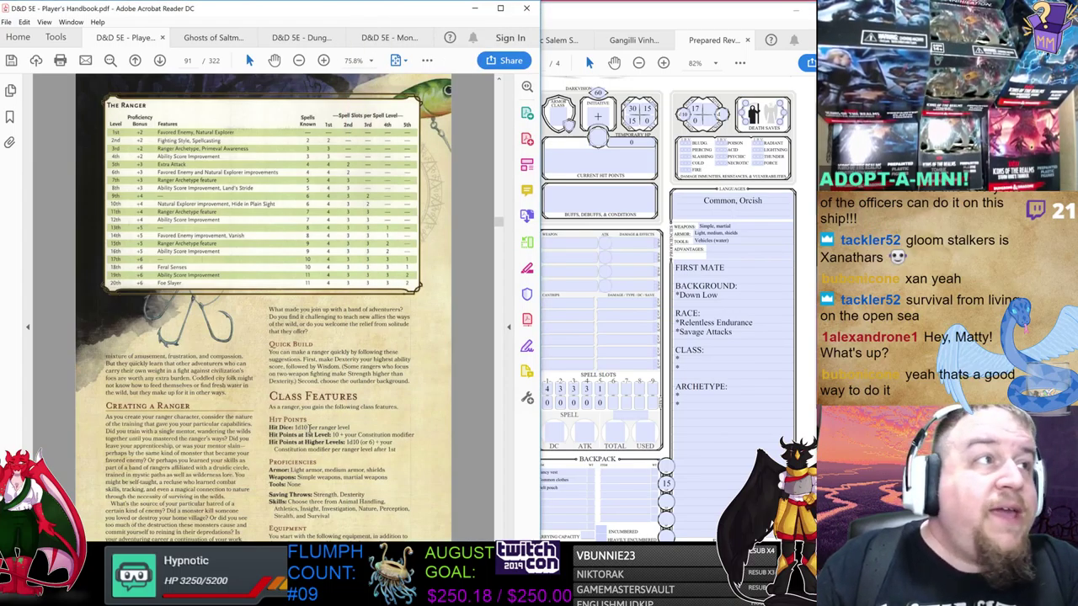
scroll(317, 410, down, 5)
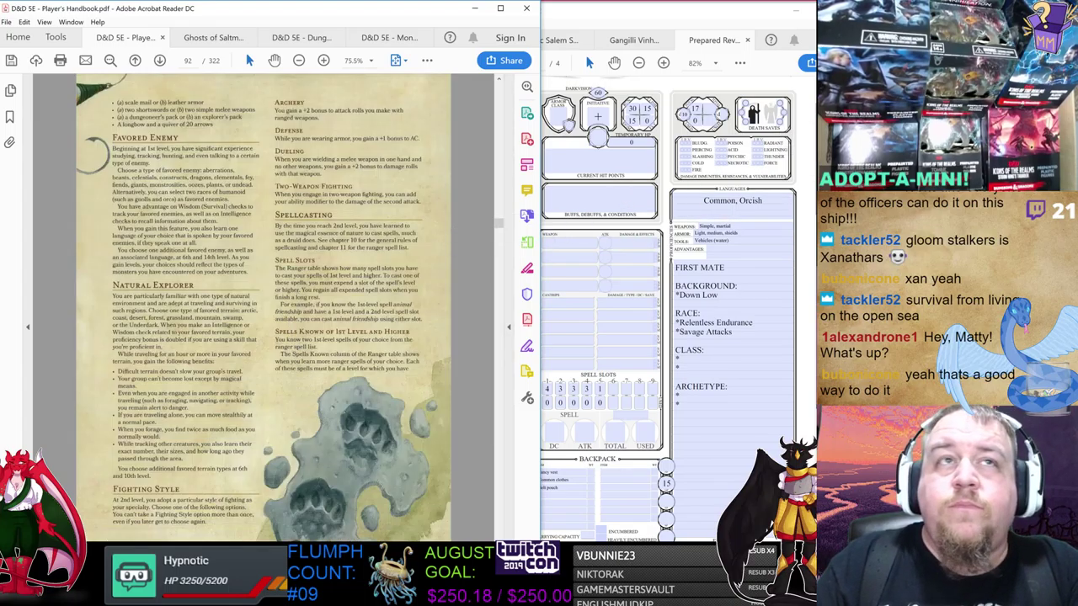
key(alt+Tab)
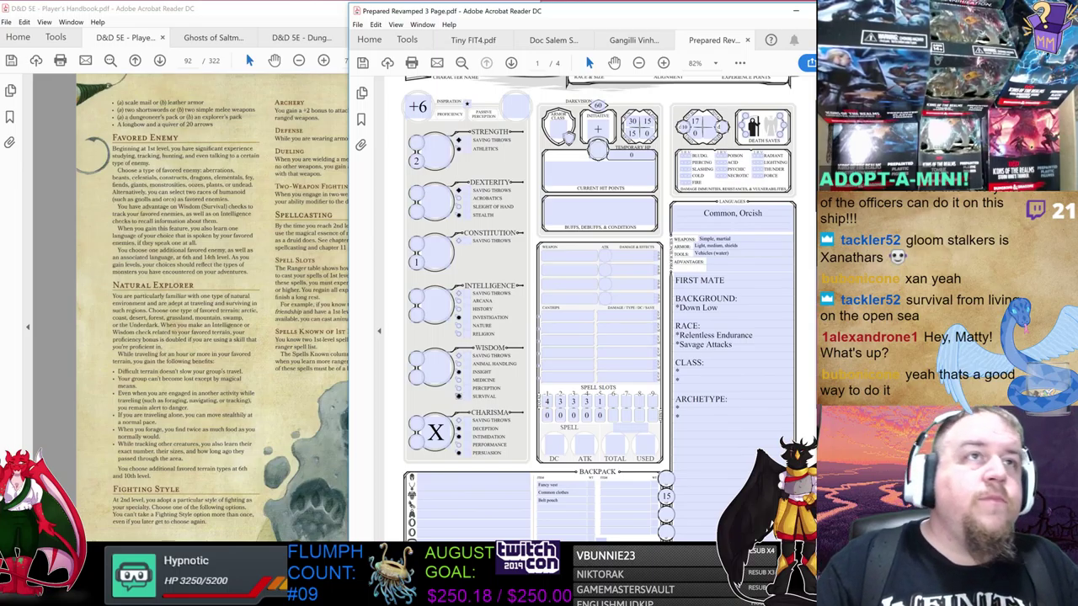
scroll(600, 309, down, 1)
scroll(600, 309, up, 2)
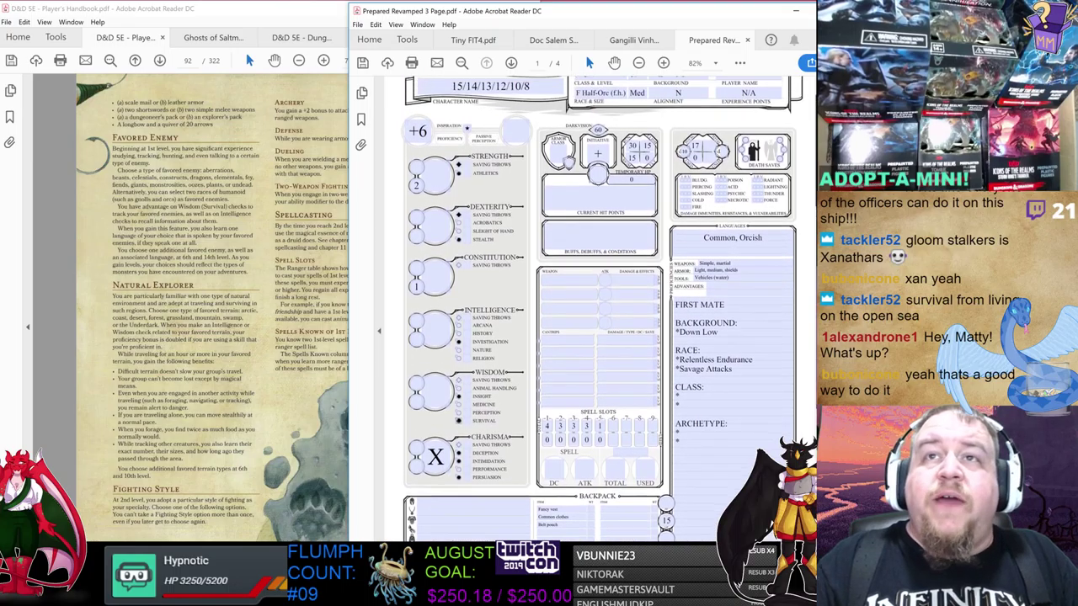
scroll(791, 164, up, 1)
scroll(791, 164, down, 2)
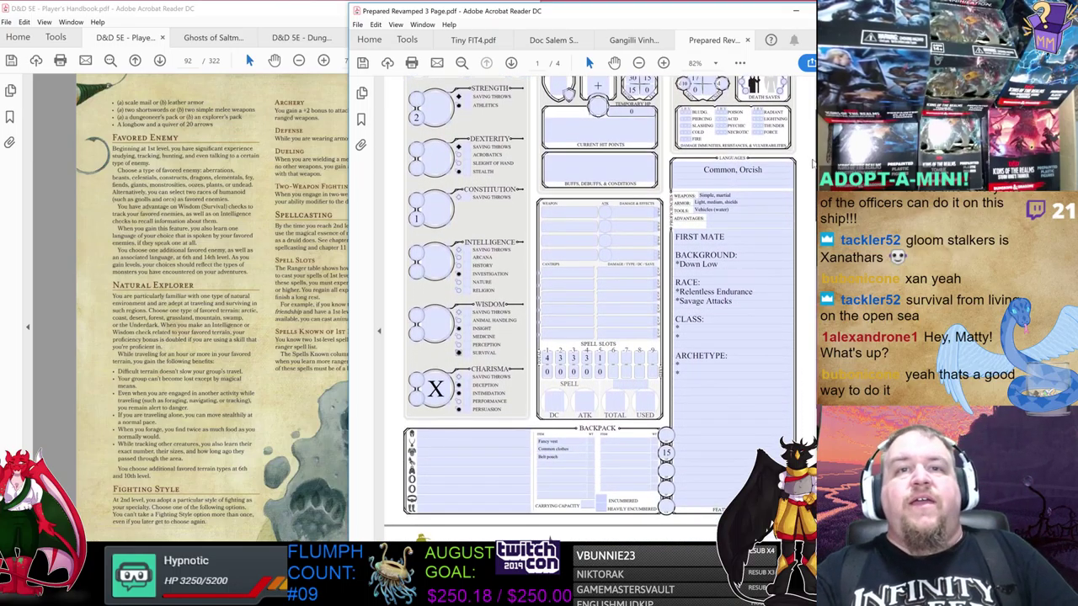
scroll(812, 165, up, 1)
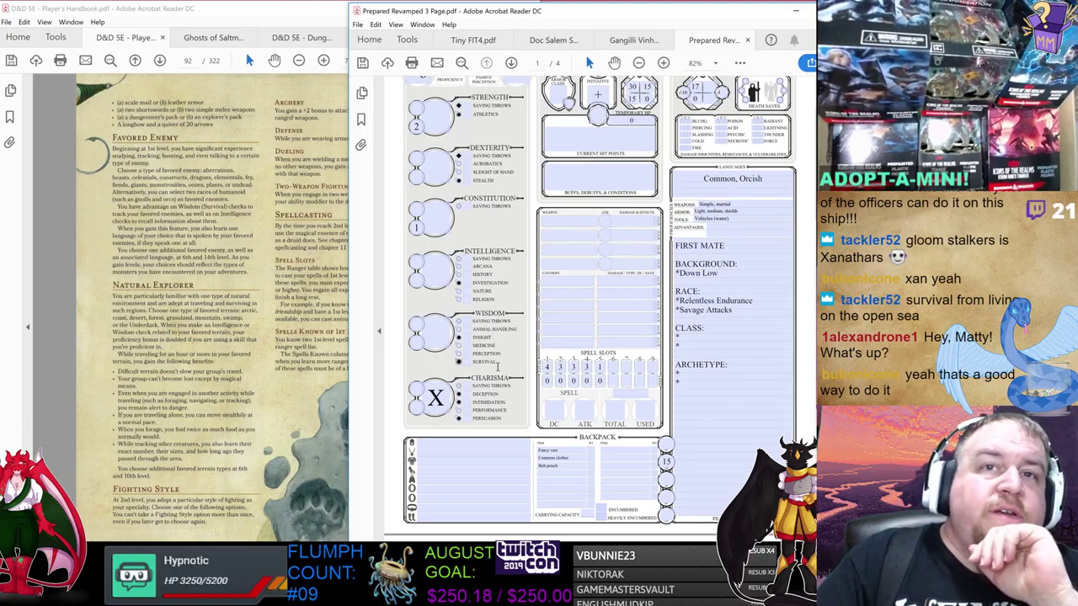
scroll(493, 389, down, 1)
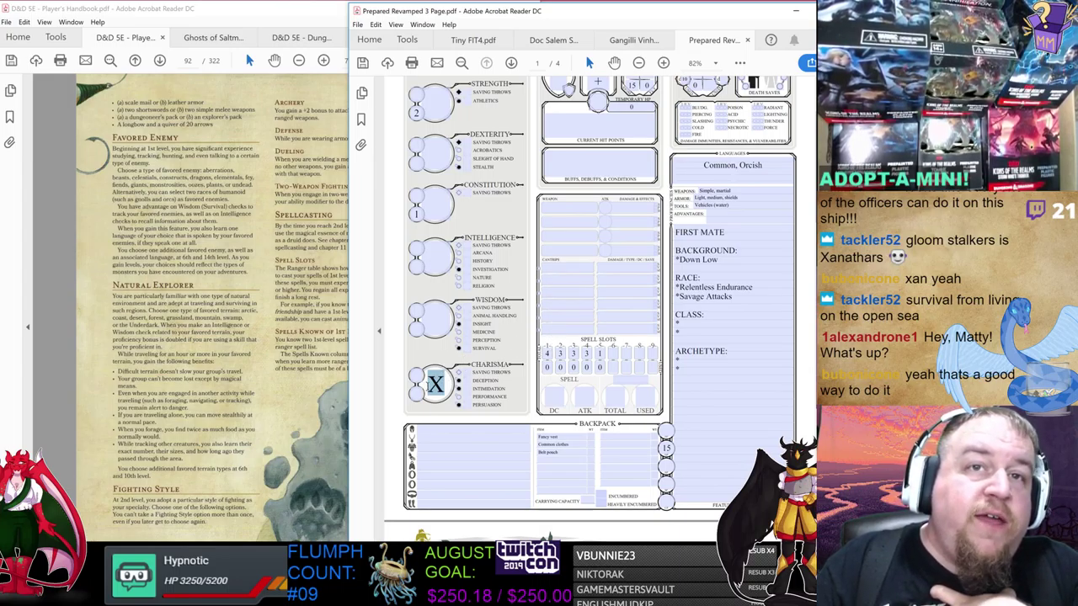
double_click(434, 384)
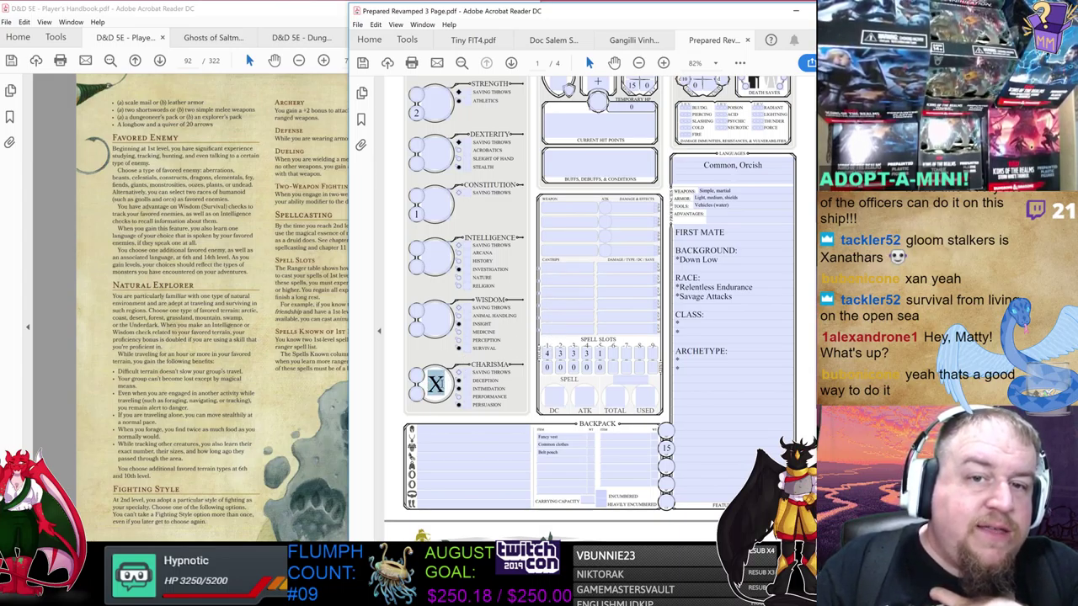
scroll(460, 341, up, 2)
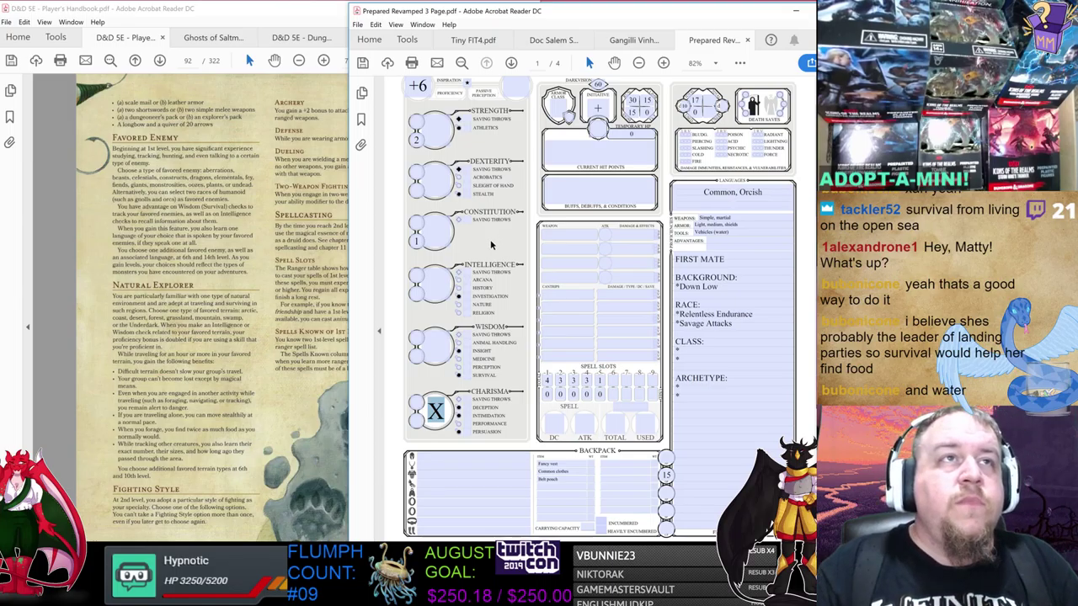
- Enter Scale mail on the third equipment line of the sheet's Backpack section
scroll(466, 349, down, 1)
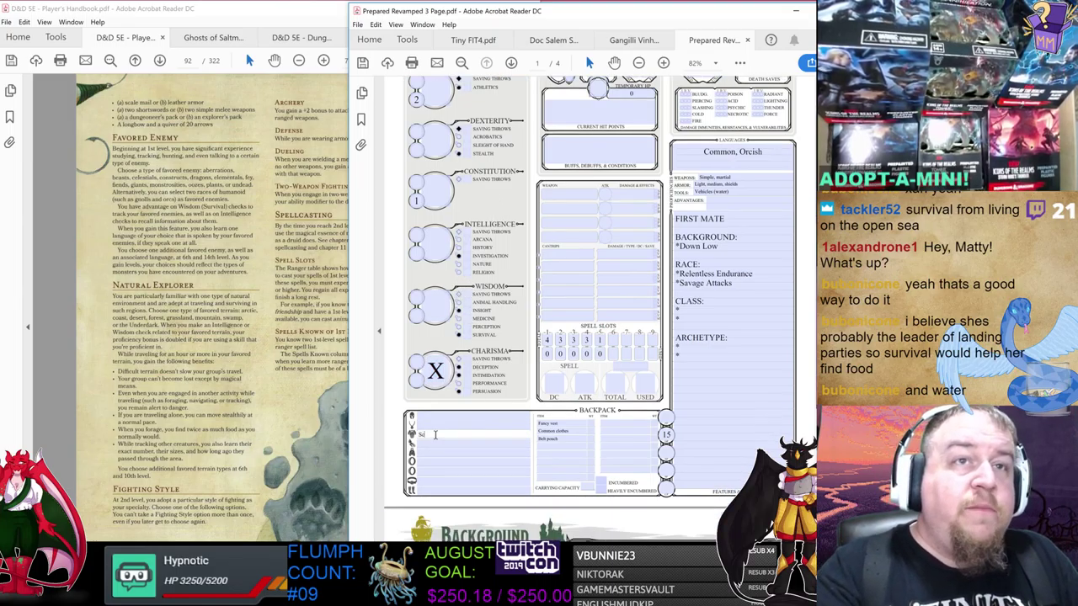
text(ale mail)
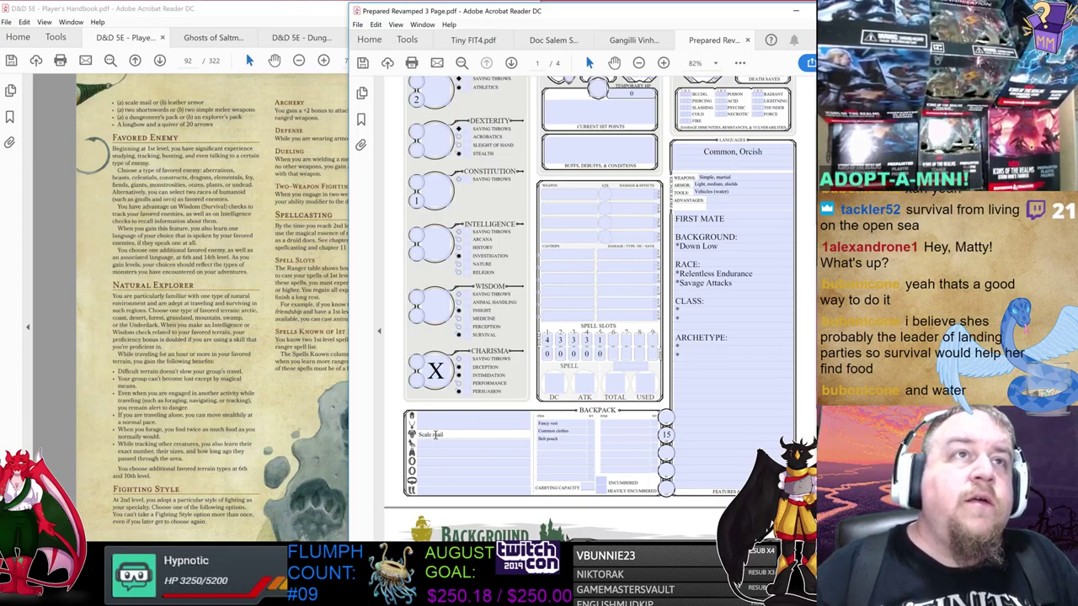
key(Tab)
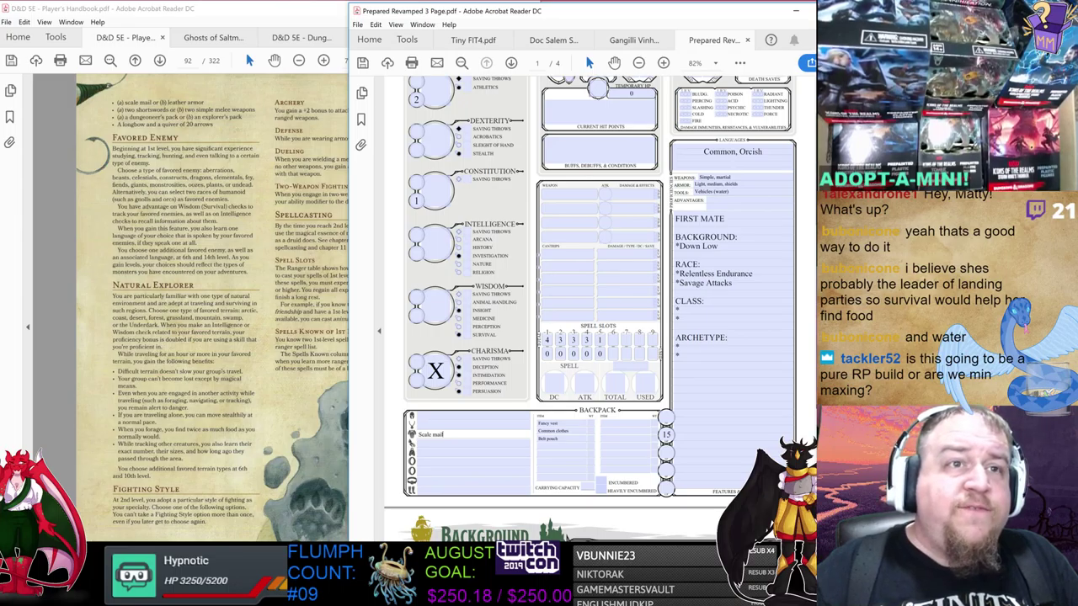
- Switch to the Character Randomizer spreadsheet with the Ranger option tables and dice roller
key(alt+Tab)
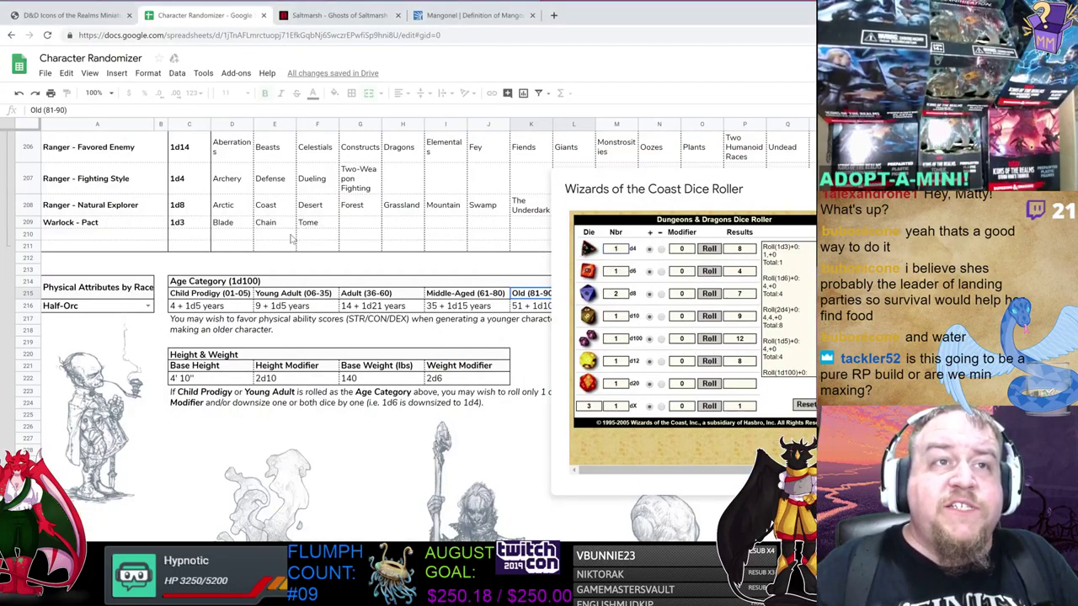
- Roll 1d4 for the ranger's fighting style and enter "Fighting Style: Defense" on the second CLASS line of the Acrobat Reader character sheet
scroll(291, 239, up, 3)
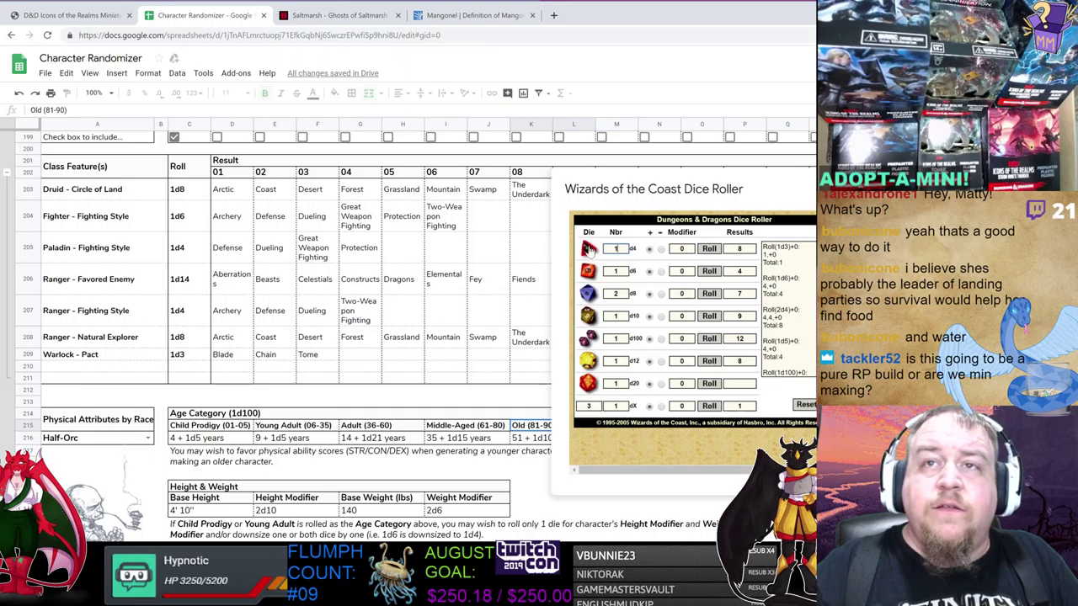
click(588, 248)
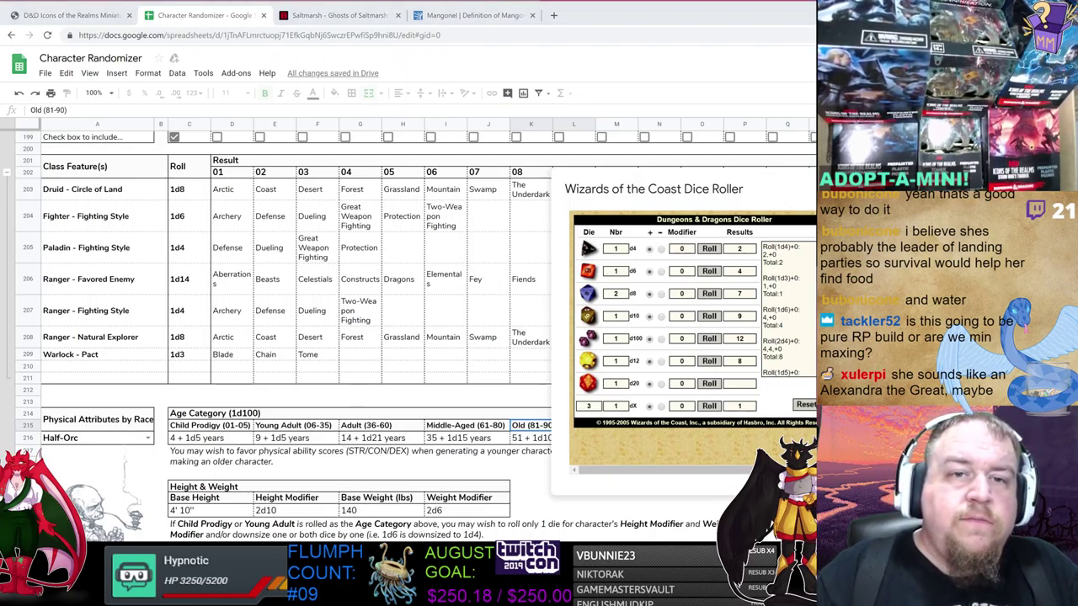
key(alt+Tab)
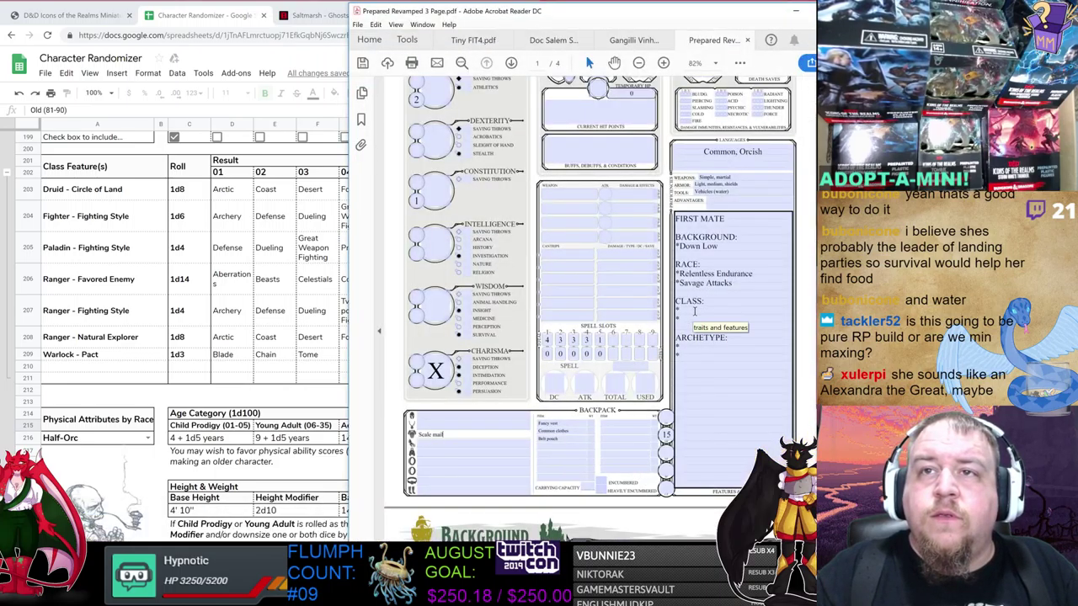
click(688, 318)
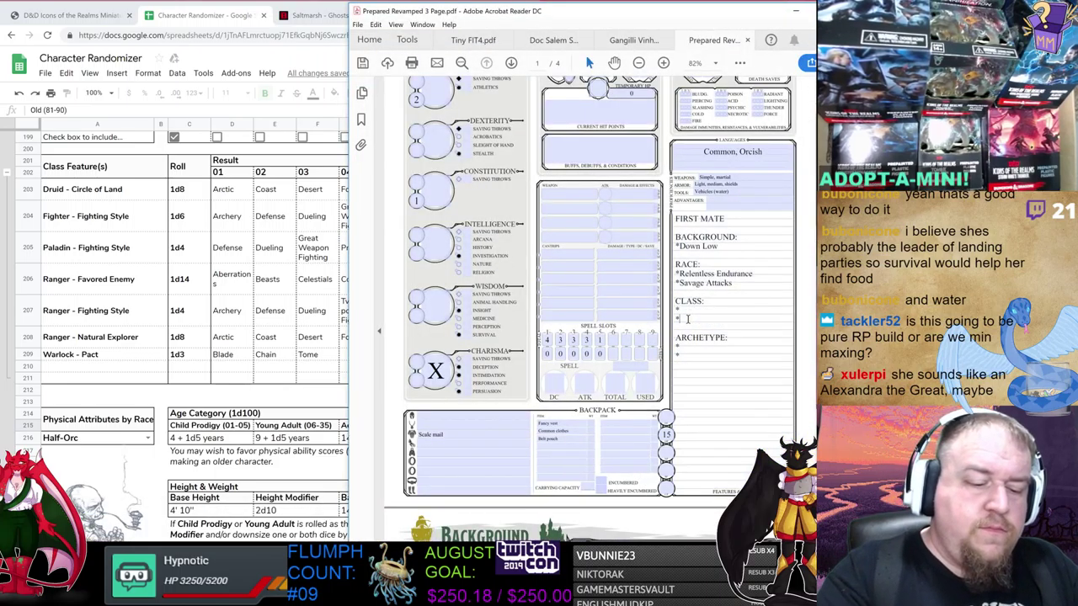
text(Fighting Sty)
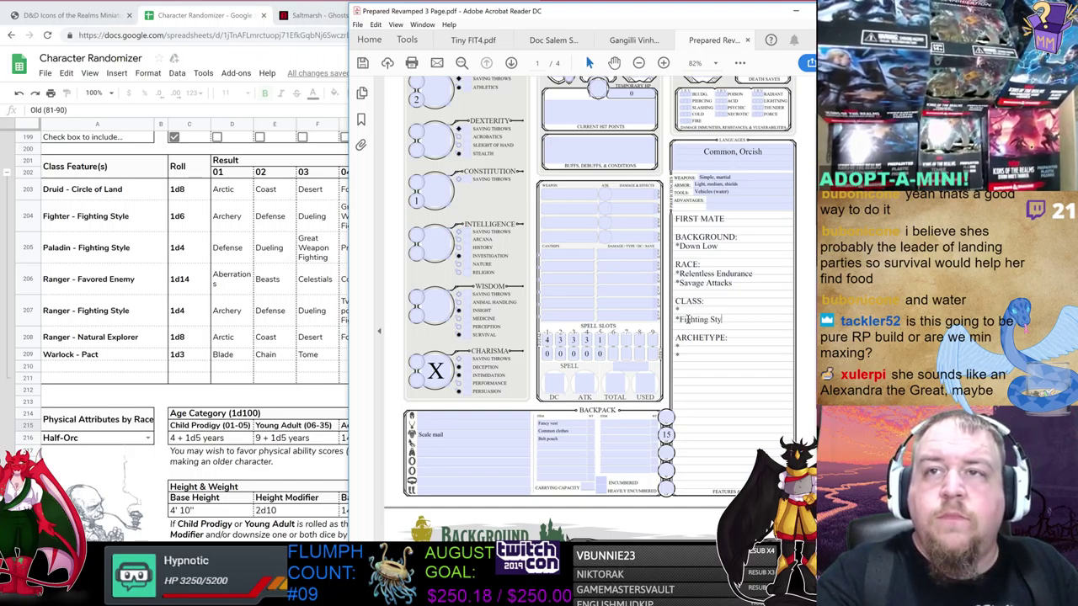
text(le: Defense)
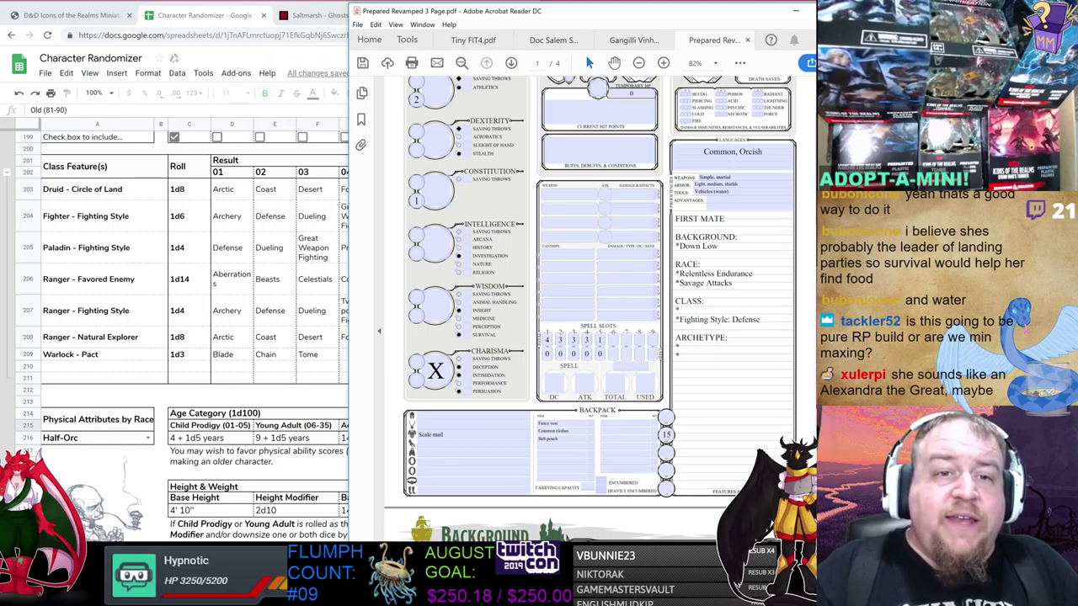
- Consult the ranger's starting equipment in the Player's Handbook PDF and enter "Shortsword x2" as the first weapon on the character sheet
click(128, 526)
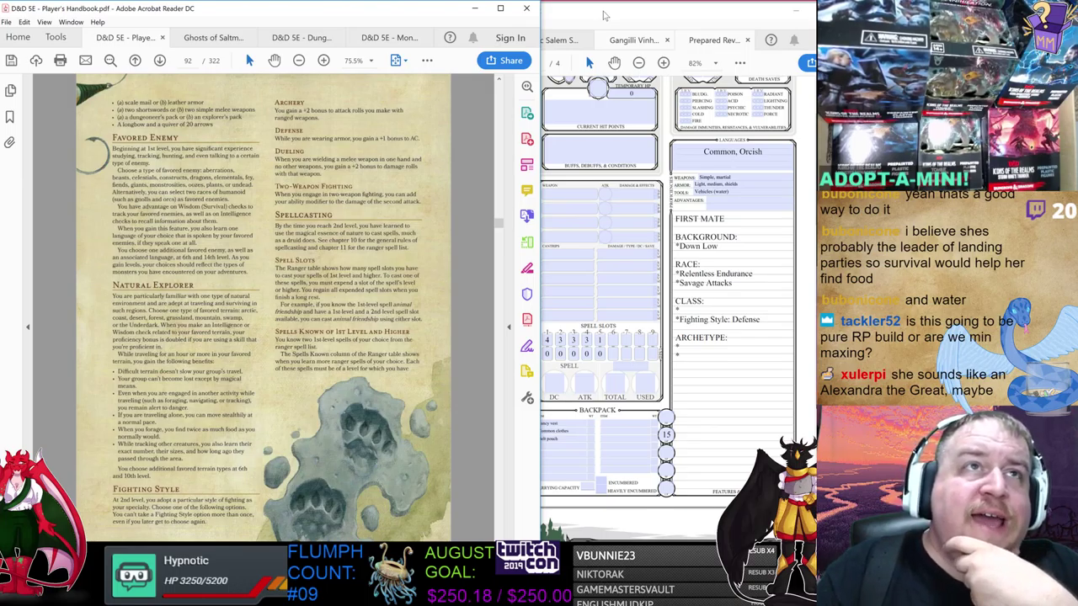
click(603, 15)
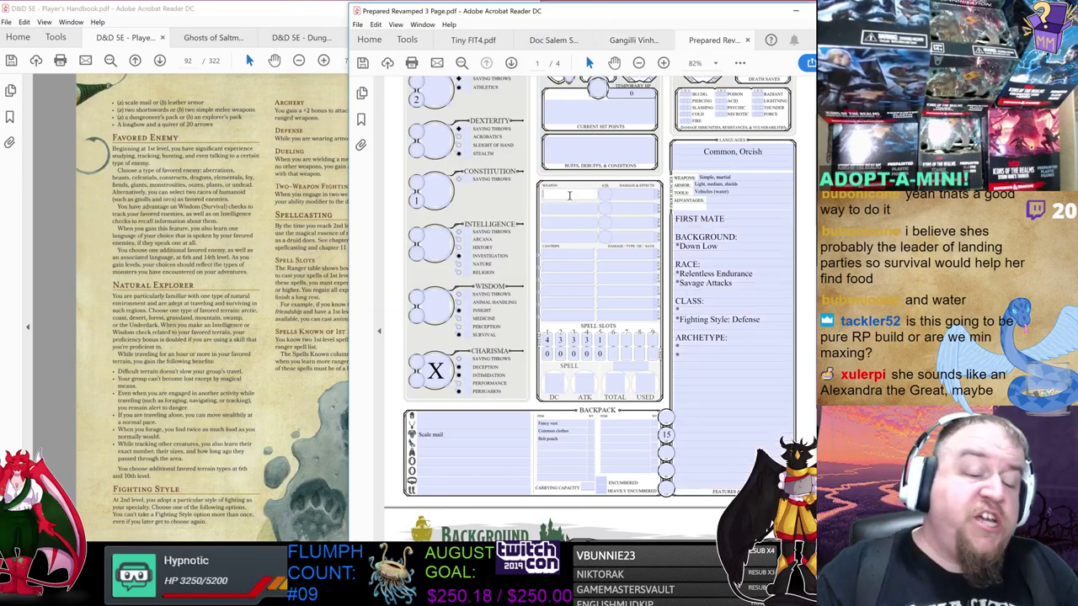
text(Shorts)
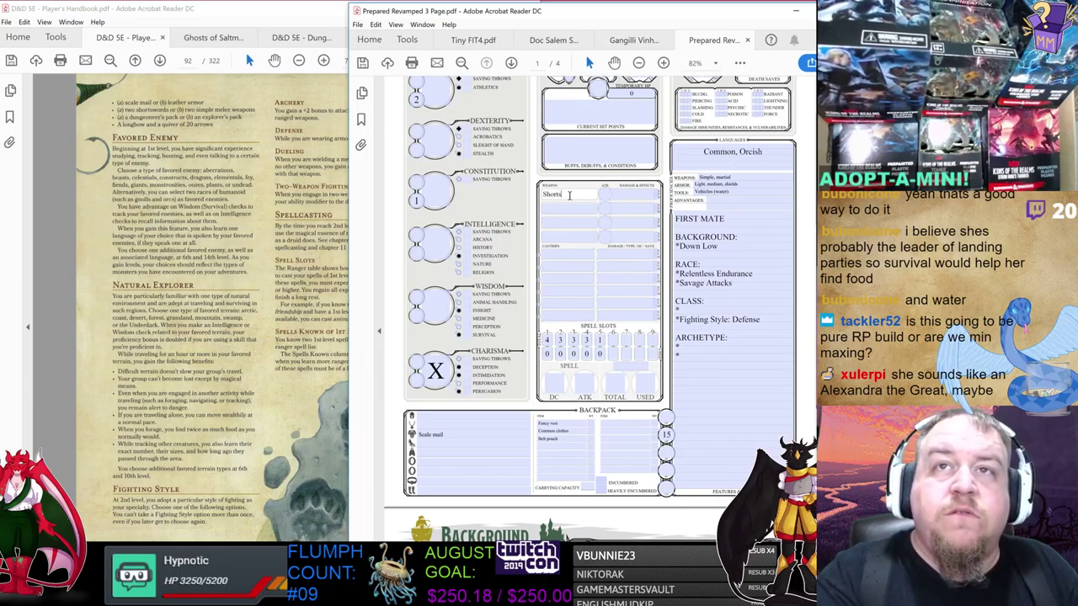
text(word x2)
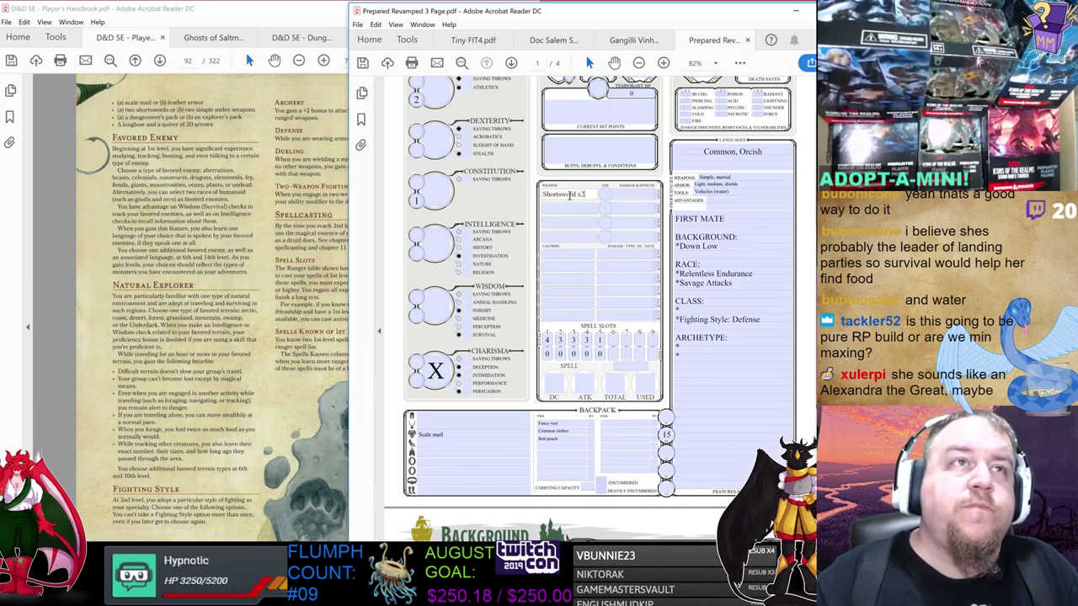
- Add "Dungeoneer's pack" to the backpack list beneath the belt pouch
click(567, 304)
click(555, 427)
click(556, 447)
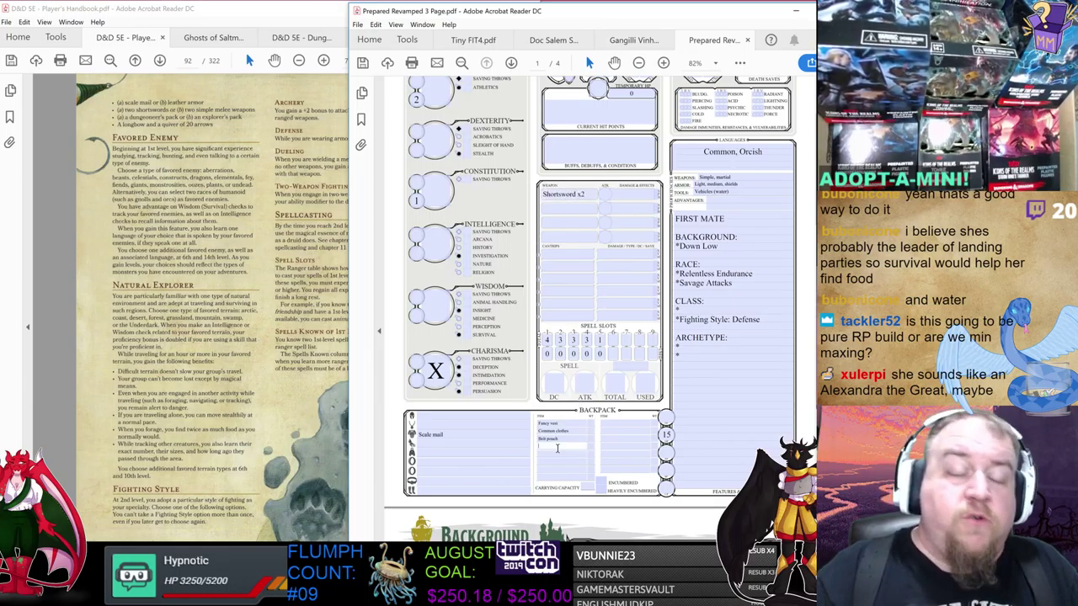
text(Ed)
text(plorer's pack)
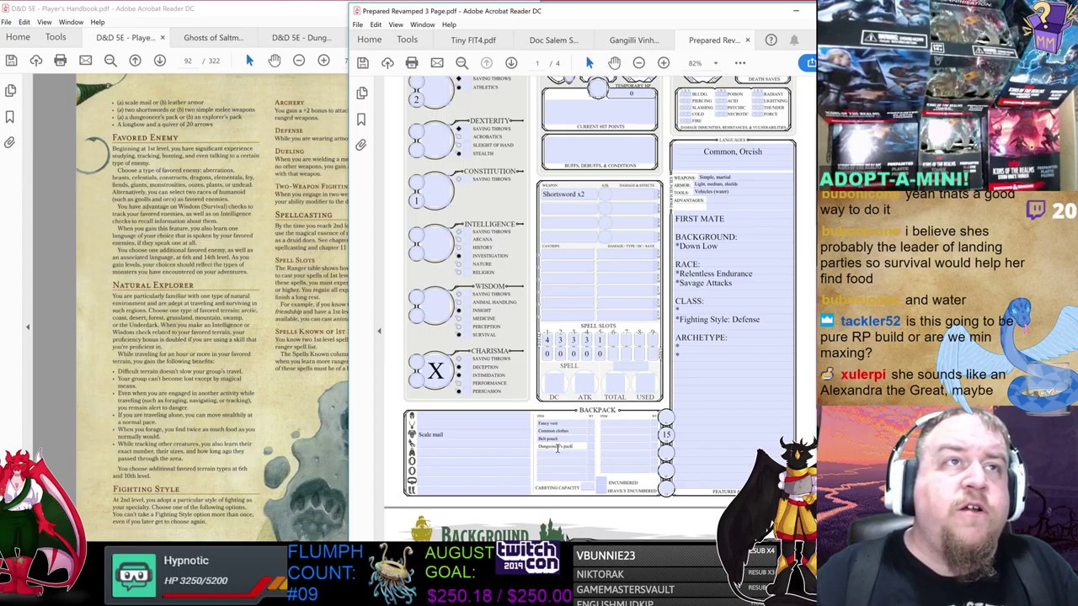
- Enter "Longbow" as the second weapon and add "Quiver w/20 arrows" to the backpack list
click(557, 210)
text(Longbow)
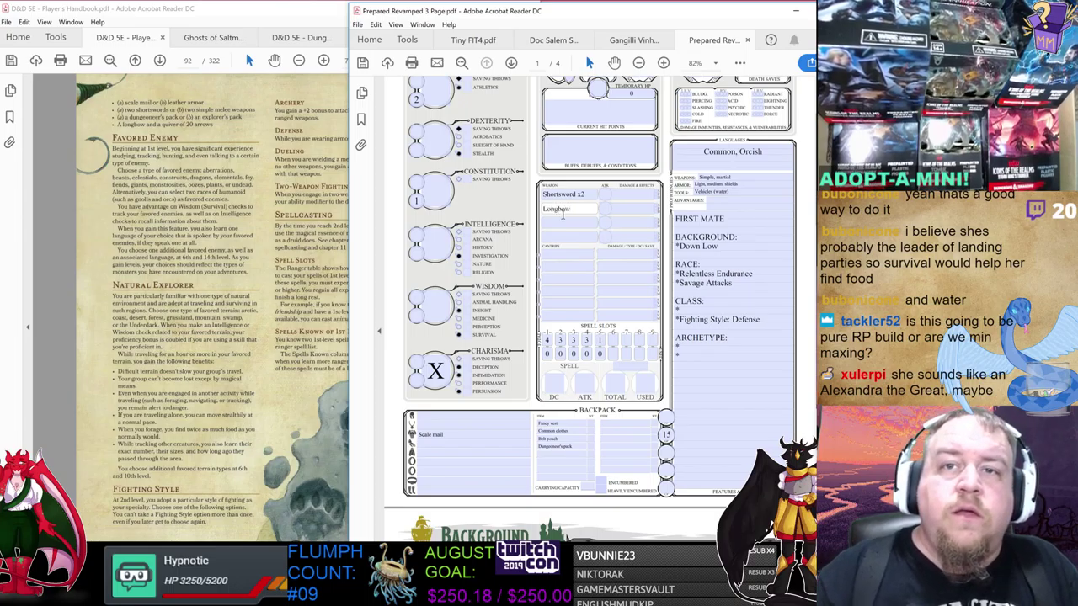
click(548, 455)
text(Quiver)
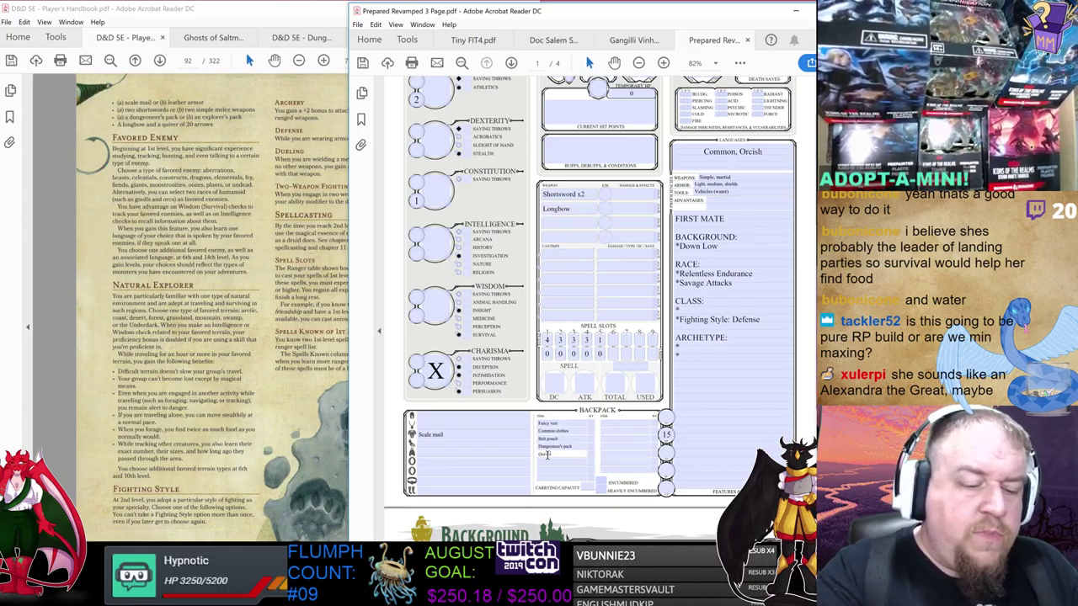
text( w/20 arrows)
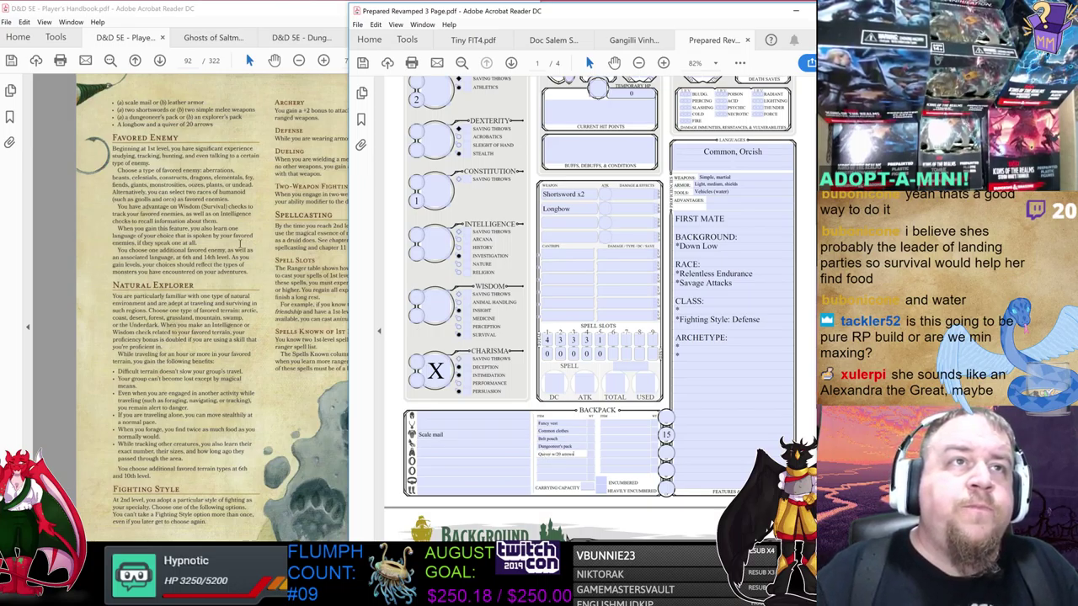
- Enter "Favored Enemy" on the first CLASS line and insert three empty "==" sub-lines beneath it
click(692, 308)
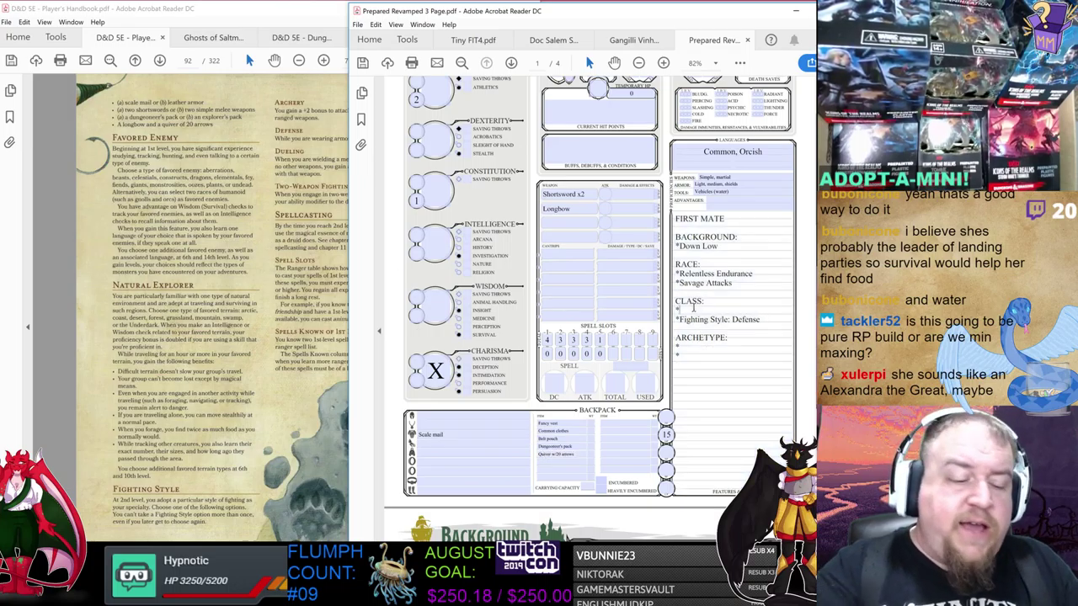
text(Favored Enemy)
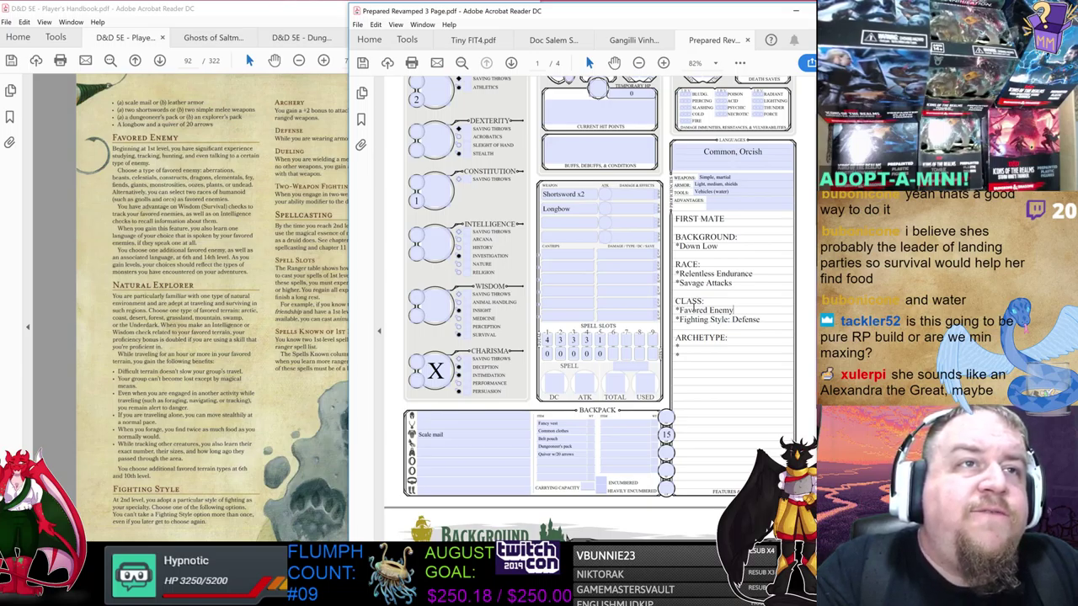
scroll(712, 282, up, 2)
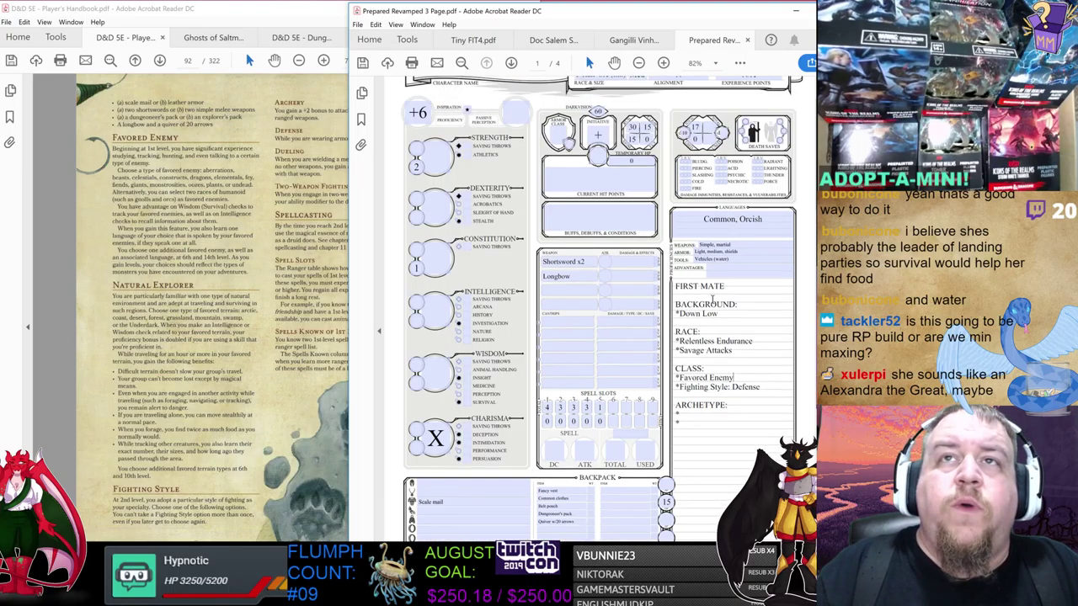
scroll(712, 300, up, 3)
scroll(730, 377, down, 2)
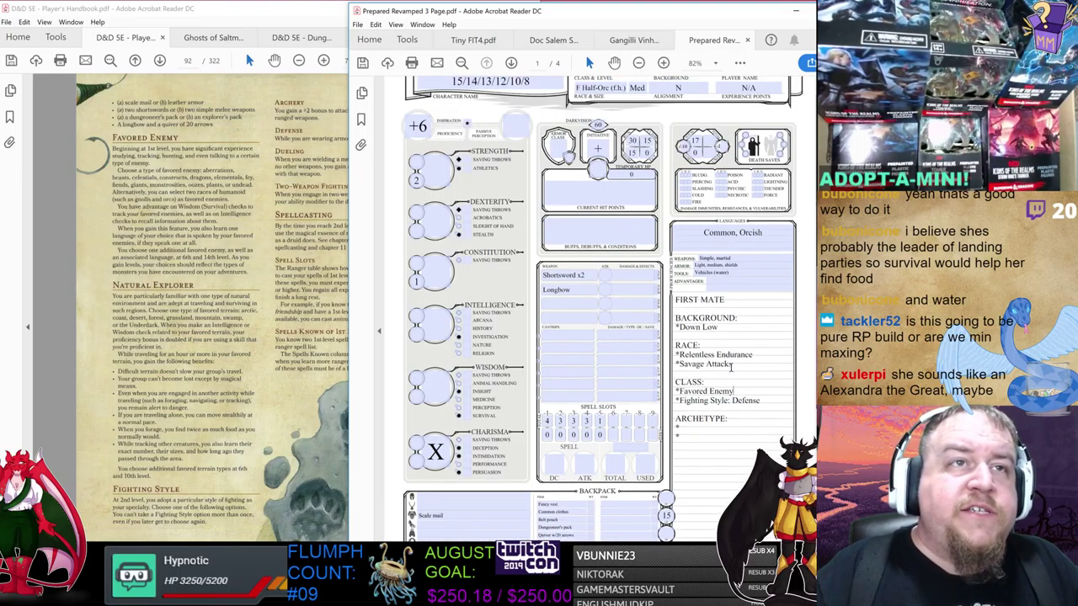
scroll(730, 368, down, 1)
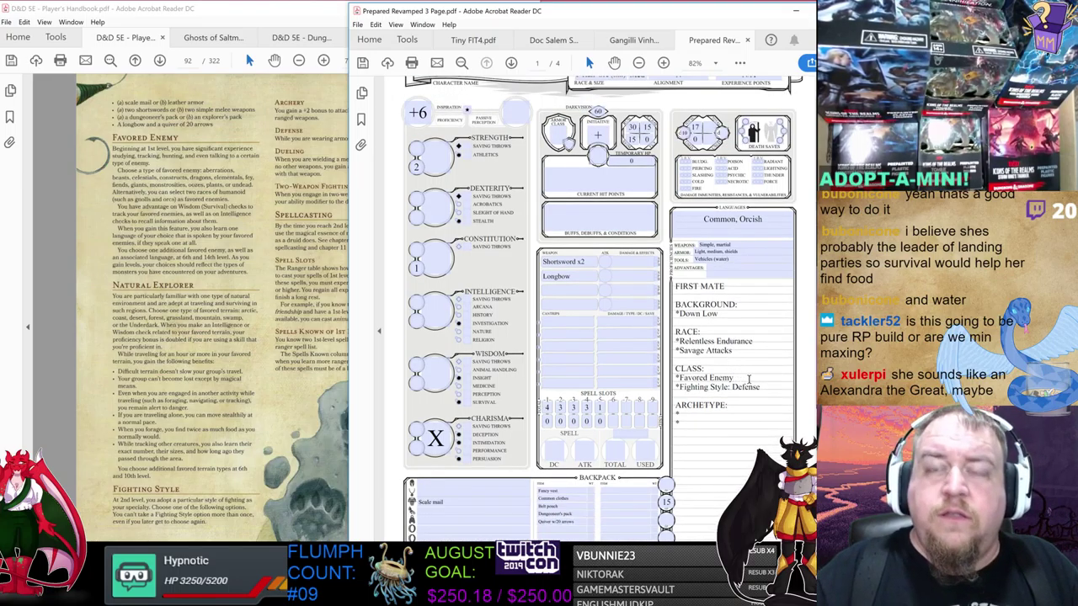
key(Return)
key(Return)
key(Return)
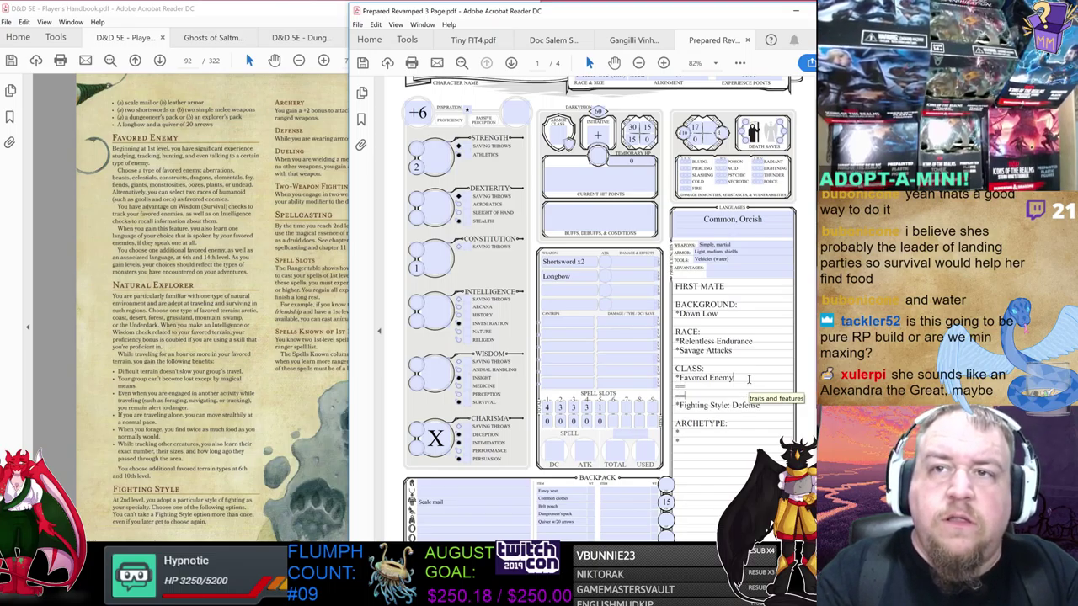
- Switch to the Character Randomizer spreadsheet and roll three 14-sided dice for the ranger's favored enemies
key(alt+Tab)
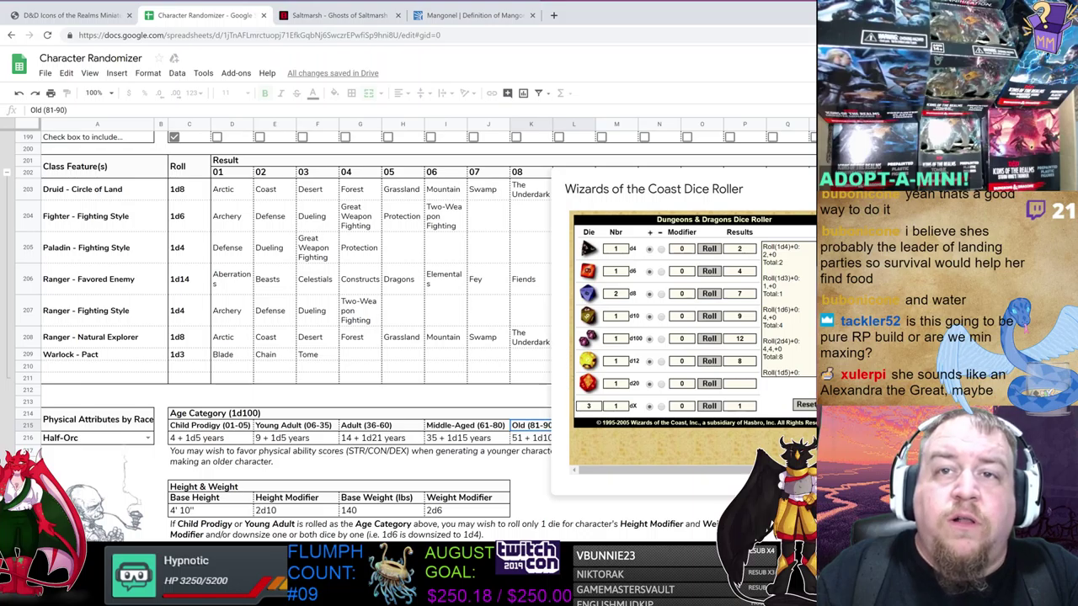
double_click(589, 405)
text(14)
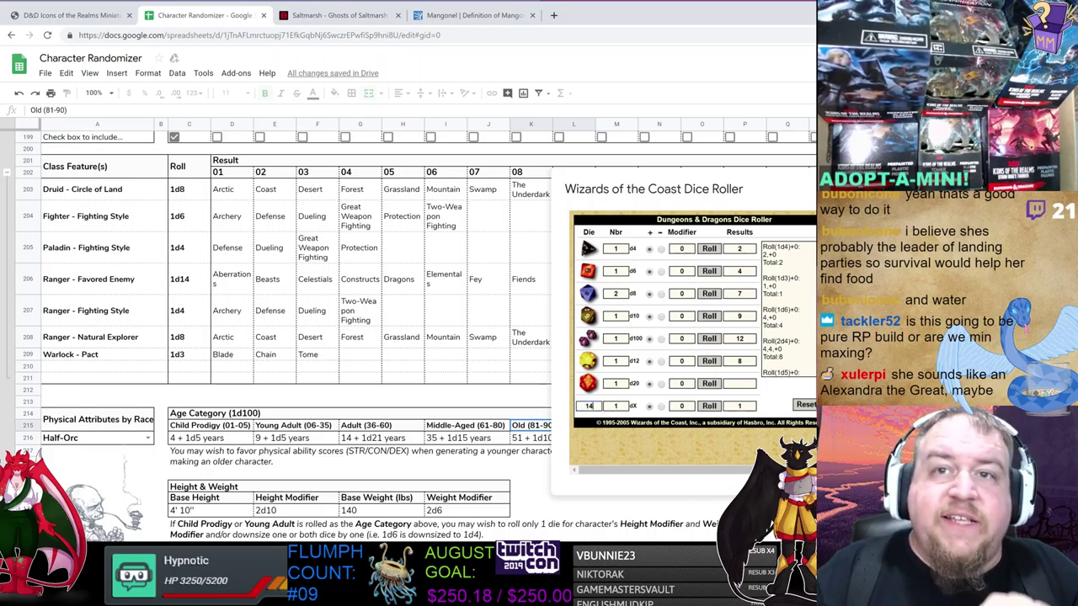
key(Tab)
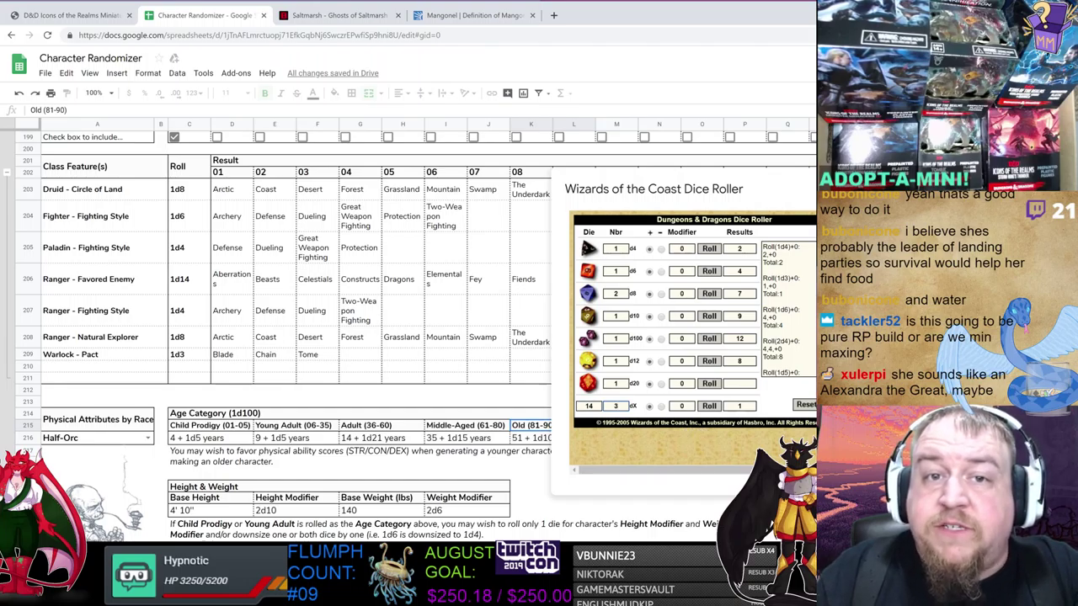
click(708, 406)
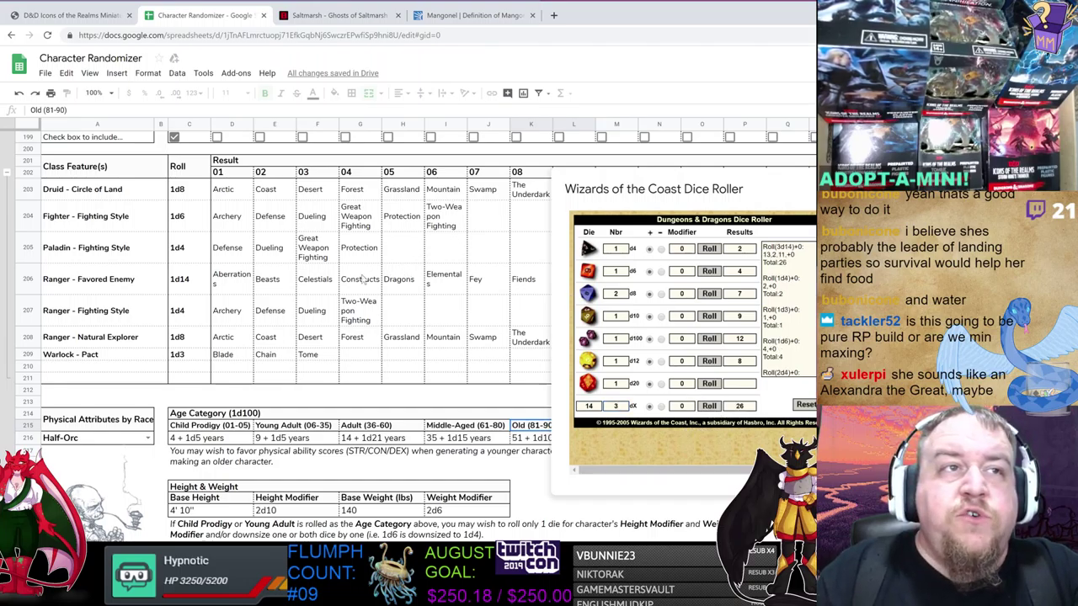
- Close the dice roller and select result 13, "Two Humanoid Races", in the Ranger - Favored Enemy row
click(326, 327)
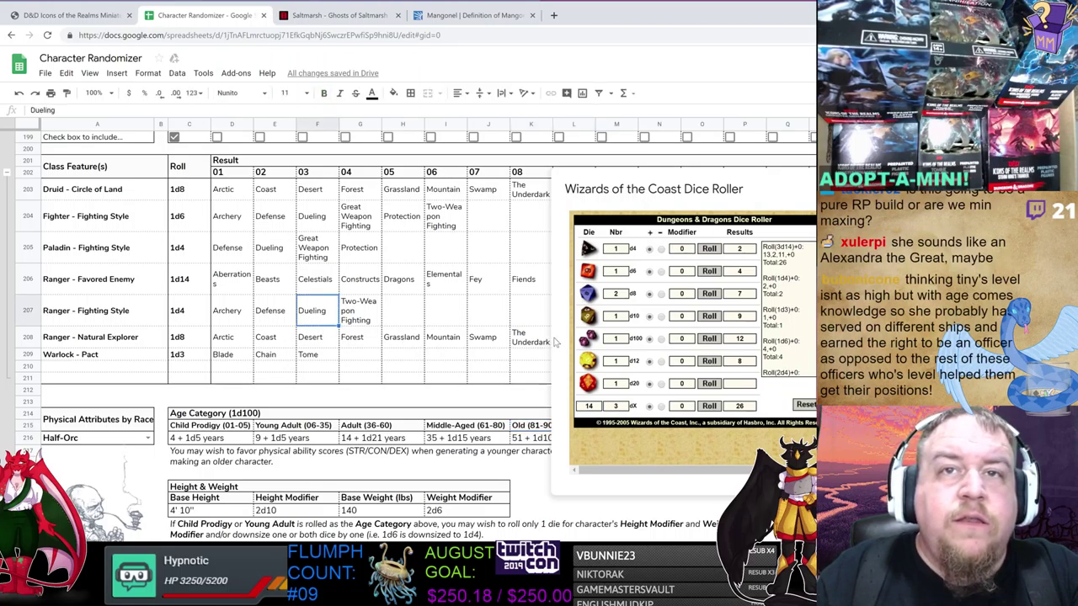
drag(746, 196, 559, 212)
click(676, 199)
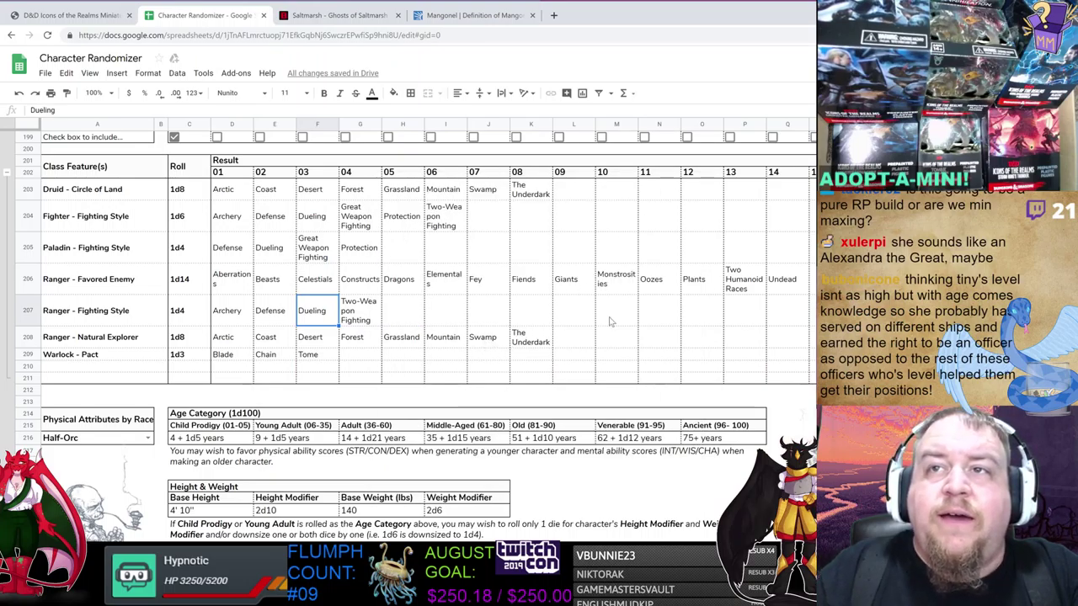
click(748, 284)
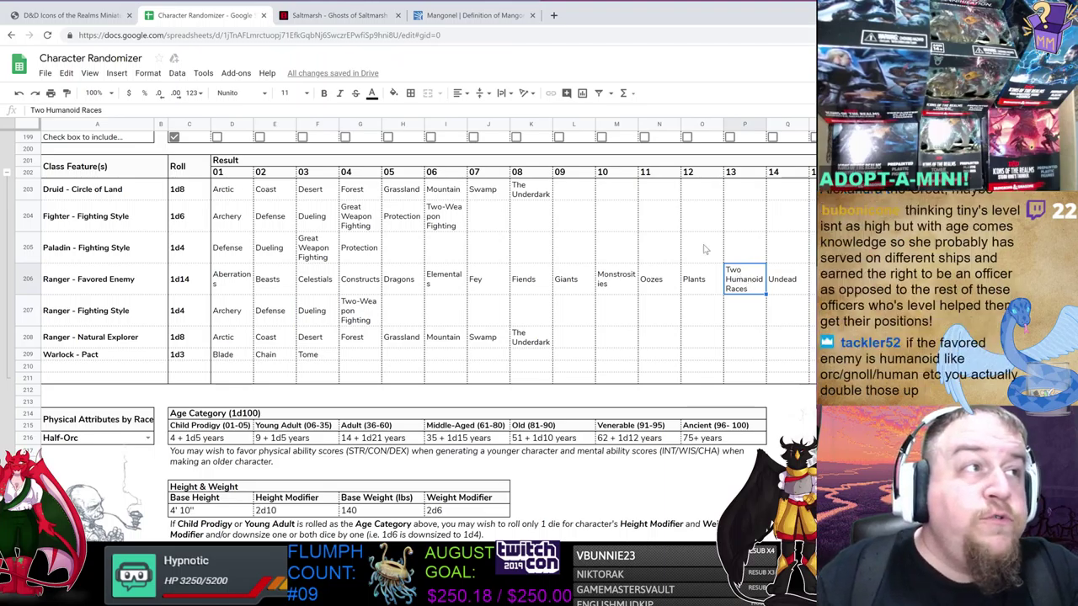
- Return to the character sheet in Acrobat Reader and fill the last two Favored Enemy sub-lines with "Beasts" and "Oozes"
mouse_move(371, 590)
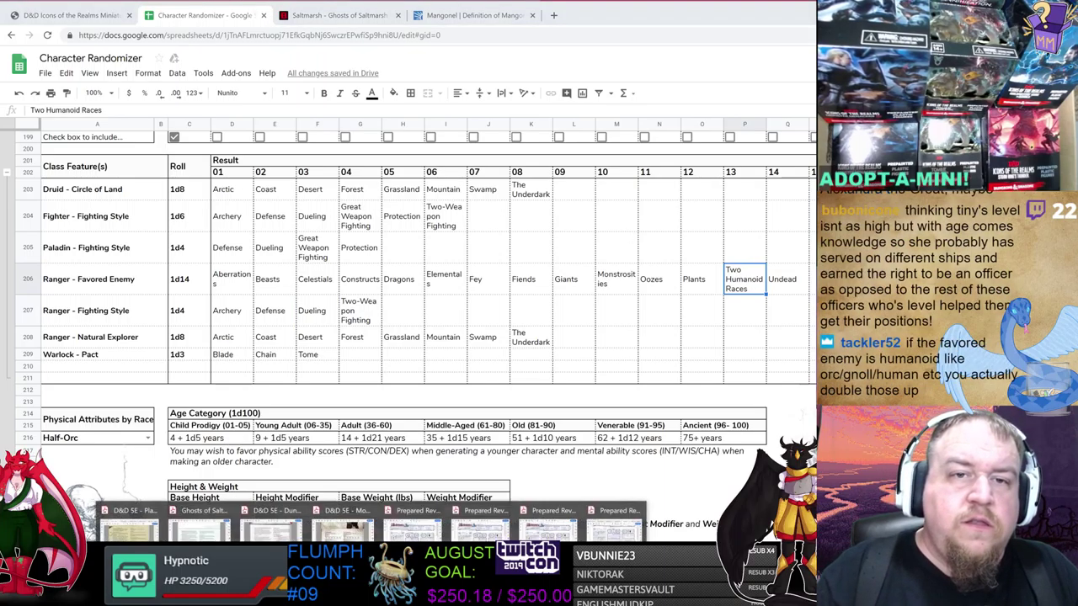
click(547, 526)
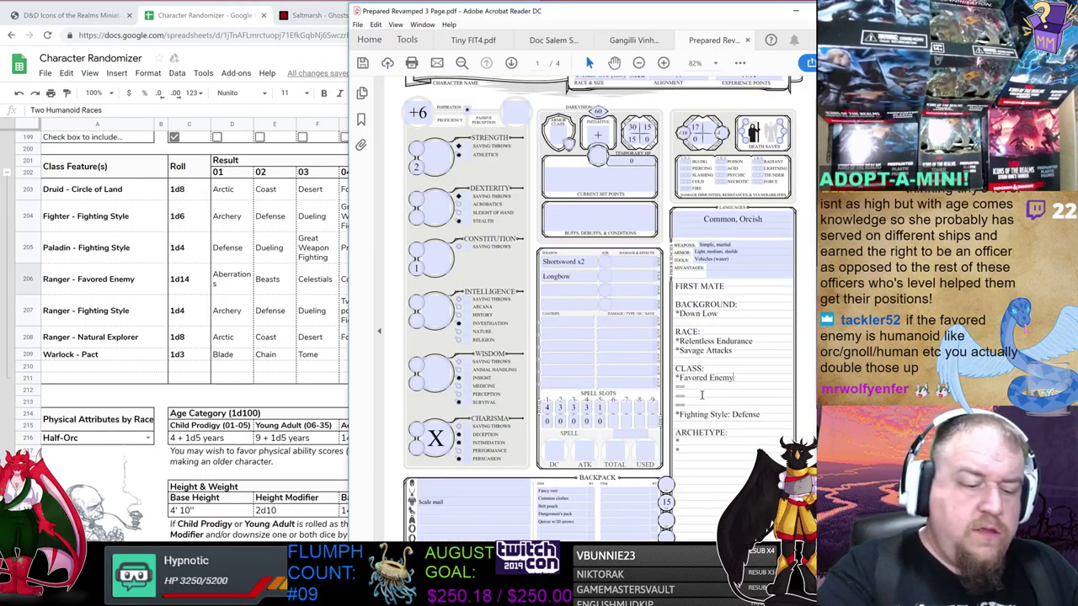
text(Beasts)
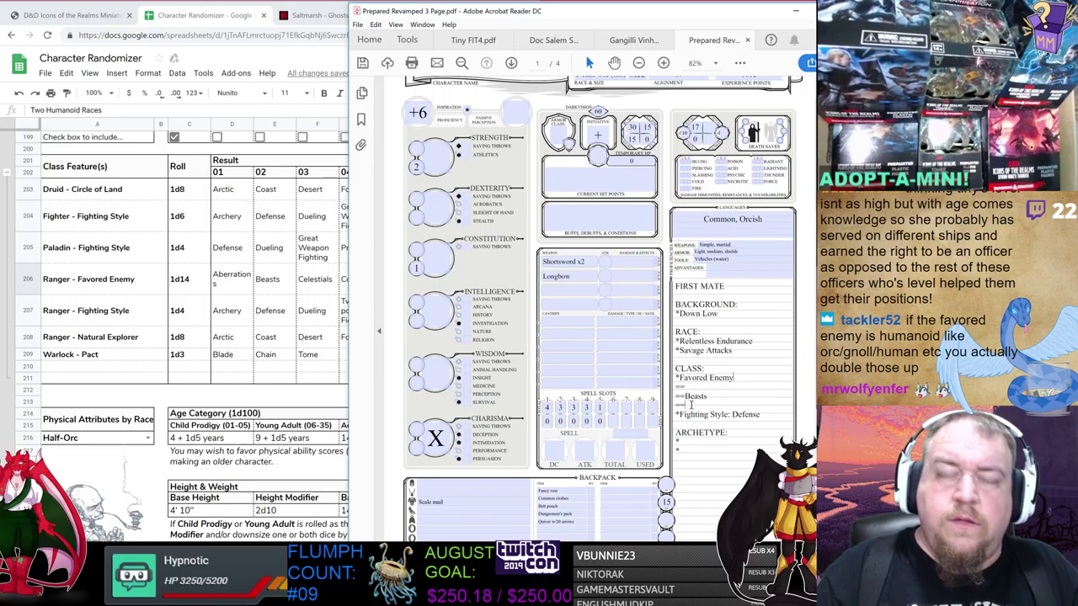
click(691, 405)
text(Oozes)
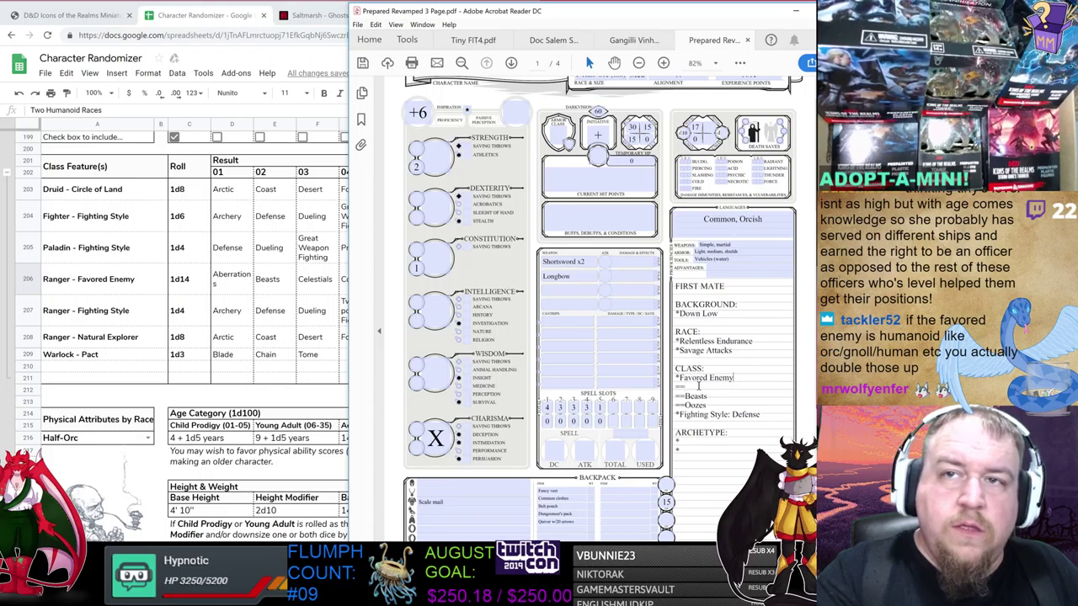
- Insert a second empty "==" sub-line above "Beasts" under Favored Enemy
click(698, 385)
key(Return)
text(=)
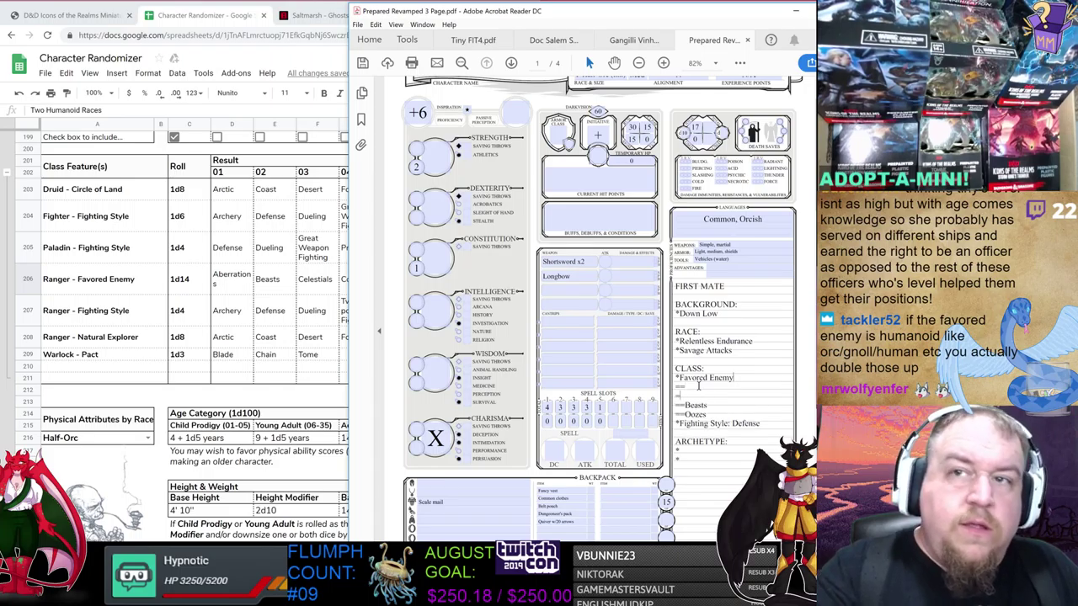
text(=)
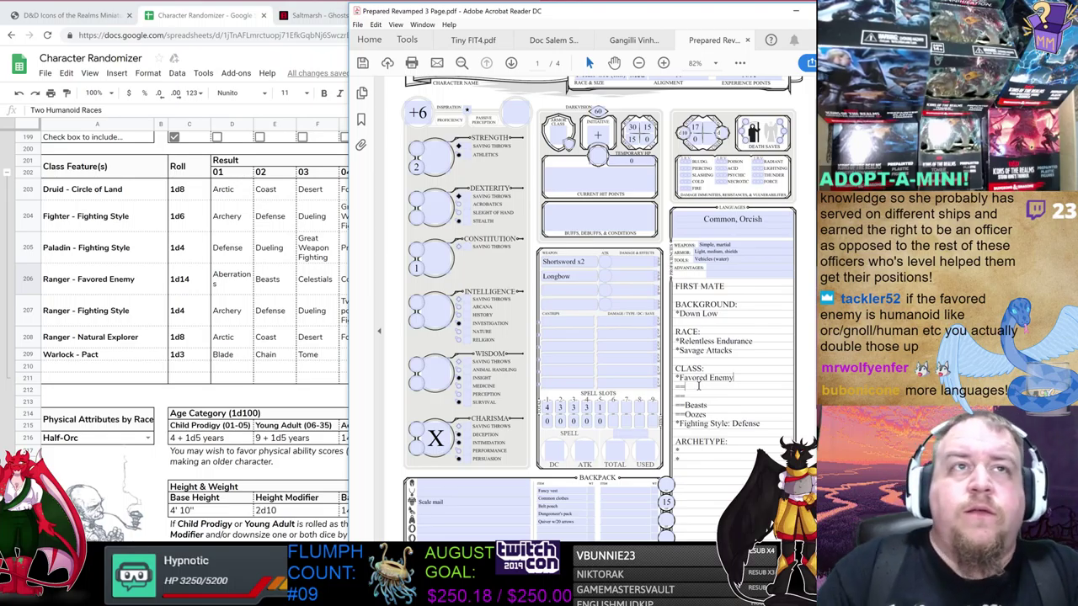
scroll(118, 292, up, 3)
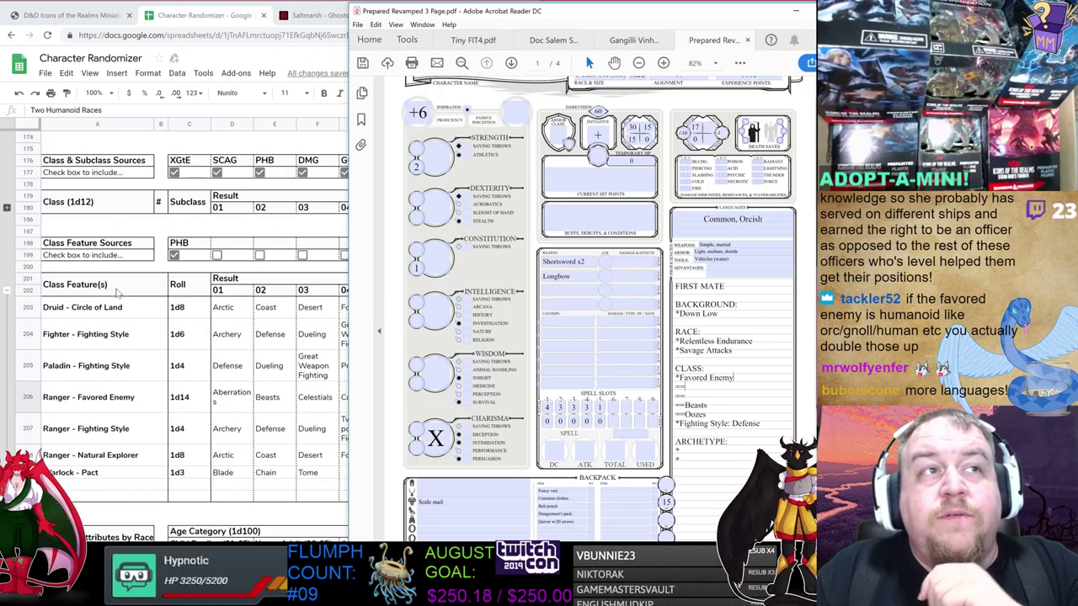
- Bring the Character Randomizer spreadsheet to the front and expand the collapsed Race (1d35) table
scroll(118, 292, up, 10)
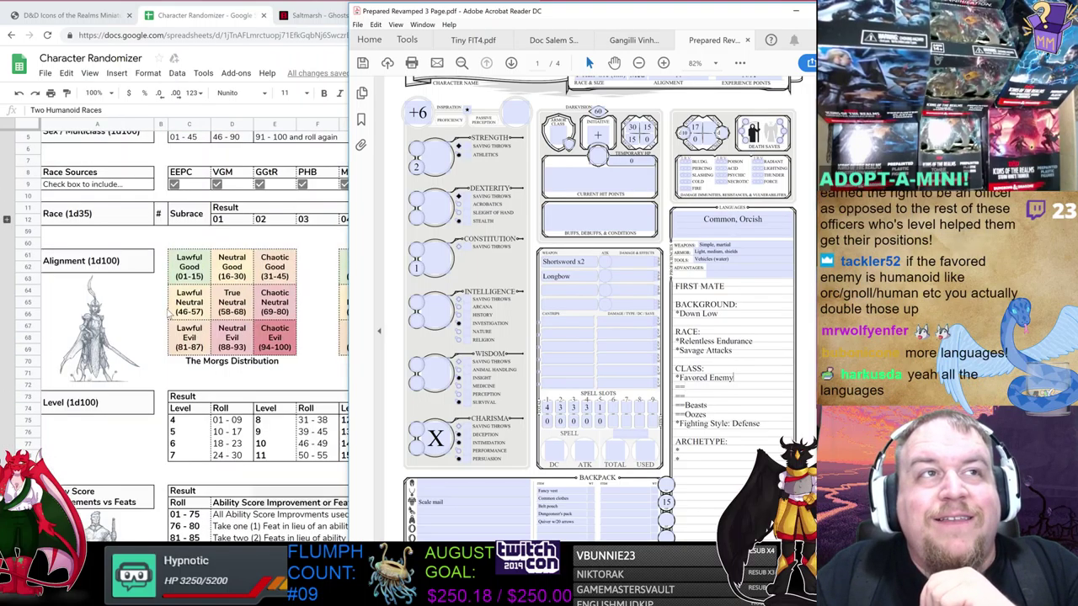
scroll(168, 312, up, 2)
scroll(172, 320, down, 2)
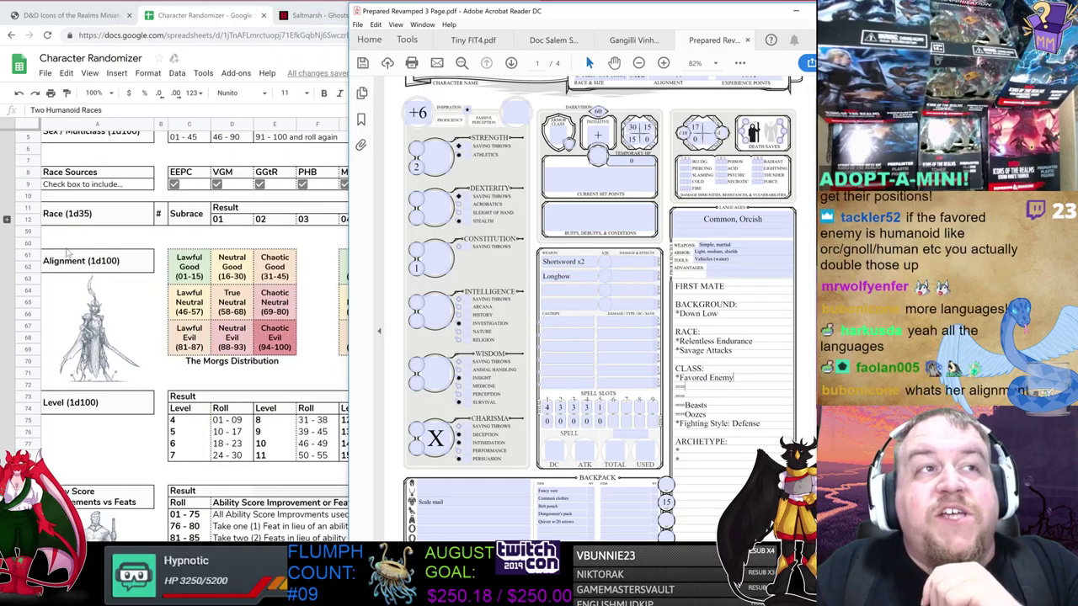
click(6, 219)
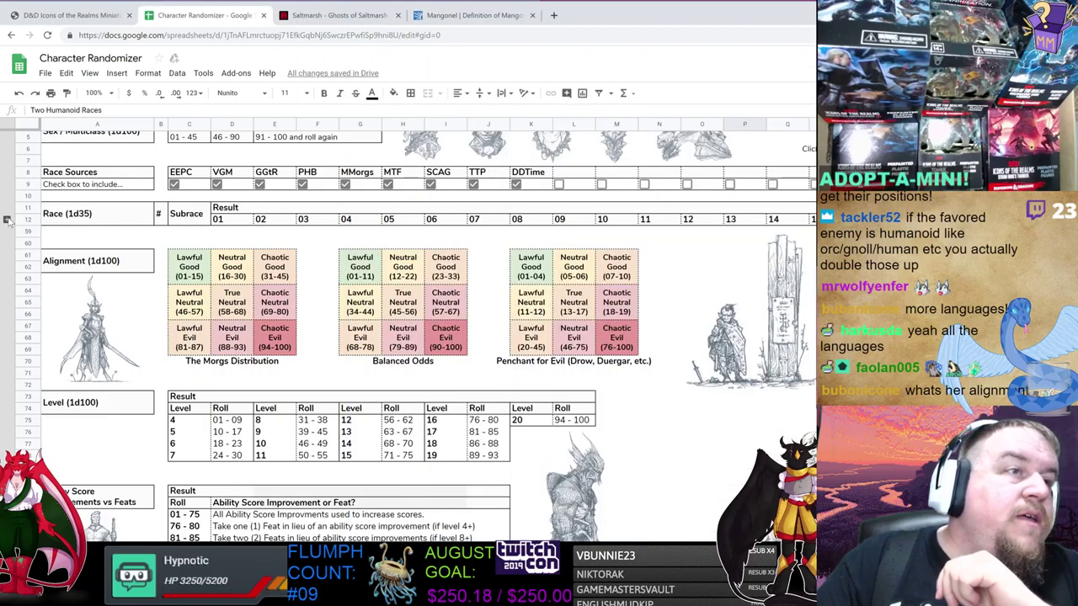
click(6, 220)
- Examine the numbered race list in the Race (1d35) table for candidates as the two humanoid favored enemies
scroll(253, 385, down, 3)
scroll(252, 387, down, 2)
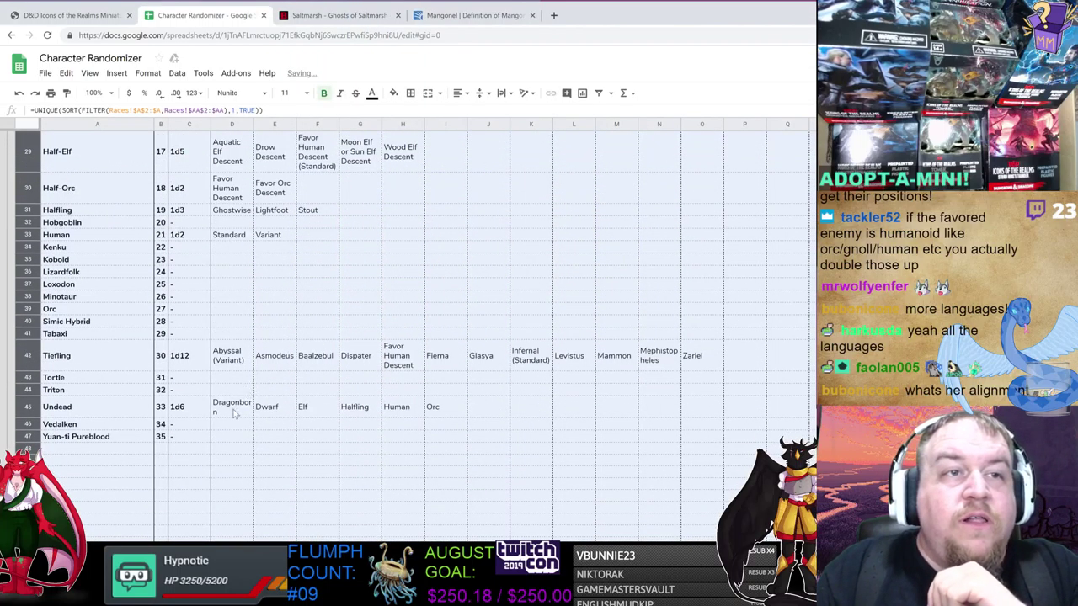
scroll(252, 395, up, 3)
scroll(253, 413, down, 1)
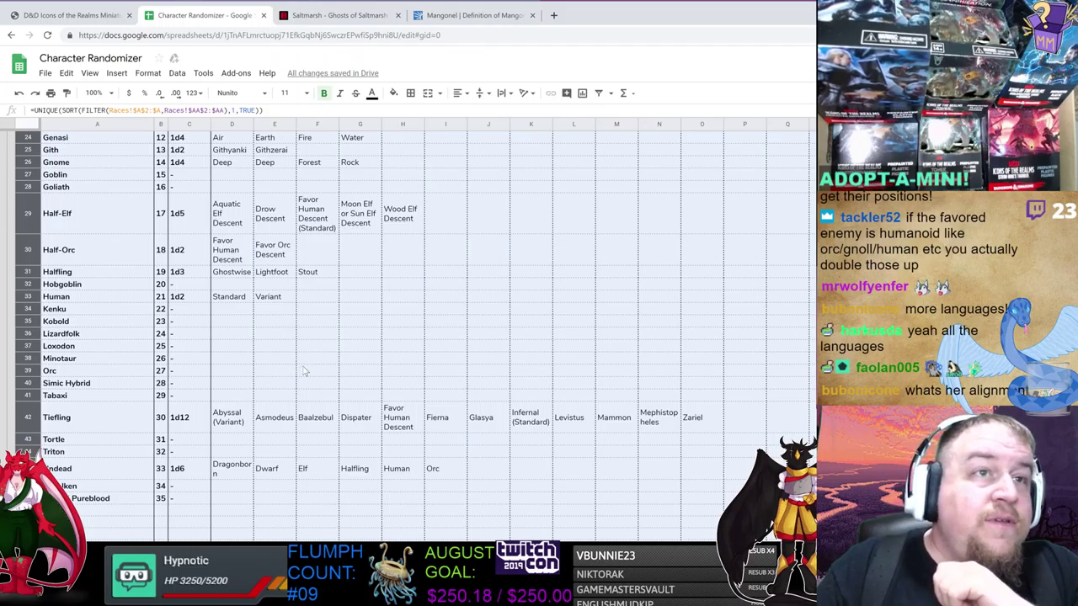
scroll(319, 372, up, 3)
scroll(319, 374, up, 2)
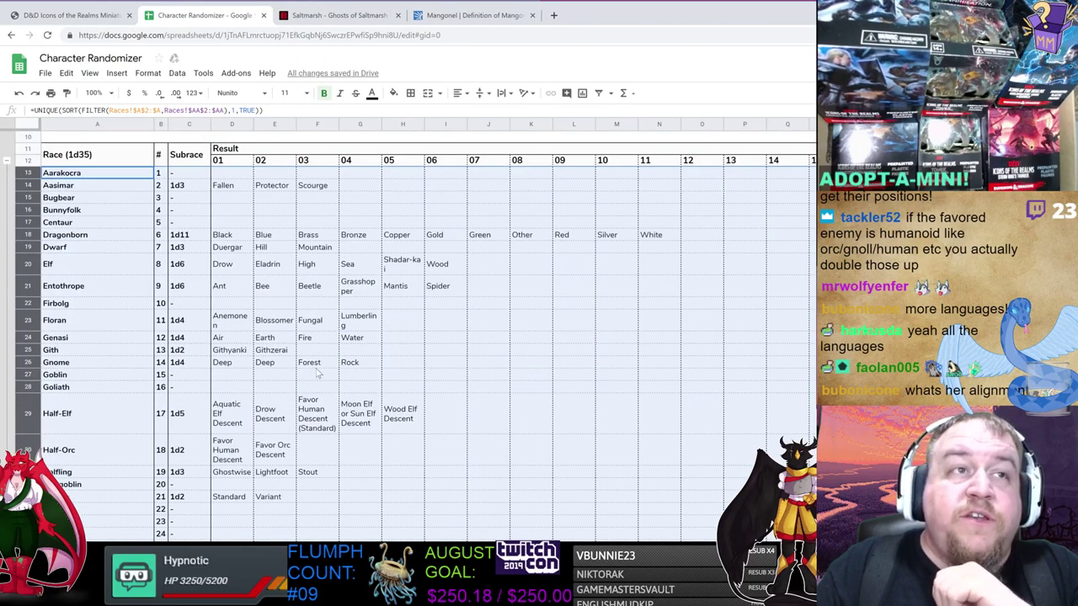
scroll(330, 383, up, 2)
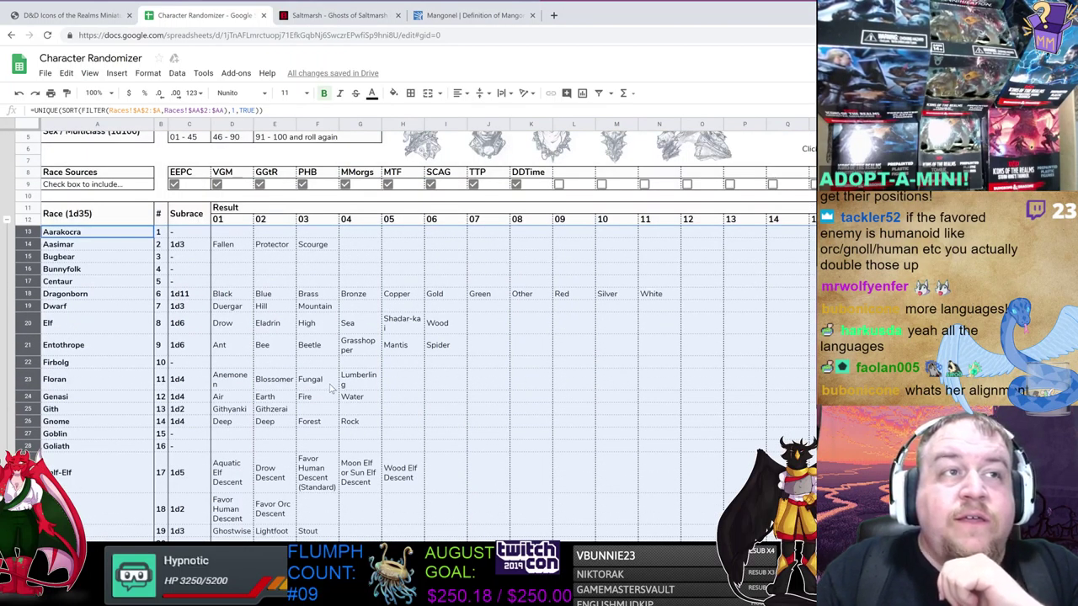
scroll(347, 391, down, 2)
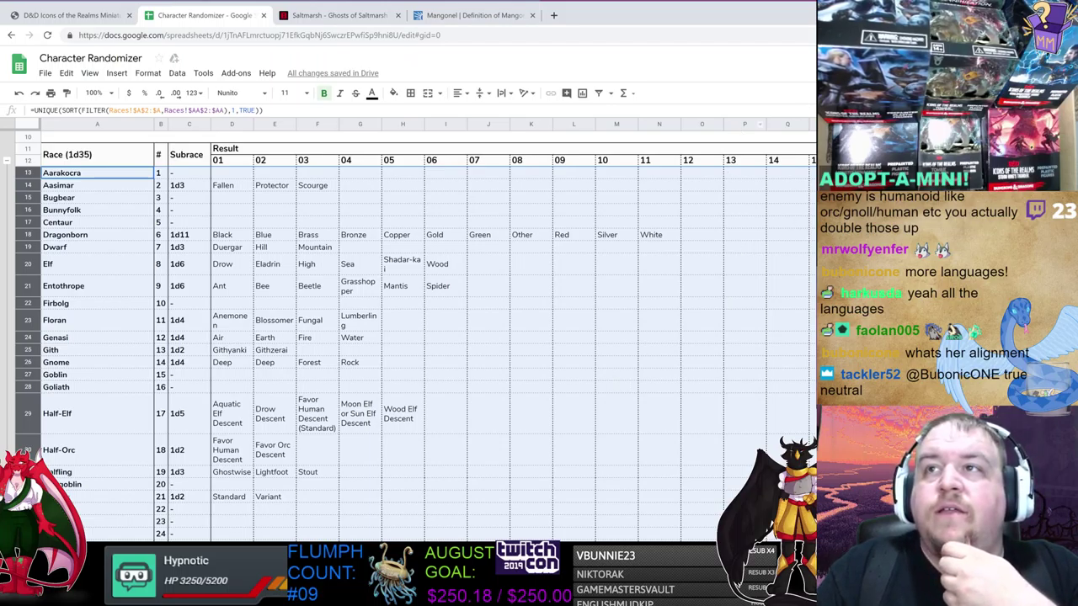
- Open the dice roller and roll two 35-sided dice for the ranger's two humanoid favored enemies
scroll(417, 320, up, 3)
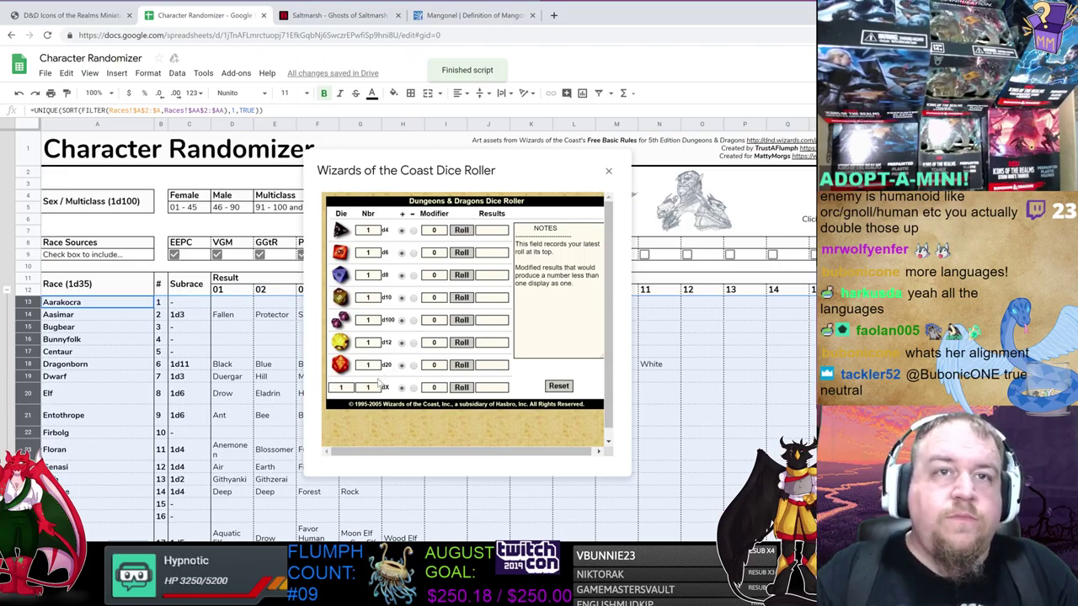
double_click(340, 387)
text(35)
key(Tab)
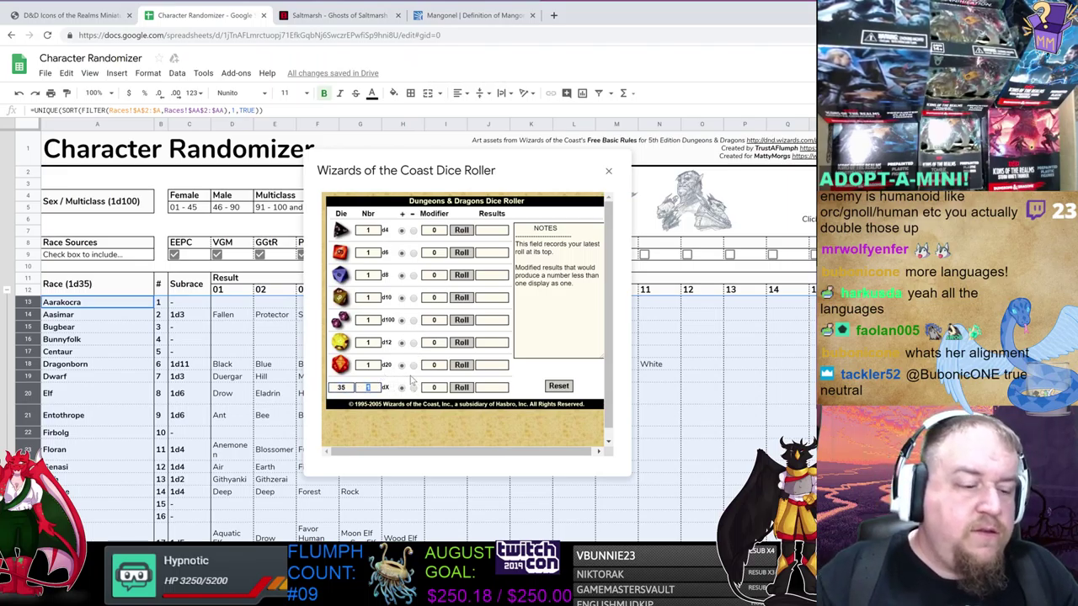
text(2)
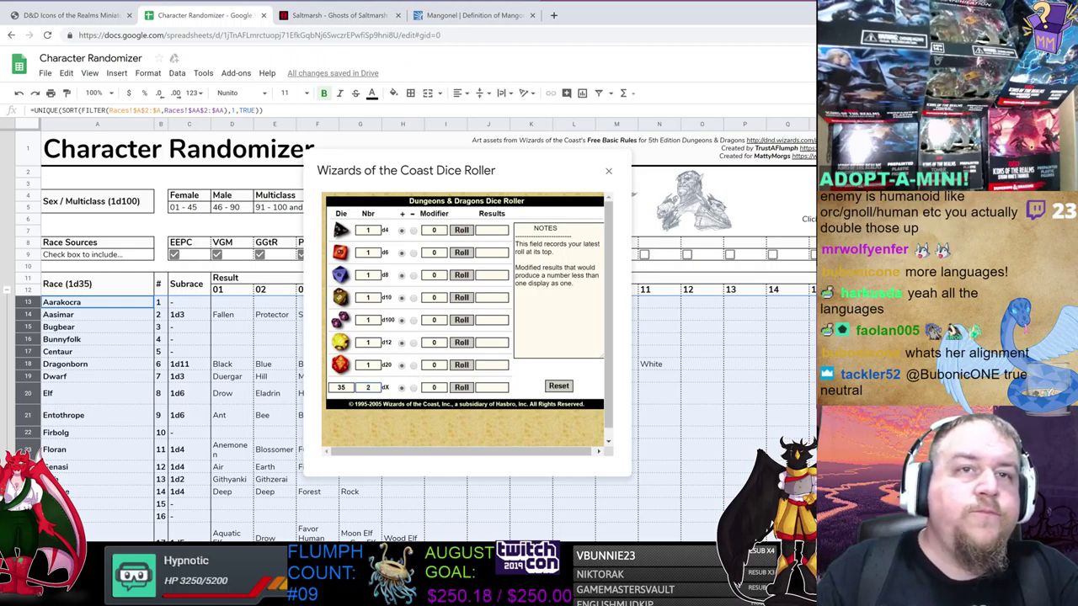
click(462, 389)
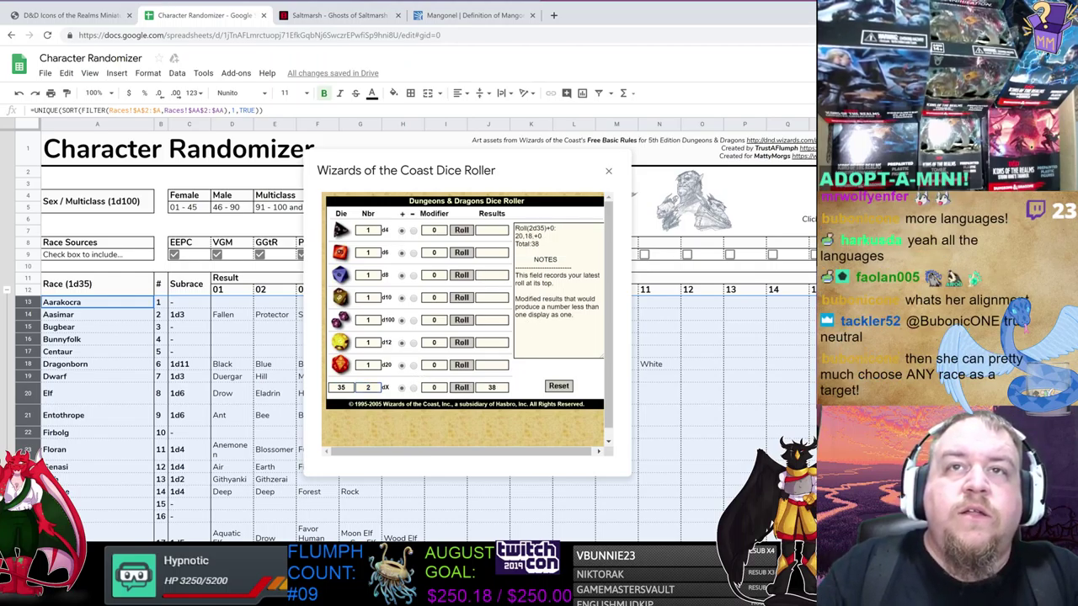
- Close the dice roller, match the rolls to the race list, and enter "Hobgoblin" and "Half-Orc" under Favored Enemy on the Acrobat Reader character sheet
click(608, 170)
scroll(454, 370, down, 10)
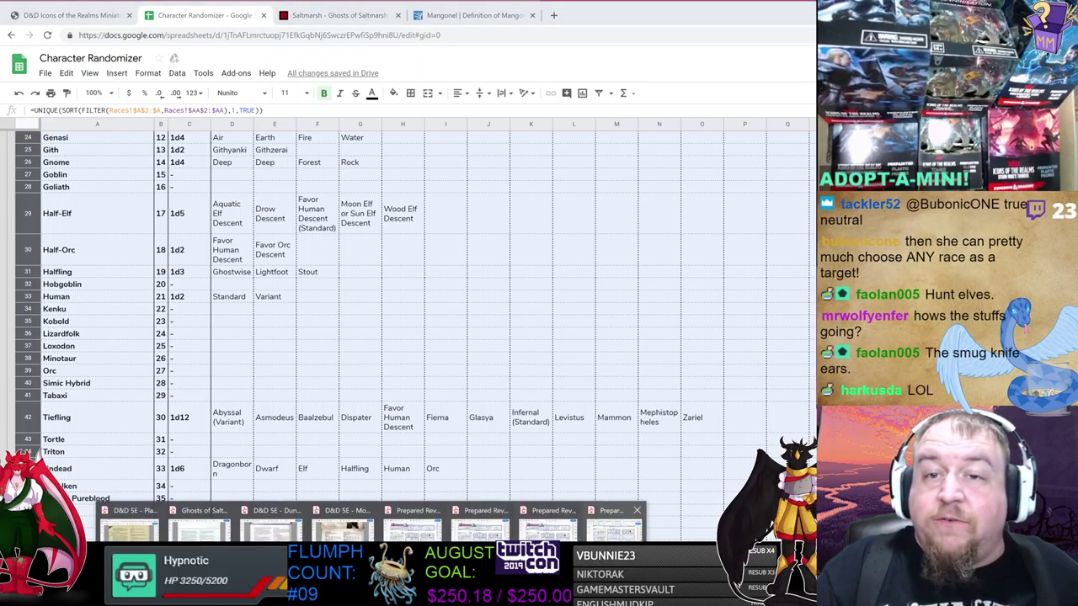
click(547, 513)
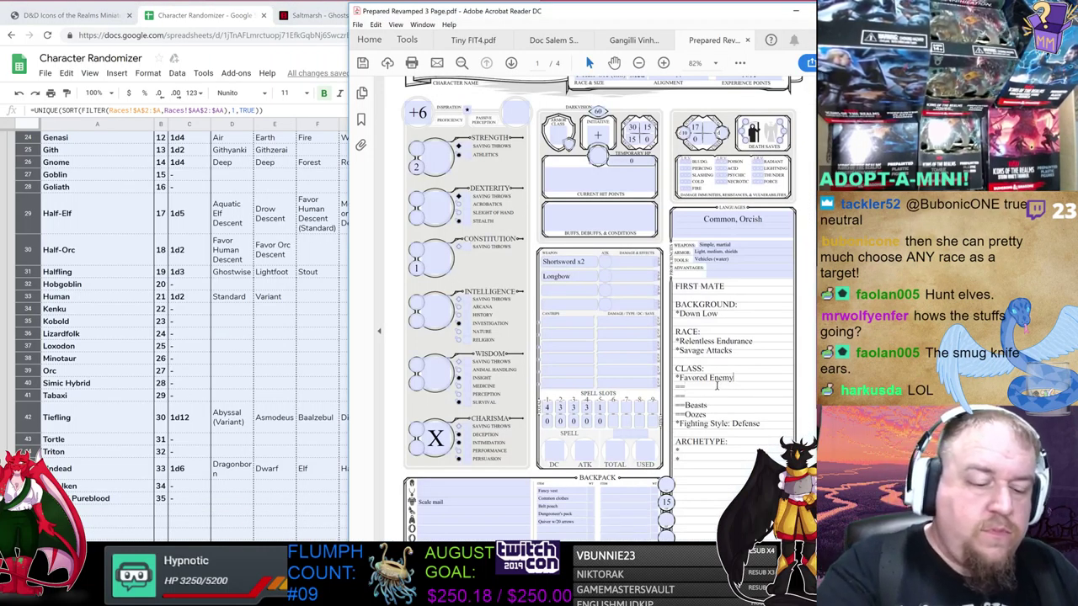
text(Hobgoblin ==)
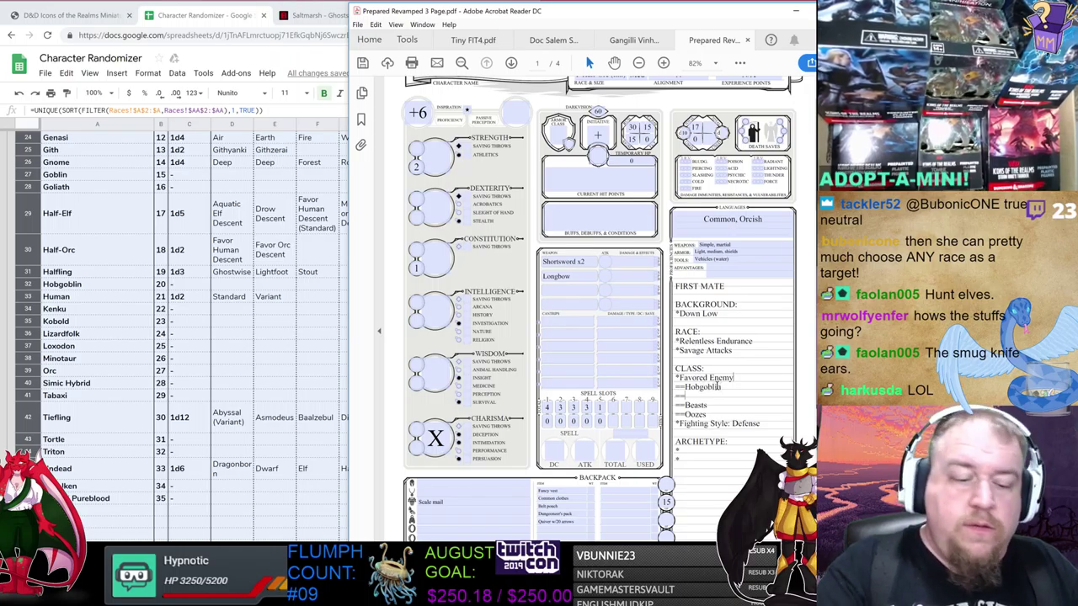
text(Half-Orc)
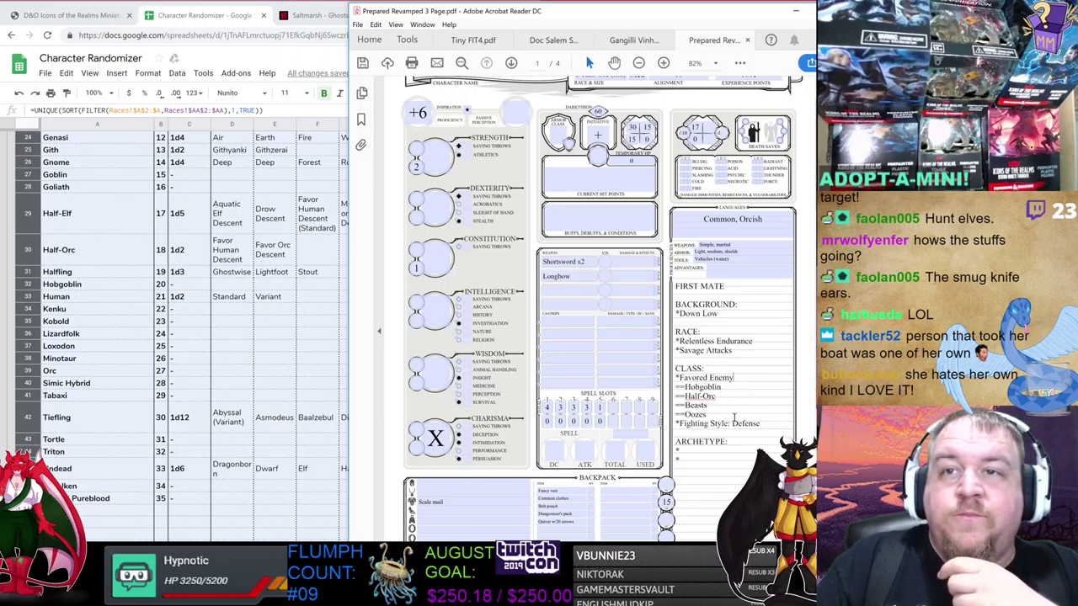
- Check the ranger rules in the Player's Handbook PDF, and add "Goblin" to the character sheet's Languages field
scroll(738, 418, down, 1)
scroll(740, 419, down, 1)
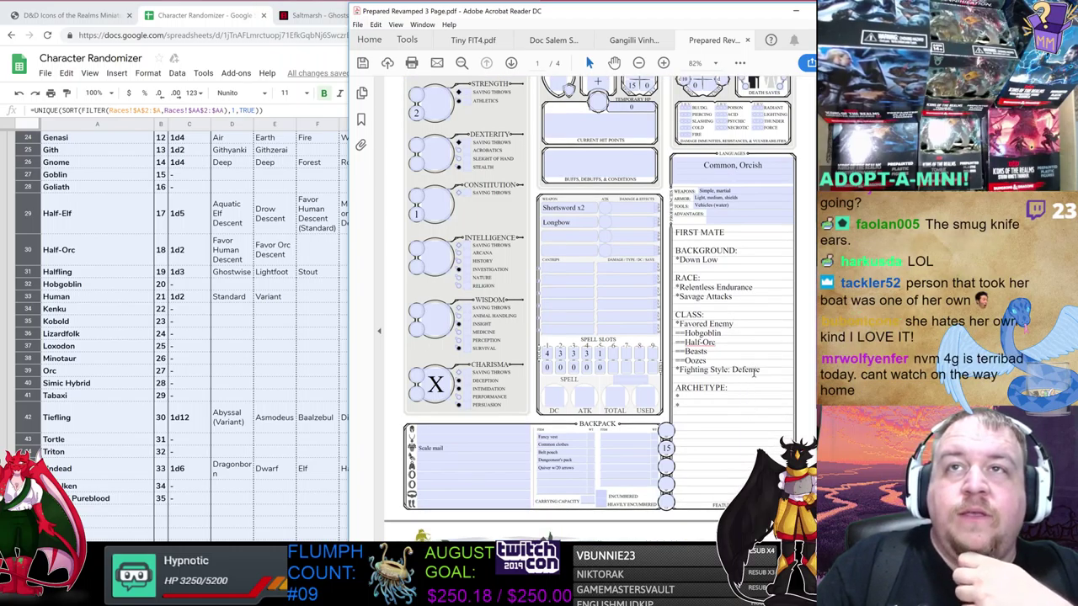
click(372, 547)
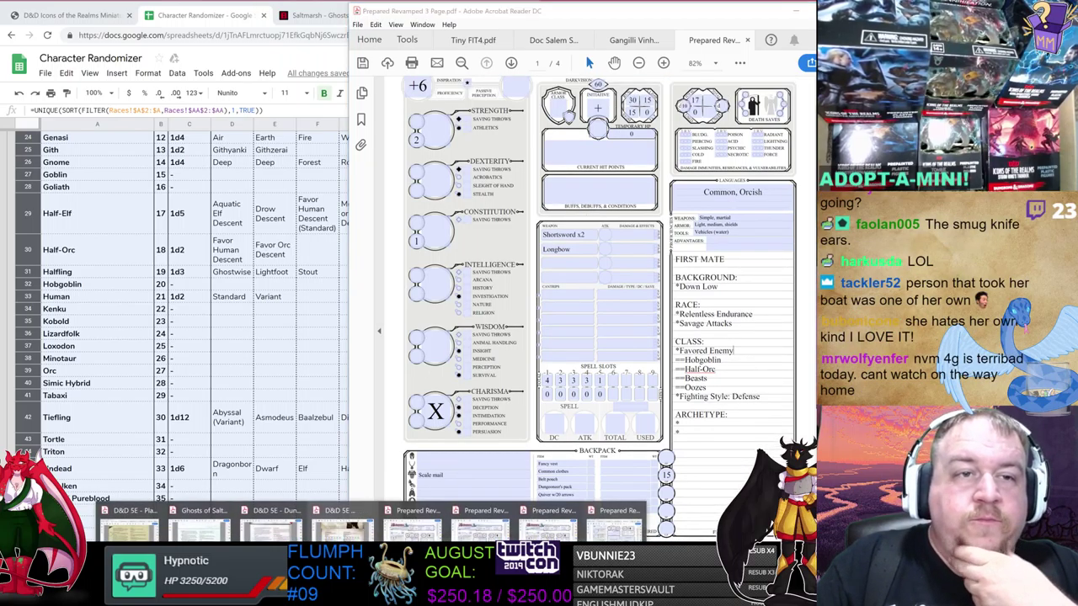
click(128, 526)
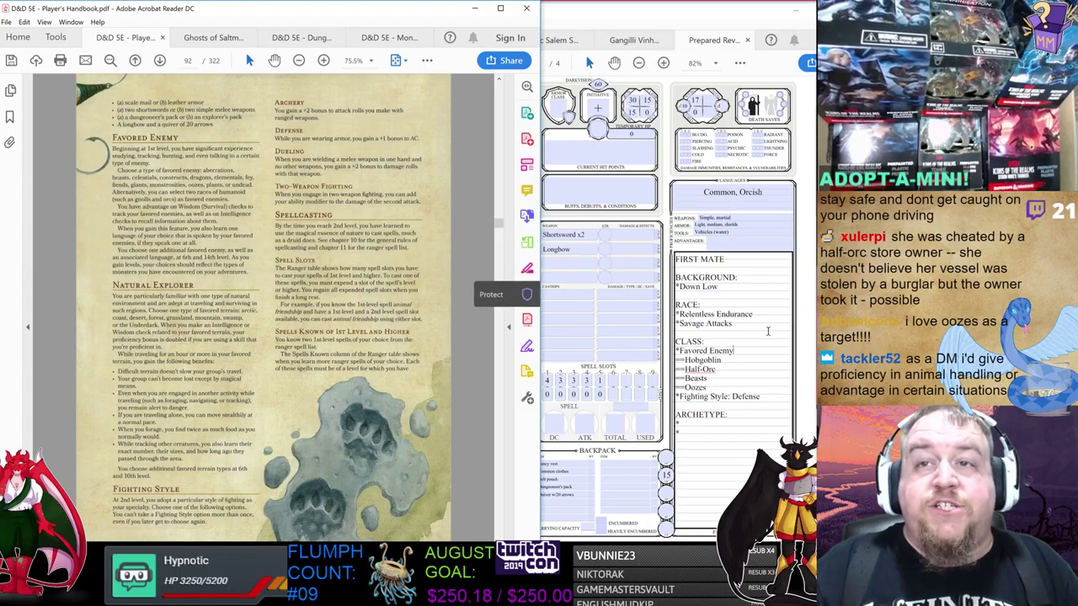
click(764, 193)
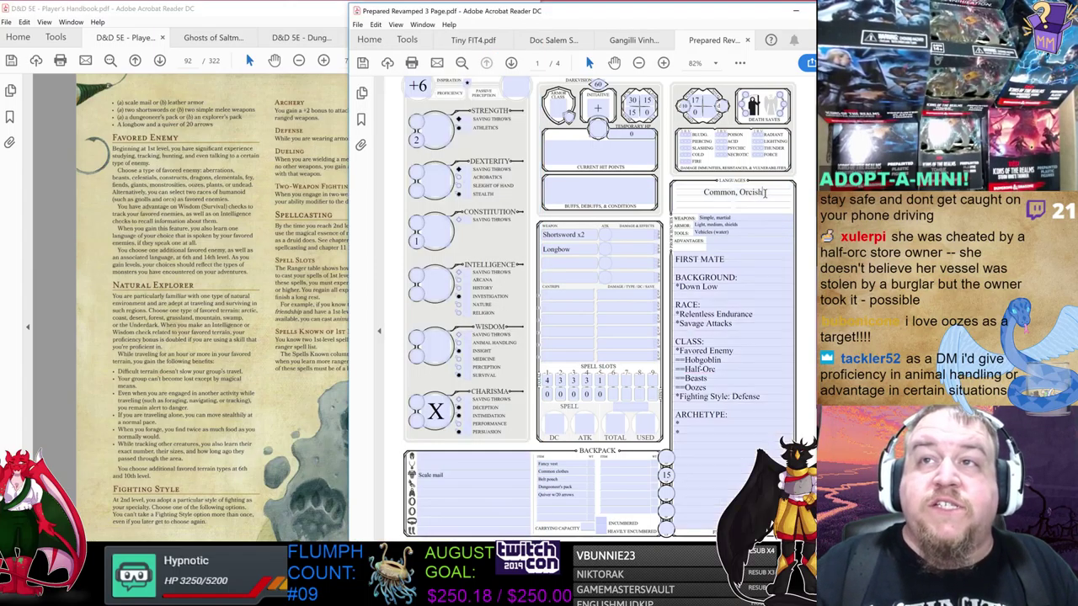
text(, Goblin)
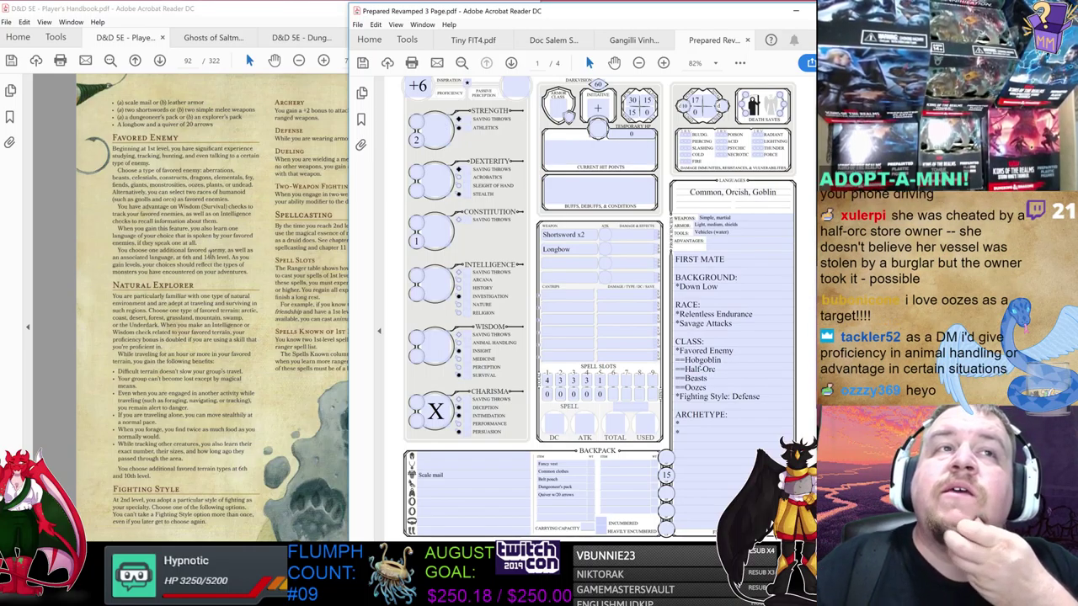
- Read the Player's Handbook passage on Wisdom (Survival) and Intelligence check benefits under Favored Enemy
click(144, 207)
drag(115, 206, 217, 223)
click(194, 244)
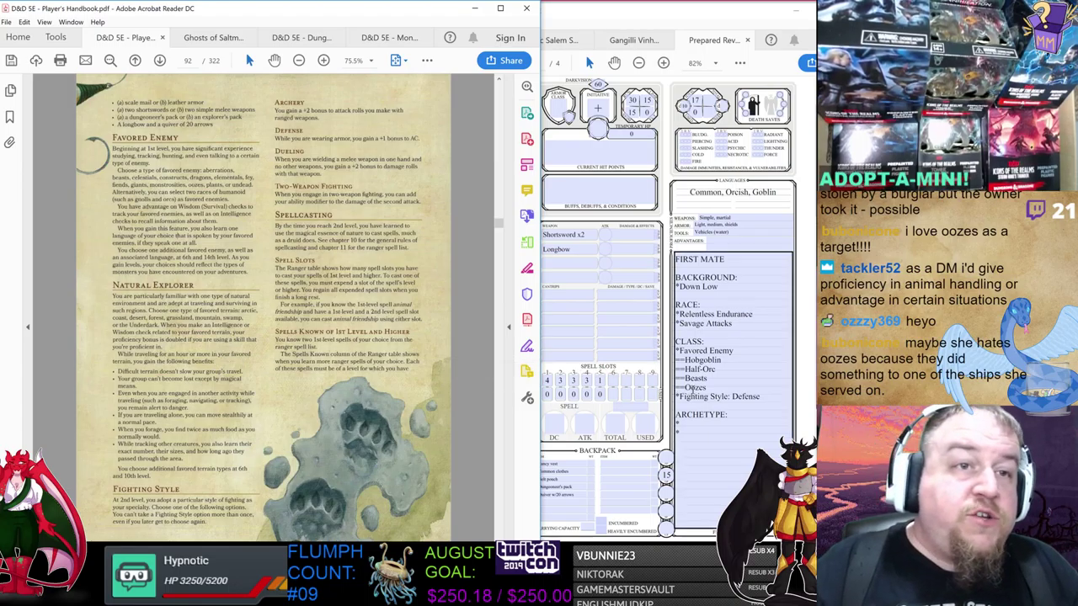
- Add "*Natural Explorer" with three empty "==" sub-lines below Fighting Style in the character sheet's class features
click(773, 396)
key(Return)
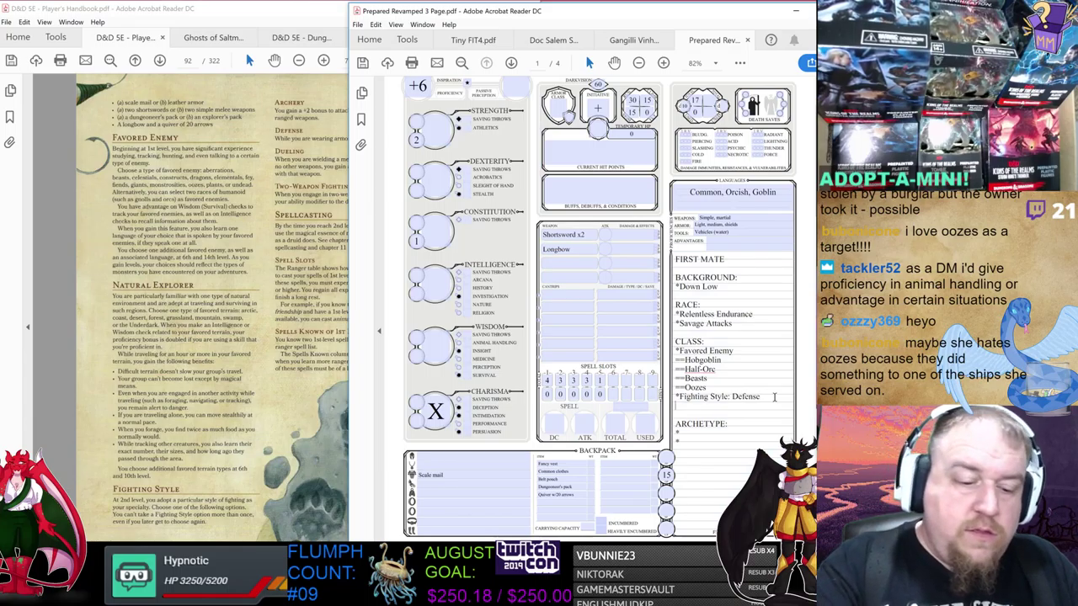
text(*Na)
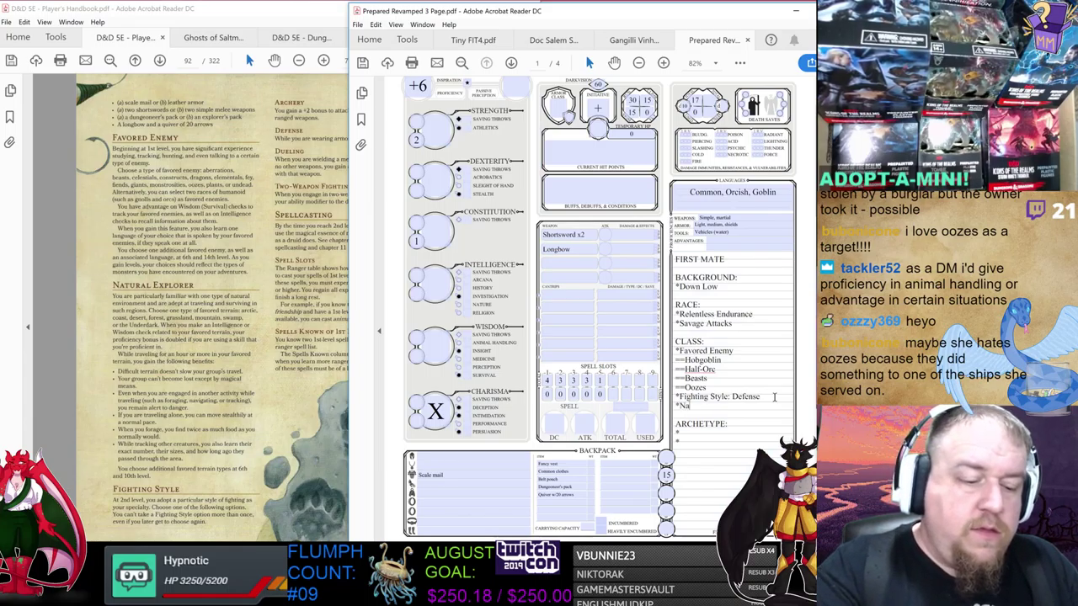
text(tural Explorer)
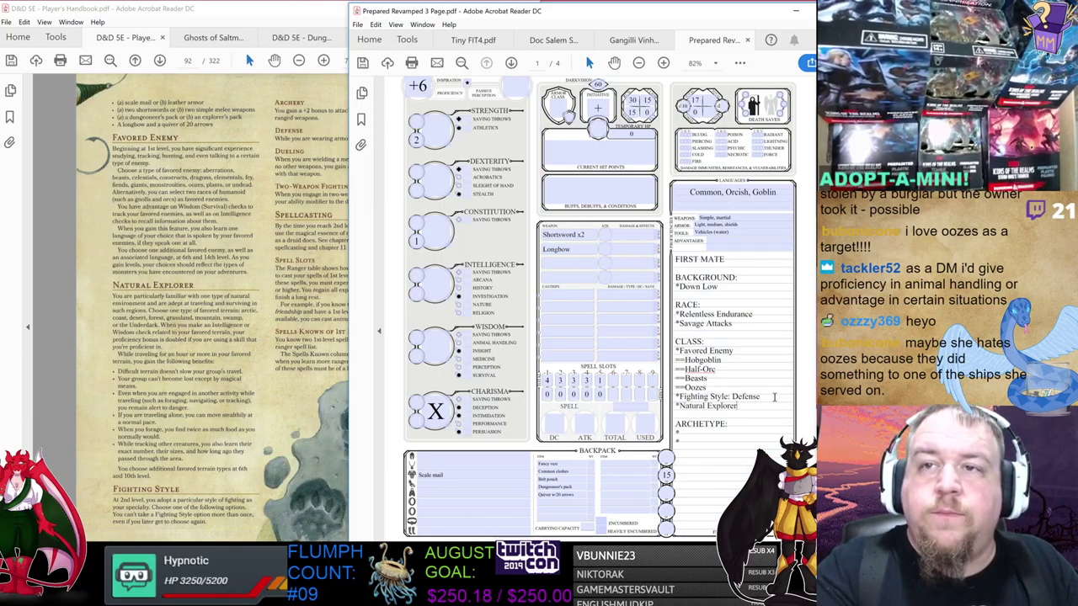
key(Return)
text(==)
key(Return)
text(==)
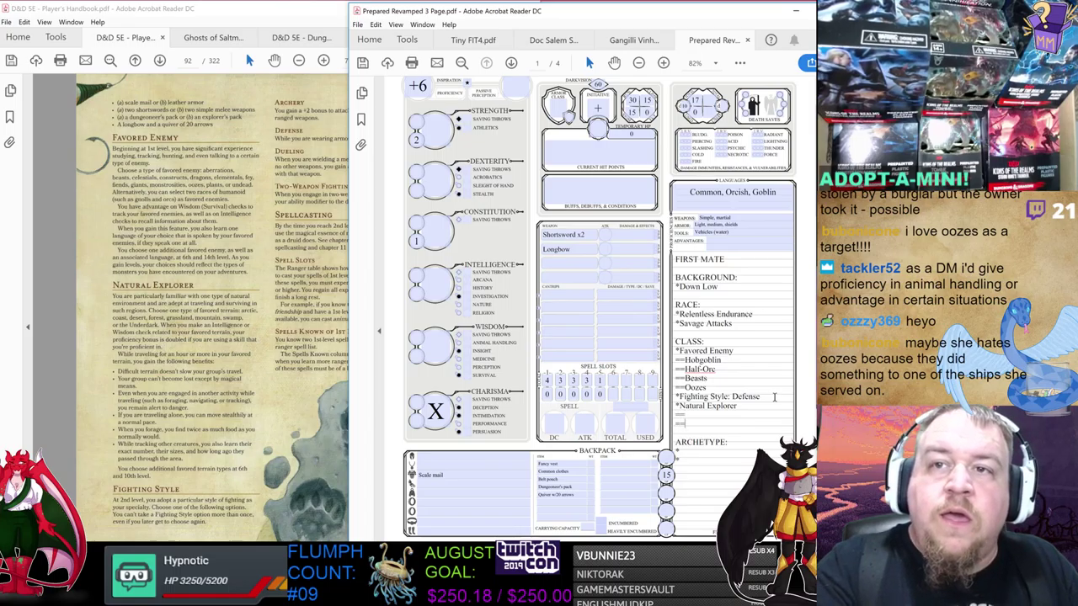
key(Return)
text(==)
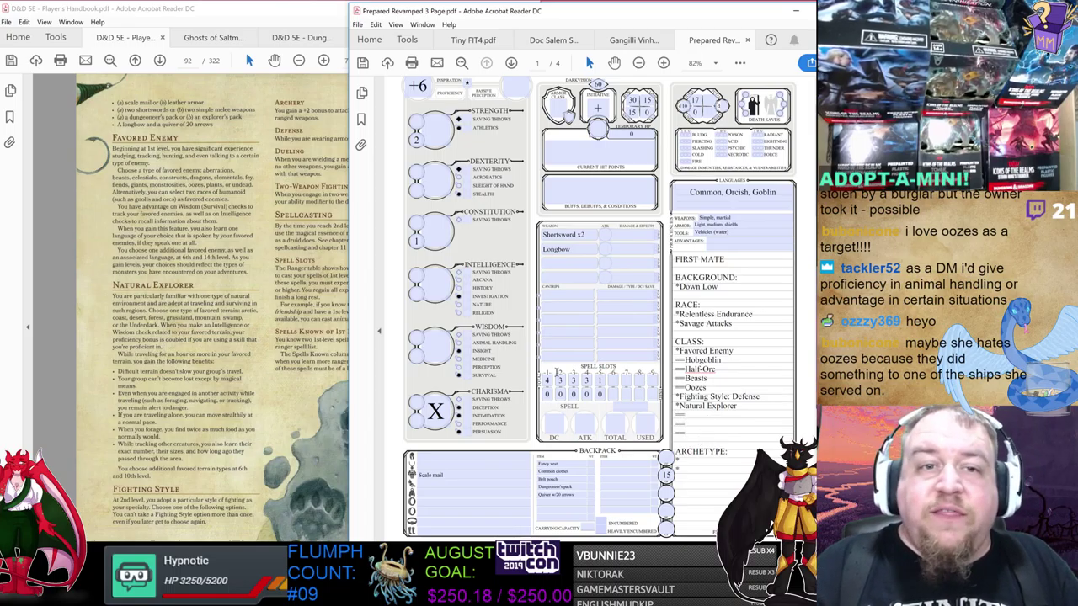
- Switch to the Character Randomizer spreadsheet, collapse the Race table, and find the die for the Ranger - Natural Explorer row
key(alt+Tab)
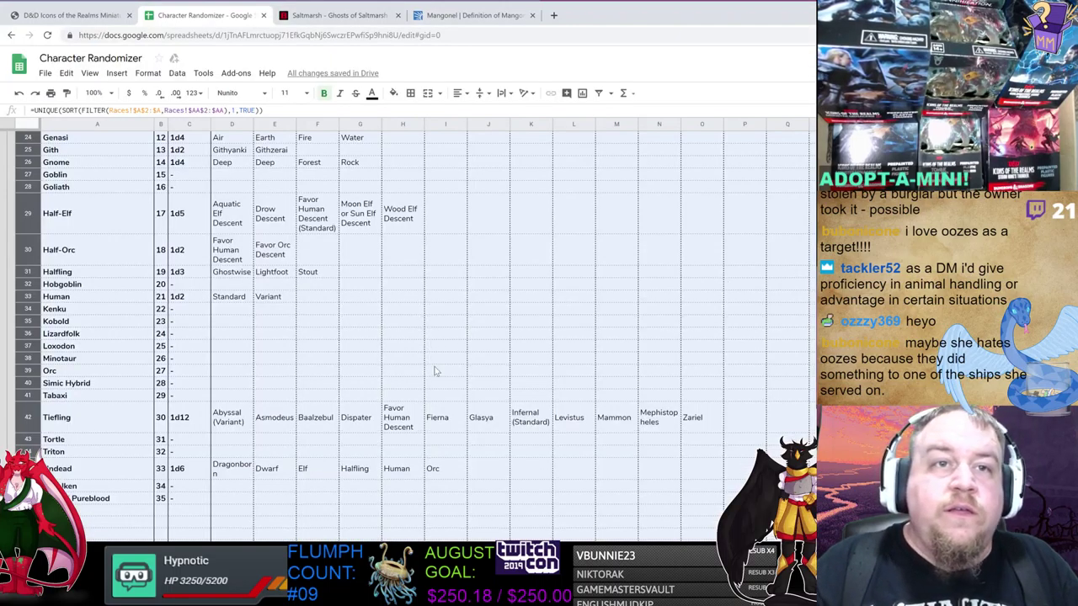
scroll(23, 208, up, 5)
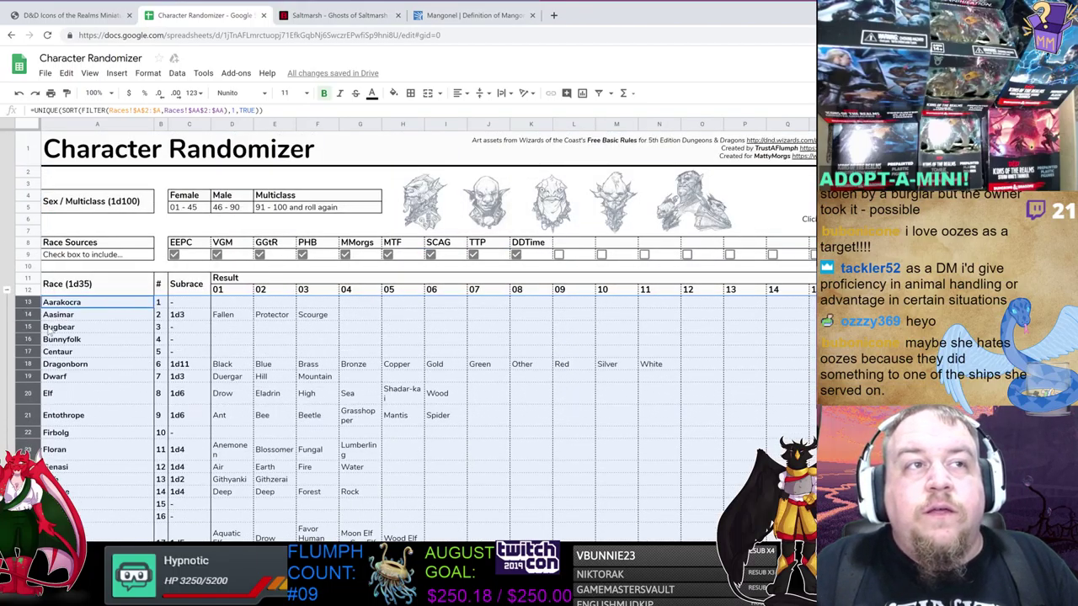
scroll(108, 371, down, 10)
scroll(108, 386, down, 5)
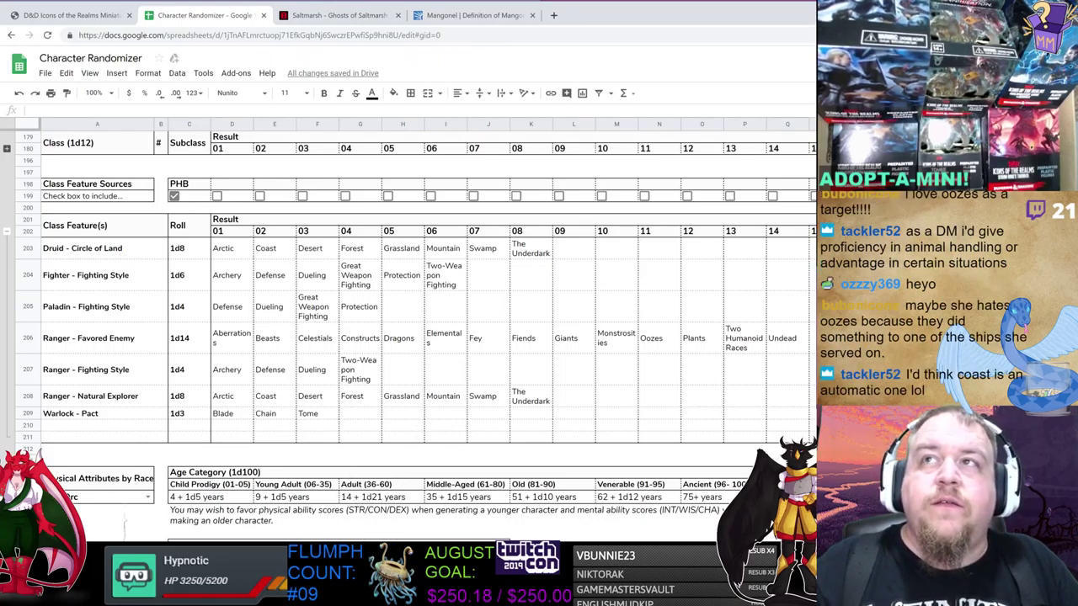
- Open the dice roller and roll three 8-sided dice for the ranger's Natural Explorer terrains
scroll(733, 195, up, 20)
click(413, 301)
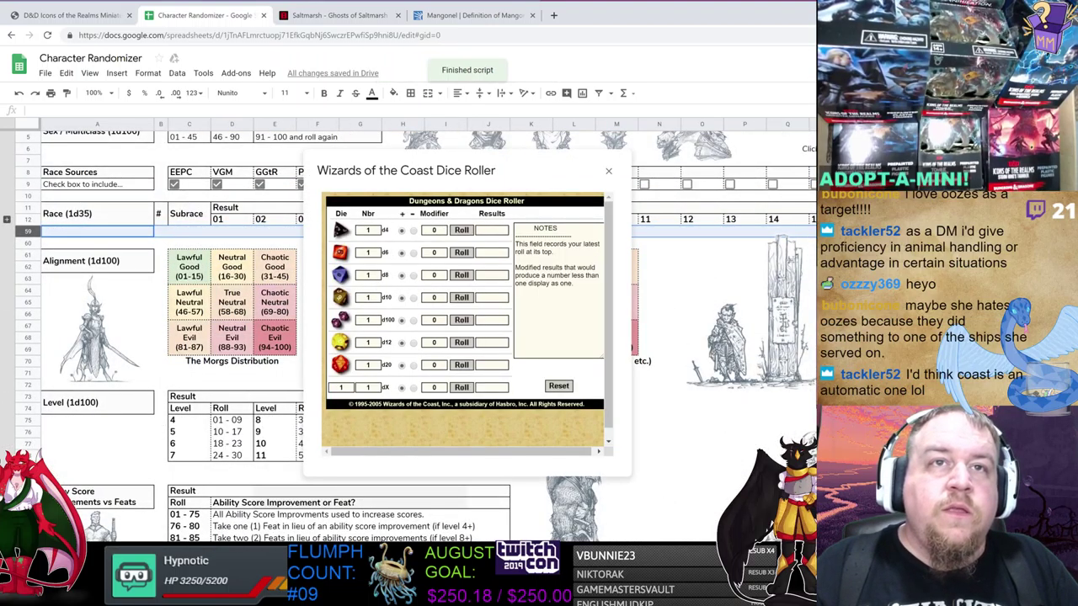
click(370, 275)
click(340, 275)
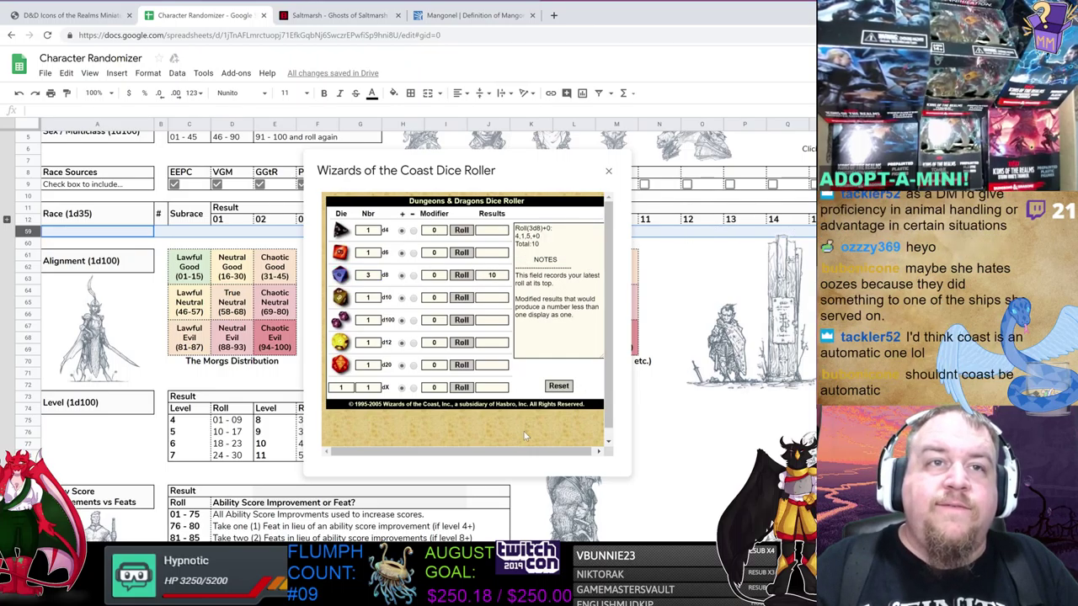
- Match the rolled numbers to terrains in the Ranger - Natural Explorer row and close the dice roller
scroll(523, 435, down, 15)
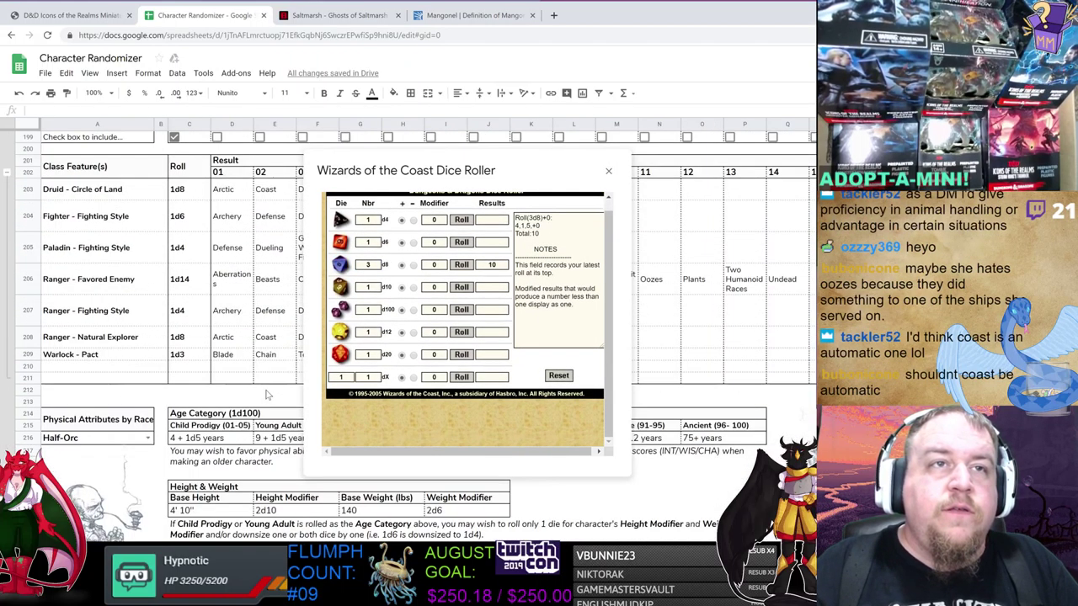
click(608, 171)
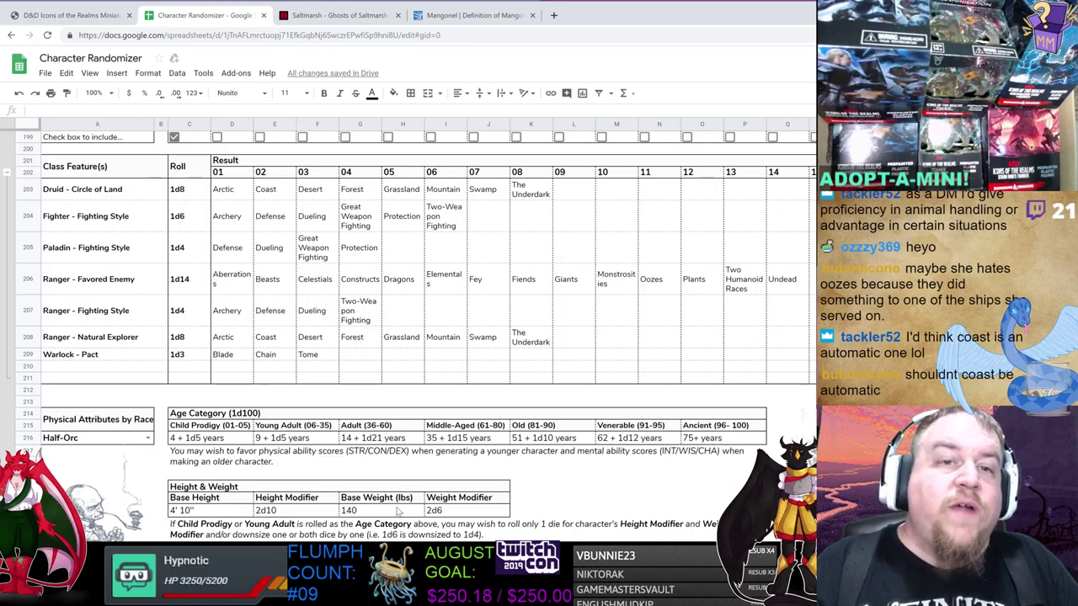
mouse_move(371, 599)
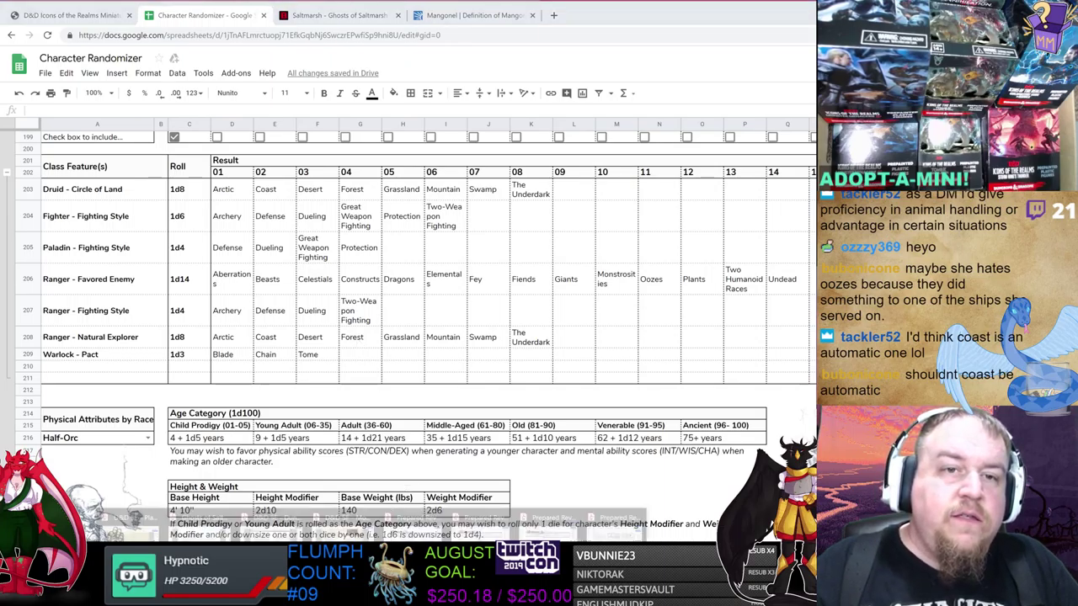
- Switch to the character sheet and fill the three Natural Explorer sub-lines with Forest, Arctic and Grassland
click(614, 524)
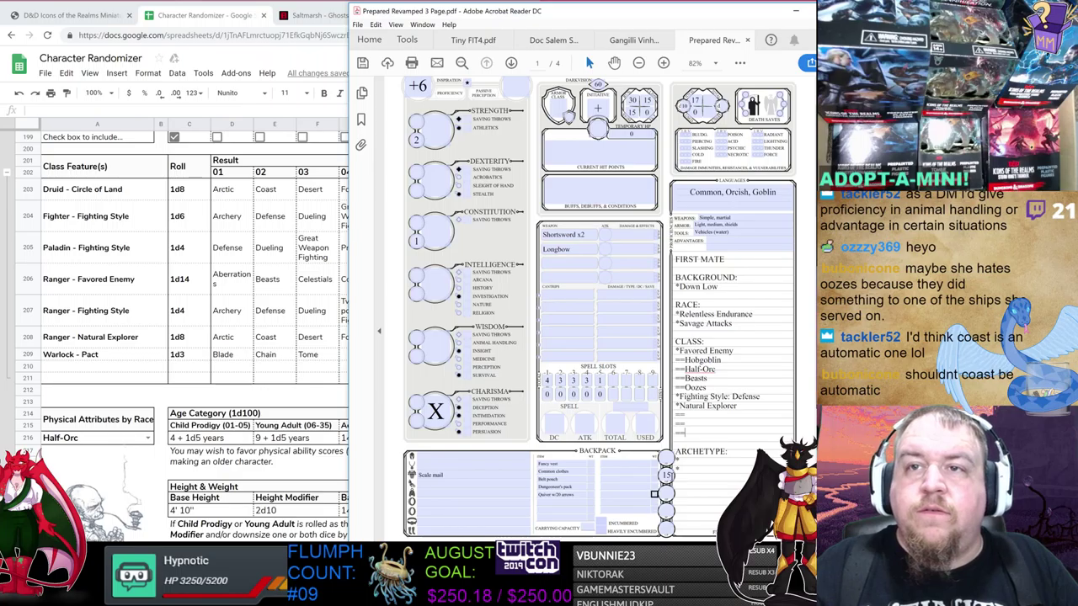
click(697, 414)
text(Forest)
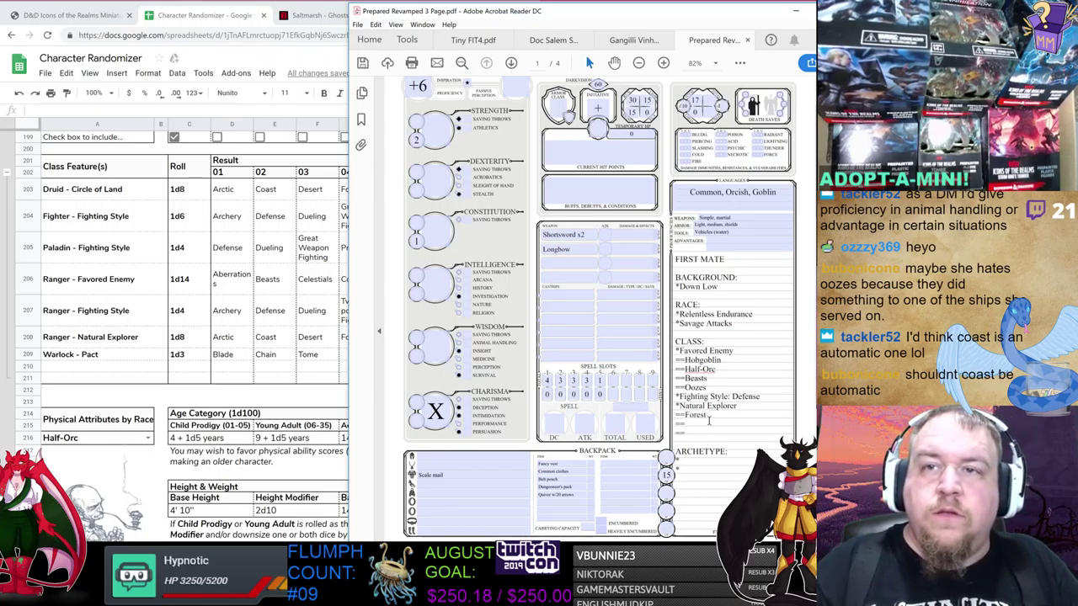
click(709, 422)
text(Arctic)
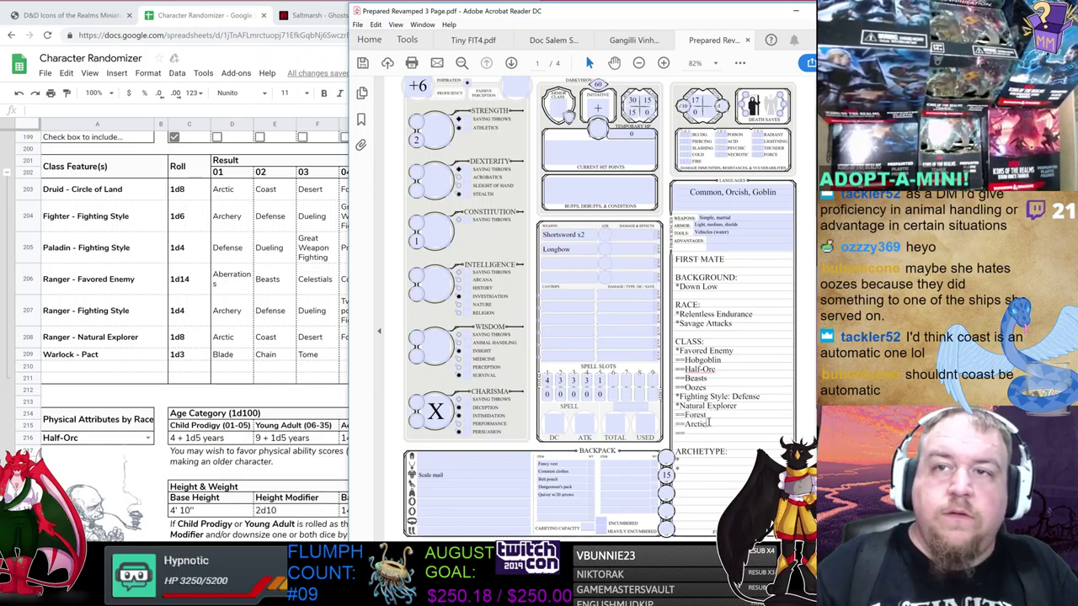
key(Return)
text(==Grassland)
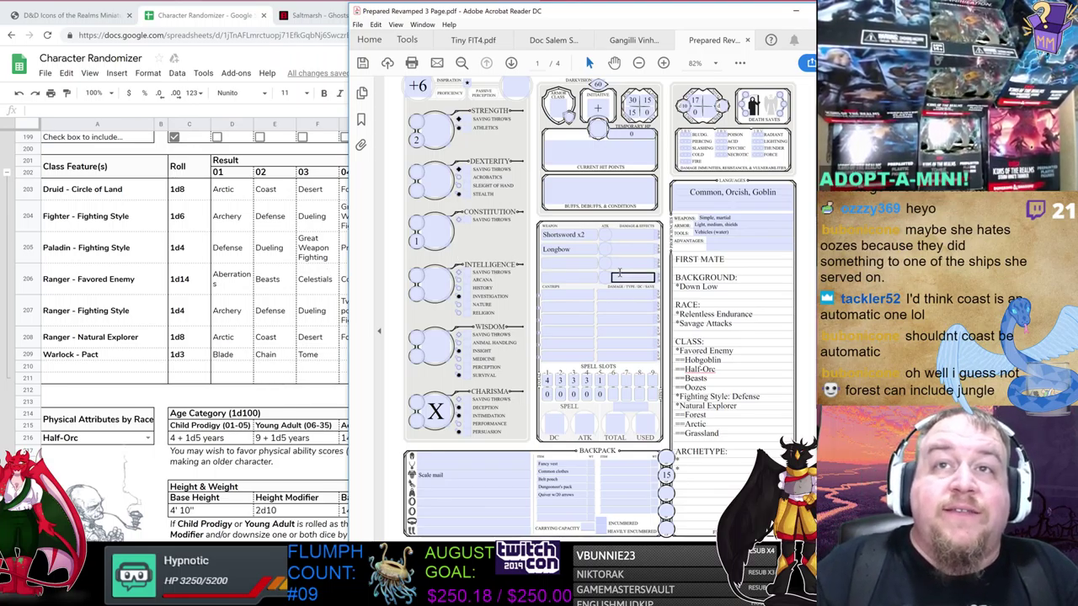
- Review the personality traits on the sheet's Background page and the favored enemies and terrains on the Overview page
scroll(800, 249, down, 8)
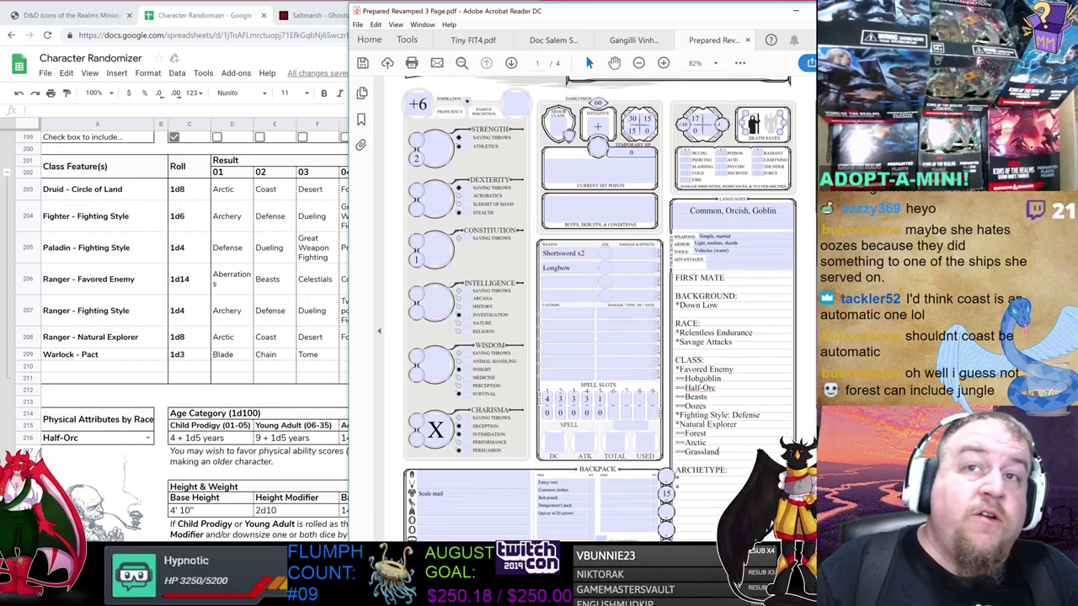
scroll(799, 250, down, 1)
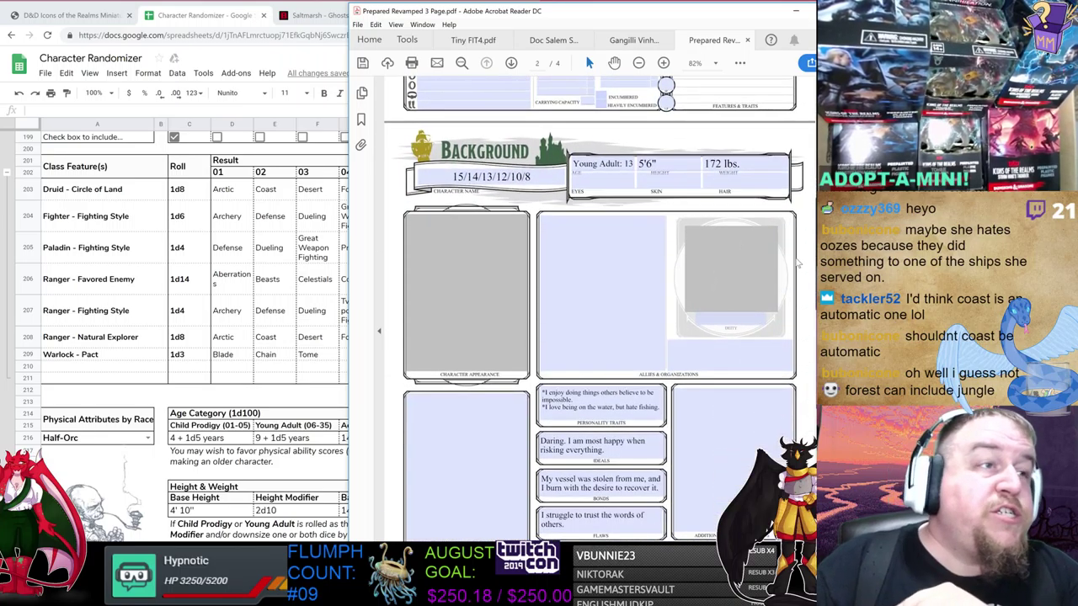
scroll(798, 277, down, 6)
scroll(796, 308, down, 1)
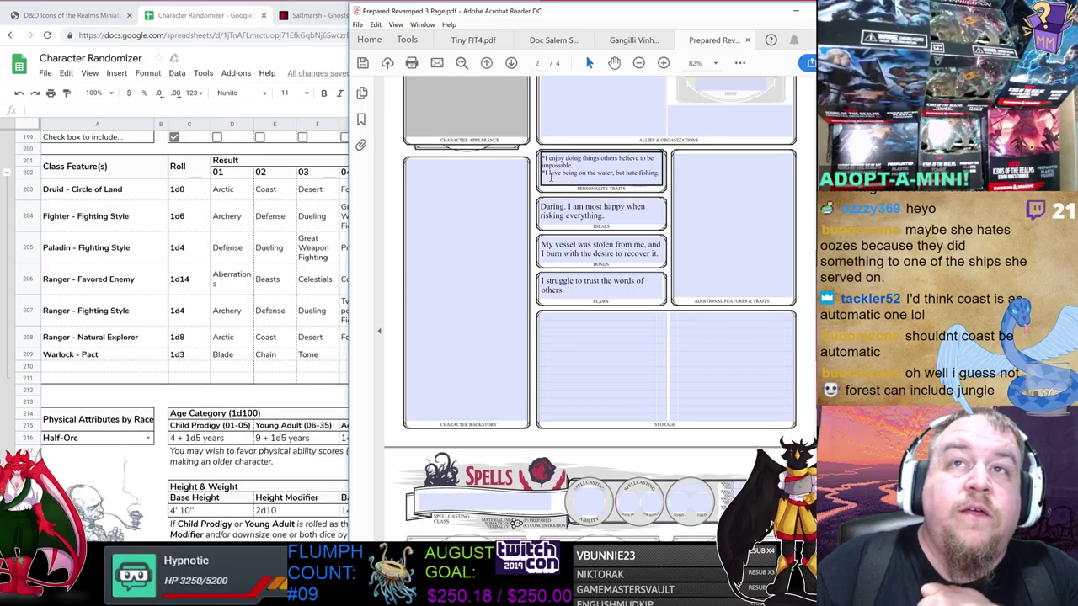
drag(544, 173, 665, 174)
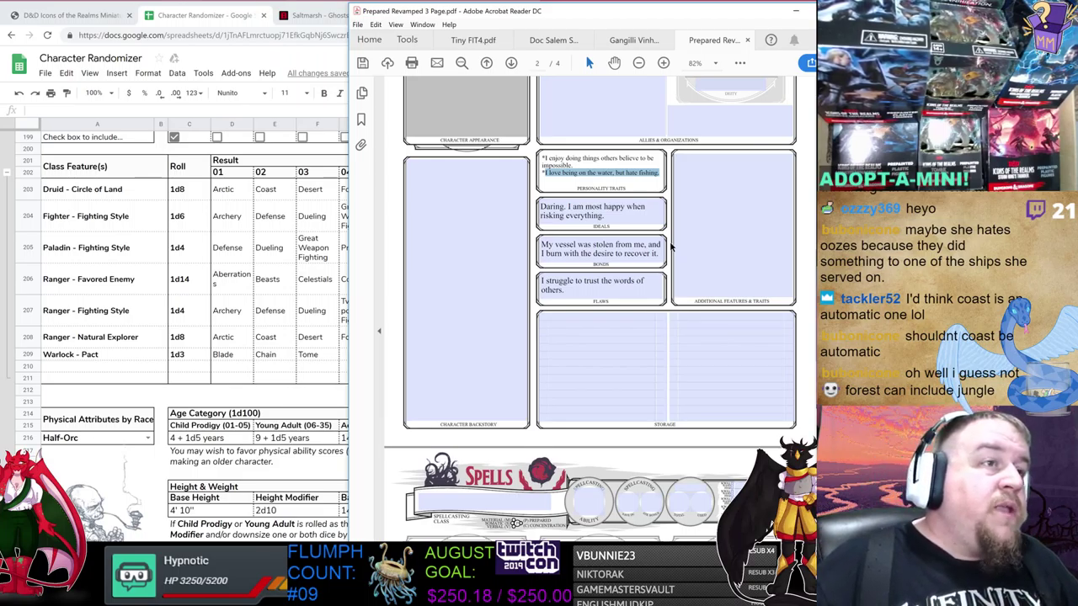
click(617, 173)
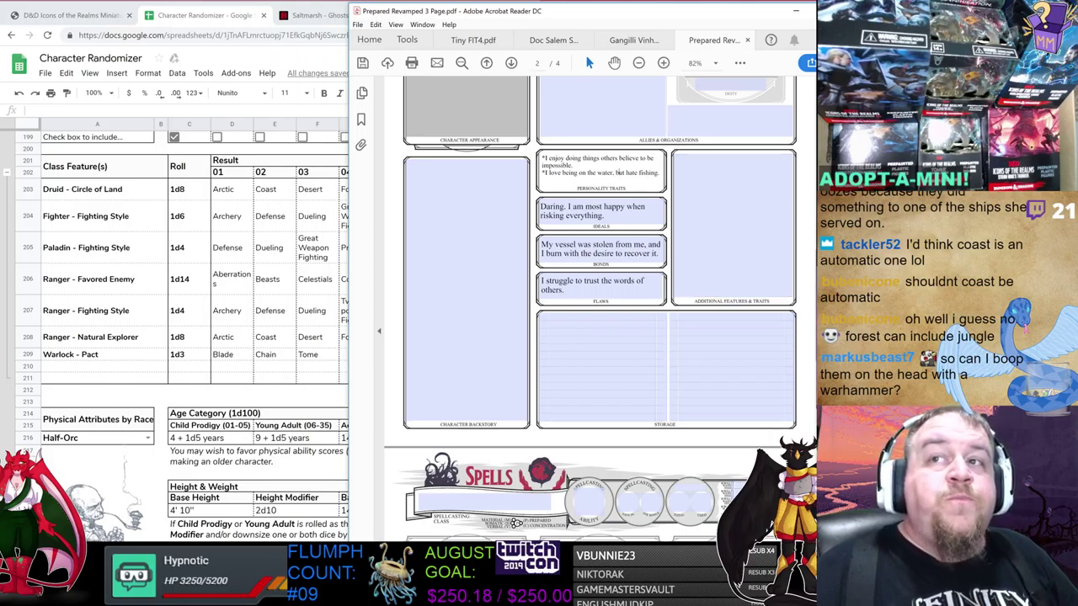
scroll(614, 174, up, 5)
scroll(614, 174, up, 5)
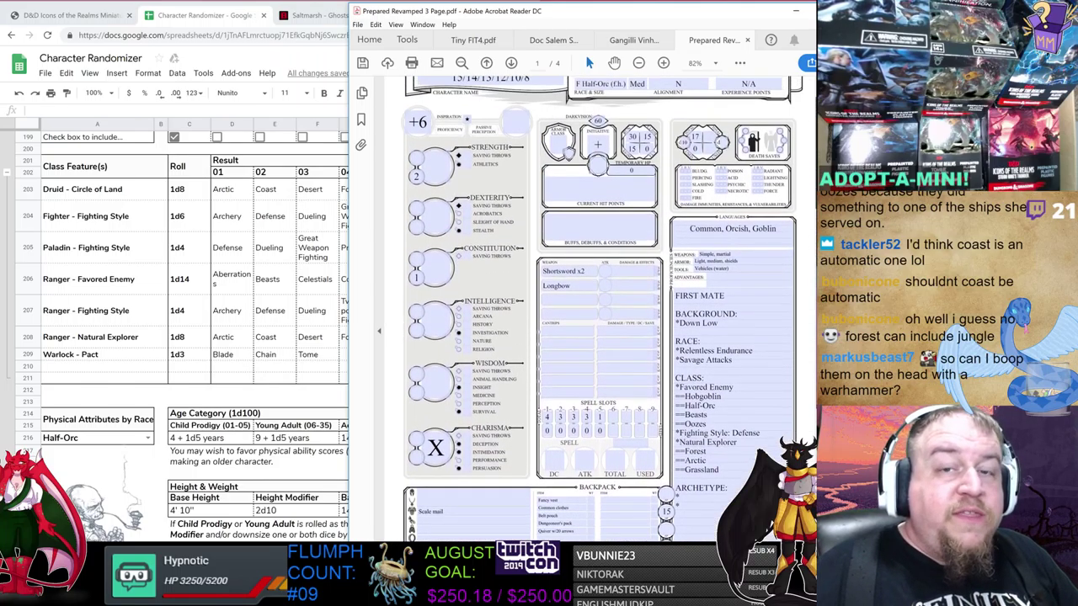
scroll(614, 174, up, 1)
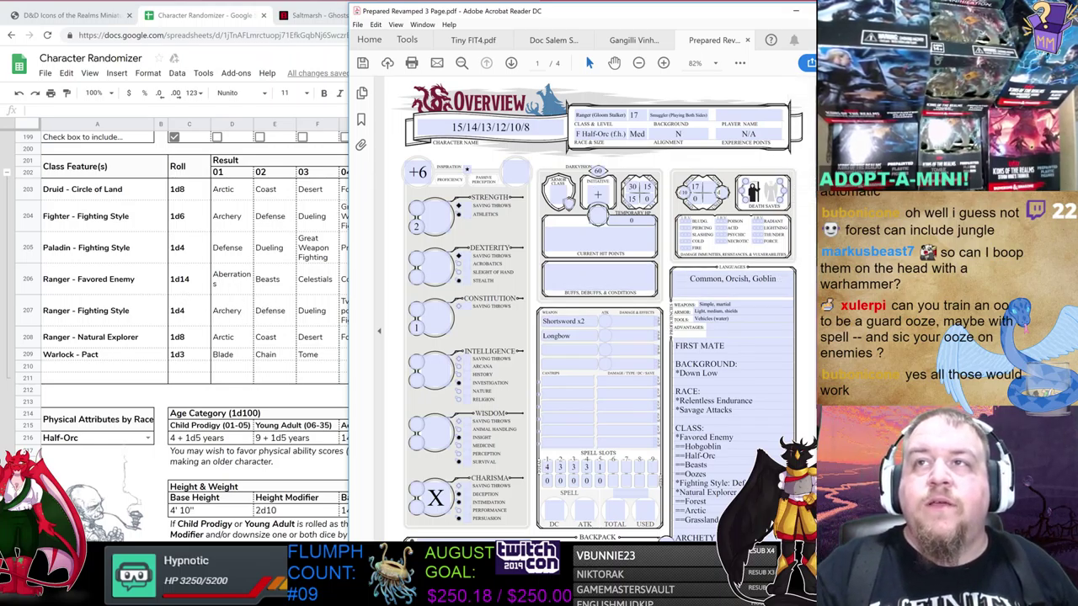
scroll(598, 309, down, 1)
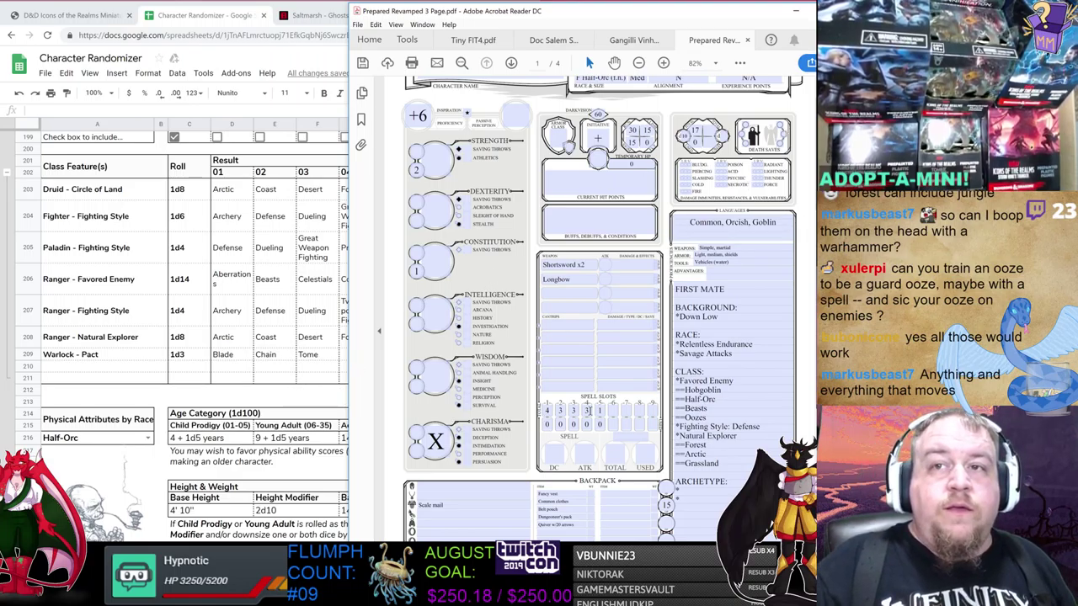
scroll(702, 419, down, 1)
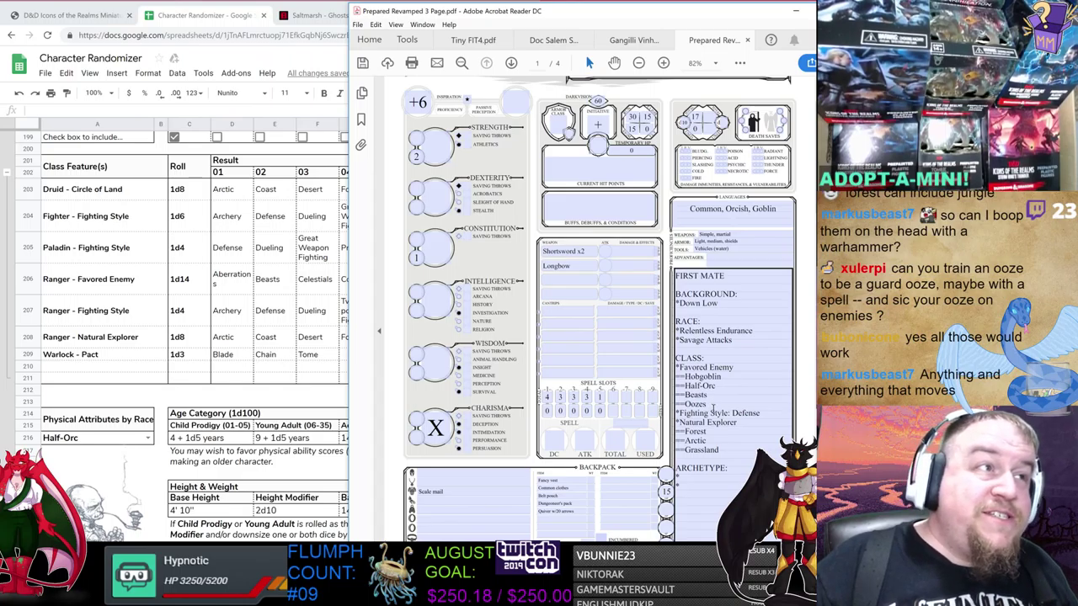
click(713, 408)
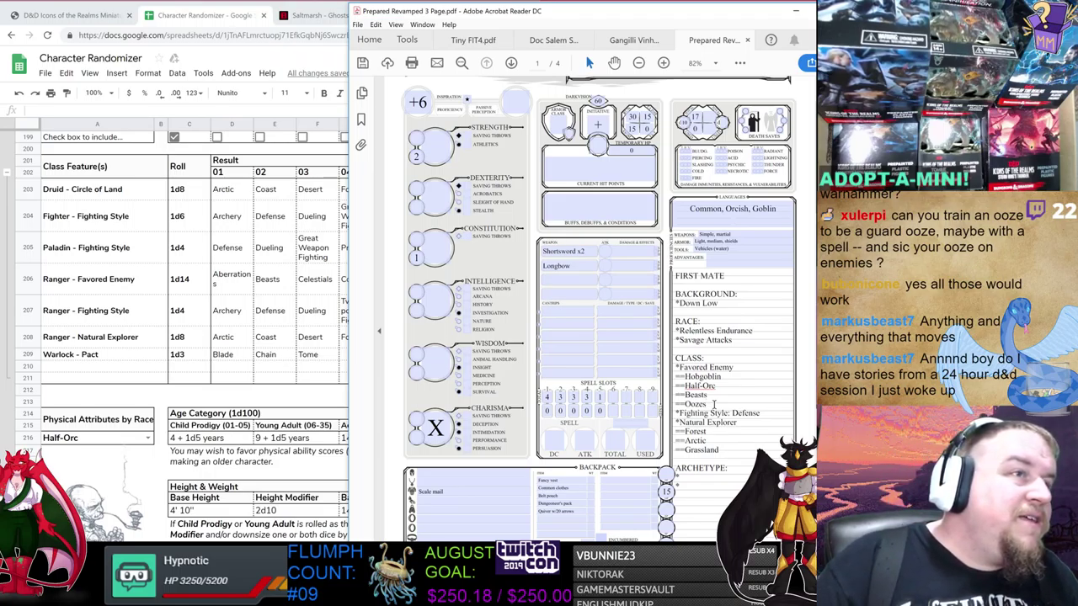
scroll(732, 379, down, 1)
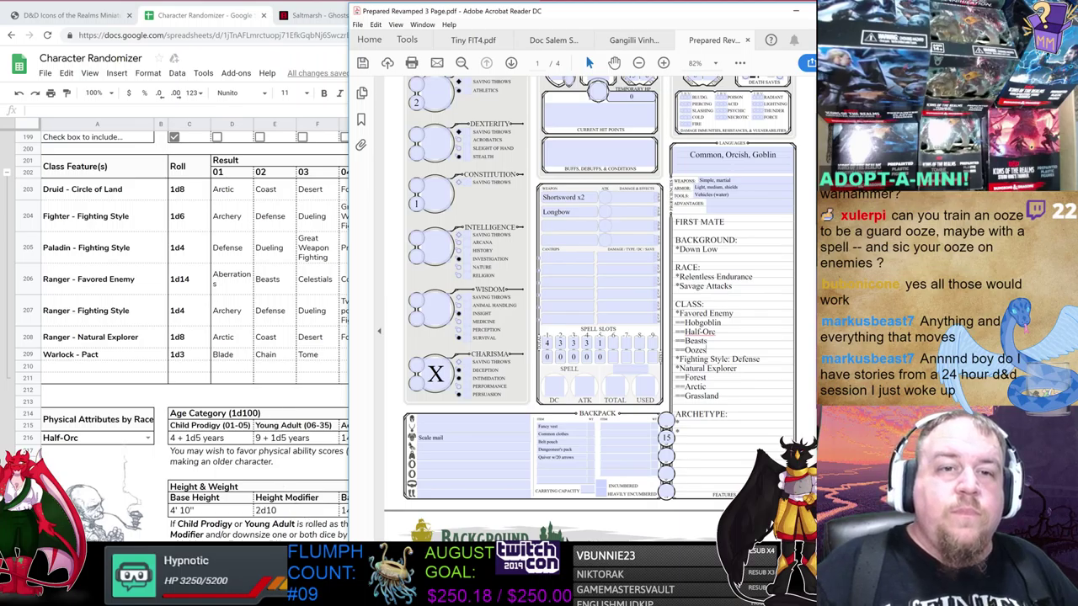
- Consult the ranger class features in the Player's Handbook and add "*Primeval Awareness" below Grassland in the character sheet
click(371, 600)
click(131, 529)
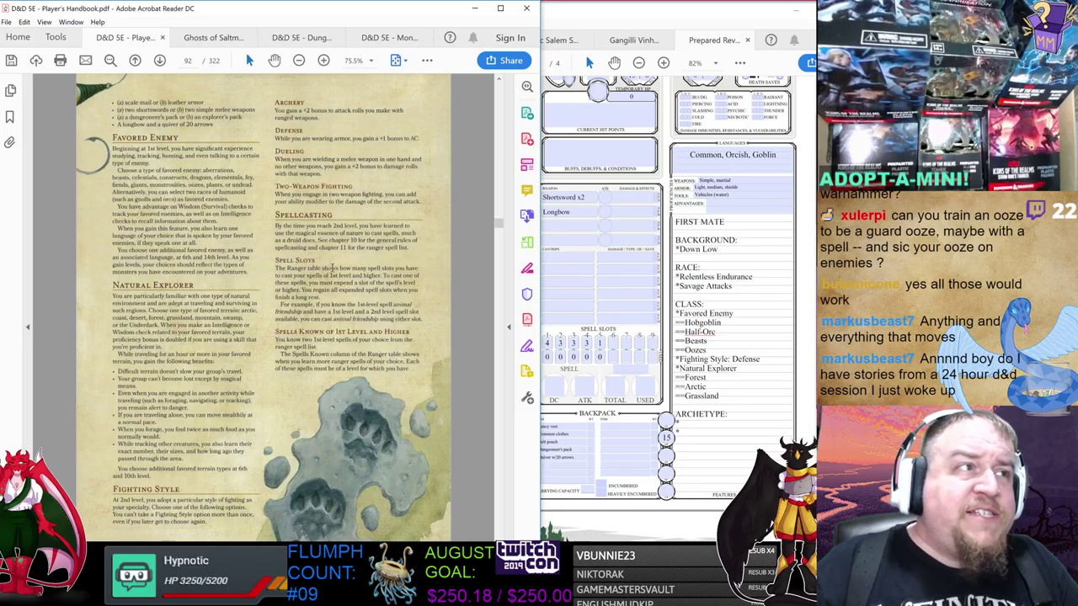
scroll(328, 265, down, 2)
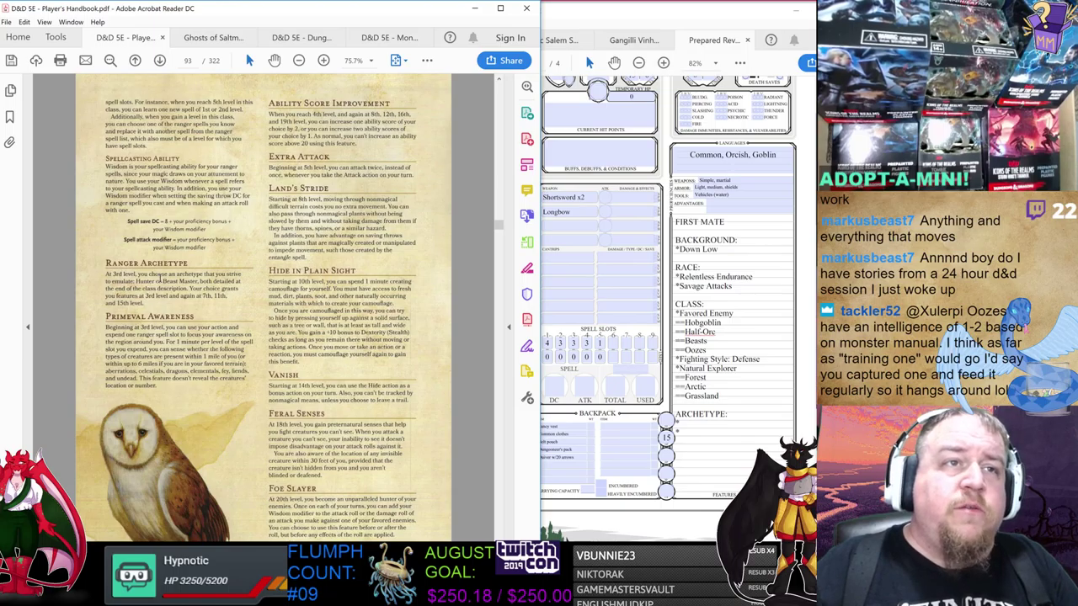
click(733, 397)
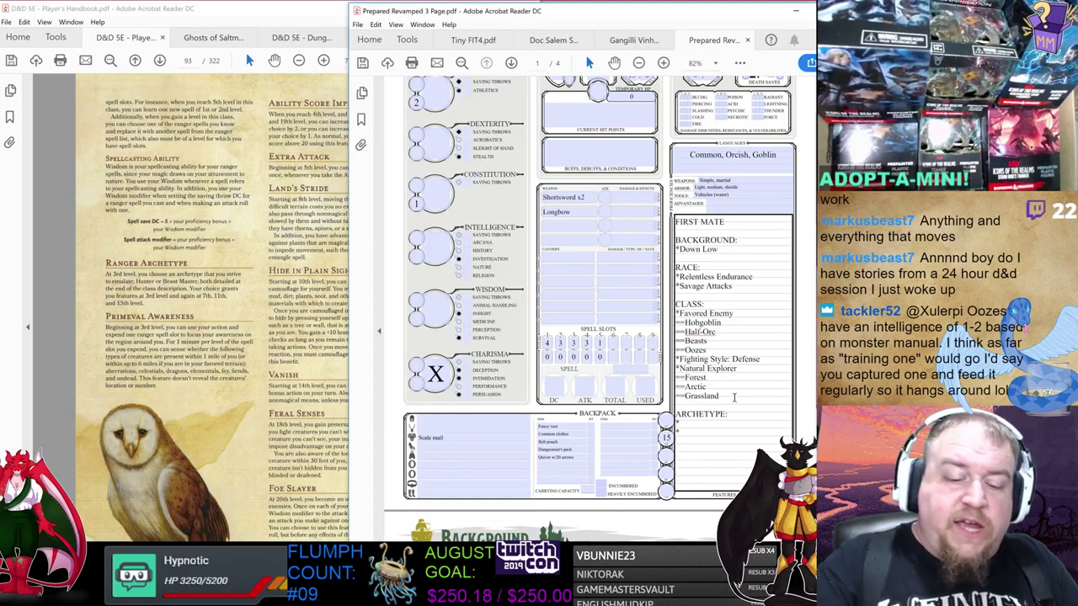
key(Return)
text(*Primeval)
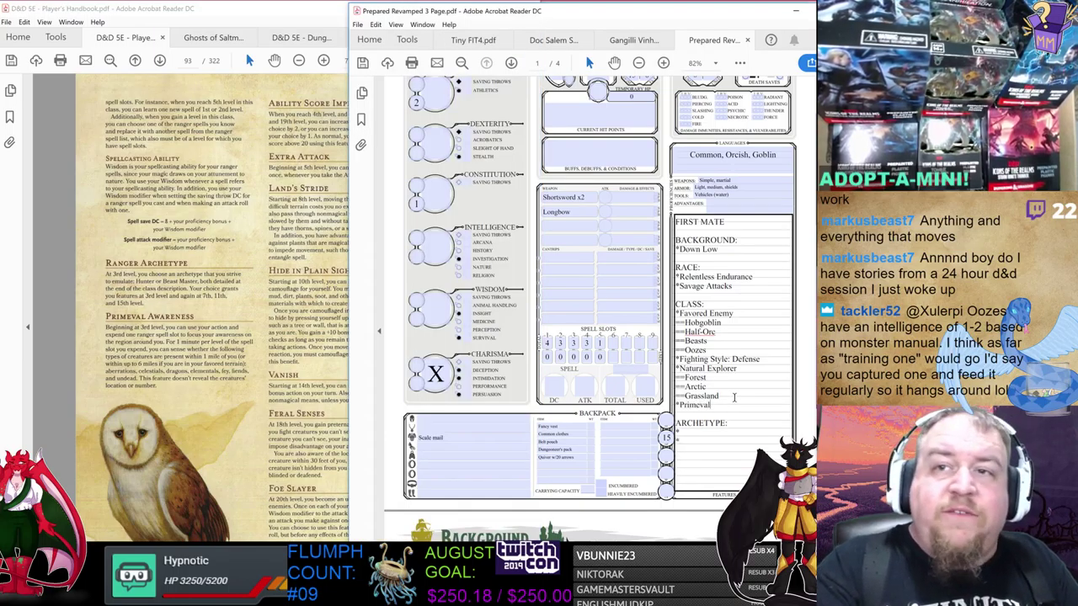
text( Awareness)
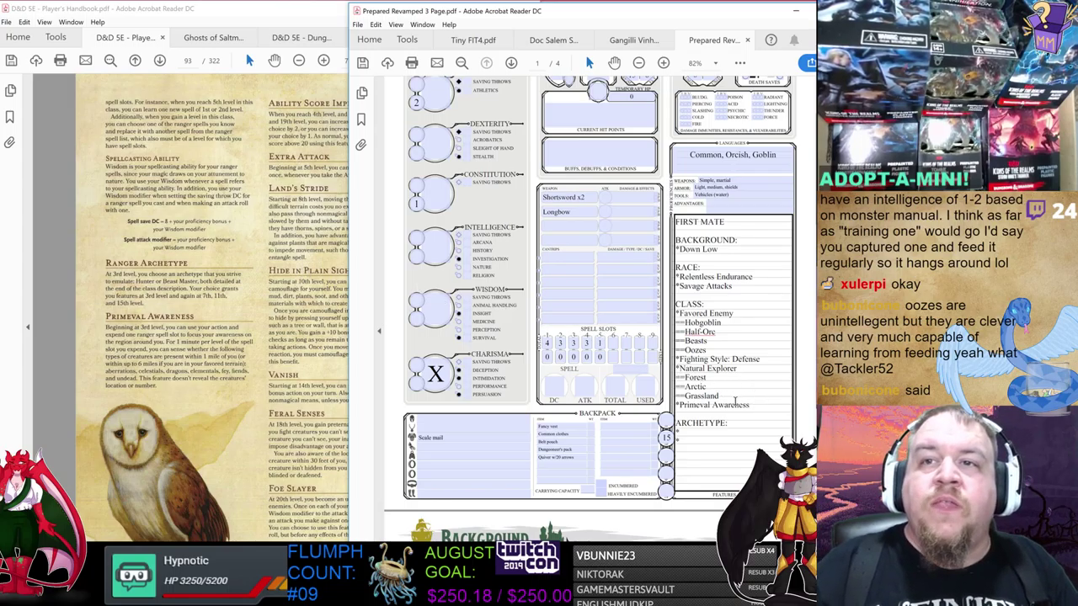
- Add "*Extra Attack" and "*Land's Stride" below Primeval Awareness, with a new bullet line under them
key(Return)
text(*Ex)
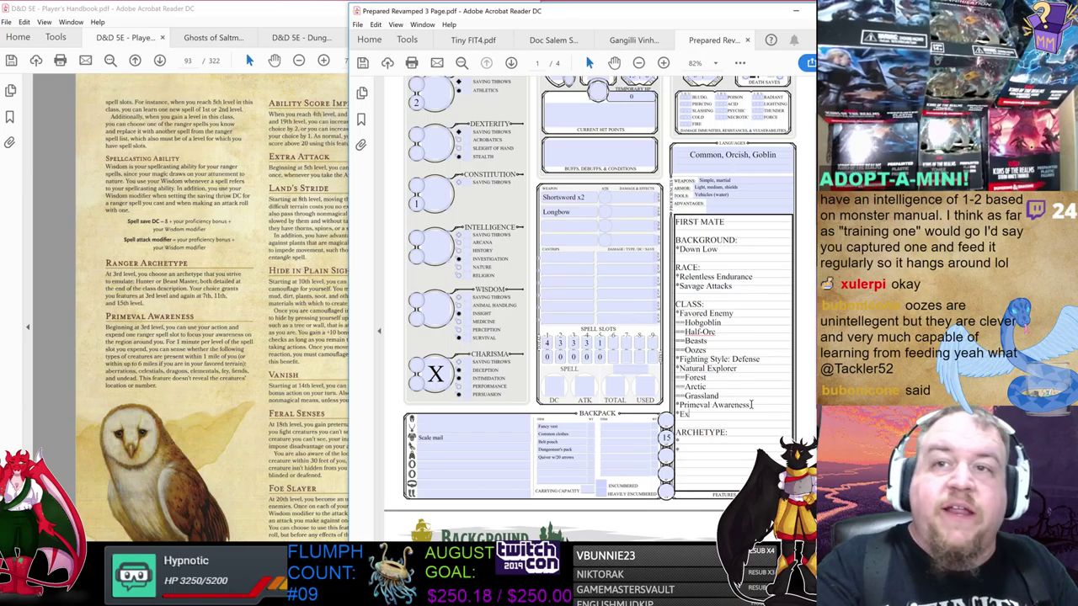
text(tra Attack)
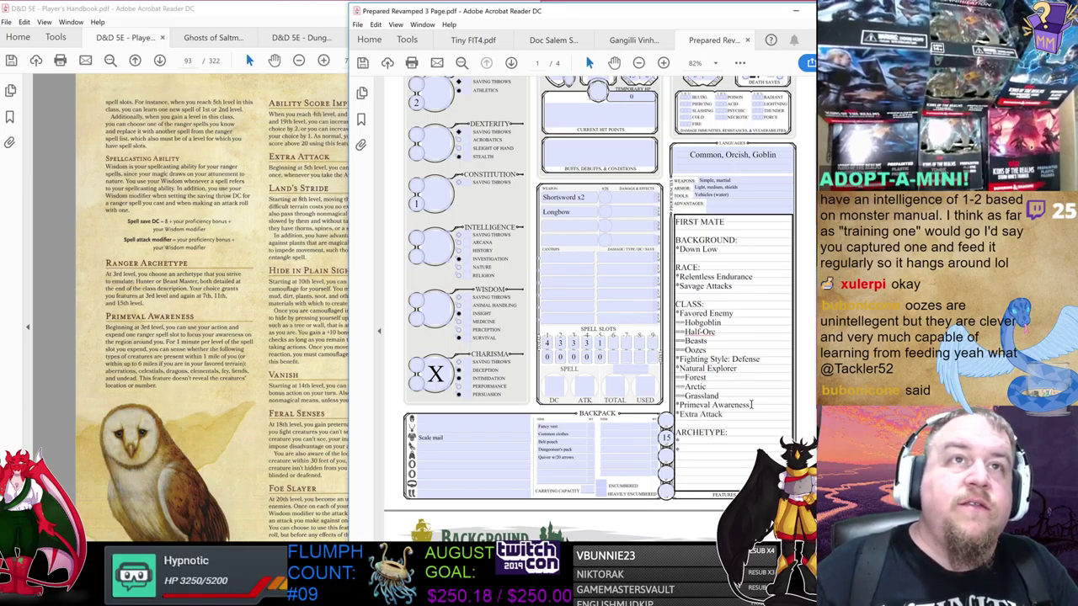
key(Return)
text(*La)
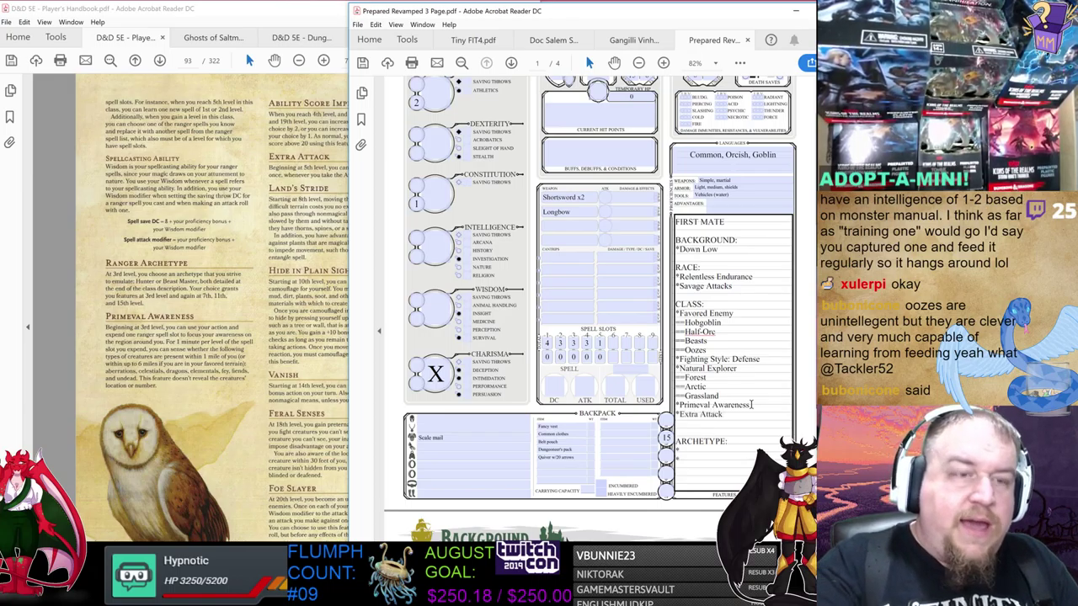
text(nd's Stride)
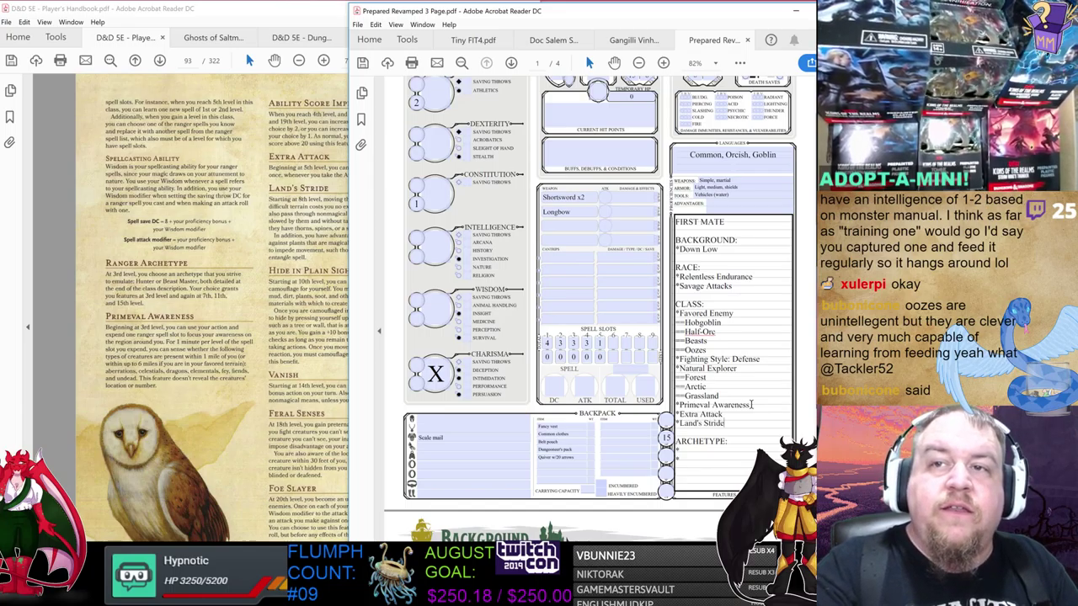
key(Return)
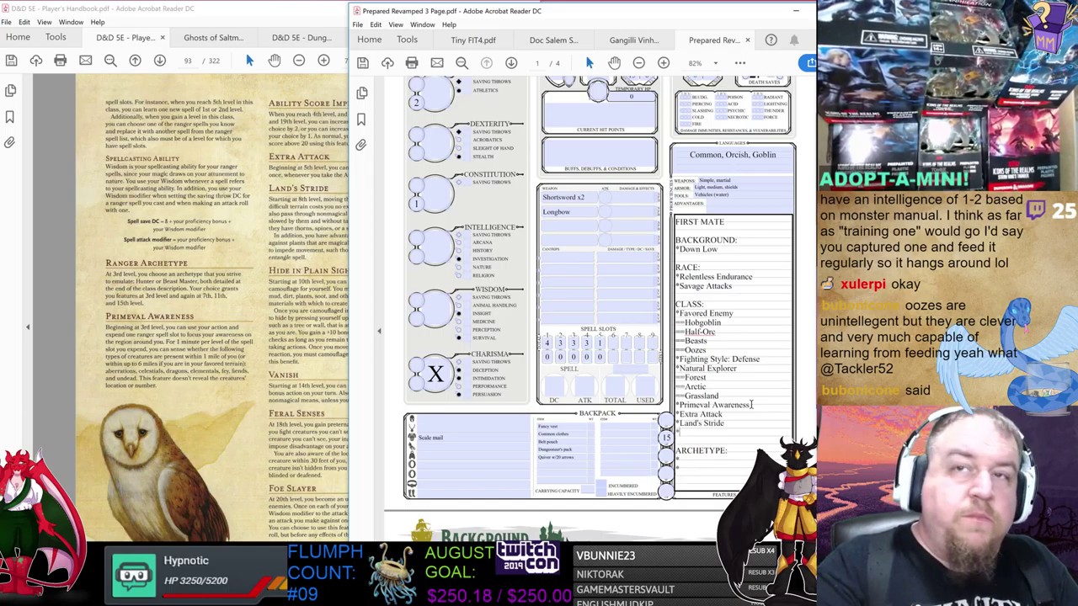
- Check the handbook for the feature after Land's Stride and add "*Hide in Plain Sight" to the class features
click(328, 217)
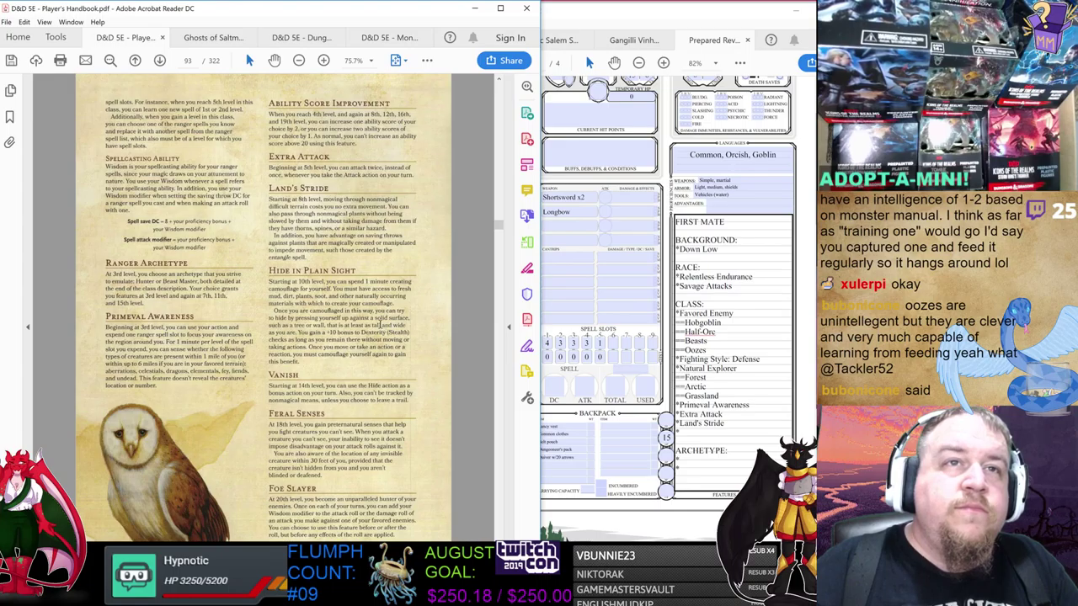
scroll(380, 320, down, 1)
scroll(380, 319, up, 1)
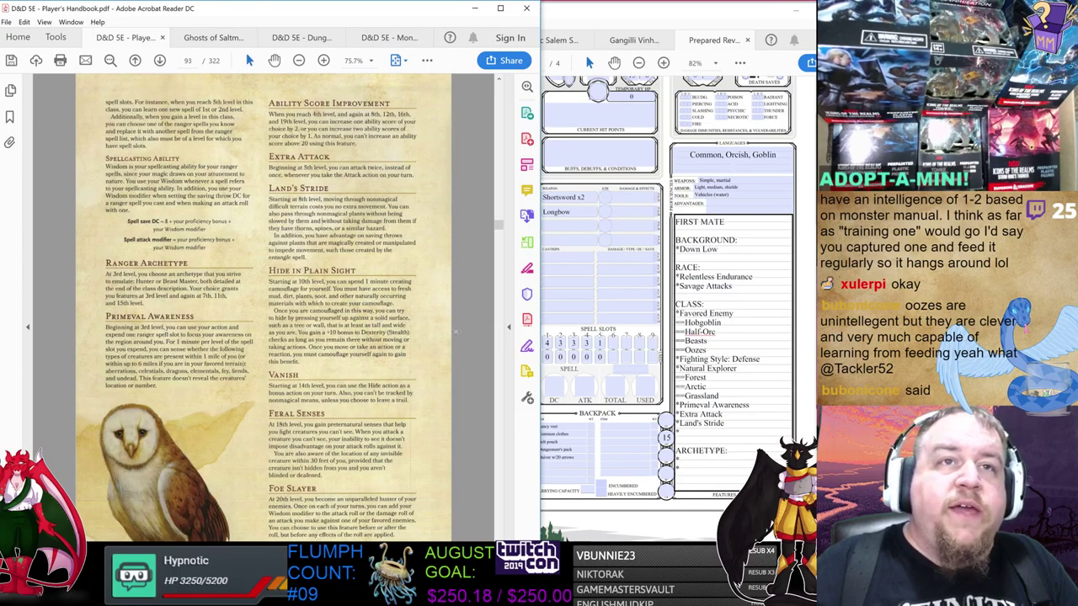
click(695, 430)
text(Hi)
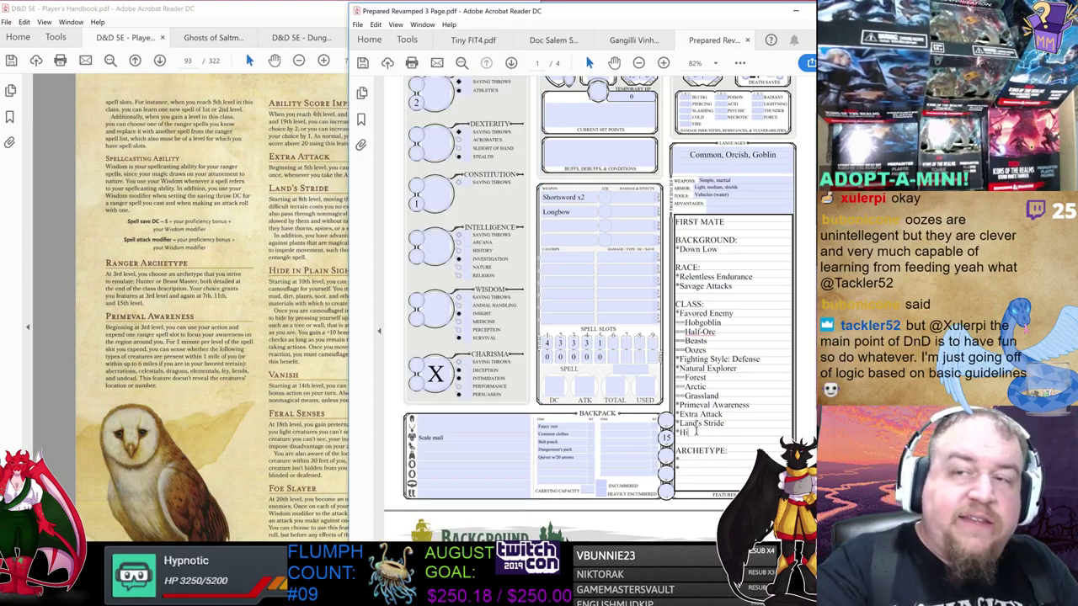
text(dden Plain Sight)
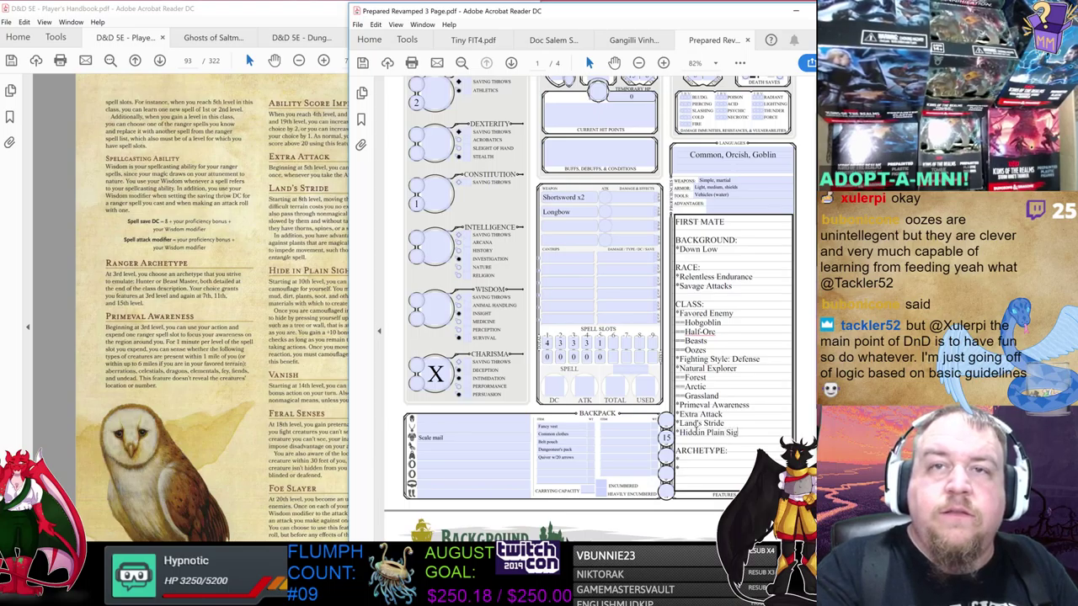
- Look up the ranger's 14th-level feature in the handbook and add "*Vanish" below Hide in Plain Sight
click(314, 345)
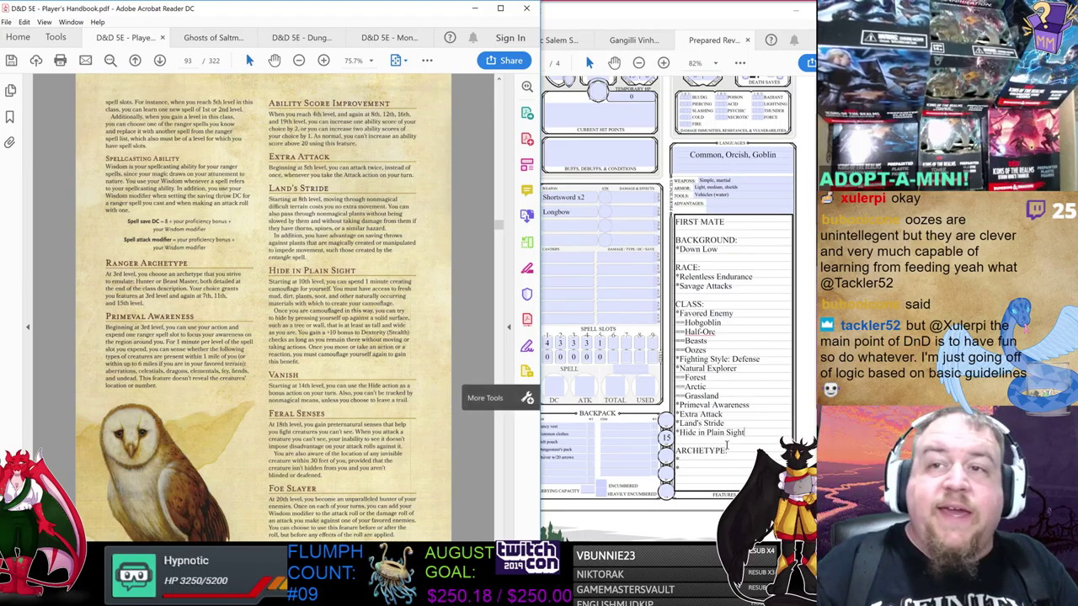
click(752, 438)
key(Return)
text(*Vanish)
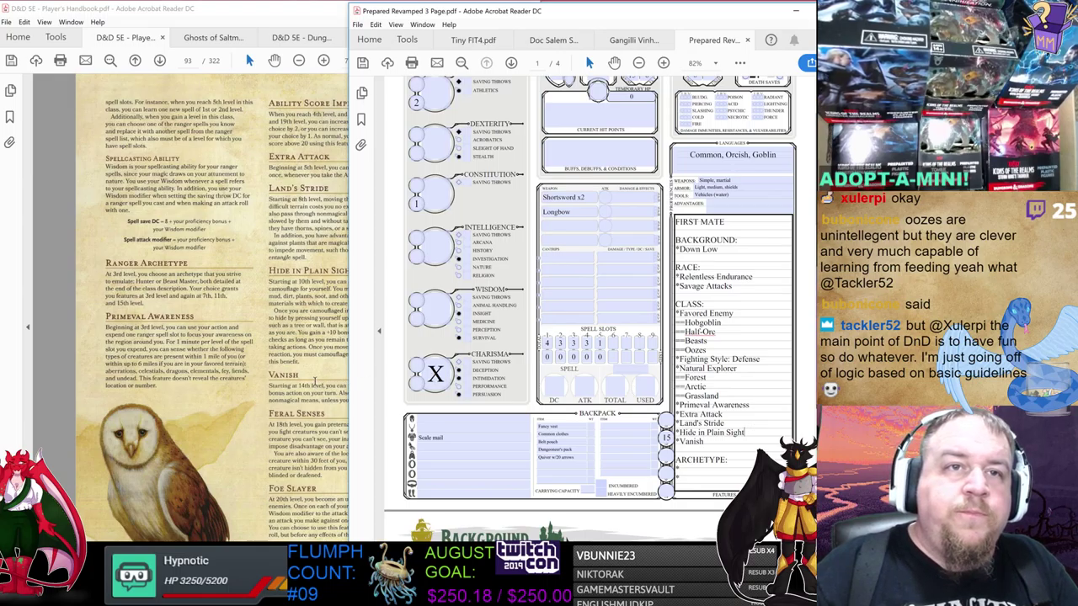
- Read the Feral Senses entry in the Player's Handbook for its level requirement
click(316, 384)
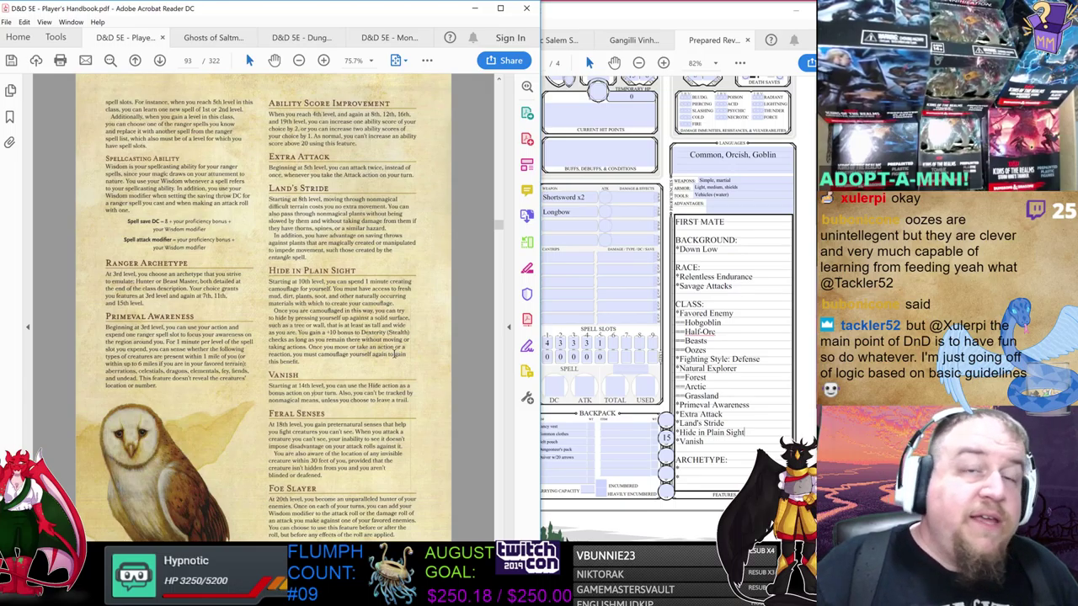
drag(288, 425, 356, 468)
click(378, 424)
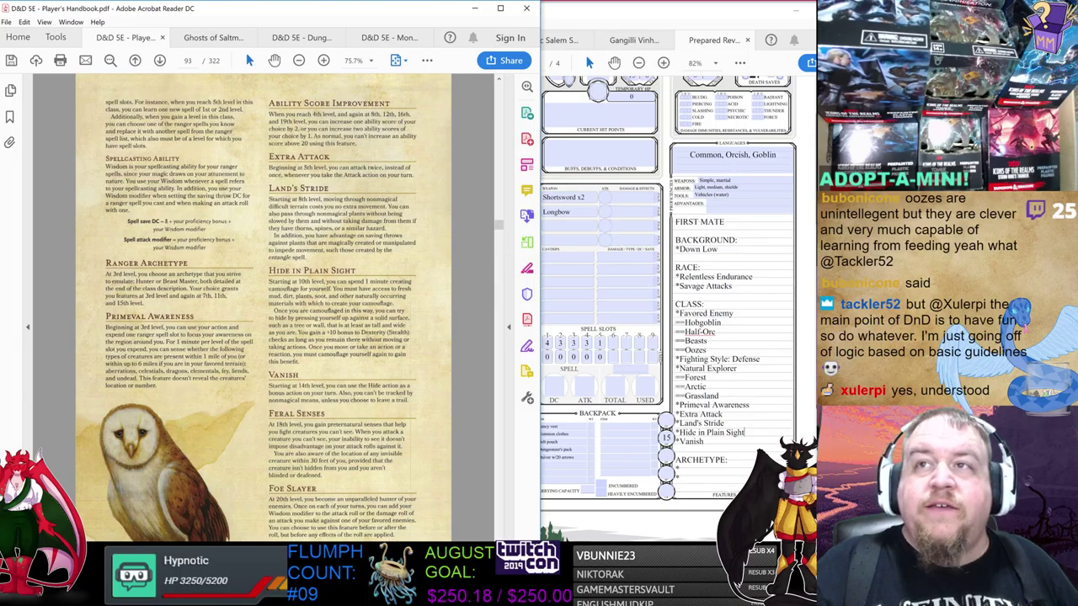
- Check the ranger's archetype and level on the character sheet and open the Xanathar's Guide To Everything PDF
click(674, 260)
scroll(675, 259, up, 3)
scroll(674, 260, down, 1)
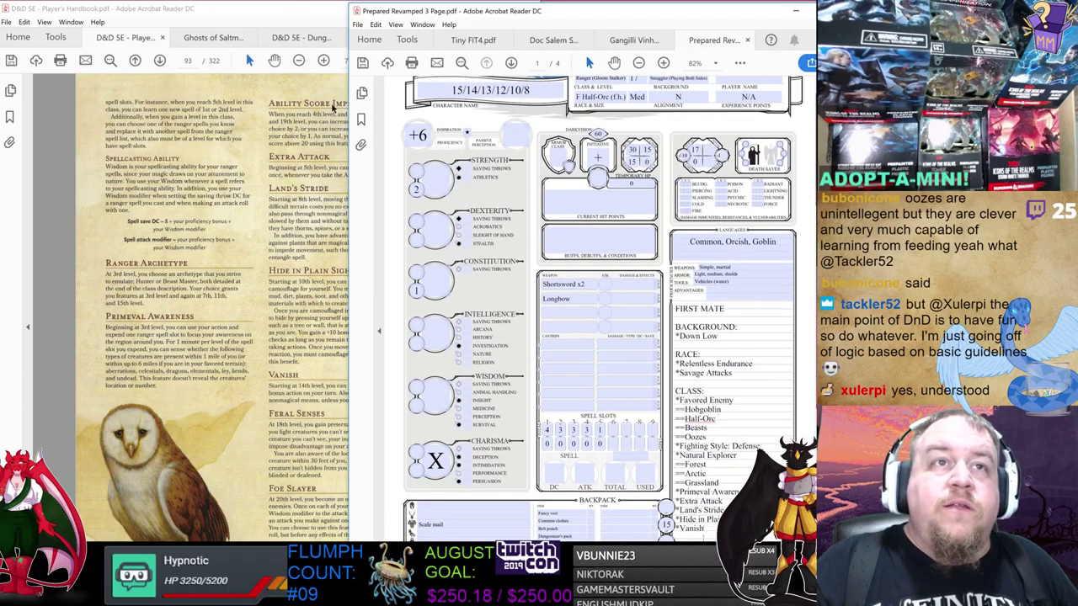
click(220, 203)
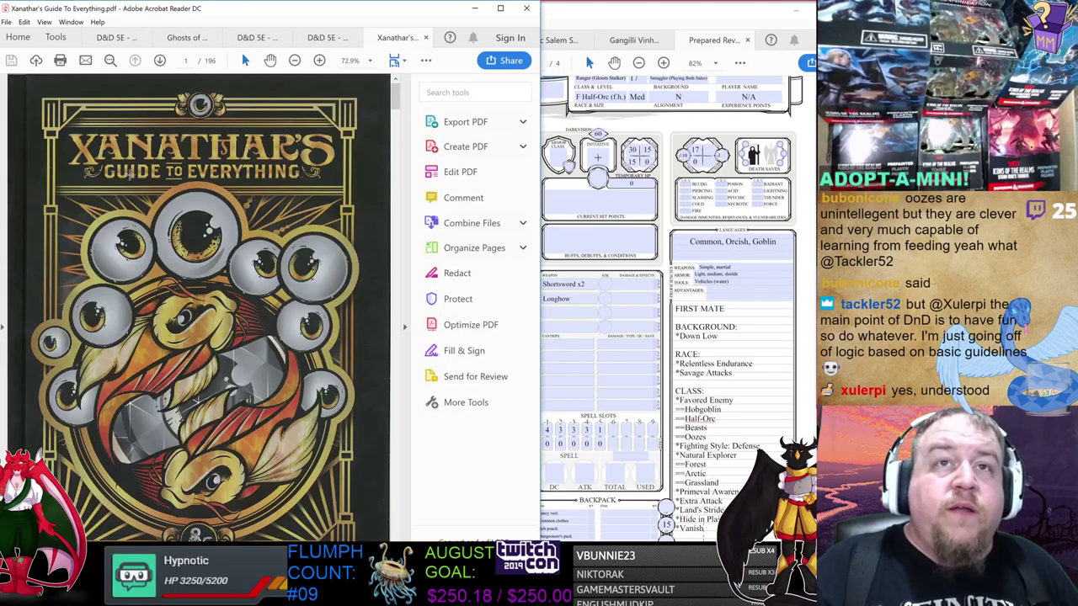
- Look up the ranger archetypes in the contents of Xanathar's Guide and go to PDF page 43
click(402, 189)
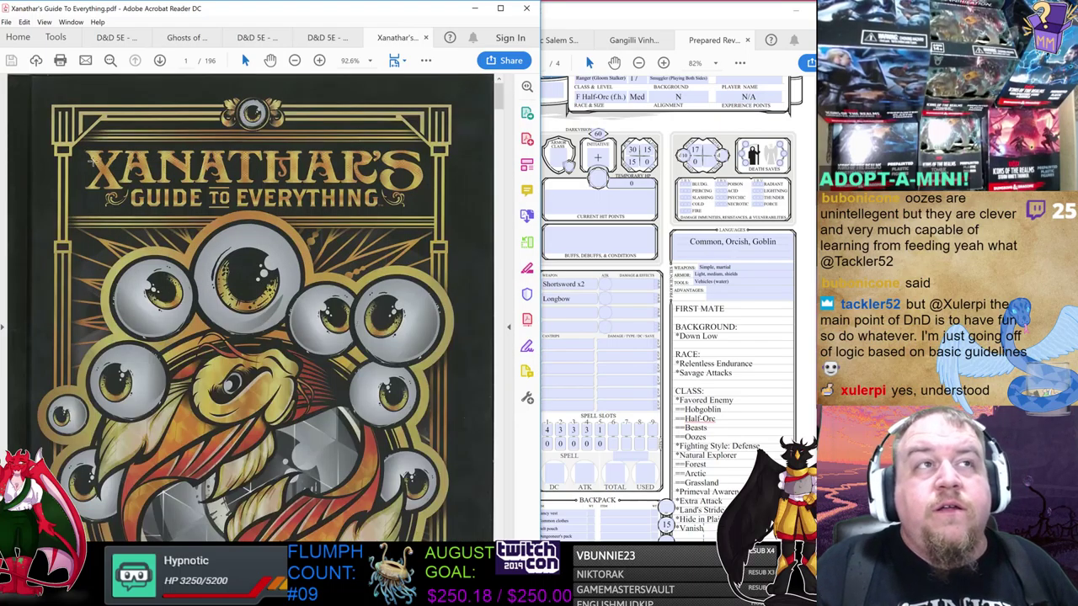
scroll(498, 110, down, 15)
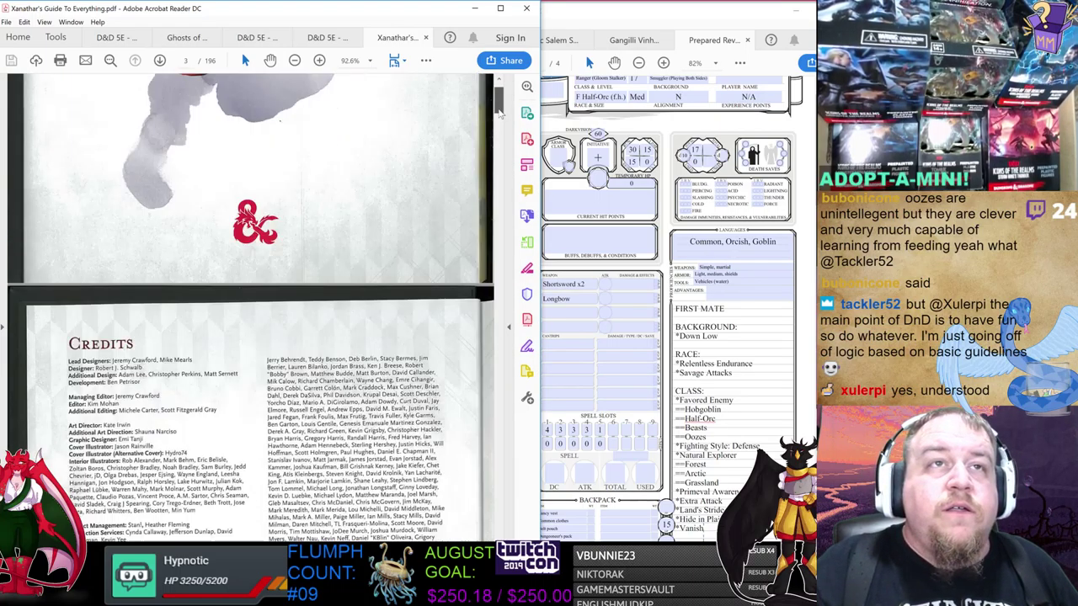
scroll(499, 115, down, 5)
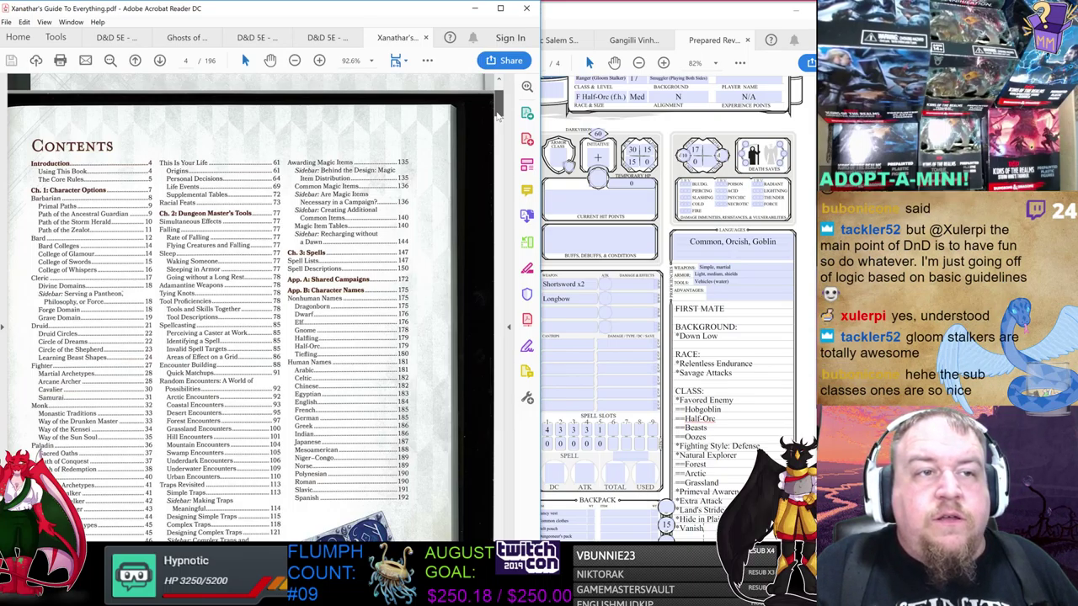
click(186, 60)
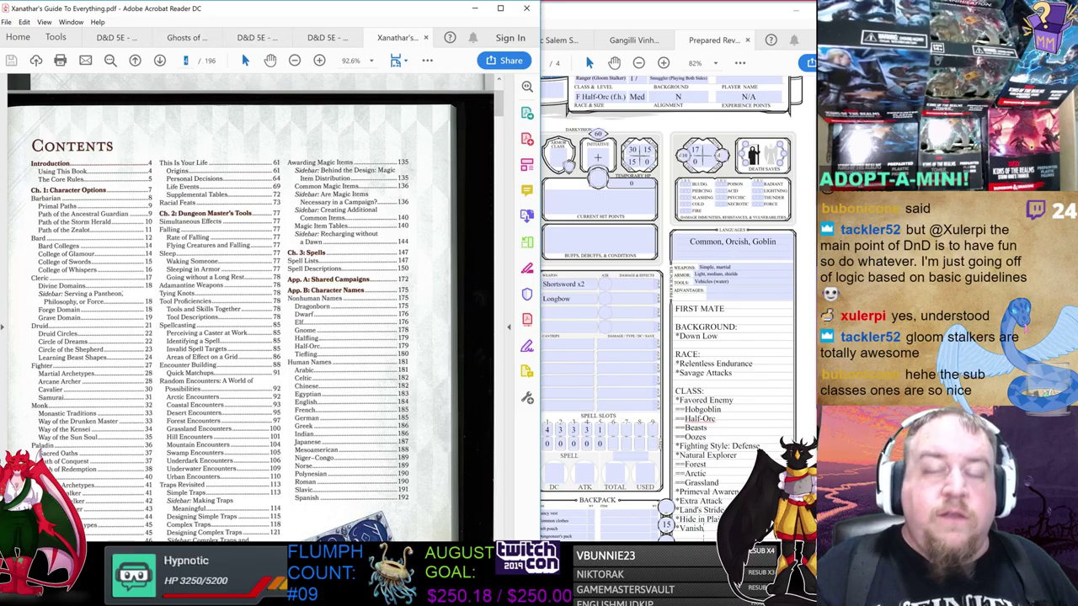
text(43)
key(Return)
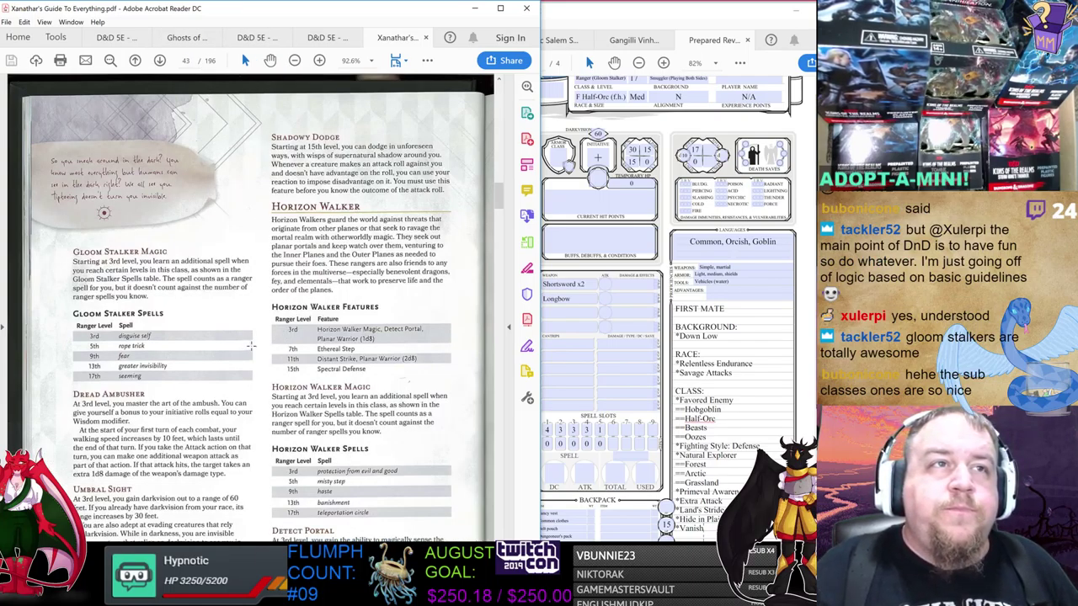
- Read the Gloom Stalker feature table, Gloom Stalker Magic entry and archetype spell list in Xanathar's Guide
scroll(250, 345, up, 8)
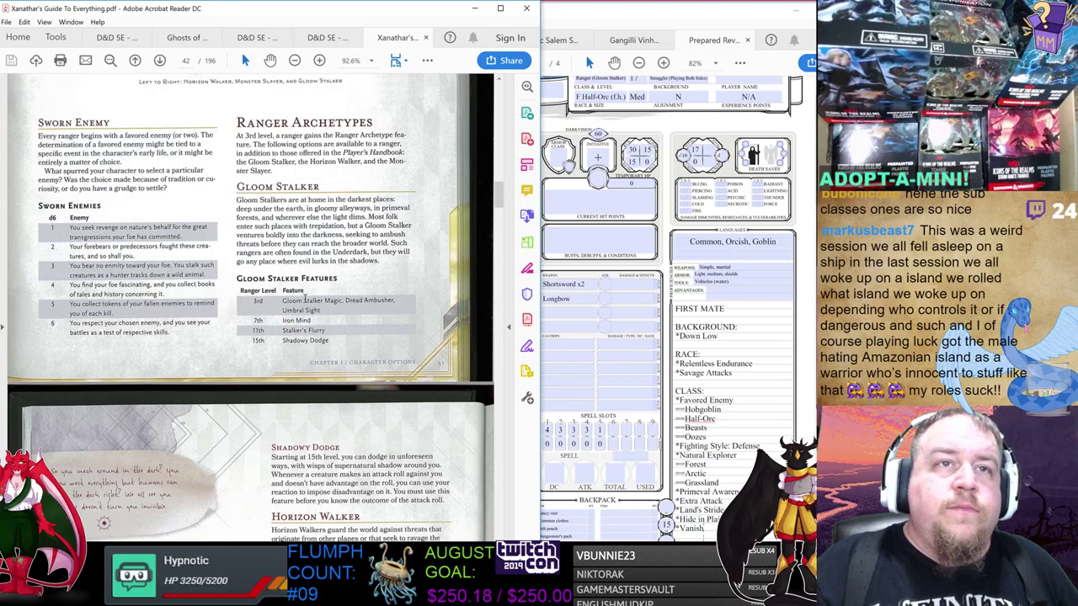
scroll(253, 347, down, 5)
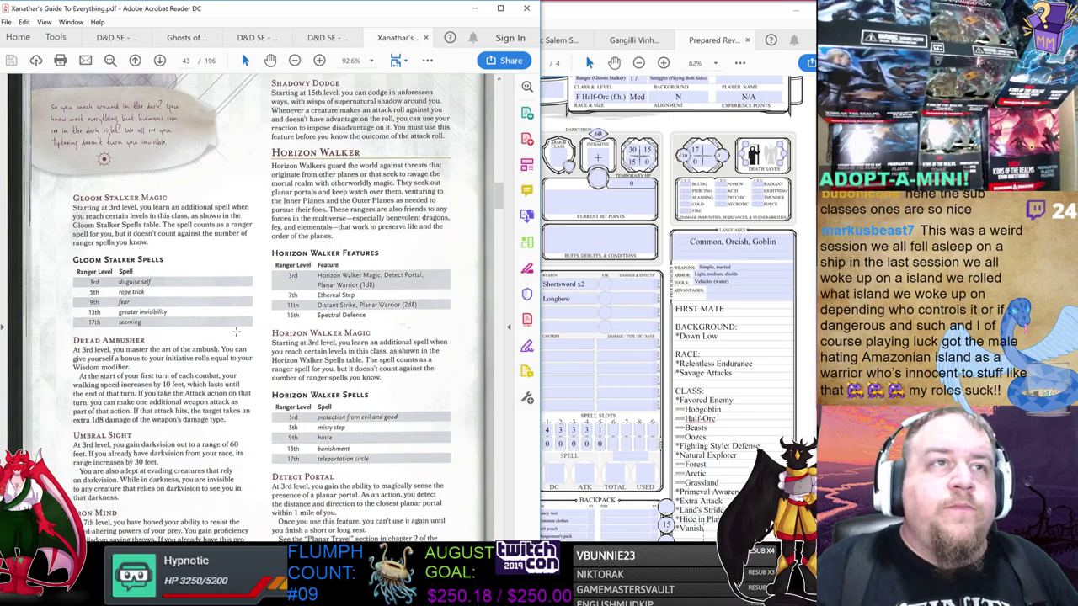
scroll(227, 334, down, 2)
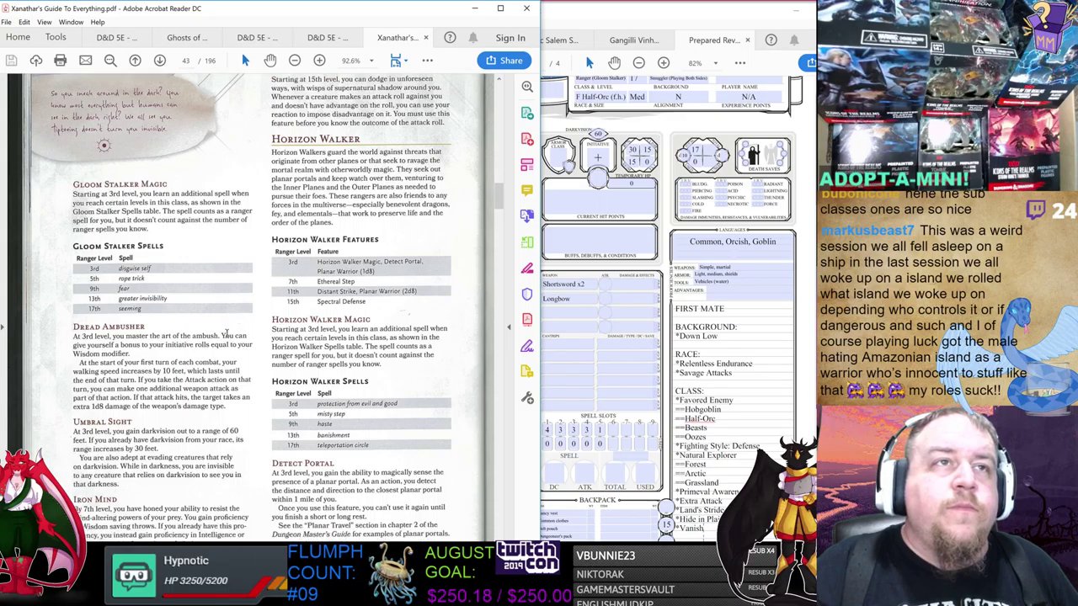
scroll(225, 333, down, 2)
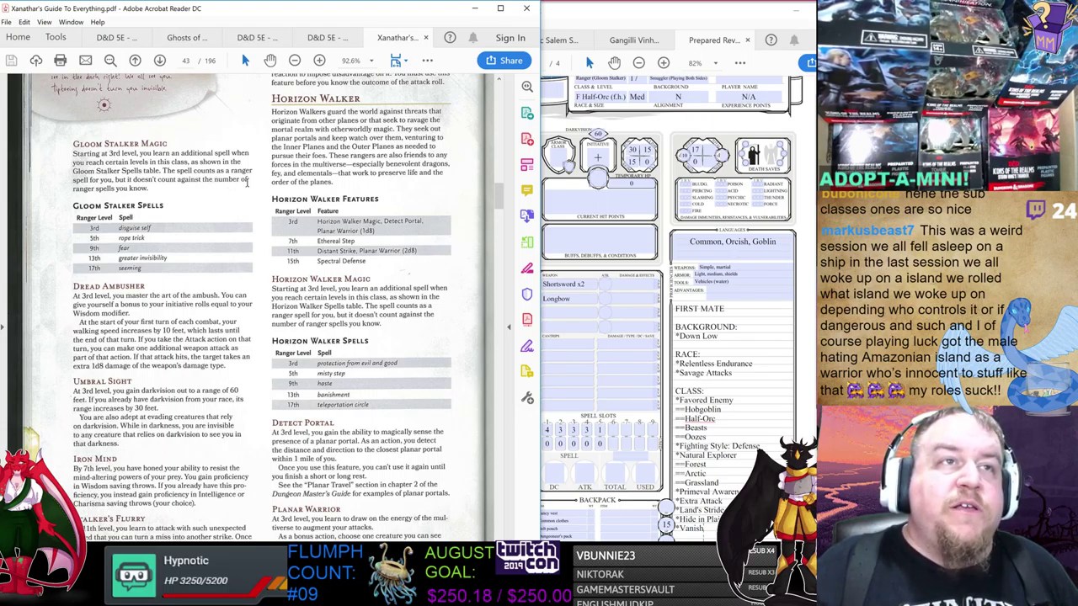
- On the character sheet's spells page, enter "GS: Disguise Self" as the first level I spell
click(786, 206)
scroll(800, 278, down, 10)
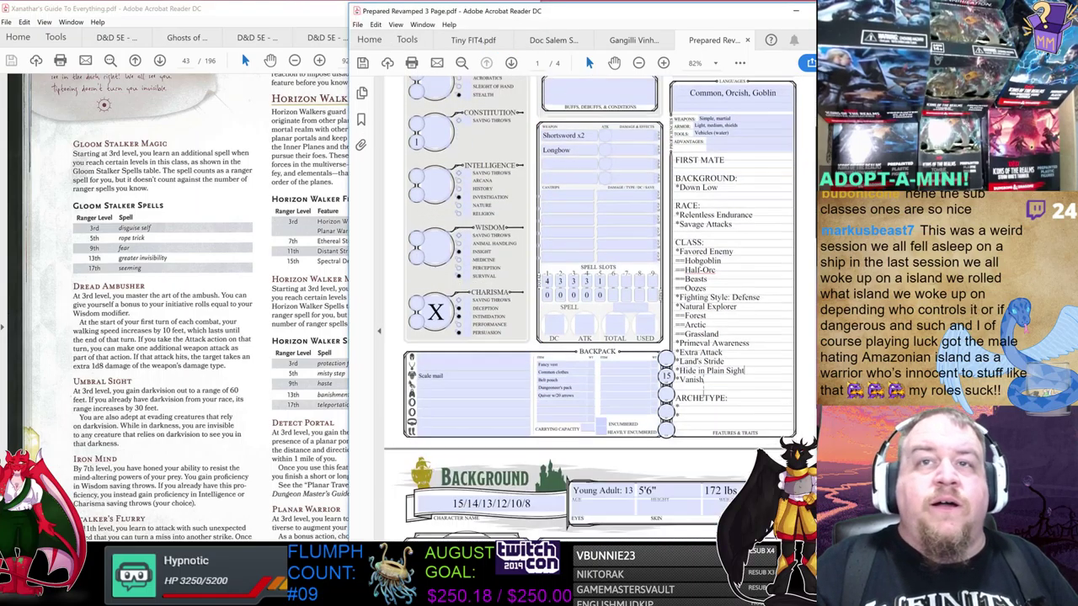
scroll(808, 339, down, 5)
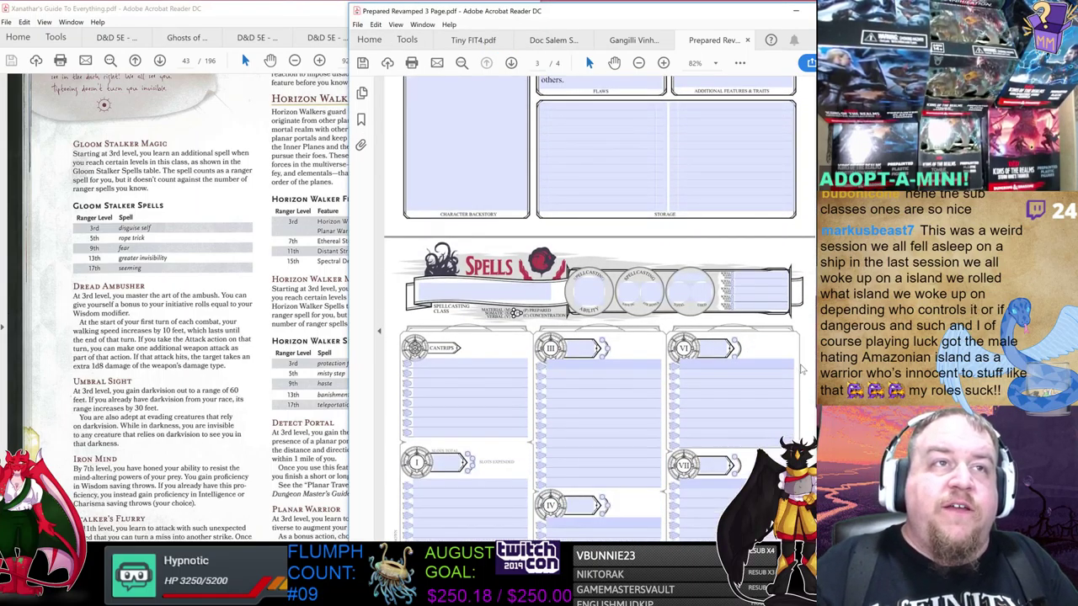
scroll(812, 416, down, 2)
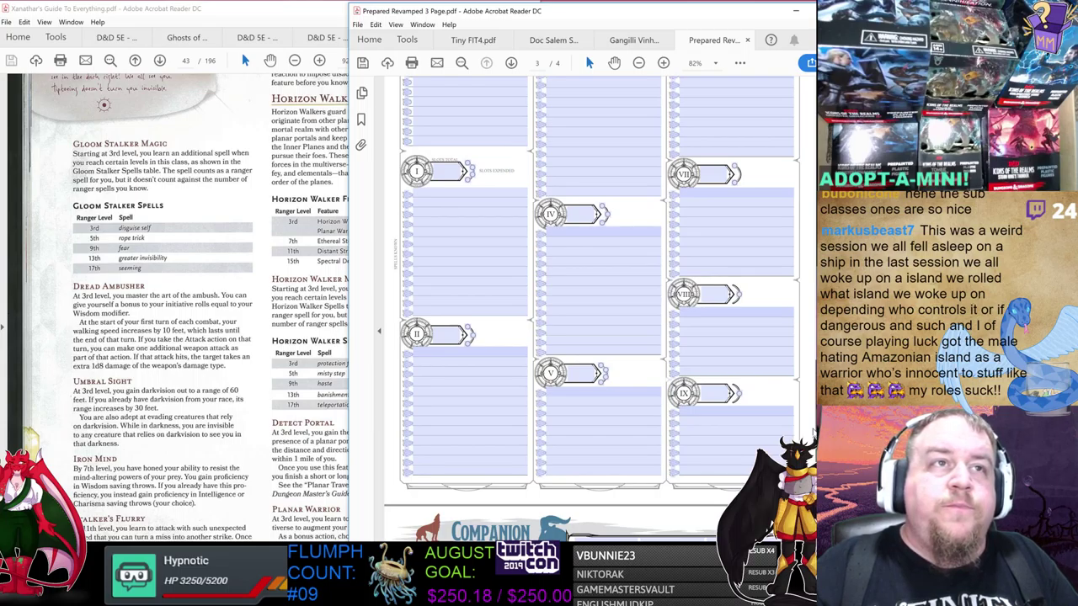
scroll(813, 431, up, 1)
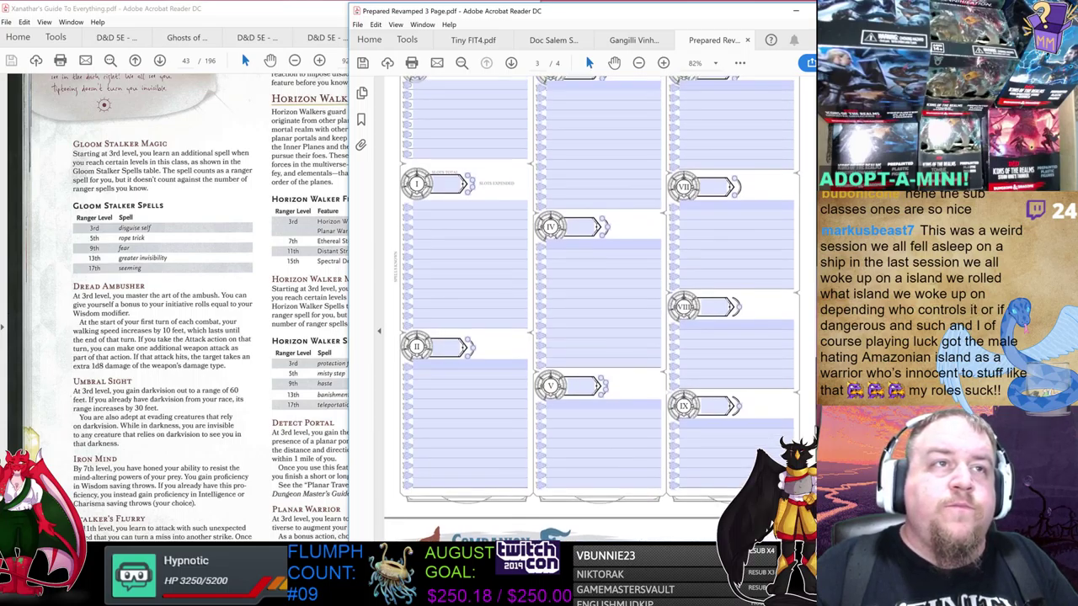
scroll(592, 299, up, 2)
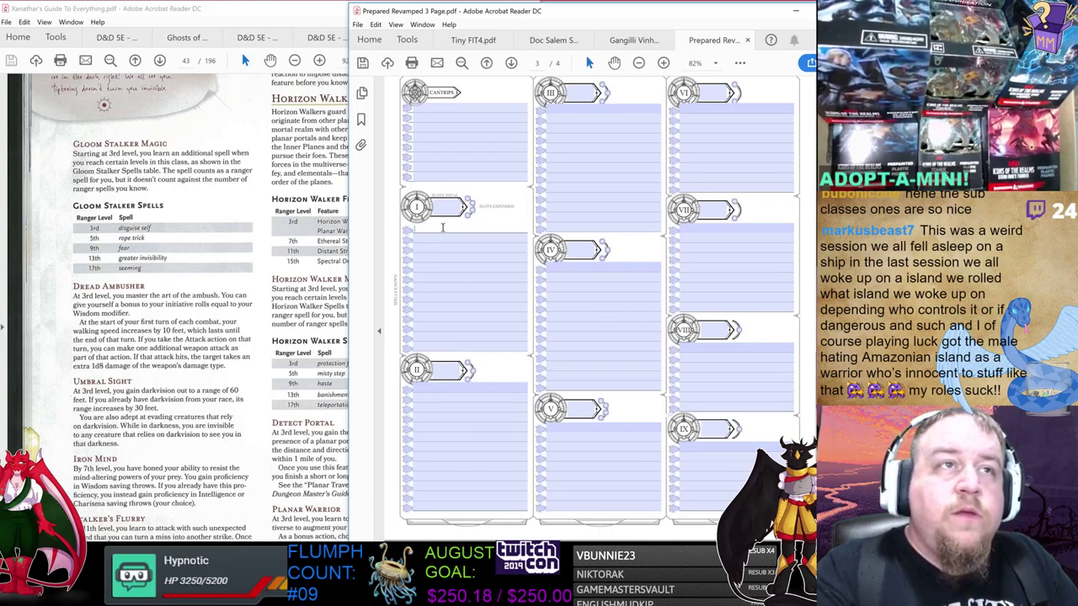
text(GS)
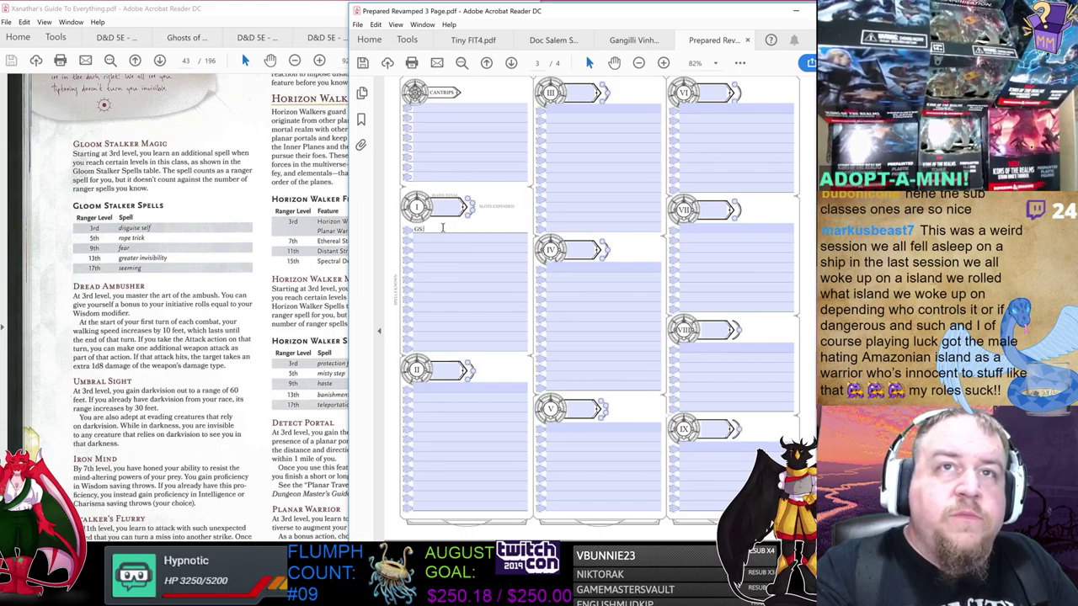
text(: Disguise)
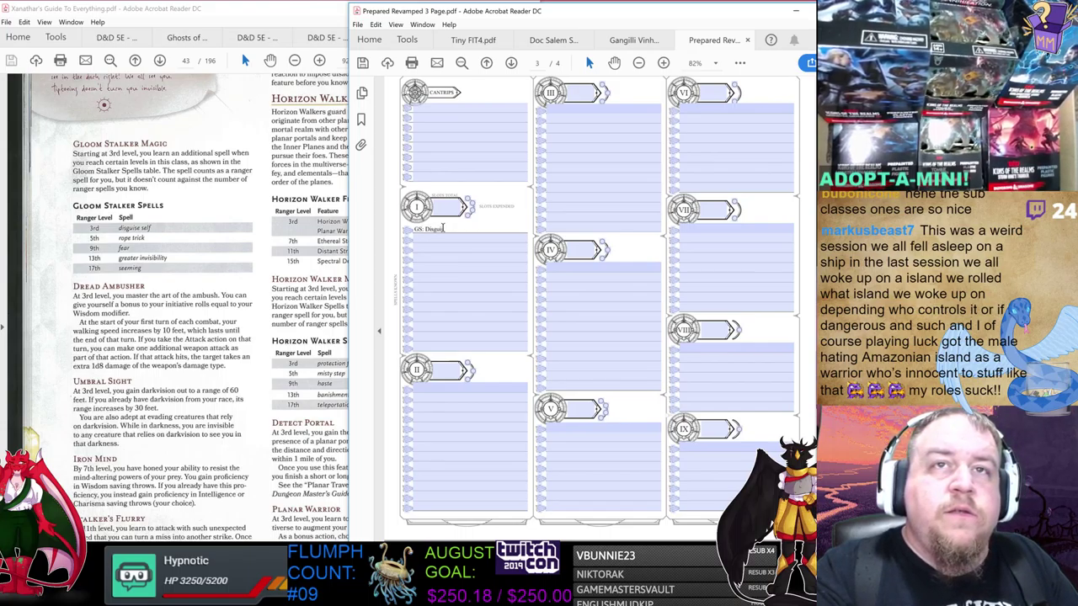
text( Self)
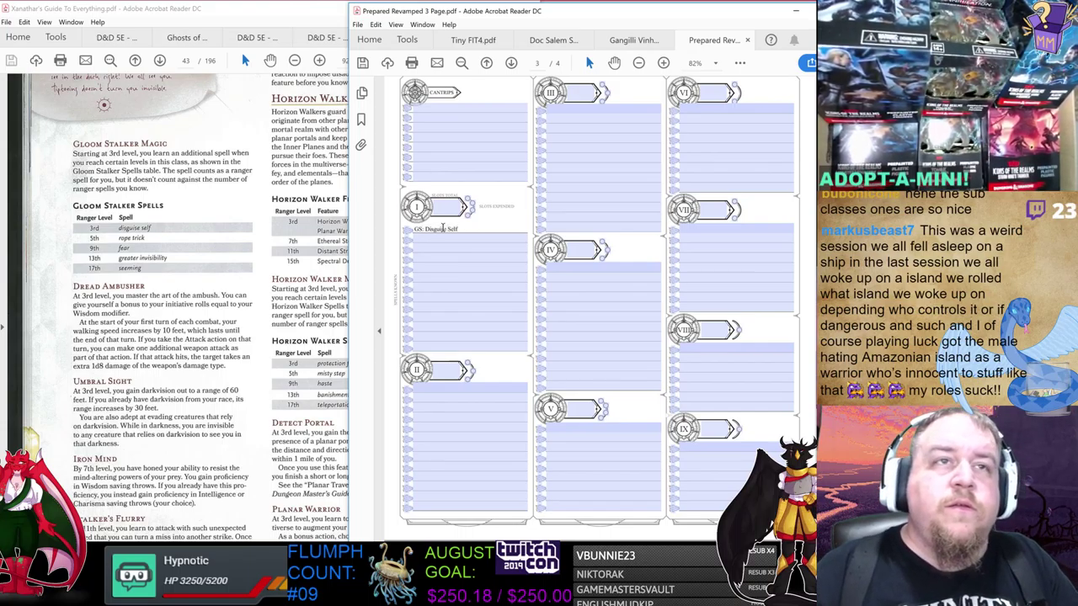
key(Tab)
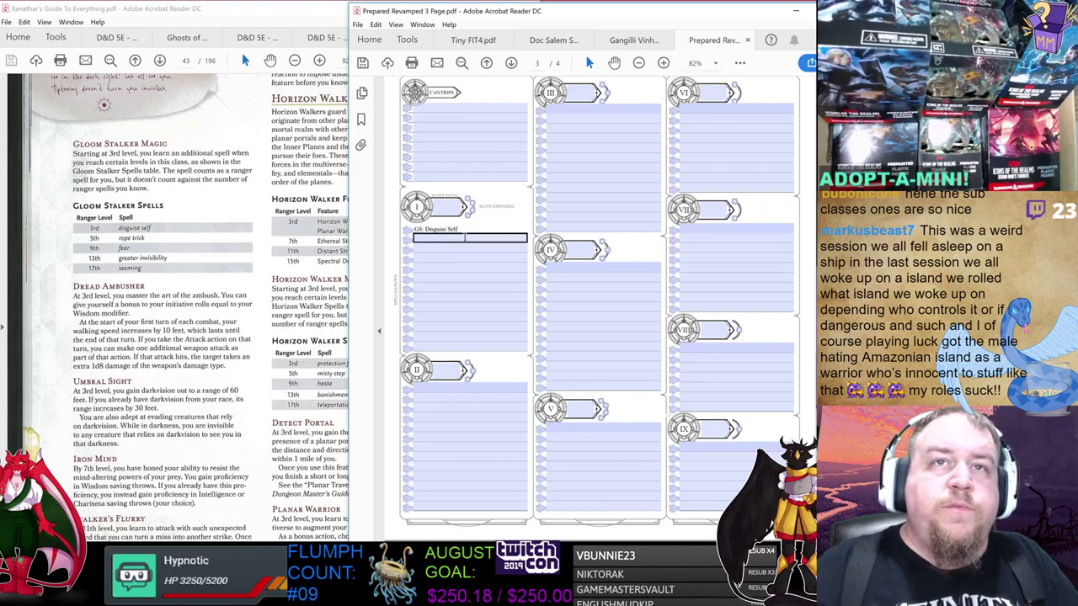
- Fill in the total spell slots on the spells page: 4 for level I, 3 each for levels II to IV, and 1 for level V
scroll(468, 244, up, 1)
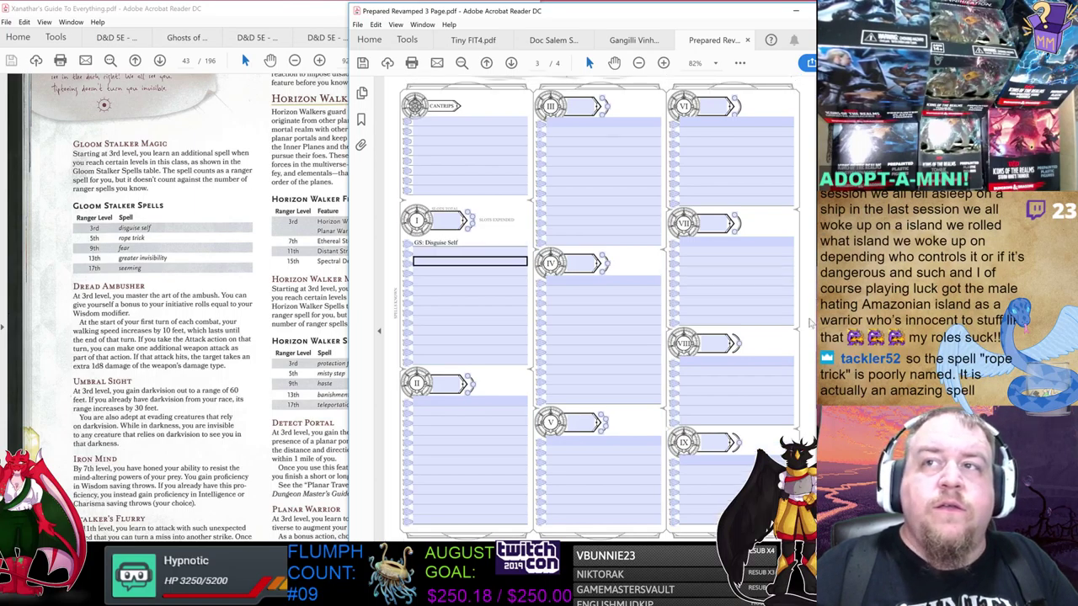
click(449, 280)
click(446, 221)
text(4)
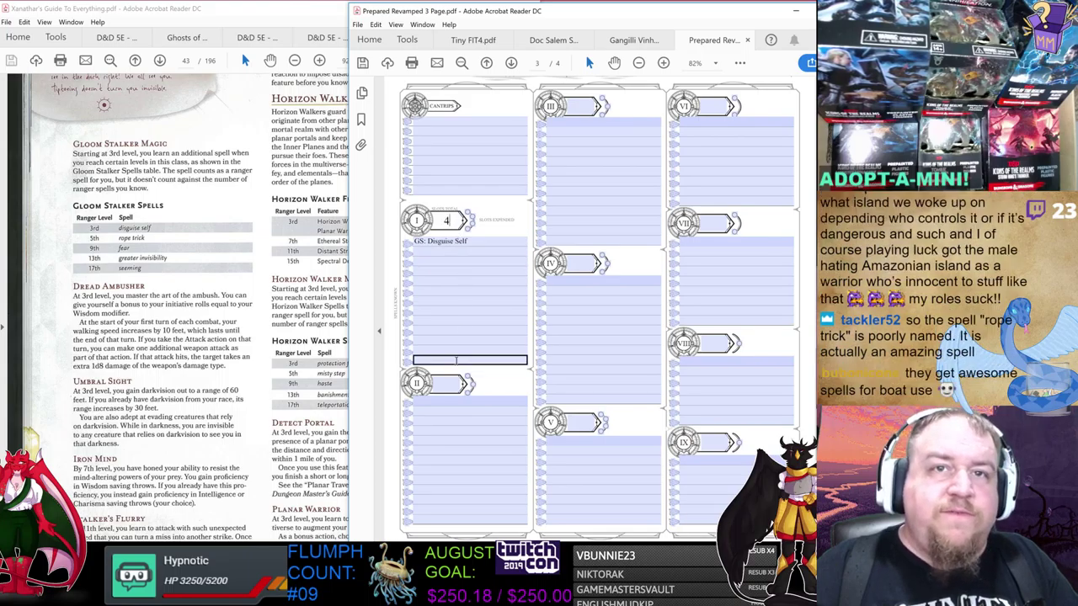
click(446, 383)
text(3)
key(Tab)
click(580, 106)
text(3)
click(579, 264)
text(3)
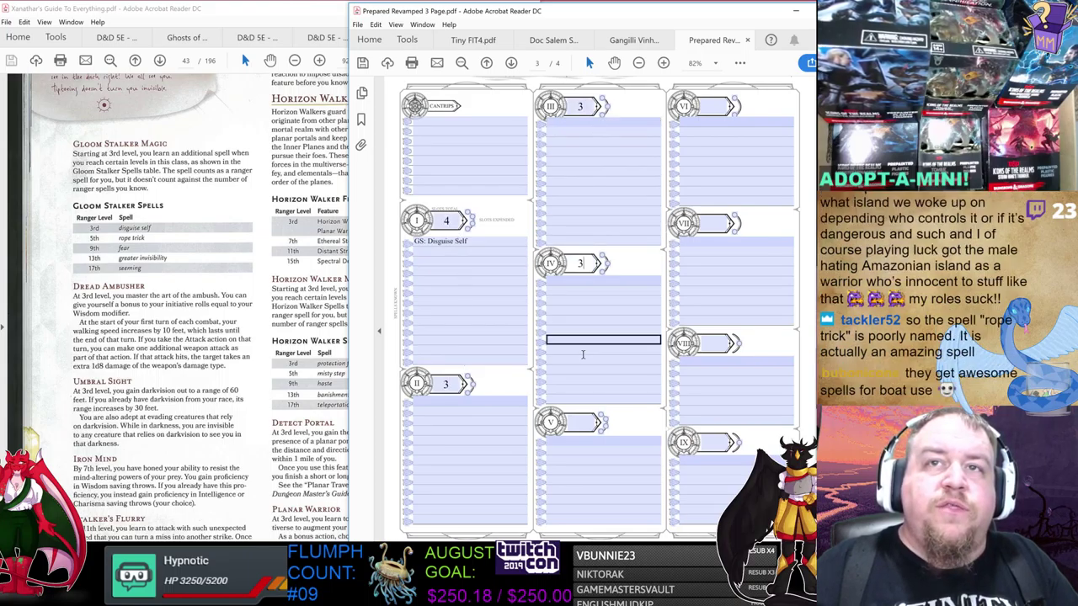
click(579, 423)
text(1)
key(Tab)
- Enter "GS: Rope Trick" as the first level II spell and "GS: Fear" as the first level III spell
click(445, 411)
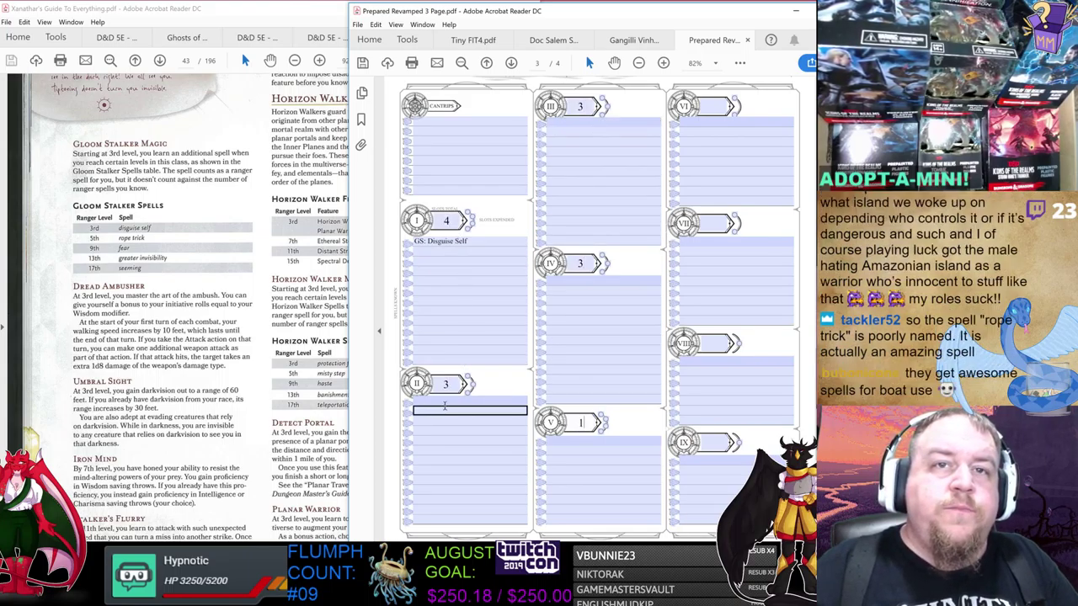
click(445, 402)
text(GS:)
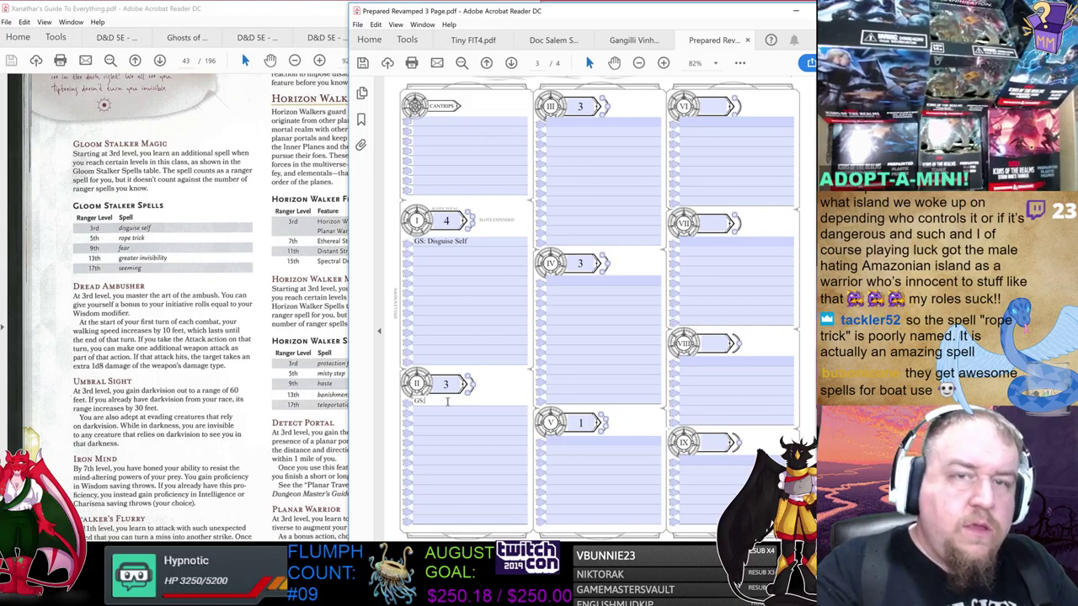
text( Rope Trick)
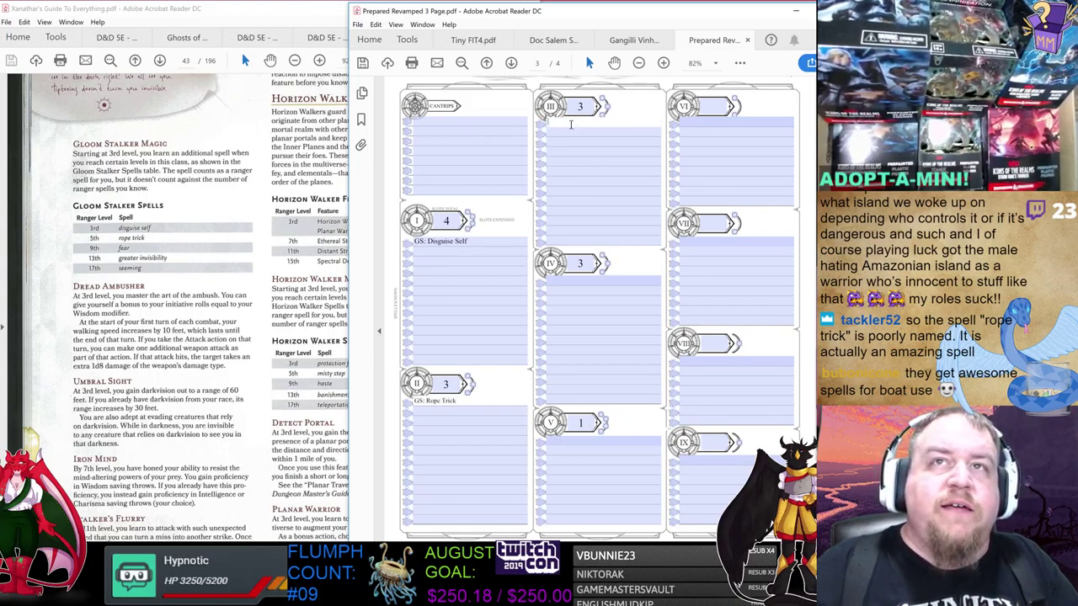
click(570, 124)
text(GS: Fear)
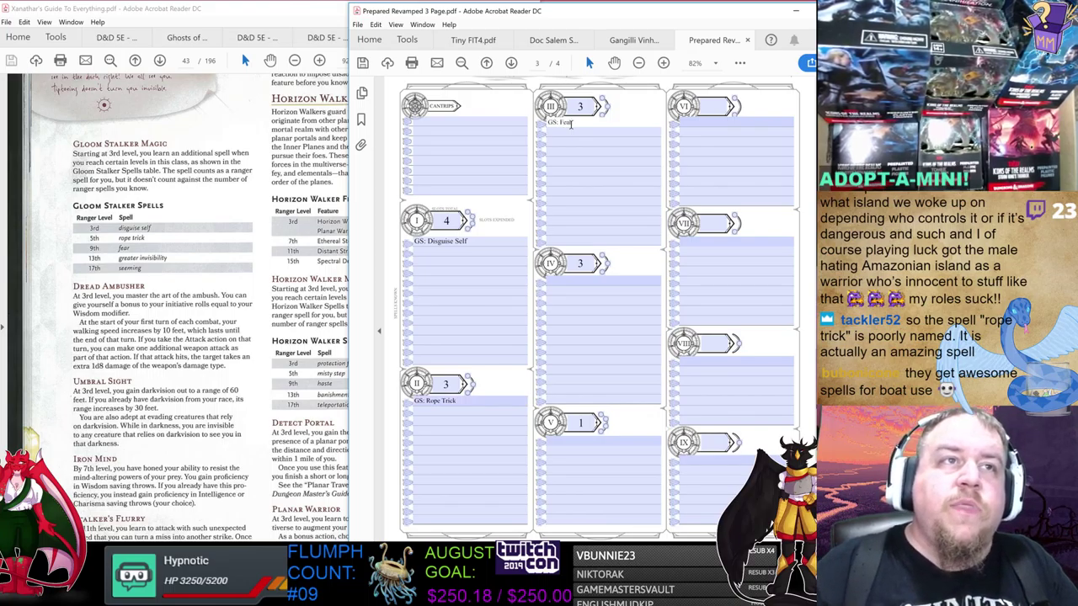
- Enter "GS: Greater Invisibility" as the first level IV spell and "GS: Seeming" as the first level V spell
click(566, 283)
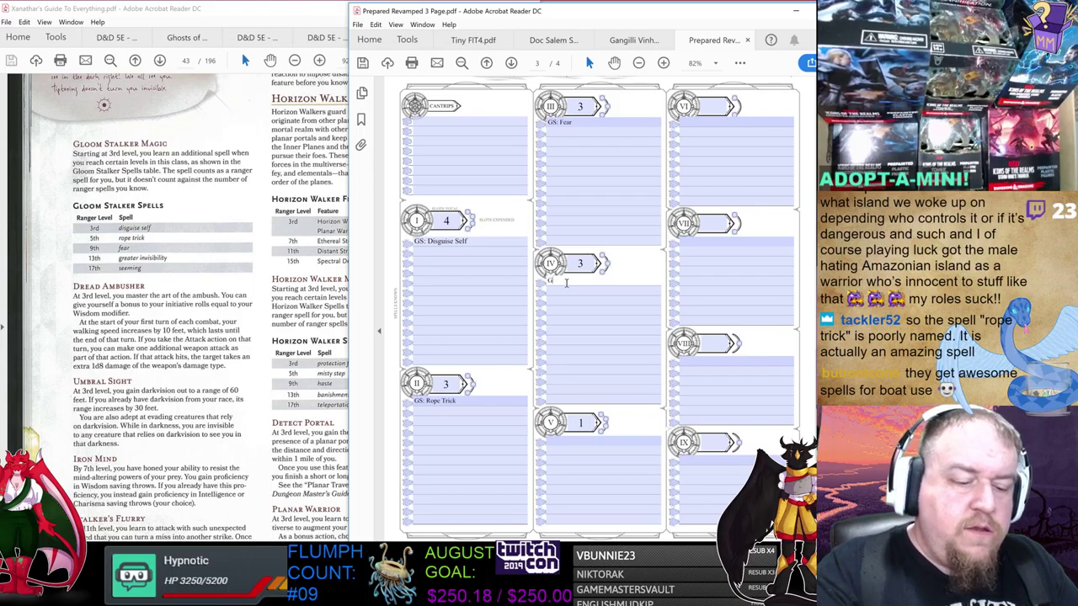
text(GS: Greater Inv)
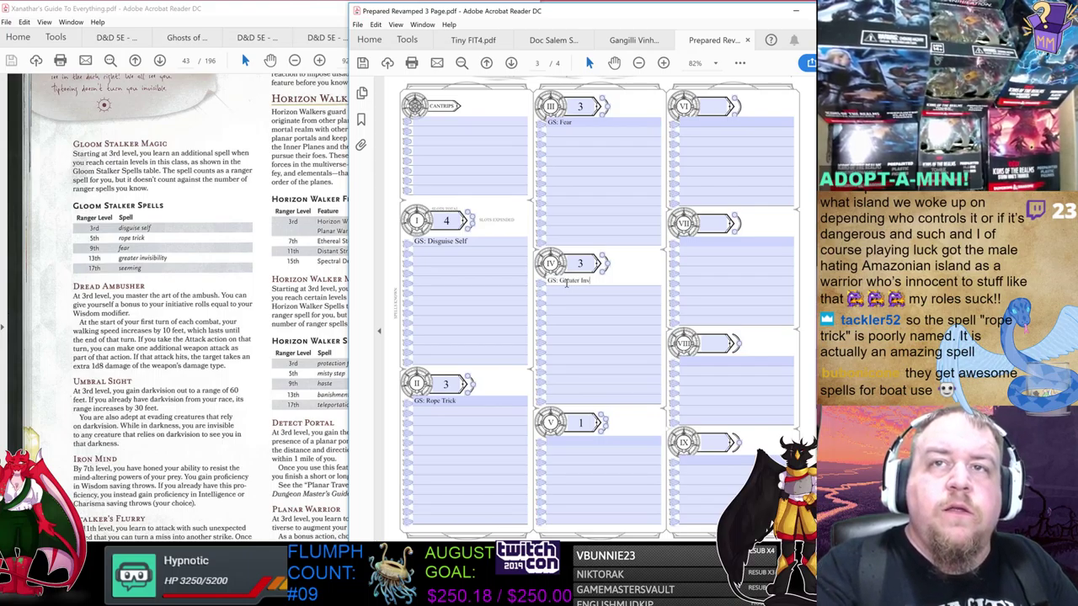
text(isibility)
click(587, 439)
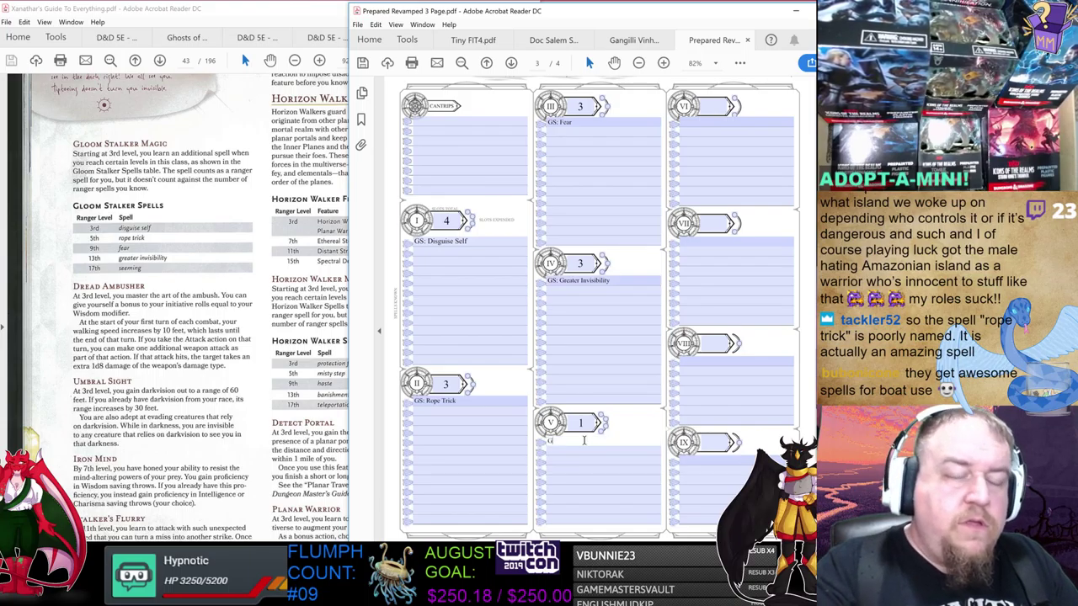
text(GS: Seeming)
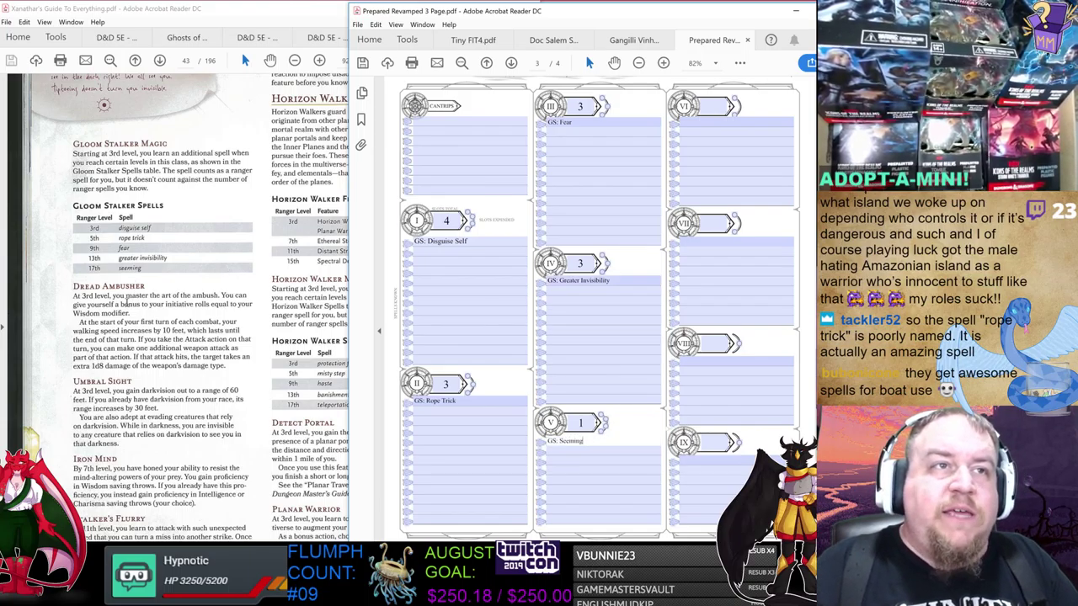
- Add "*Dread Ambusher" under the Archetype heading of the features and read its entry in Xanathar's Guide
scroll(731, 389, up, 15)
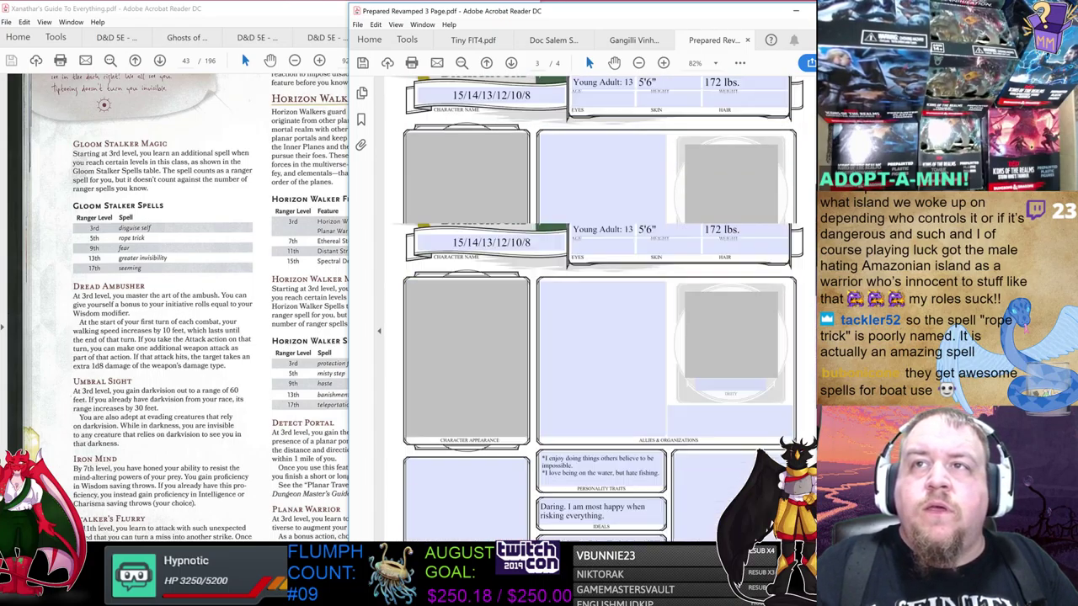
click(700, 396)
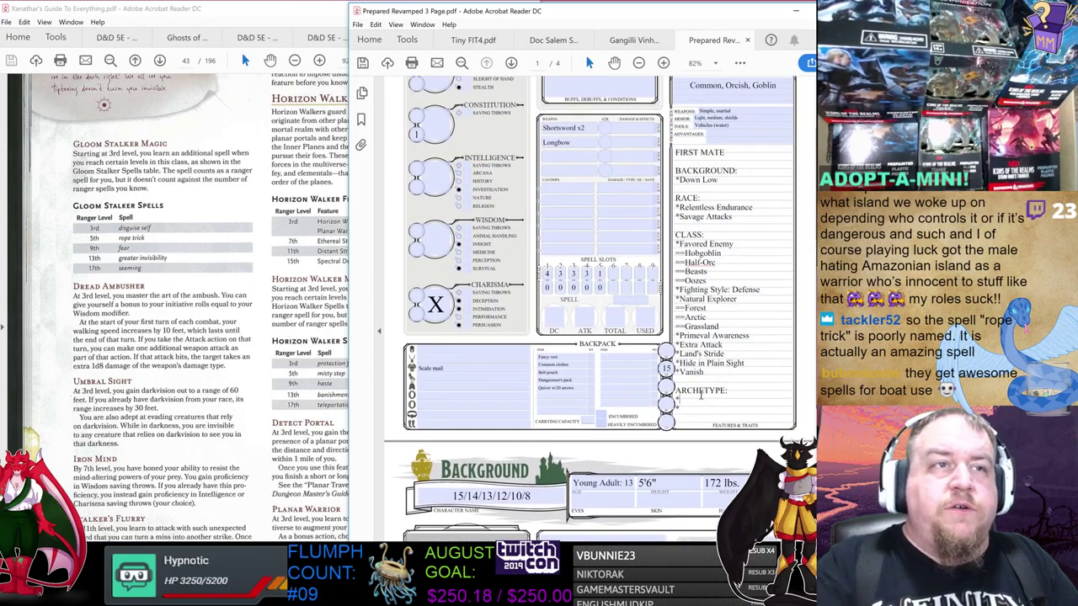
text(Dread A)
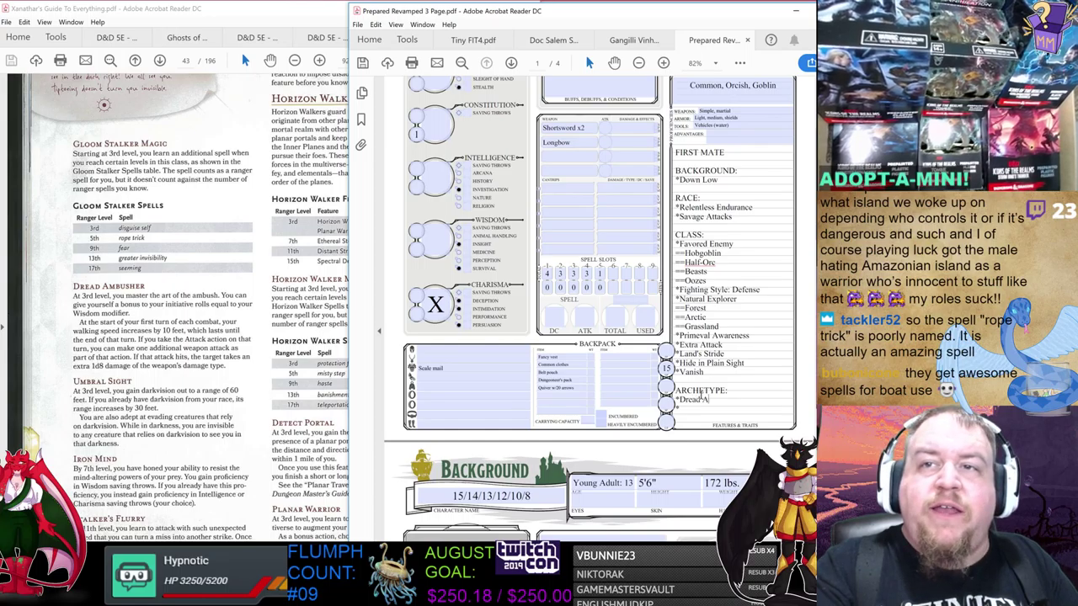
text(mbusher)
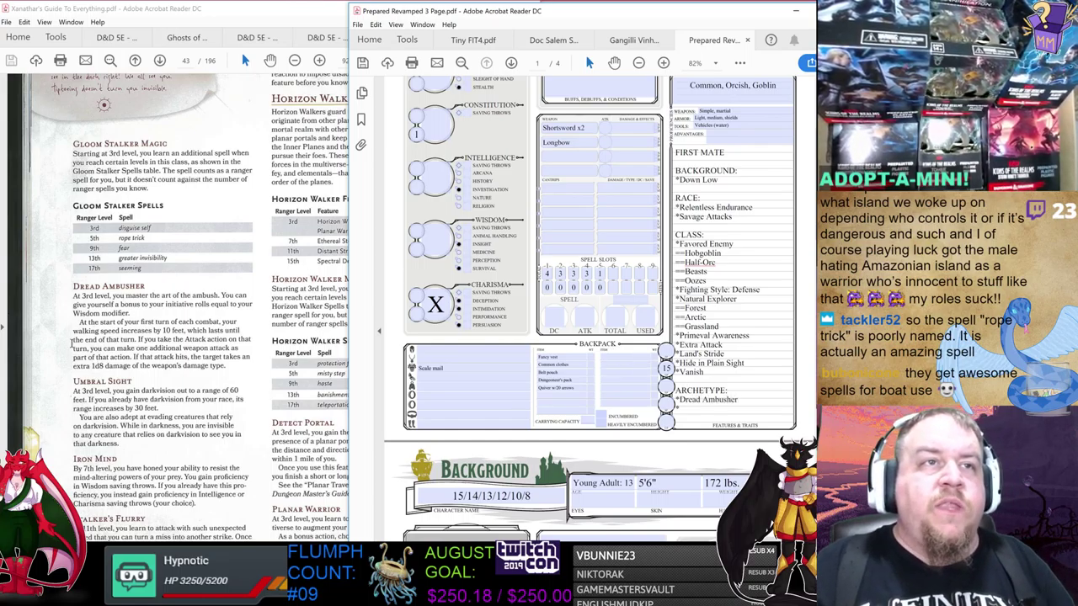
scroll(174, 327, down, 2)
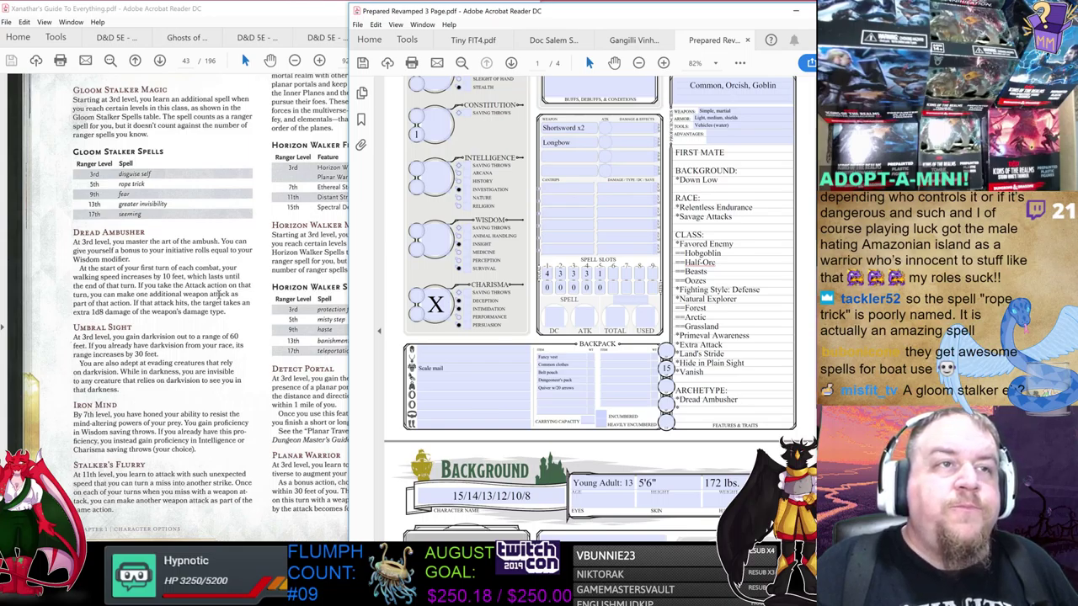
scroll(224, 295, down, 2)
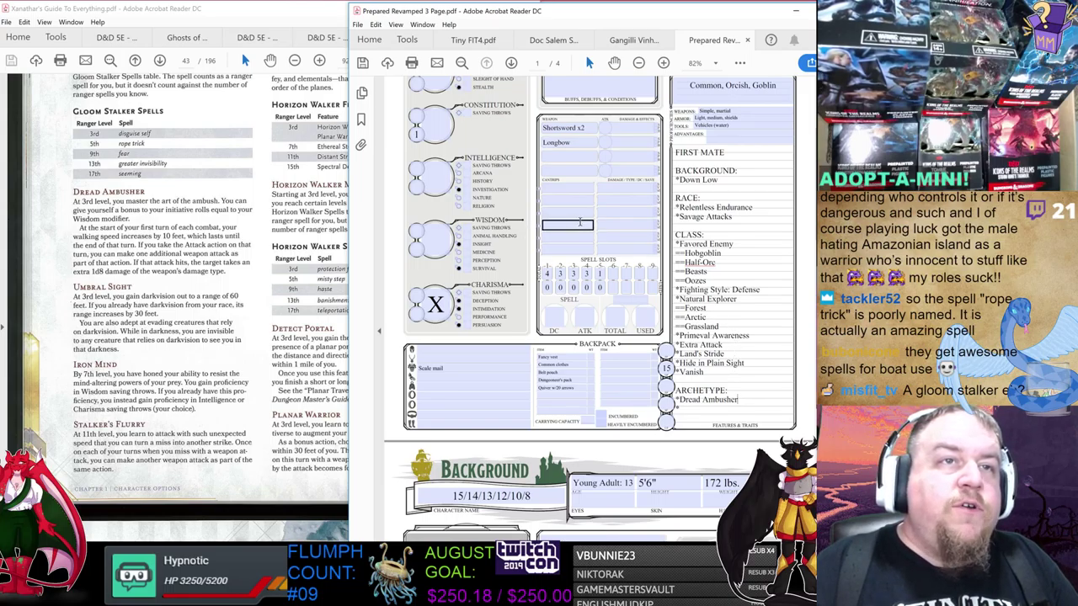
- Mark proficiency in Wisdom saving throws on the overview page for the Gloom Stalker's Iron Mind feature
scroll(577, 222, up, 3)
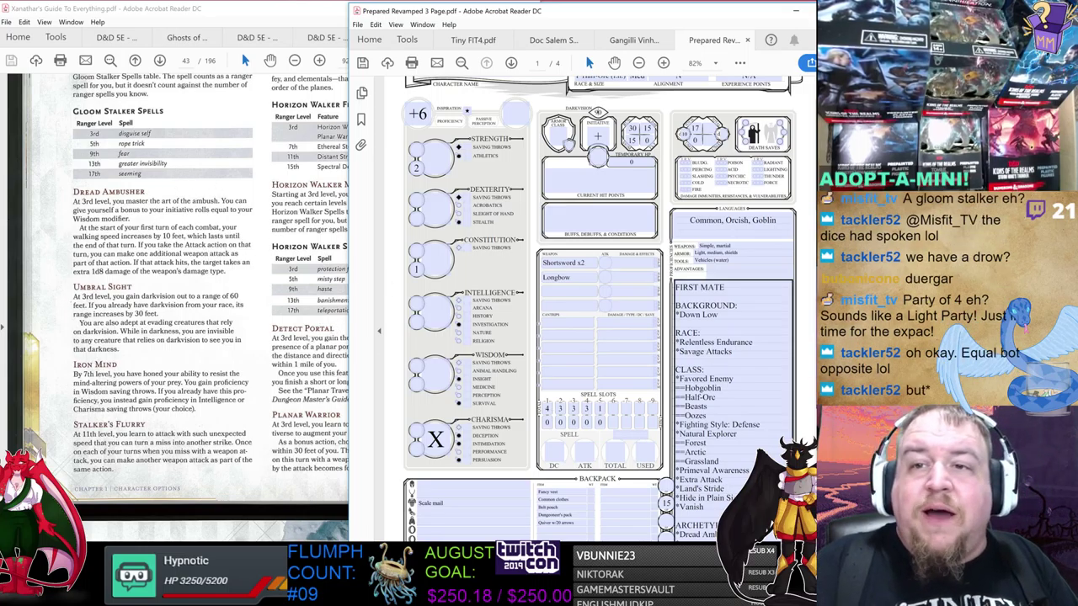
scroll(705, 506, down, 1)
click(706, 506)
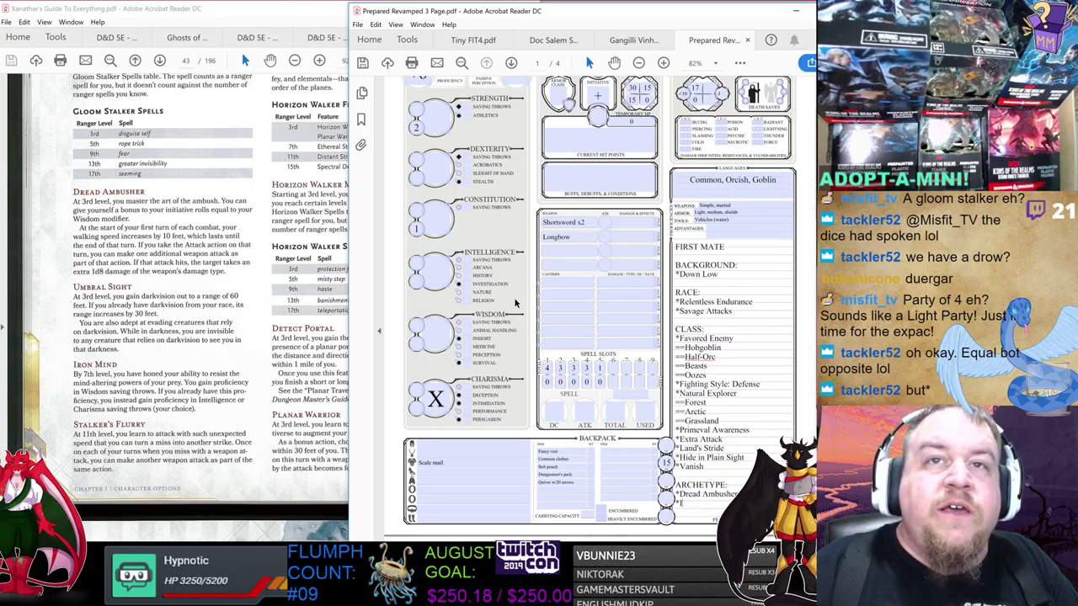
click(457, 325)
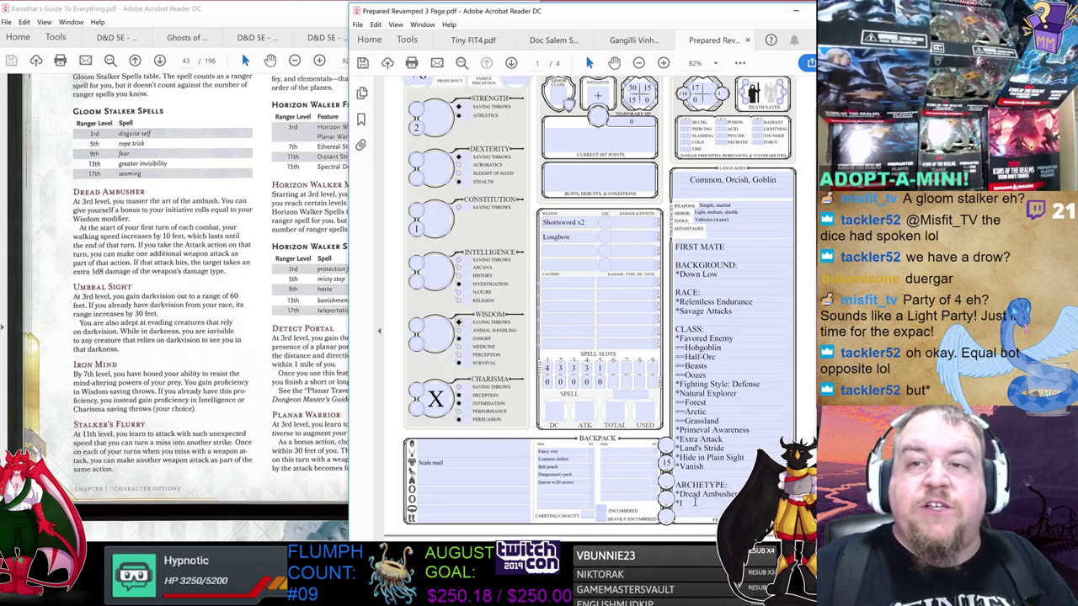
- Add "*Stalker's Flurry" and "*Shadowy Dodge" under the Archetype heading of the features list
click(695, 503)
text(Stalke)
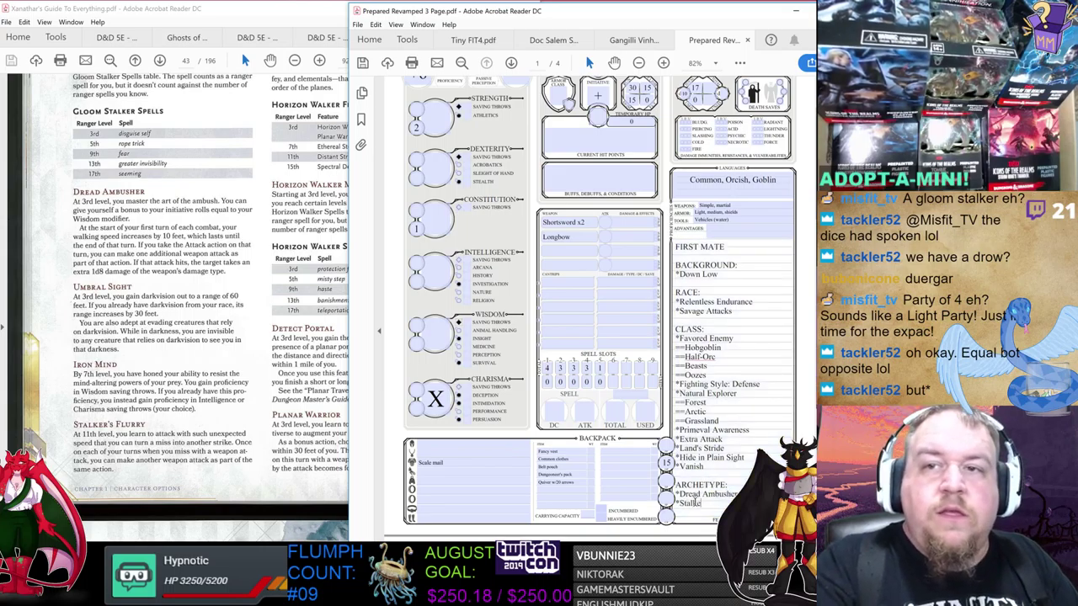
text(r's Flurry)
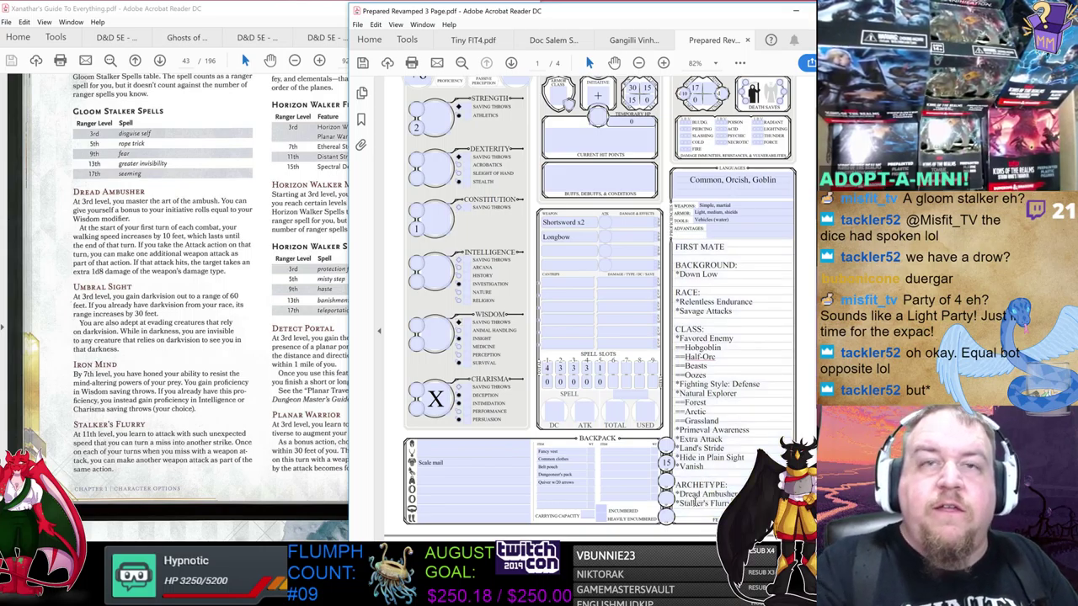
scroll(287, 317, up, 3)
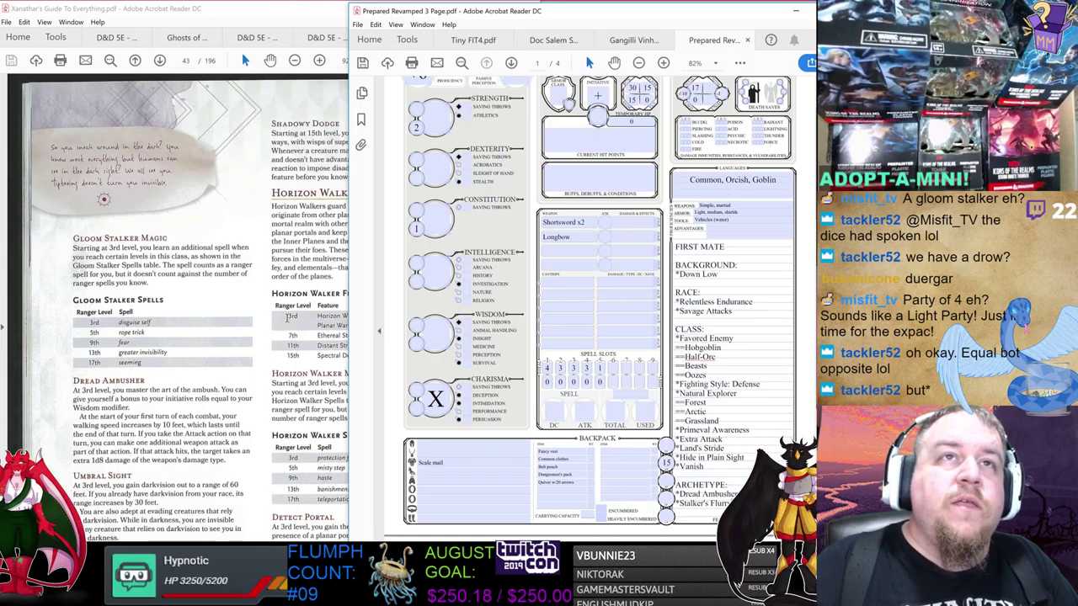
key(Return)
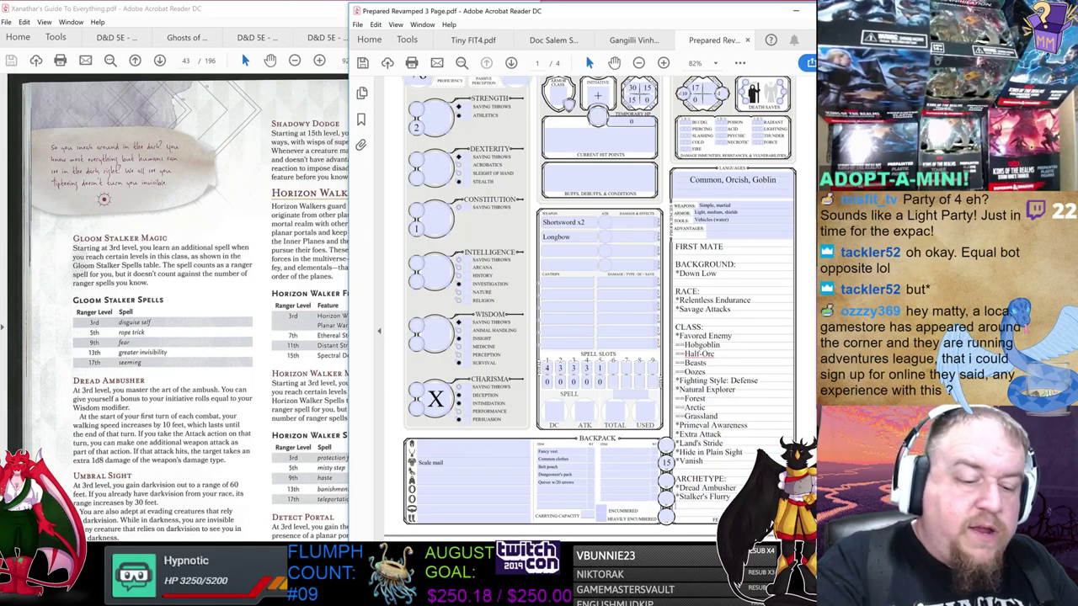
text(*Shadowy Dod)
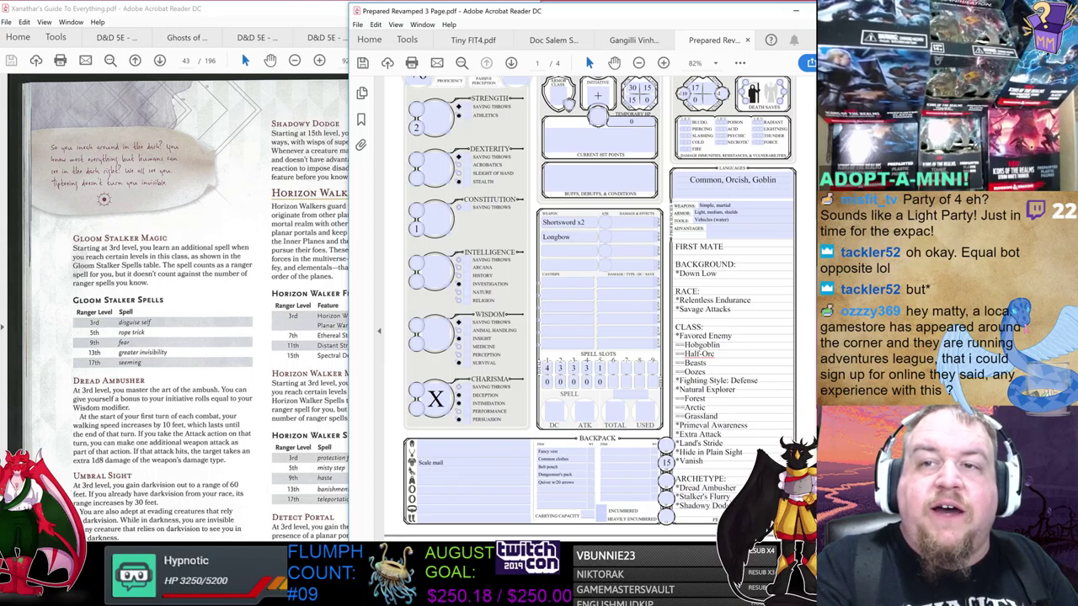
click(313, 149)
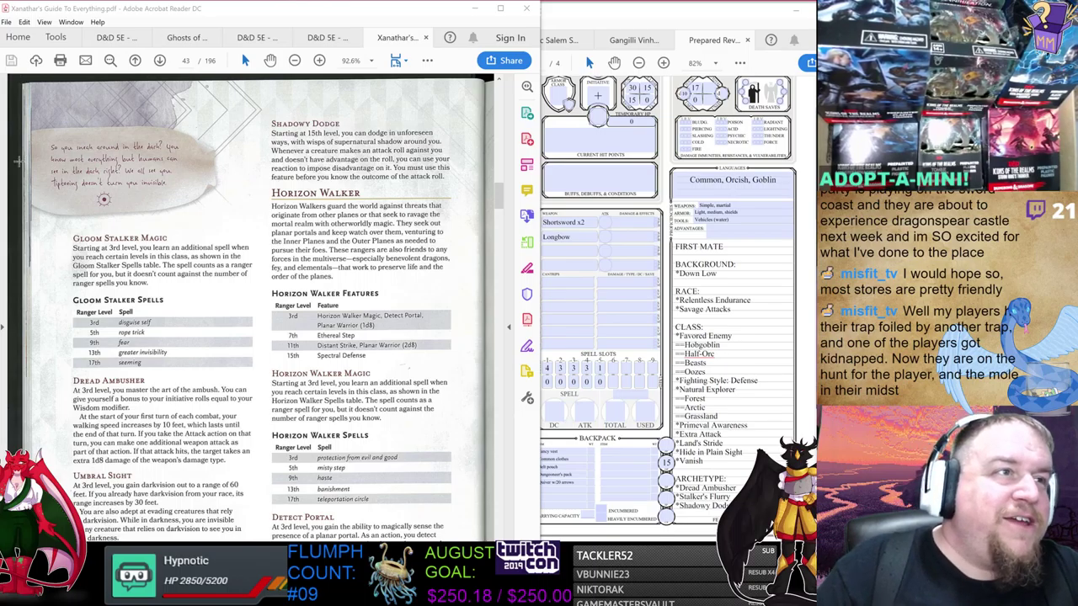
double_click(384, 224)
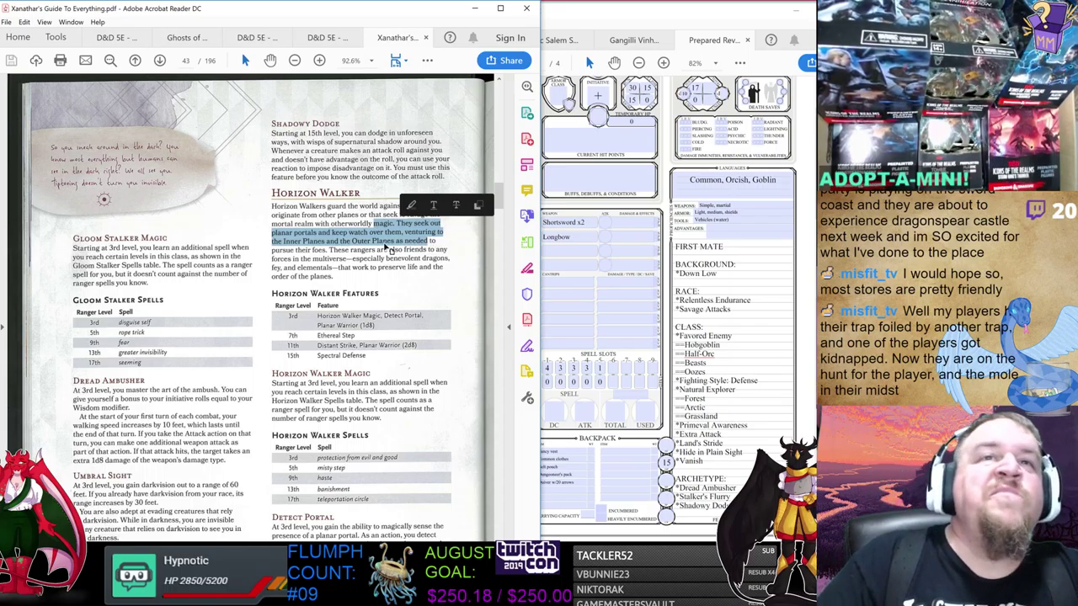
click(389, 250)
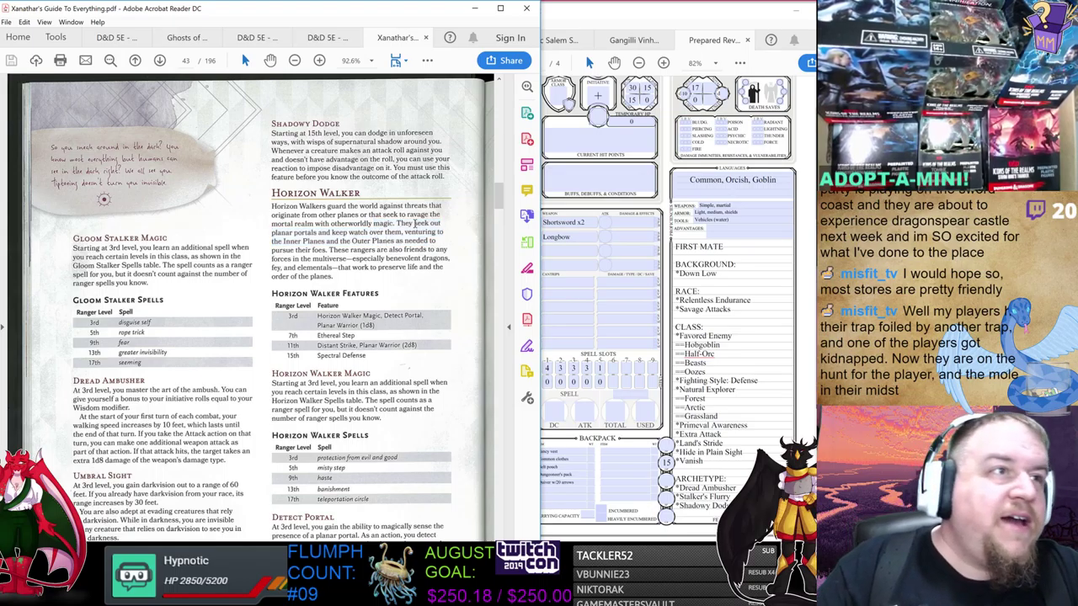
scroll(742, 377, down, 1)
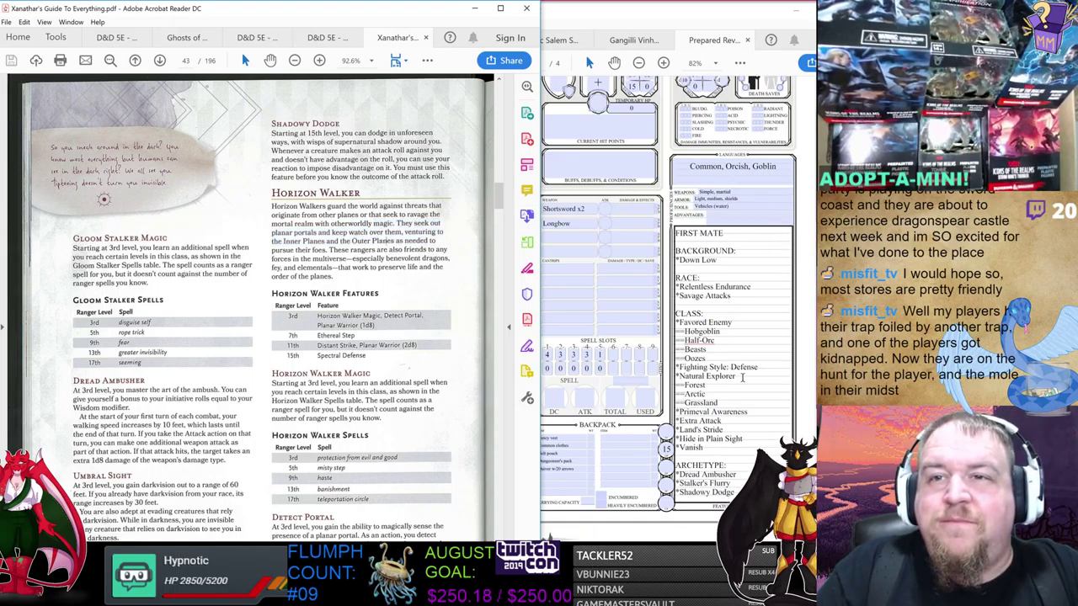
- Review the overview and background pages of the character sheet for entries still missing
click(743, 377)
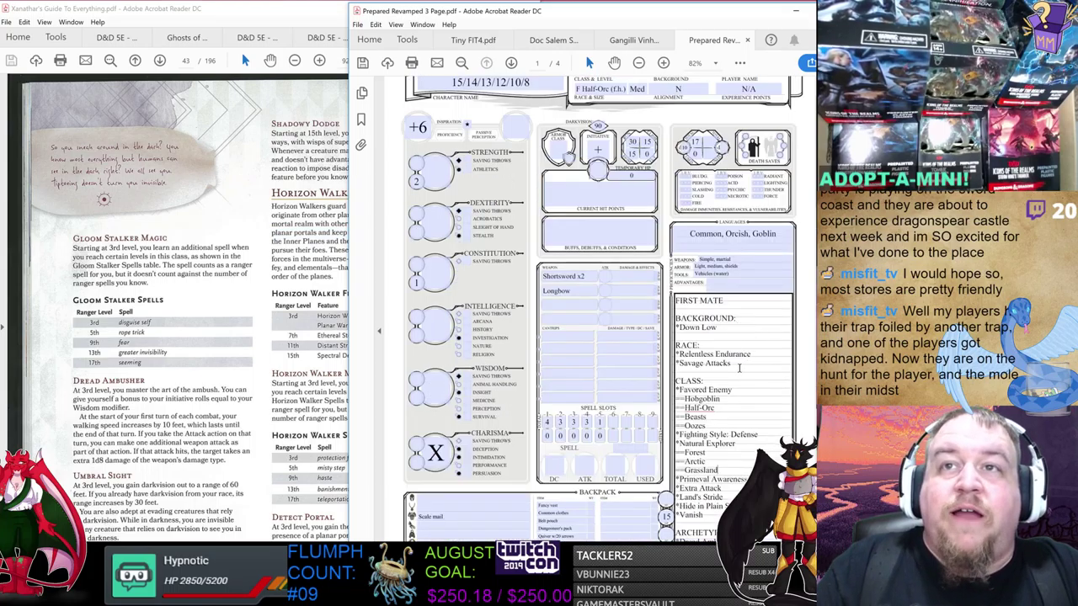
scroll(740, 358, down, 3)
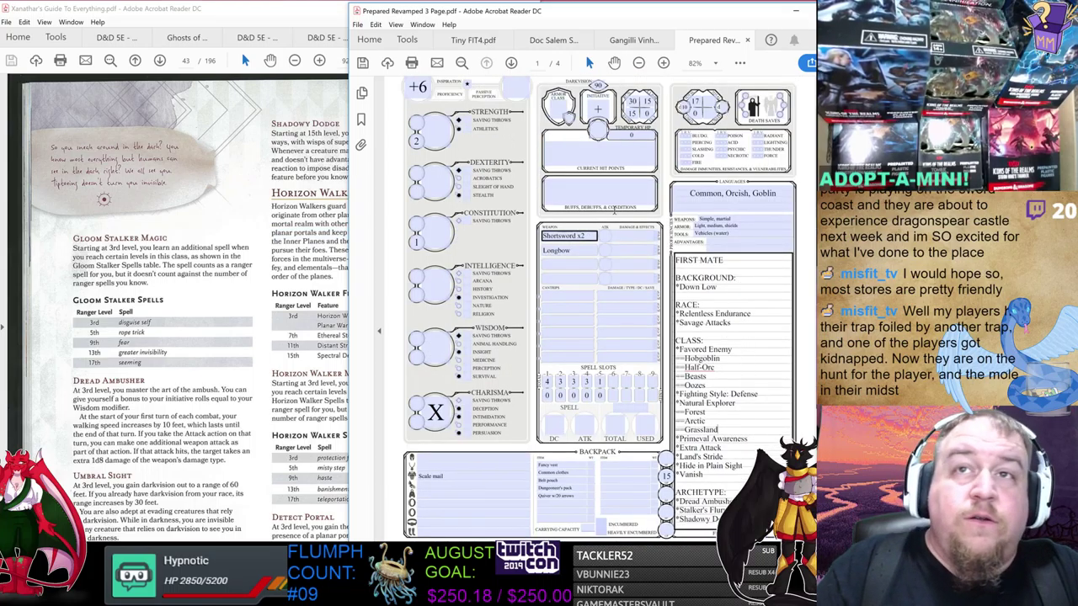
scroll(804, 291, down, 5)
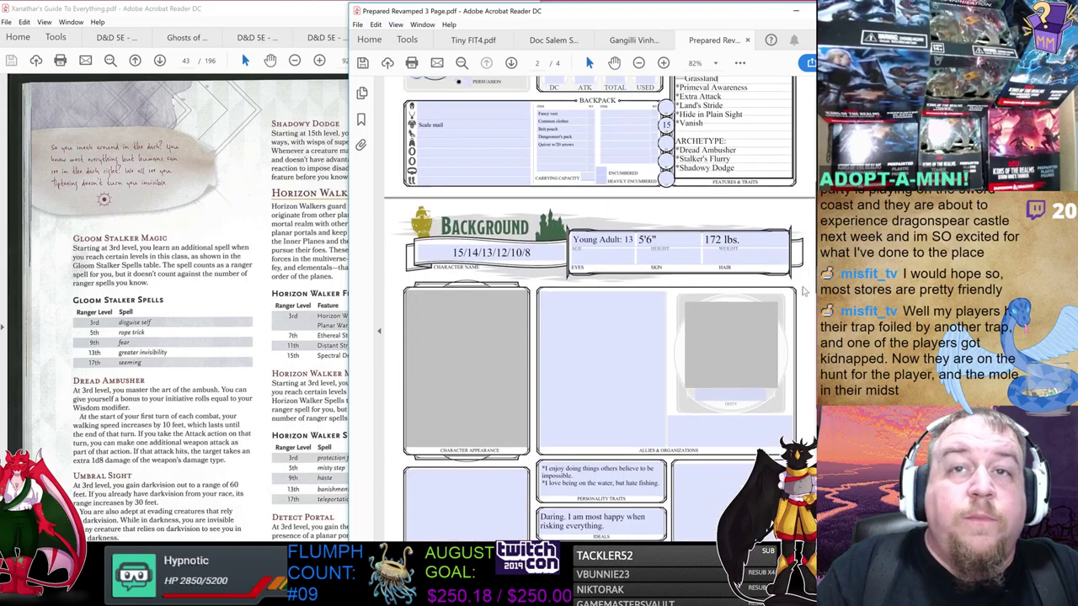
scroll(804, 290, down, 5)
scroll(808, 253, up, 10)
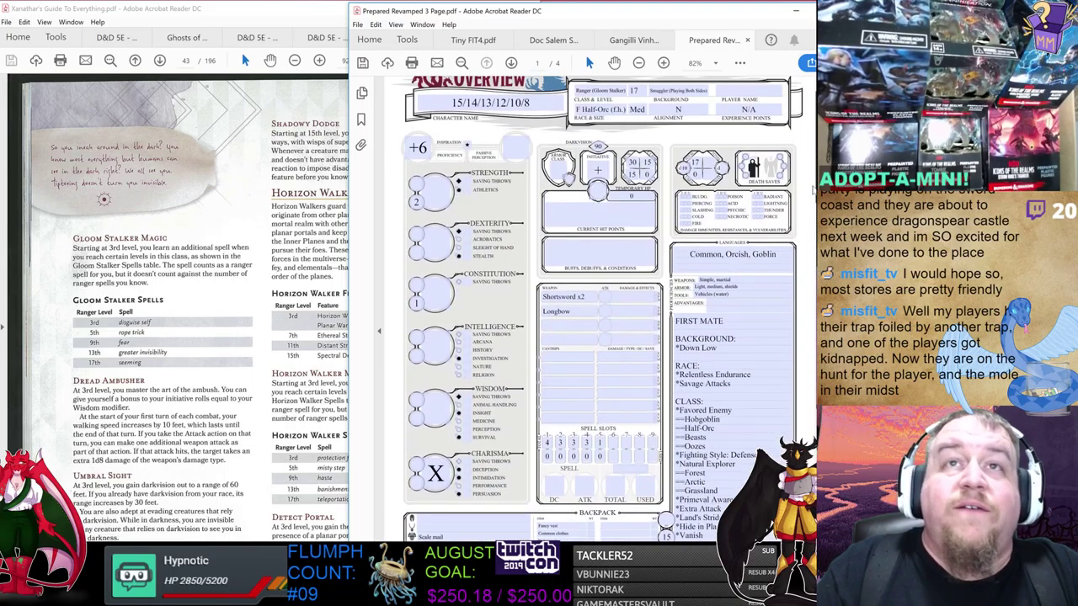
scroll(810, 191, up, 1)
scroll(807, 190, down, 1)
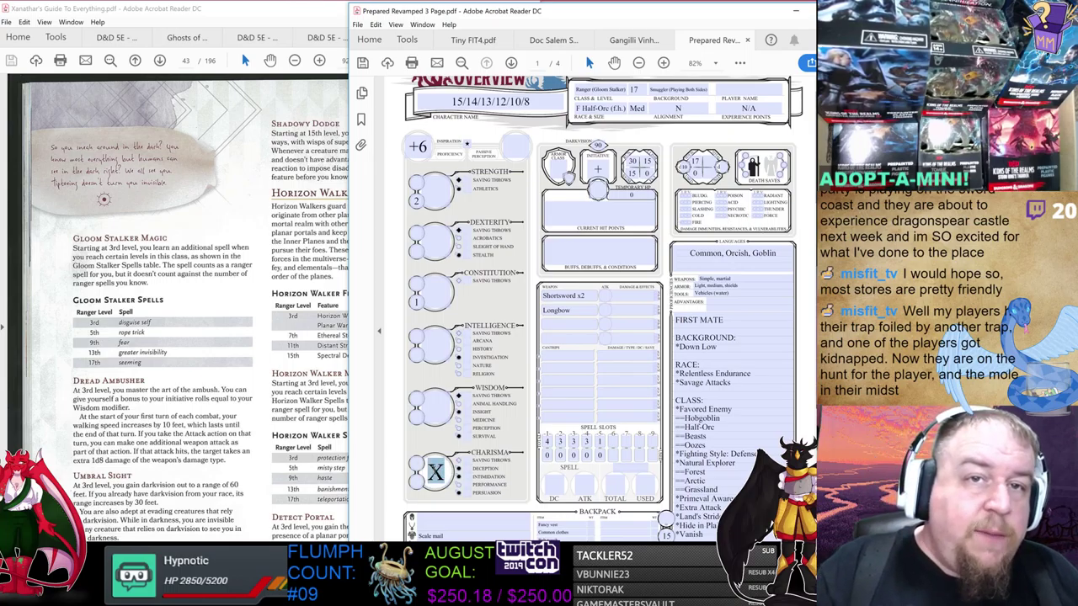
- Remove the X placeholder from Charisma, then set the Charisma score to 15 and the Strength score to 14
click(434, 471)
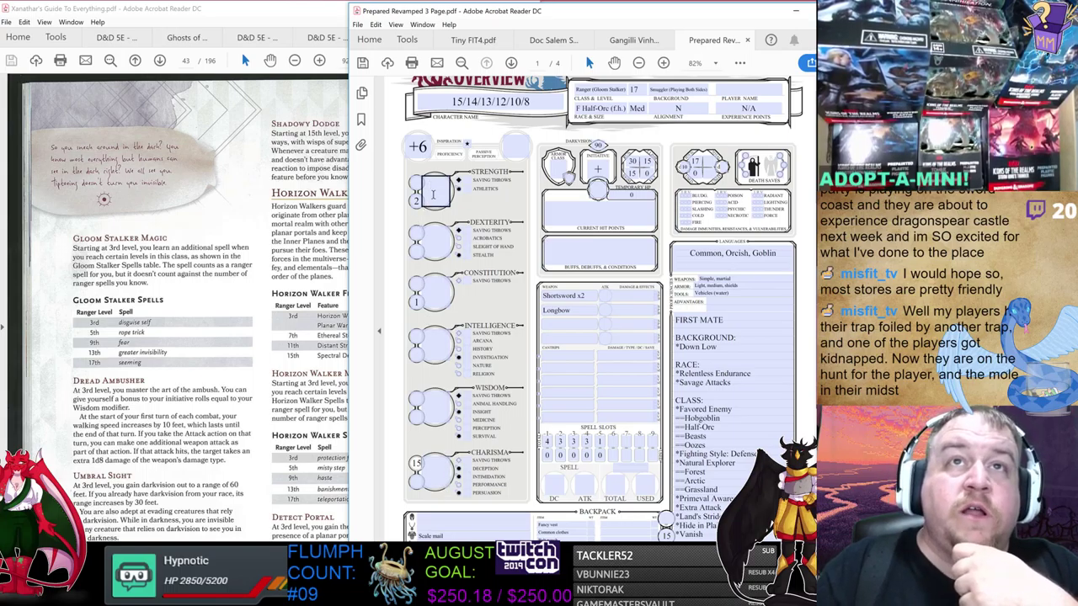
key(Tab)
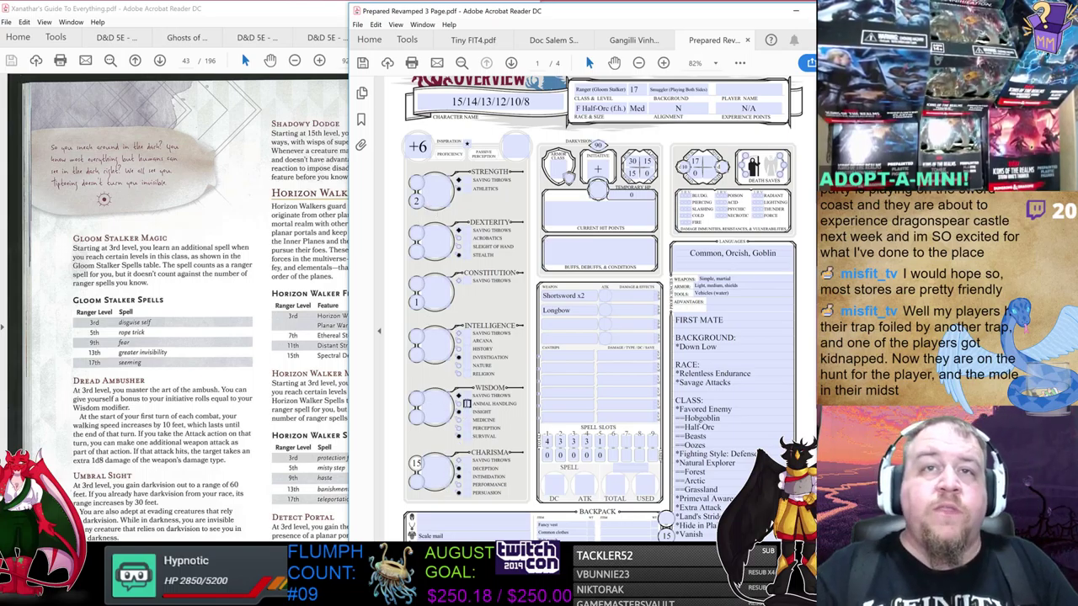
click(421, 186)
text(14)
key(Tab)
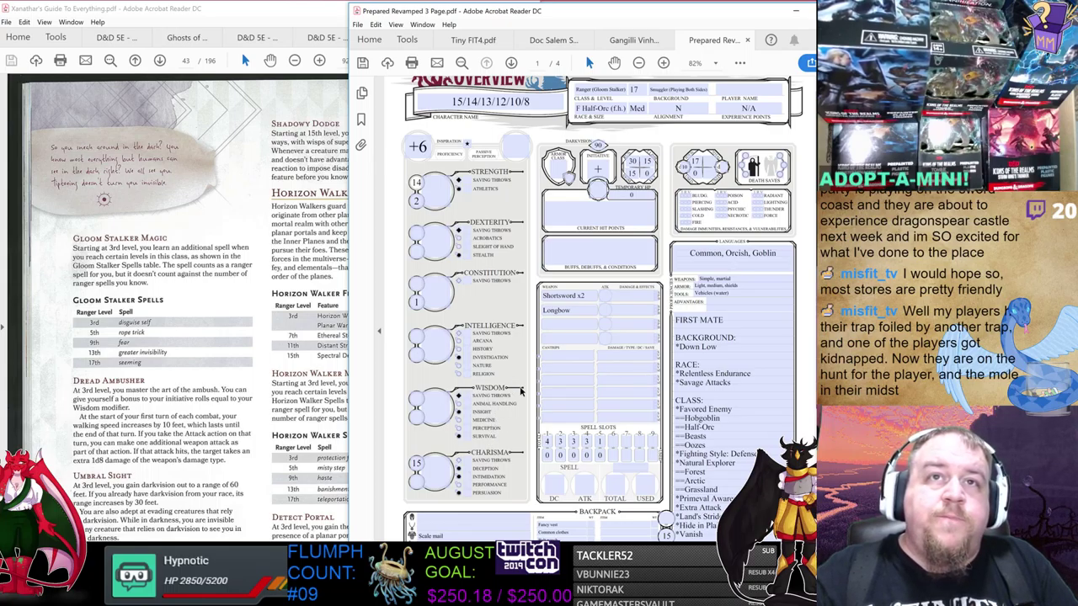
- Set the Dexterity score to 13 and the Wisdom score to 12
click(414, 231)
text(13)
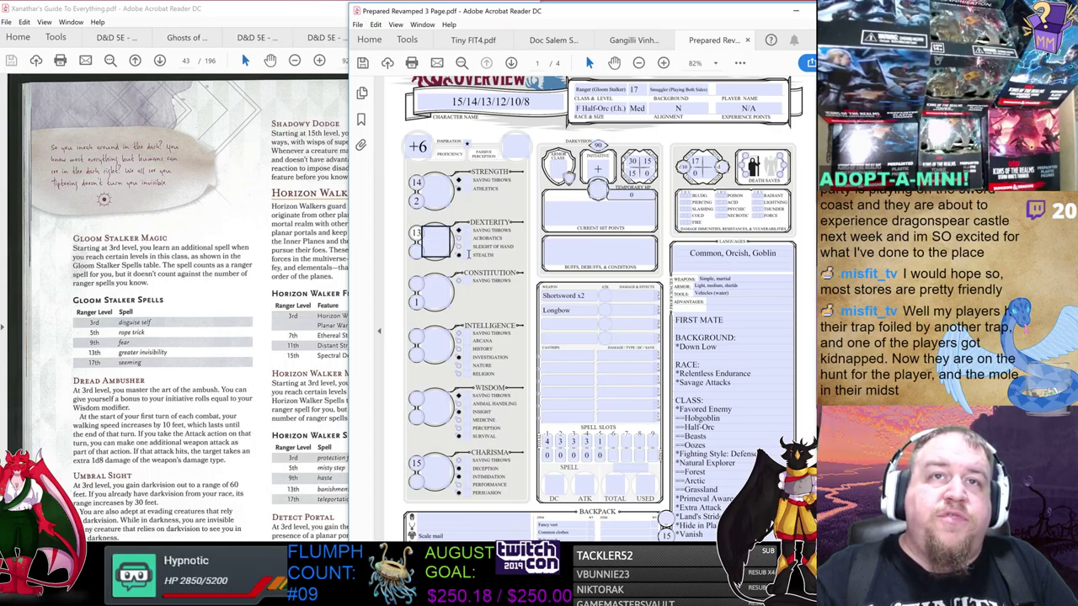
click(416, 399)
text(12)
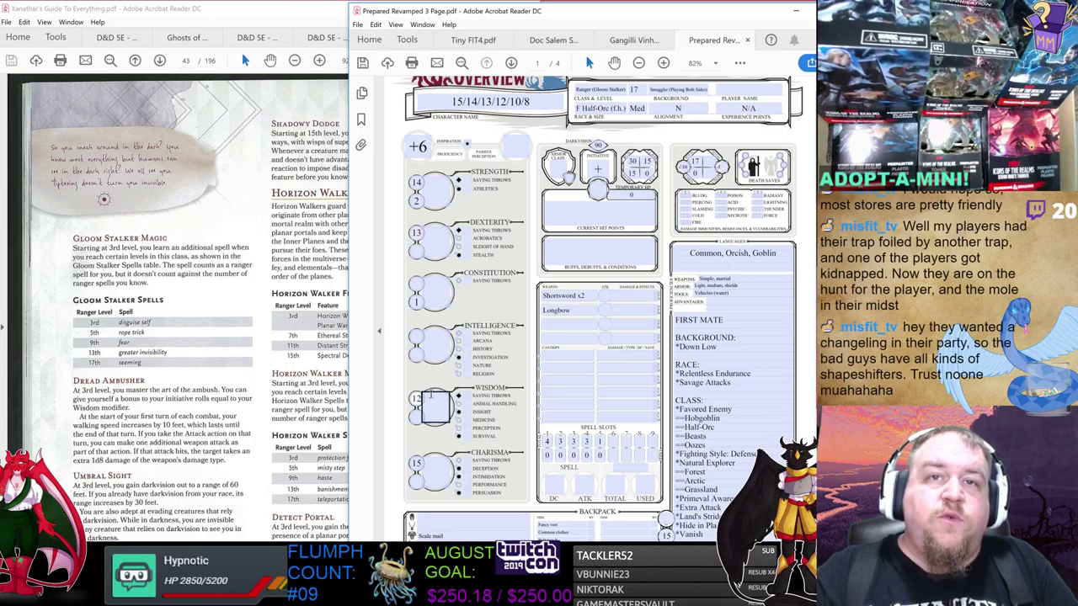
- Set the Constitution score to 10 and the Intelligence score to 8
click(459, 372)
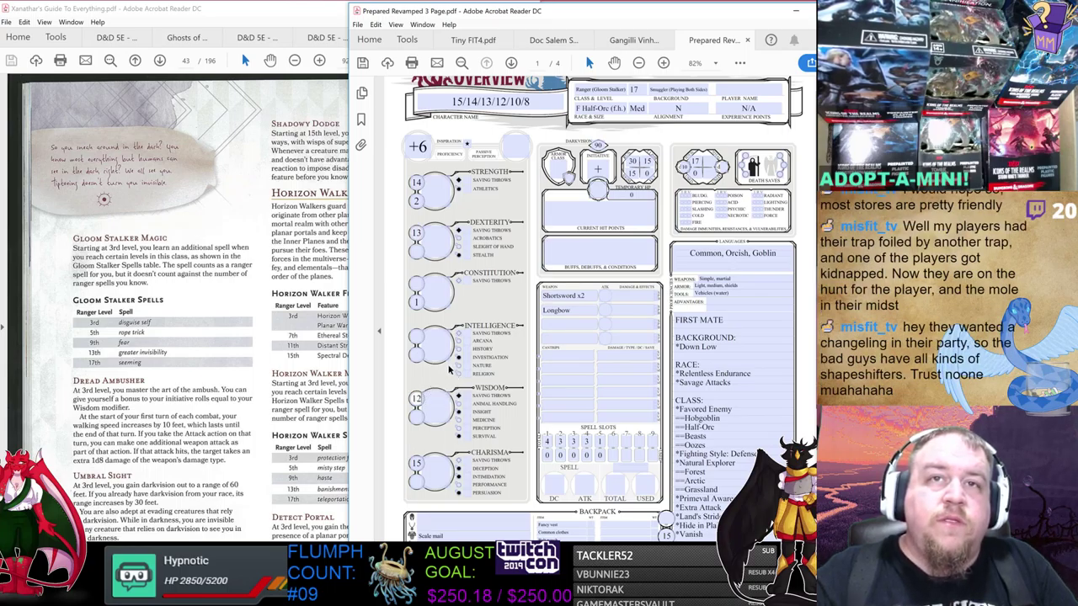
click(433, 290)
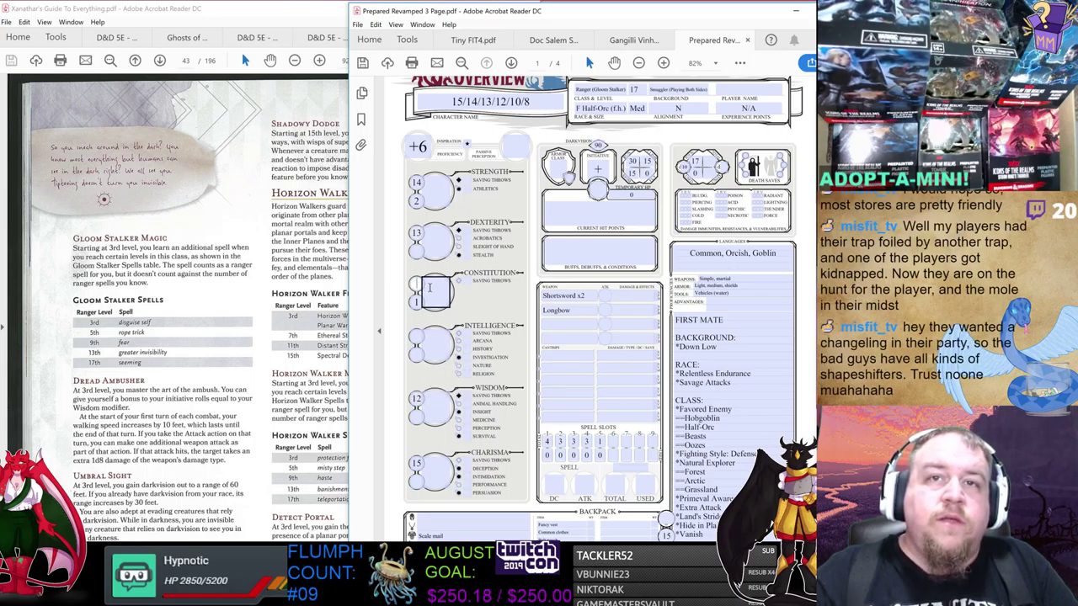
text(10)
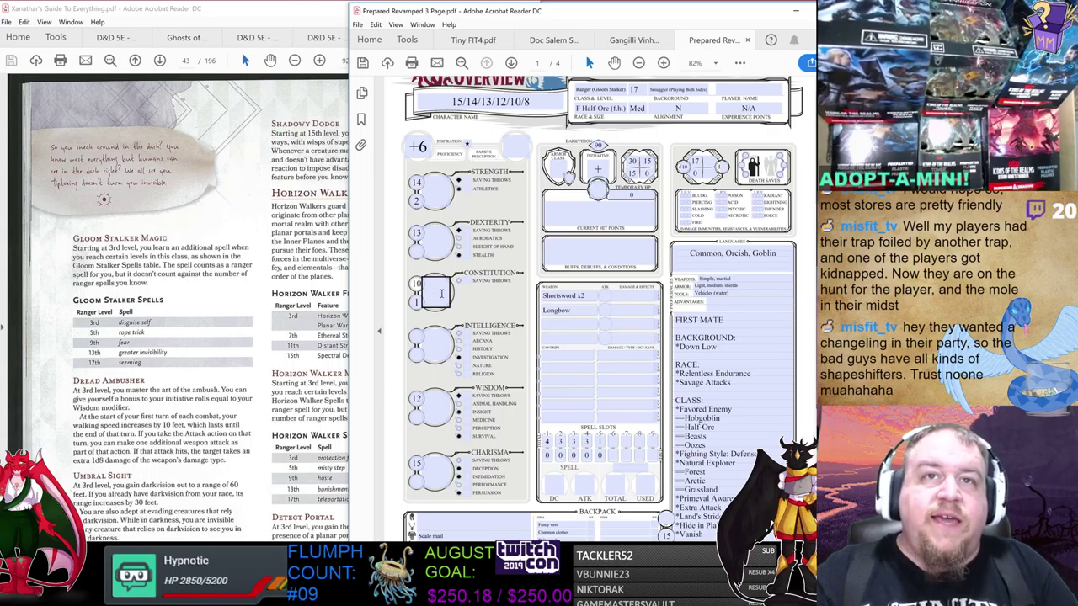
click(434, 341)
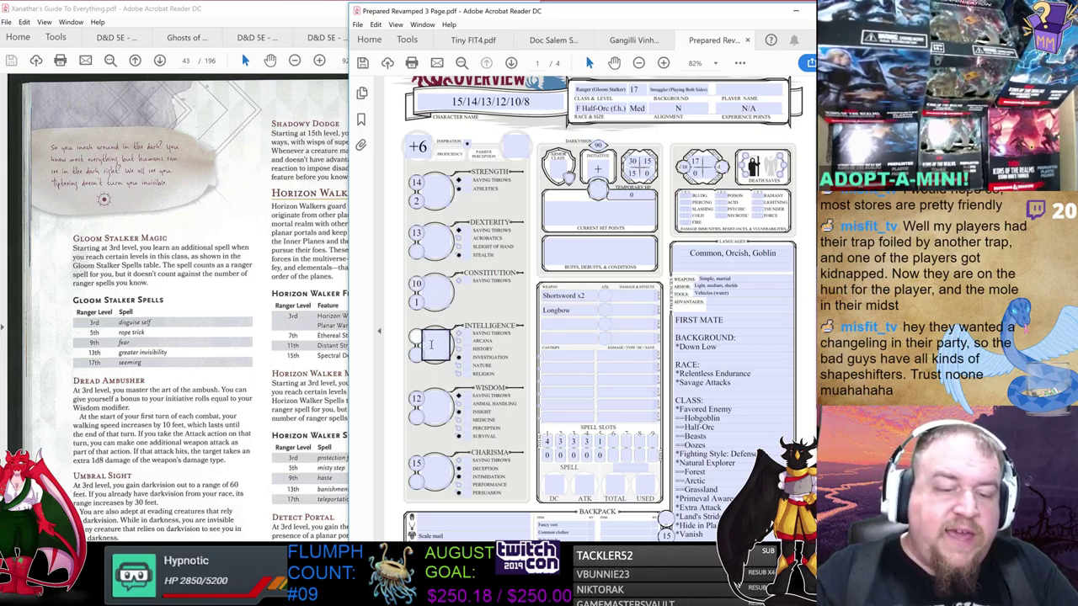
text(8)
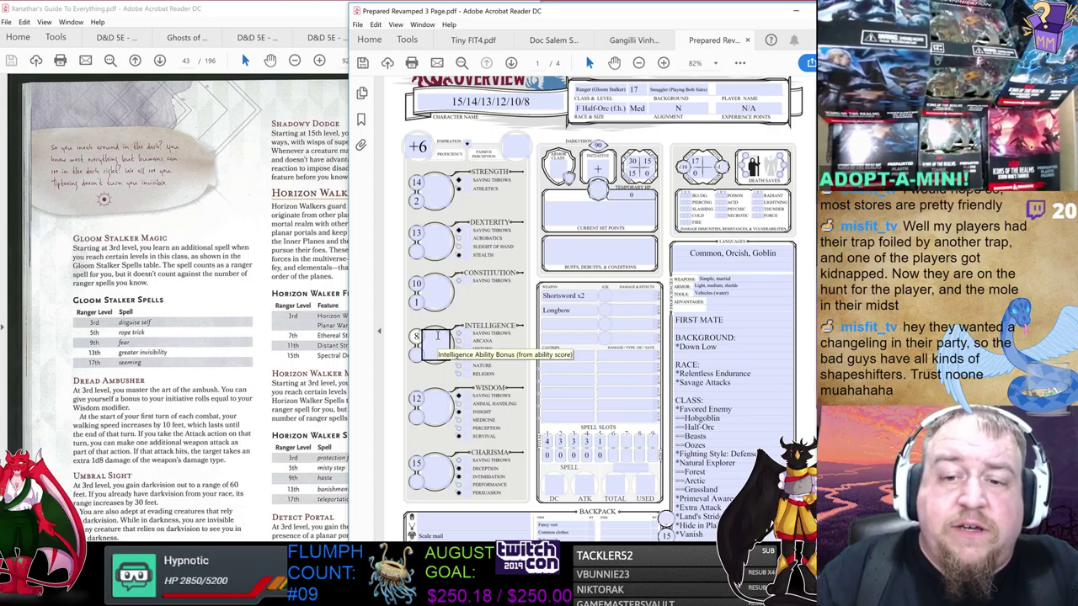
- Apply the racial bonus to Constitution by setting its score to 11 and clearing the bonus noted beneath it
scroll(488, 337, down, 1)
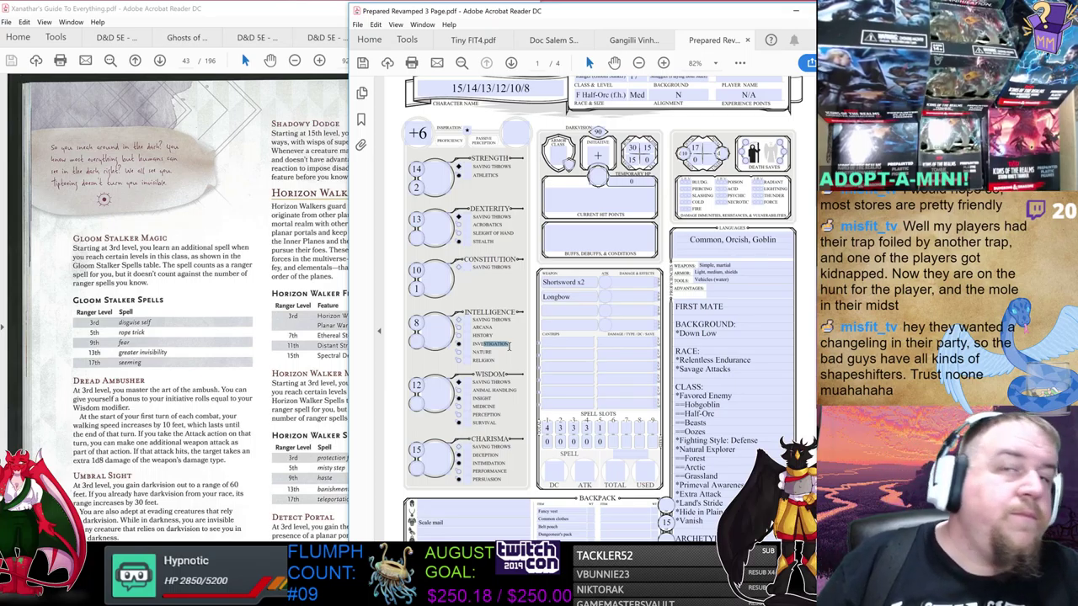
click(416, 269)
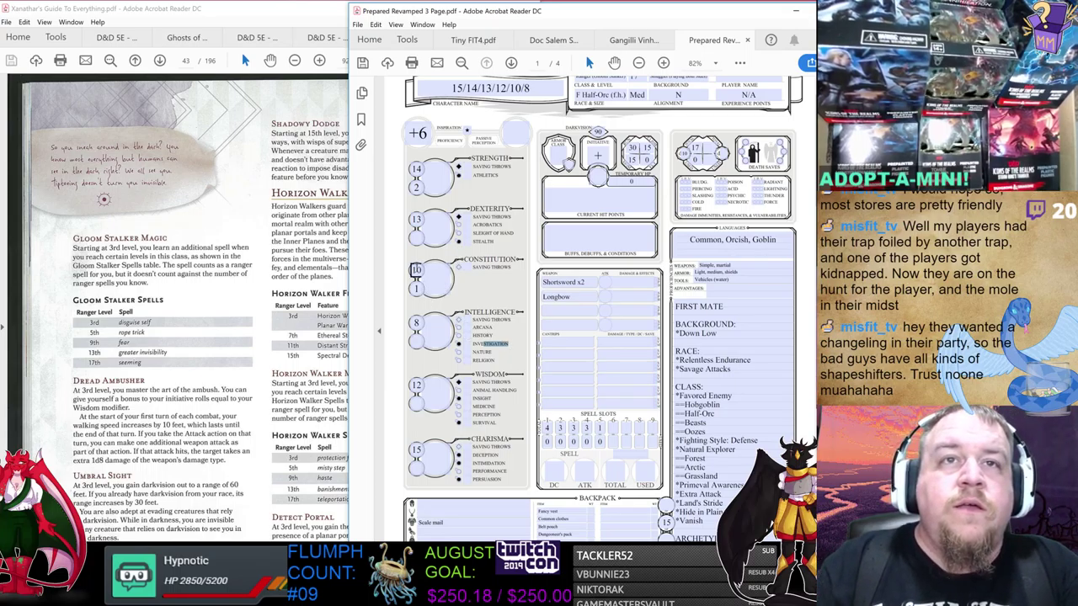
double_click(416, 270)
text(11)
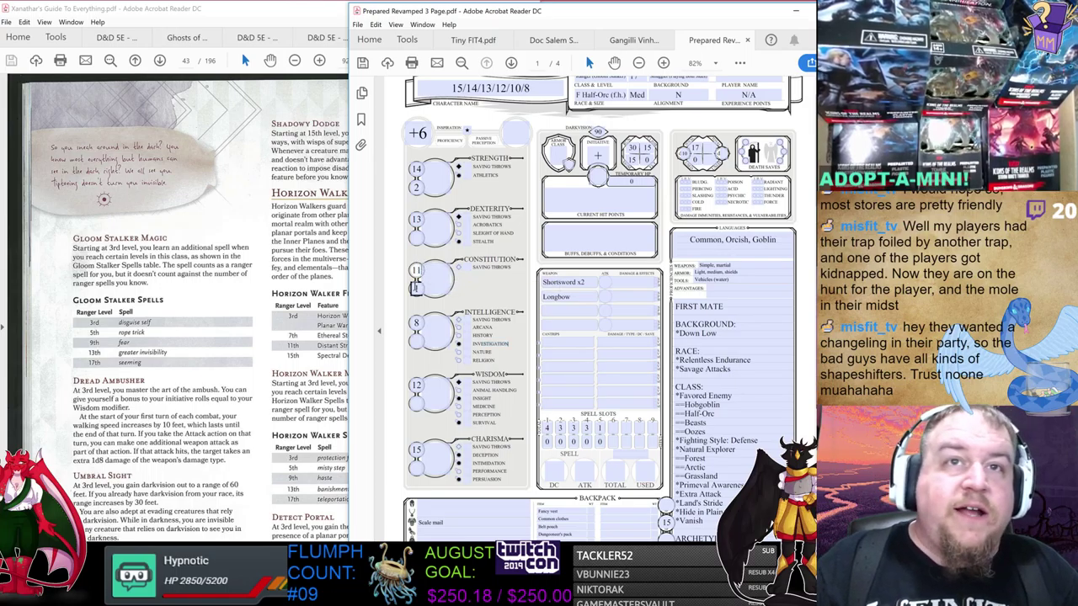
click(417, 288)
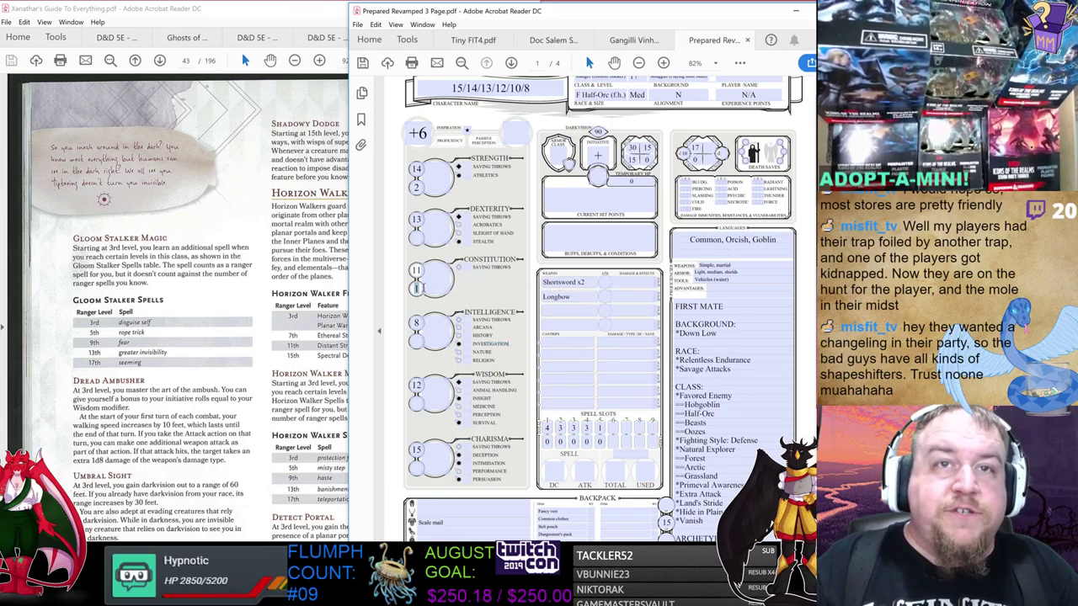
- Apply the racial bonus to Strength by setting its score to 16 and clearing the bonus noted beneath it
click(428, 171)
double_click(429, 170)
text(16)
click(420, 188)
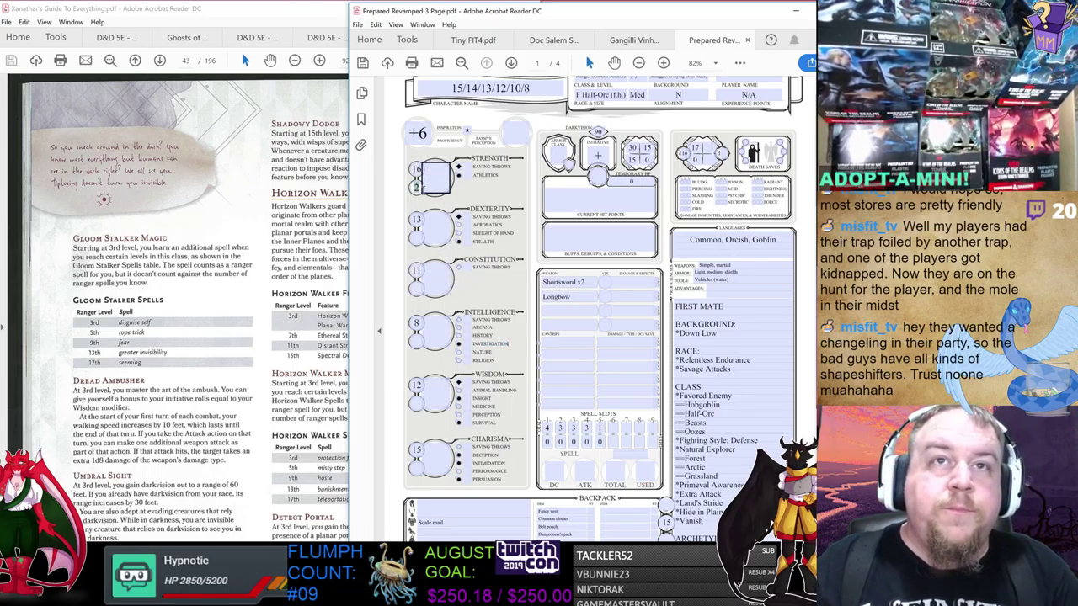
click(483, 284)
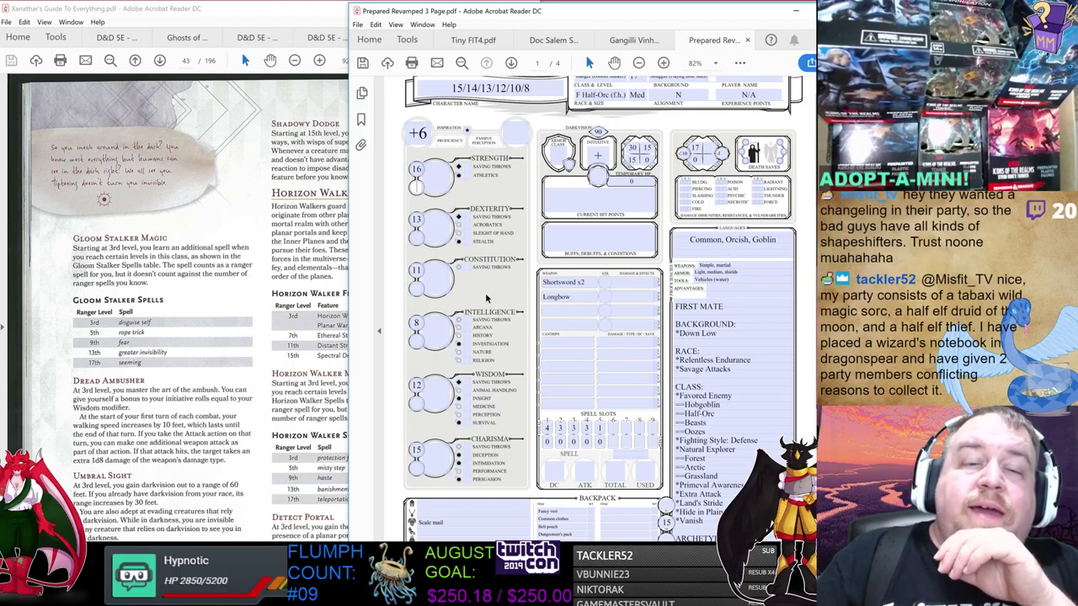
scroll(485, 292, up, 1)
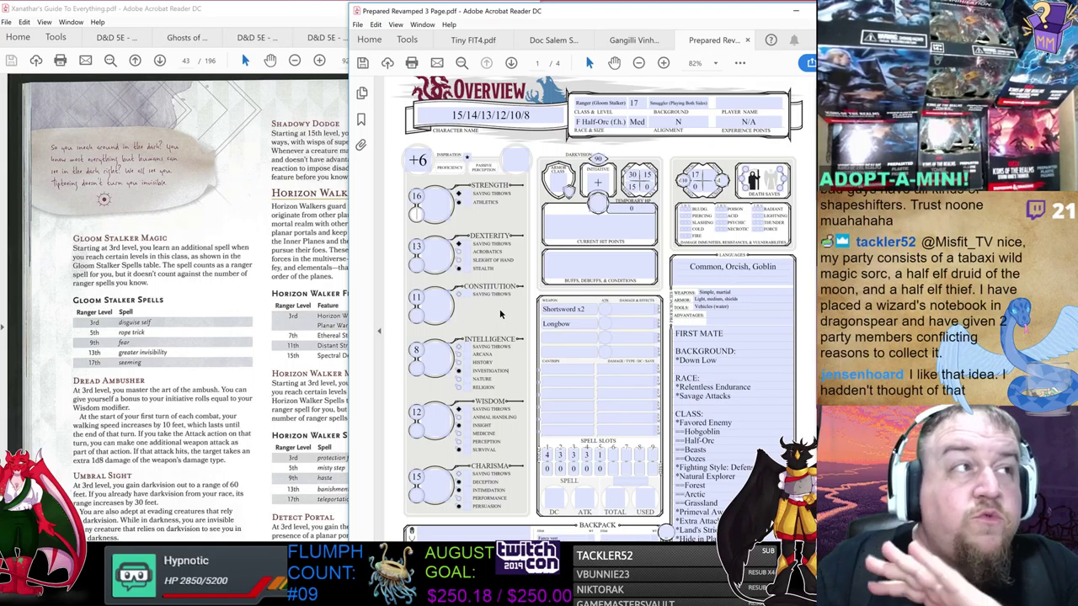
scroll(500, 314, down, 1)
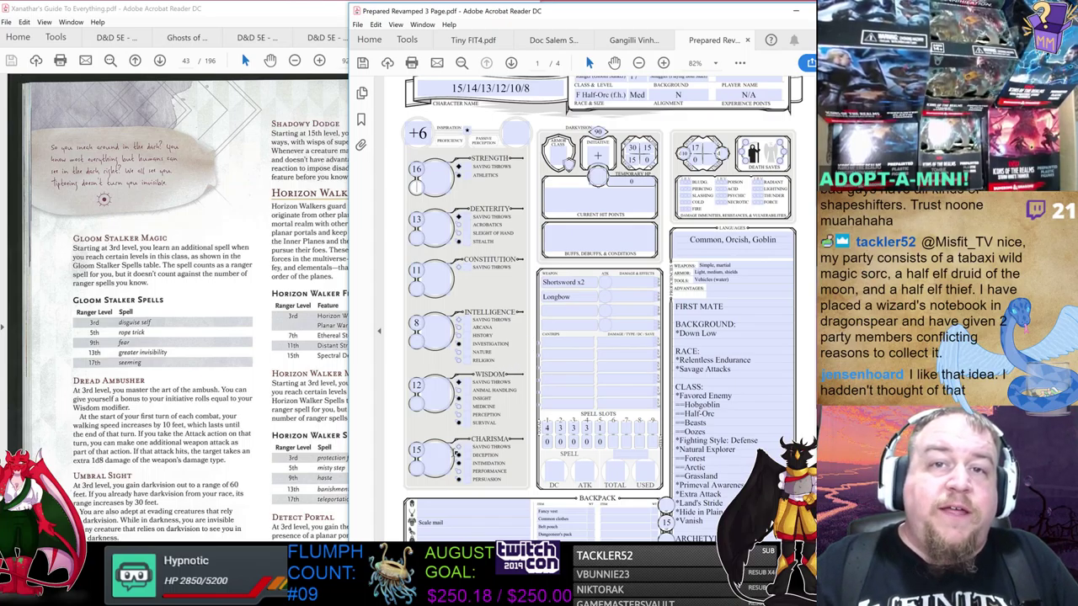
- Raise the Charisma score to 16 and the Constitution score to 12
double_click(417, 450)
text(16)
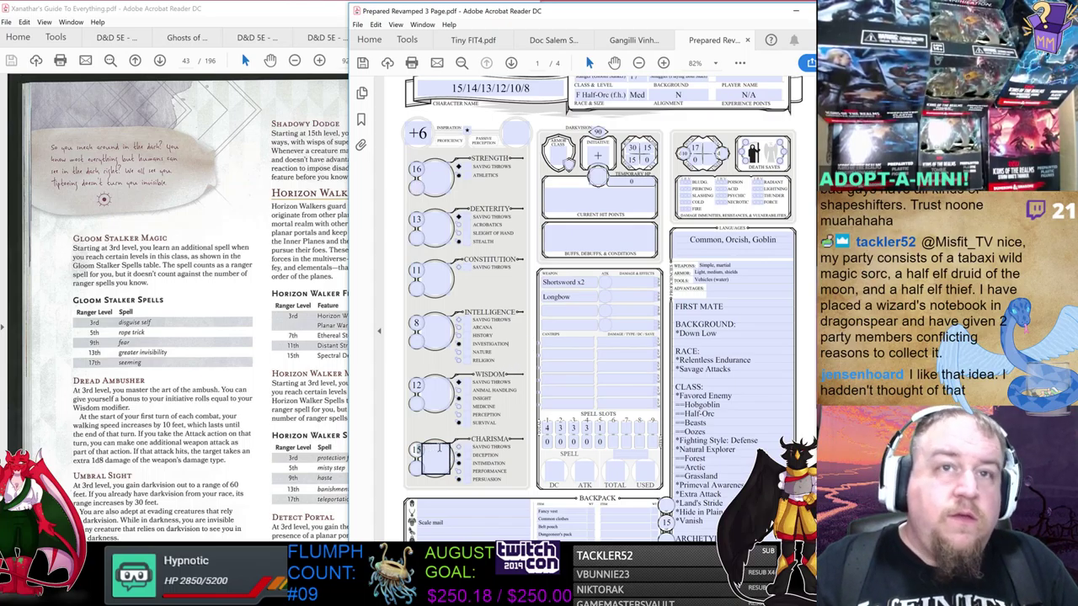
double_click(436, 278)
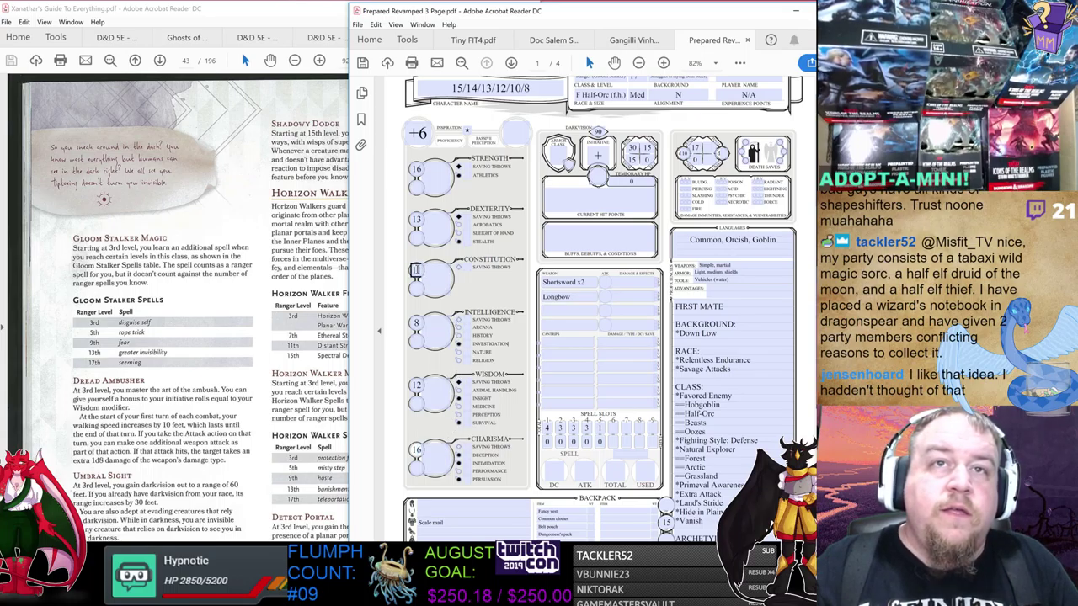
text(12)
- Raise the Dexterity score to 14 and the Strength score to 18
click(418, 221)
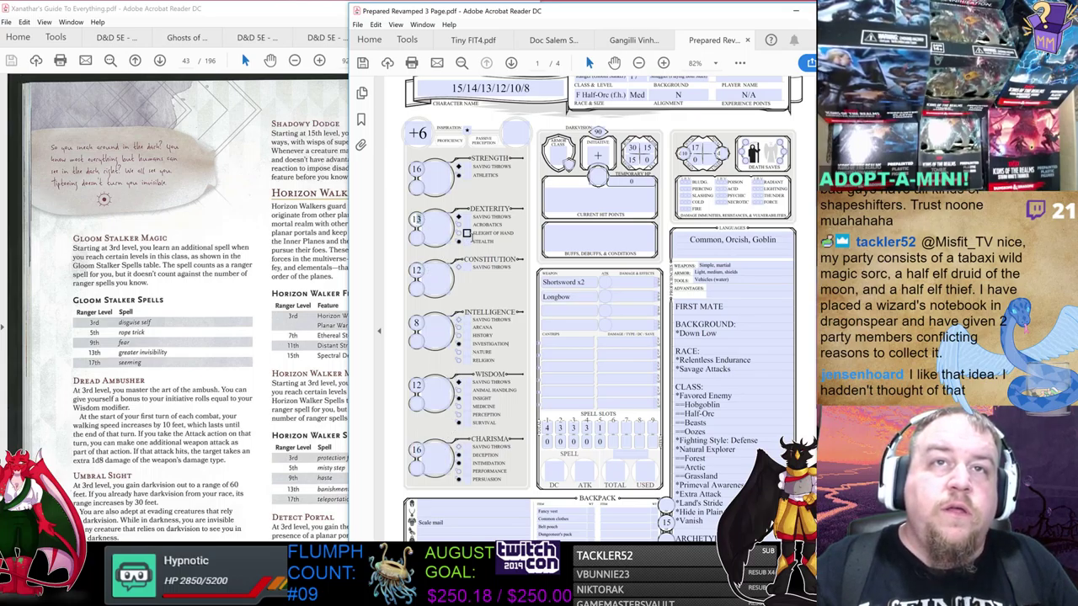
text(14)
double_click(430, 182)
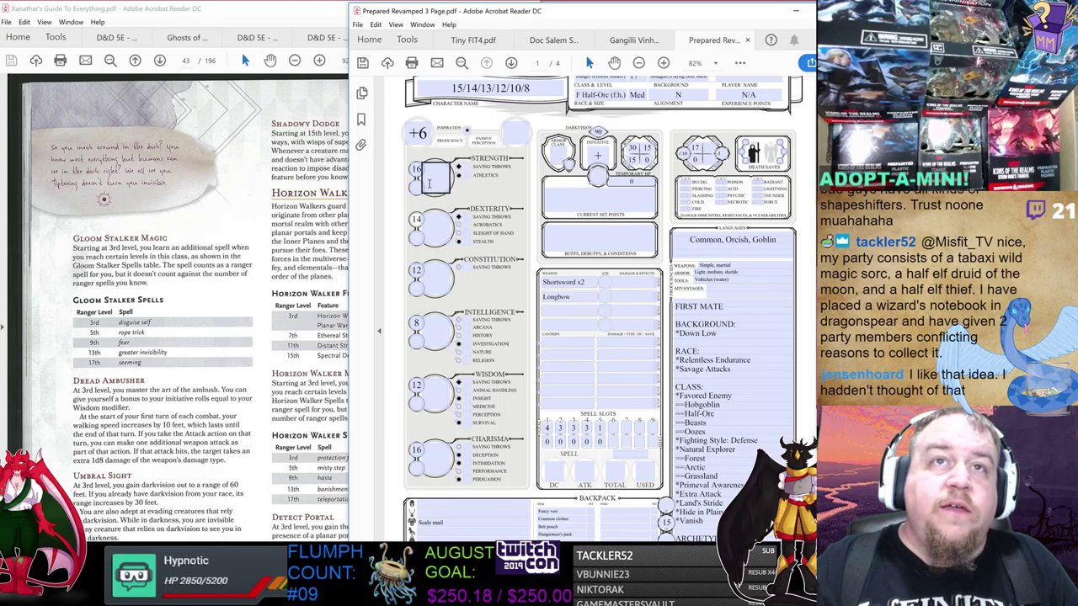
text(15)
key(BackSpace)
text(8)
click(438, 178)
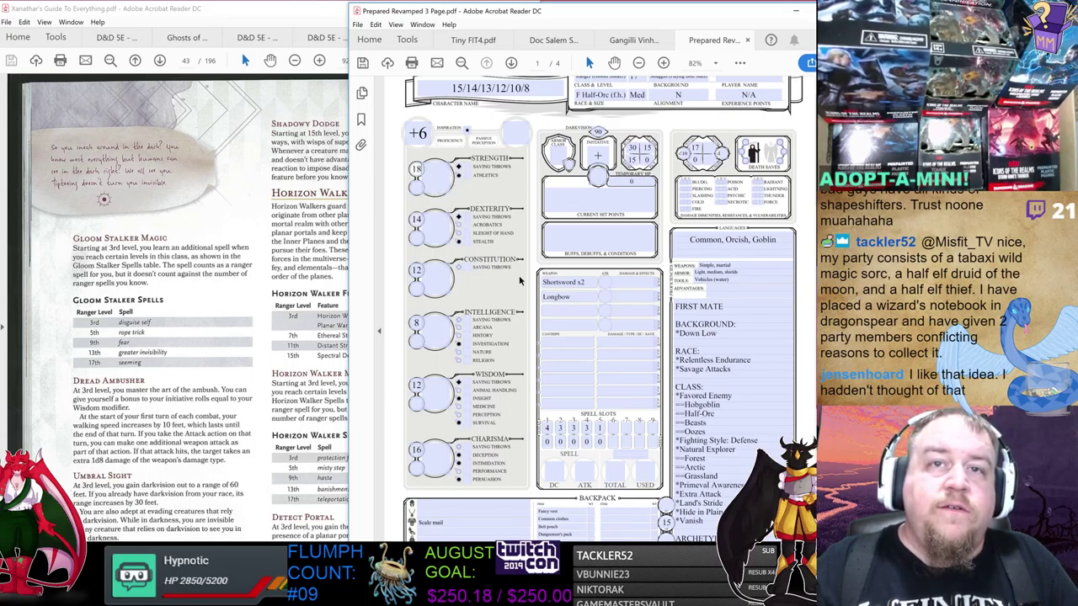
- Raise the Wisdom score to 14 and the Strength score to 19
double_click(431, 394)
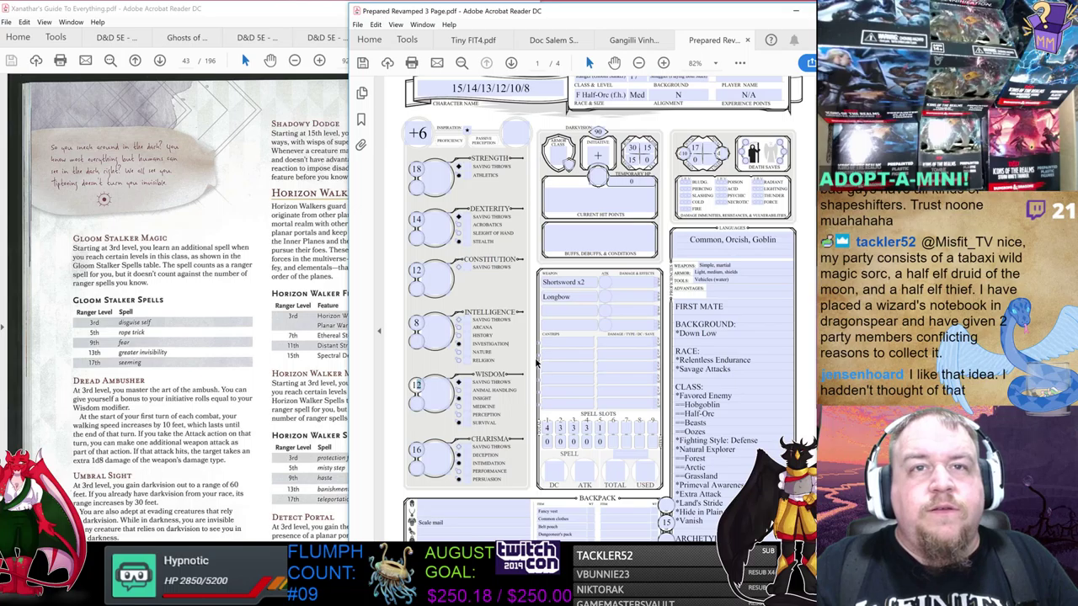
click(442, 186)
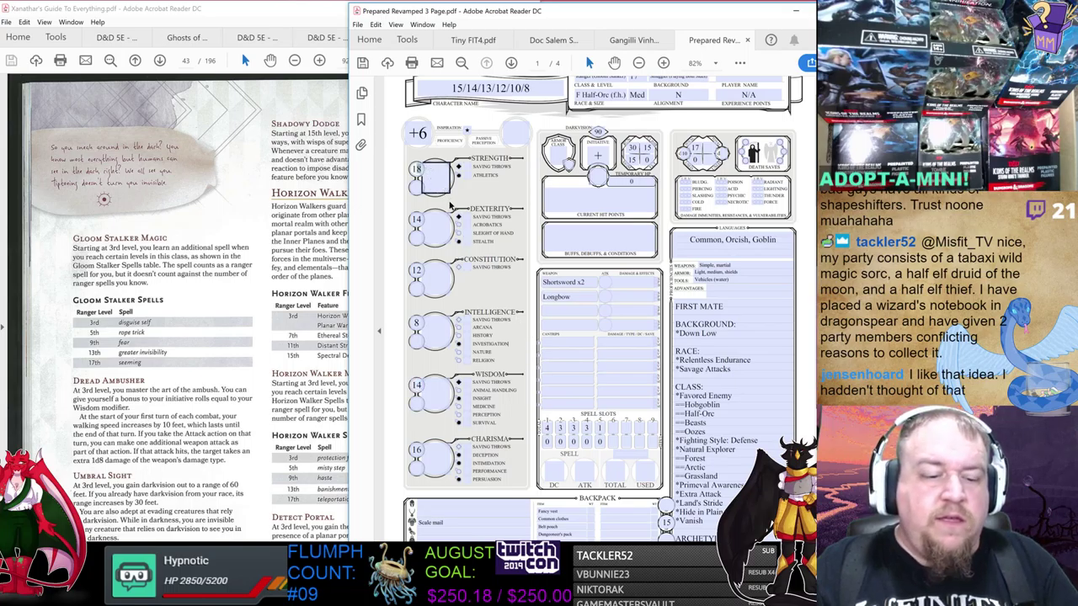
key(BackSpace)
text(9)
key(Return)
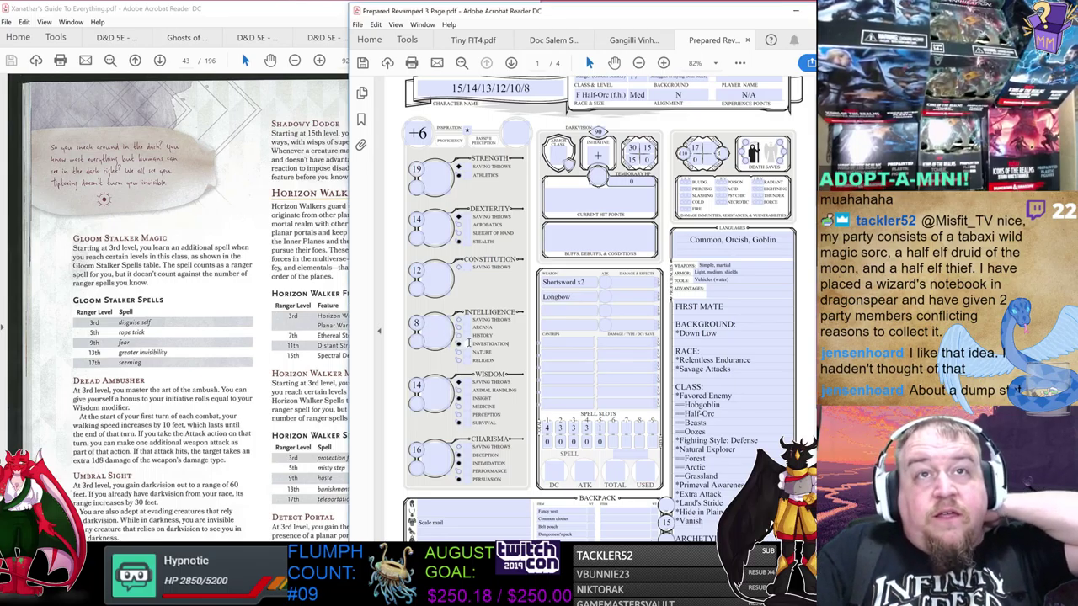
- Set the Intelligence modifier to -1 and enter 5 as the Investigation bonus
click(427, 333)
text(-)
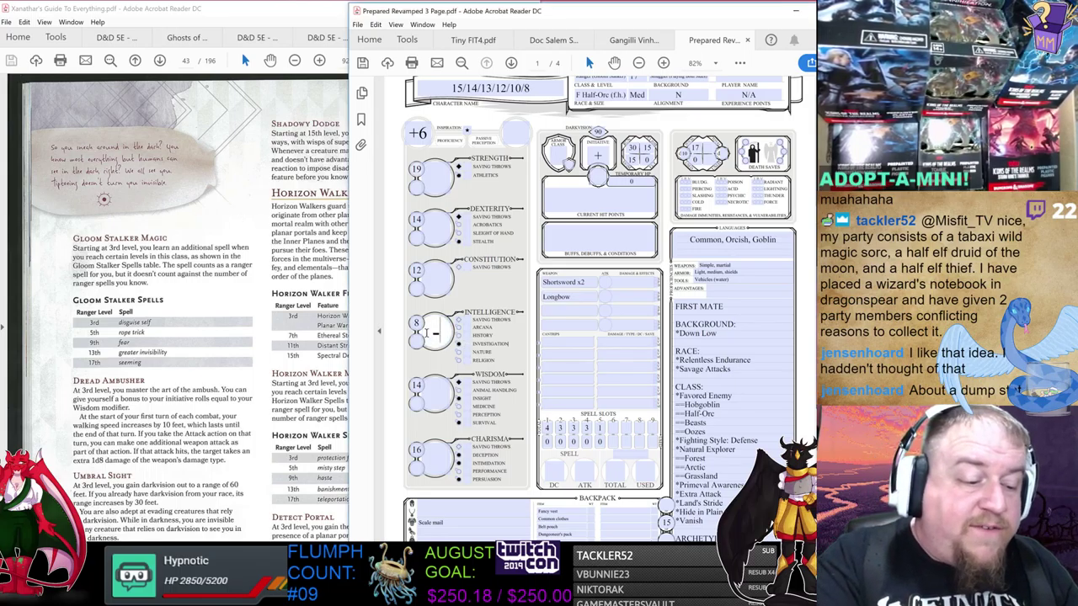
text(1)
click(468, 344)
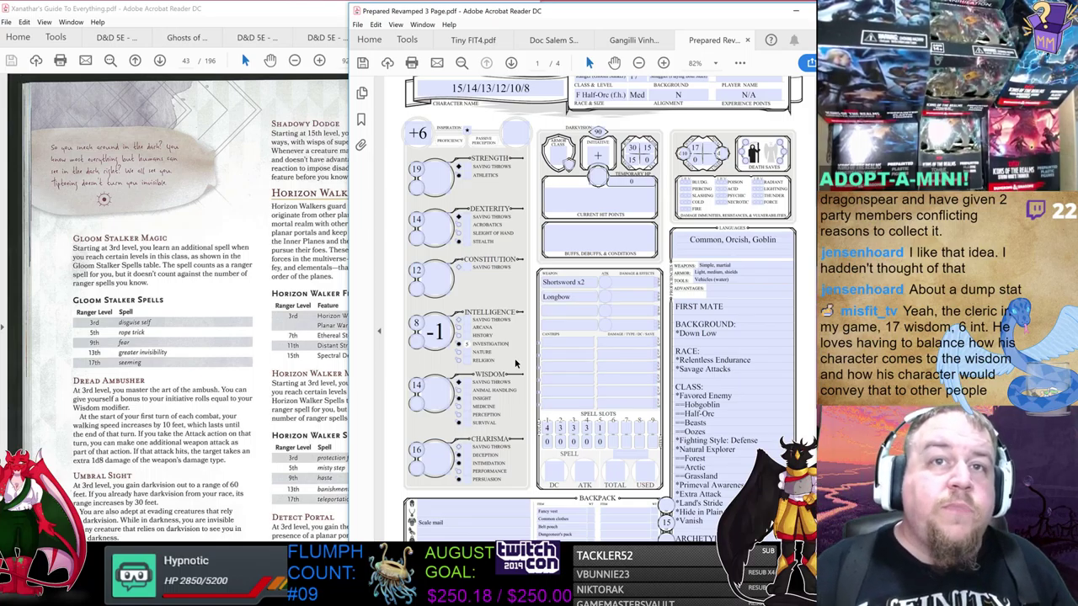
- Enter the ability modifiers 4 for Strength, 2 for Dexterity and 1 for Constitution
scroll(487, 371, down, 1)
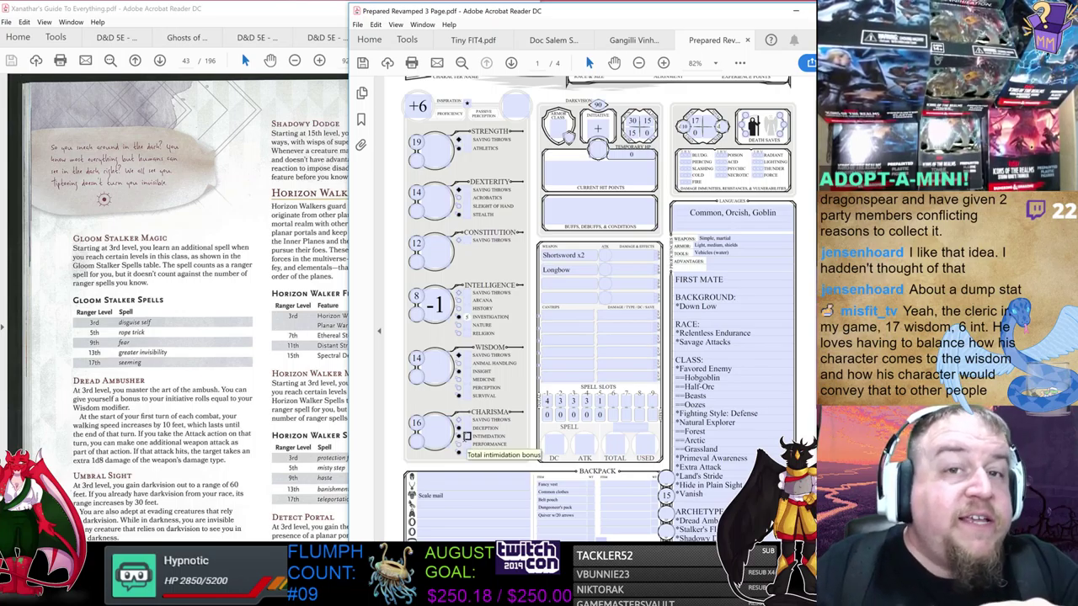
scroll(464, 437, up, 1)
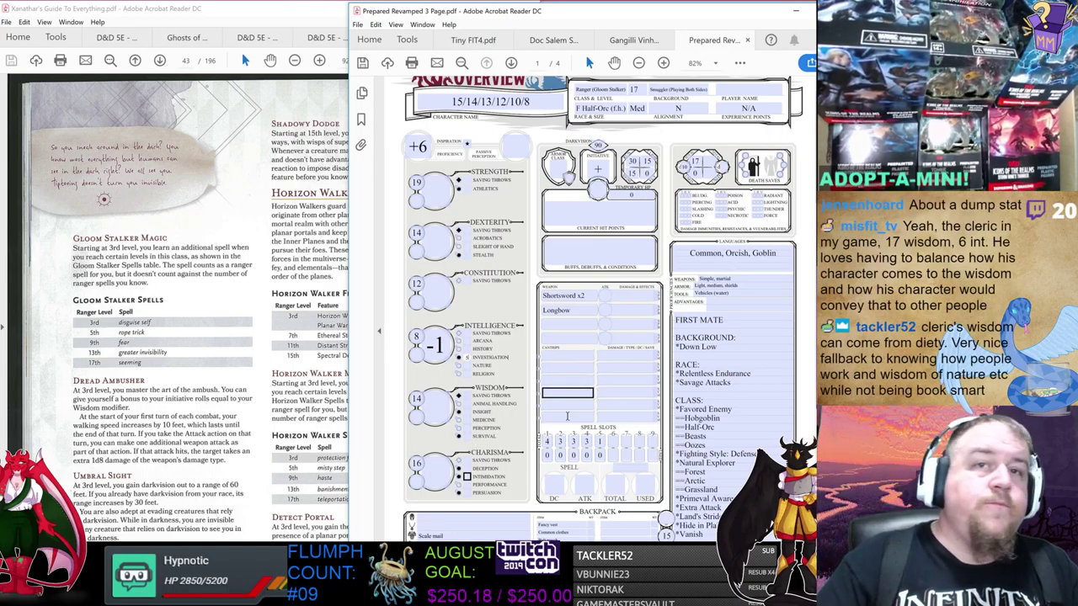
click(436, 192)
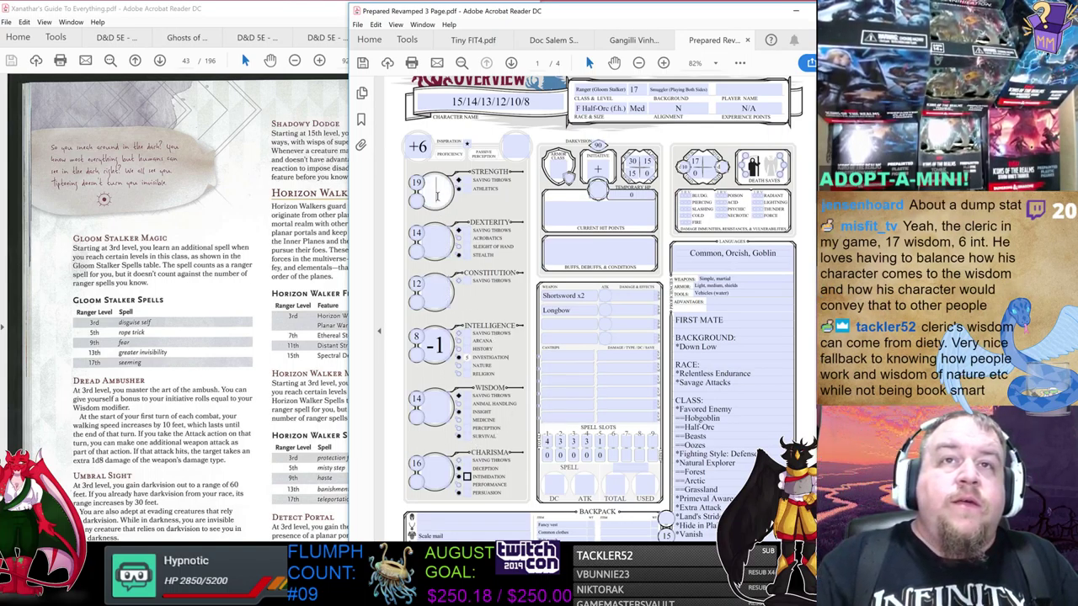
text(4)
click(439, 234)
text(2)
click(435, 292)
text(1)
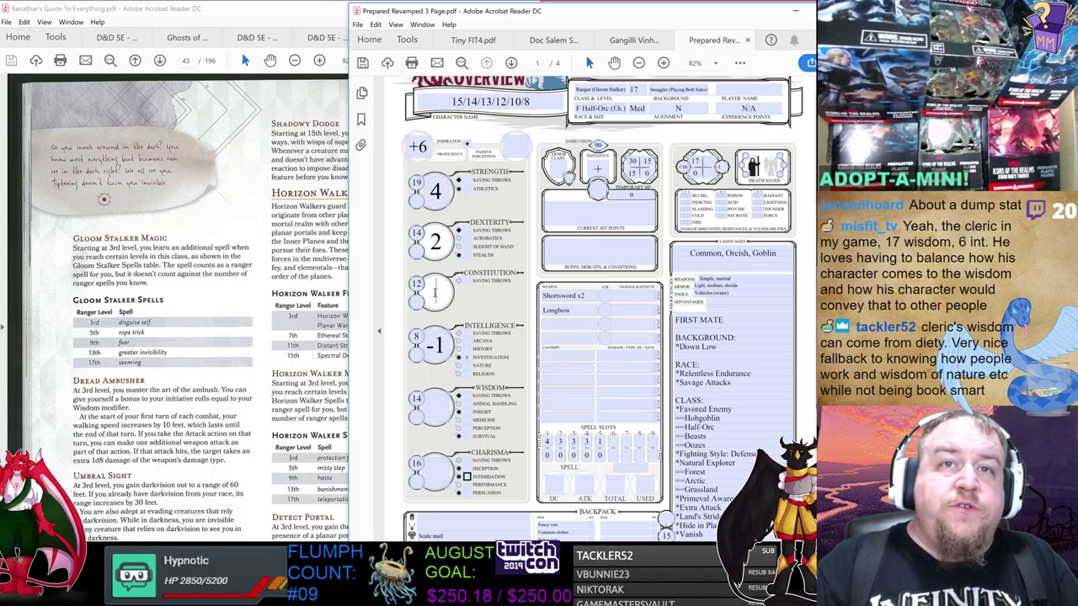
- Enter 2 as the Wisdom modifier and 3 as the Charisma modifier
click(435, 406)
text(2)
click(436, 469)
text(3)
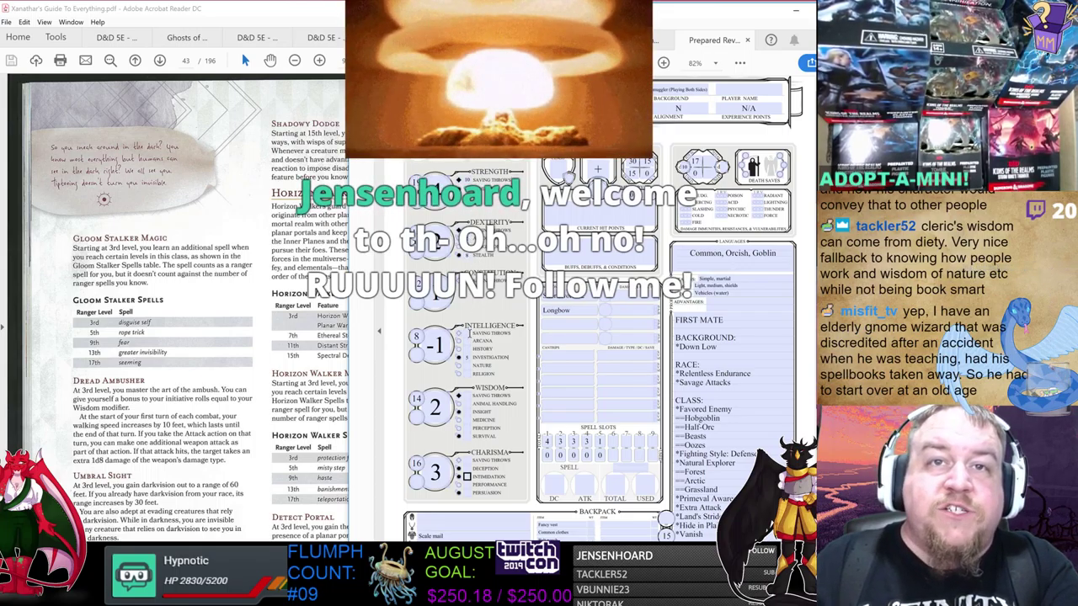
click(439, 345)
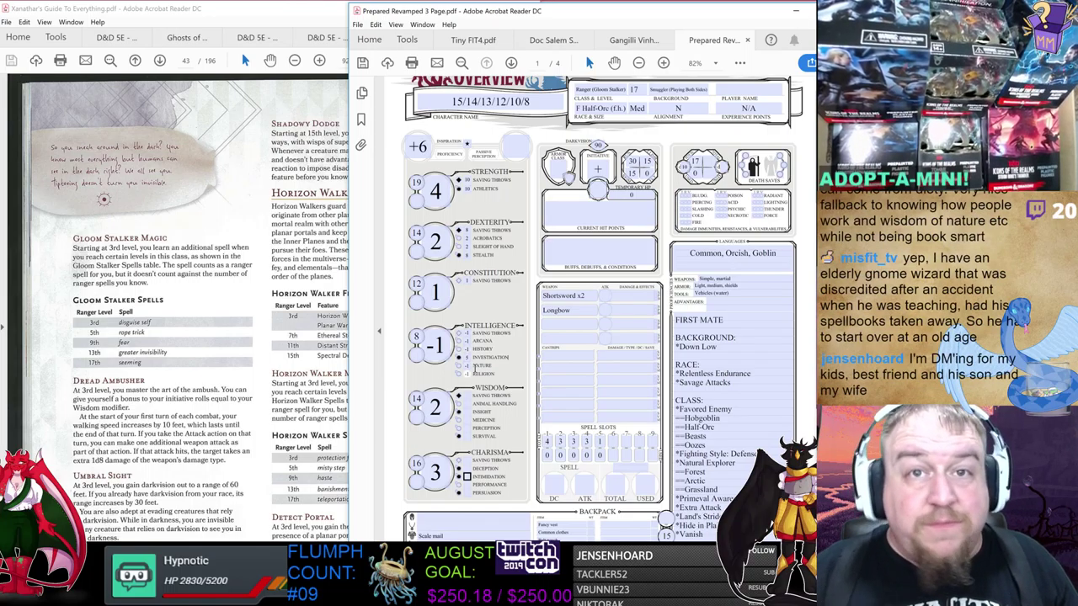
- Set the initiative bonus to +4 and check it against the Dexterity and Wisdom modifiers
scroll(470, 366, down, 1)
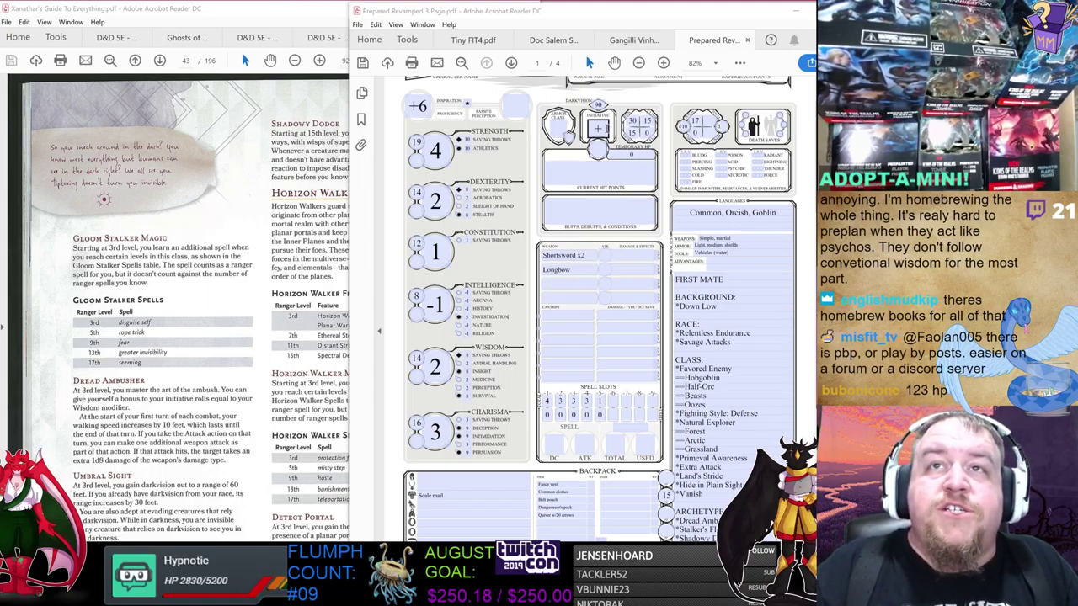
click(599, 128)
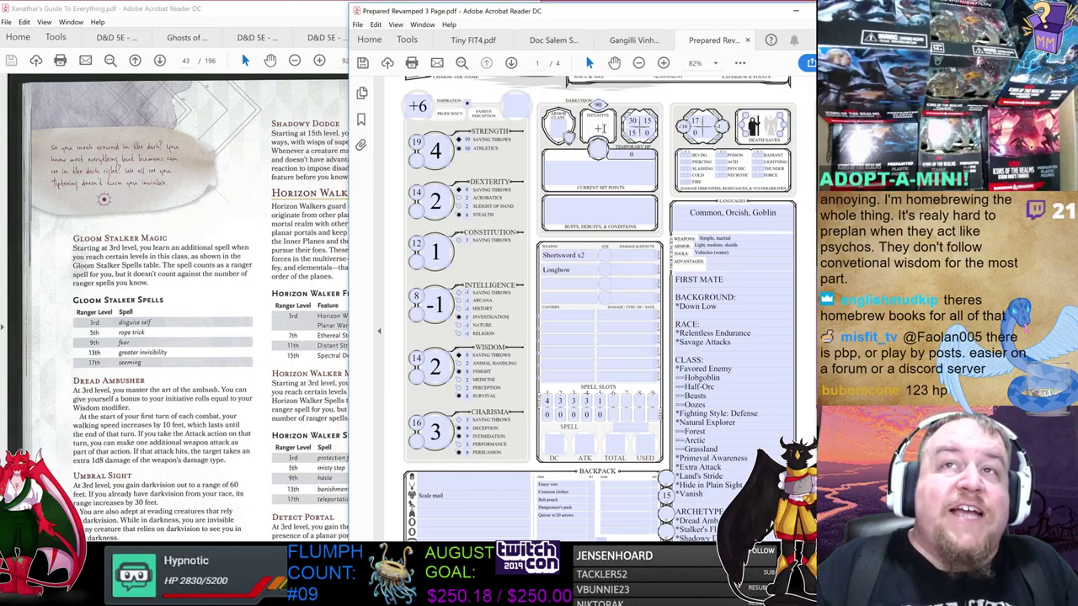
key(BackSpace)
text(4)
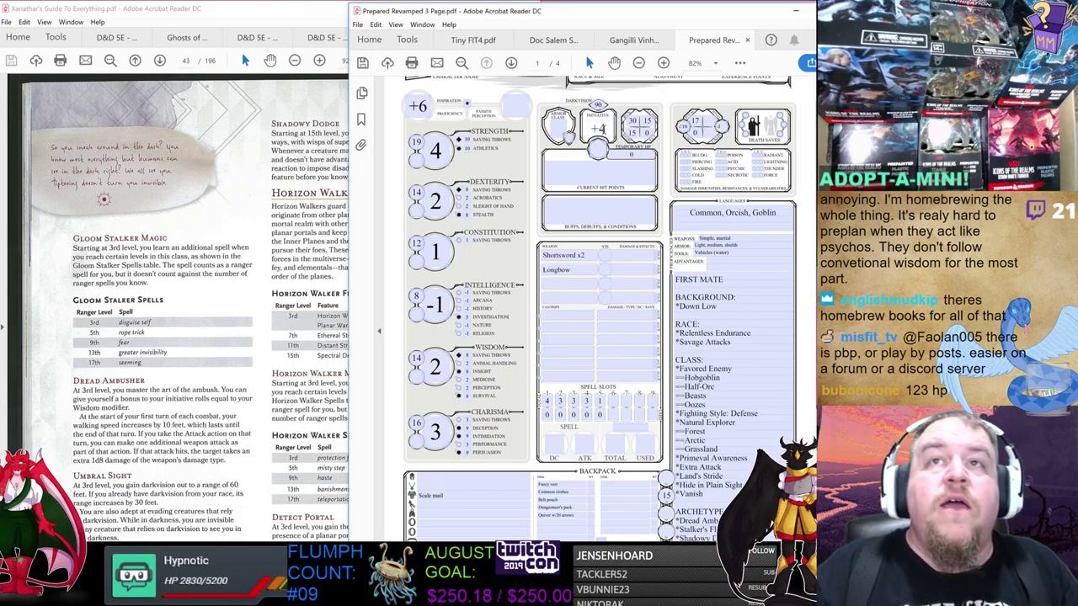
click(431, 202)
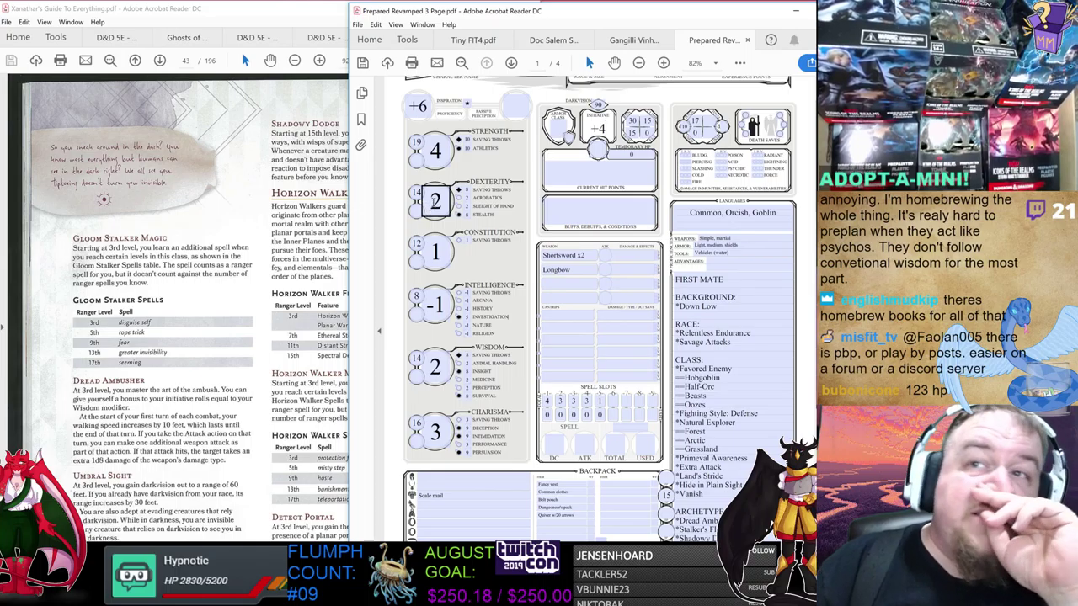
double_click(434, 200)
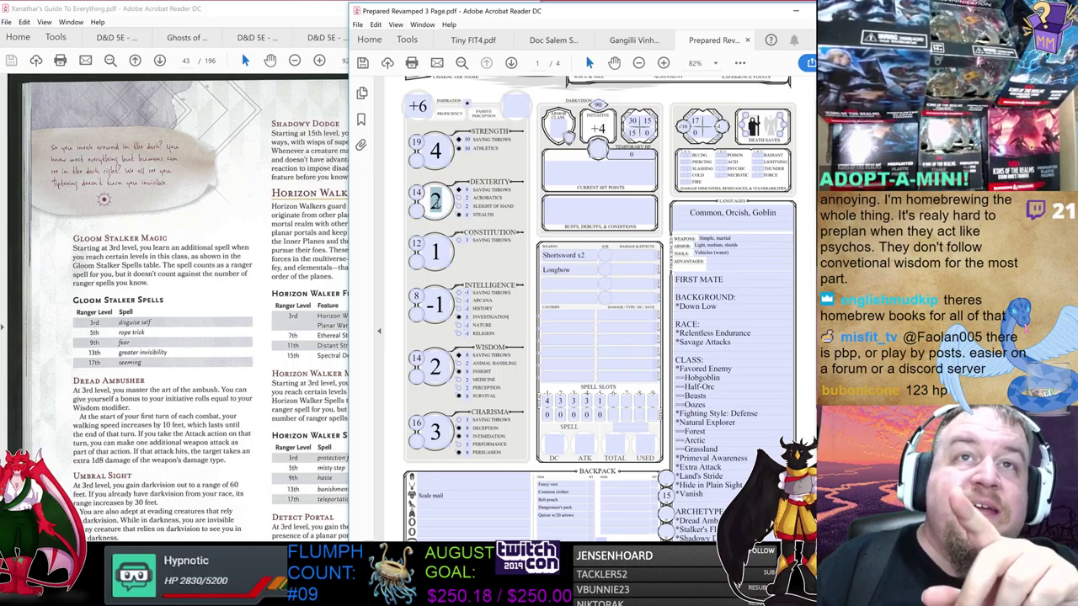
key(Tab)
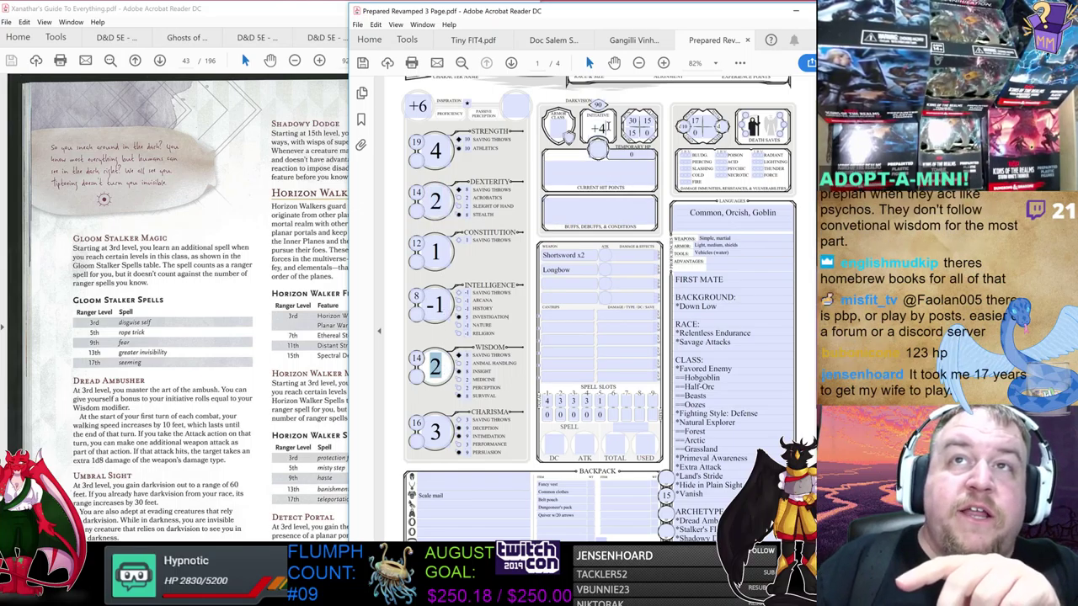
- Set the armor class to 17 and the passive perception to 12
click(559, 128)
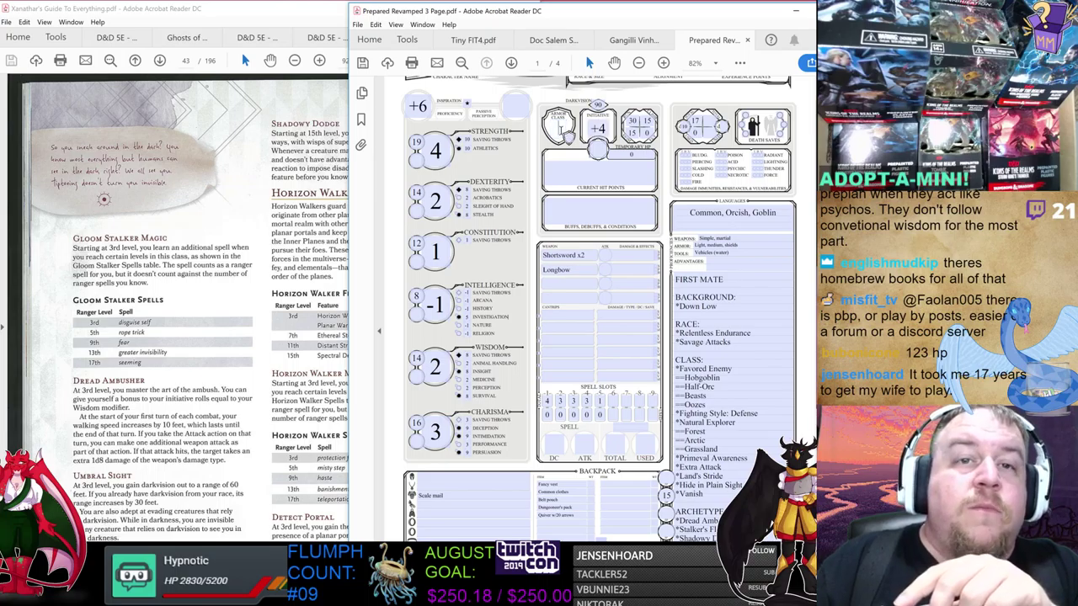
click(588, 222)
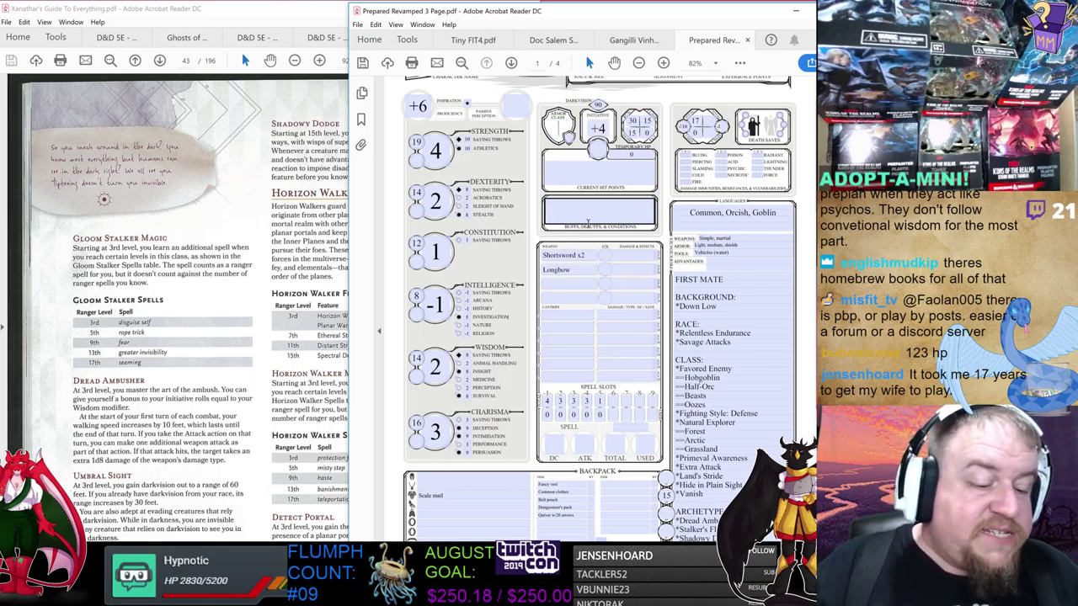
click(706, 276)
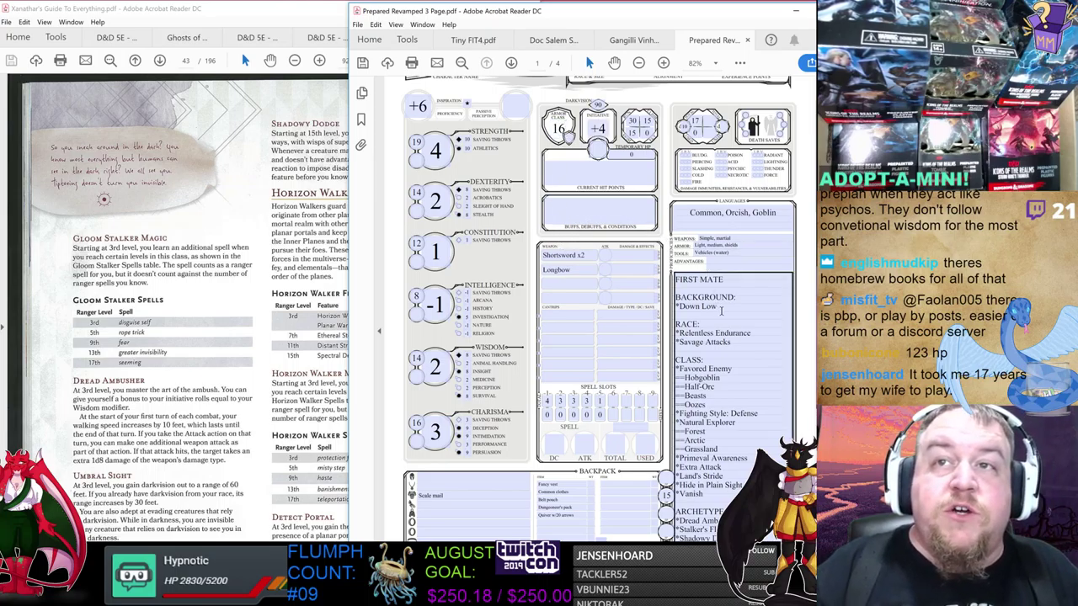
click(573, 169)
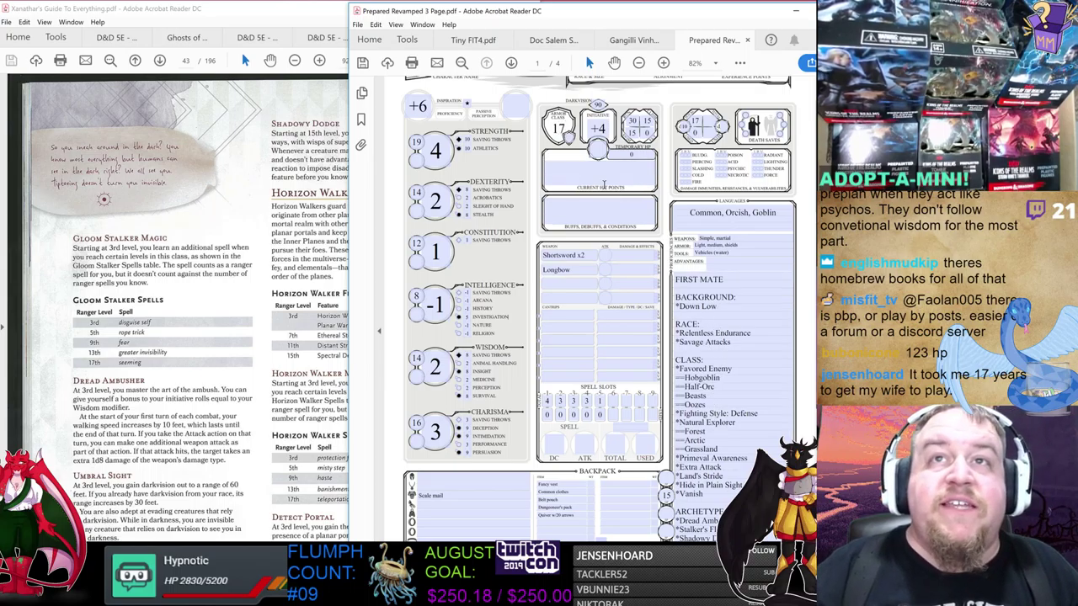
key(Tab)
click(516, 105)
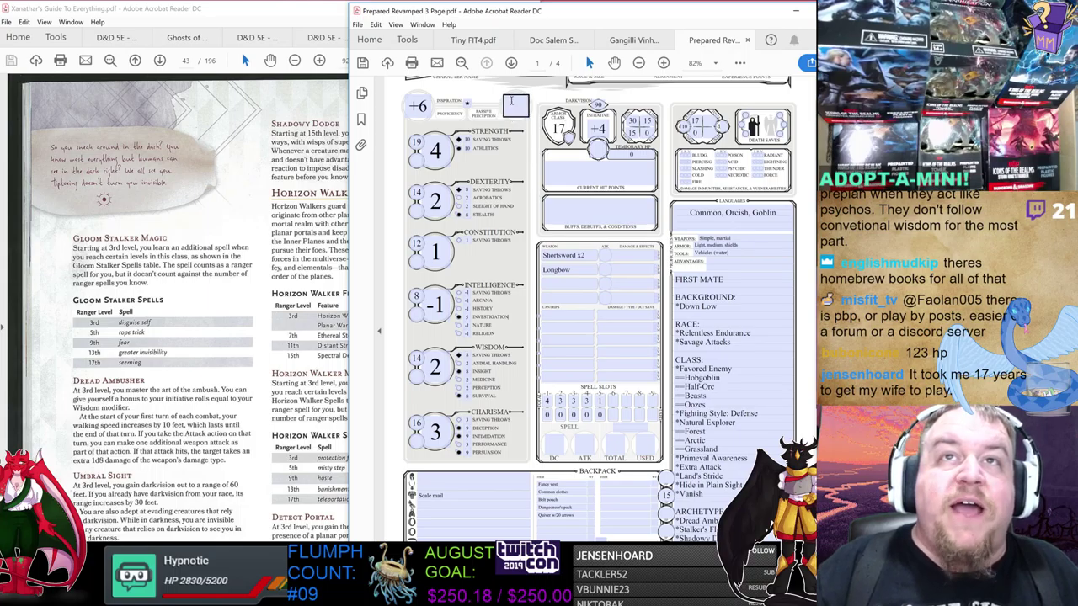
text(12)
- Enter the hit point calculation 10+(16x6)+(17x1) in the current hit points box
scroll(579, 288, up, 1)
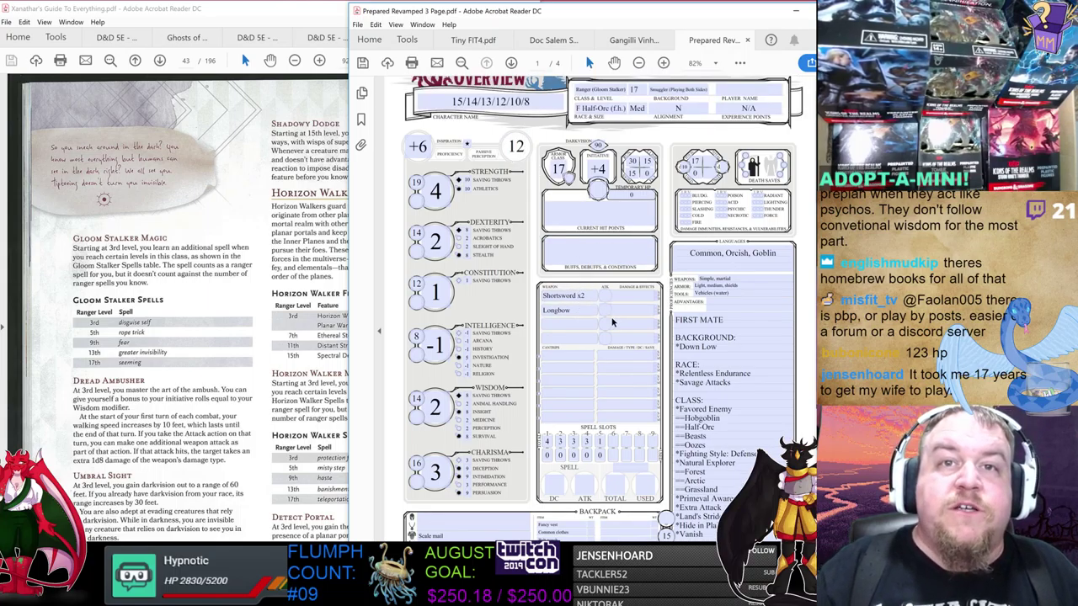
scroll(579, 289, up, 1)
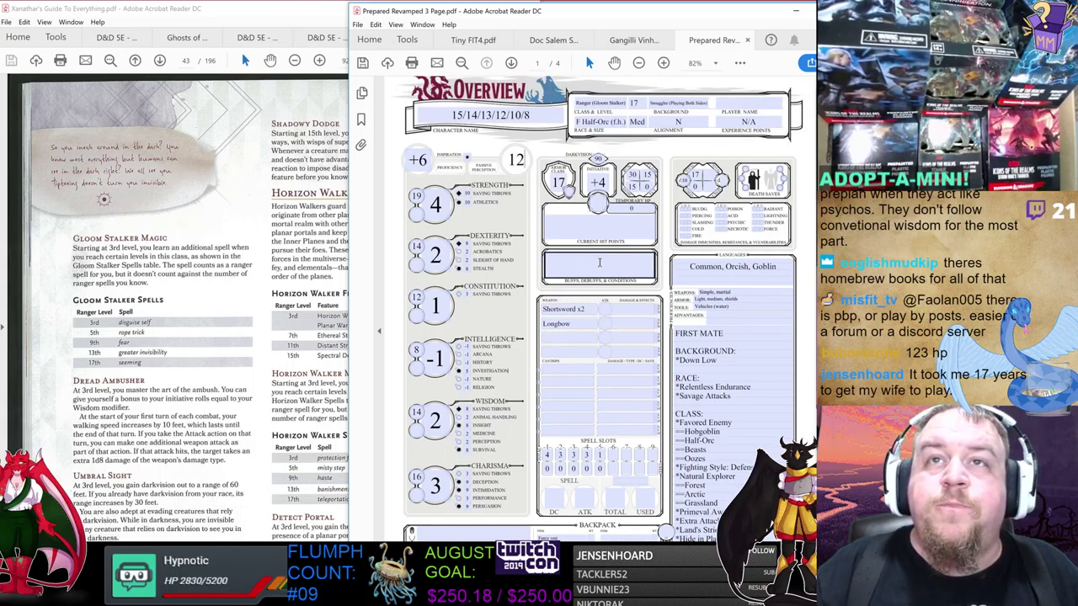
scroll(606, 290, down, 2)
scroll(627, 295, up, 2)
click(630, 306)
scroll(627, 294, up, 1)
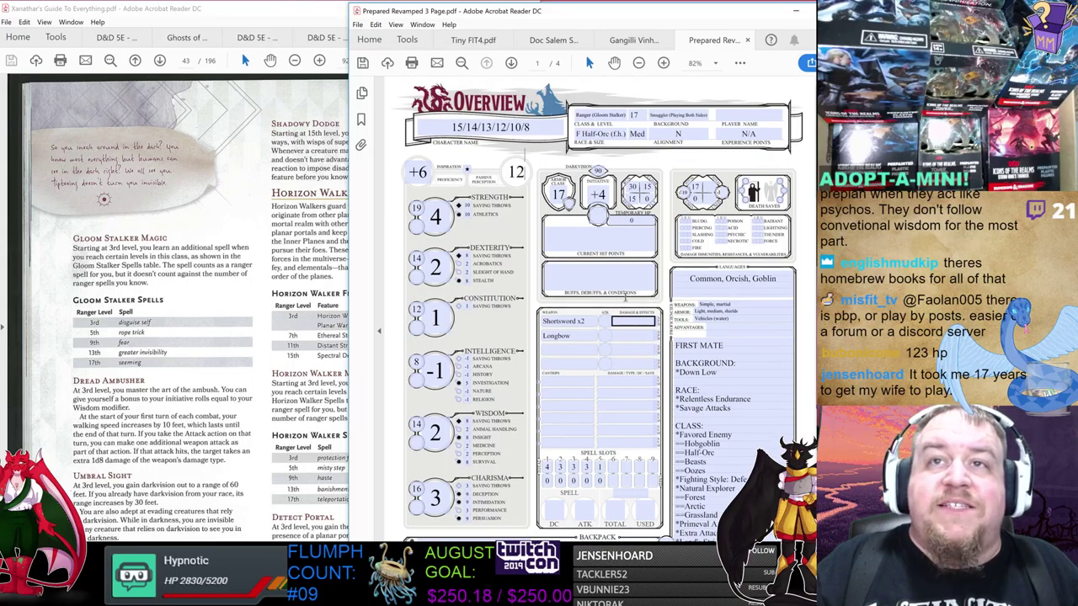
click(604, 242)
text(123+)
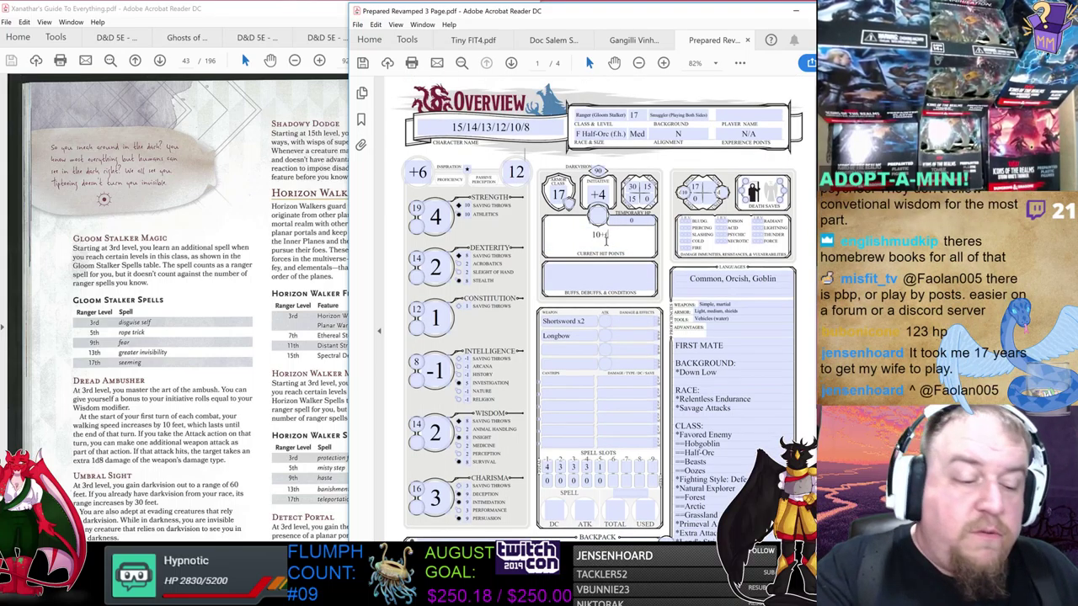
text((16x6)
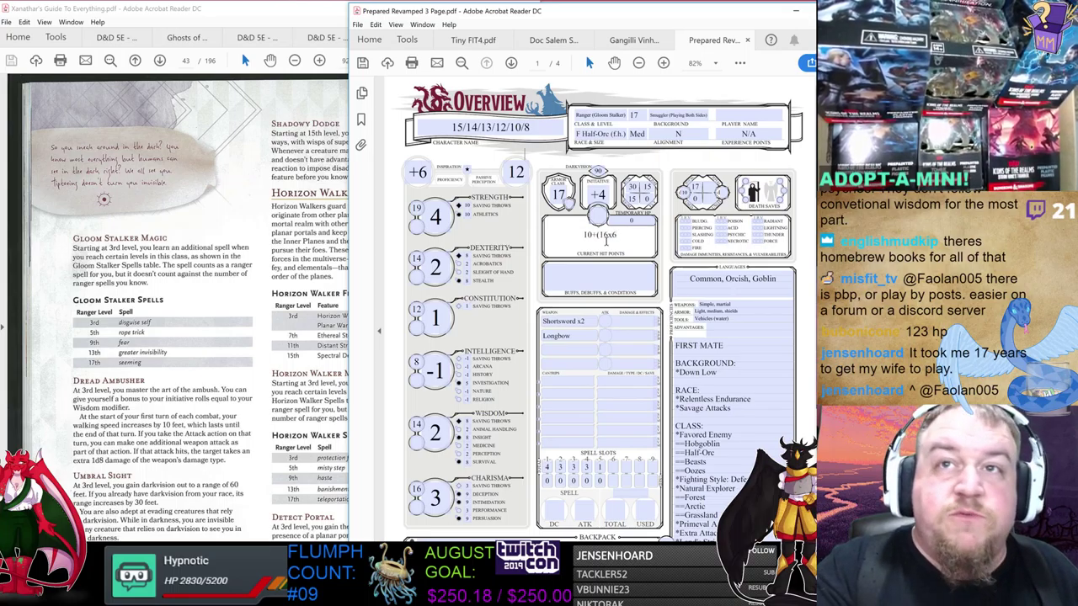
text()+)
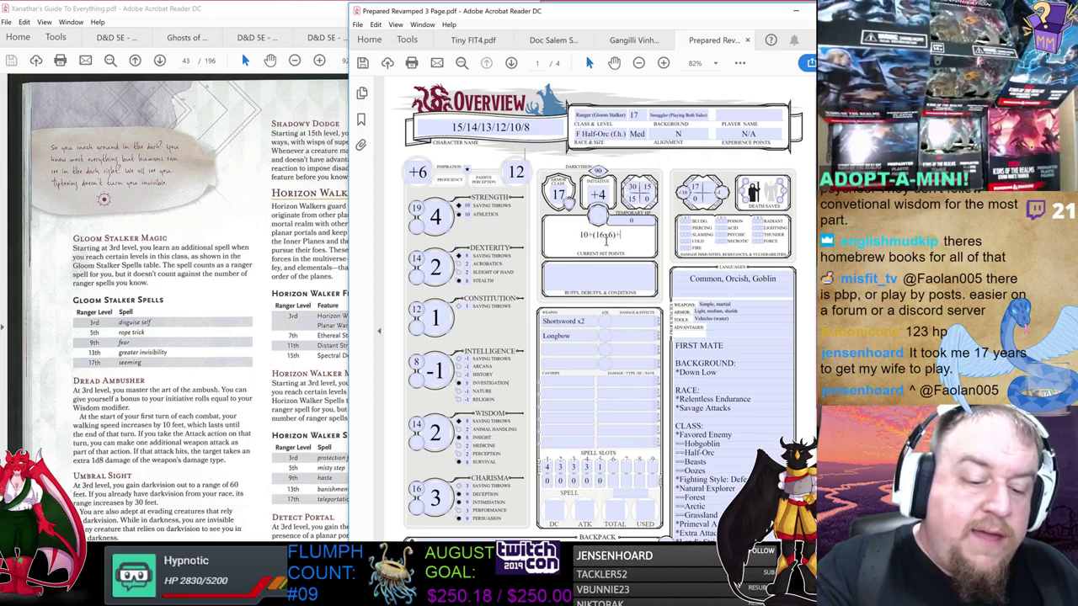
text((17x1)
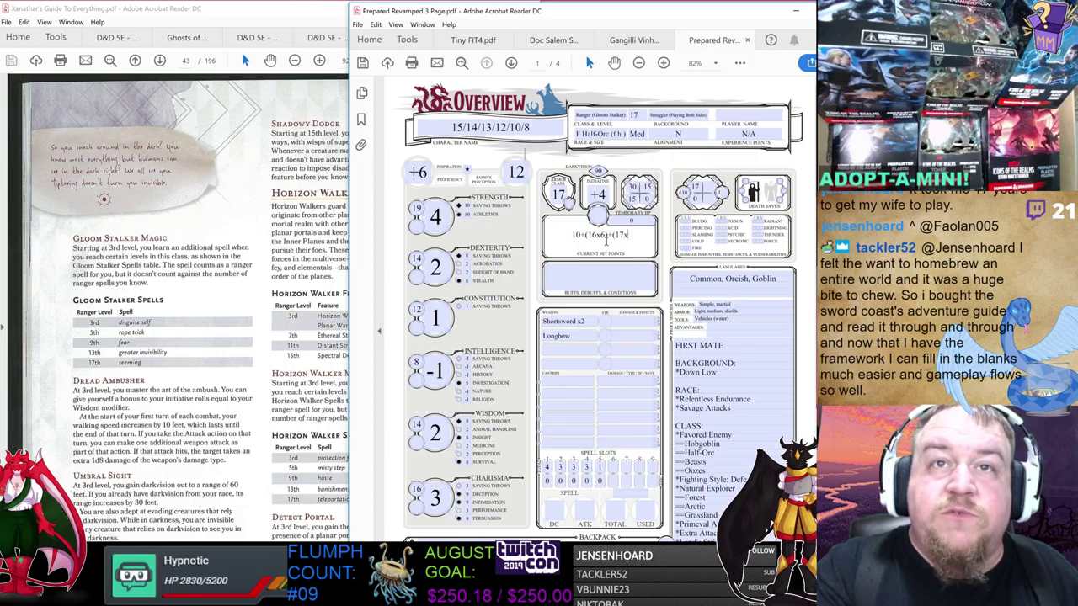
text())
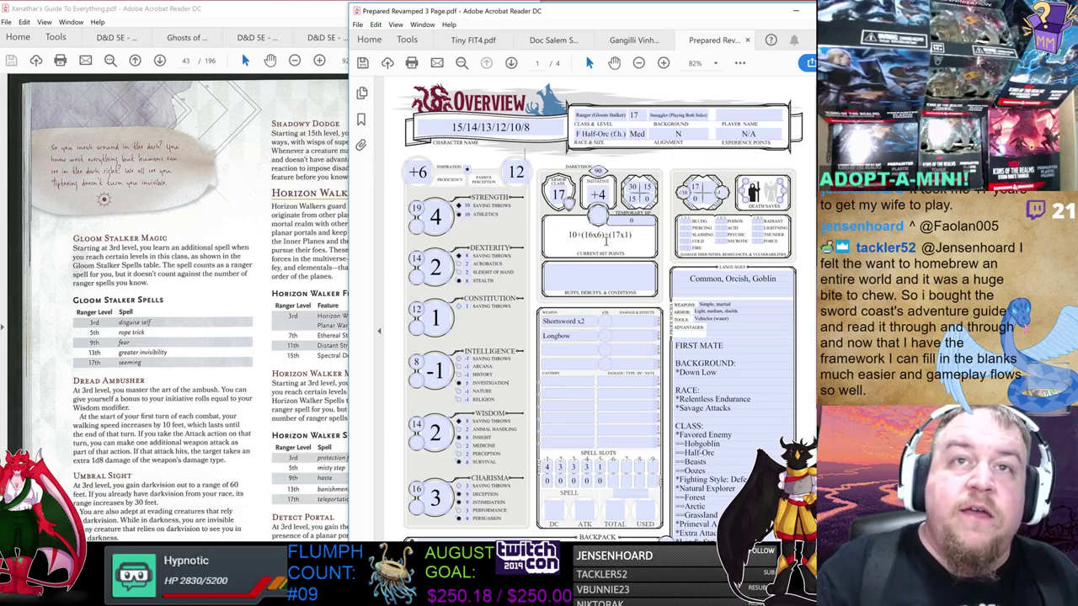
- Work out the hit point calculation in the current hit points box and set both maximum and current hit points to 123
drag(631, 235, 610, 237)
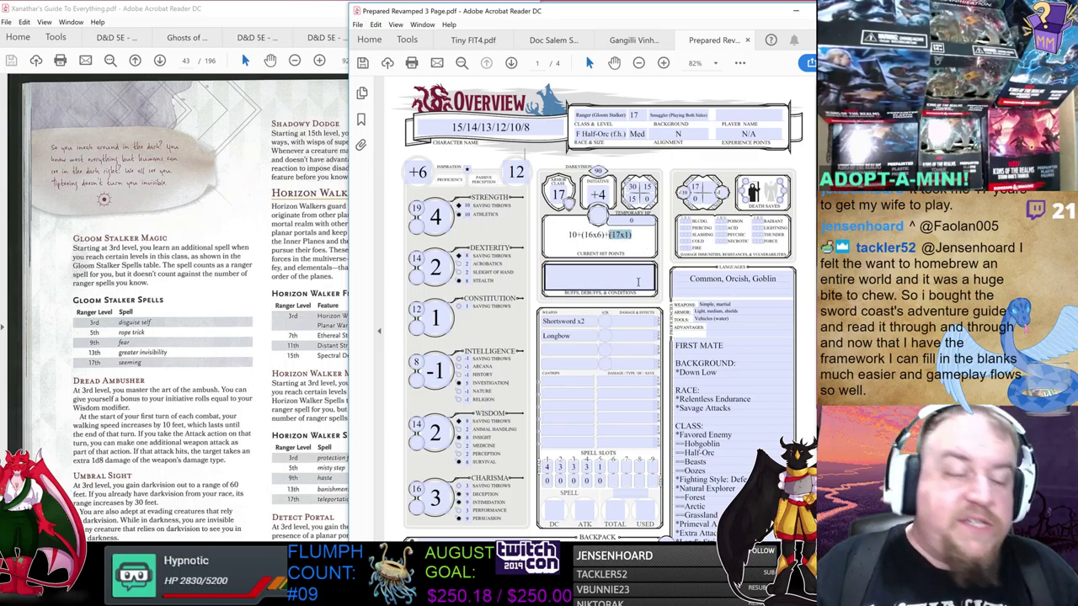
text(17)
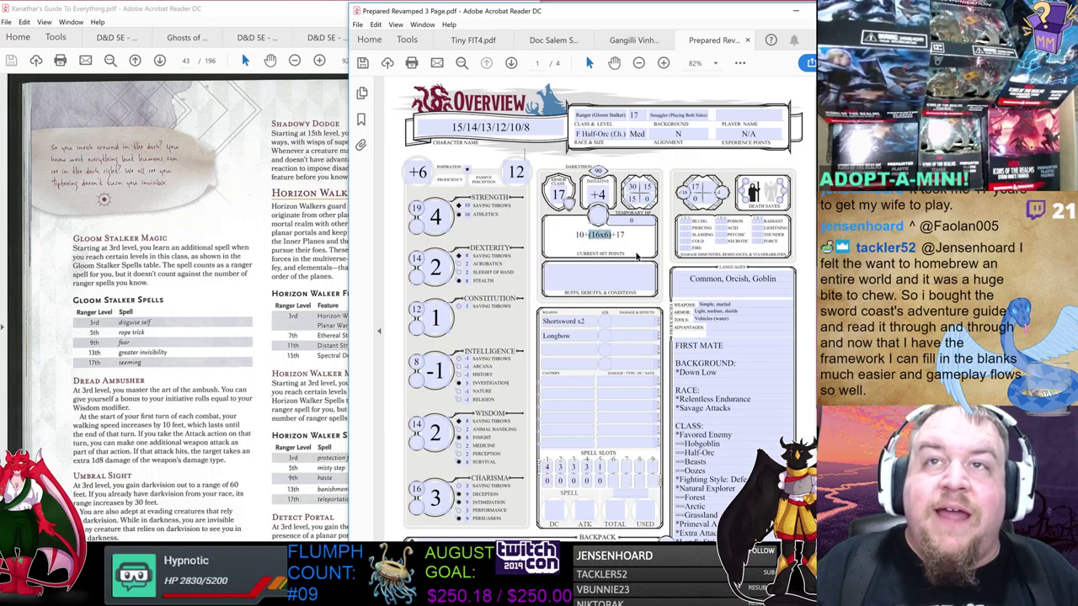
text(-96)
double_click(586, 234)
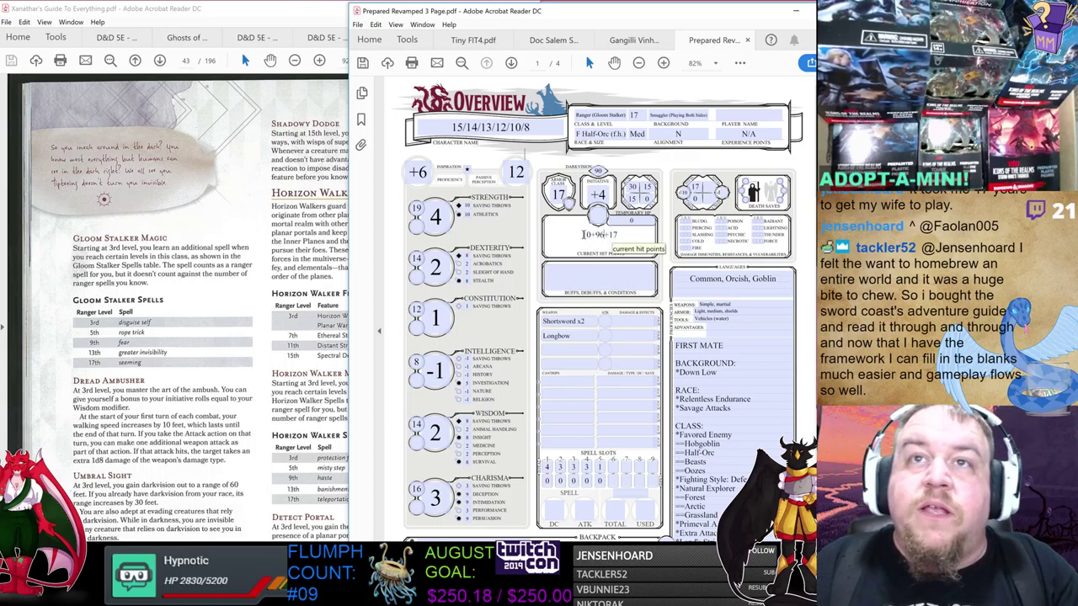
text(106)
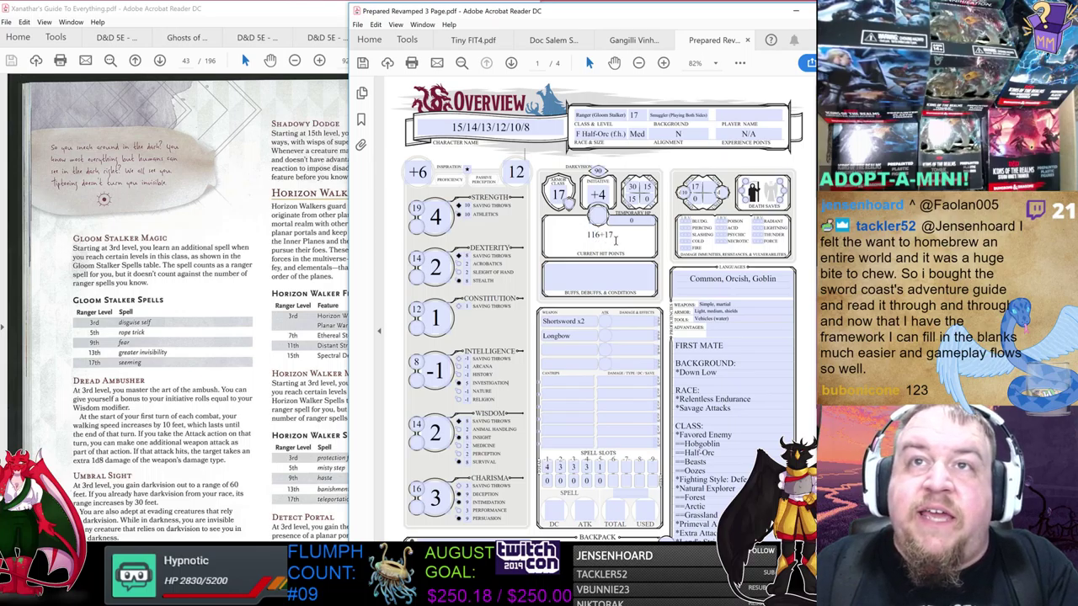
triple_click(592, 235)
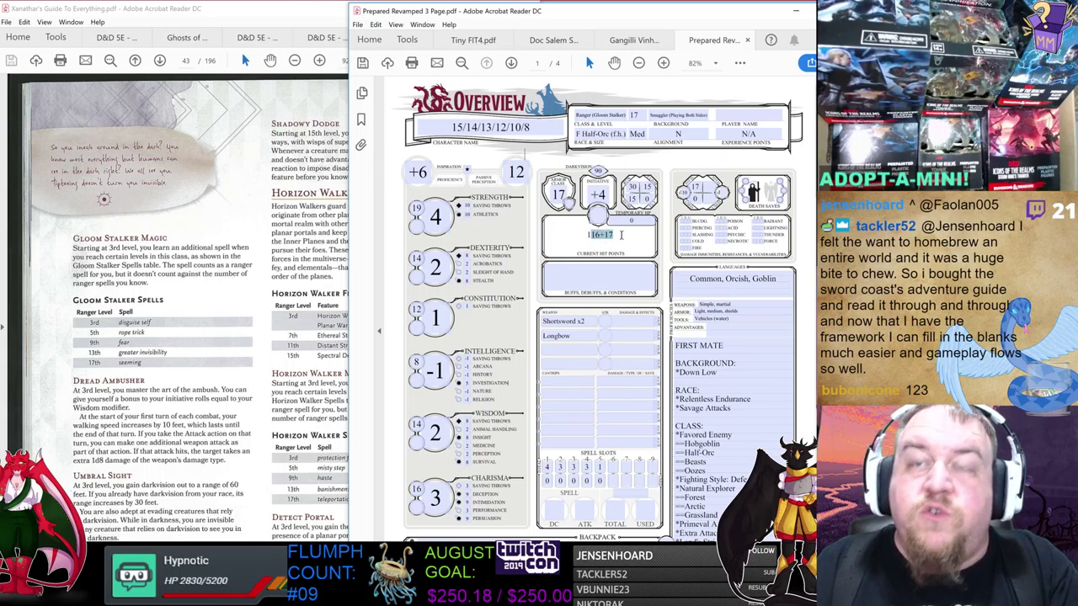
text(123)
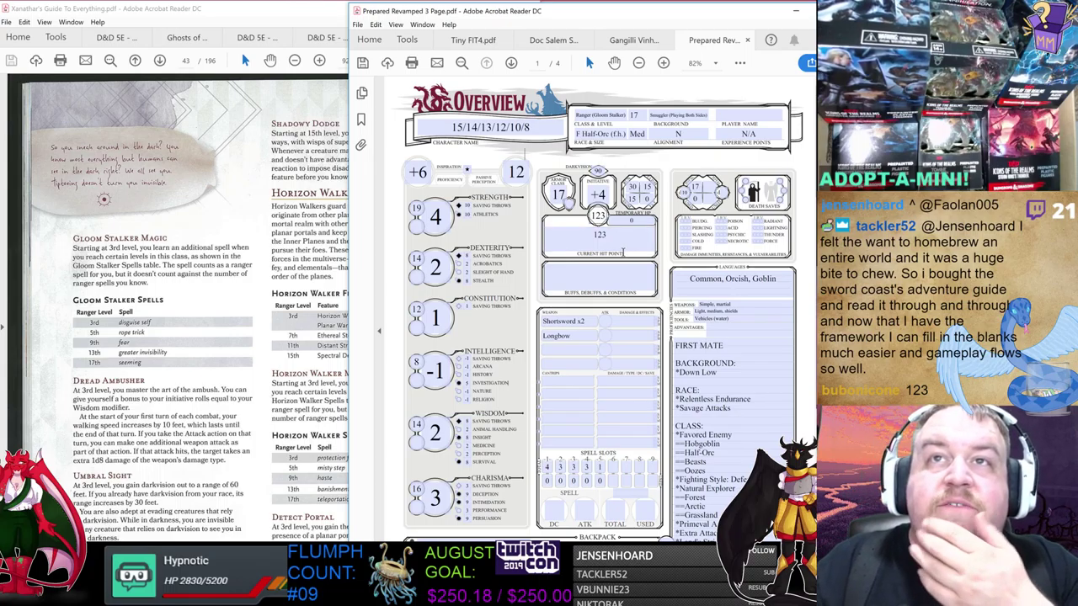
- Clear the ability score list from the character name field
drag(532, 128, 426, 143)
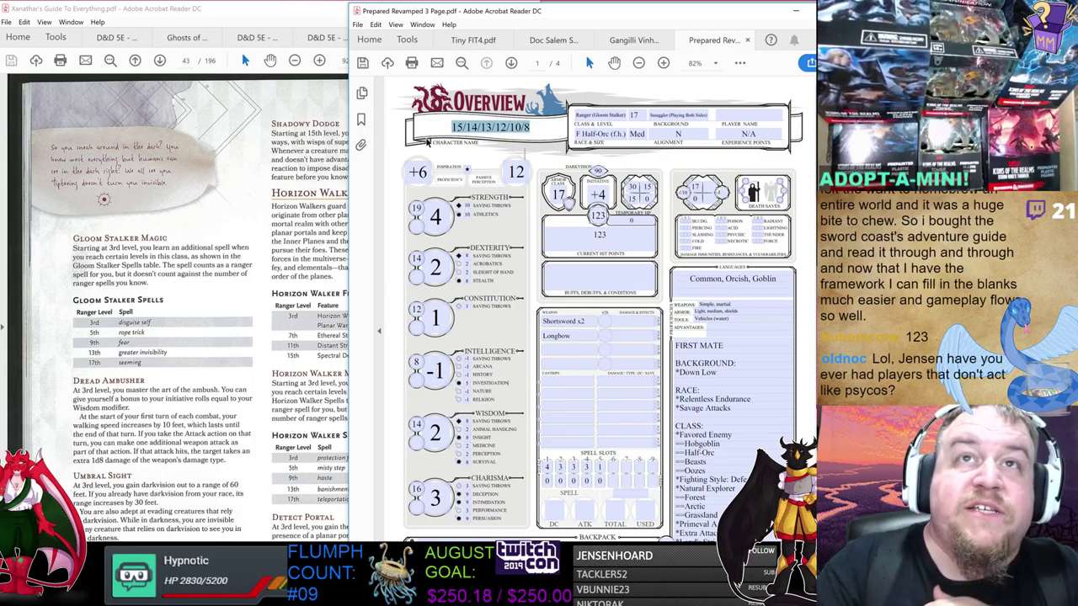
key(BackSpace)
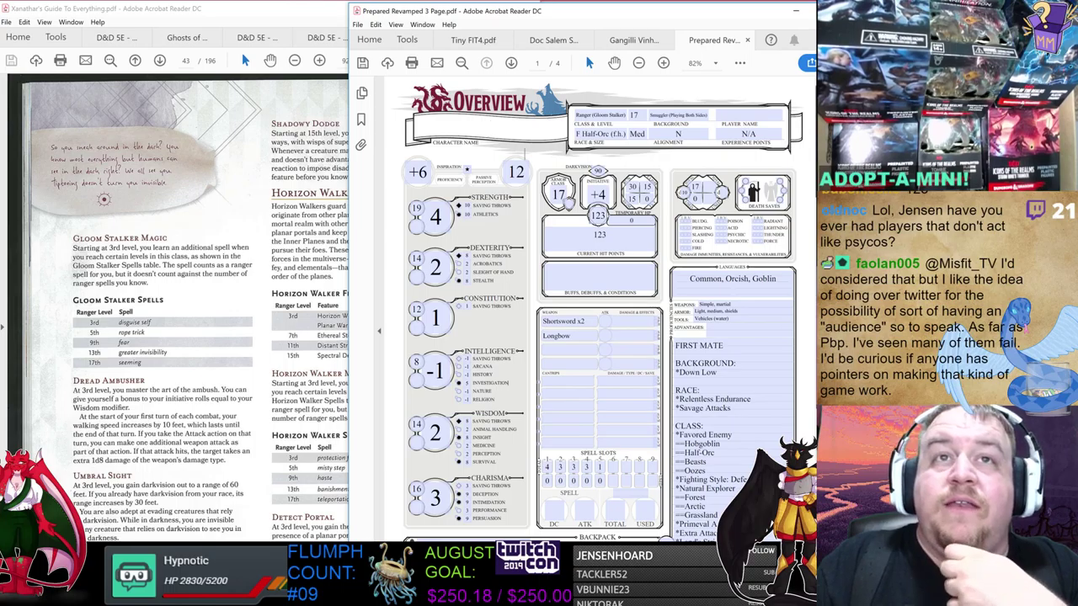
- Enter attack bonuses of +10 for the shortswords and +8 for the longbow, plus spell attack +8 and spell save DC 16
scroll(597, 312, down, 2)
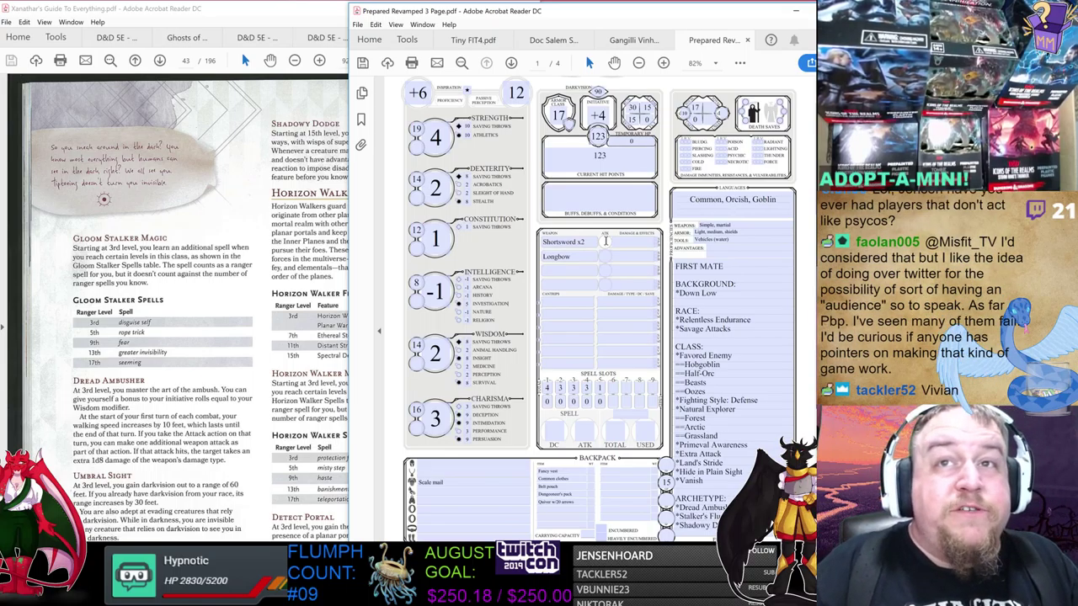
text(+10)
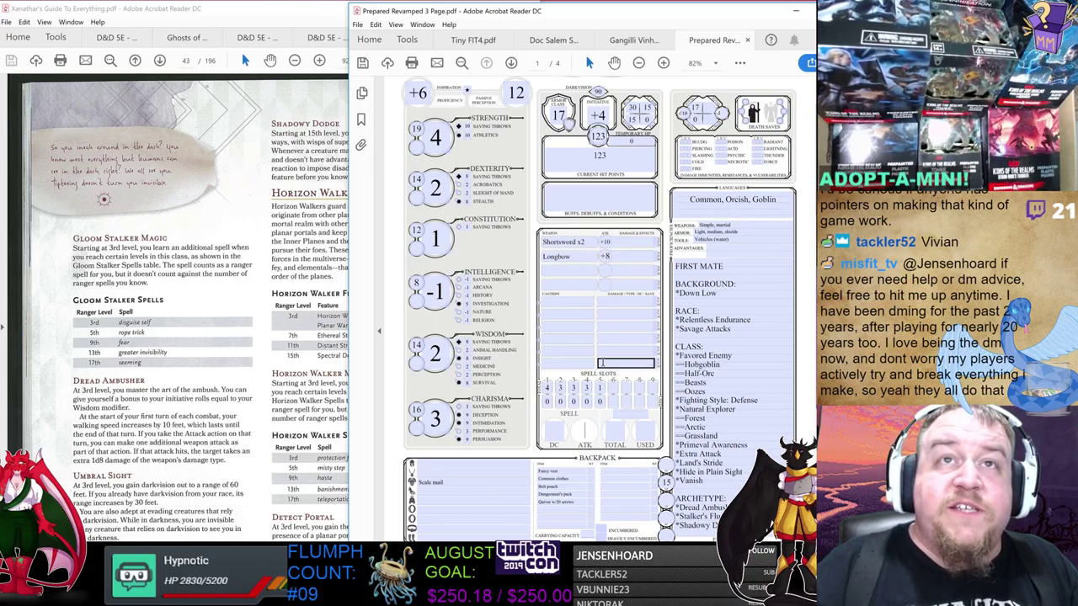
text(+8)
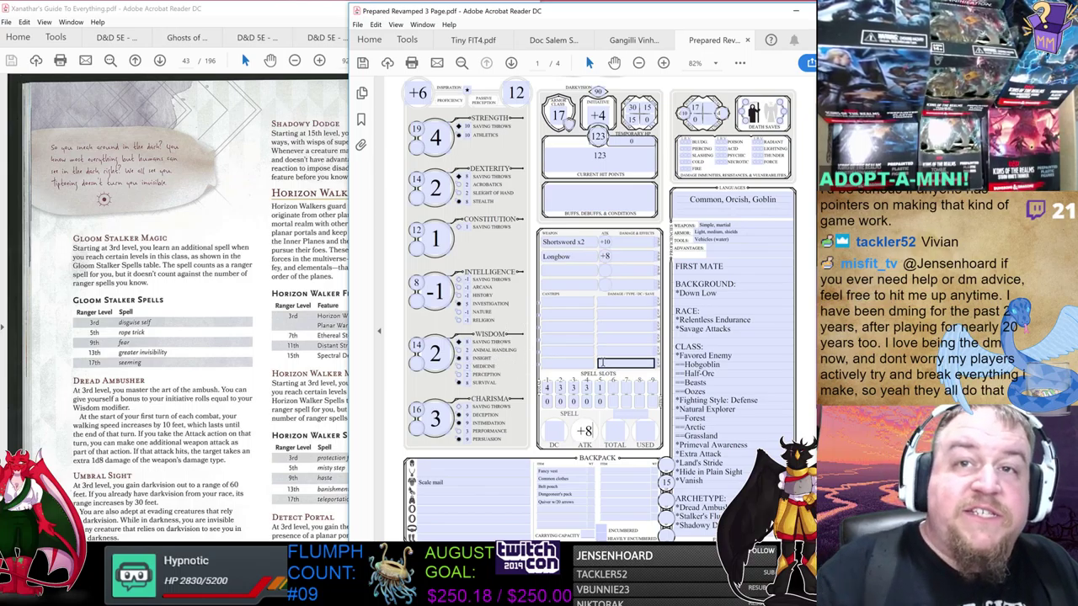
click(555, 430)
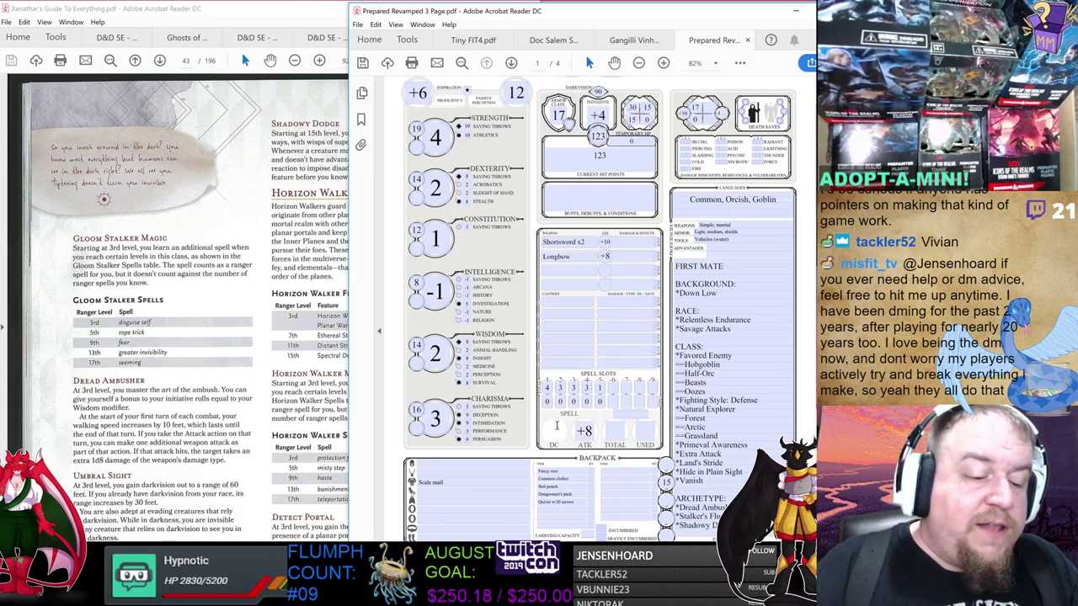
text(16)
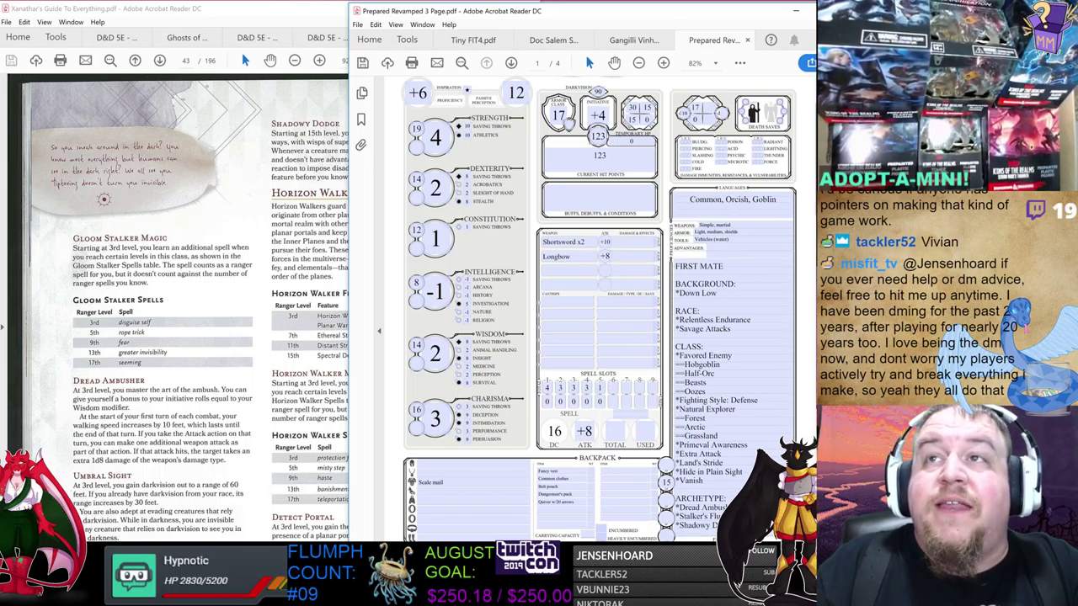
- Fill in the Spells page header with spellcasting ability WIS, save DC 16, attack bonus +8 and spellcasting class Ranger
scroll(810, 141, up, 2)
scroll(772, 344, down, 15)
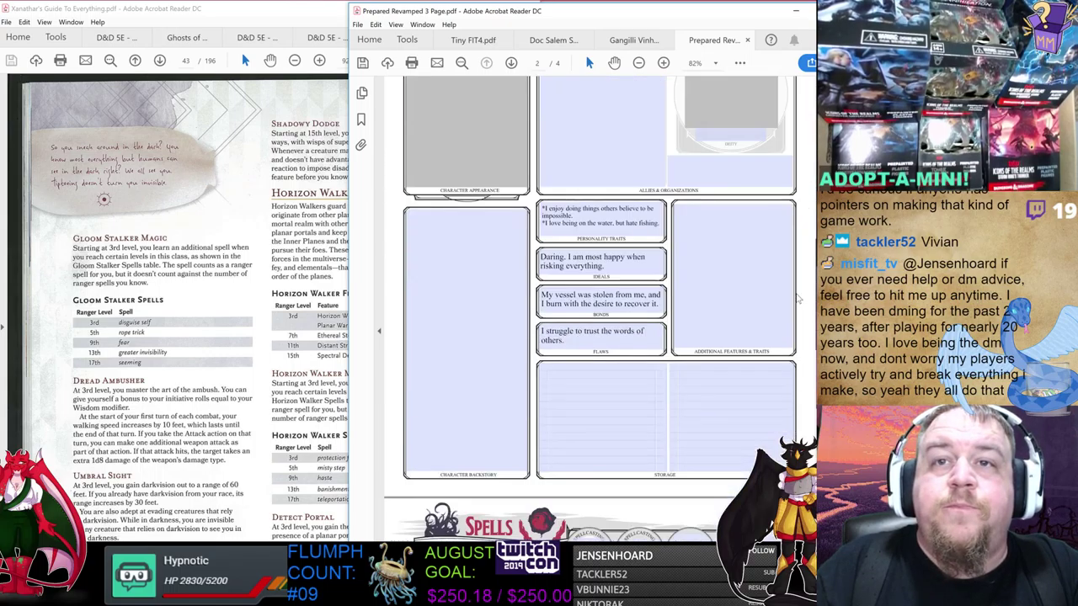
click(590, 217)
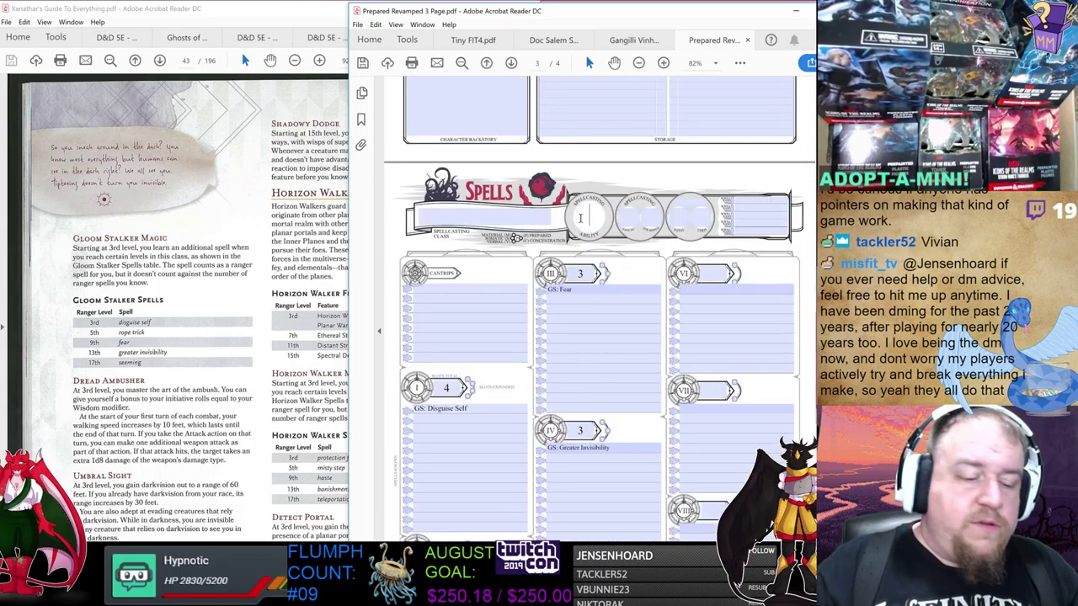
text(WIS)
click(631, 217)
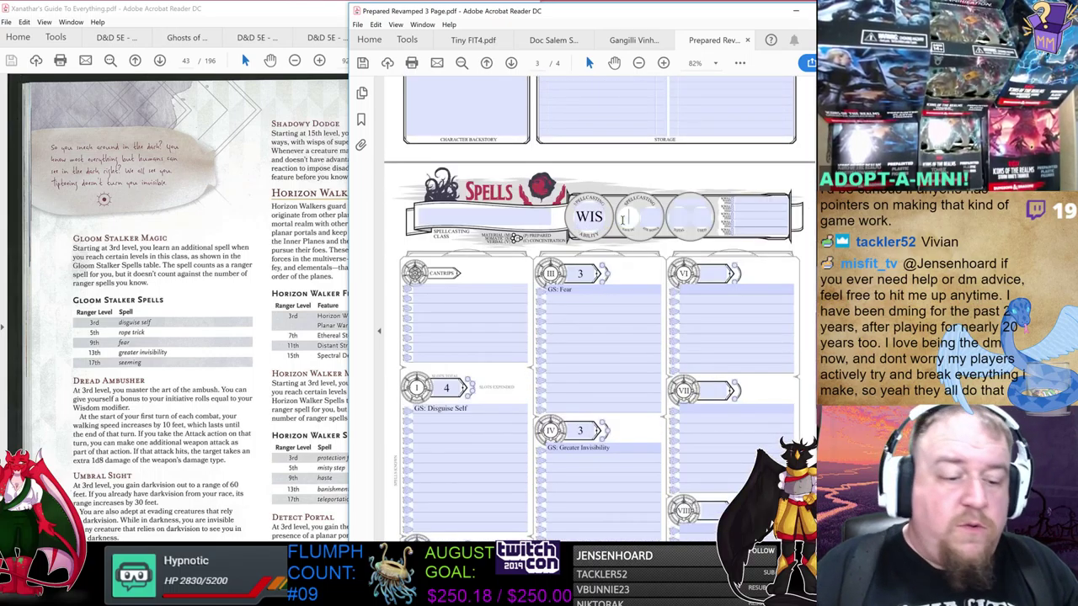
text(16)
click(655, 217)
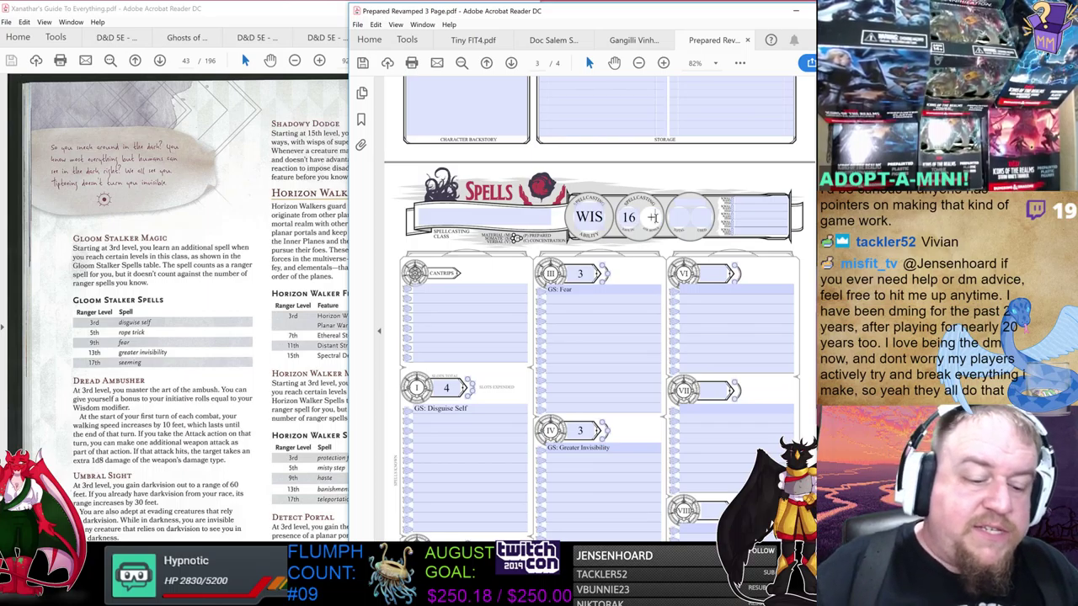
text(+8)
click(515, 218)
text(Ranger)
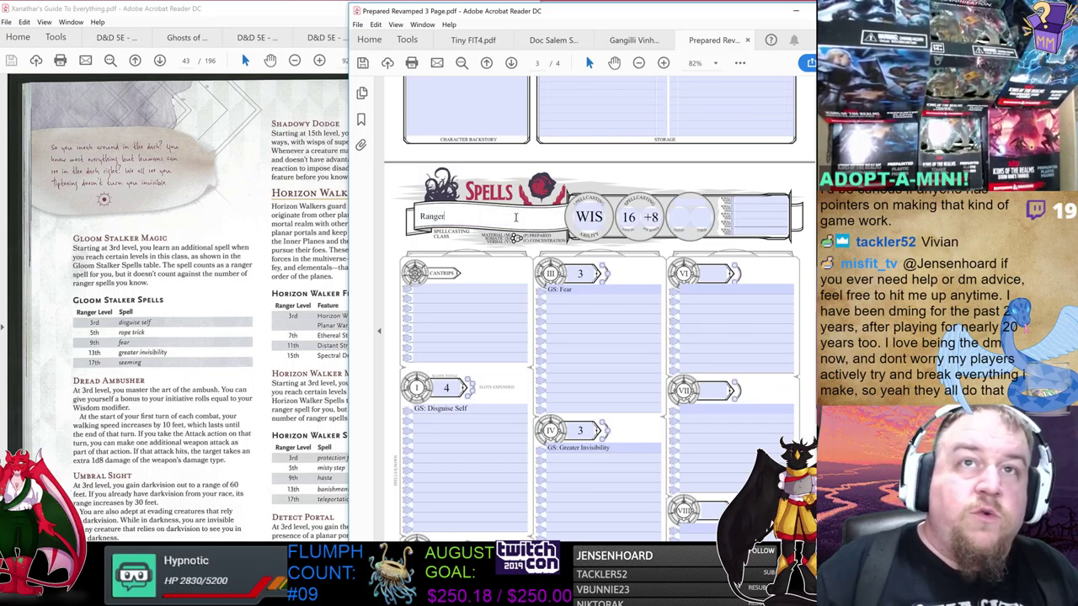
- Check spells known in the Player's Handbook ranger table and add two "LV2 -" placeholder lines under Disguise Self in the 1st-level spells
scroll(512, 284, down, 2)
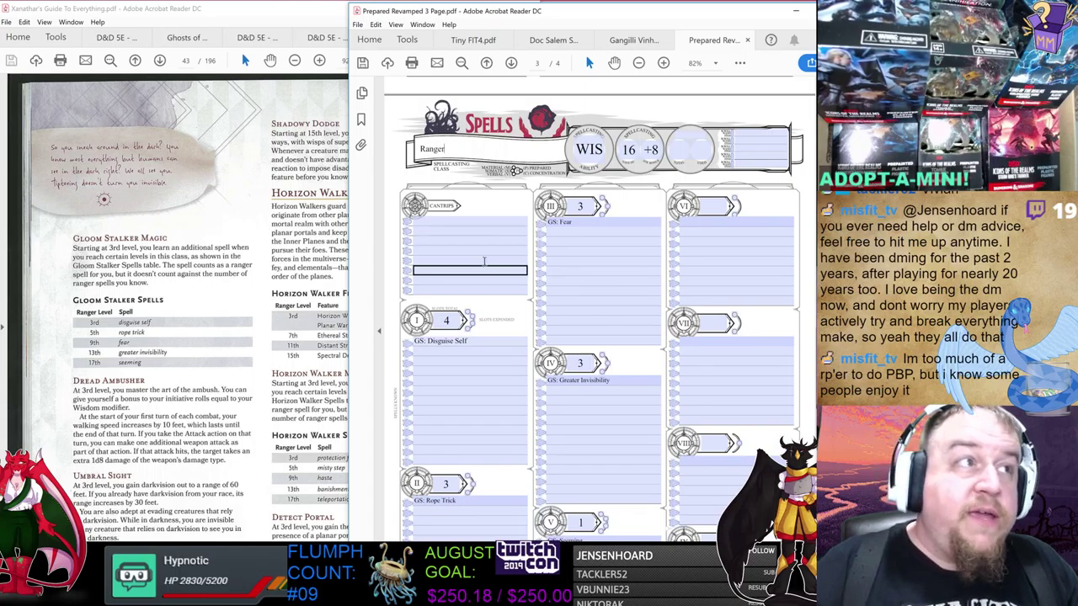
scroll(492, 277, down, 2)
click(116, 37)
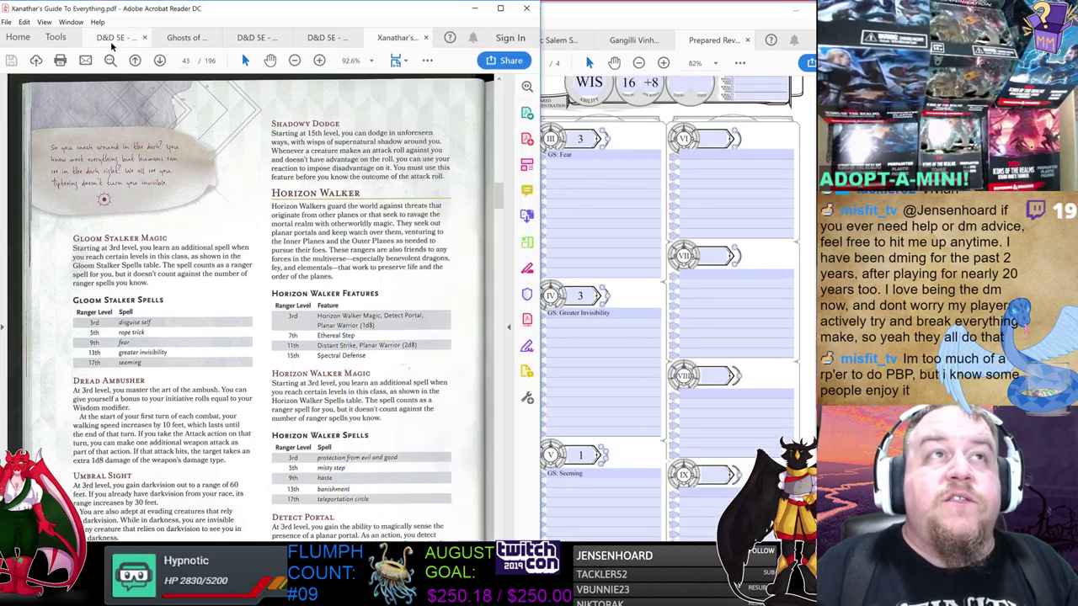
scroll(256, 280, down, 3)
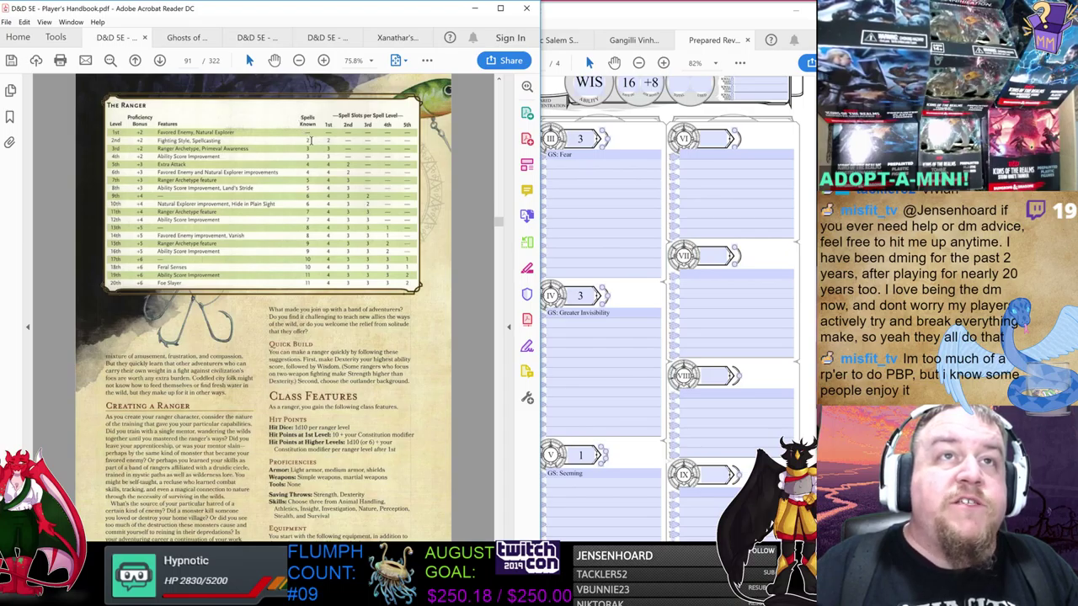
click(581, 200)
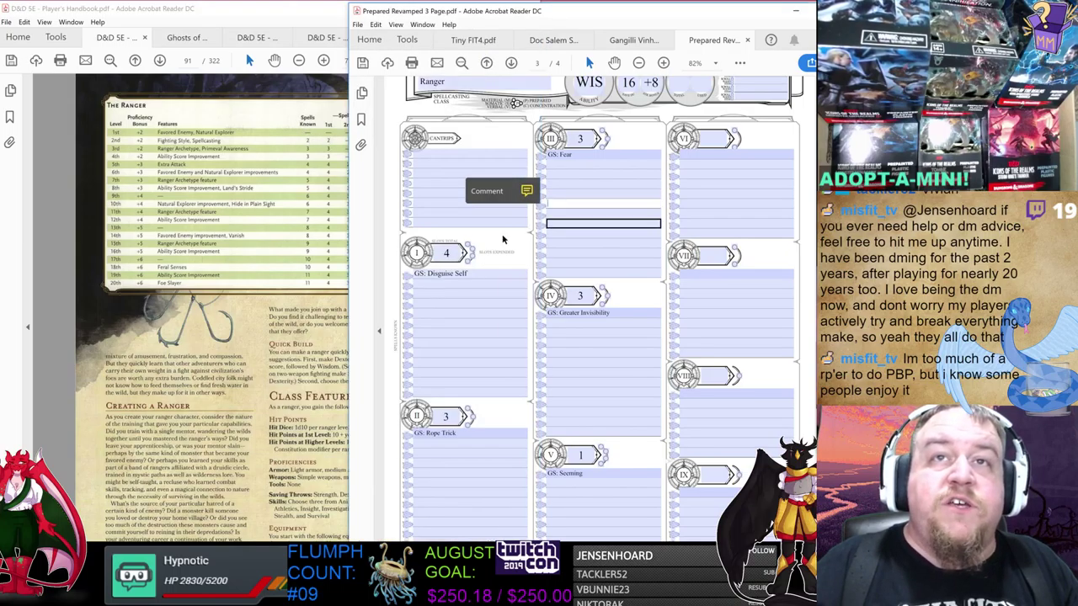
click(436, 287)
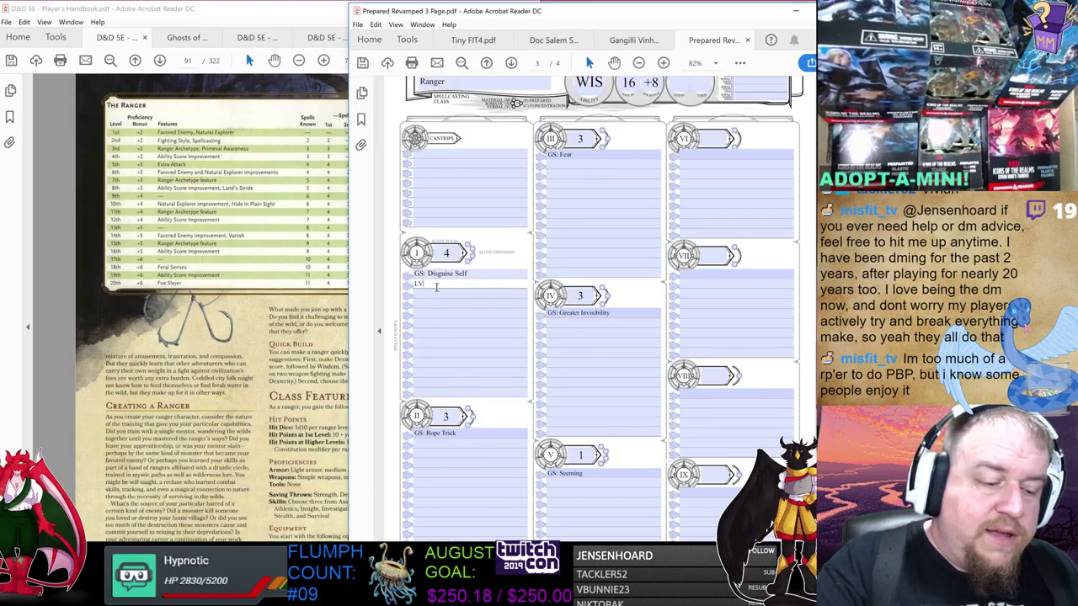
text(LV2 -)
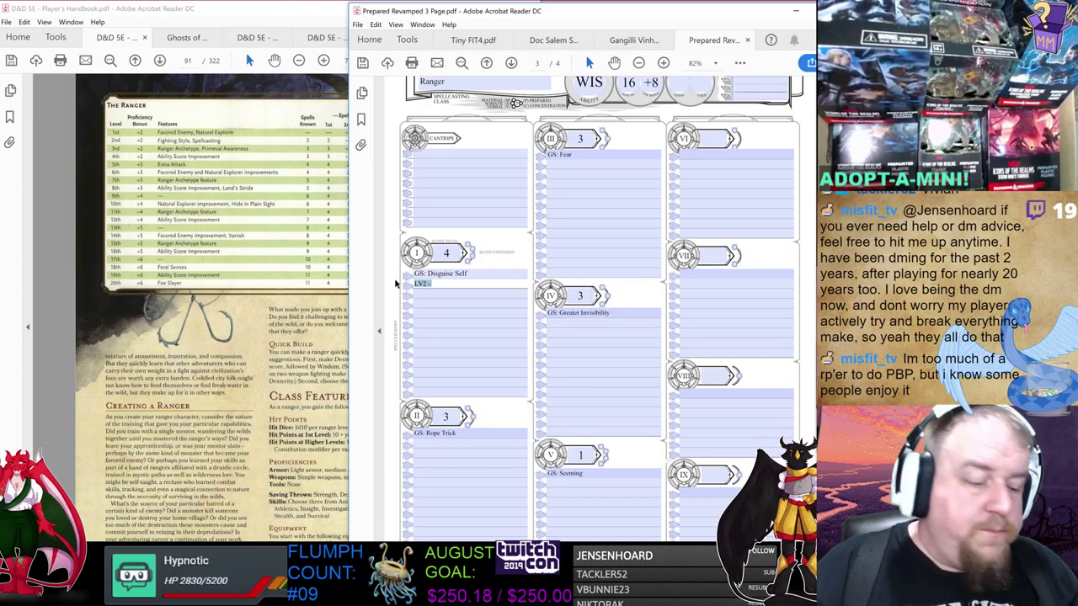
key(Tab)
text(LV2 -)
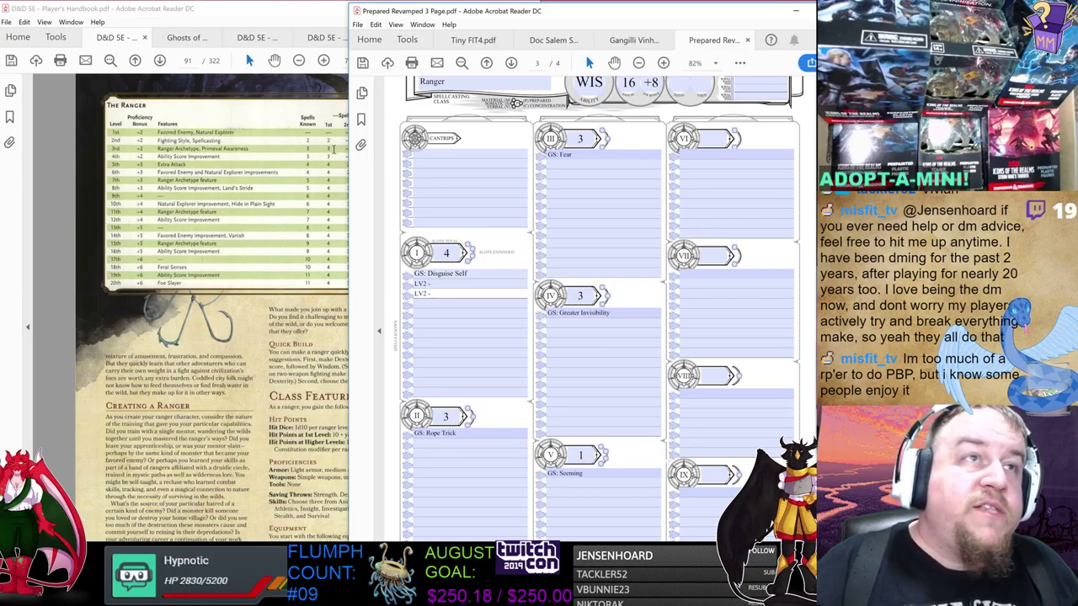
- Add an "LV3 -" placeholder line below the two LV2 lines in the 1st-level spells
key(Tab)
text(LV2 -)
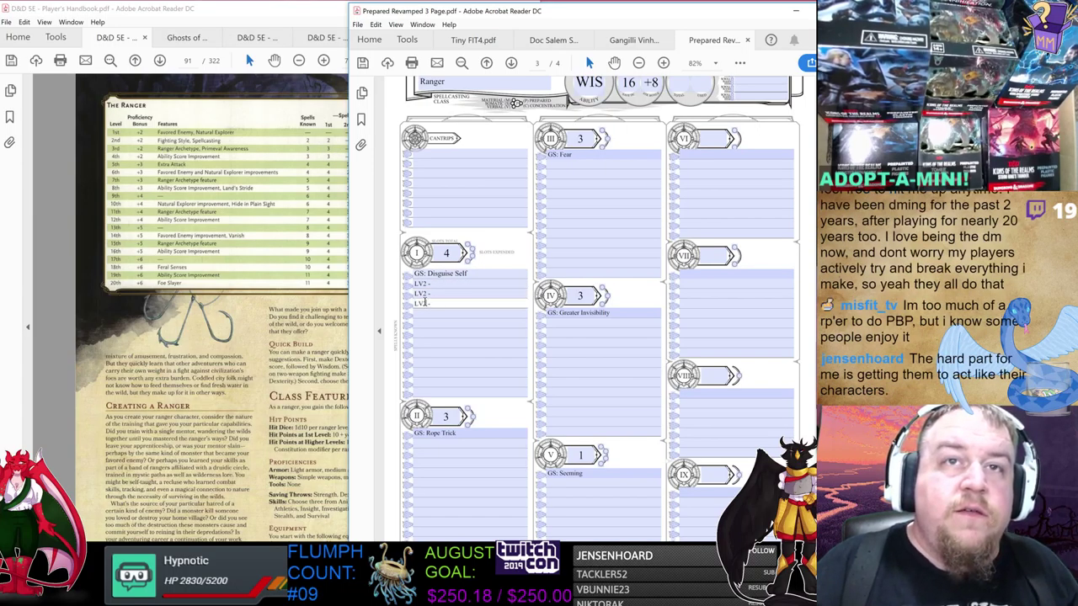
key(BackSpace)
key(BackSpace)
key(BackSpace)
text(3 -)
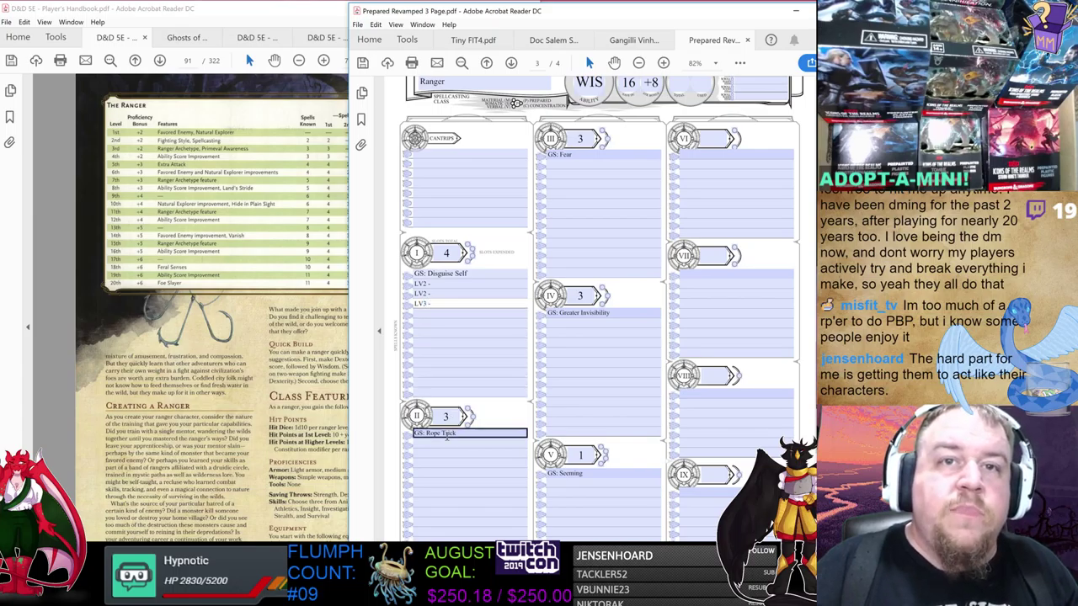
- Following the ranger table, add "LV5 -" and "LV7 -" placeholder lines under Rope Trick in the 2nd-level spells
click(455, 432)
click(313, 171)
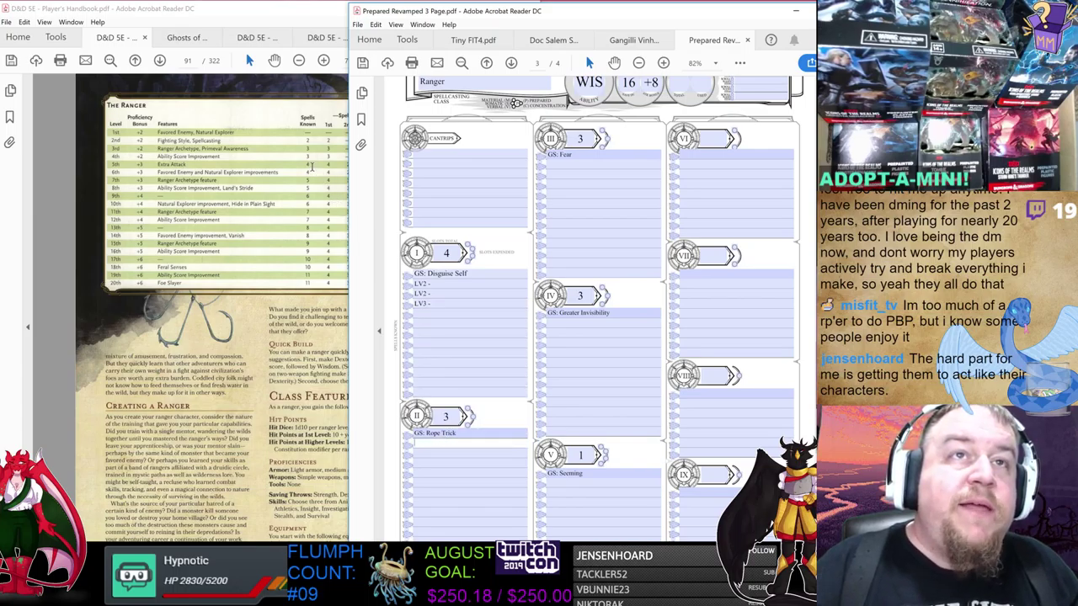
click(436, 432)
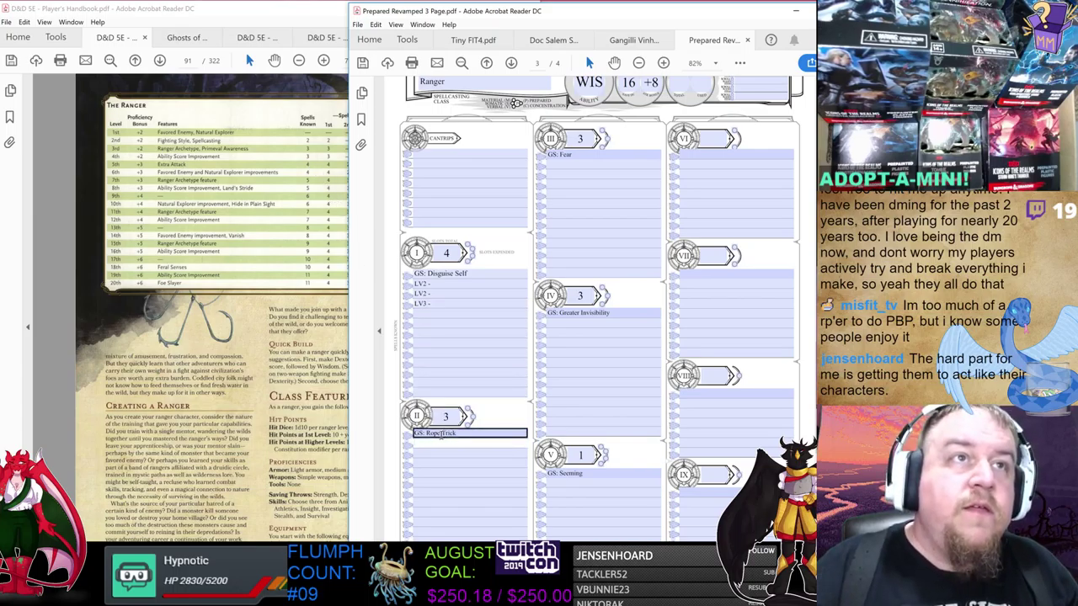
click(421, 442)
text(LV1 -)
key(Return)
text(LV2 -)
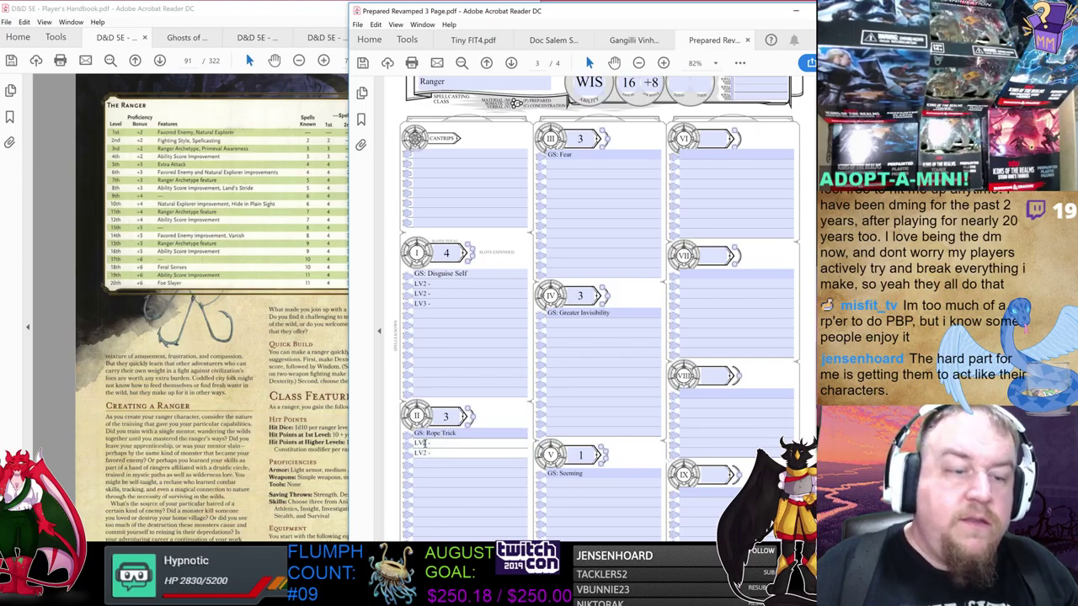
click(425, 452)
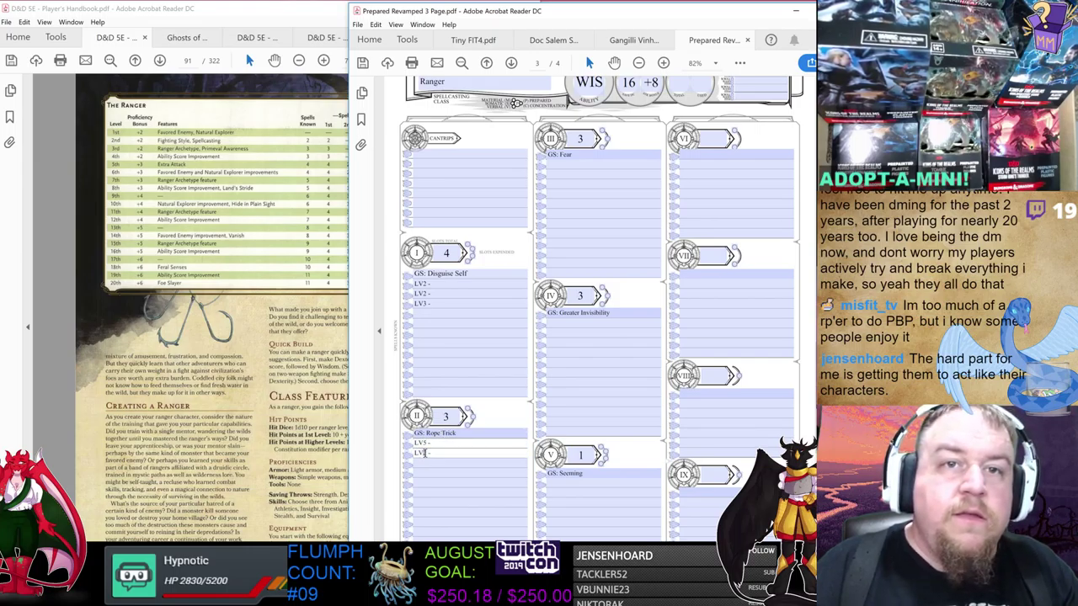
- Following the ranger table, add "LV9 -" and "LV11 -" placeholder lines under Fear in the 3rd-level spells
click(552, 192)
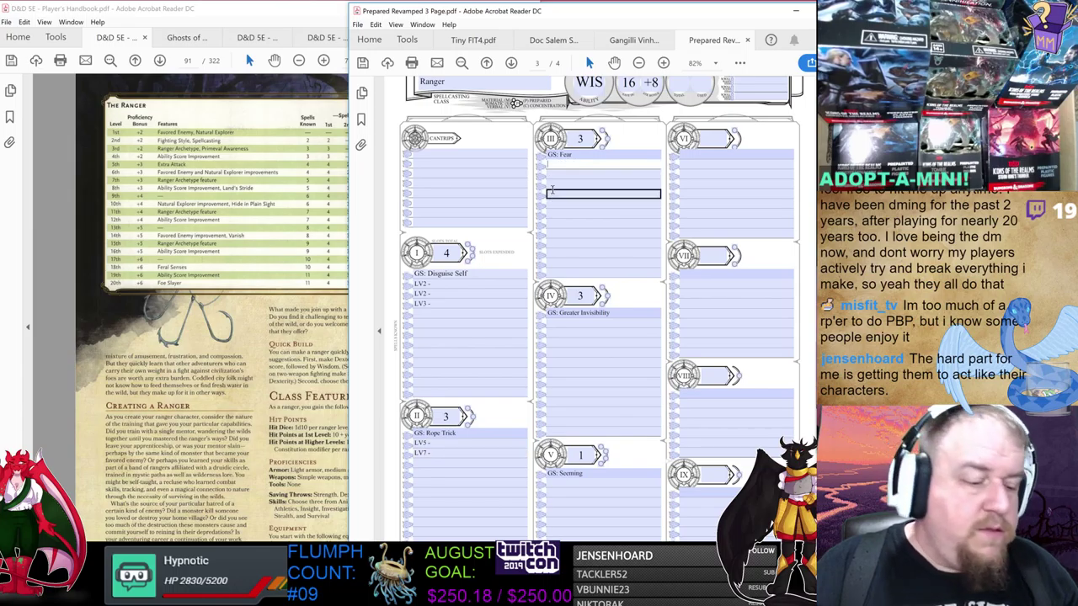
text(LV2 -)
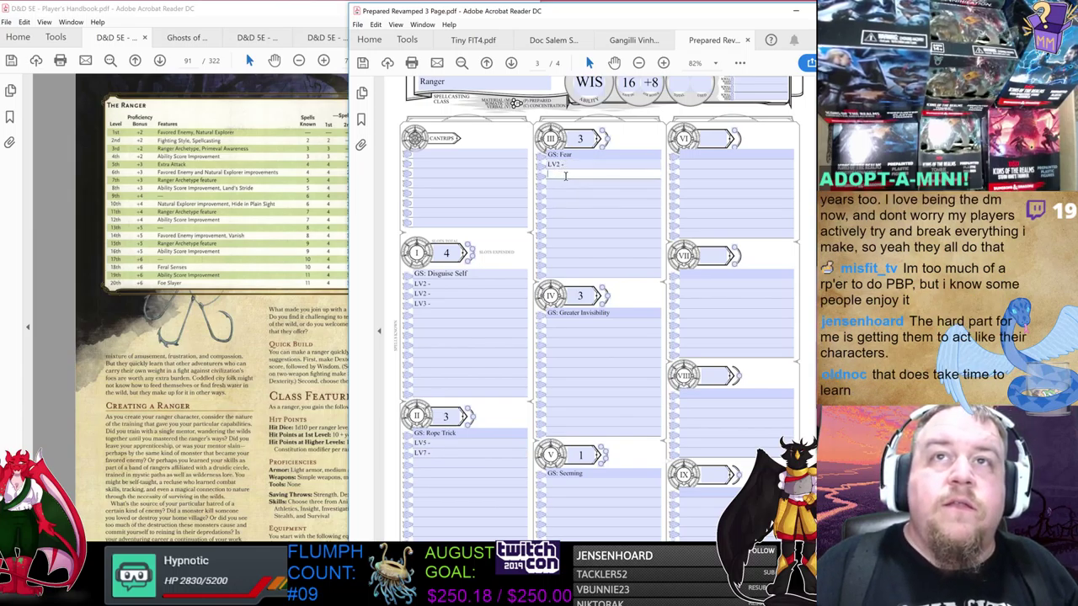
text(LV2 -)
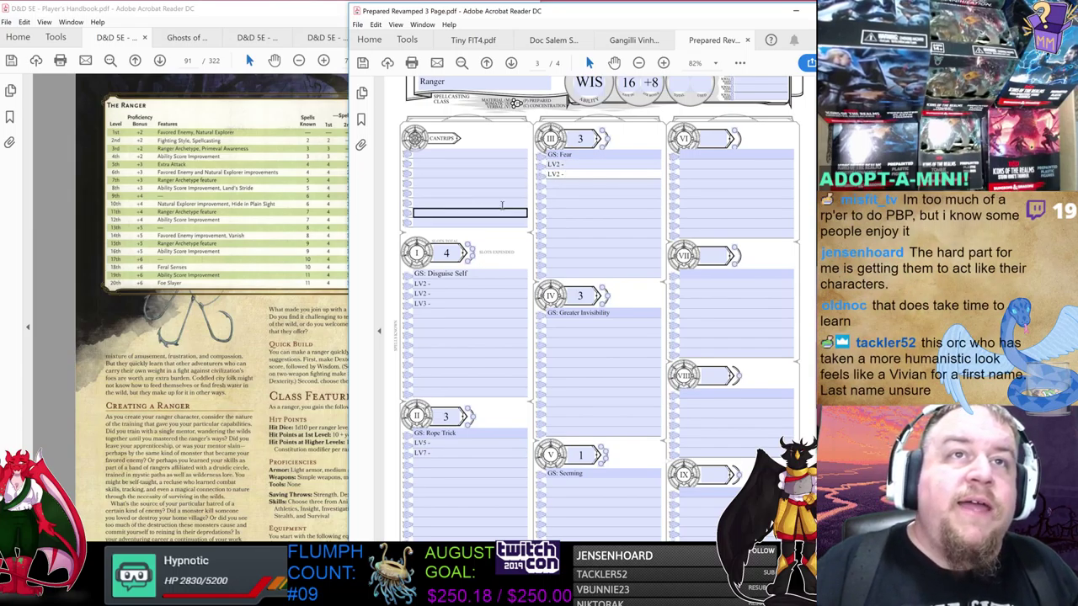
click(562, 164)
key(BackSpace)
text(4)
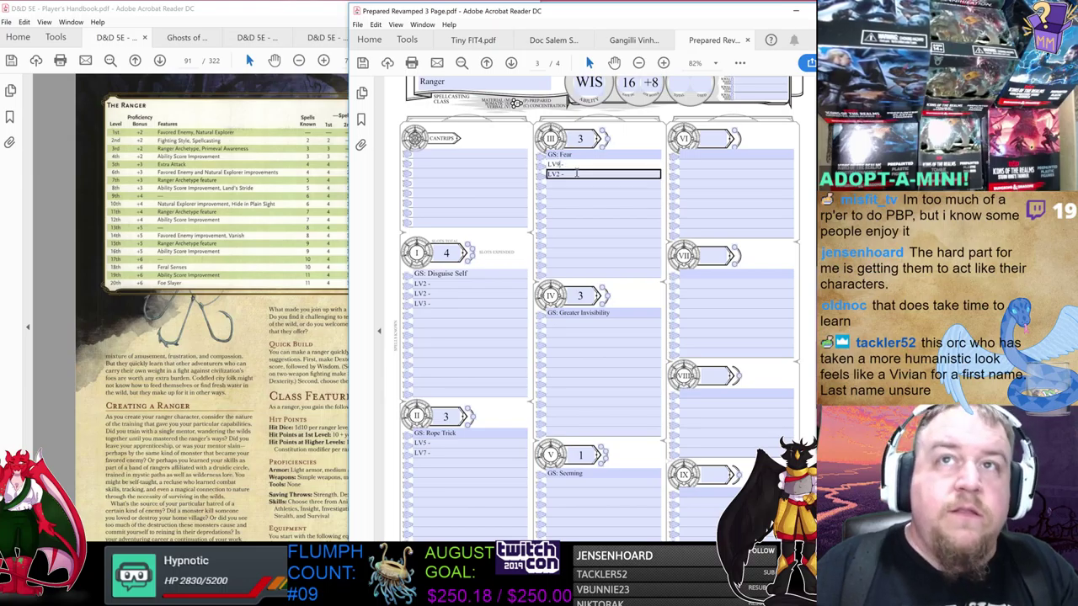
click(558, 174)
key(BackSpace)
text(11)
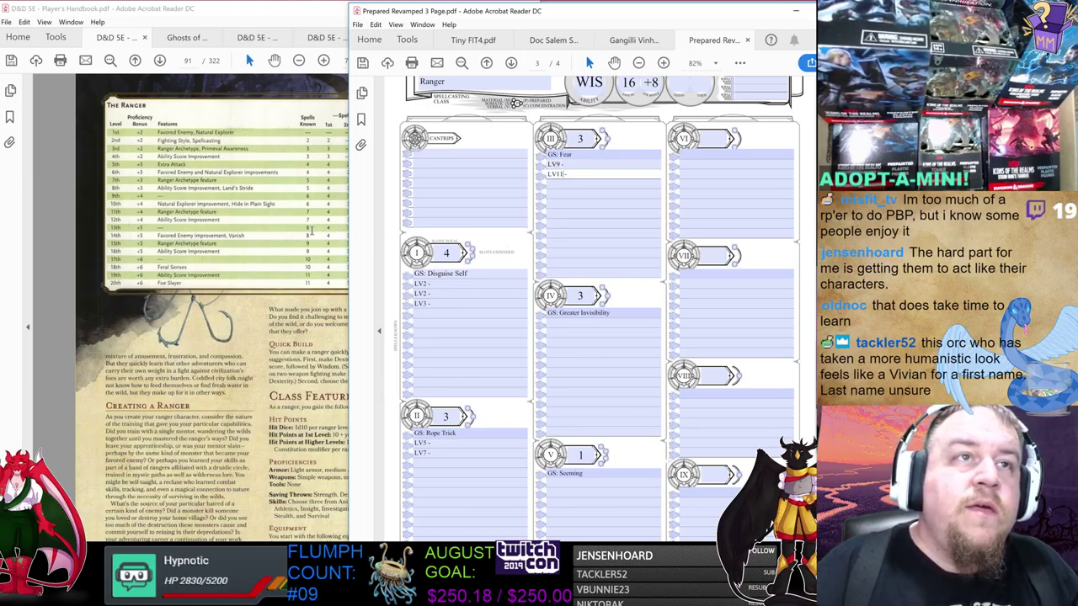
- Add "LV13 -" and "LV15 -" placeholder lines under Greater Invisibility in the 4th-level spells
click(558, 325)
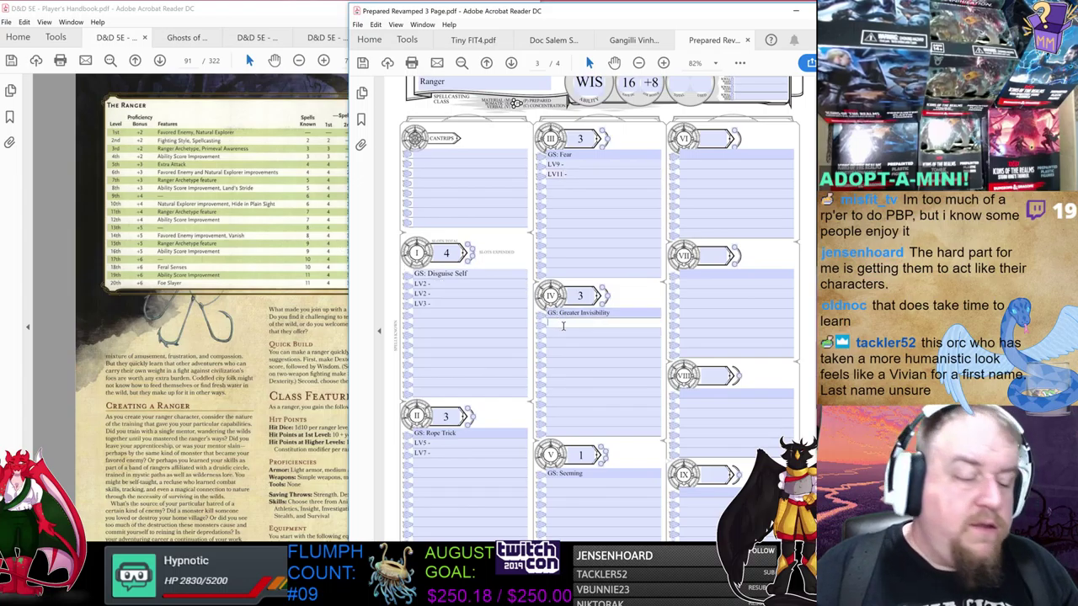
text(LV2 - LV2 -)
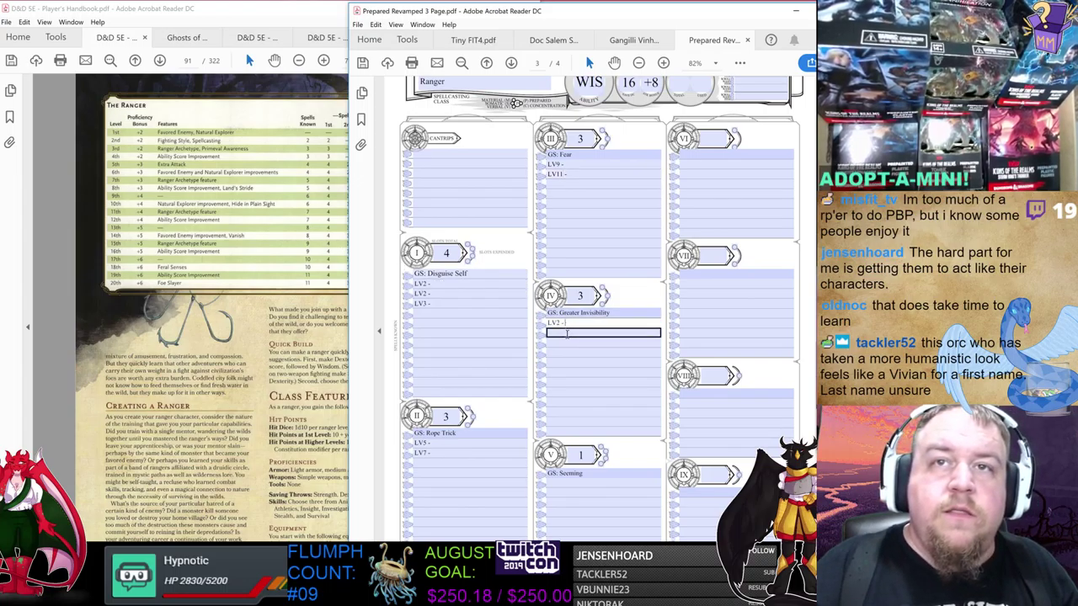
key(BackSpace)
text(13)
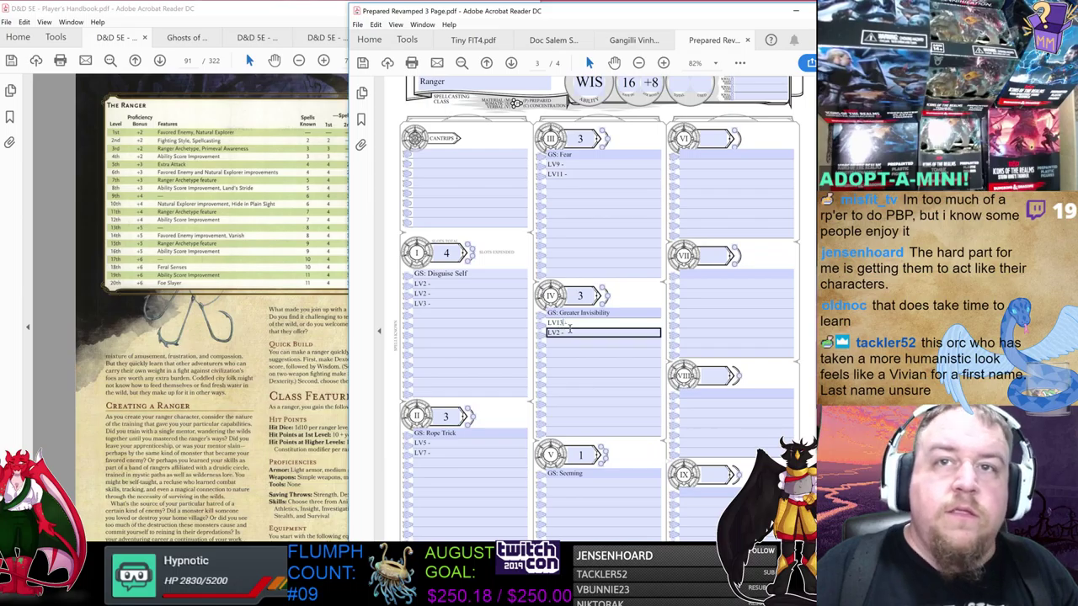
click(556, 333)
key(BackSpace)
text(15)
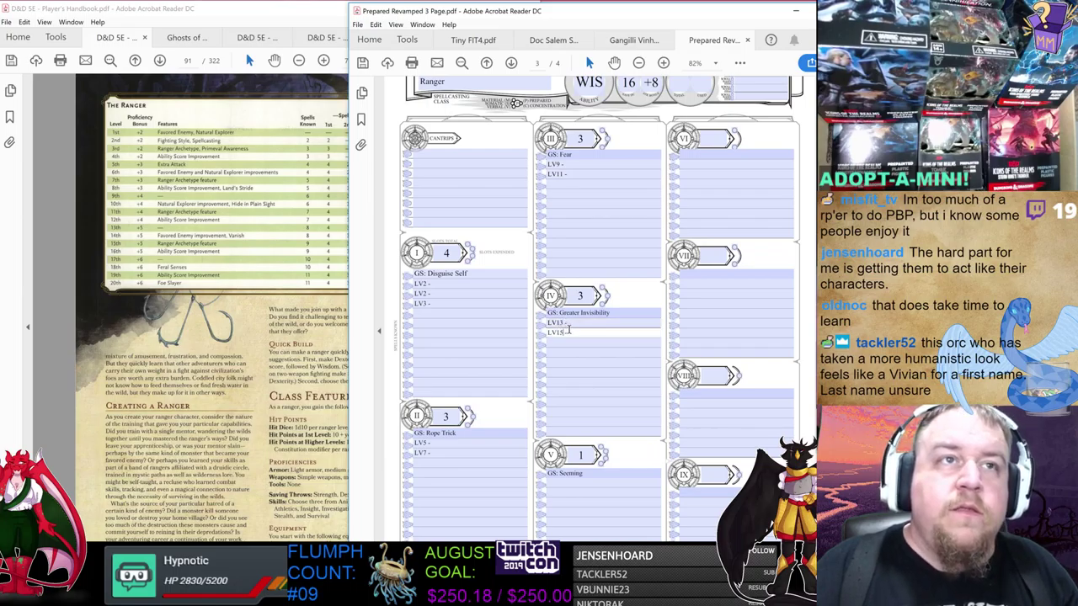
click(534, 314)
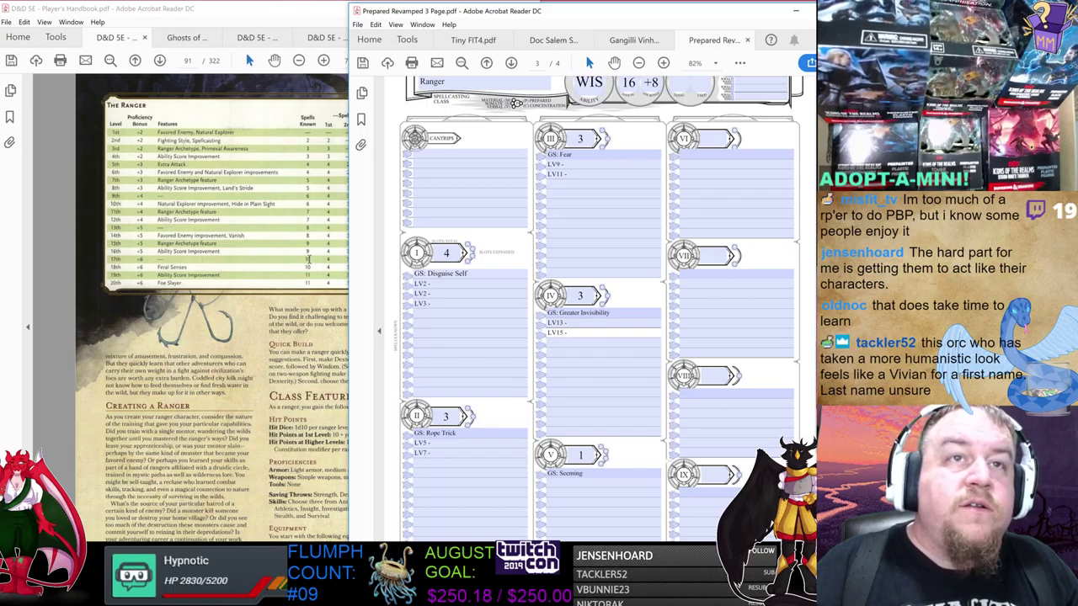
- Add an "LV17 -" placeholder line under Seeming in the 5th-level spells
click(558, 482)
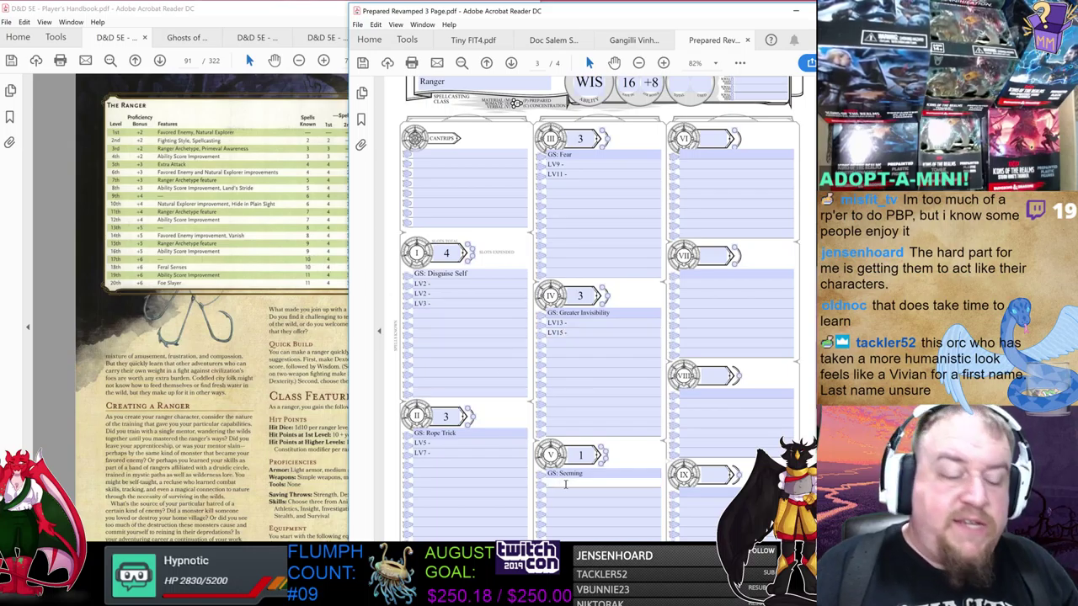
text(LV1 -)
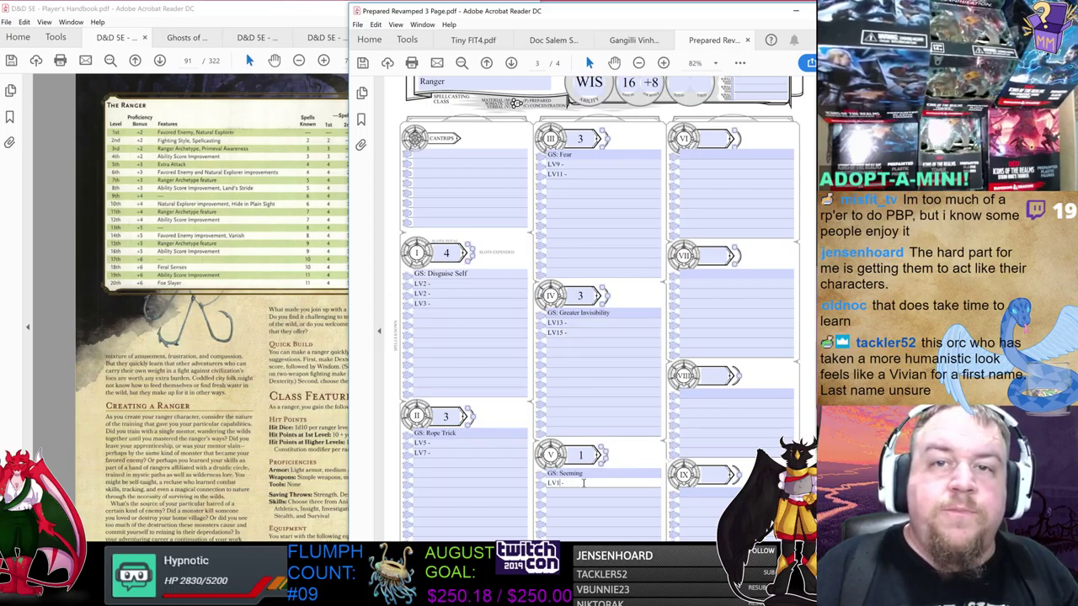
scroll(592, 485, down, 1)
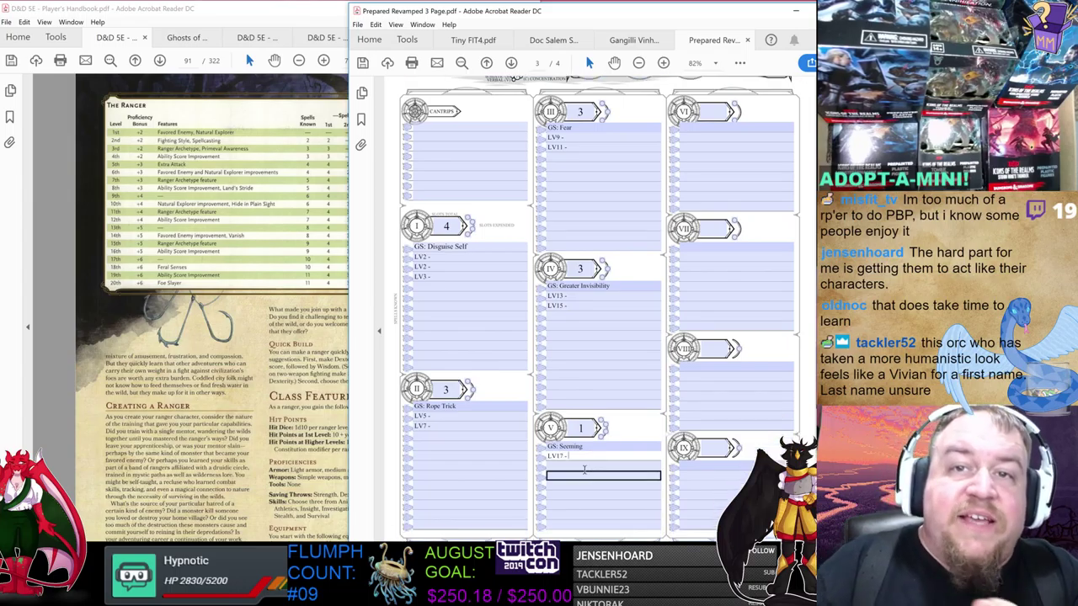
key(shift+Tab)
click(566, 425)
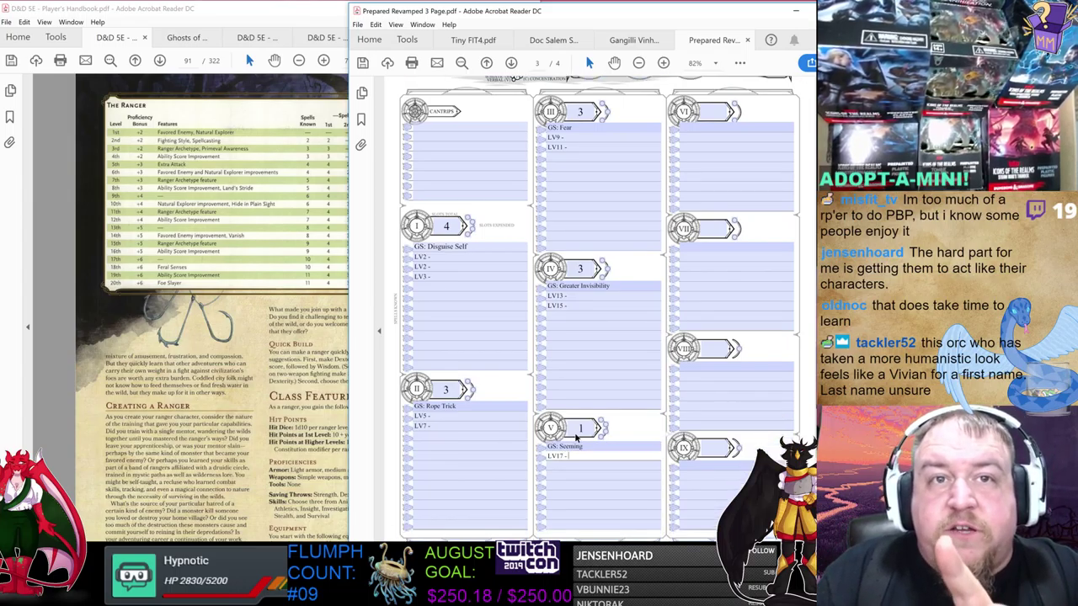
click(590, 400)
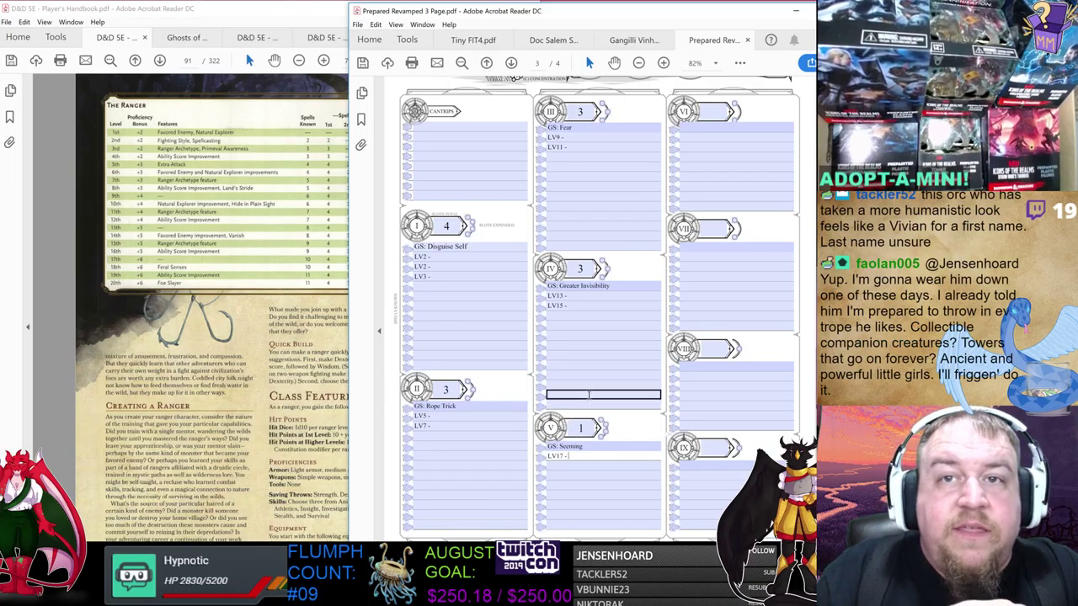
scroll(614, 320, up, 1)
scroll(629, 259, down, 1)
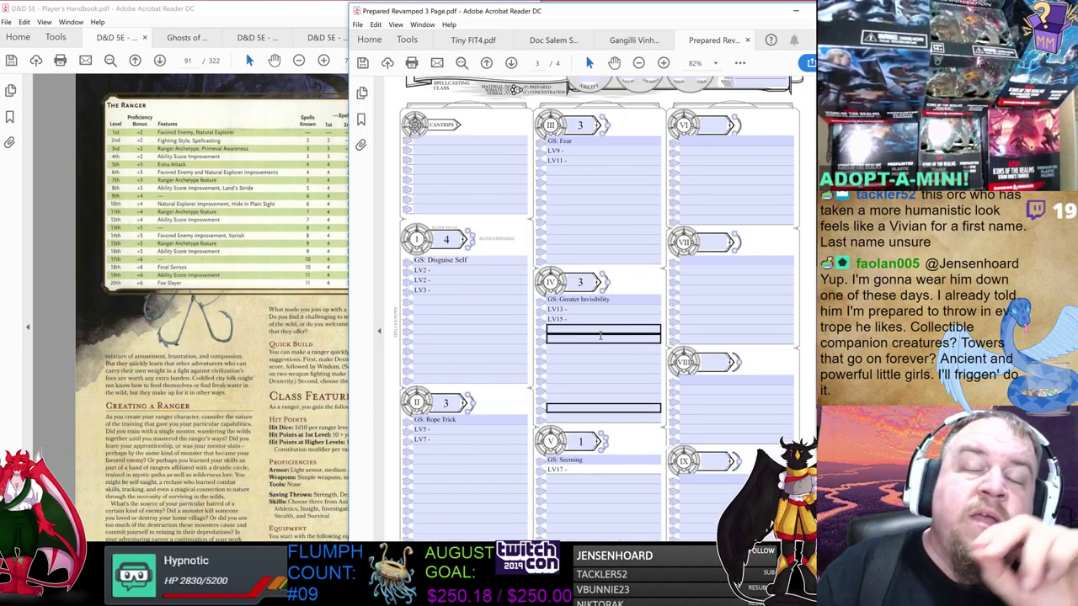
click(600, 368)
click(600, 377)
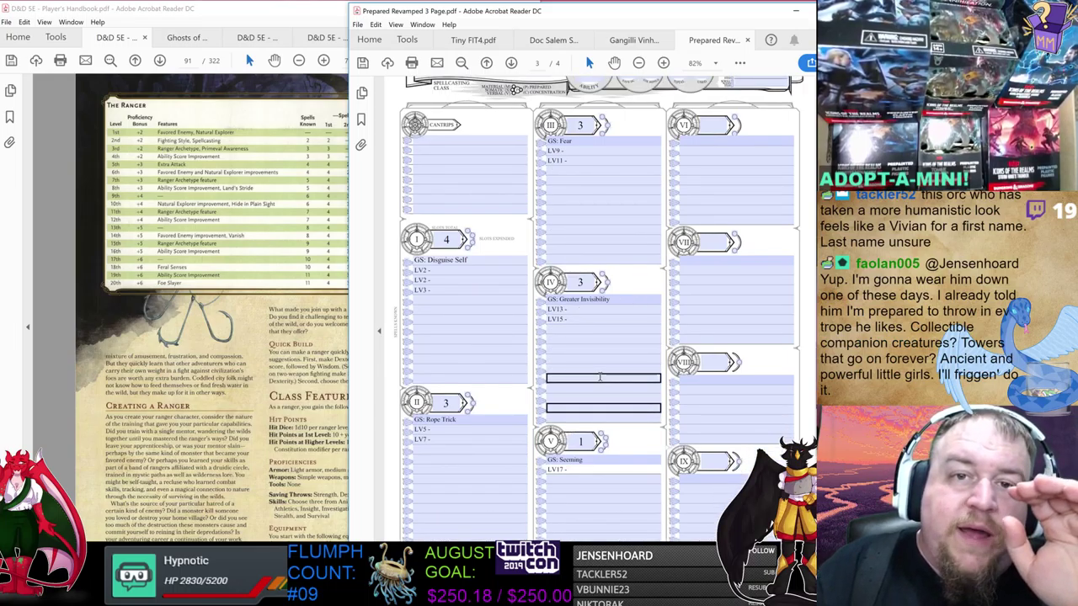
click(612, 370)
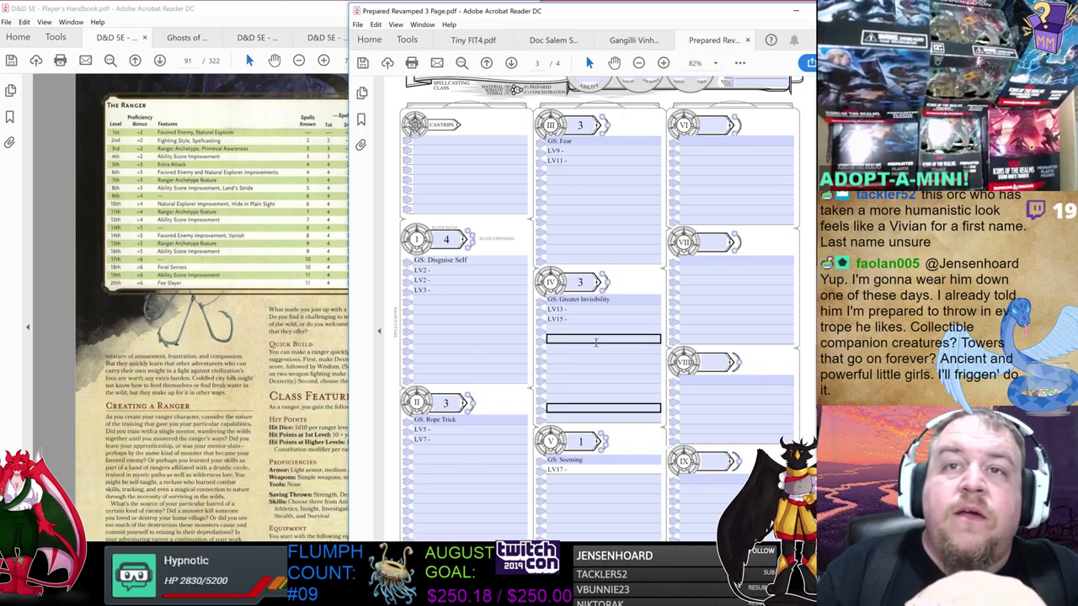
click(591, 508)
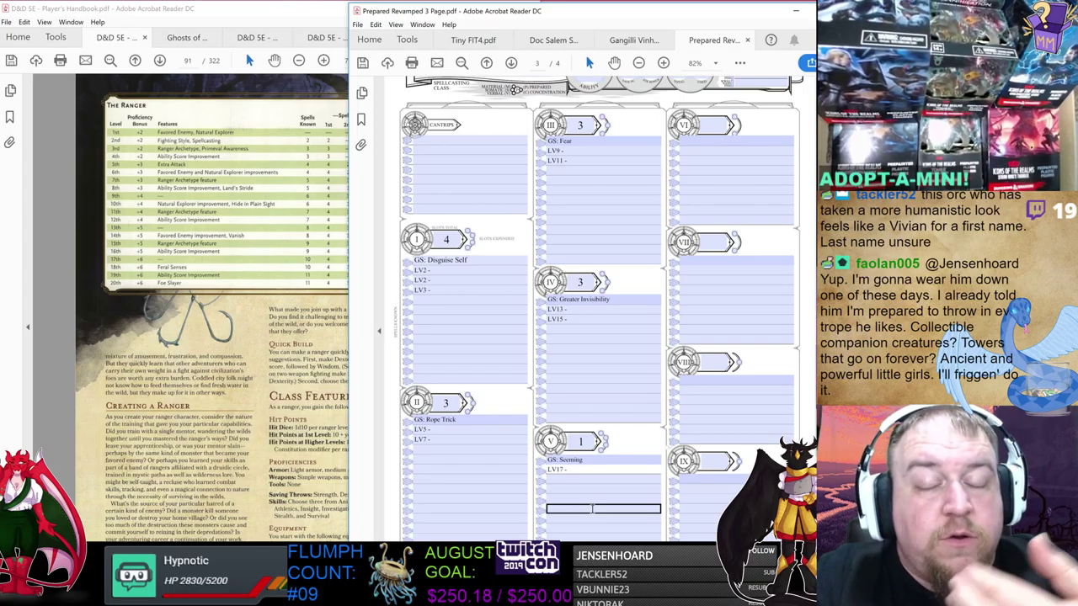
click(421, 317)
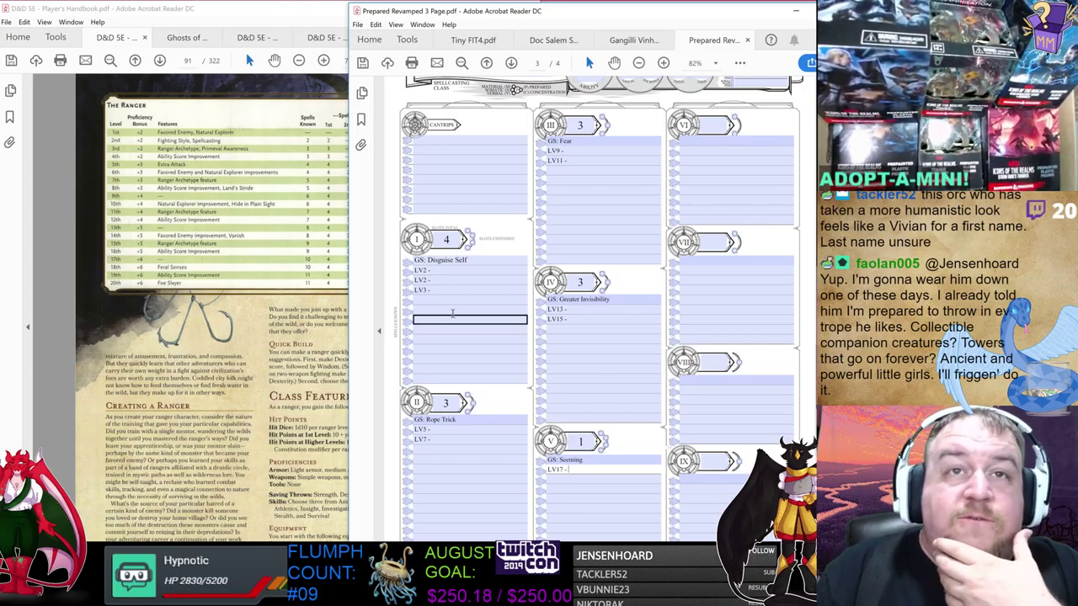
click(415, 289)
drag(415, 289, 451, 292)
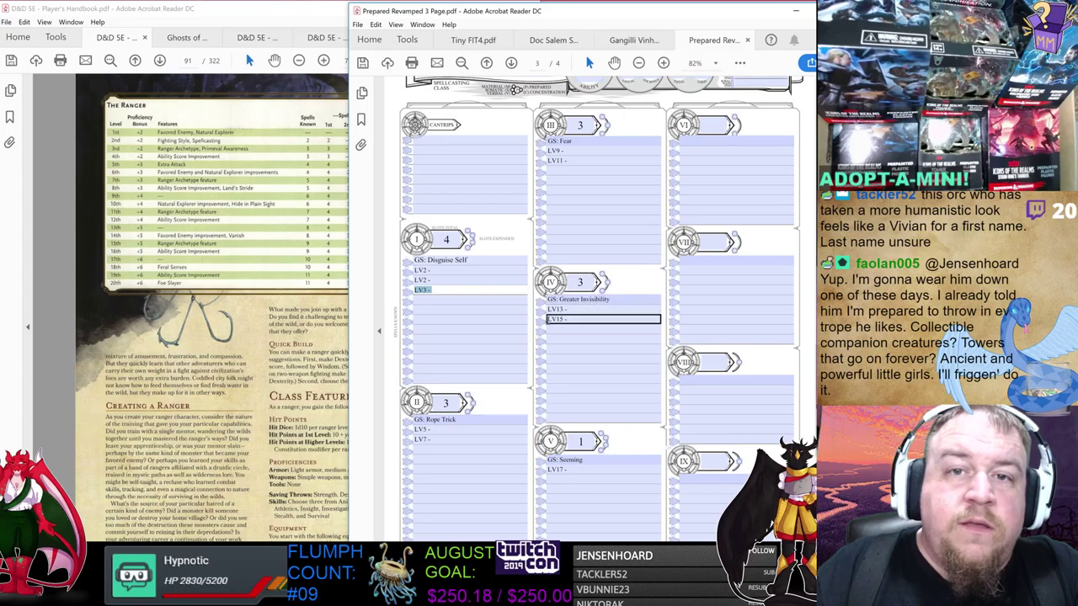
- Read the ranger's Spellcasting, Spell Slots and Spells Known rules in the Player's Handbook
click(293, 379)
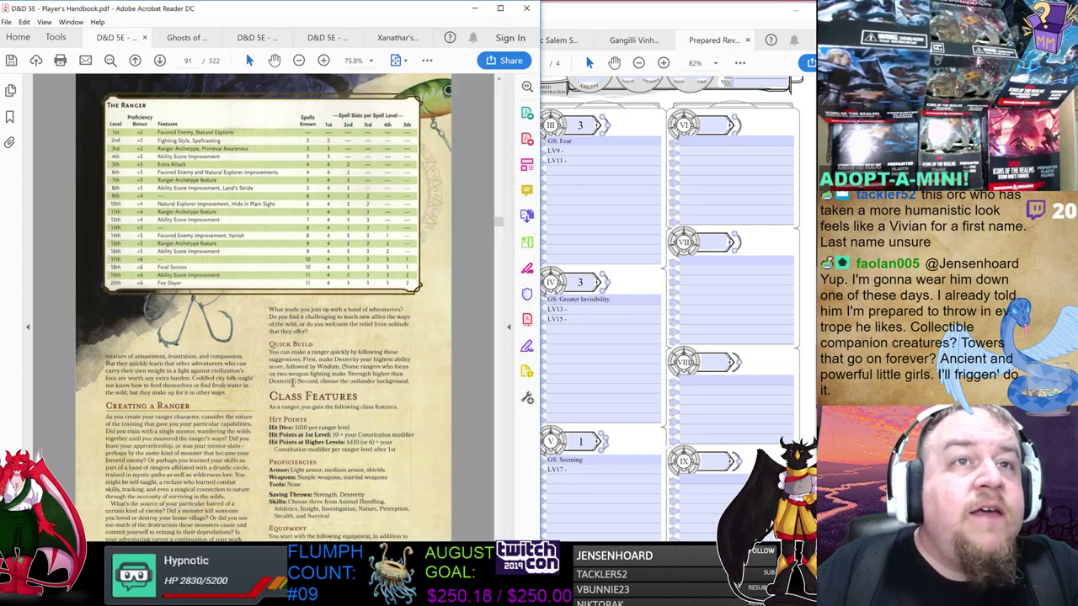
scroll(318, 348, down, 2)
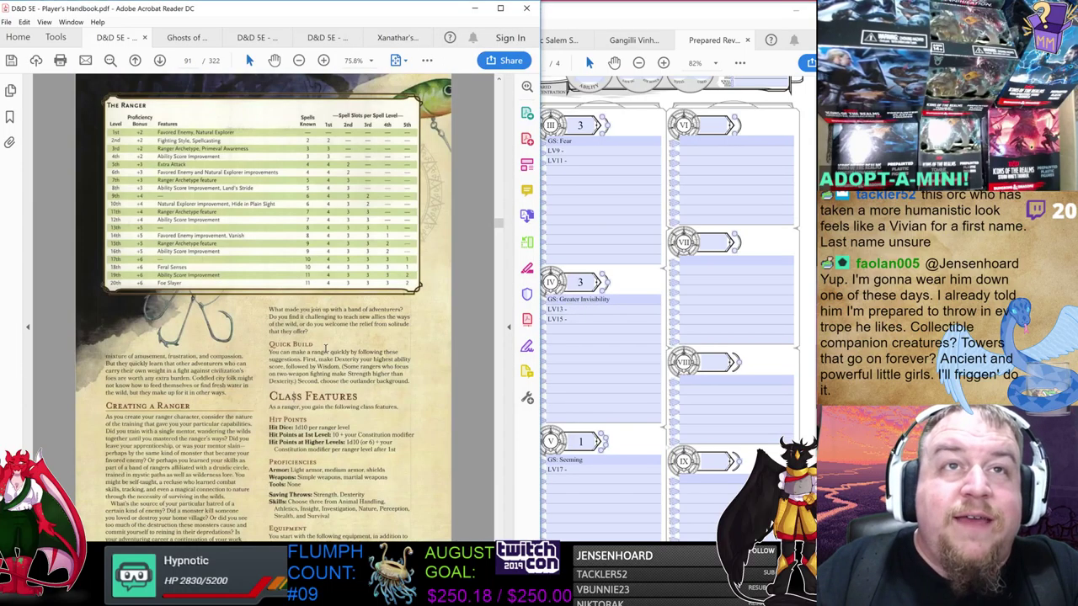
scroll(331, 335, up, 1)
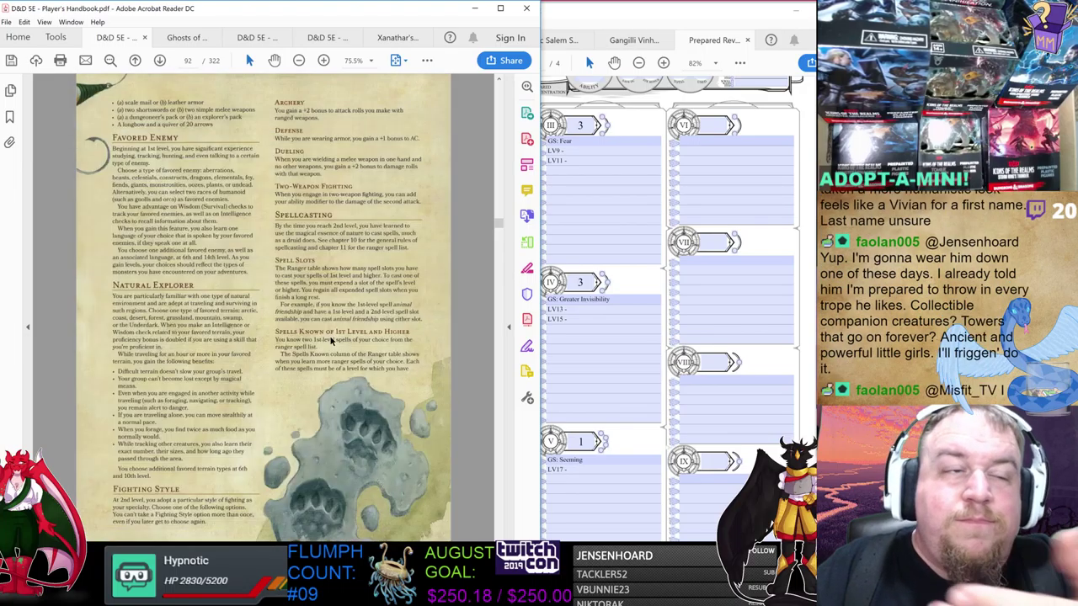
scroll(332, 334, down, 1)
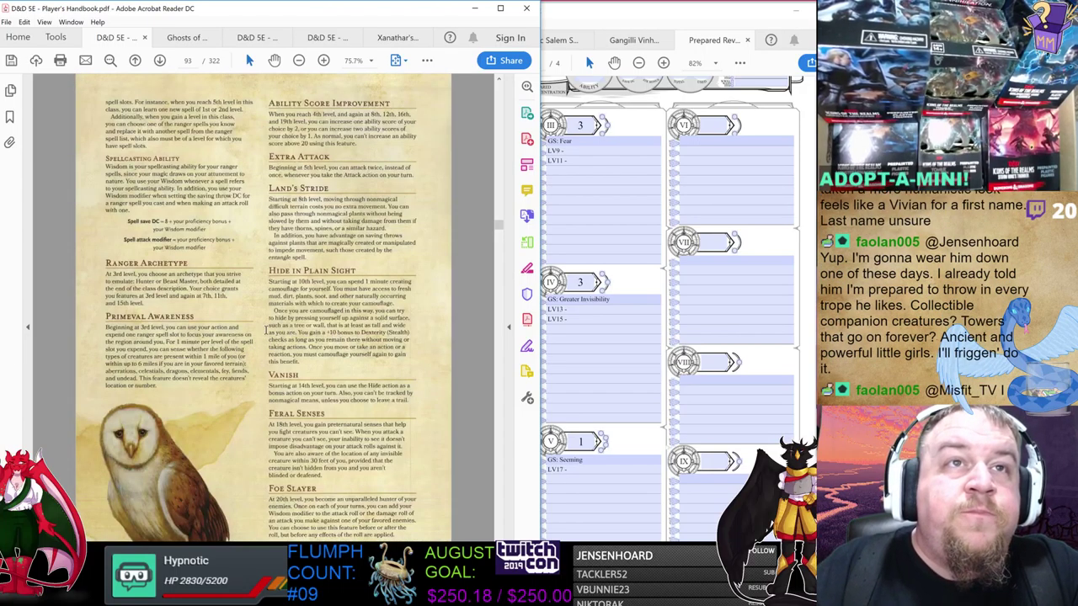
scroll(201, 218, up, 1)
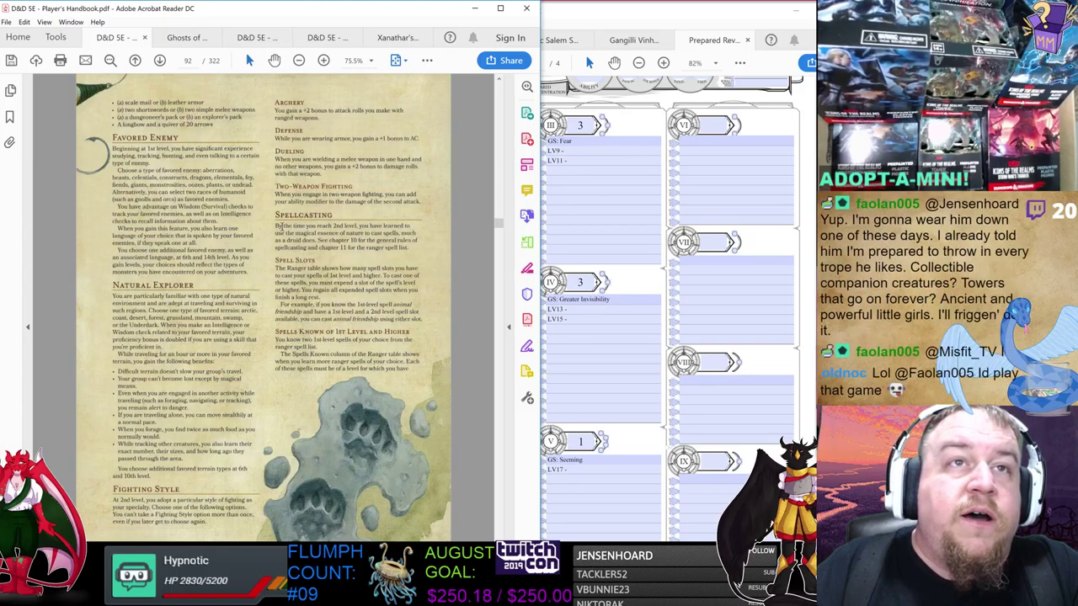
drag(278, 225, 411, 357)
click(351, 290)
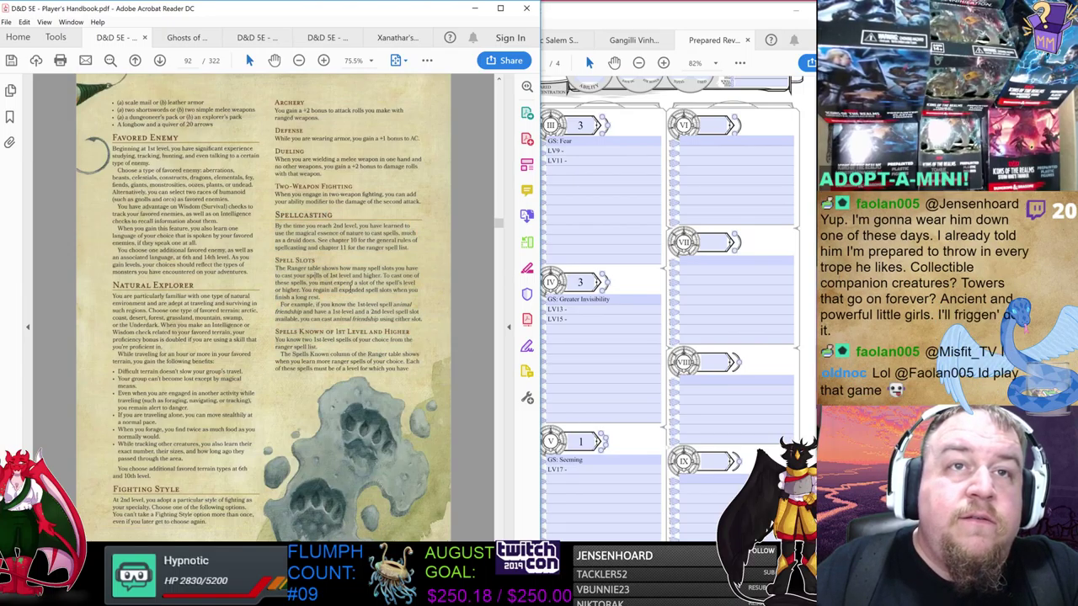
- Return to the character sheet's Overview page and fill in the character's first name and surname
click(614, 359)
scroll(614, 358, up, 1)
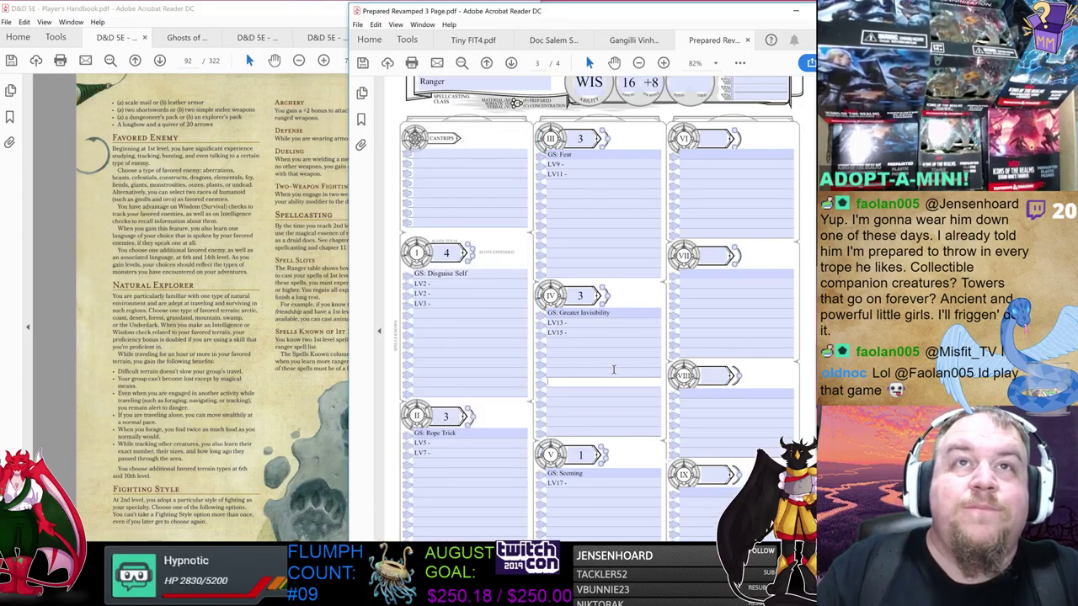
scroll(724, 269, up, 2)
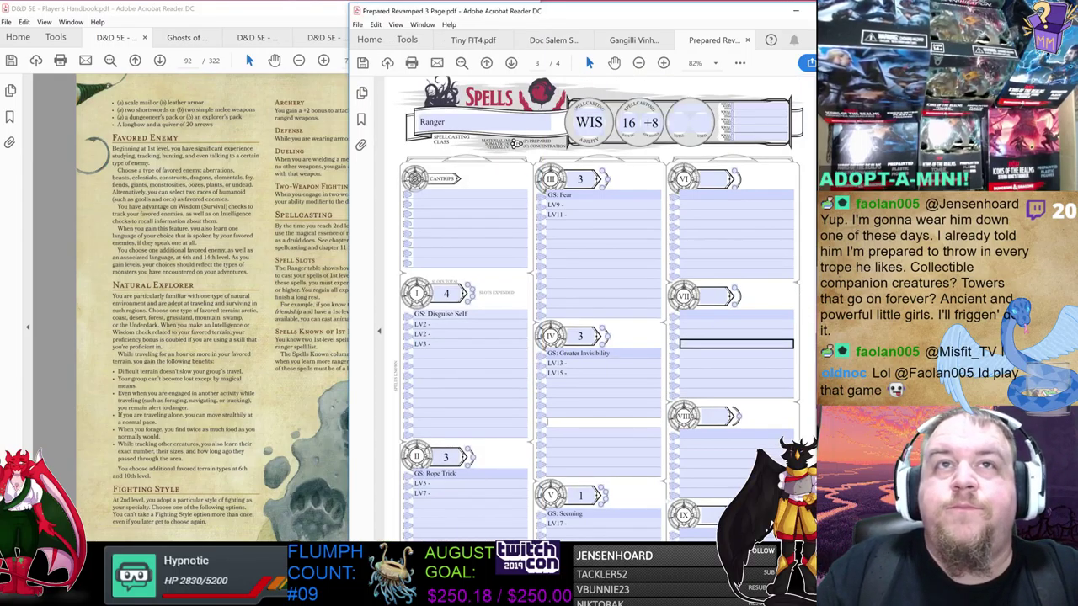
scroll(808, 253, up, 10)
scroll(814, 243, up, 10)
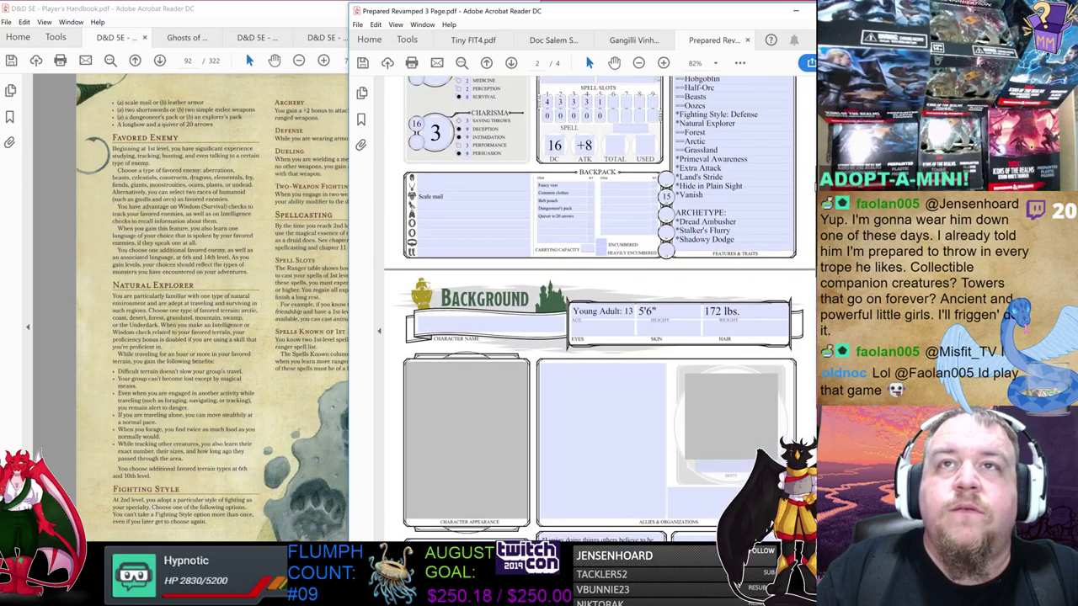
scroll(812, 117, up, 2)
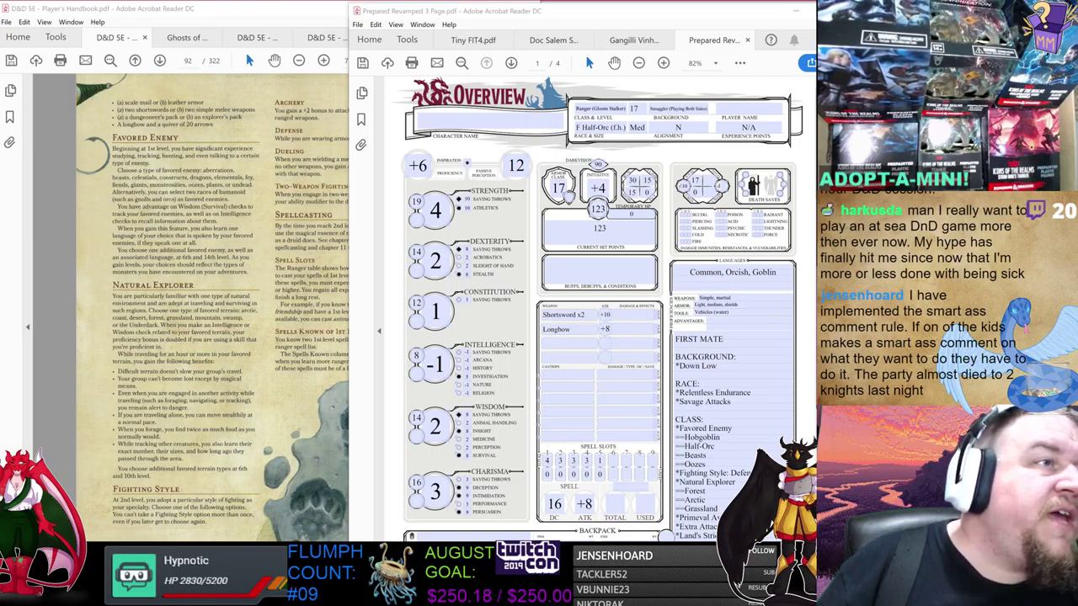
click(477, 119)
text(Vi)
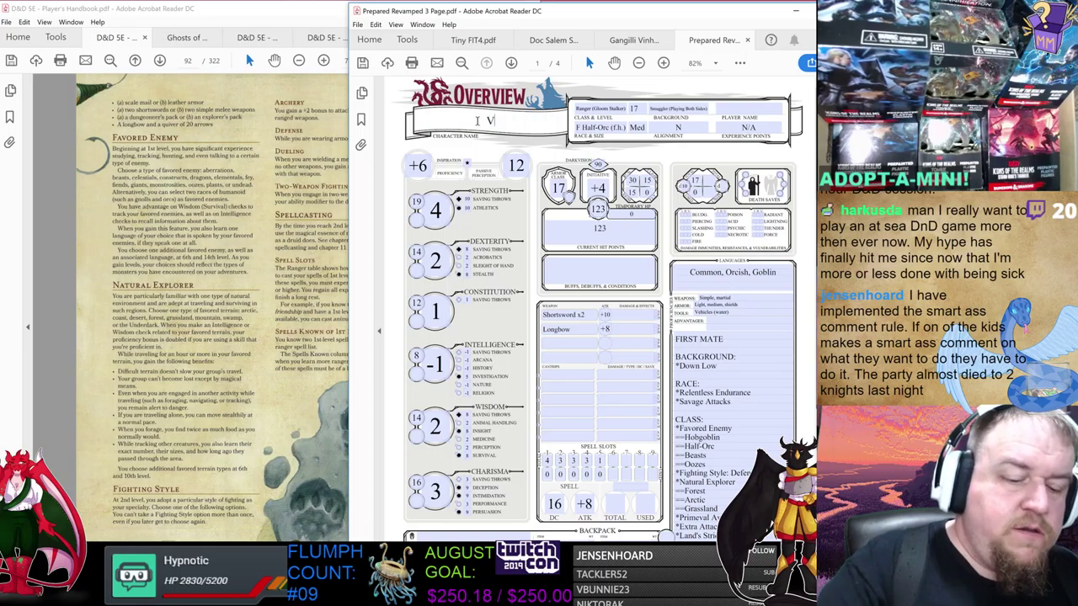
text(vian)
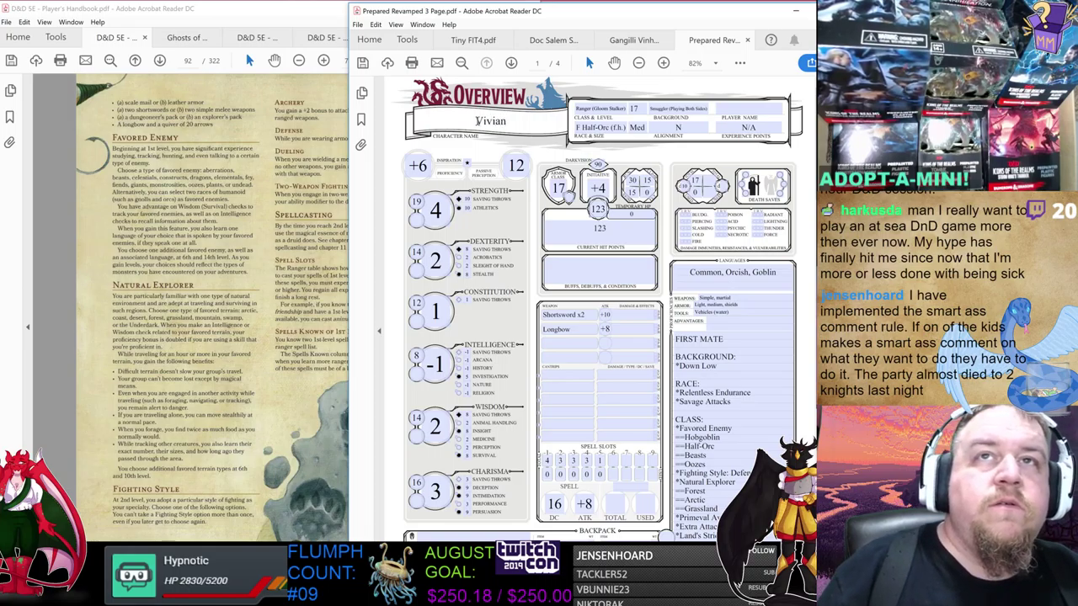
key(Return)
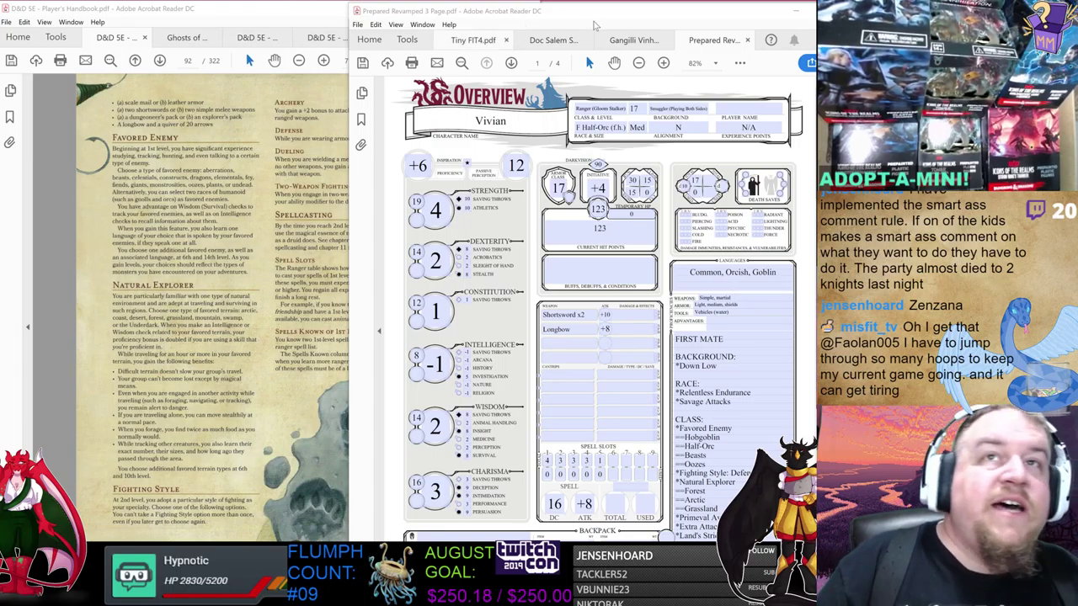
click(519, 118)
text(Zenzana)
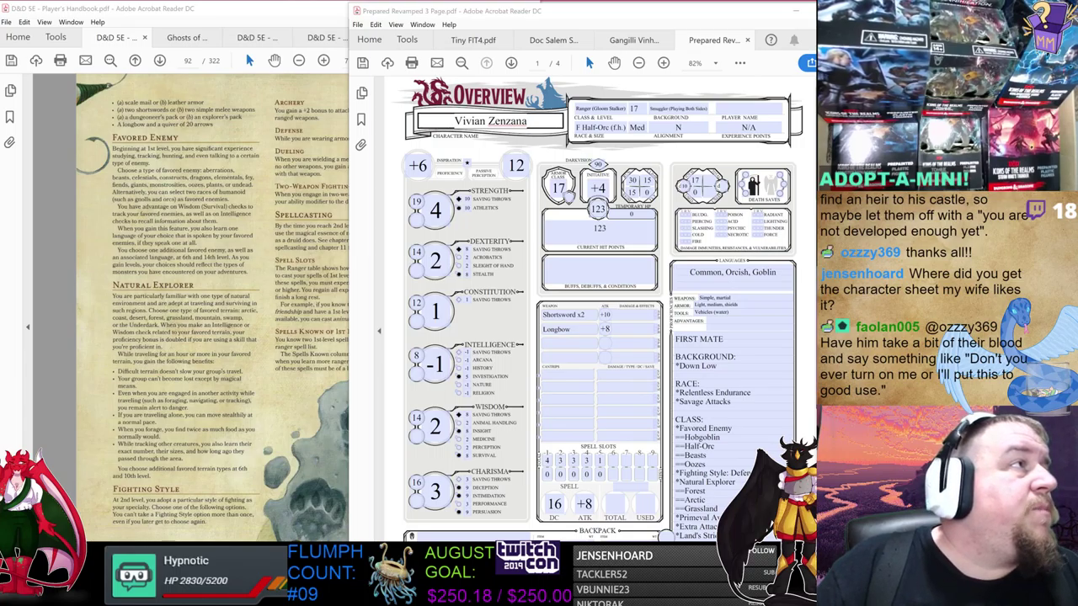
- Switch to Discord, skim the latest table-talk messages and open the stream-content channel
drag(0, 16, 102, 70)
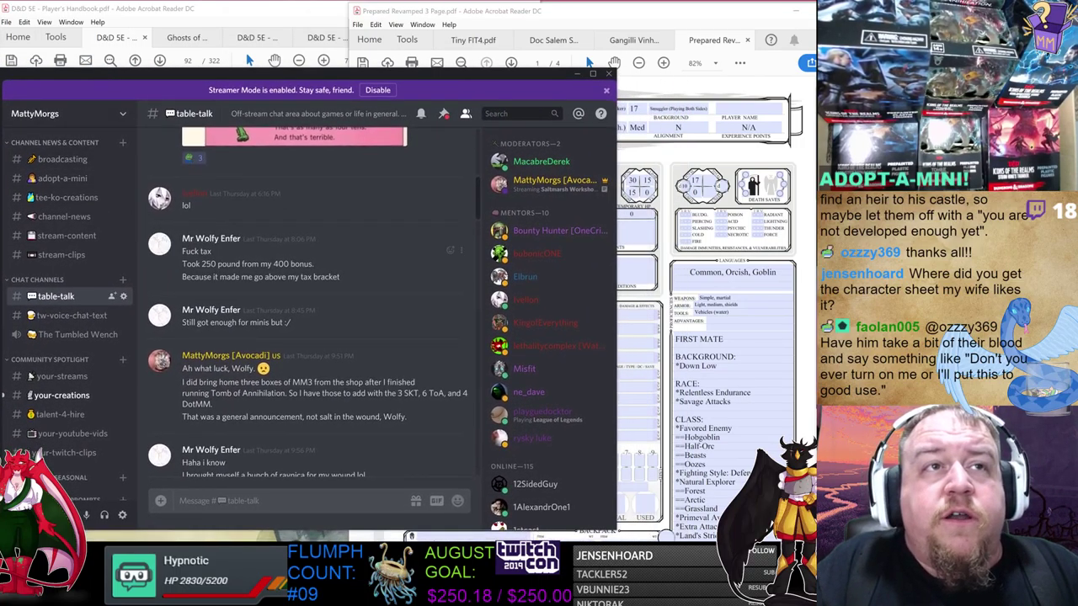
scroll(293, 315, down, 4)
scroll(293, 315, down, 10)
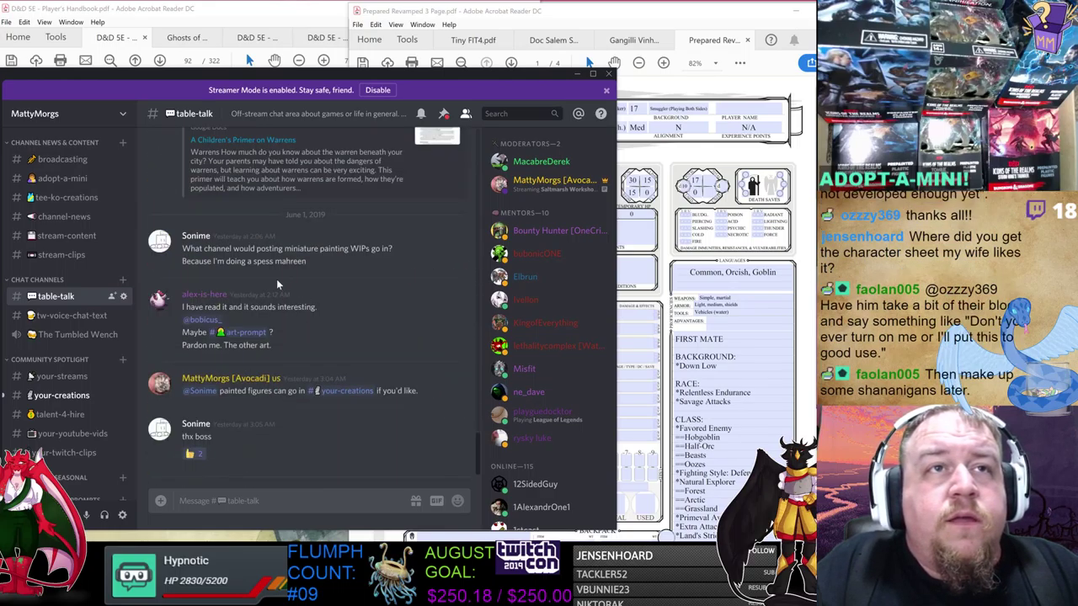
click(79, 238)
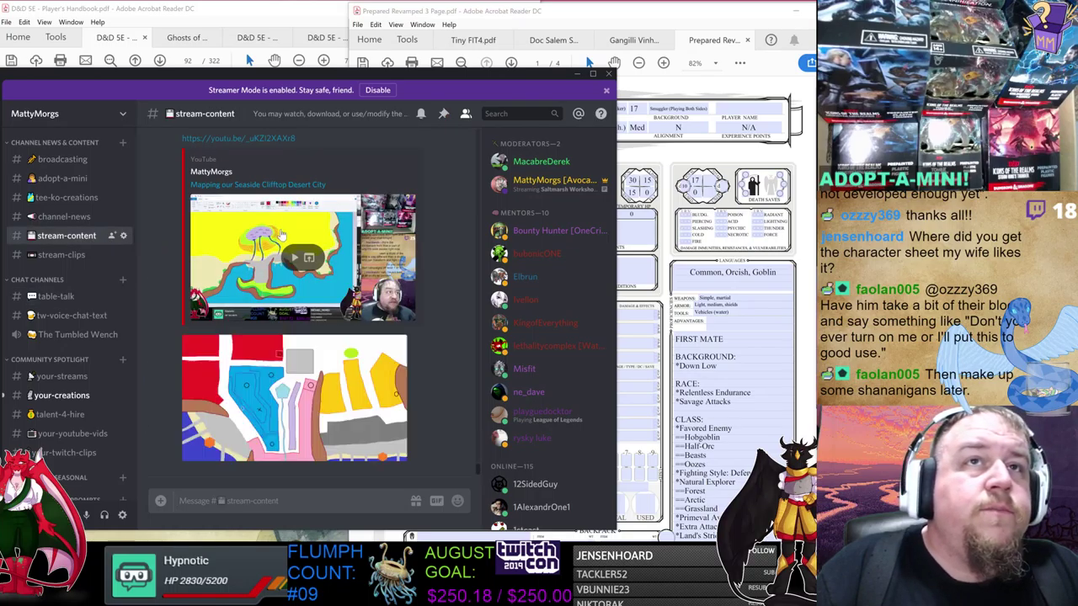
- Look through the stream-content posts on mapping and creating the desert coastal city, back to the campaign creation heading
scroll(379, 279, up, 2)
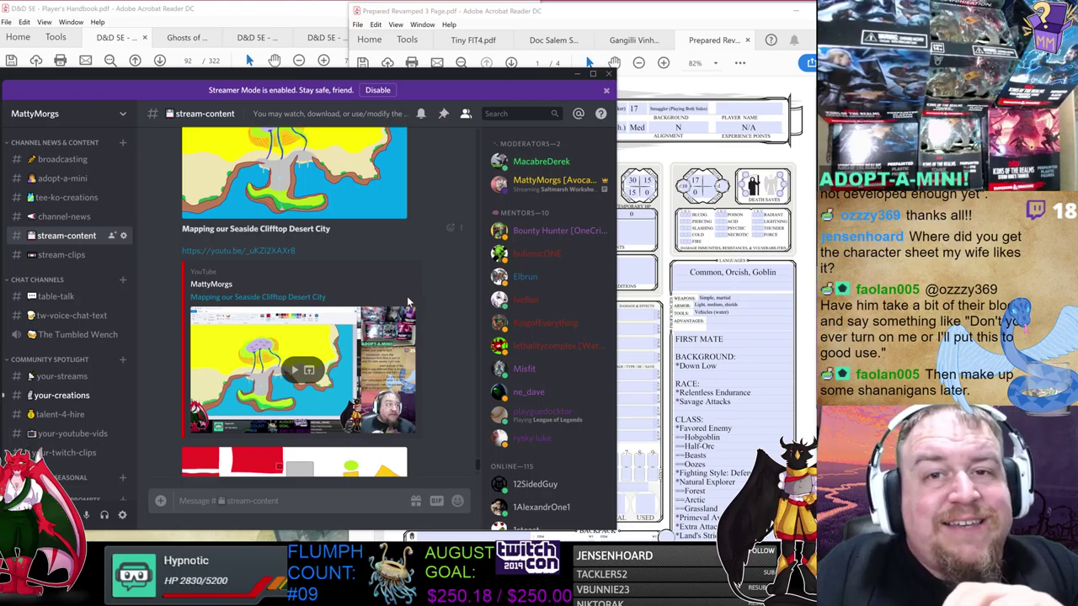
scroll(413, 295, down, 2)
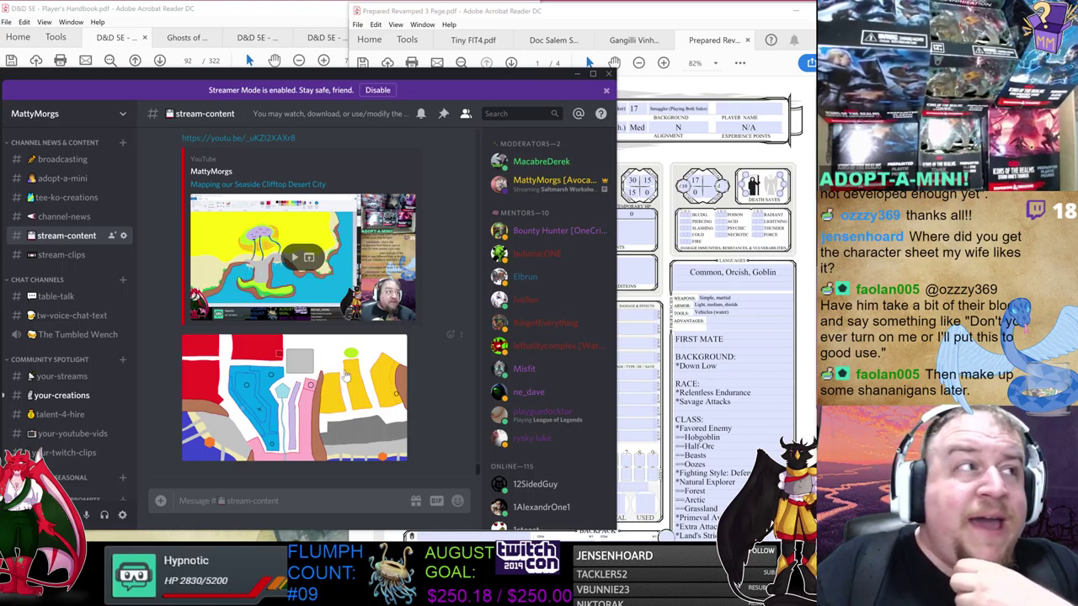
scroll(361, 373, up, 3)
scroll(337, 320, down, 1)
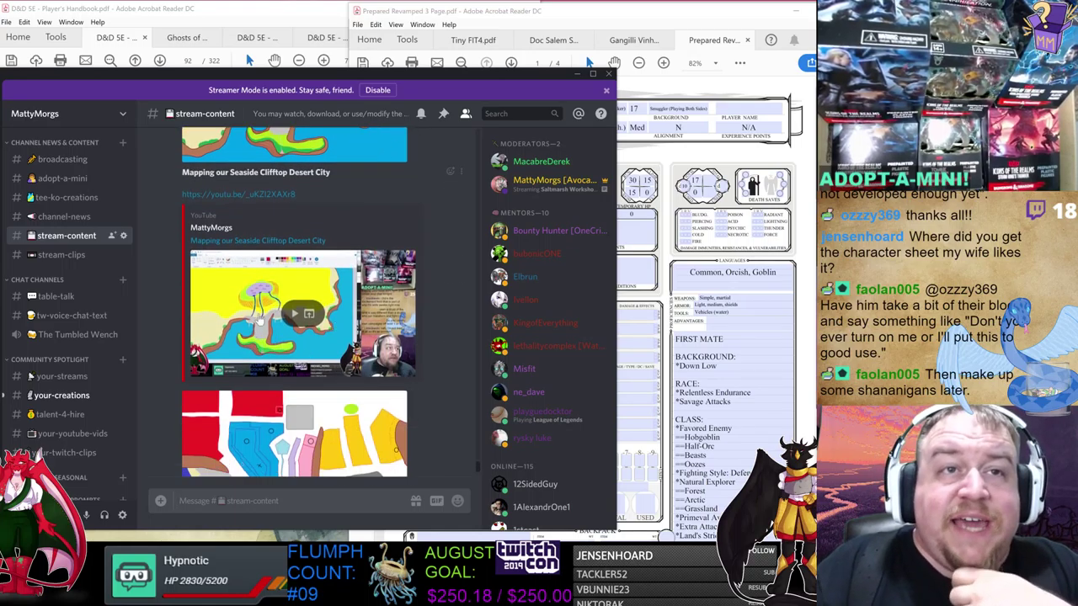
scroll(449, 322, up, 3)
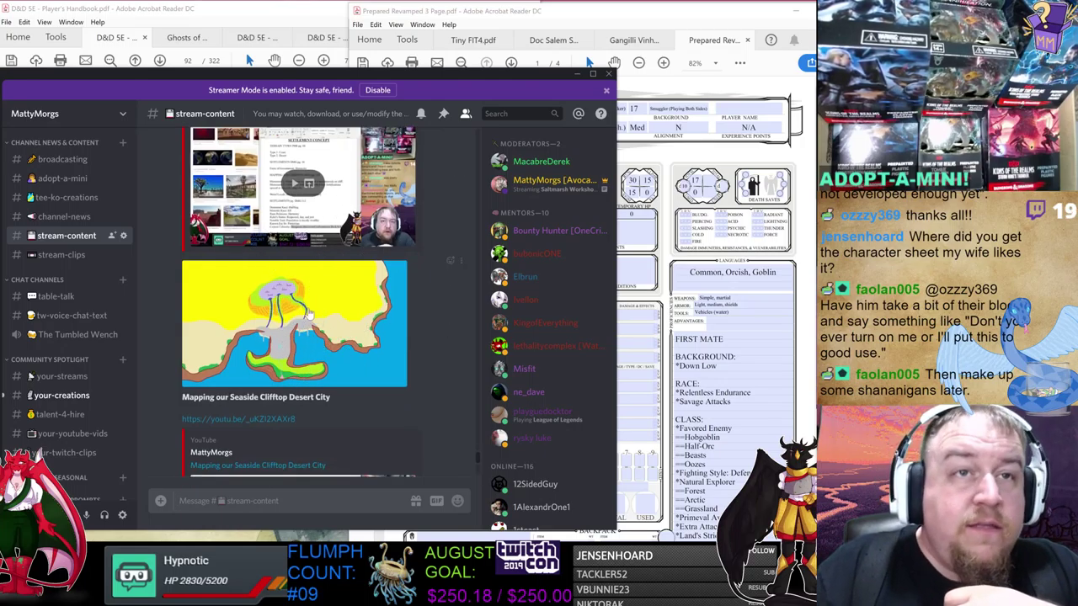
scroll(348, 310, up, 3)
scroll(315, 359, up, 3)
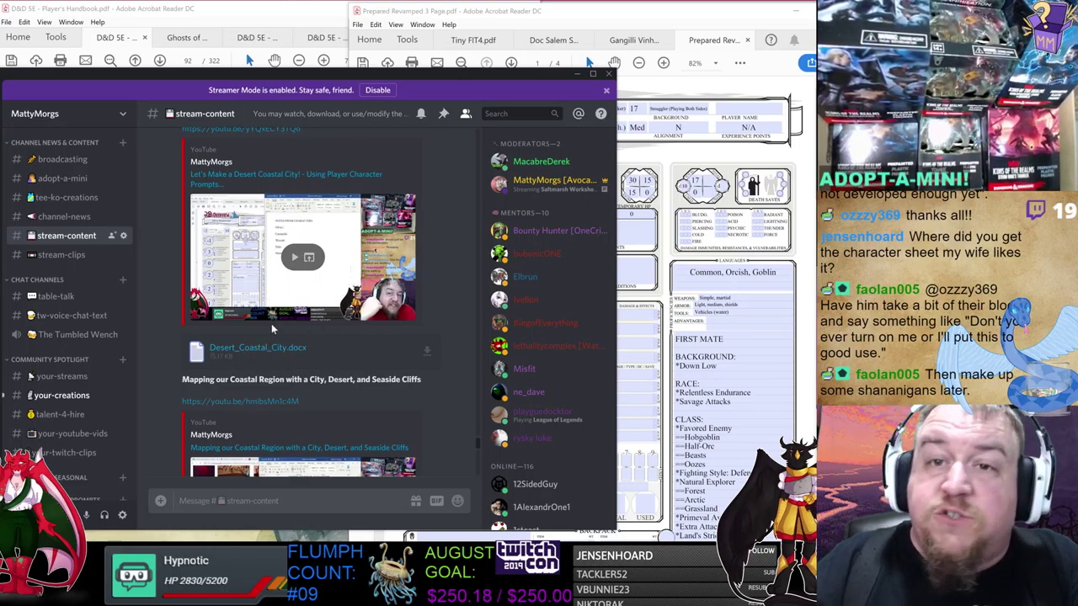
scroll(398, 331, up, 3)
scroll(367, 352, up, 2)
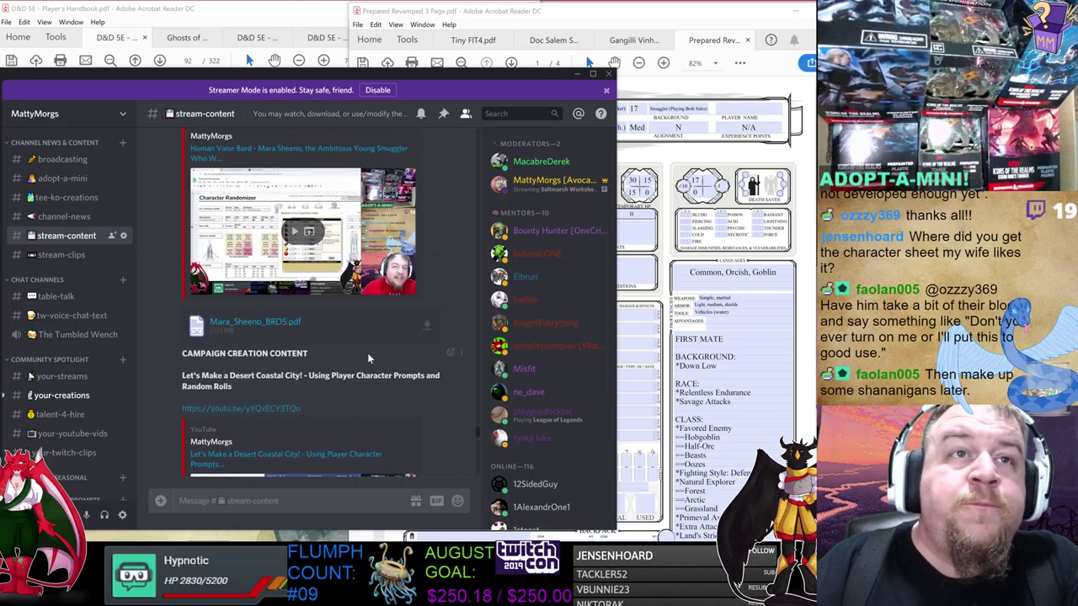
- Examine the Human Valor Bard character post, including its class summary, fun fact, video and attached PDF sheet
scroll(261, 211, up, 1)
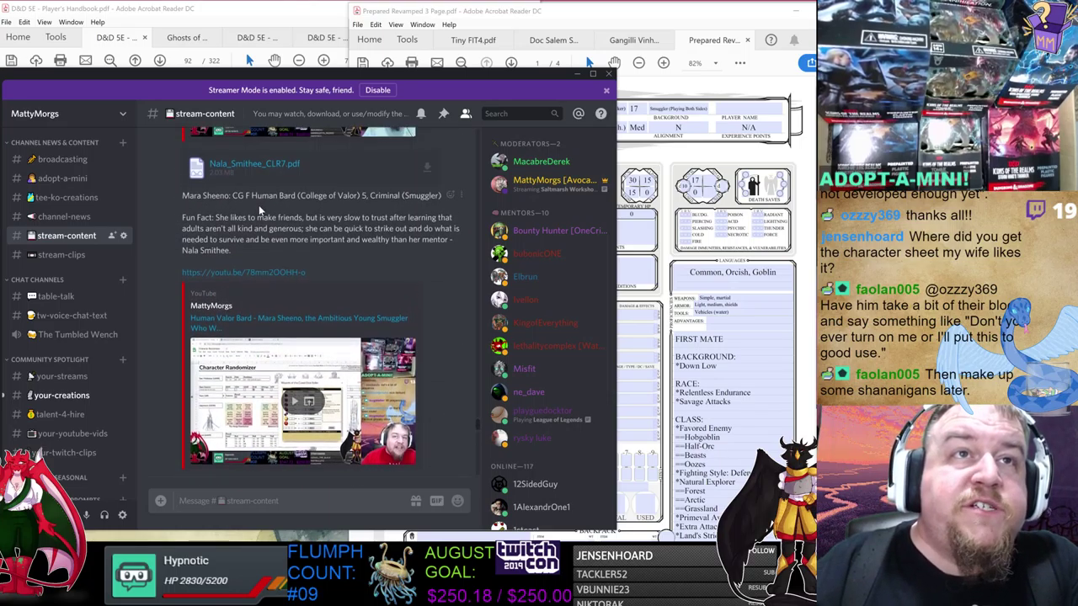
drag(244, 195, 431, 196)
click(431, 195)
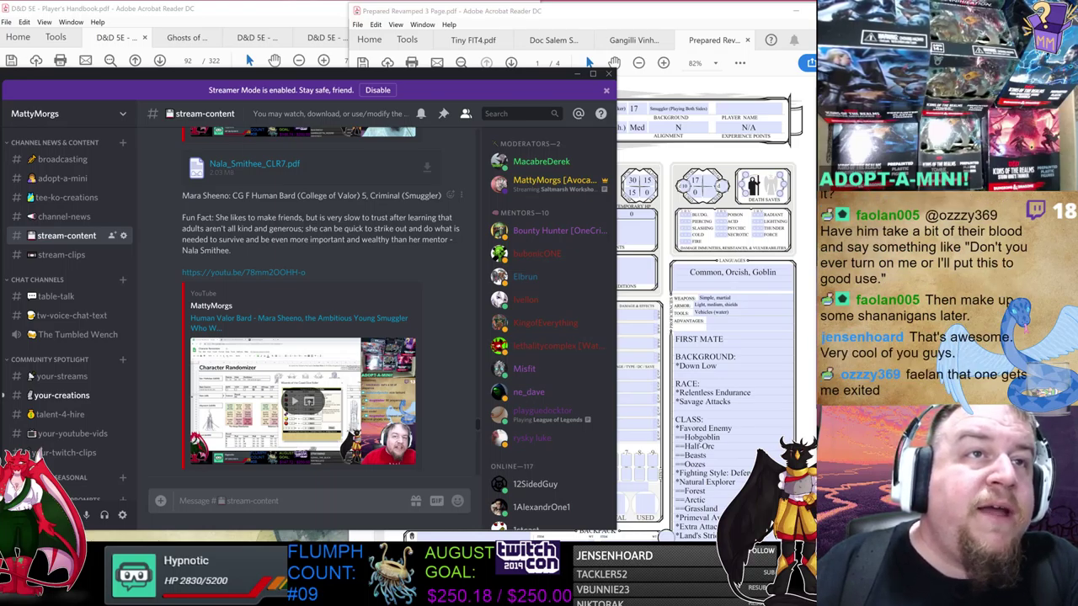
scroll(313, 278, down, 1)
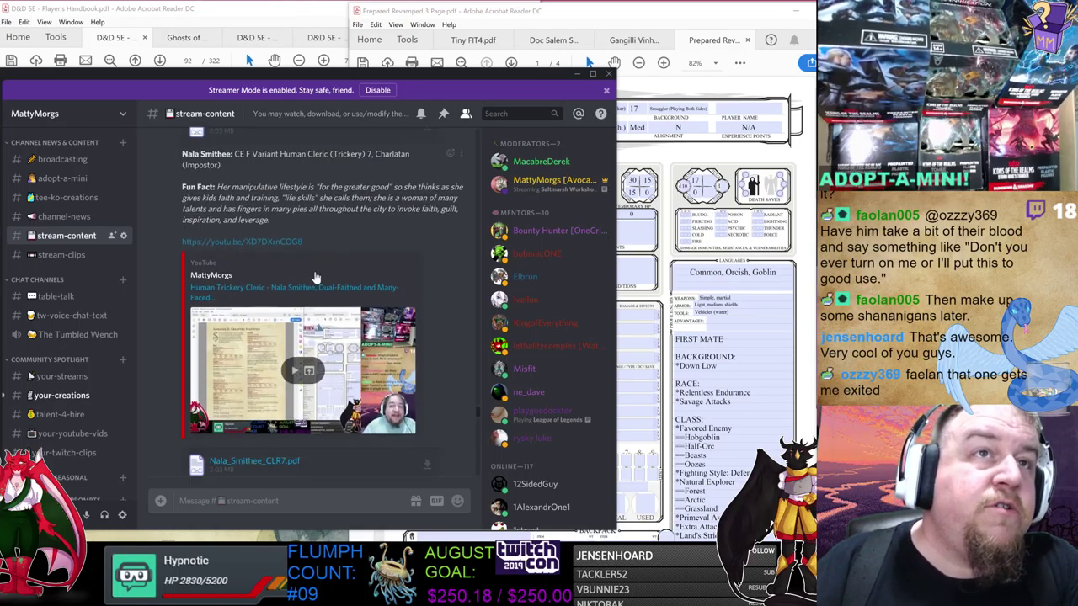
scroll(349, 252, down, 3)
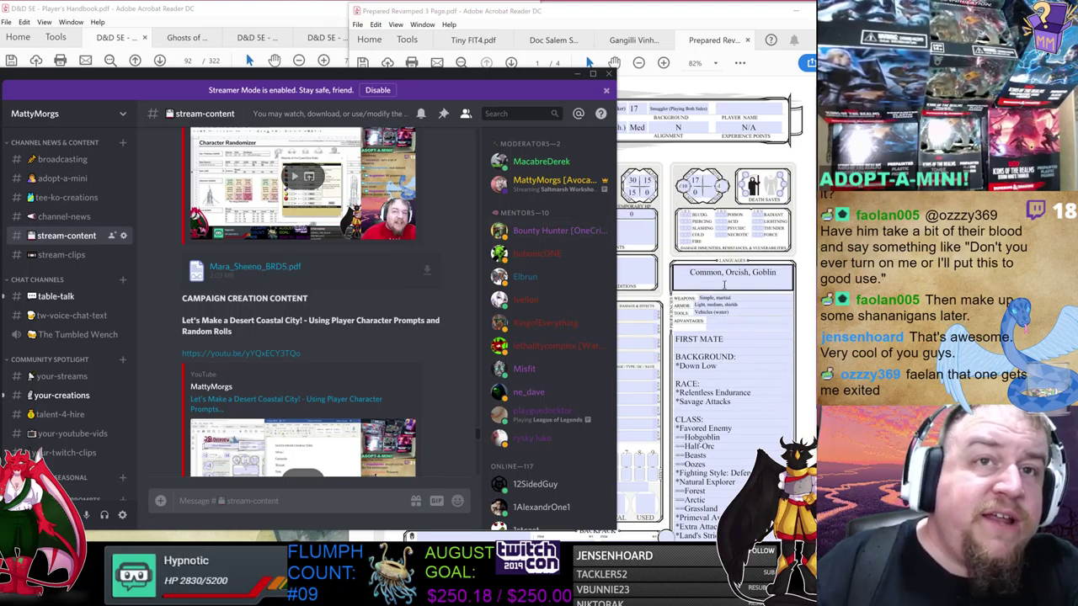
scroll(329, 267, up, 3)
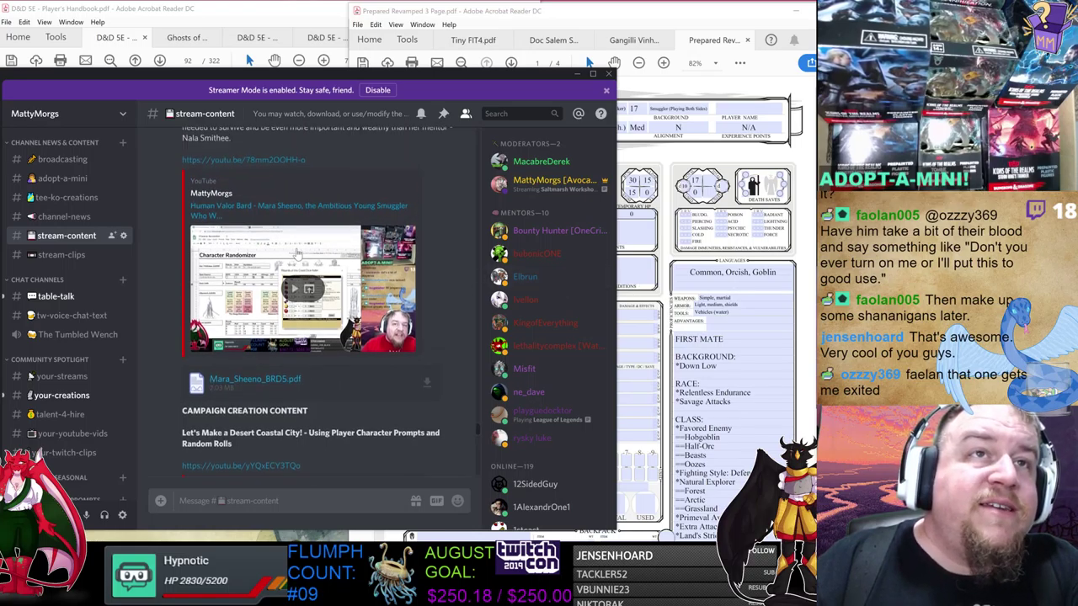
scroll(436, 298, down, 2)
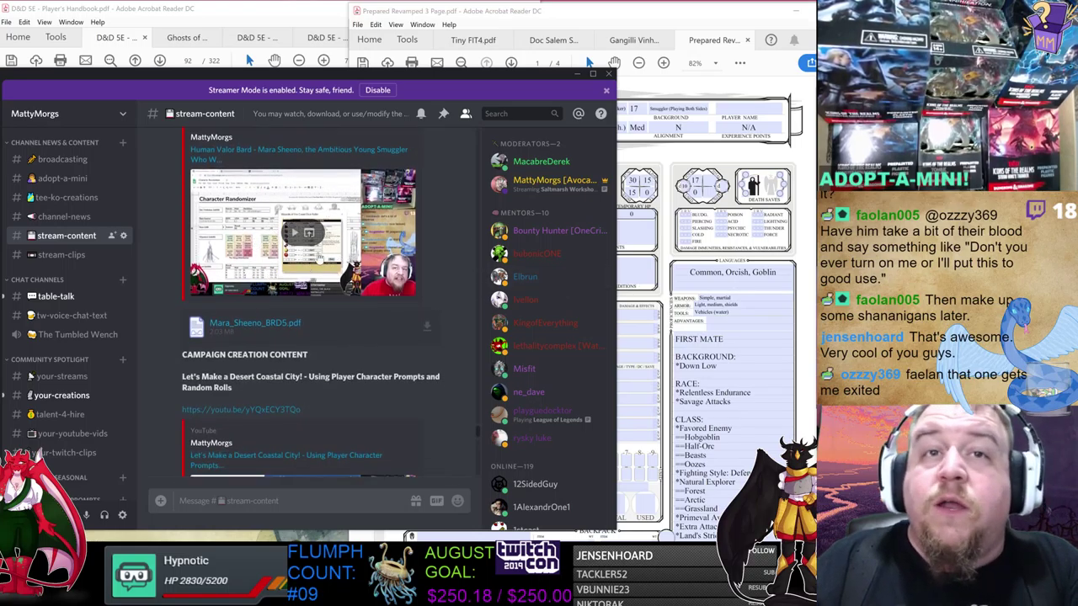
- Review the earlier Trickery Cleric, Beast Master Ranger and Half-Orc Necromancy Wizard posts with their fun facts
scroll(303, 286, up, 3)
scroll(305, 341, up, 5)
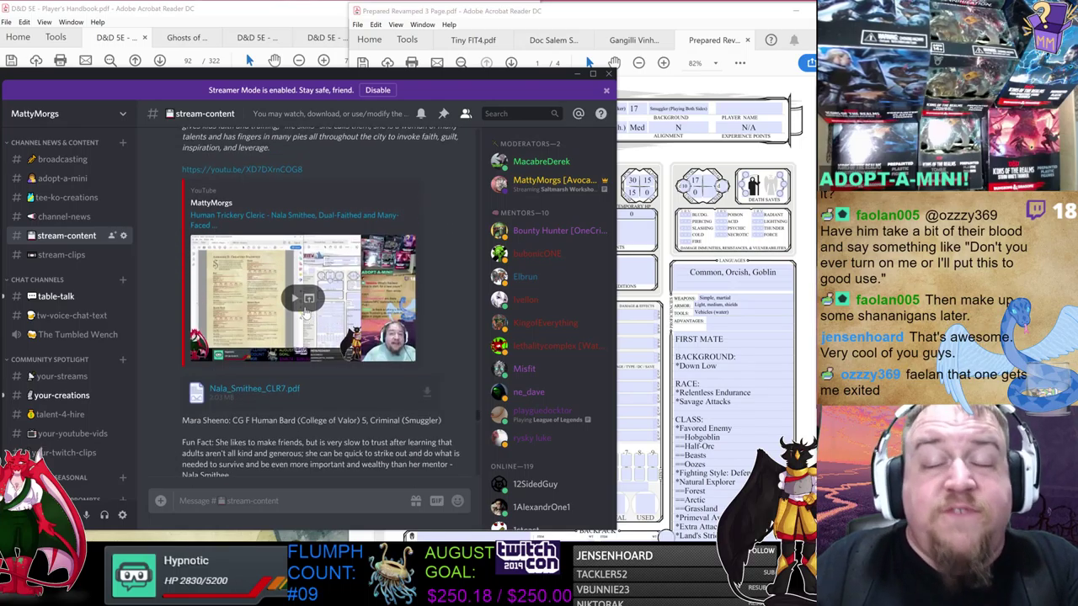
scroll(305, 318, up, 3)
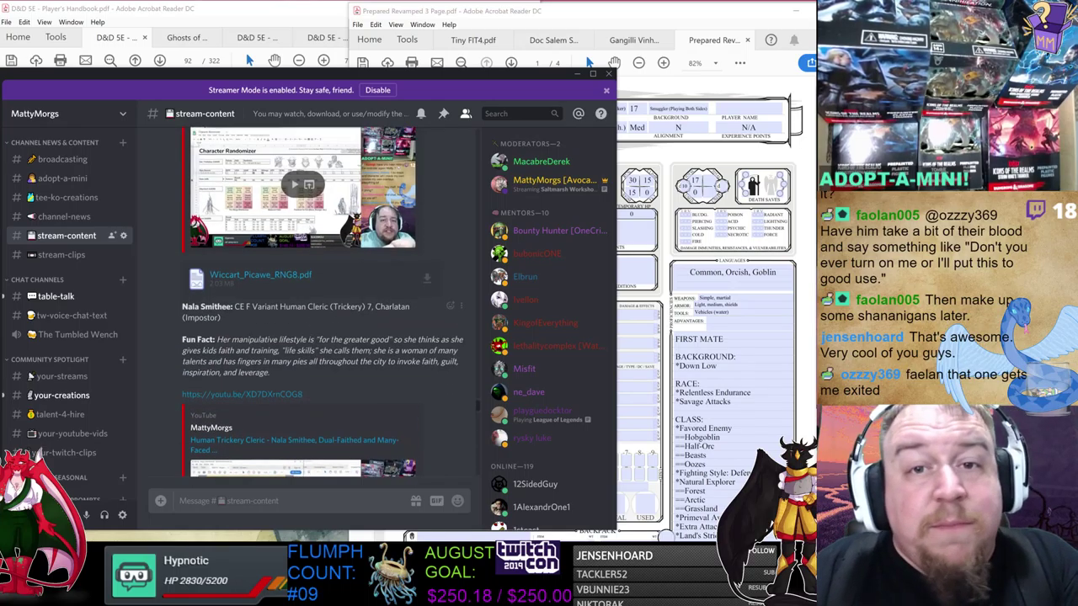
scroll(325, 287, up, 6)
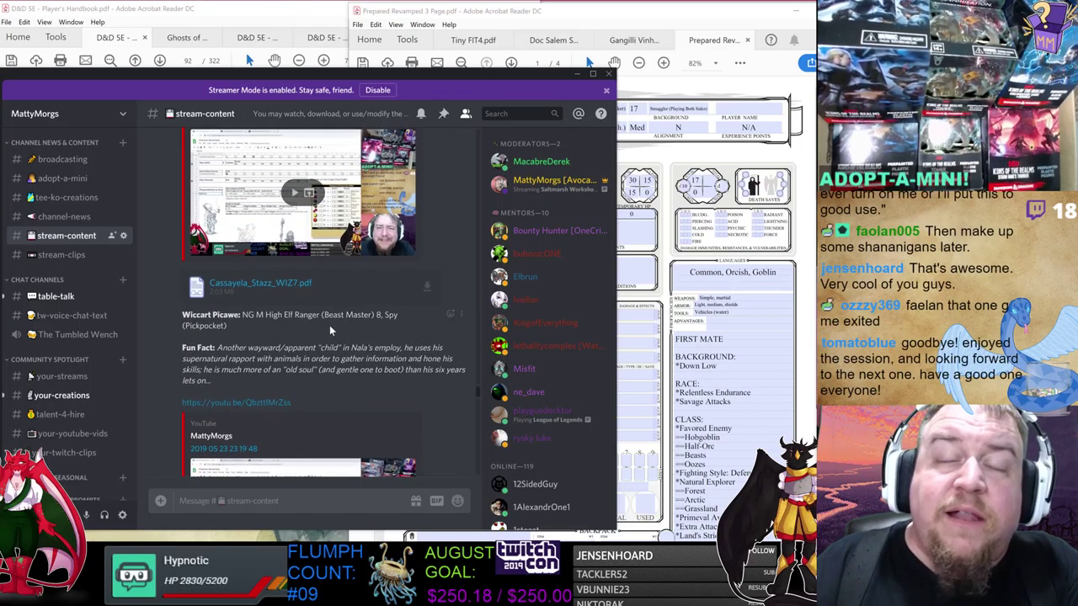
scroll(329, 325, up, 3)
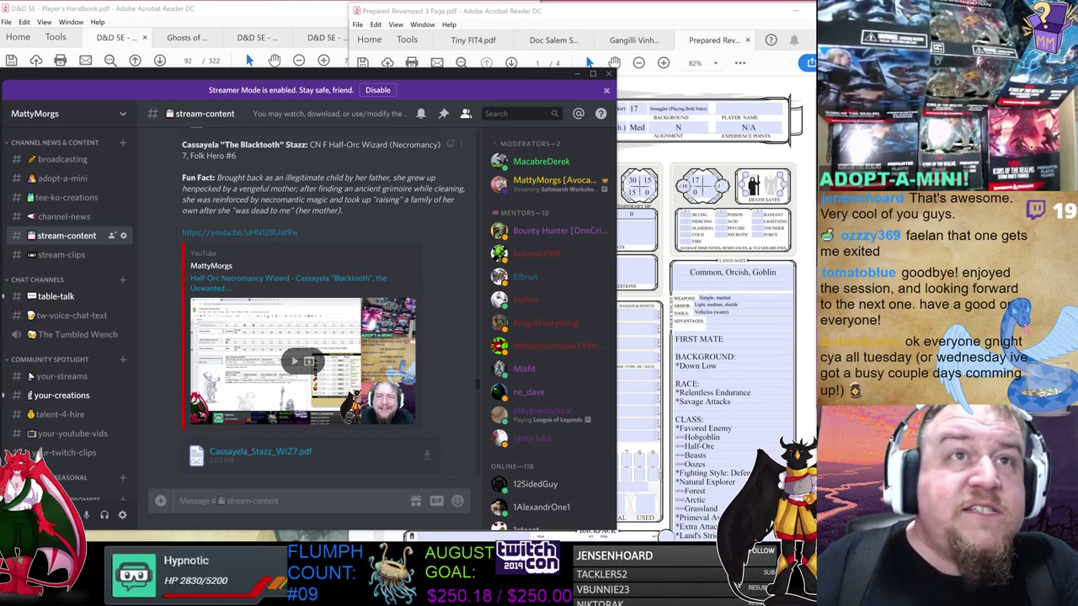
drag(182, 178, 323, 188)
click(323, 189)
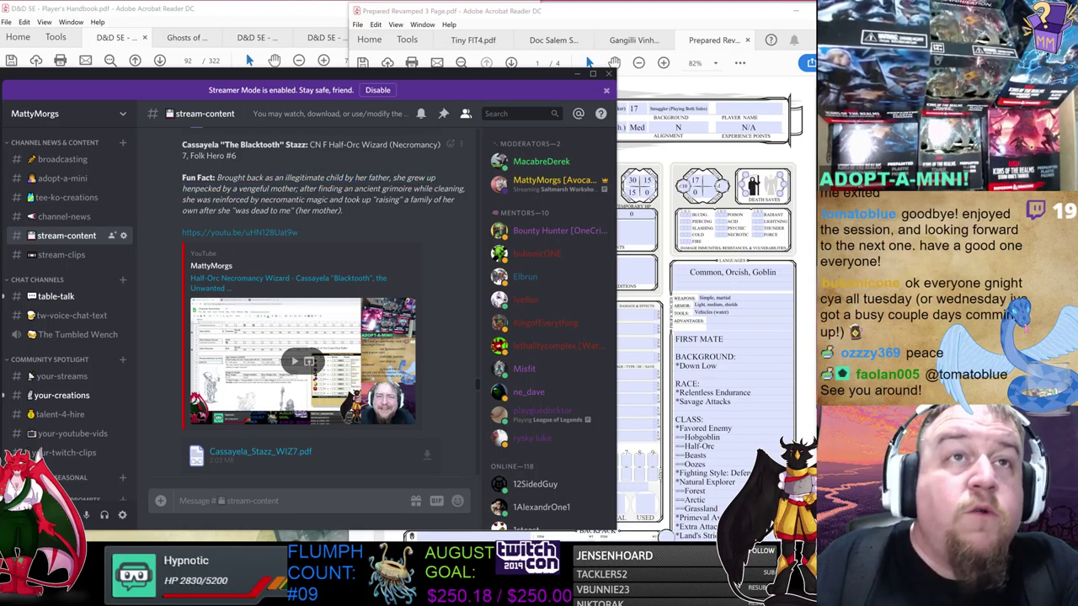
- Browse the older stream-content posts back to the forest-based and swamp-based society maps, and minimize Discord
scroll(158, 234, up, 3)
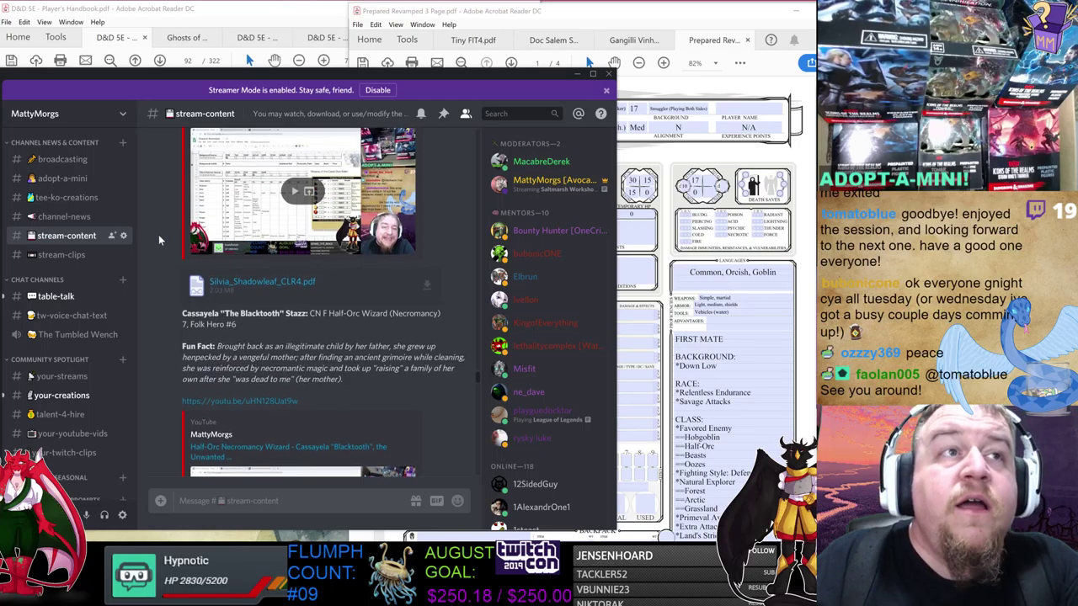
scroll(356, 287, up, 4)
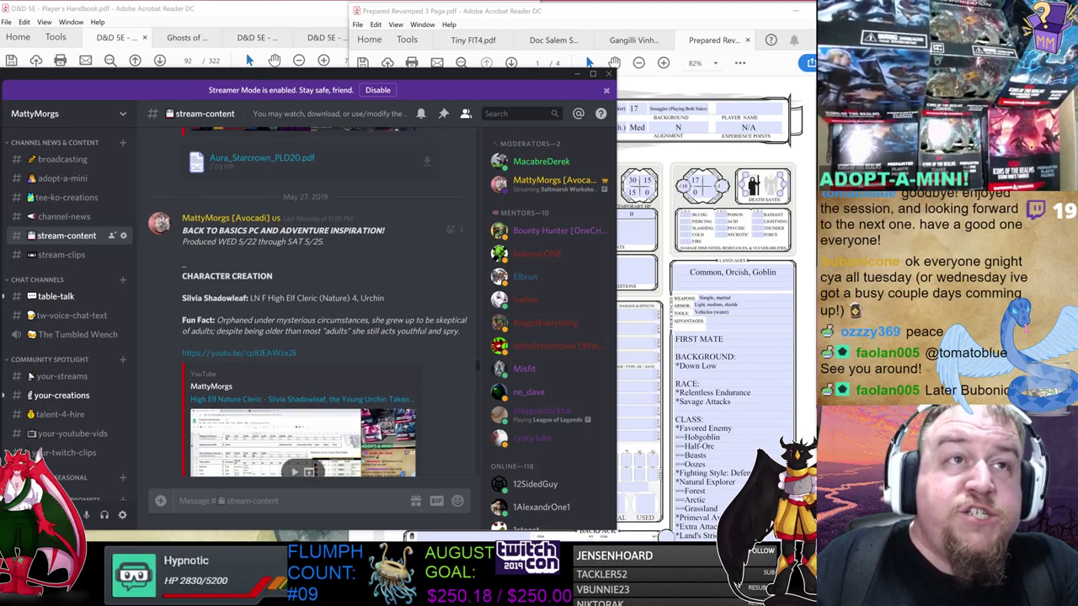
scroll(377, 287, up, 8)
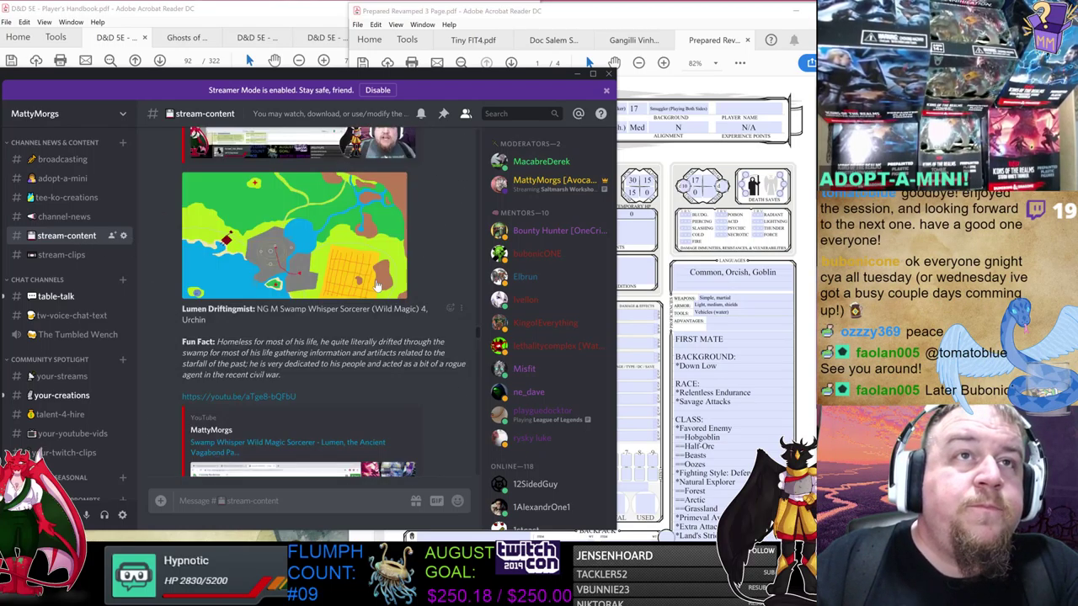
scroll(446, 272, up, 10)
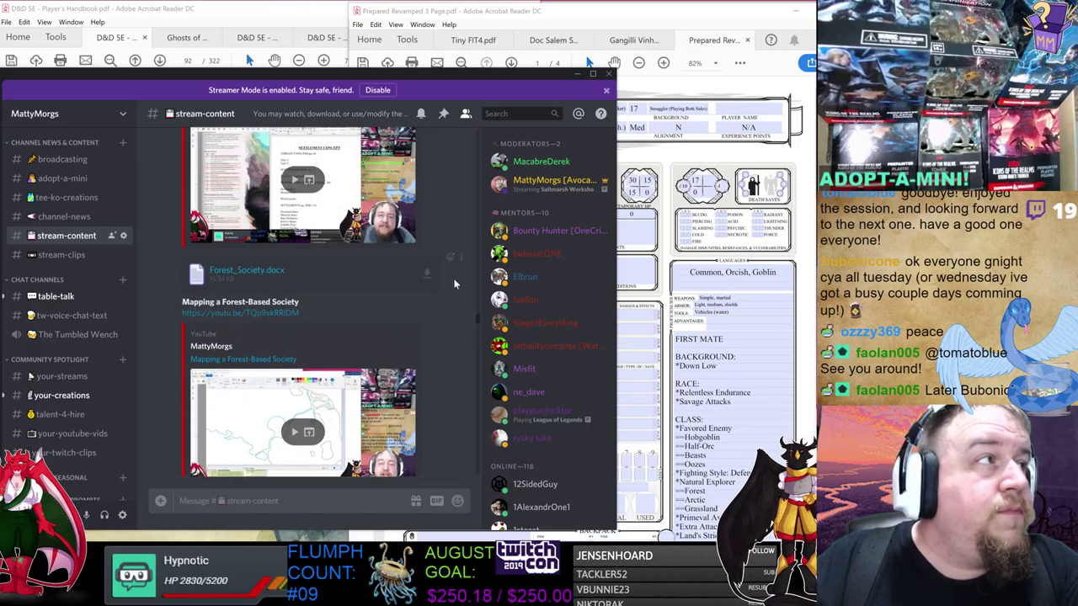
scroll(455, 283, up, 10)
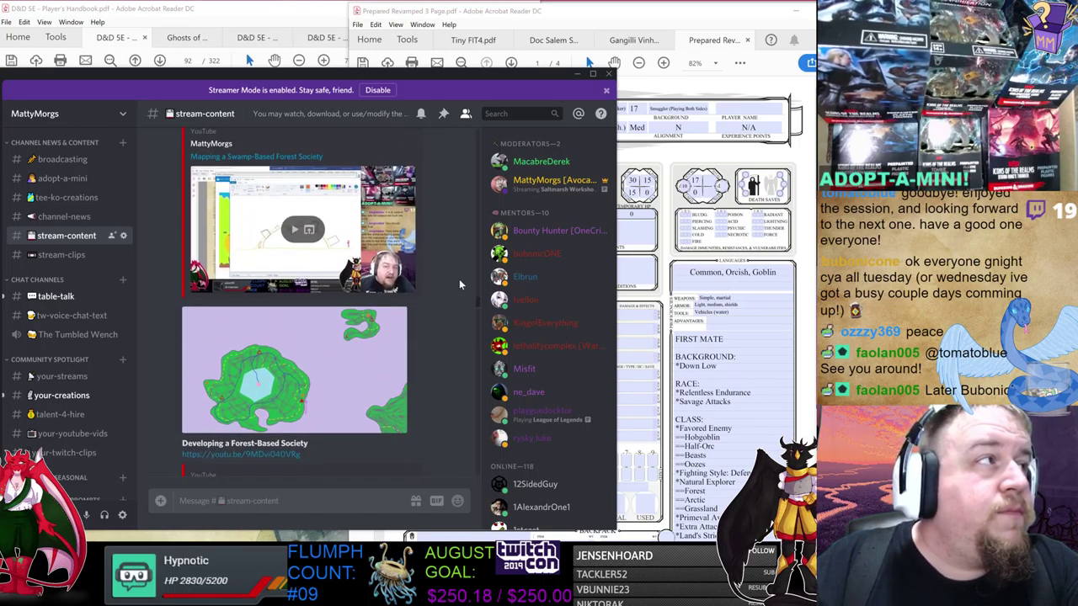
scroll(460, 282, up, 3)
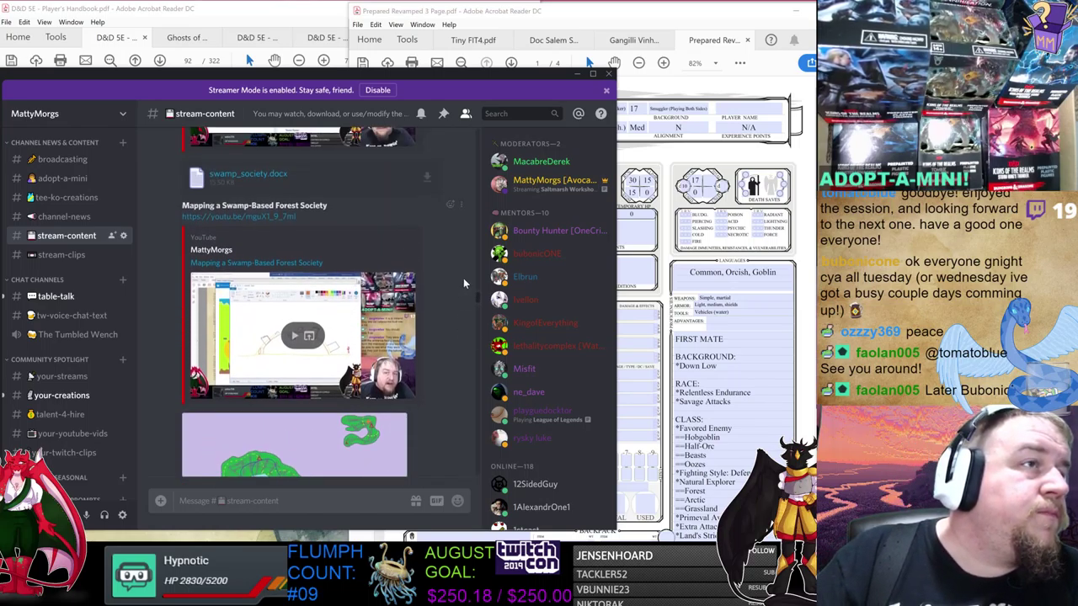
scroll(463, 282, up, 2)
scroll(463, 291, up, 3)
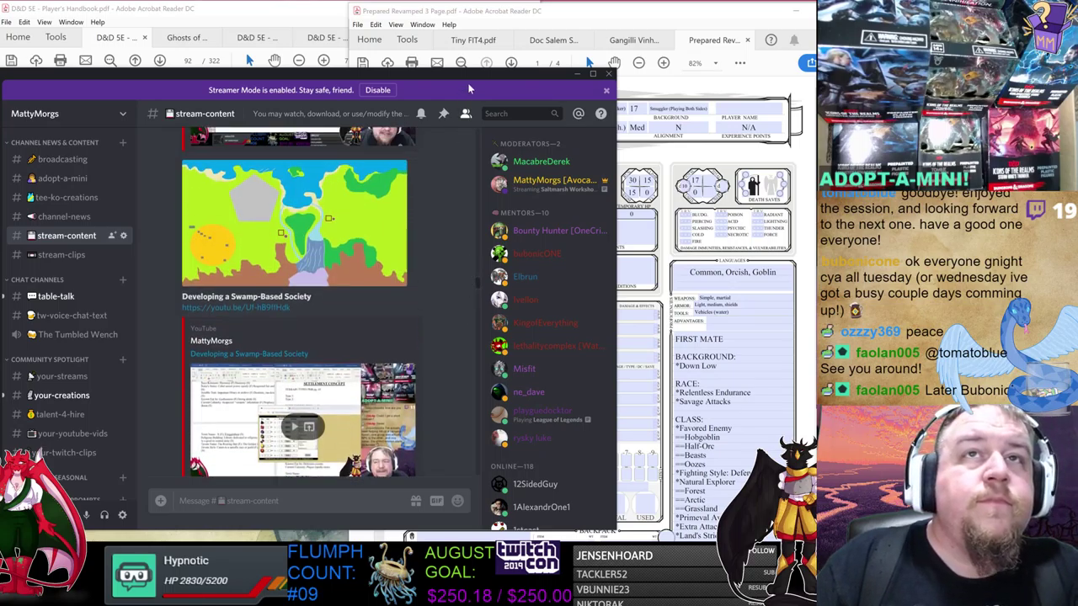
key(super+Down)
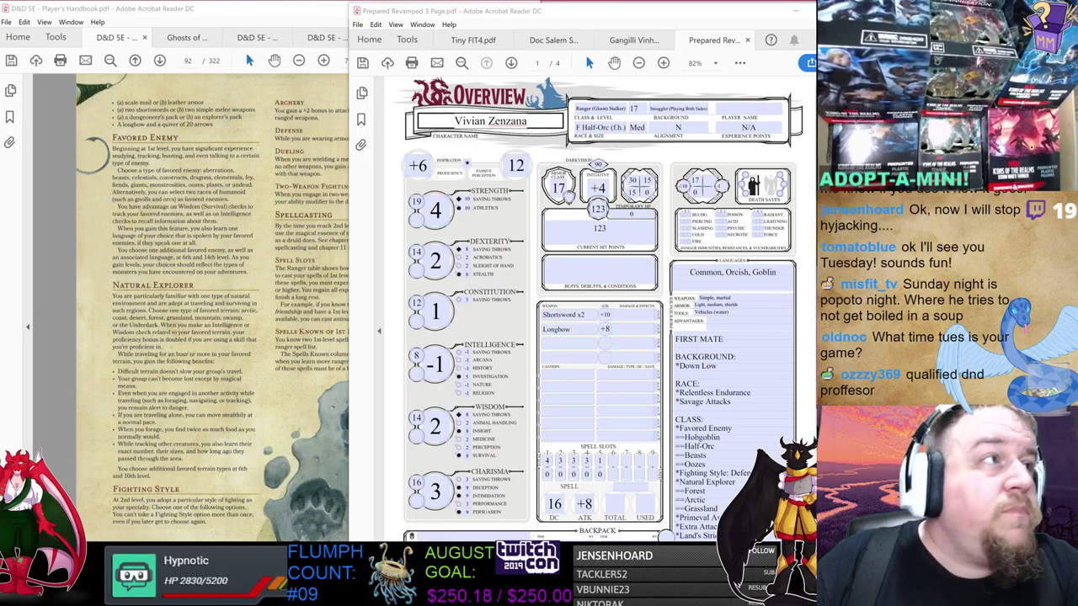
- Bring Discord back over the handbook, open the tues-rp-c1 adventure diary channel and read the May 31, 2019 session recap
click(34, 219)
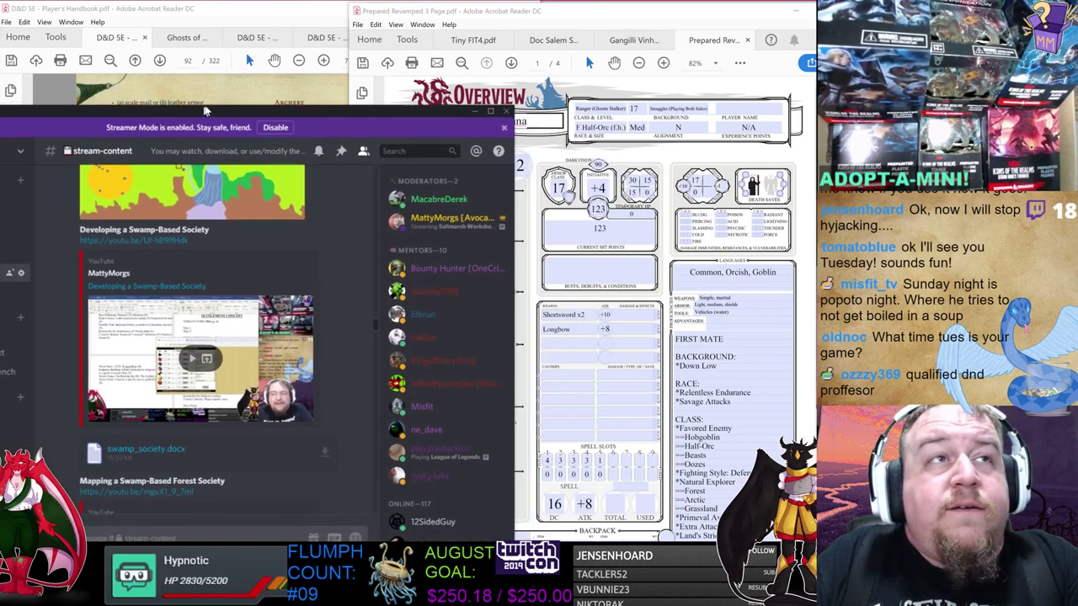
drag(204, 111, 316, 83)
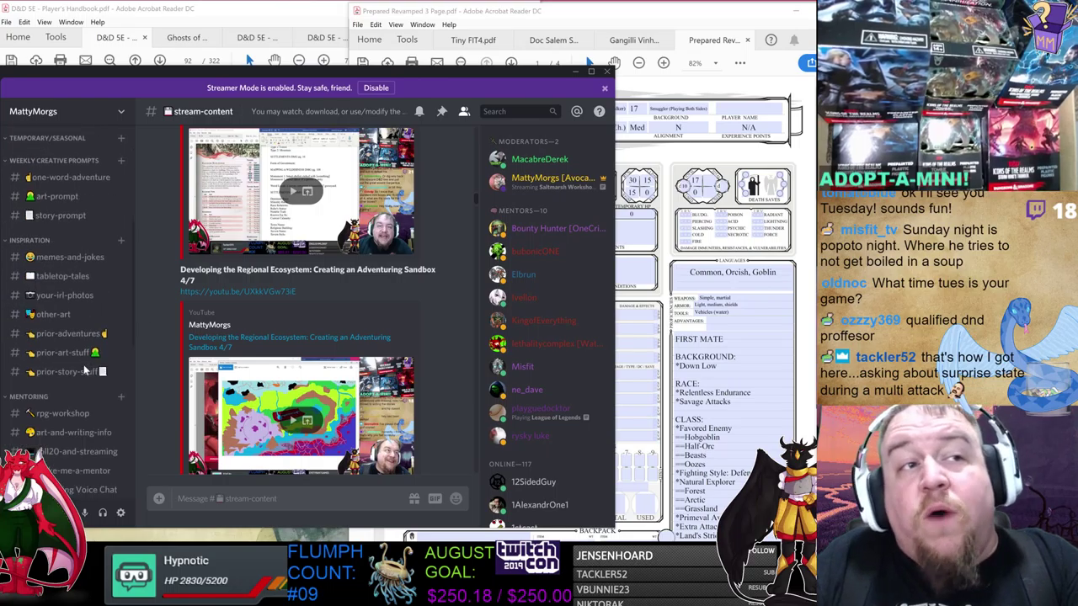
scroll(84, 369, down, 8)
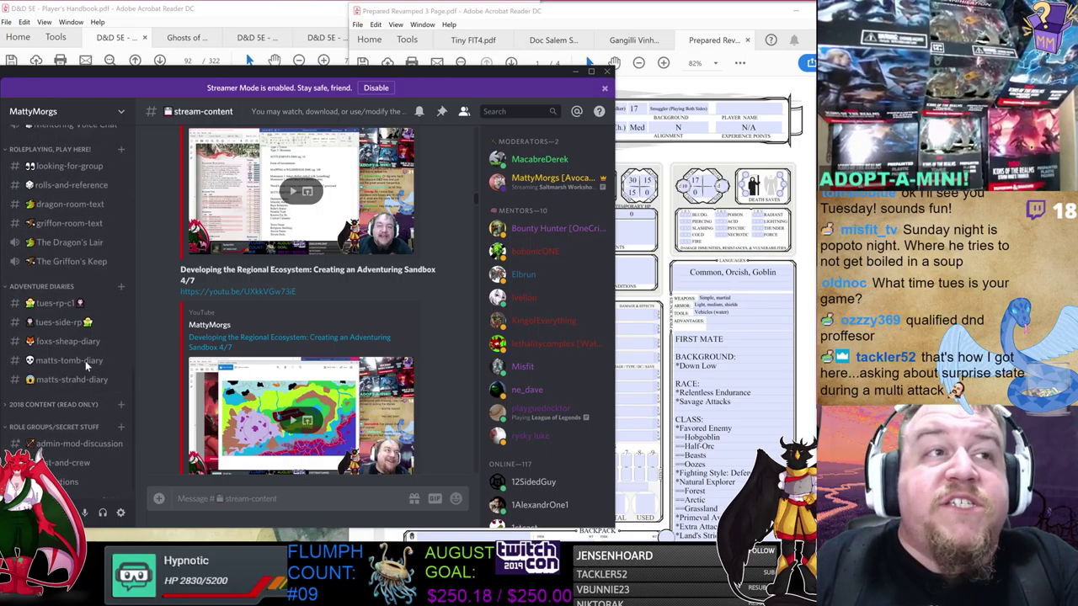
scroll(85, 360, up, 2)
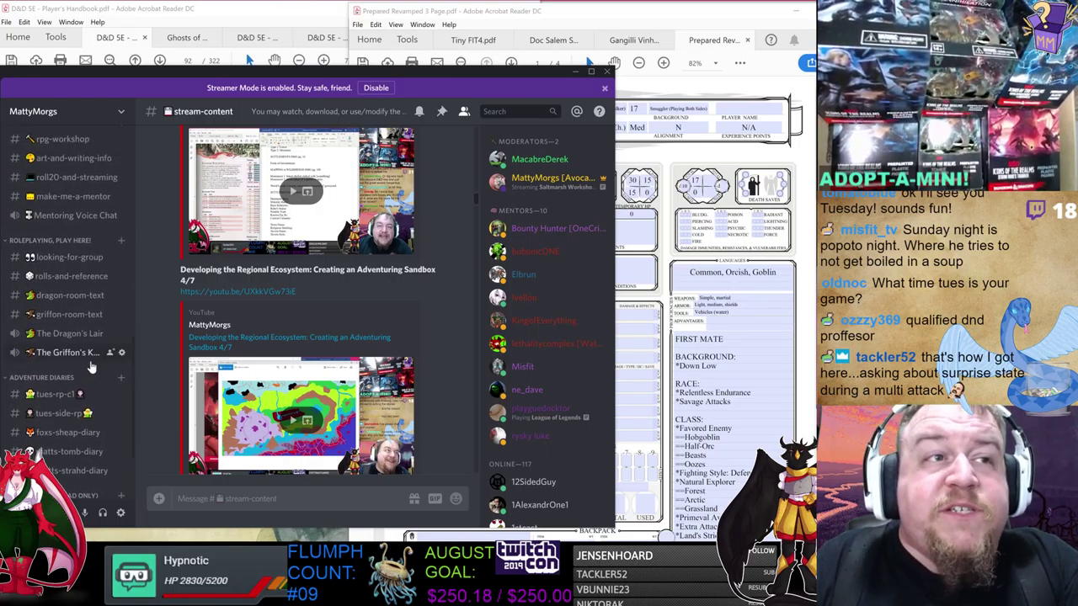
click(64, 399)
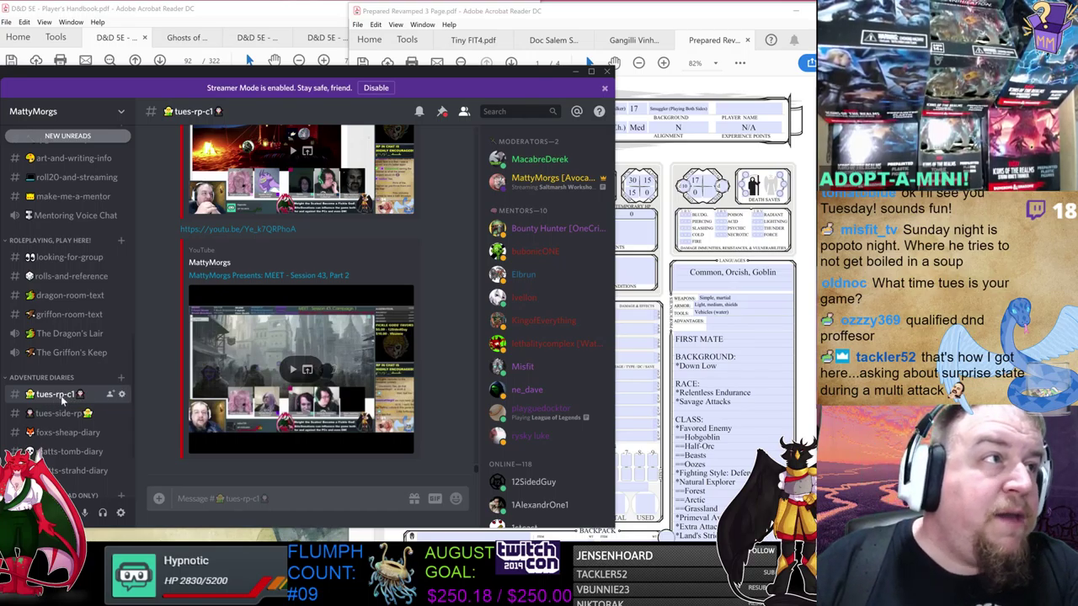
scroll(402, 327, up, 5)
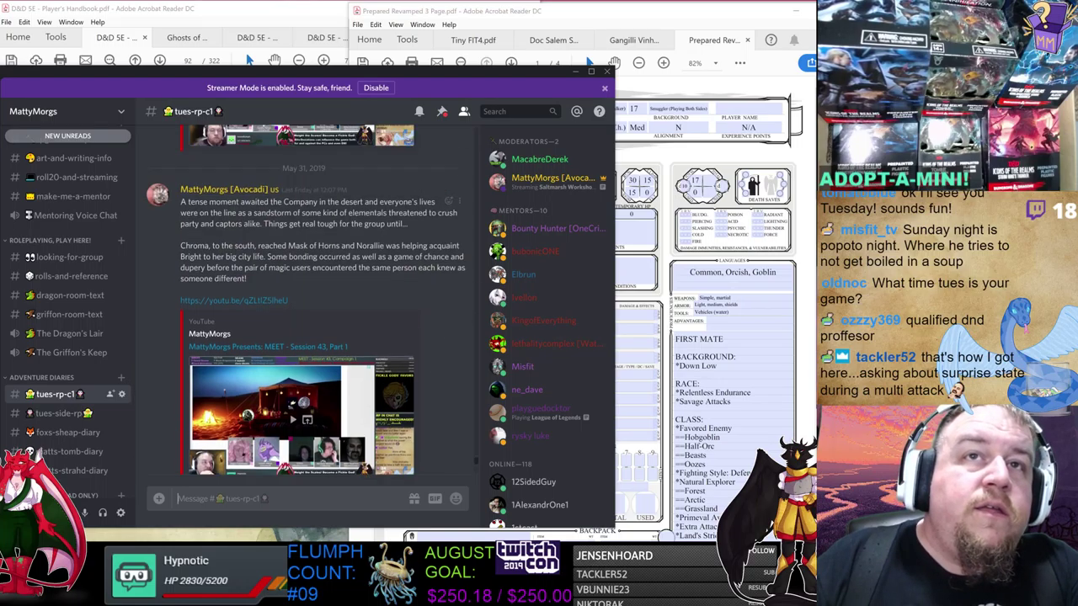
drag(275, 337, 350, 381)
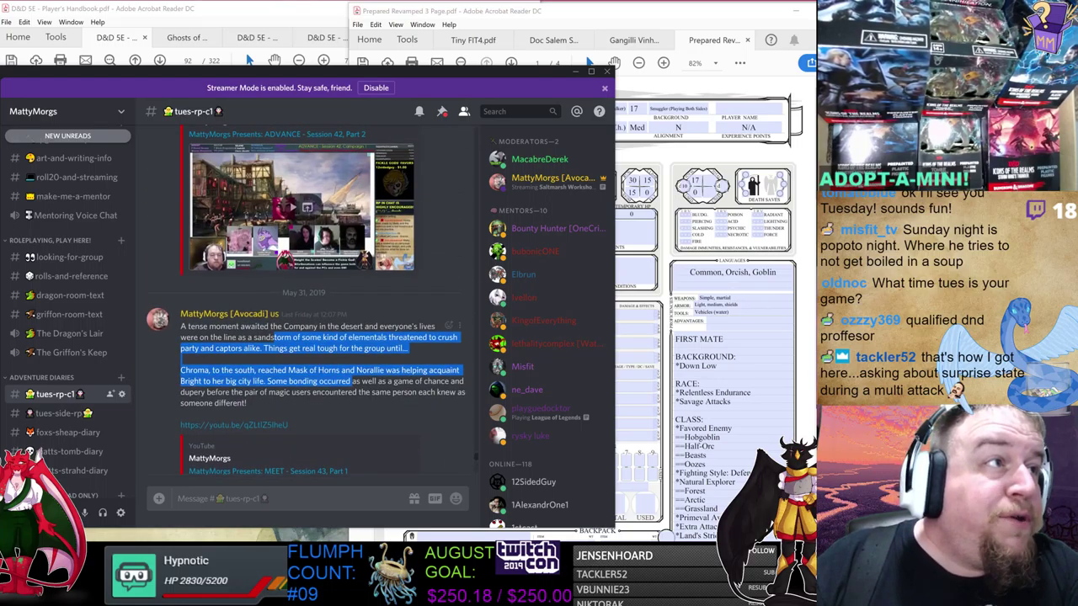
- Review the May 2019 session recaps in the diary channel, from the May 6 entry forward to the Session 43, Part 2 video
scroll(372, 366, up, 10)
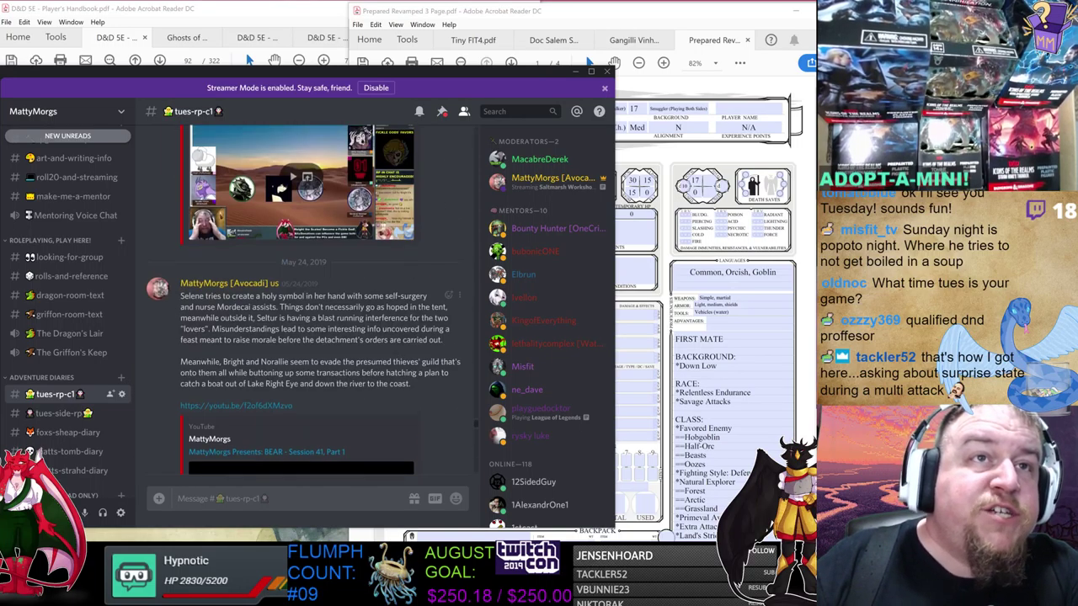
scroll(364, 324, up, 8)
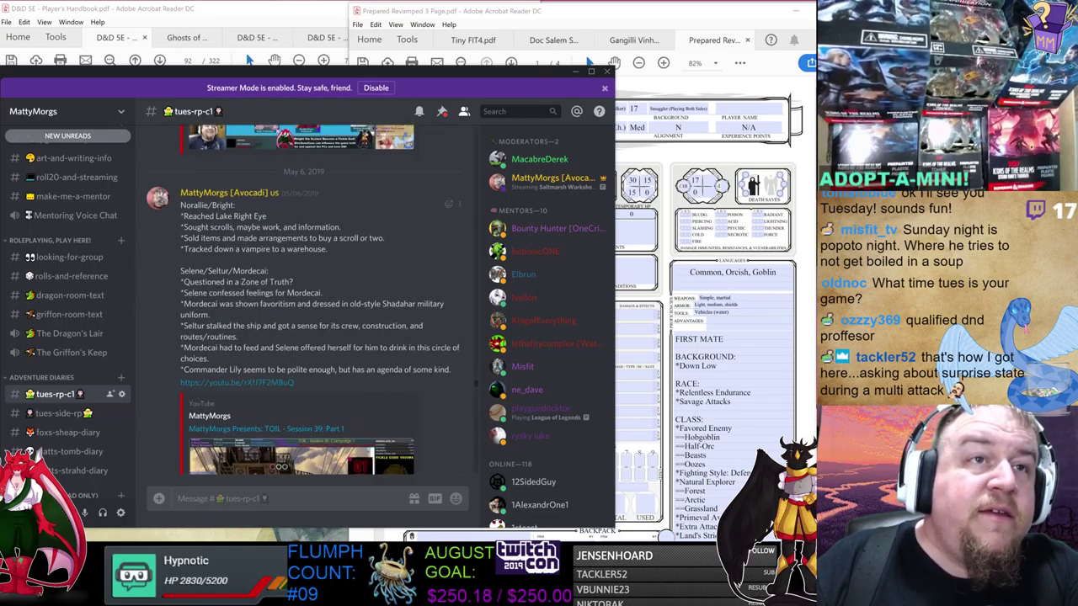
drag(242, 249, 326, 319)
scroll(335, 315, down, 5)
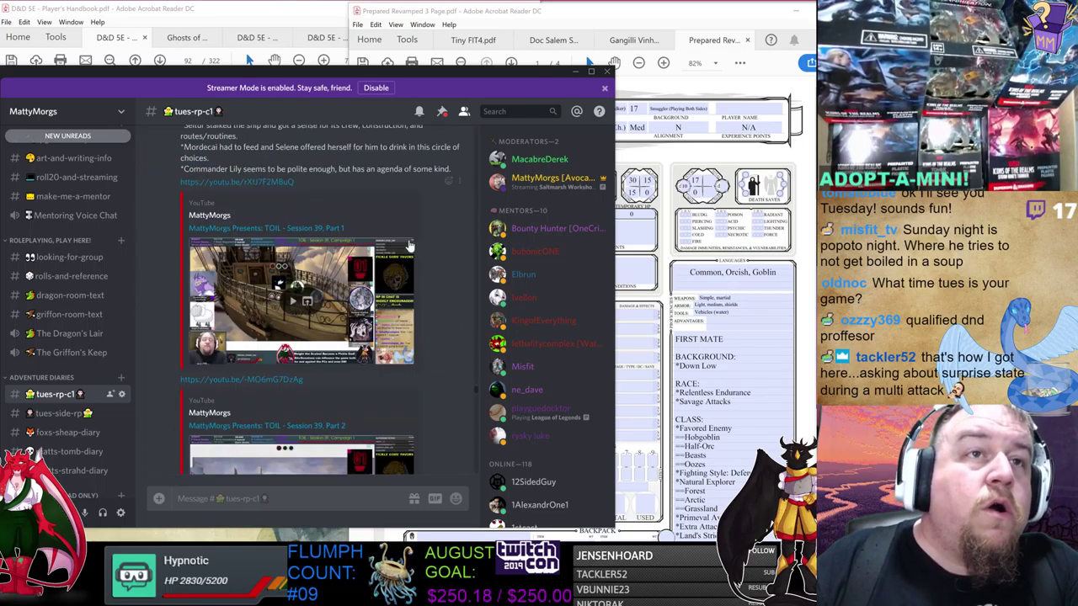
scroll(337, 319, down, 5)
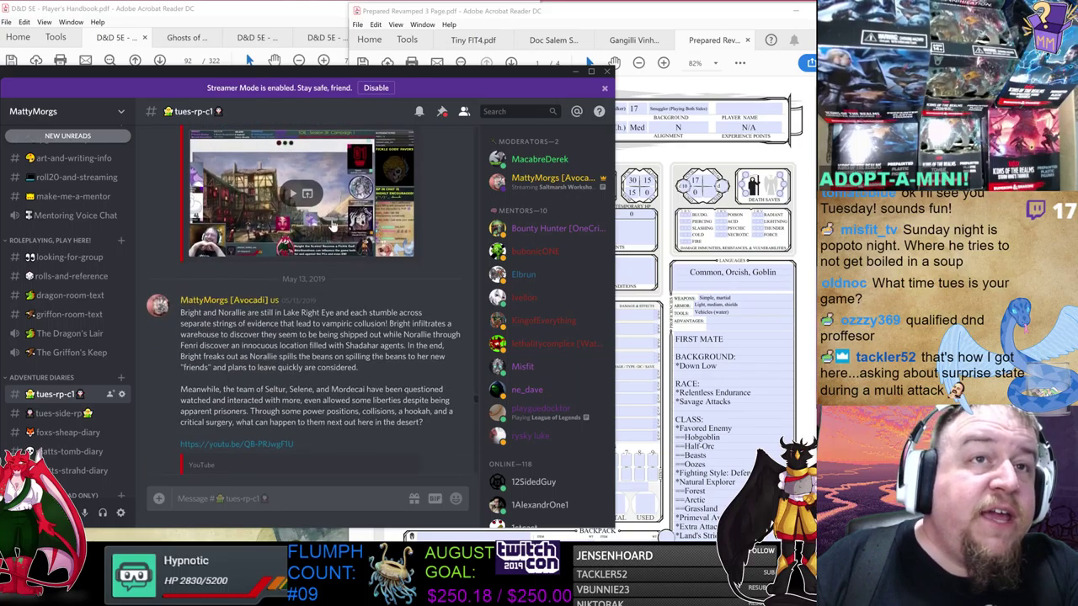
scroll(341, 287, down, 6)
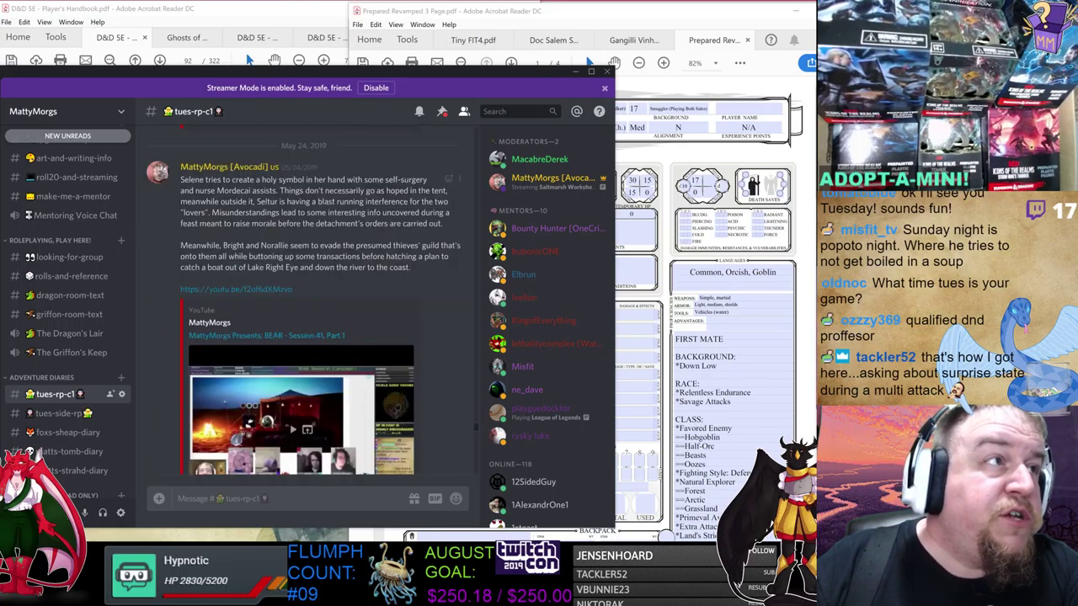
scroll(336, 268, down, 8)
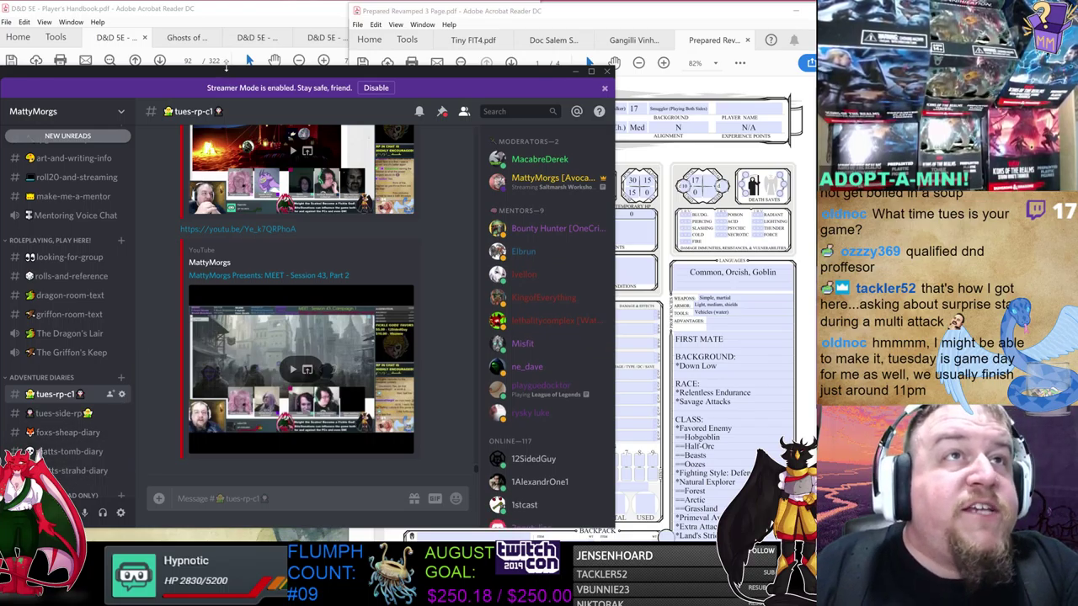
- Move the Discord window completely off the Player's Handbook and the character sheet to return to both PDFs
drag(225, 70, 227, 19)
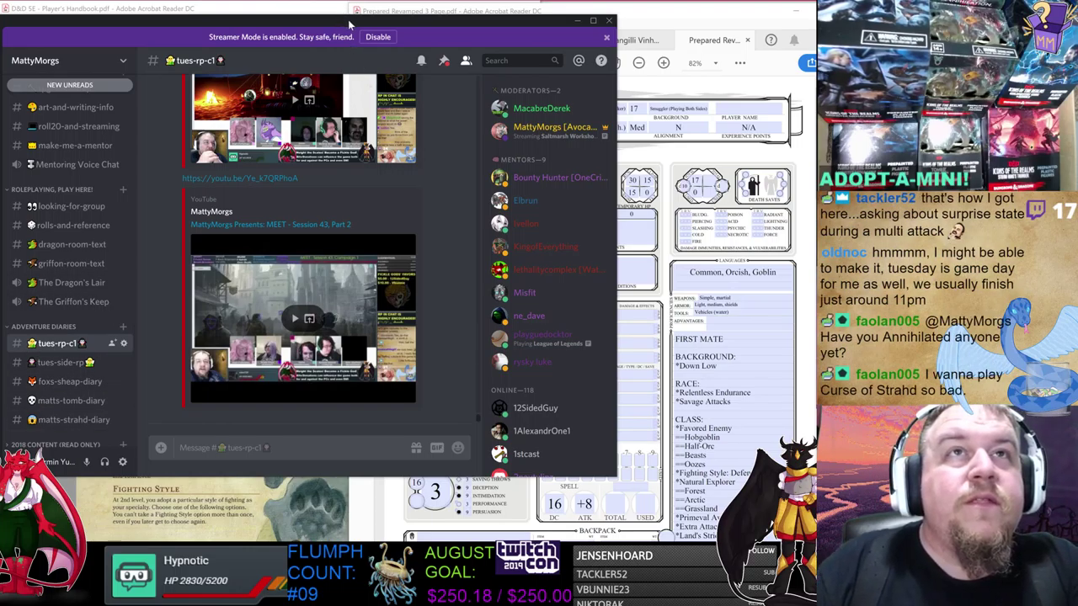
drag(346, 24, 0, 26)
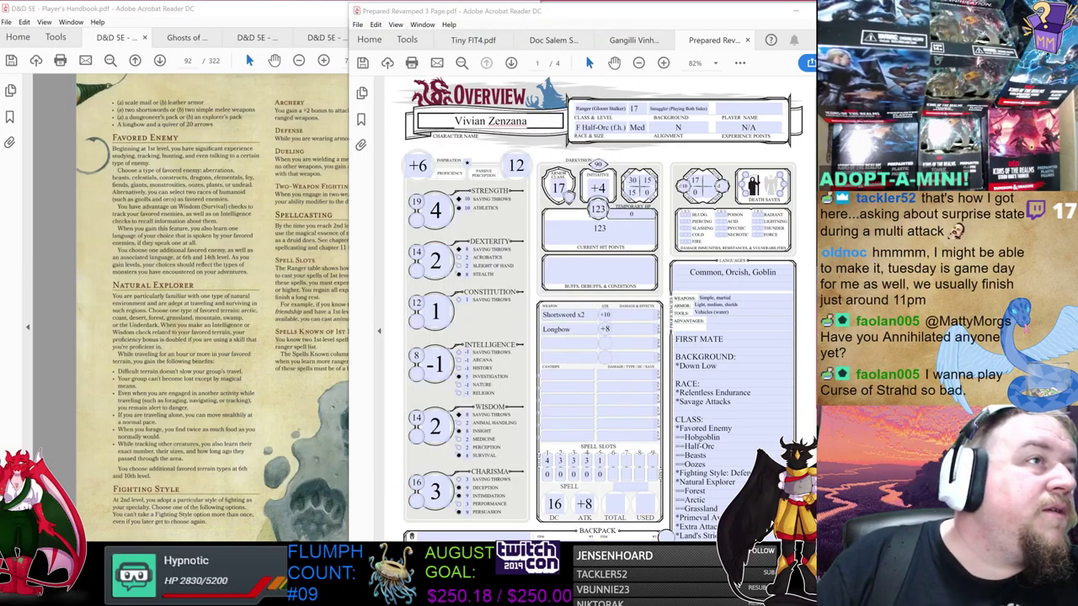